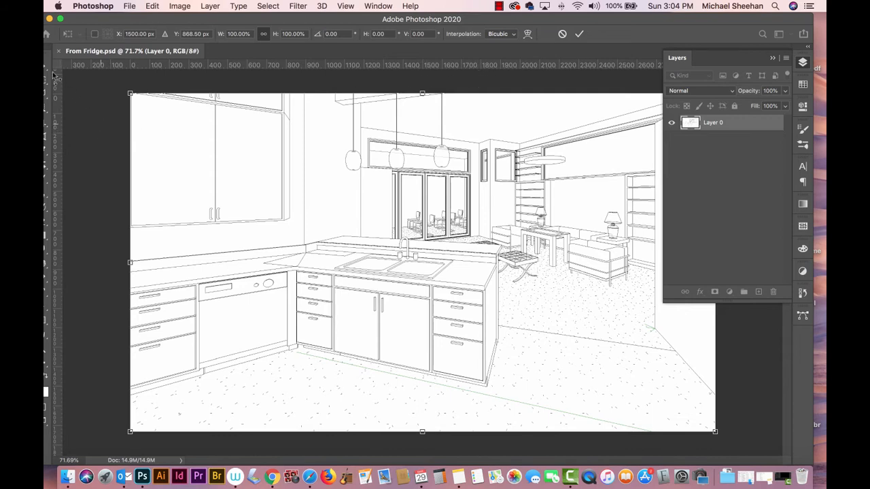
Leave the active transform without changes and rename Layer 0 as "drawing"
left_click_drag(113, 21, 124, 21)
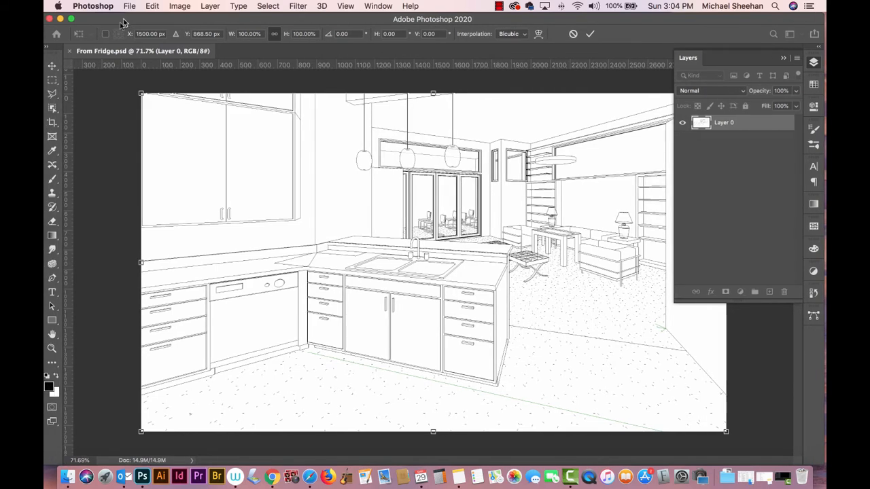
left_click(53, 66)
left_click(93, 93)
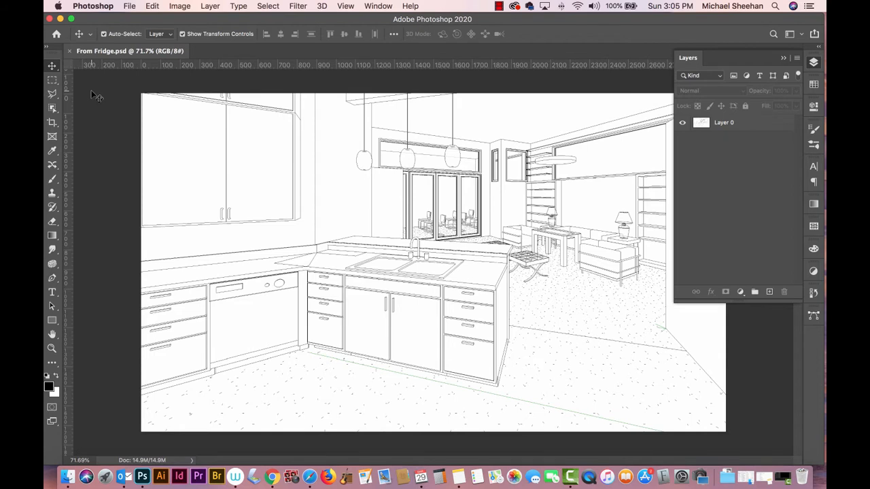
double_click(724, 123)
type("c")
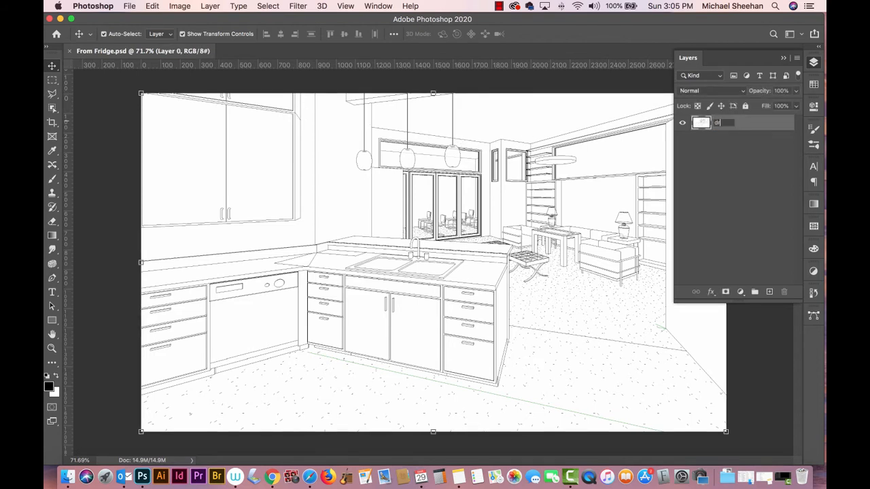
key("Return")
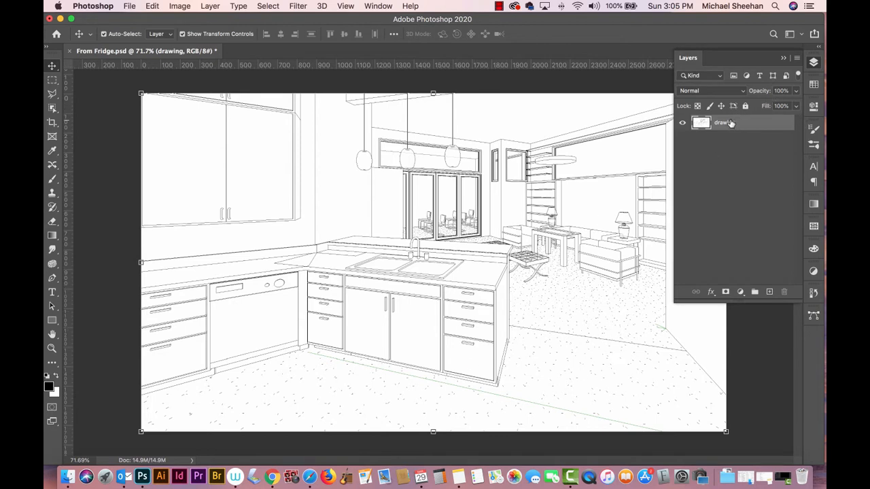
Set the drawing layer's blend mode to Multiply and lock the whole layer
left_click(714, 93)
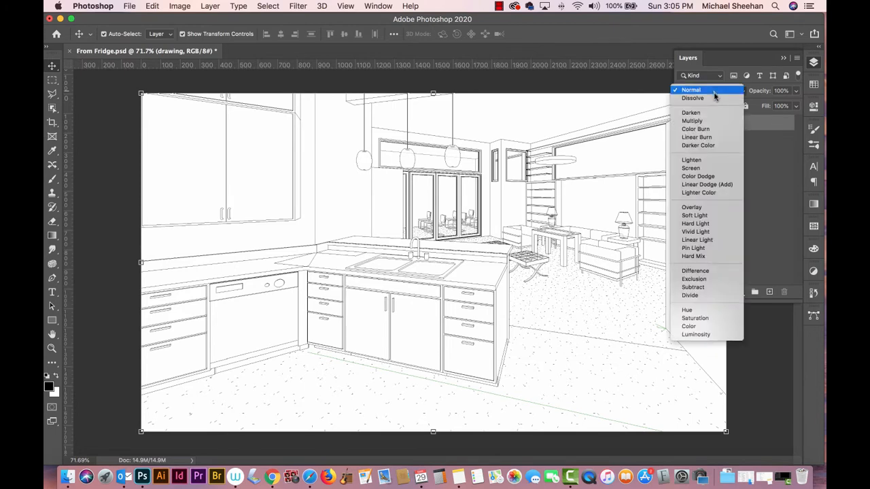
left_click(702, 122)
left_click(760, 161)
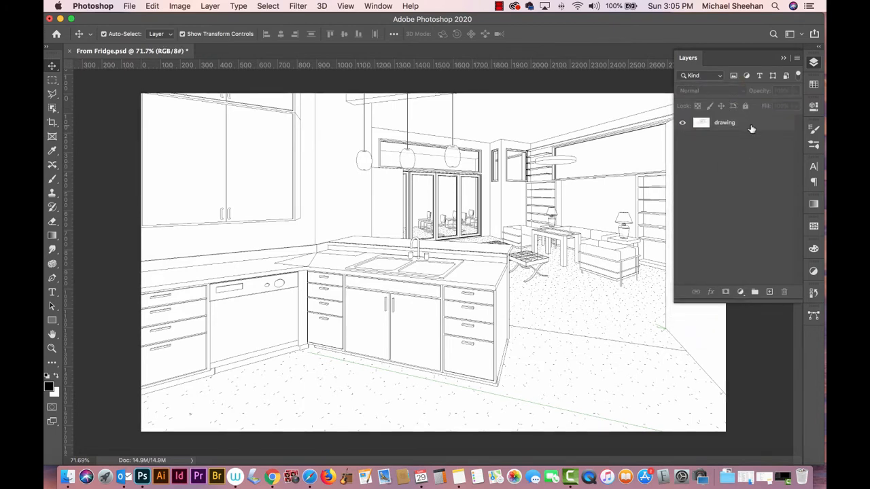
left_click(752, 127)
left_click(746, 107)
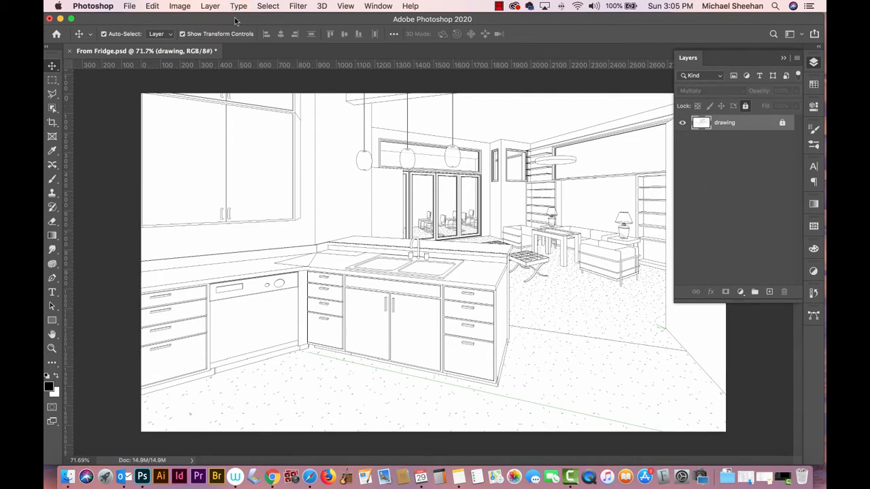
Add a new layer beneath the drawing layer and name it "working"
left_click(769, 292)
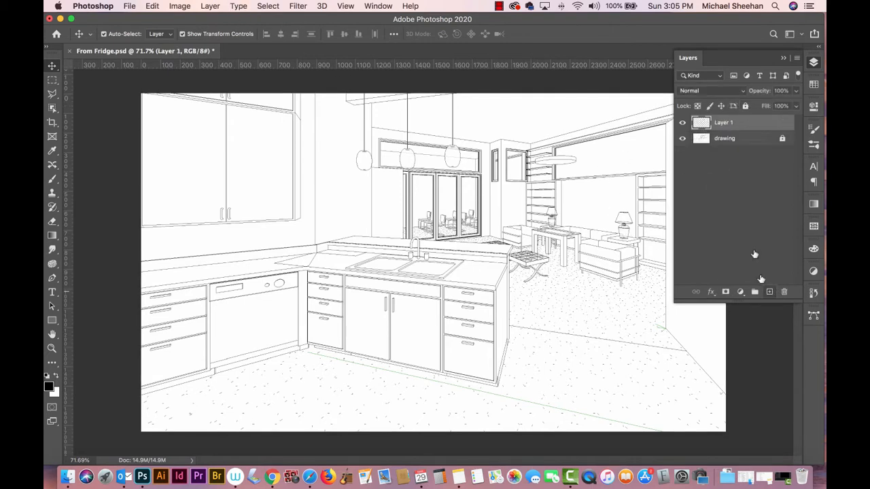
mouse_move(712, 120)
left_mouse_down()
mouse_move(723, 143)
mouse_move(726, 137)
left_mouse_up()
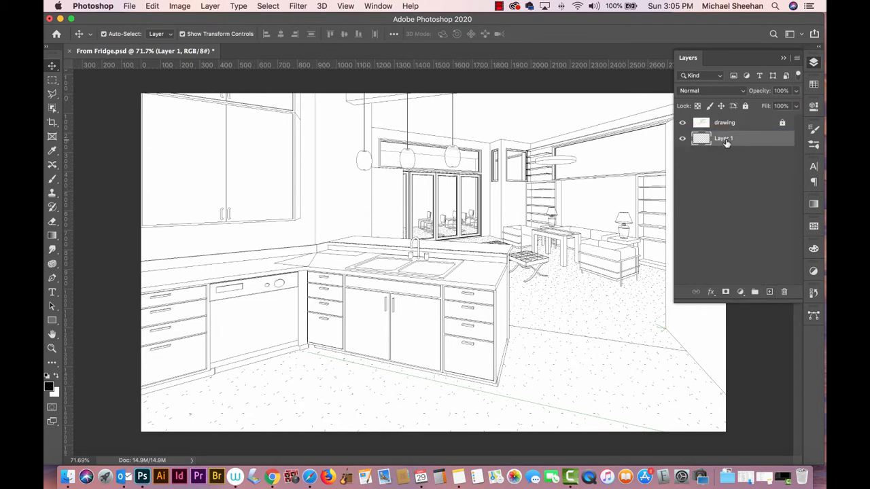
double_click(725, 139)
type("working")
key("Return")
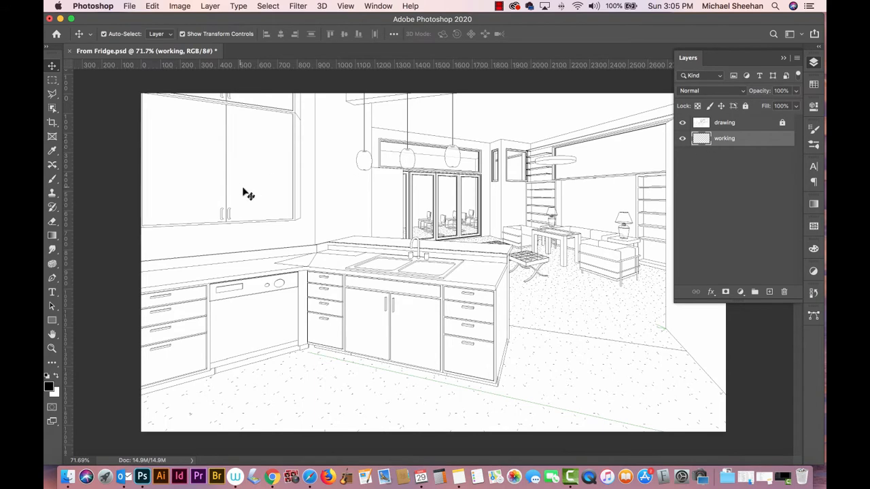
Switch to the reference folder in Finder and preview the images shutterstock_1495663349.jpg and shutterstock_260049227.jpg
left_click_drag(211, 19, 213, 89)
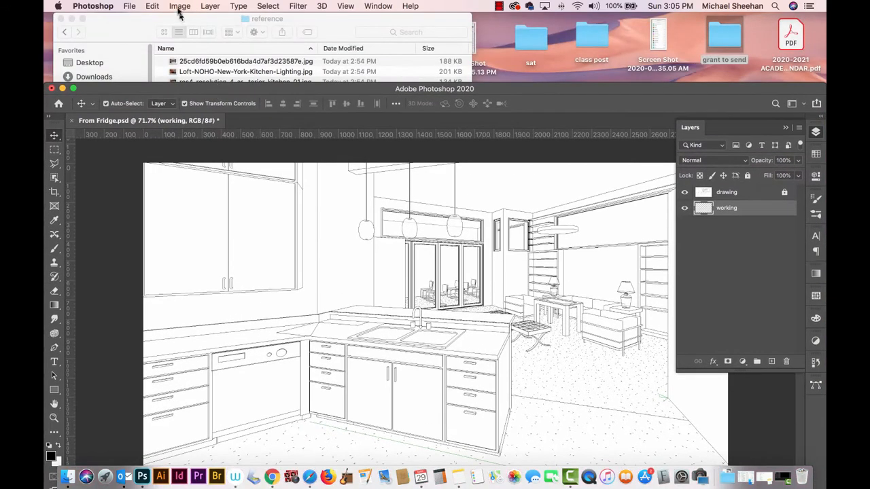
left_click(177, 18)
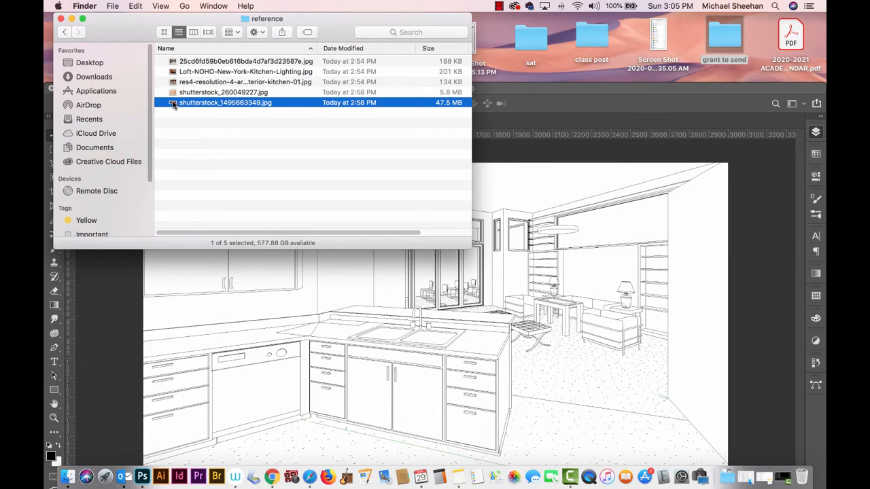
key("space")
key("space")
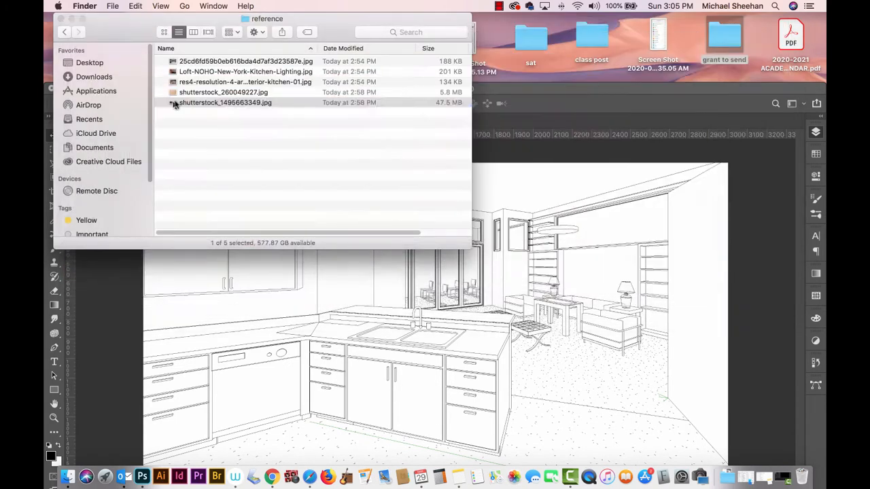
left_click(179, 95)
key("space")
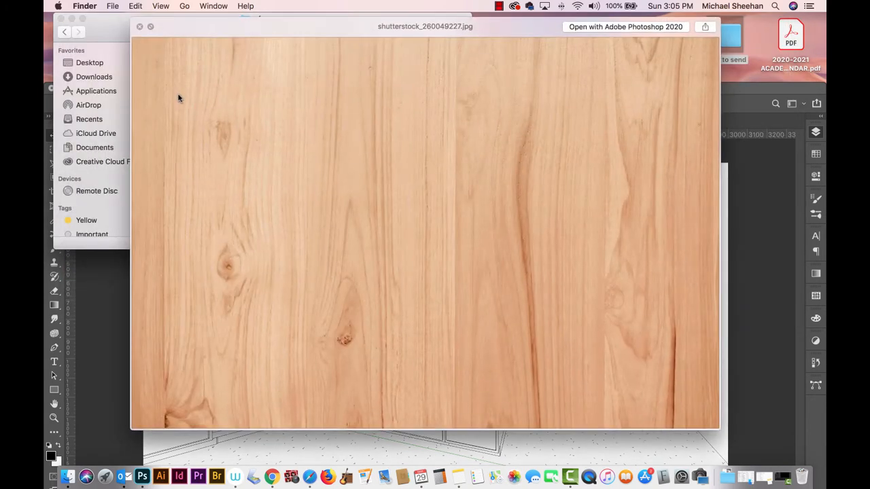
key("space")
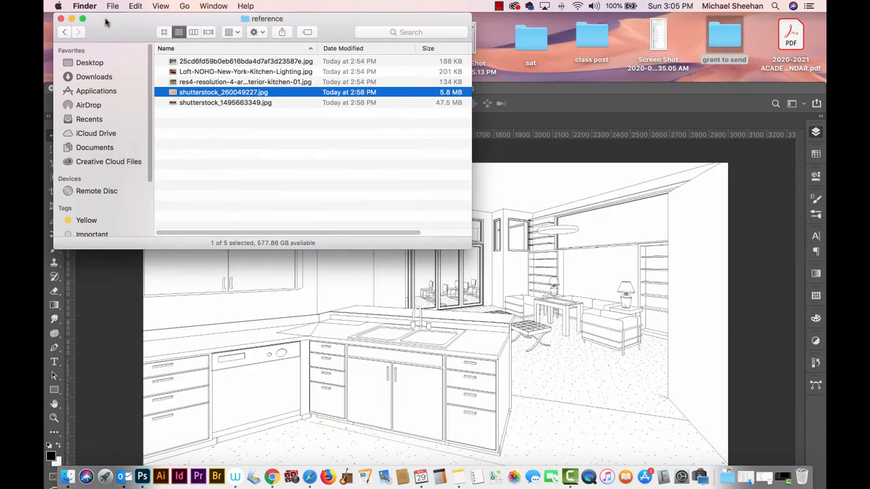
Place shutterstock_1495663349.jpg from the Finder reference folder into the From Fridge.psd kitchen drawing in Photoshop
left_click(585, 93)
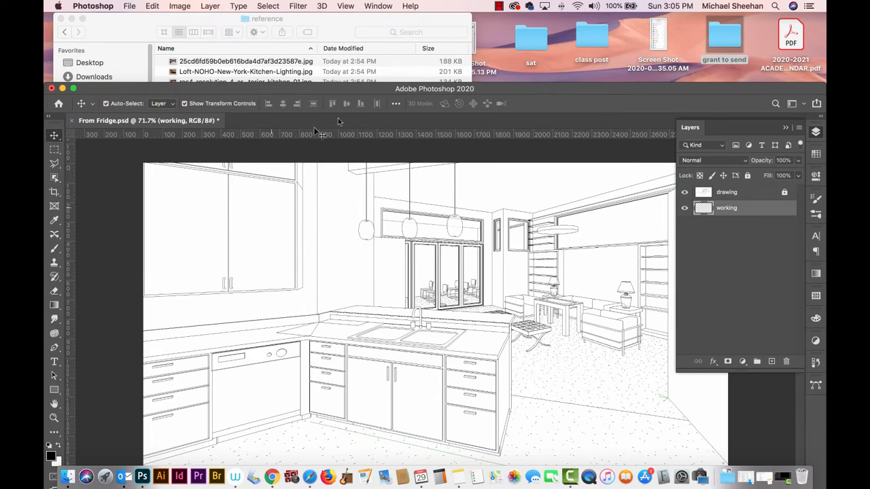
left_click_drag(390, 89, 392, 26)
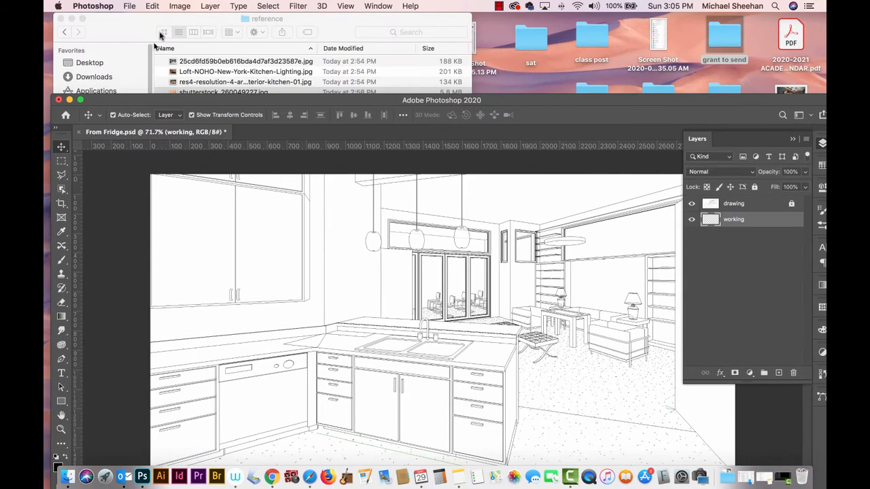
left_click(146, 17)
left_click(177, 91)
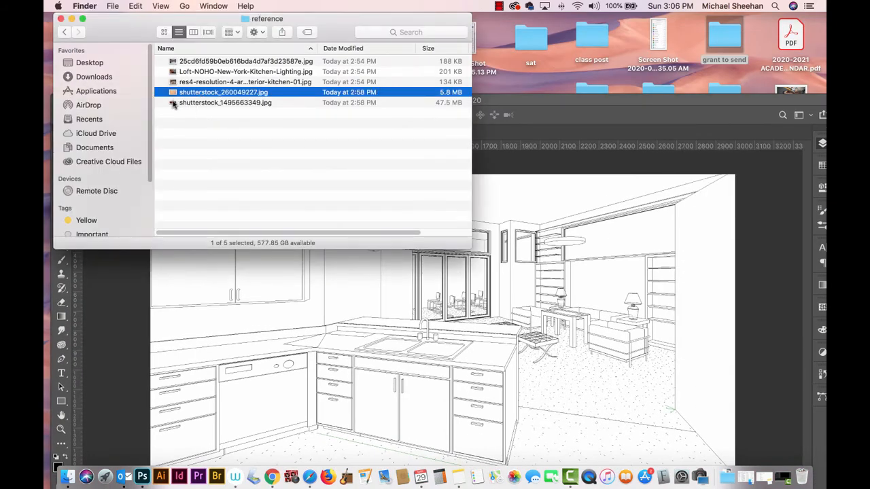
left_click_drag(173, 102, 418, 332)
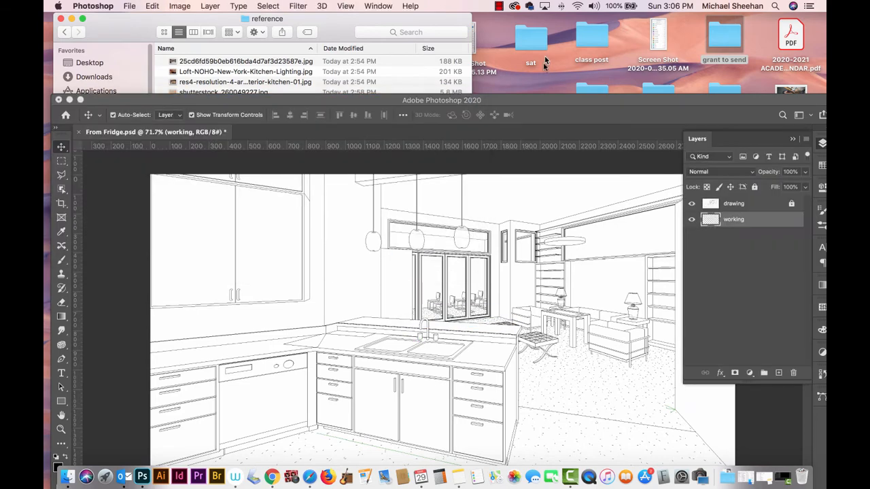
double_click(545, 104)
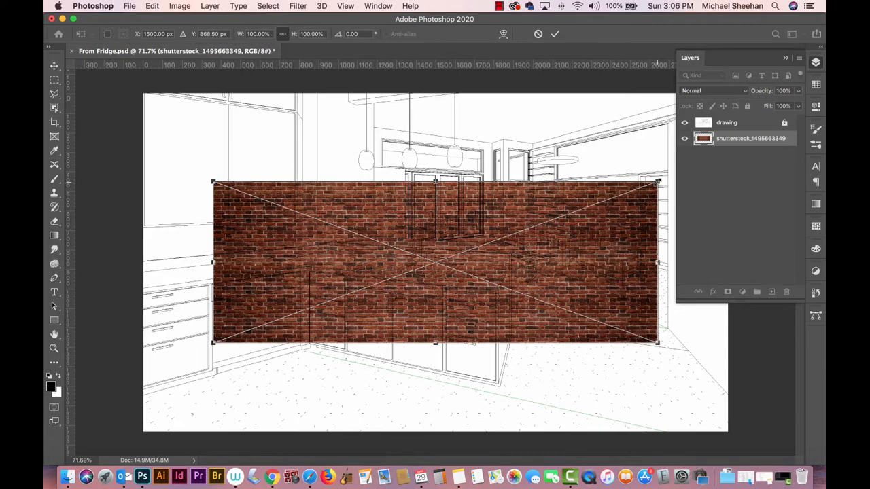
Scale the placed brick image up proportionally to about 169% and commit the placement
left_click_drag(658, 181, 792, 128)
left_click_drag(802, 80, 829, 71)
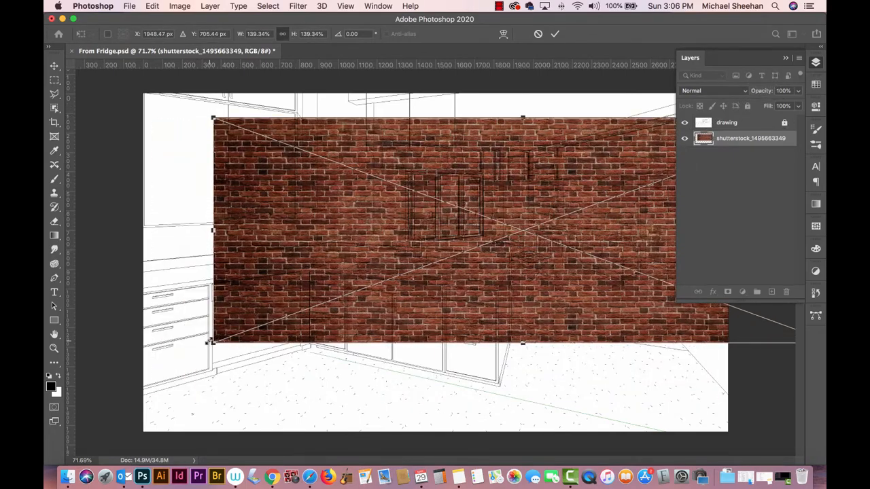
left_click_drag(210, 343, 81, 392)
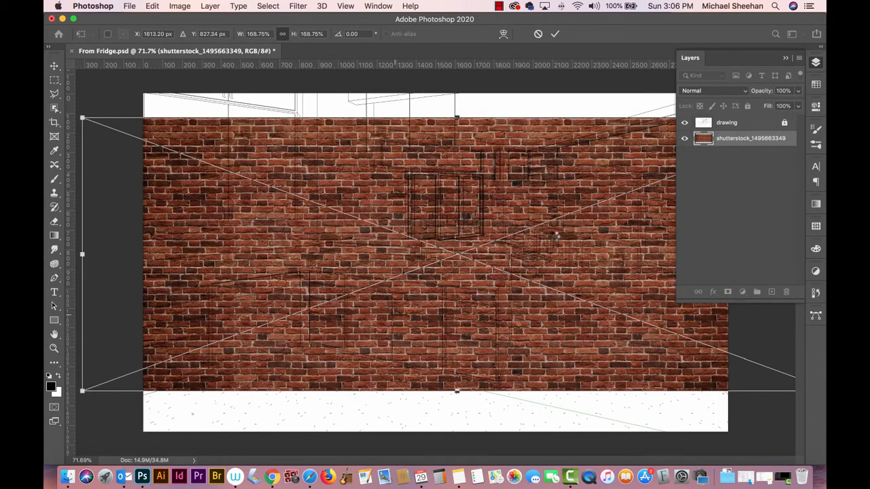
key("Return")
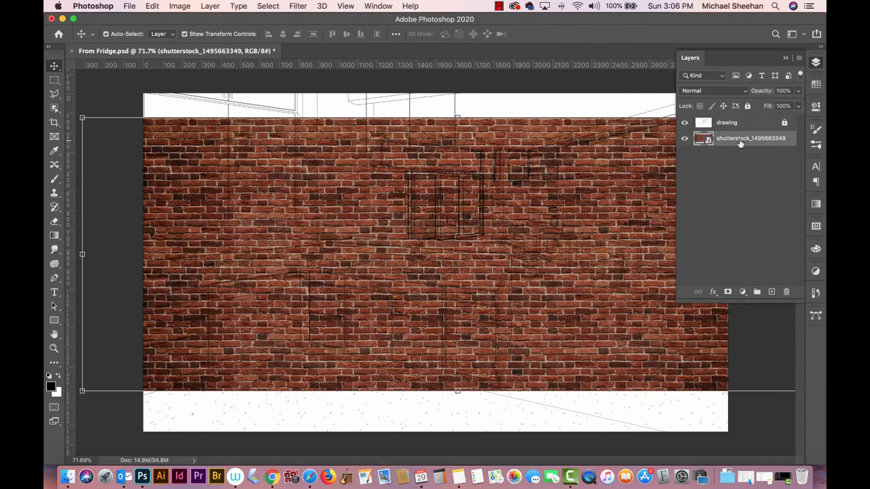
Rasterize the brick layer and move it up so it covers the drawing from the upper canvas edge
right_click(734, 139)
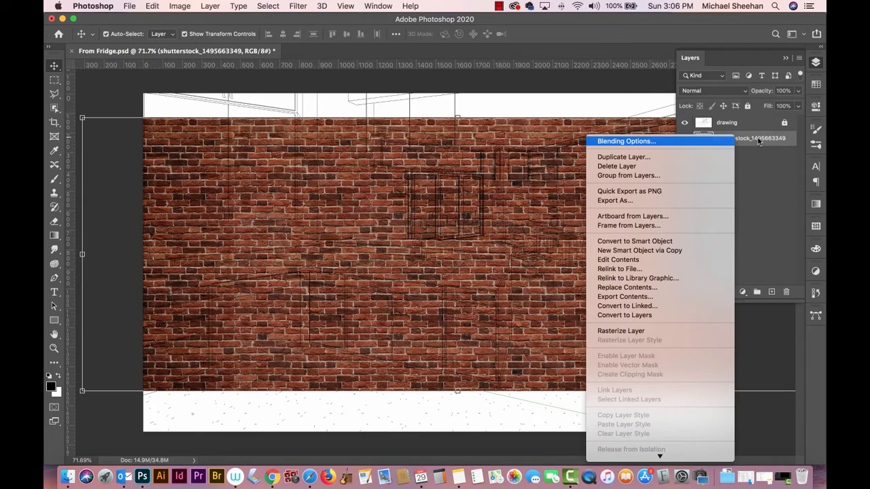
left_click(620, 331)
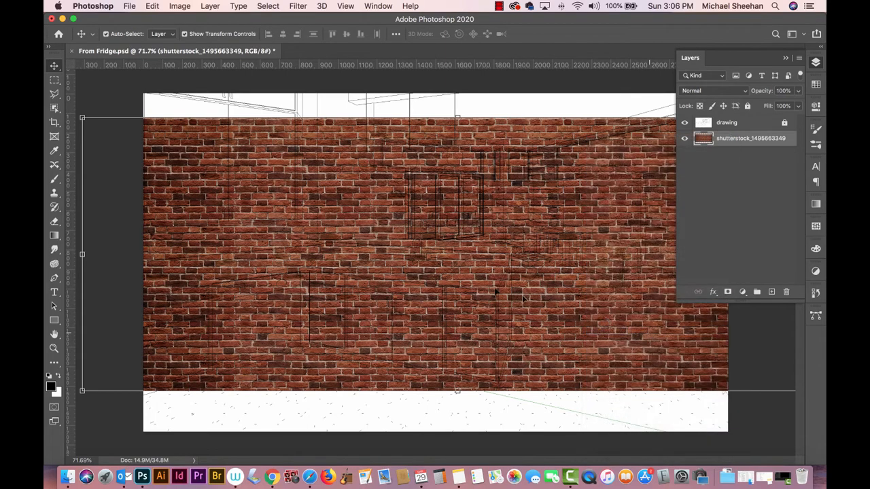
left_click_drag(334, 227, 367, 174)
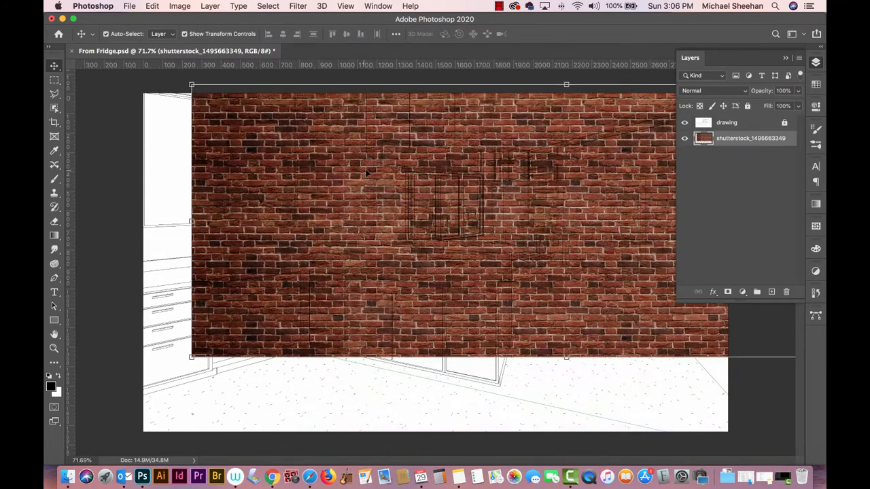
left_click_drag(459, 183, 369, 168)
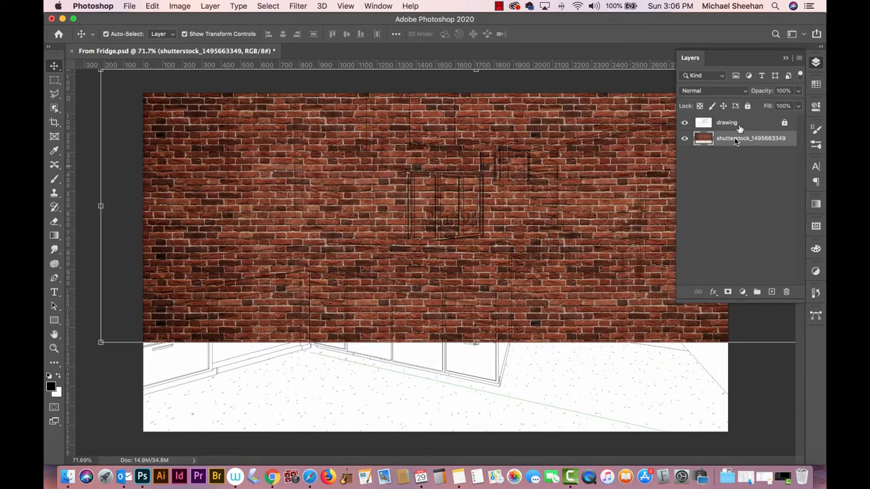
Reduce the brick layer's opacity to 22% so the line drawing can be used as a guide
left_click(734, 122)
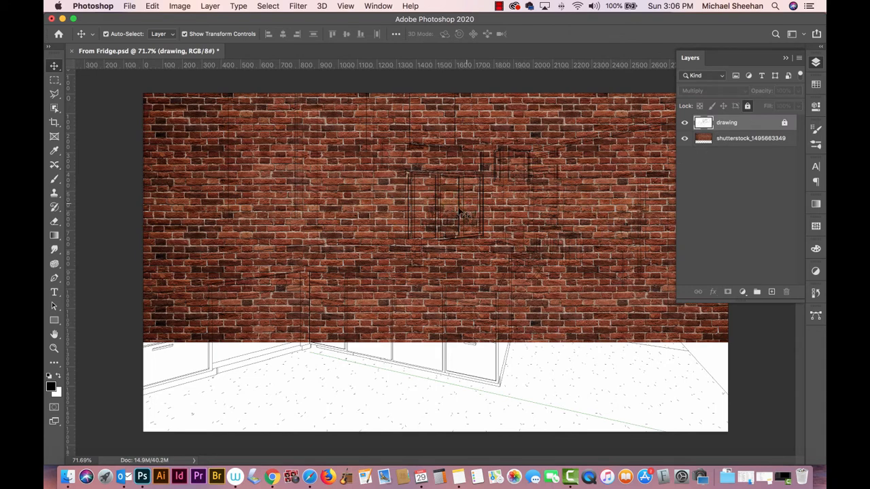
left_click(744, 140)
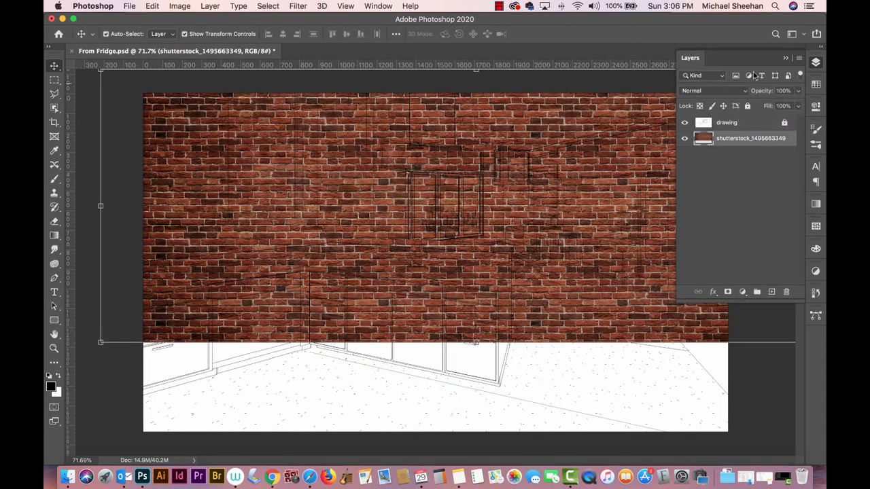
left_click(800, 92)
left_click_drag(795, 107, 758, 107)
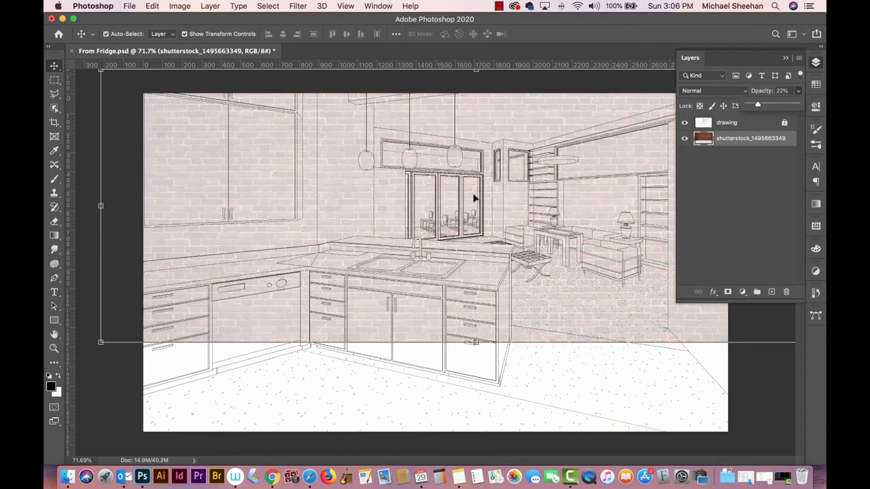
Move the brick layer over the left kitchen wall, with its right edge near the wall corner beside the cabinets
left_click_drag(474, 198, 320, 208)
left_click_drag(406, 212, 252, 197)
left_click_drag(366, 199, 323, 171)
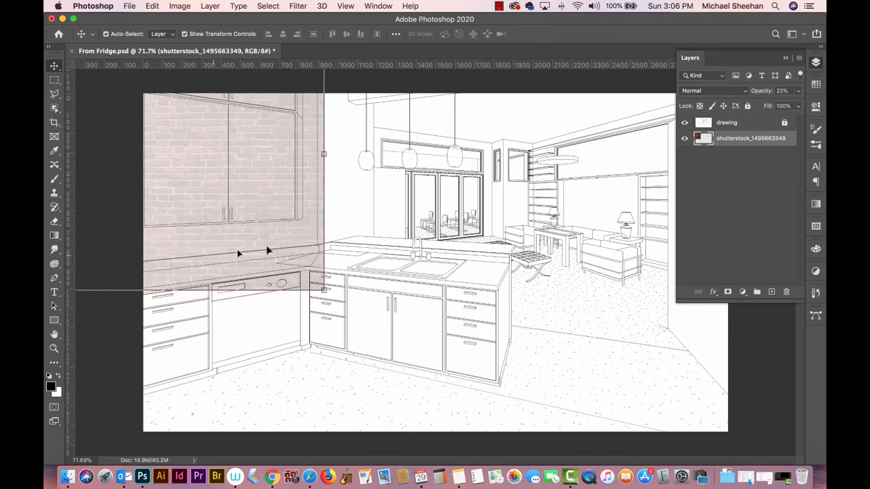
Try to select the excess brick texture beyond the canvas's left edge with a rectangular marquee
key("super+minus")
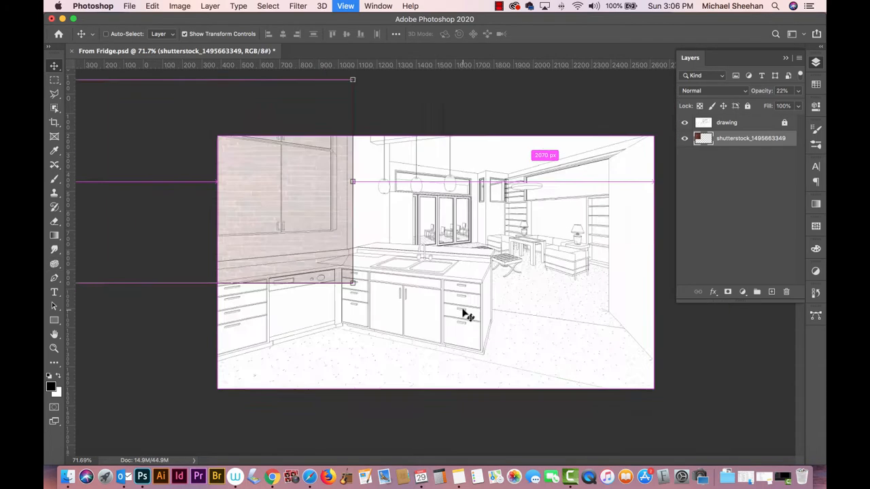
key("super+minus")
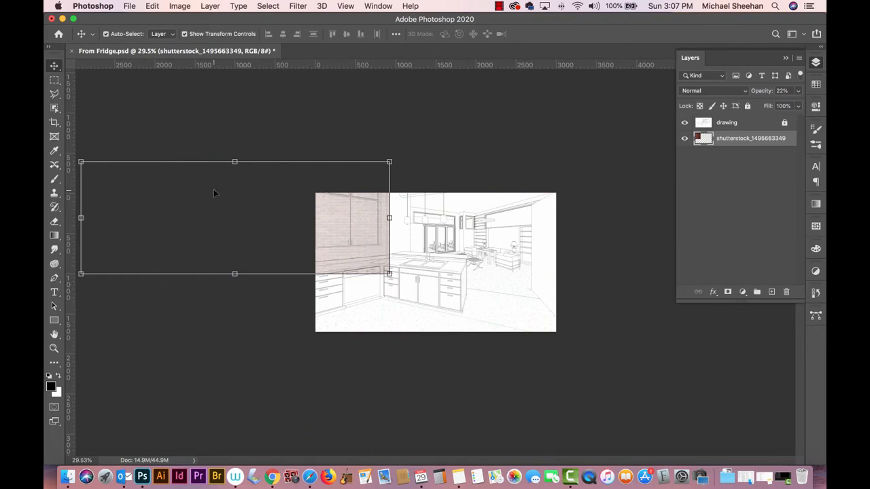
left_click(55, 79)
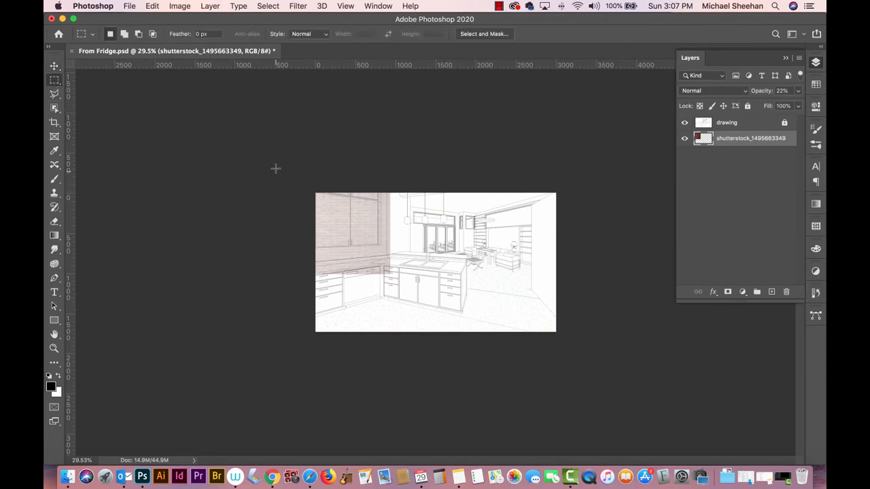
left_click_drag(87, 145, 299, 325)
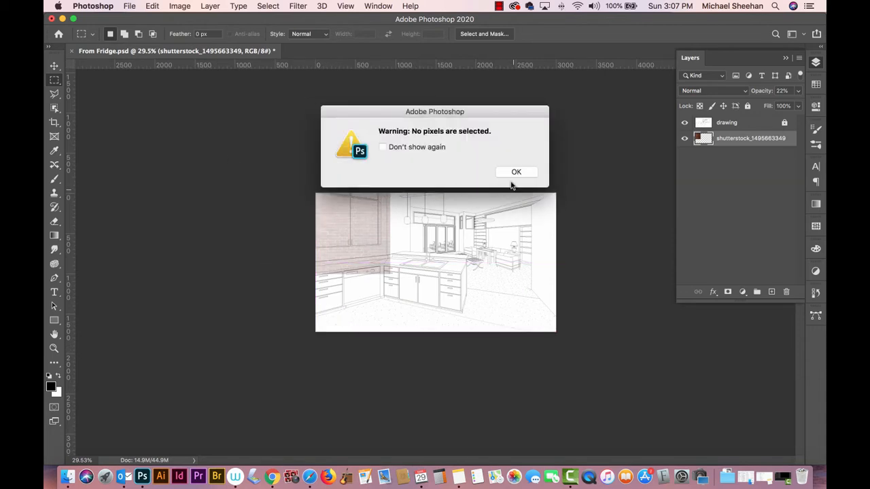
left_click(512, 178)
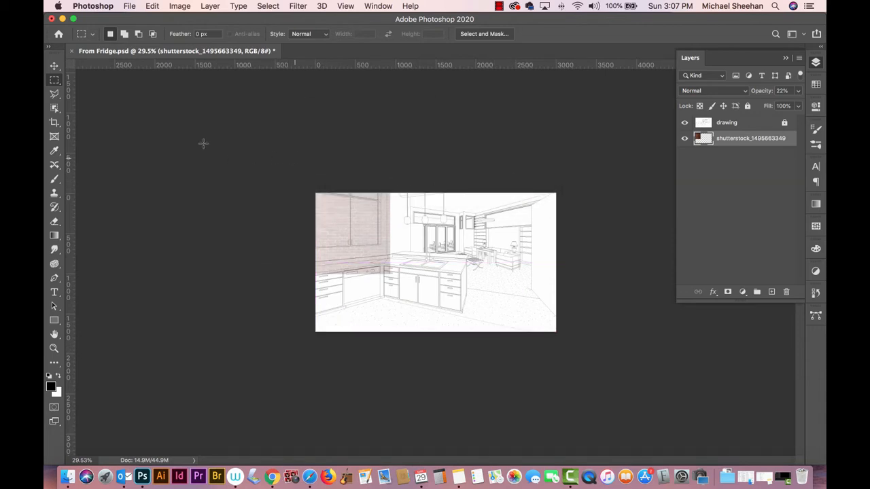
Move the brick layer right across the drawing and delete a rectangular section from the canvas's left edge to the island's left drawers, clearing the selection
left_click(55, 66)
left_click_drag(362, 237, 482, 246)
left_click(54, 80)
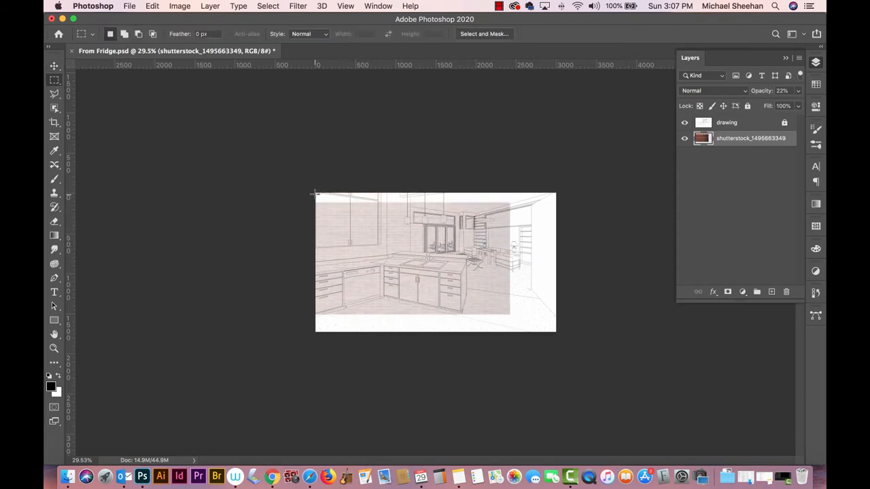
left_click_drag(316, 194, 393, 327)
key("BackSpace")
key("super+d")
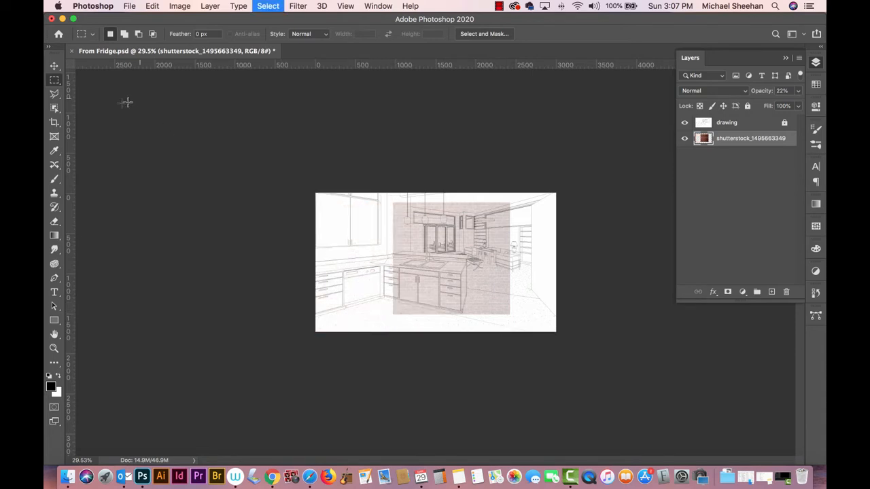
Move the brick layer farther right and delete its leftover left section with a rectangular selection, keeping only the right piece
left_click(54, 66)
left_click_drag(455, 247, 501, 247)
left_click_drag(347, 246, 444, 250)
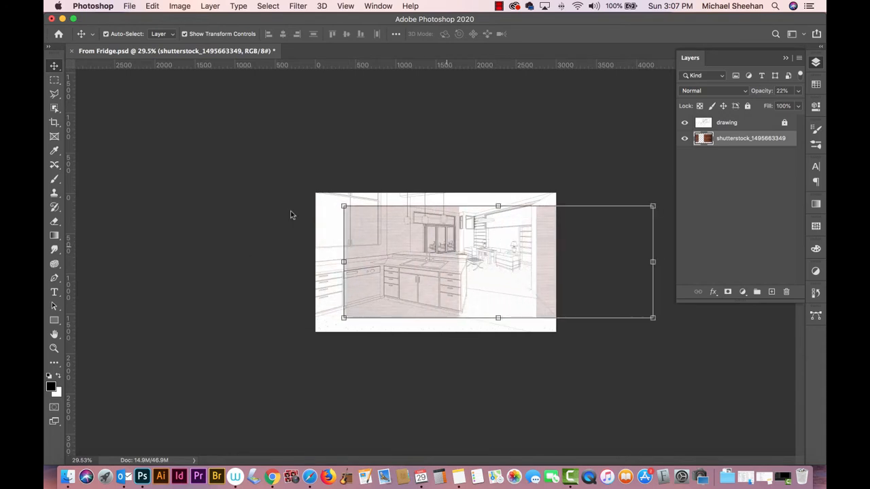
left_click(56, 80)
left_click_drag(313, 170, 465, 333)
key("Delete")
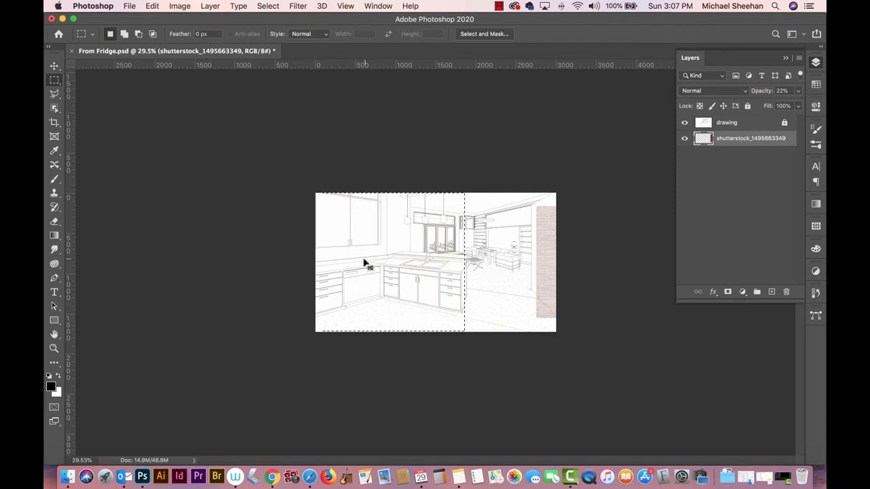
key("super+d")
Move the remaining brick piece back over the left kitchen wall, overlapping the upper cabinets and the wall corner
left_click(54, 66)
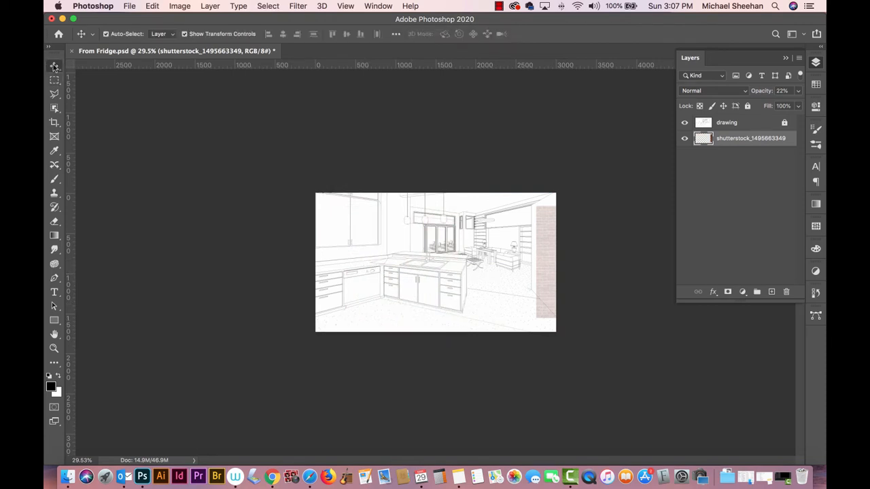
left_click_drag(550, 240, 298, 204)
left_click(55, 348)
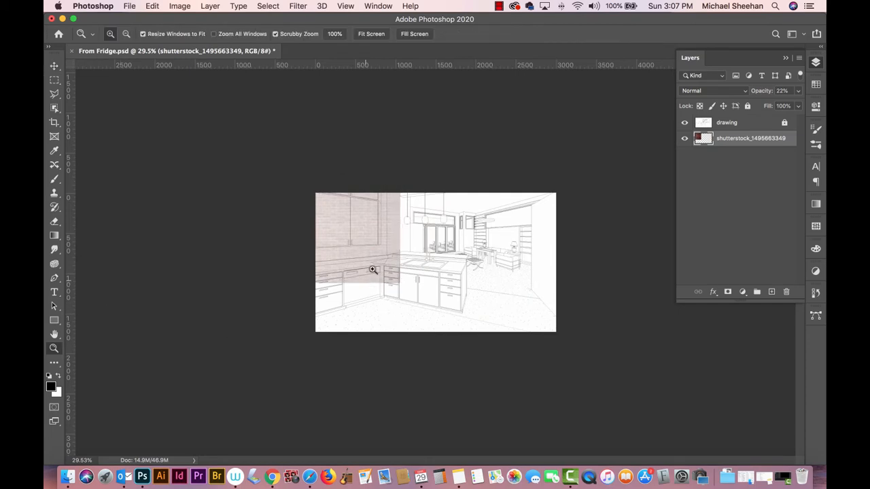
left_click(431, 275)
left_click_drag(431, 275, 421, 277)
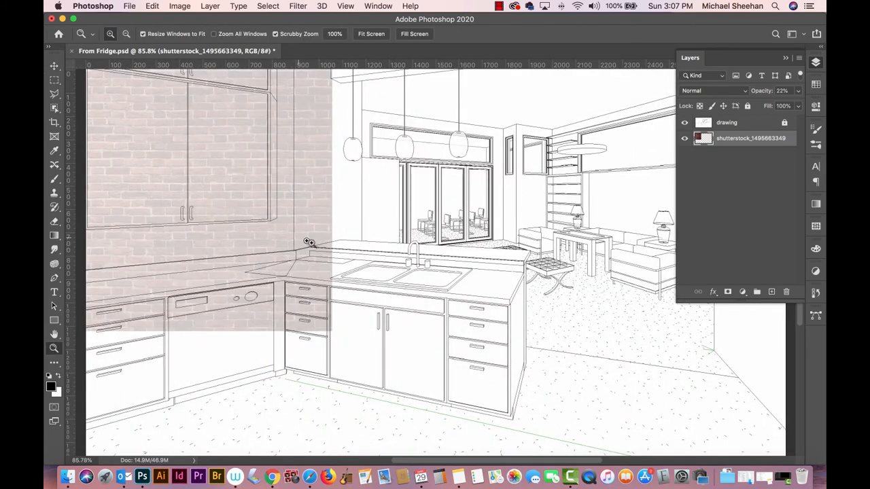
left_click_drag(344, 250, 308, 243)
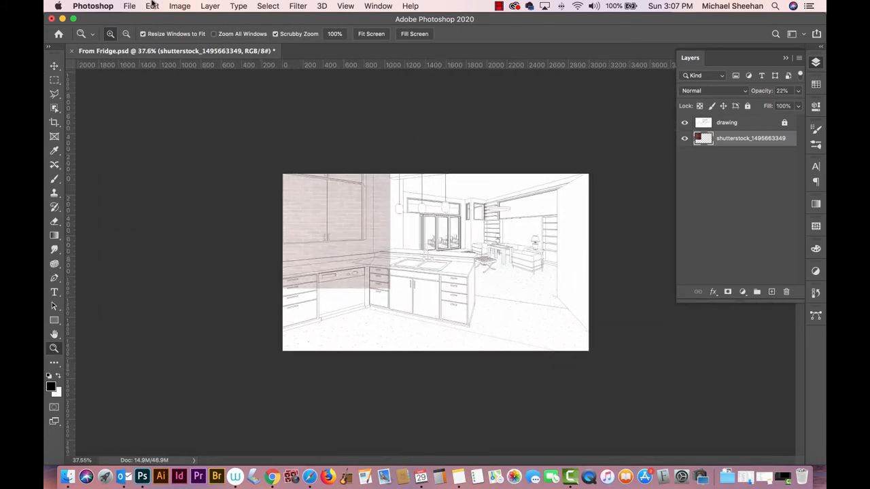
Apply a Perspective transform that enlarges the brick layer's left edge, and shift its lower-right corner to where the wall corner meets the countertop
left_click(152, 6)
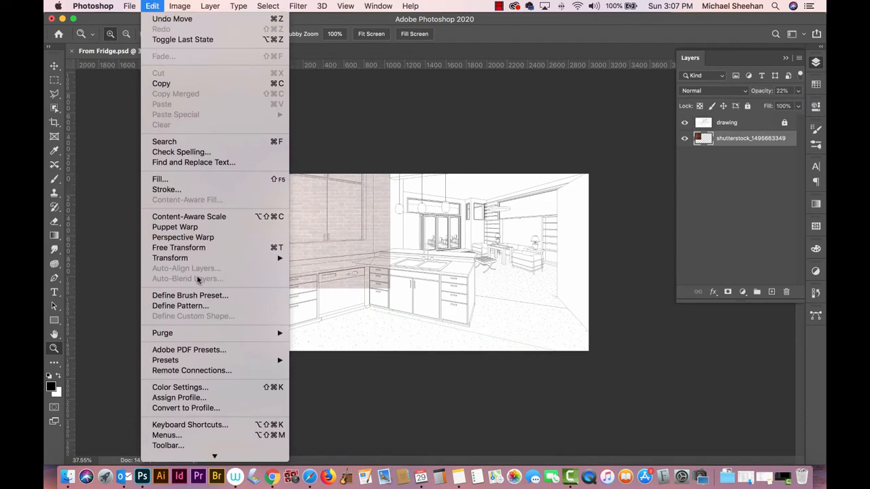
mouse_move(195, 262)
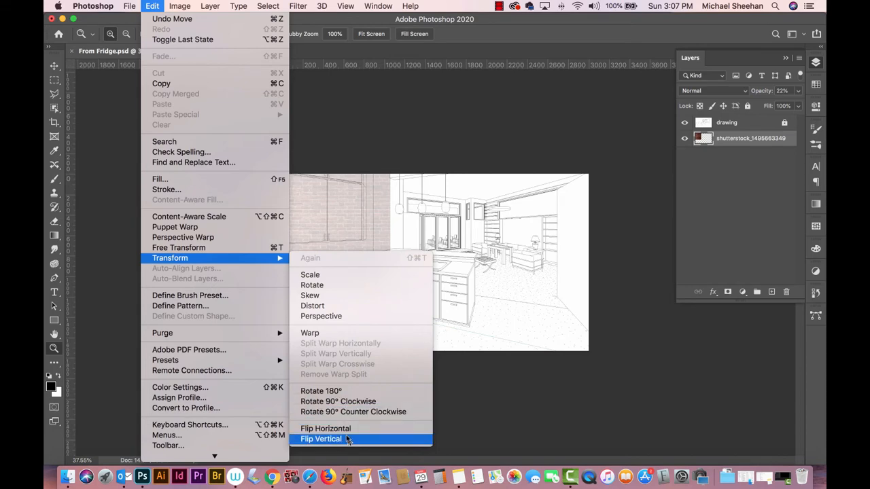
left_click(314, 318)
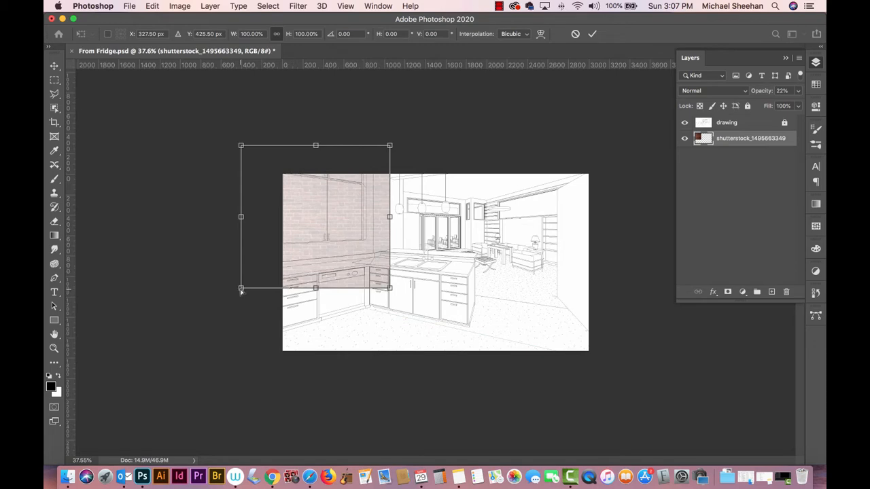
left_click_drag(241, 291, 238, 313)
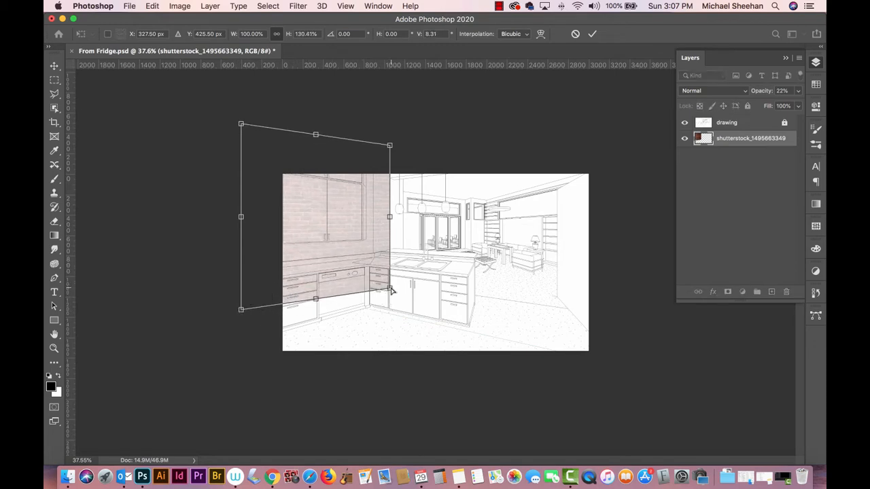
left_click_drag(391, 289, 391, 286)
left_click_drag(334, 208, 322, 181)
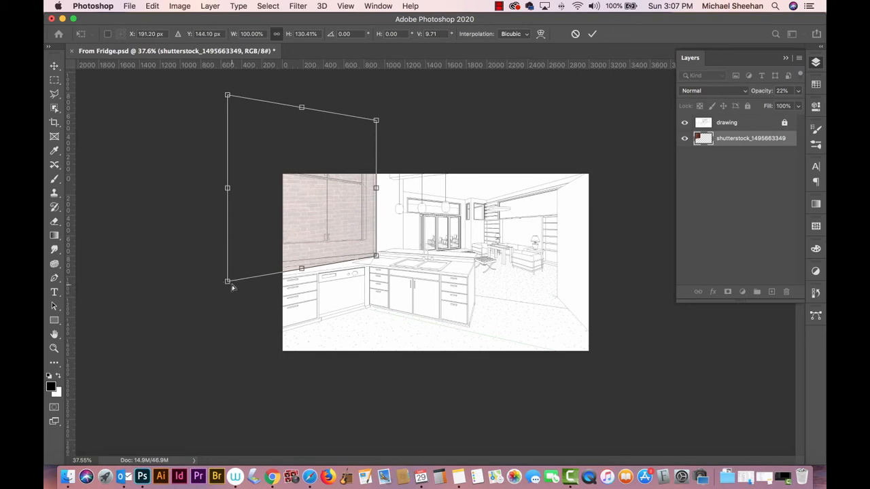
Refine the perspective to about 114.6% height so the bricks' lower edge follows the line above the left countertop
left_click_drag(227, 280, 229, 266)
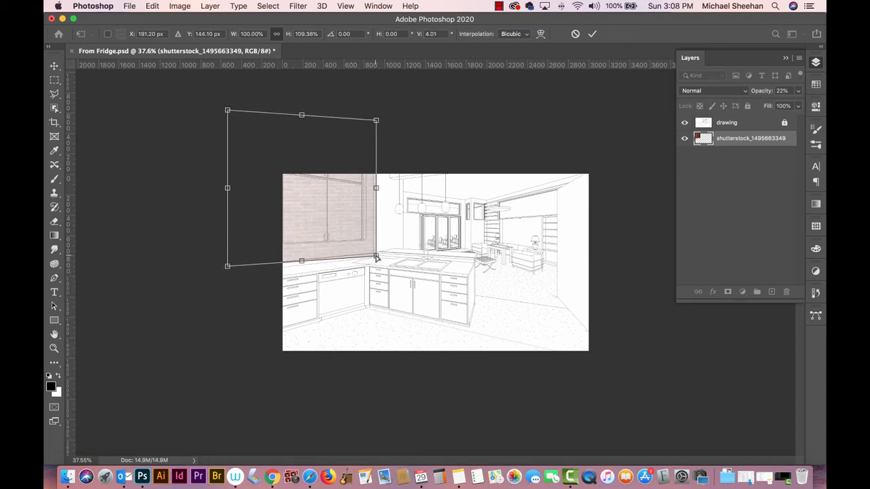
left_click_drag(376, 258, 375, 253)
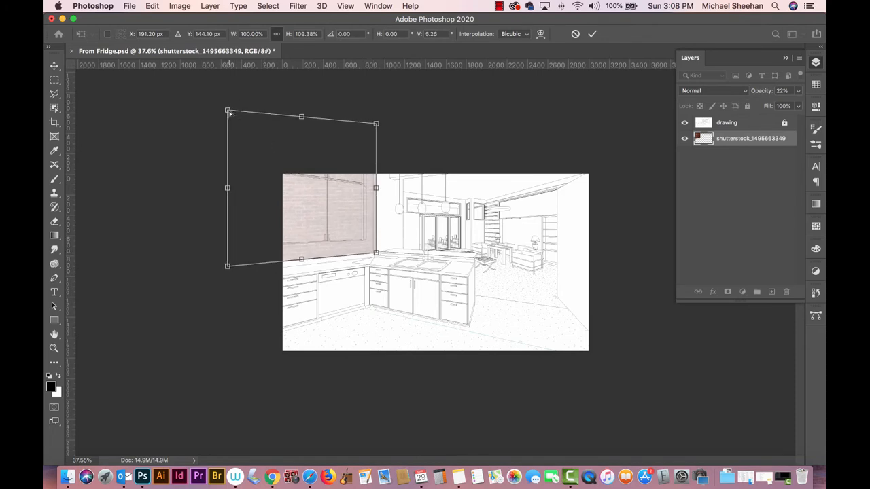
left_click_drag(229, 111, 229, 109)
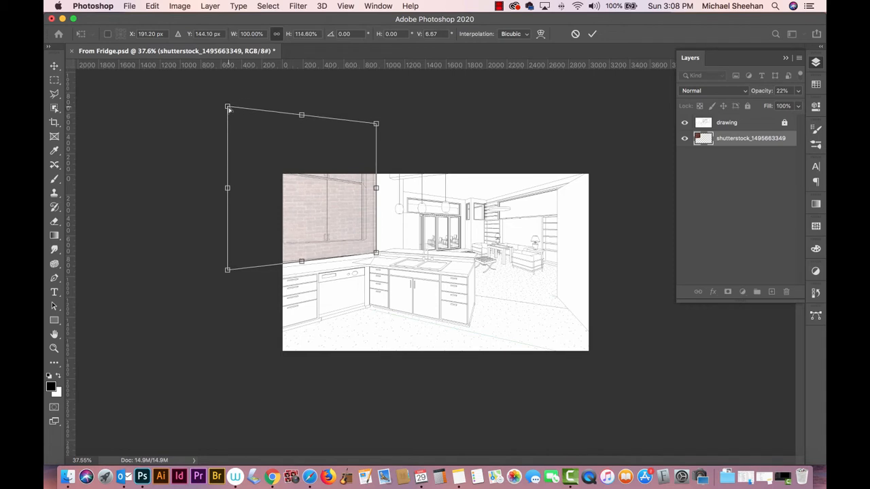
Distort the brick layer by pulling its upper-left corner upward to about 142% height, and commit the transform
left_click(178, 6)
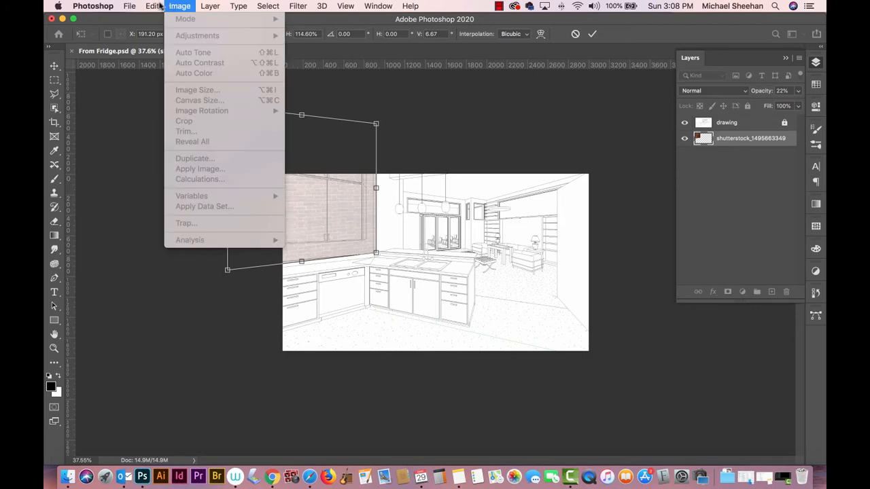
mouse_move(154, 6)
mouse_move(174, 258)
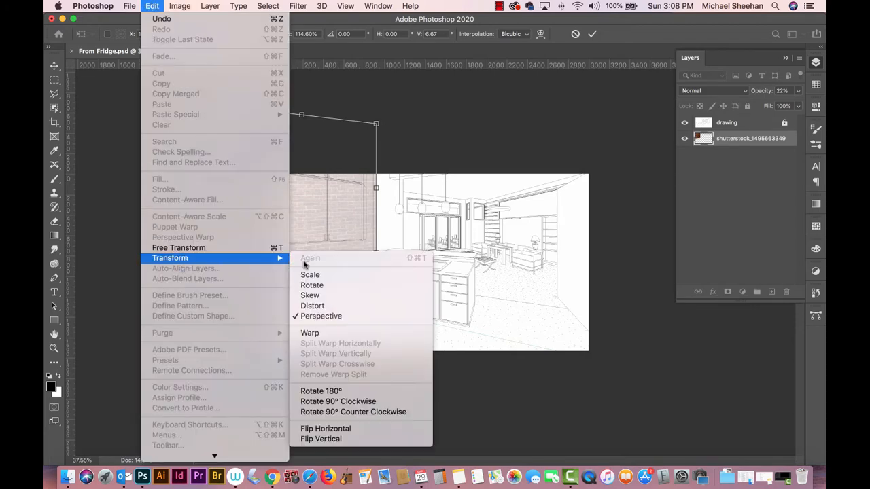
left_click(312, 306)
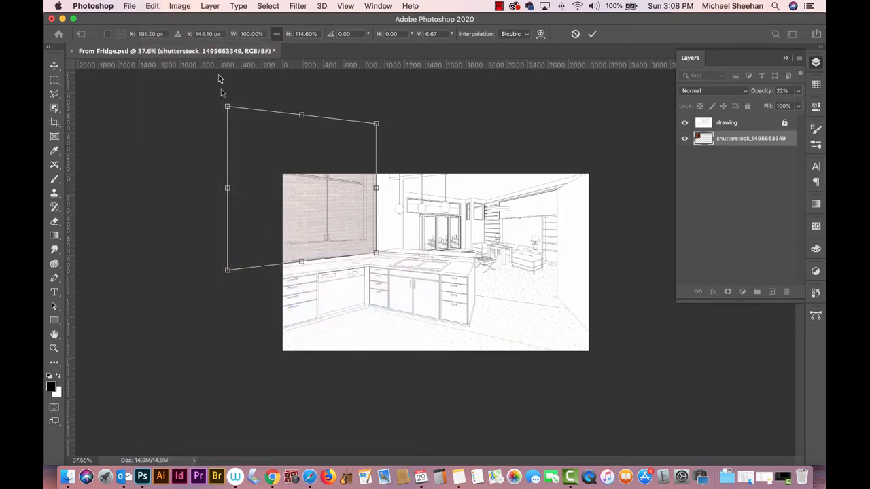
left_click_drag(228, 107, 221, 70)
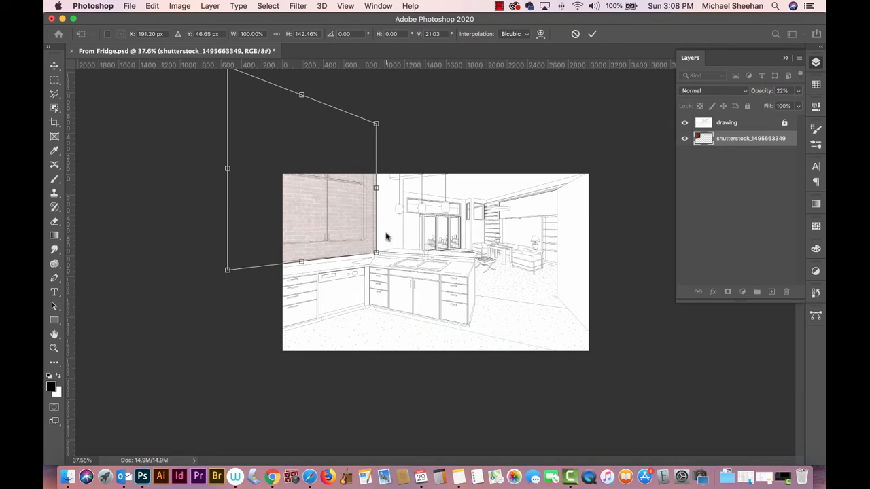
key("Return")
key("z")
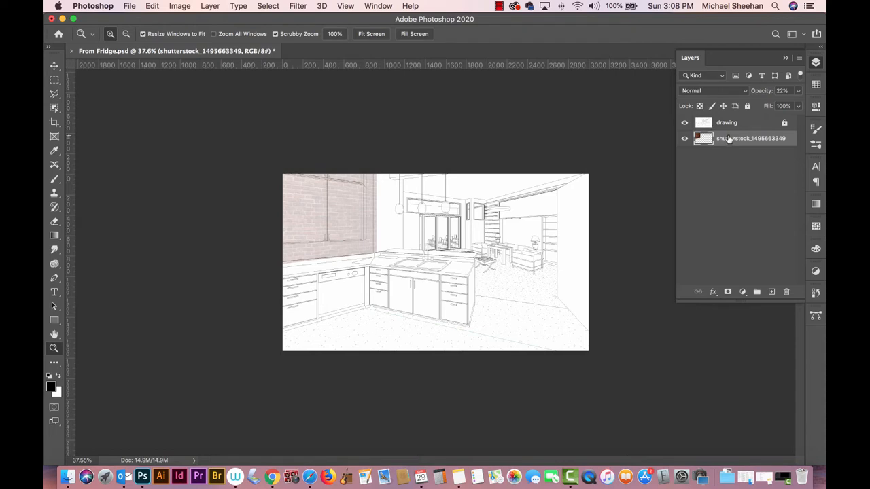
Raise the brick layer's opacity to 100%
left_click(797, 91)
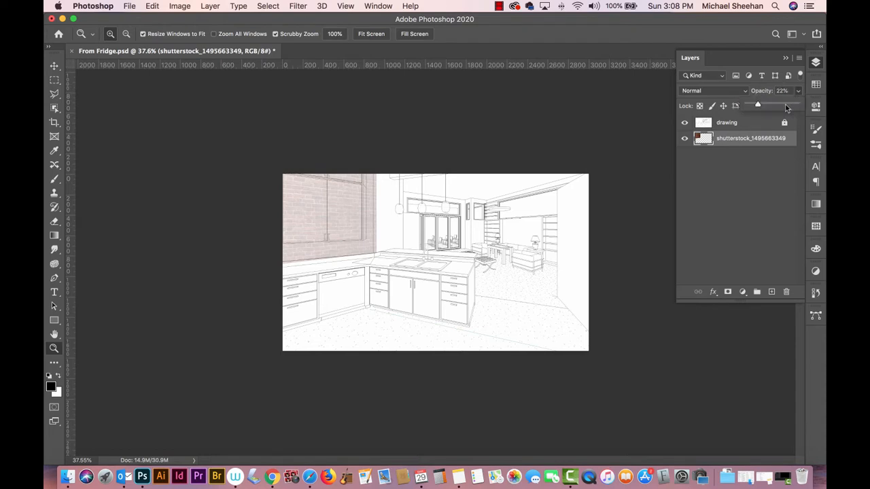
left_click_drag(781, 105, 802, 105)
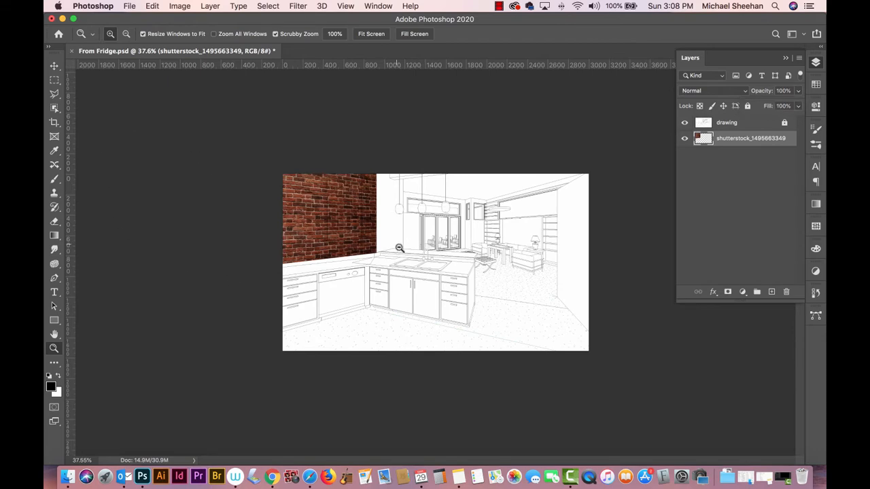
Toggle the brick layer's visibility off and on to compare its perspective with the cabinet linework
left_click(438, 260)
left_click(53, 66)
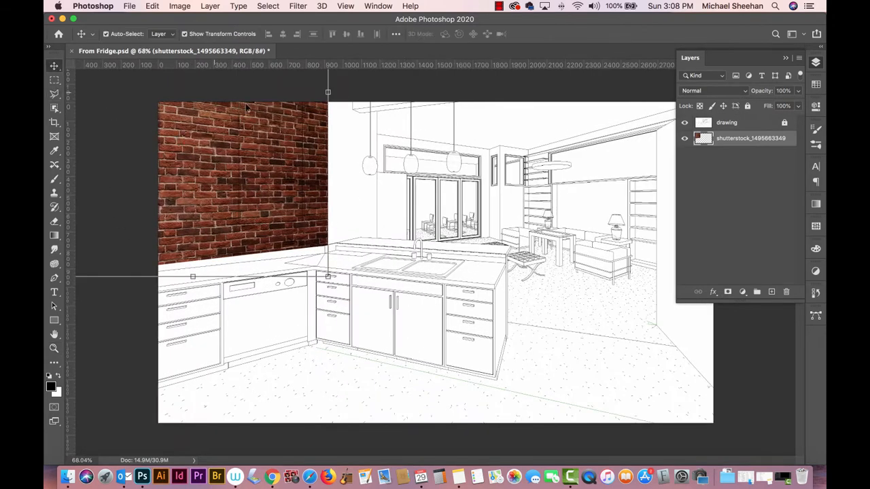
left_click(685, 139)
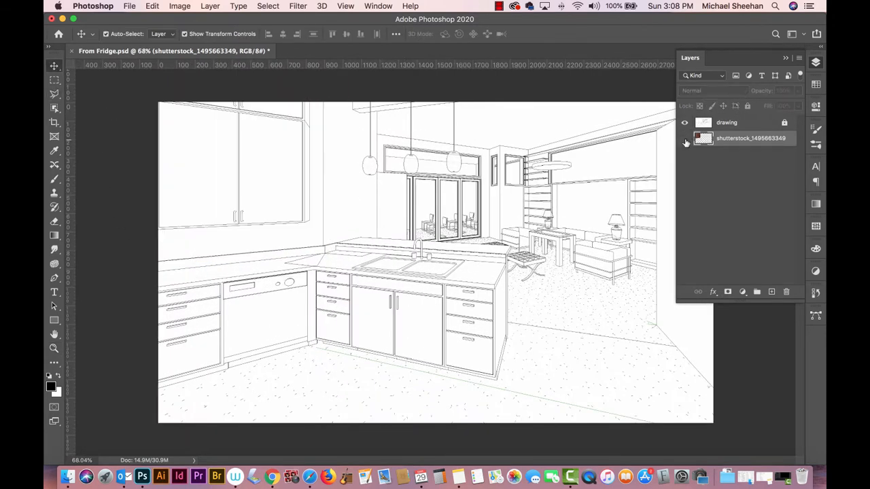
left_click(685, 140)
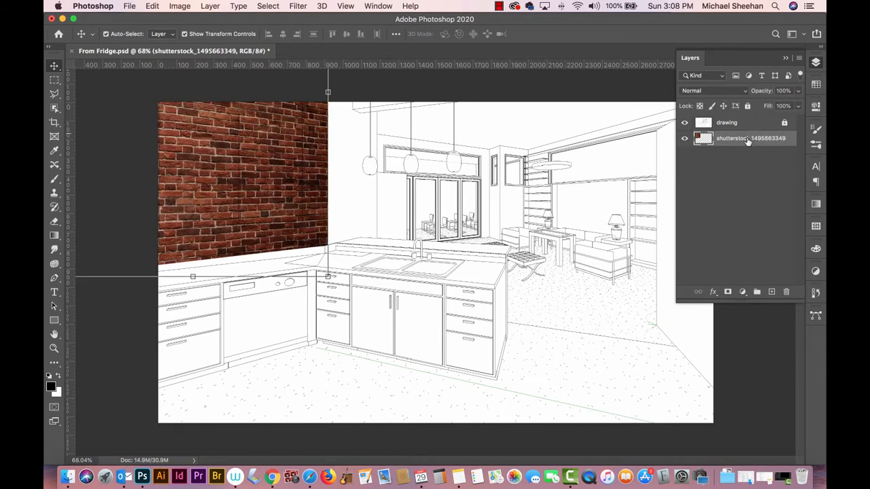
Reduce the brick layer's opacity to 58% and nudge the layer slightly left along the wall corner
left_click(800, 91)
left_click_drag(779, 107, 776, 107)
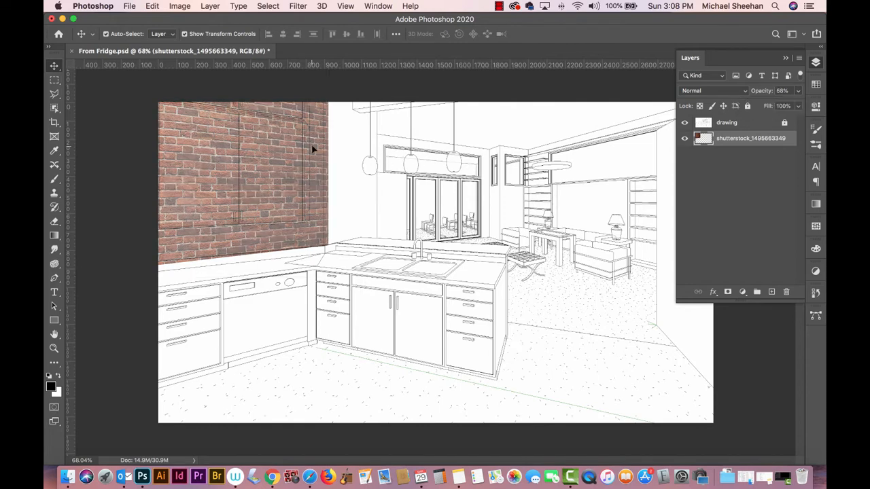
left_click_drag(311, 147, 305, 144)
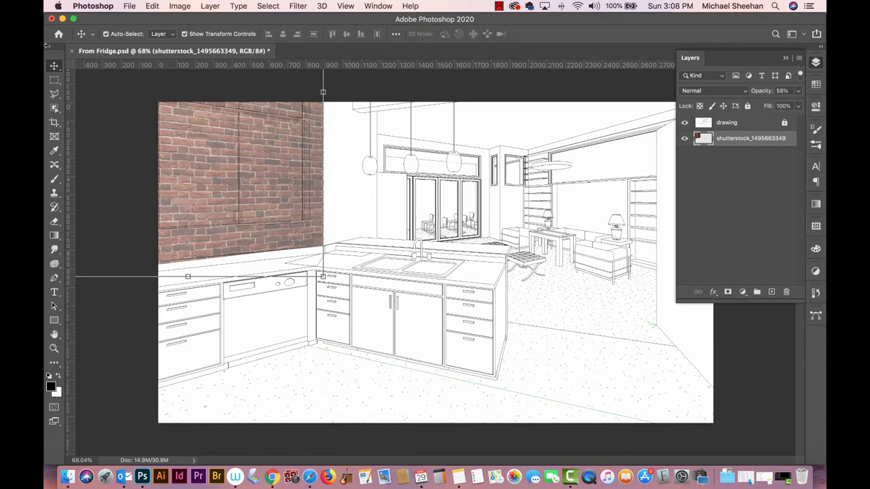
Deselect the brick layer and hide it so only the line drawing shows
left_click(385, 149)
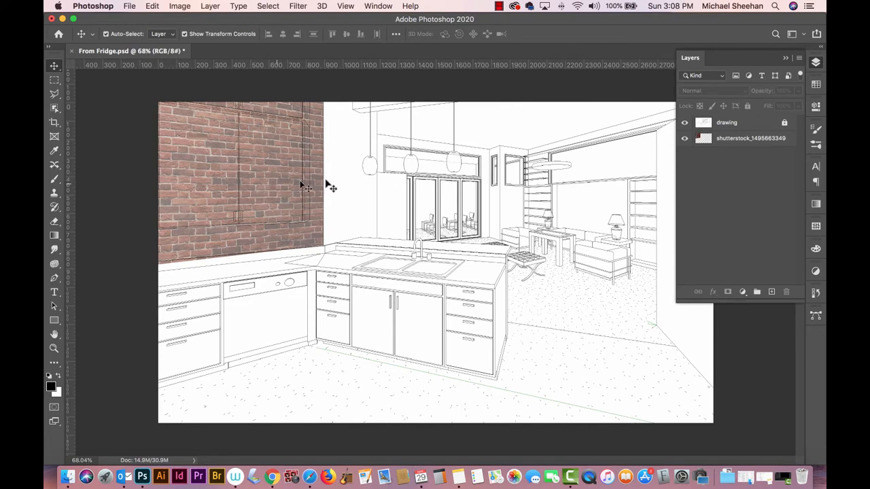
left_click(685, 138)
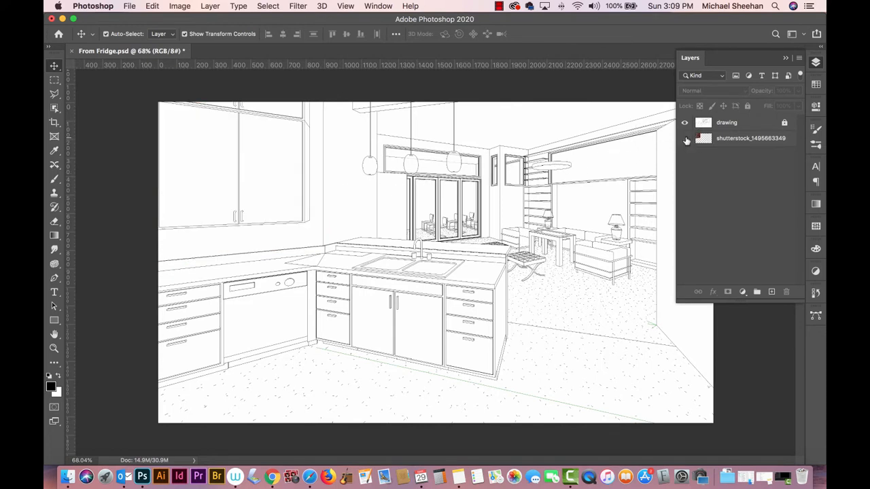
Outline the upper kitchen cabinets with a closed Polygonal Lasso selection that runs past the canvas edges
left_click(54, 94)
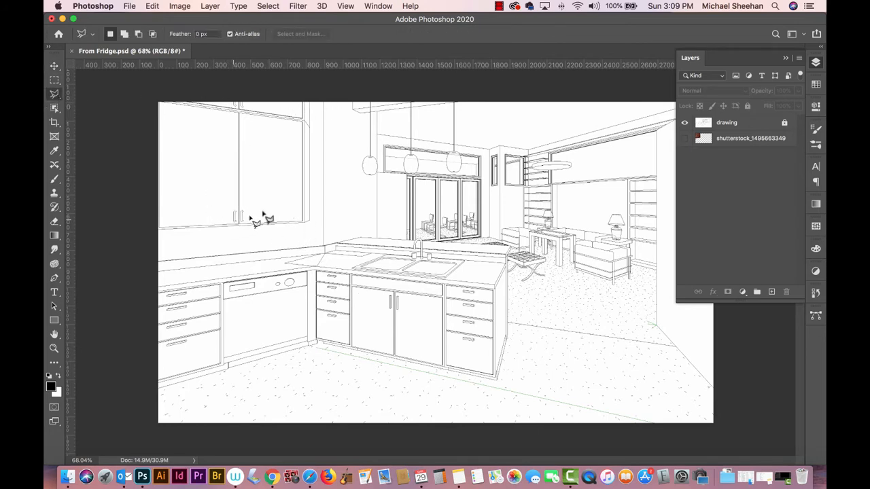
left_click(310, 90)
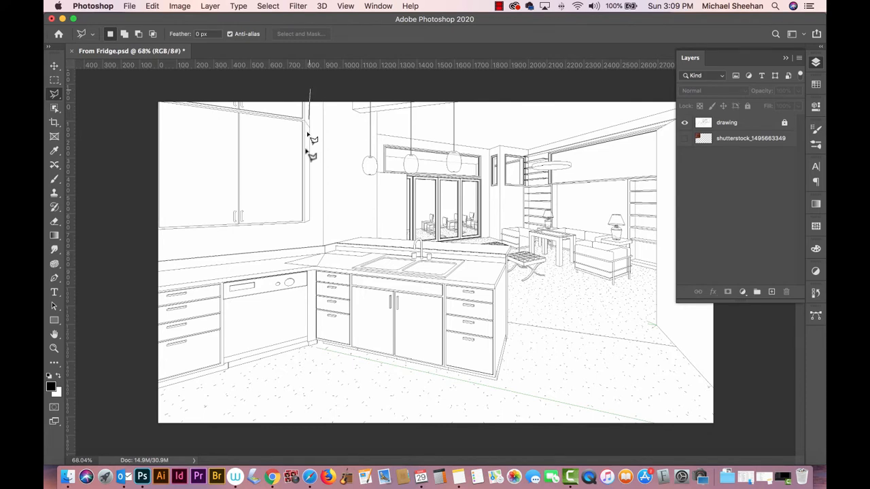
left_click(309, 223)
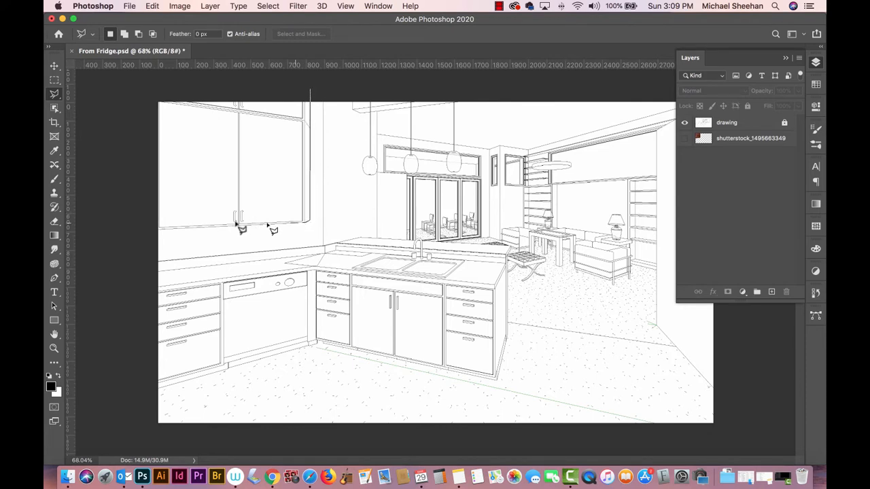
left_click(152, 230)
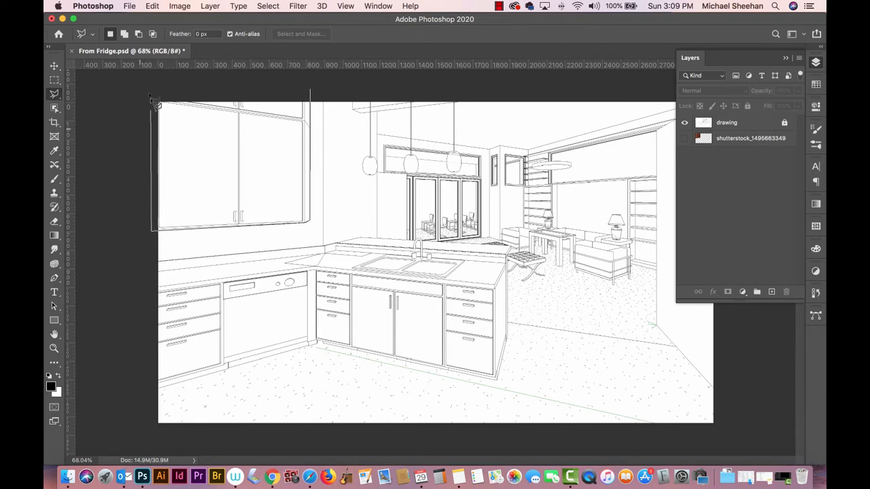
left_click(150, 87)
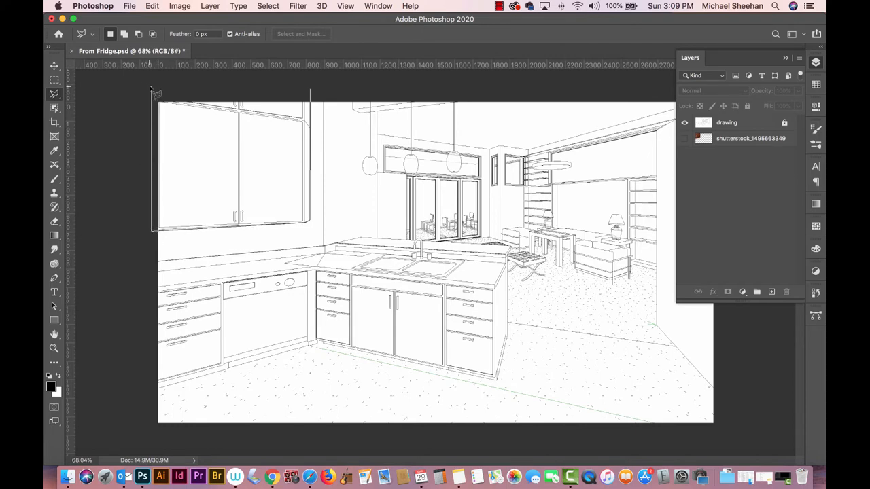
left_click(311, 91)
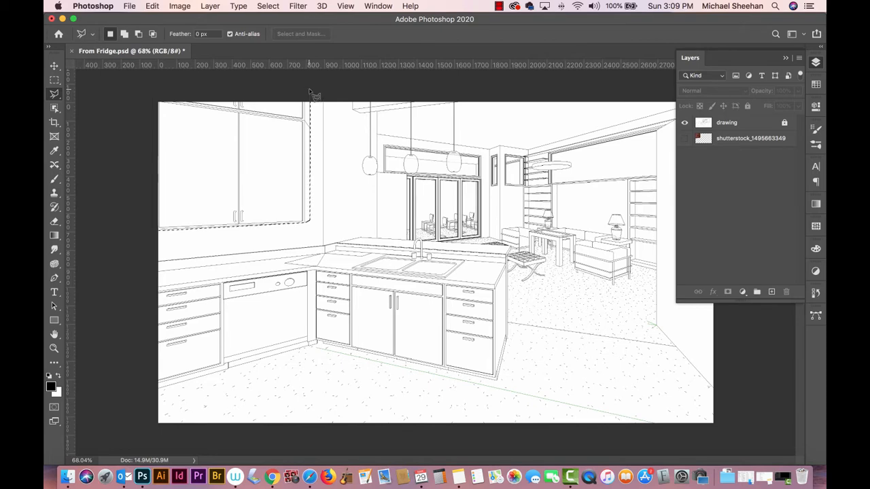
Save the selection as a new channel named "Kitchen cab" and check it among the document's channels
left_click(268, 5)
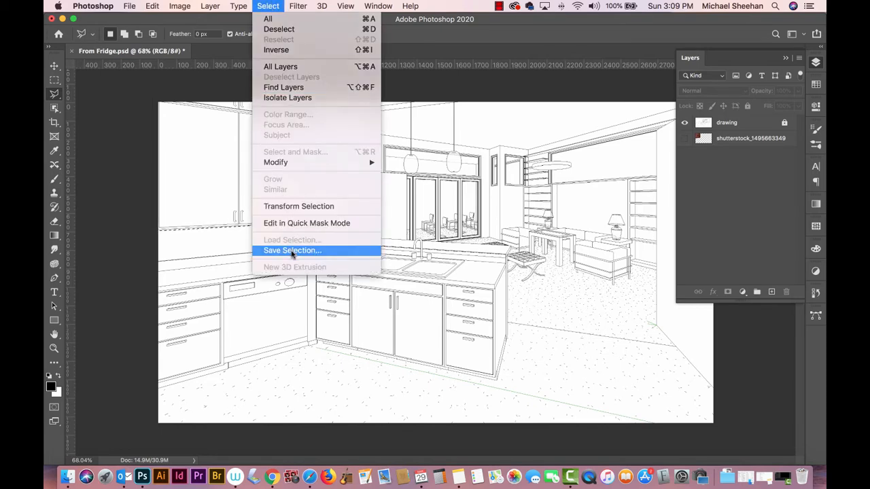
left_click(293, 251)
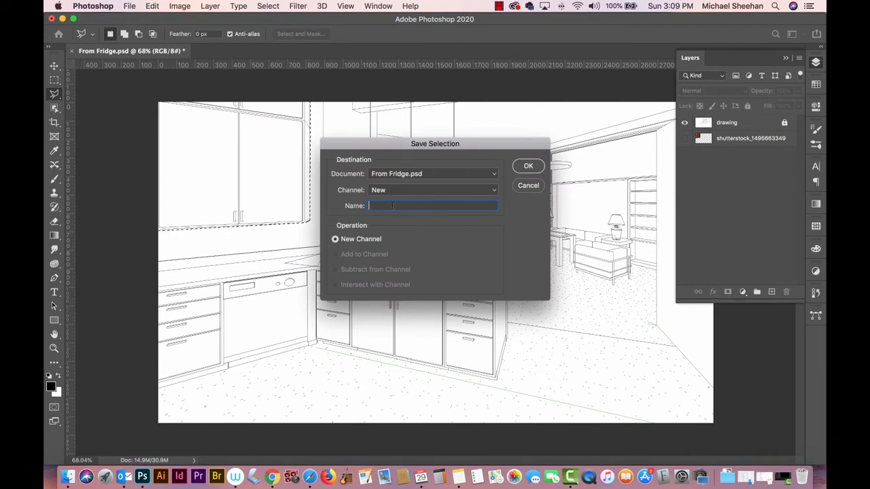
type("Kitchen cab")
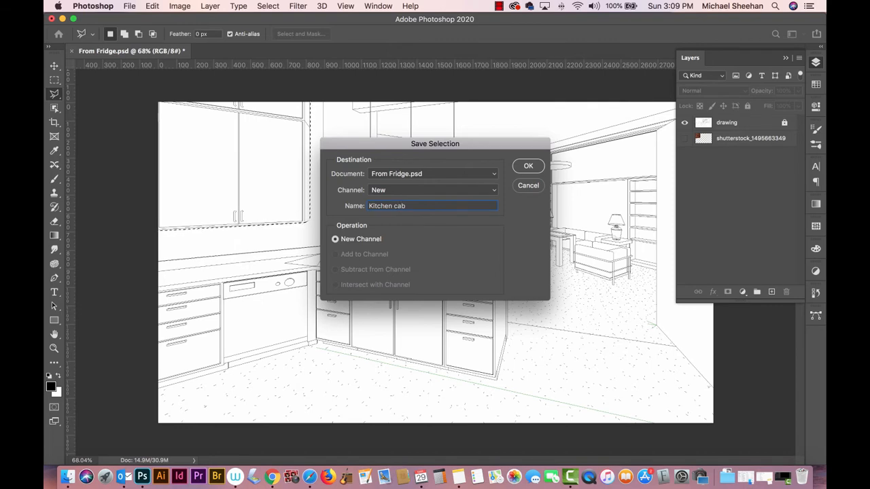
key("Return")
left_click(368, 5)
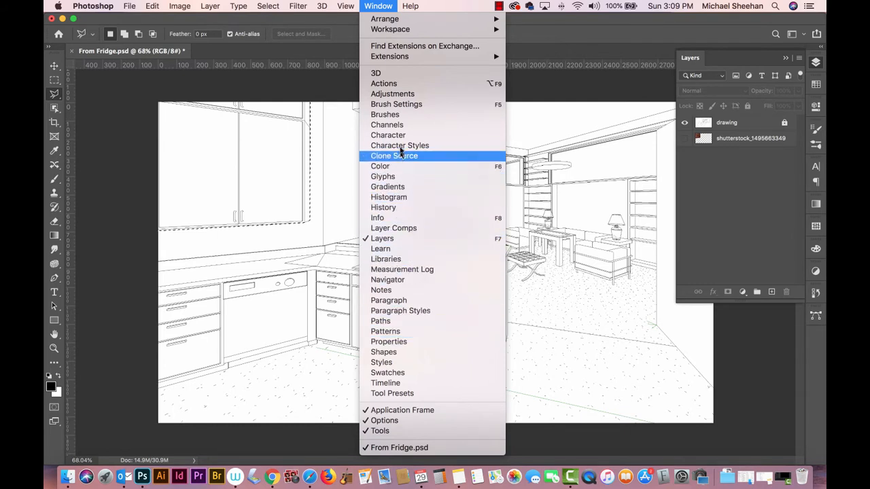
left_click(396, 126)
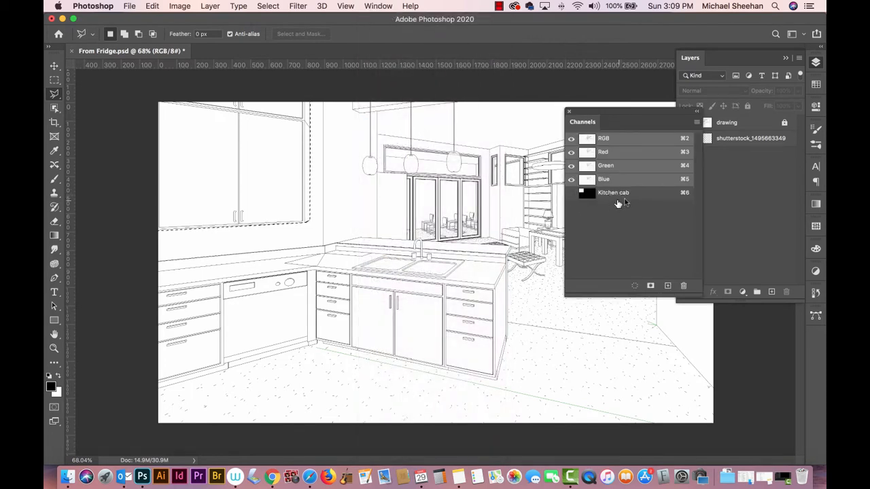
left_click(569, 111)
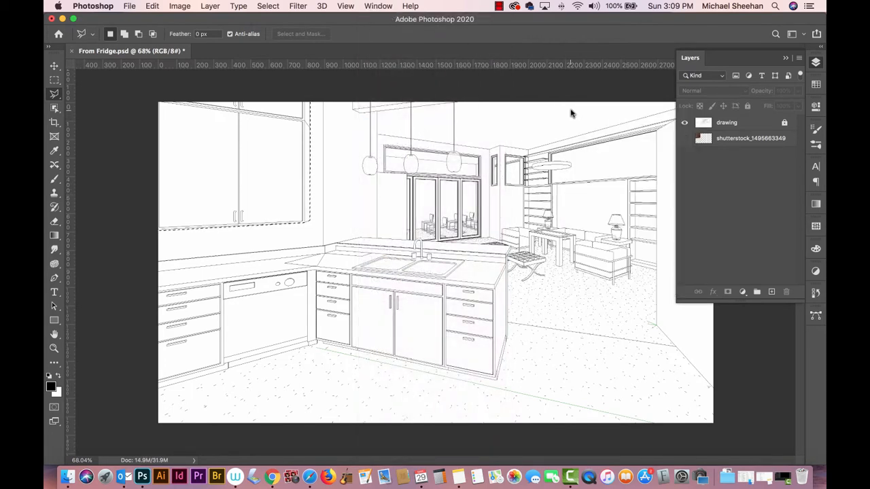
key("super+s")
left_click(685, 138)
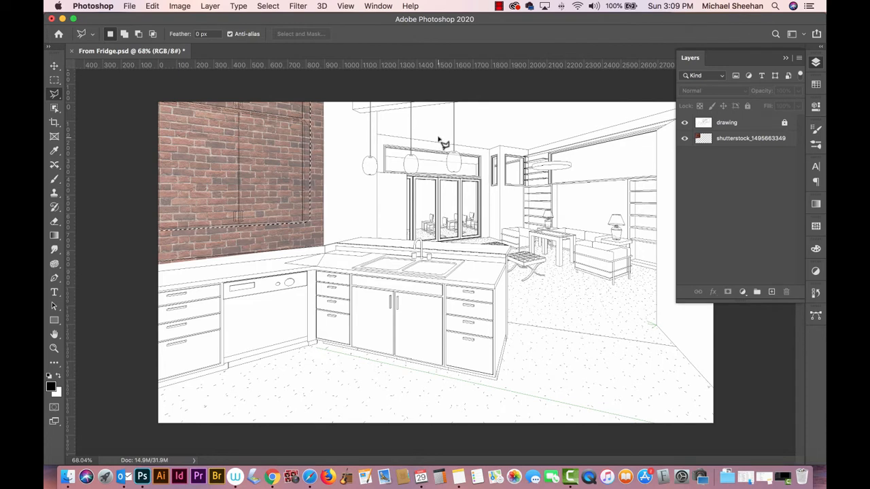
left_click(726, 138)
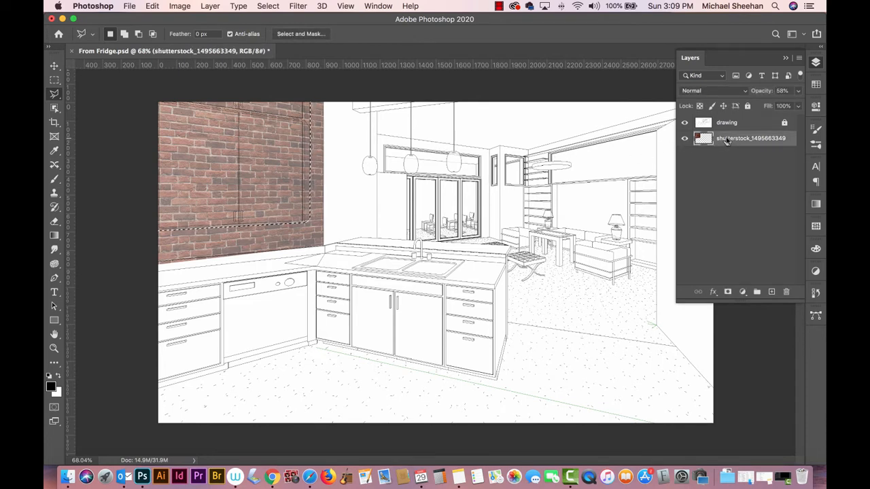
key("Delete")
key("super+d")
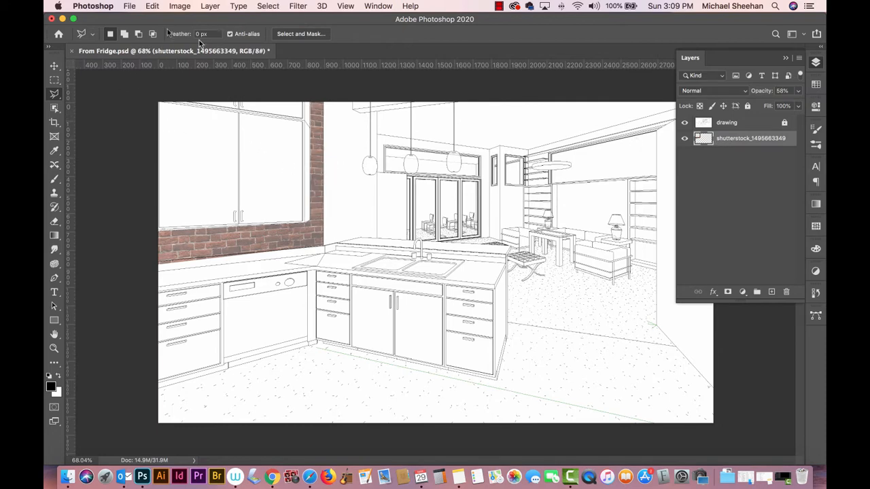
Open shutterstock_1495663349.jpg from the reference folder in Photoshop and restore the window's position
left_click_drag(183, 23, 189, 109)
left_click(138, 26)
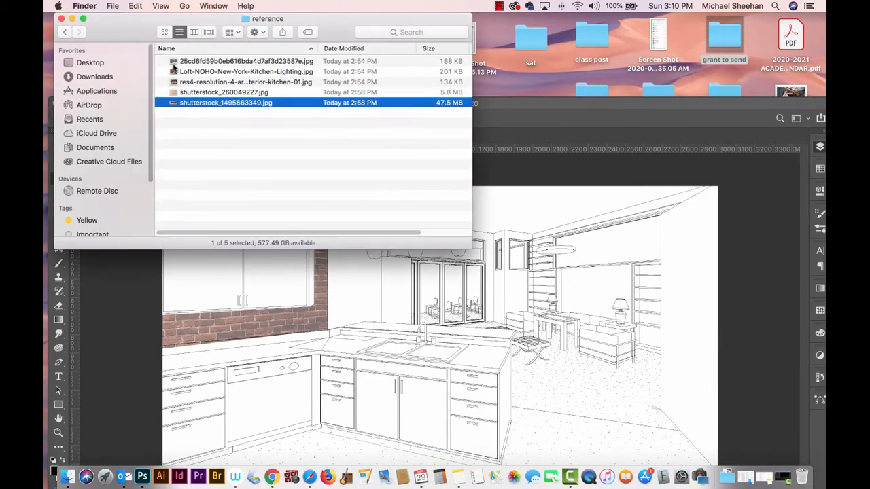
double_click(173, 104)
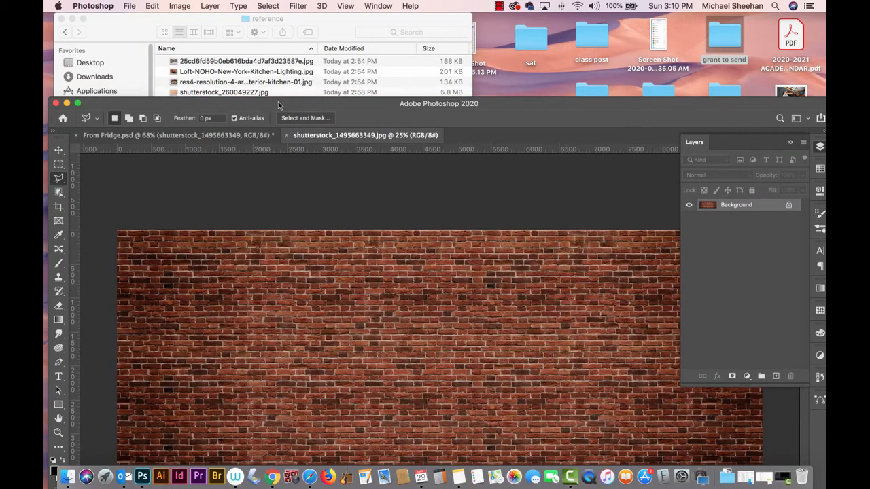
left_click_drag(278, 102, 269, 10)
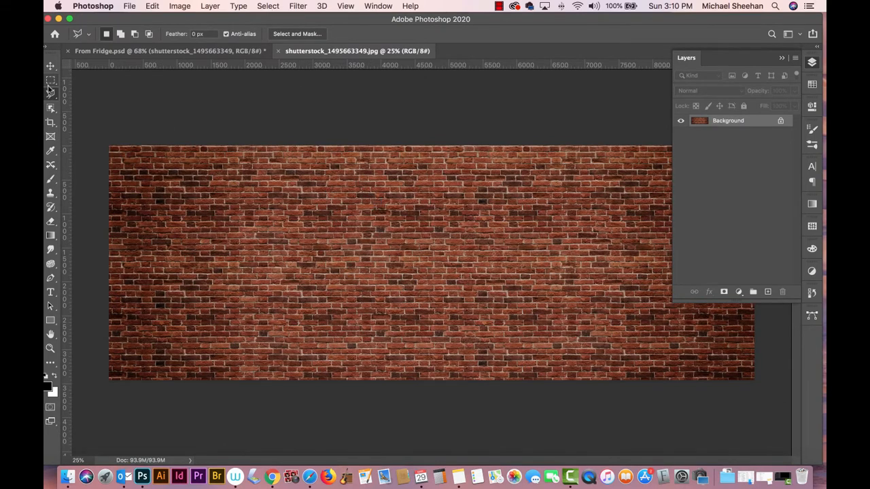
Copy slightly less than the left half of the brick image at full height and paste it into From Fridge.psd
key("m")
mouse_move(87, 125)
left_mouse_down()
mouse_move(297, 338)
mouse_move(429, 382)
mouse_move(391, 385)
left_mouse_up()
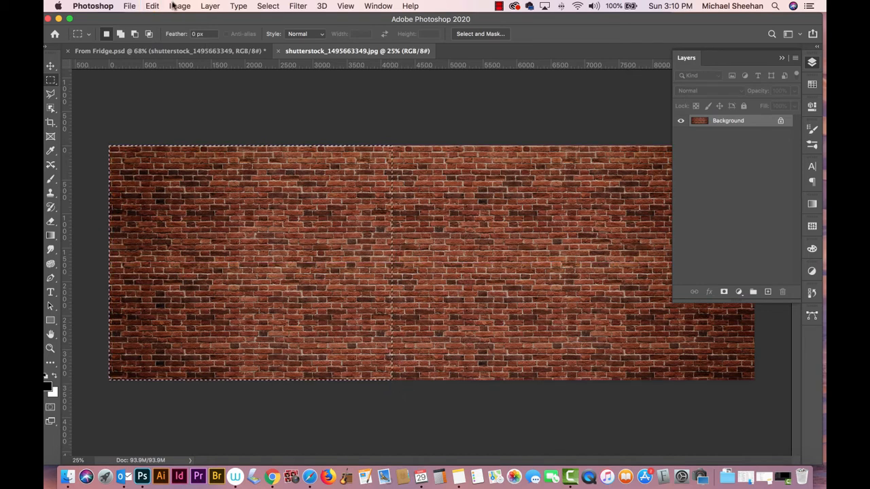
left_click(106, 52)
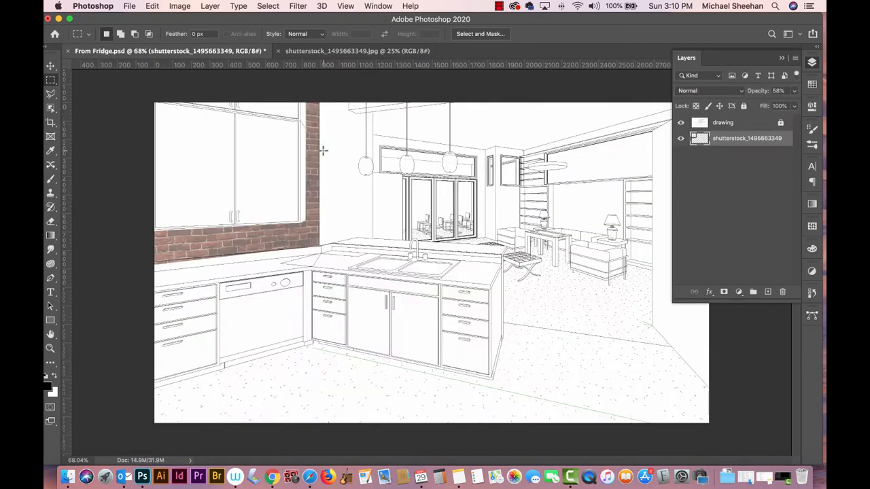
key("super+v")
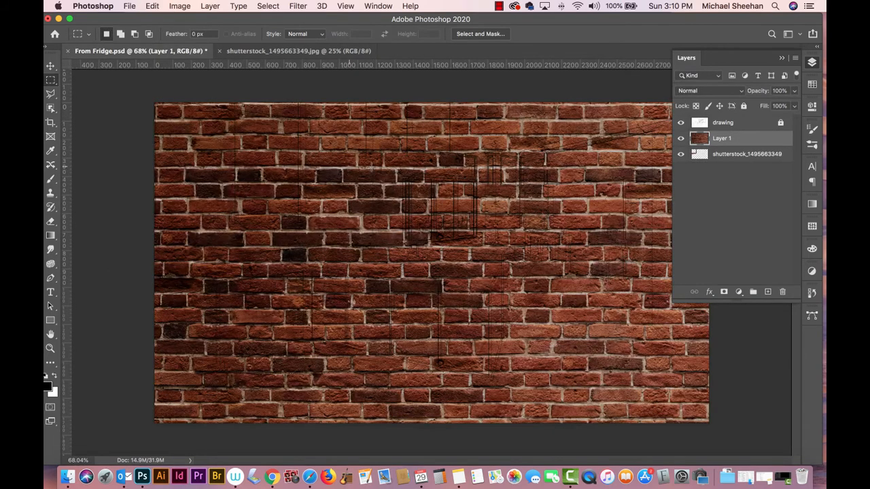
Scale the pasted brick layer to about 37.66% and place it over the back wall beside the upper cabinets
key("super+t")
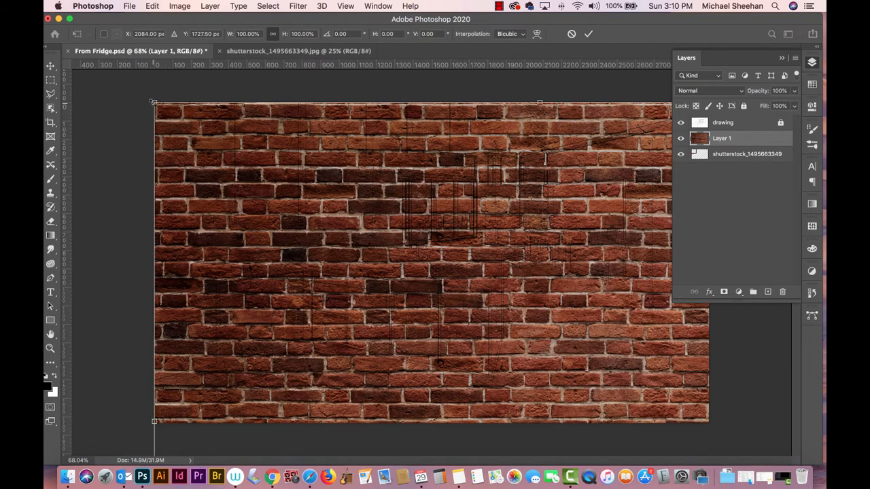
mouse_move(153, 102)
left_mouse_down()
mouse_move(367, 238)
mouse_move(401, 244)
mouse_move(470, 286)
mouse_move(476, 278)
left_mouse_up()
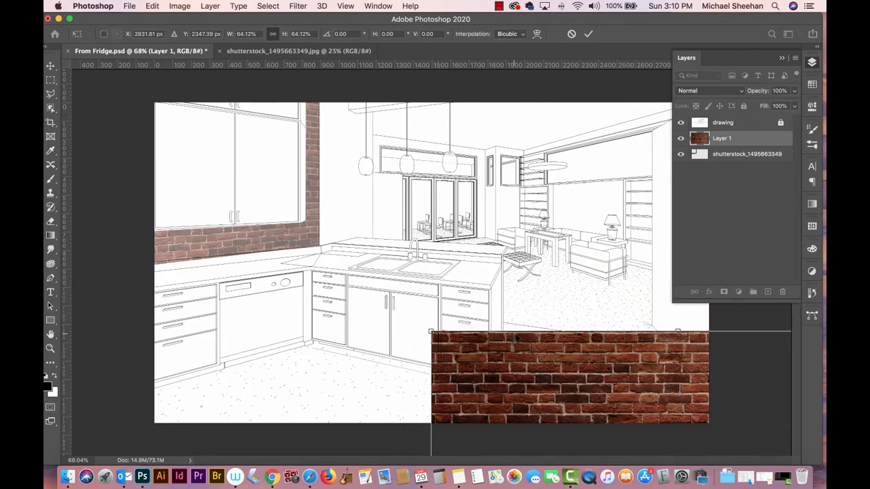
mouse_move(464, 355)
left_mouse_down()
mouse_move(276, 174)
mouse_move(271, 150)
left_mouse_up()
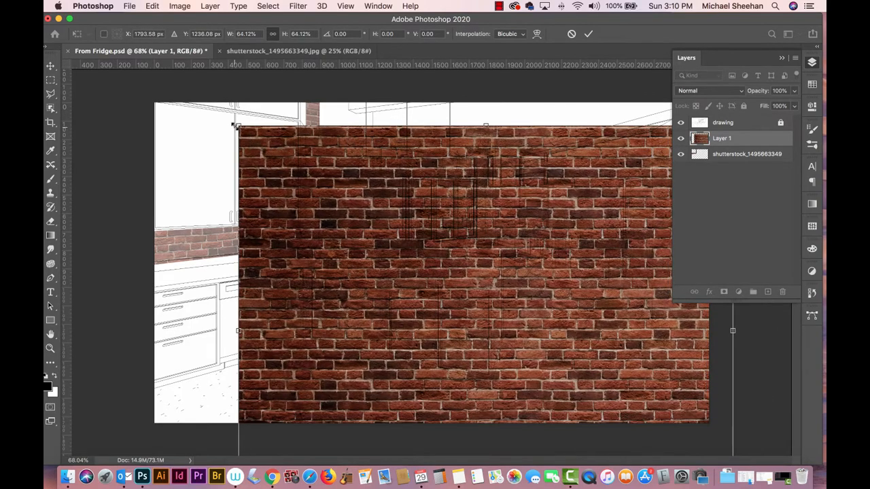
left_click_drag(238, 126, 402, 263)
mouse_move(527, 315)
left_mouse_down()
mouse_move(397, 208)
mouse_move(391, 159)
mouse_move(401, 165)
left_mouse_up()
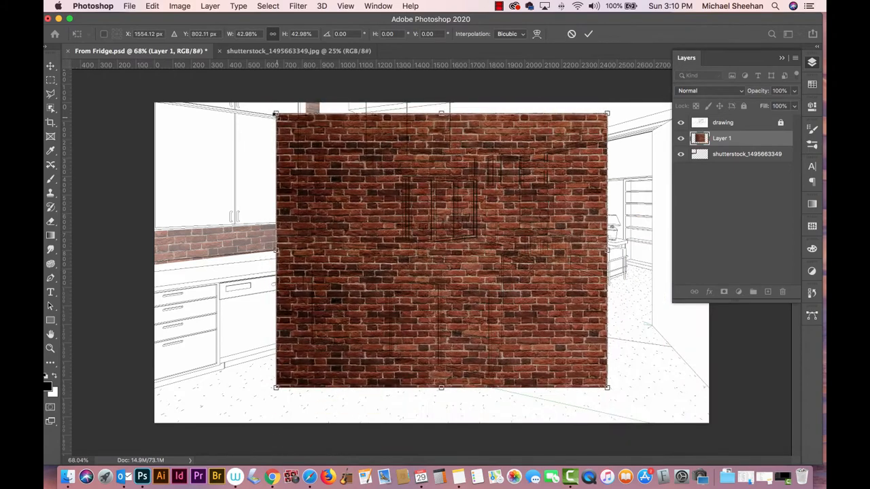
left_click_drag(272, 111, 316, 130)
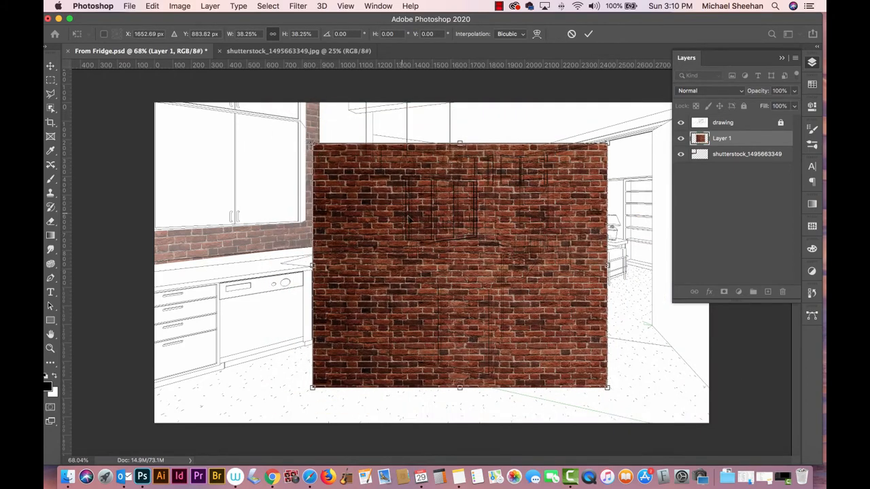
left_click_drag(411, 218, 412, 186)
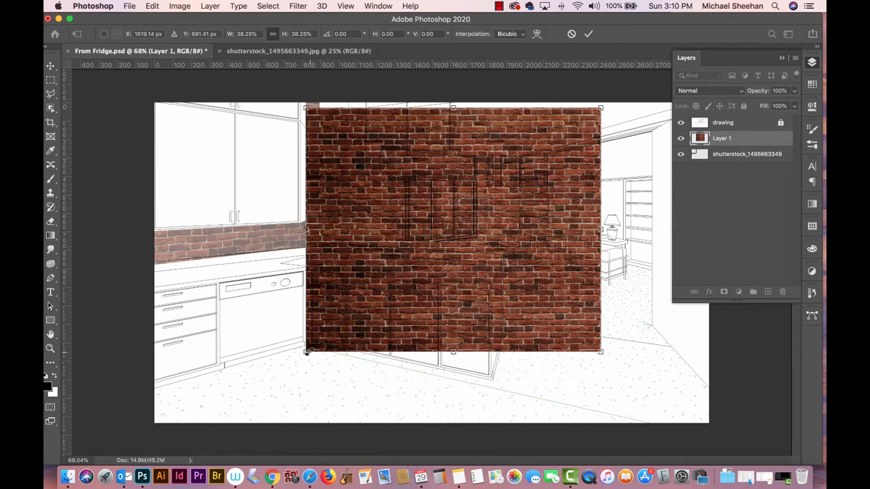
left_click_drag(306, 350, 309, 345)
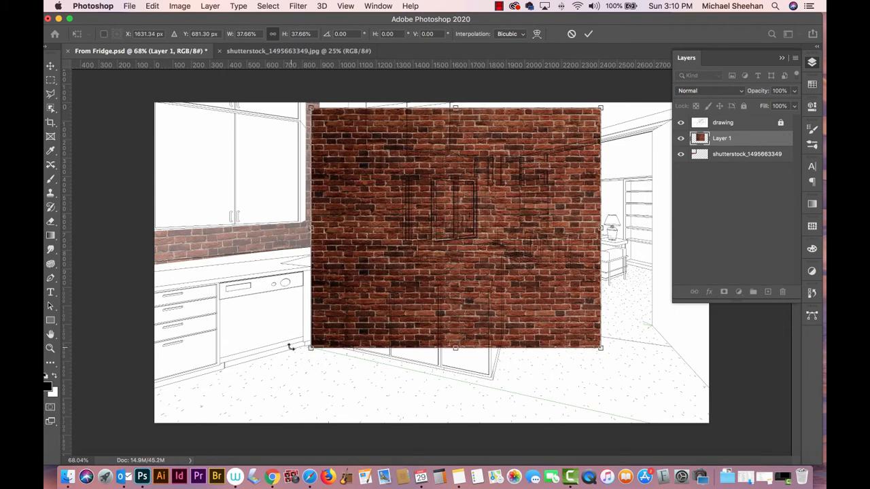
key("Return")
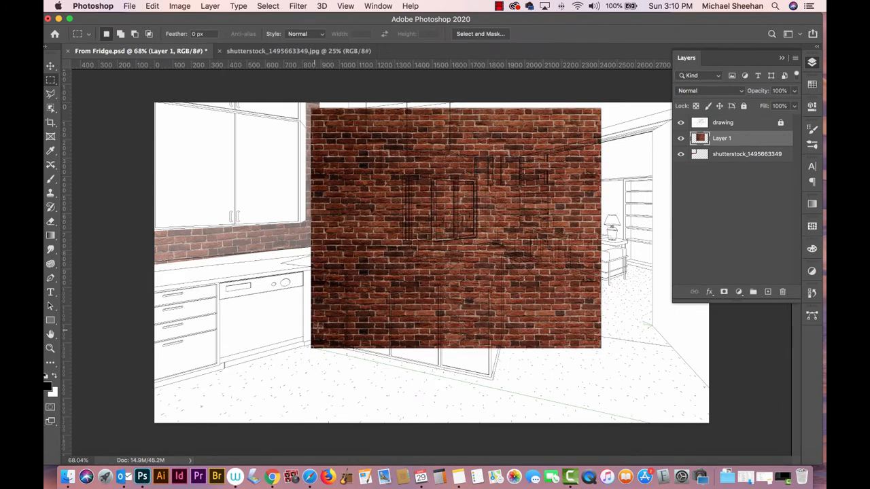
Lower the pasted brick layer's opacity to 54% and align its left edge with the wall corner
left_click(50, 65)
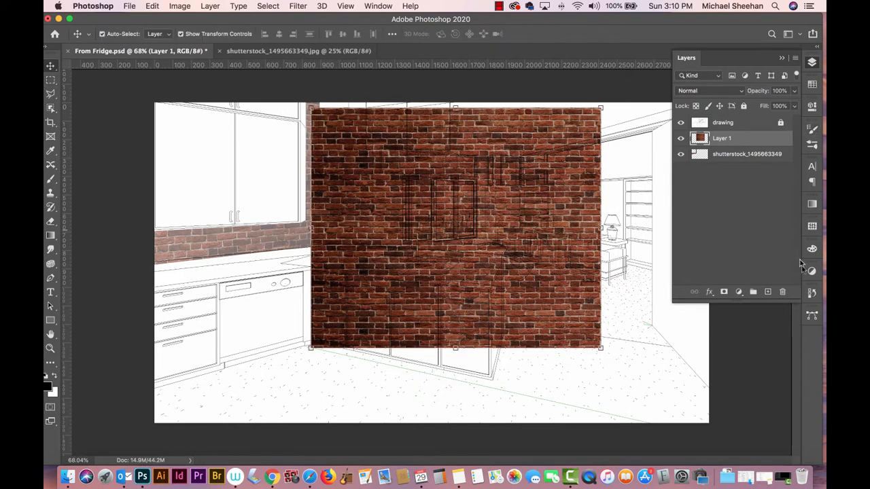
left_click(794, 91)
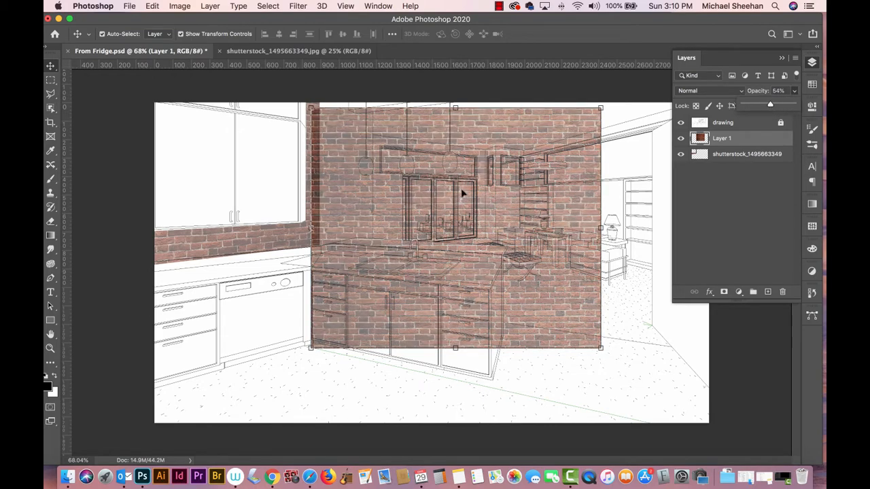
left_click_drag(462, 193, 459, 157)
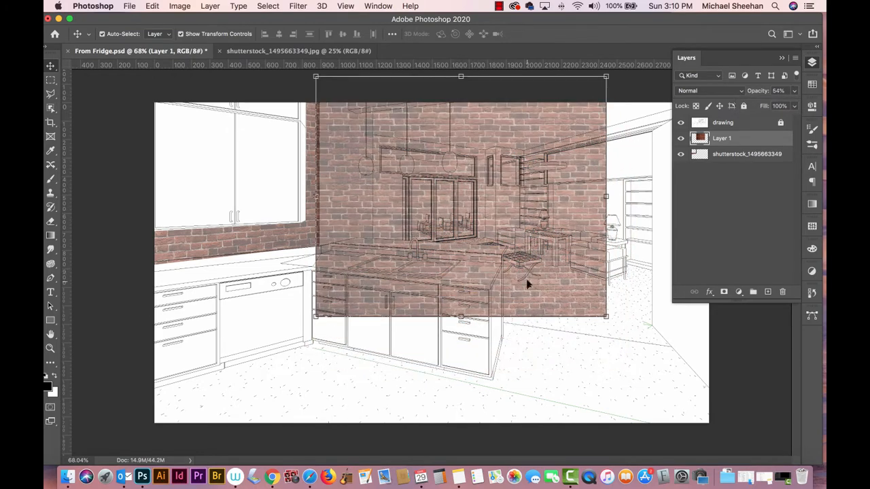
left_click_drag(523, 283, 639, 418)
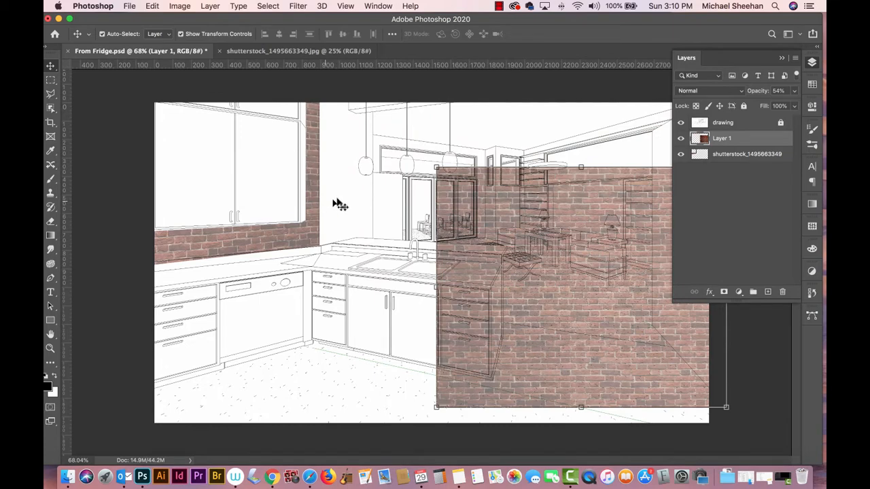
left_click_drag(556, 255, 437, 99)
left_click_drag(487, 197, 488, 213)
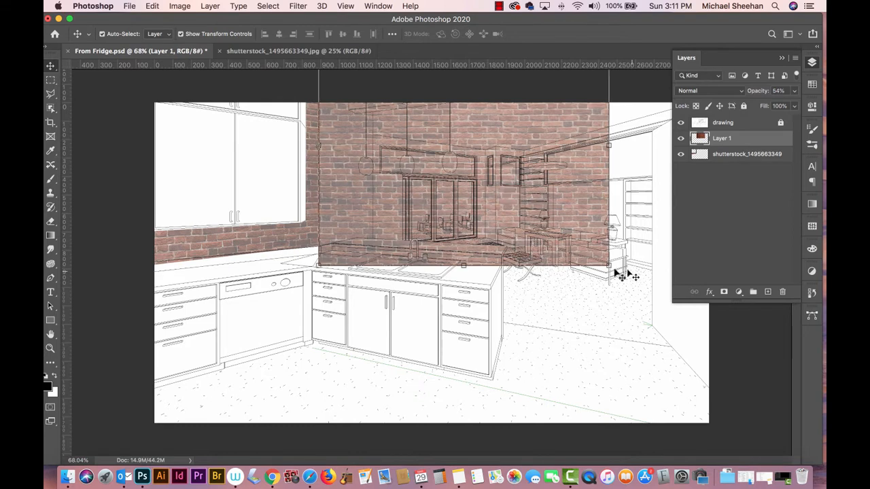
left_click_drag(609, 266, 583, 246)
left_click_drag(439, 194, 437, 202)
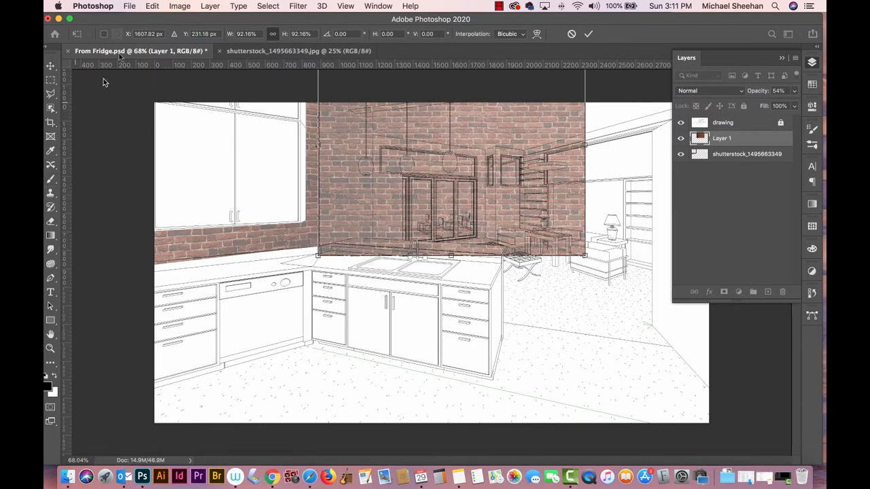
left_click(152, 6)
mouse_move(224, 258)
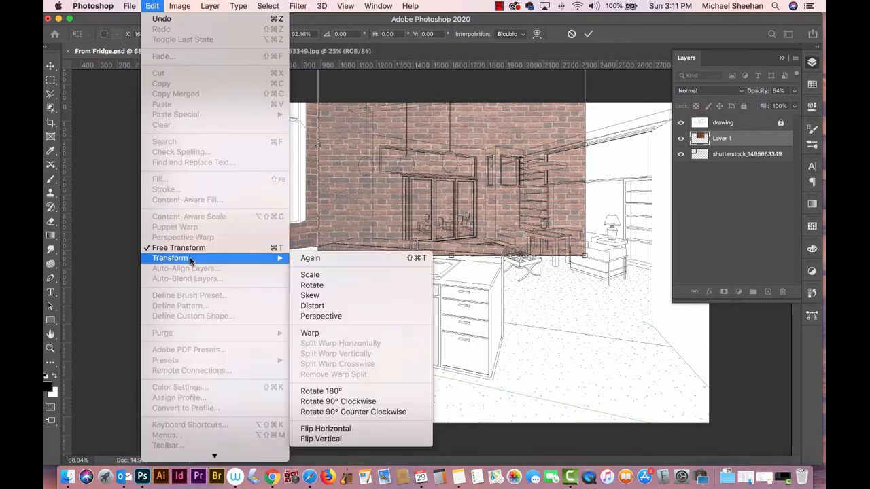
left_click(374, 306)
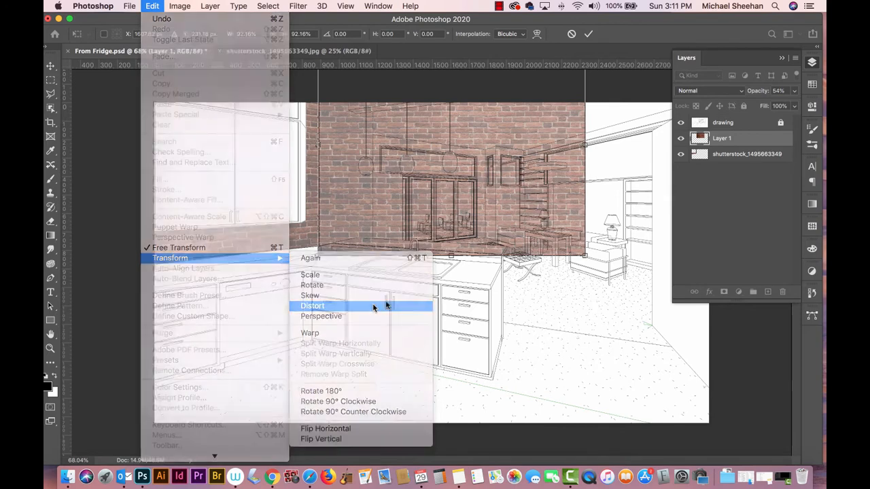
left_click_drag(586, 256, 531, 204)
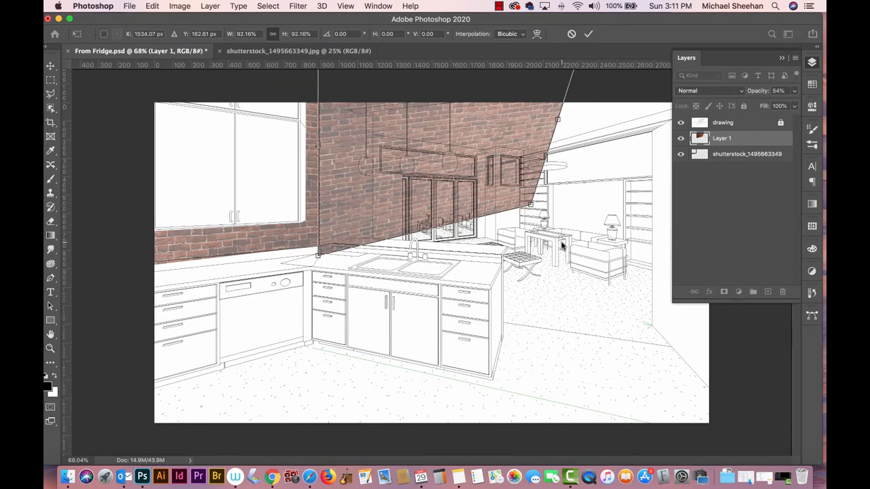
key("super+minus")
key("super+minus")
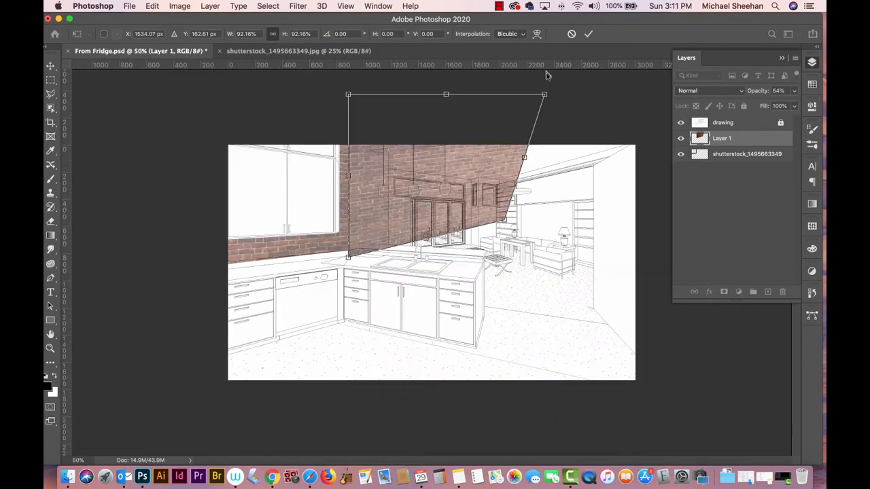
left_click_drag(545, 95, 508, 96)
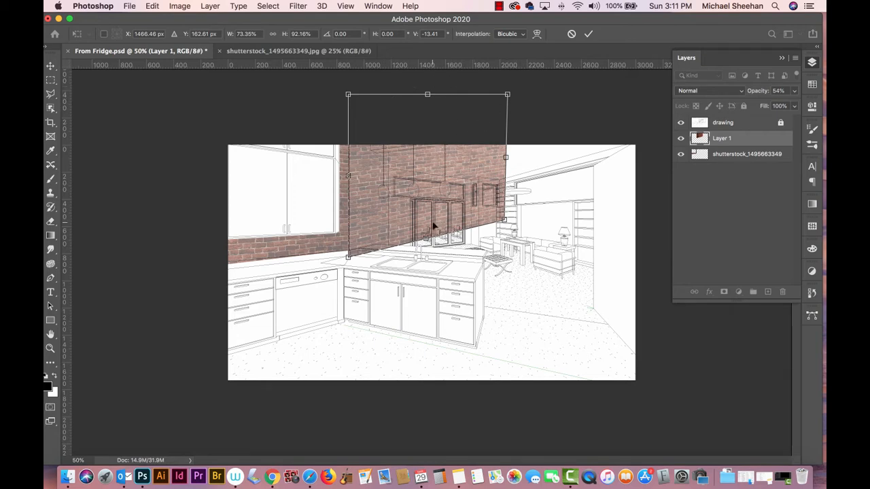
key("super+equal")
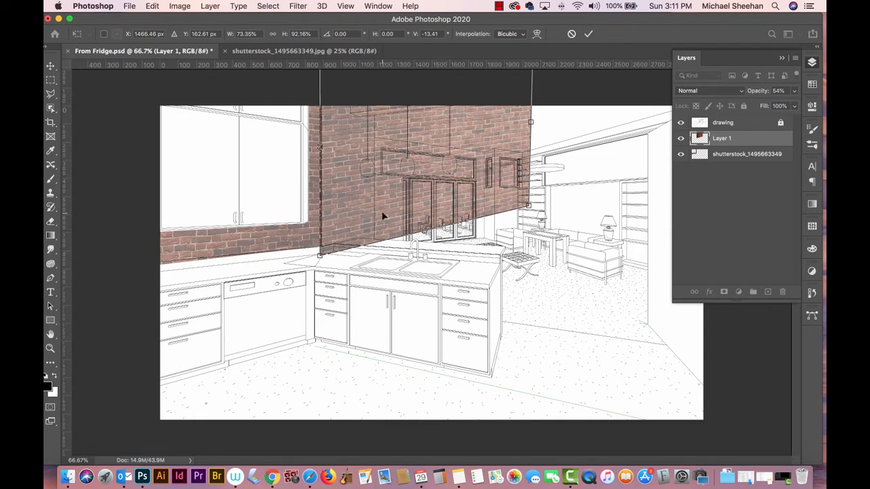
mouse_move(381, 212)
left_mouse_down()
mouse_move(382, 204)
mouse_move(382, 212)
left_mouse_up()
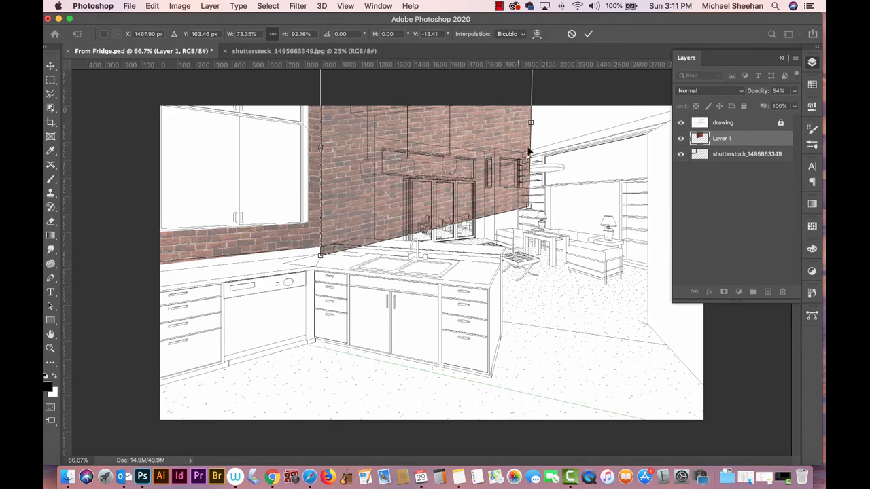
key("Return")
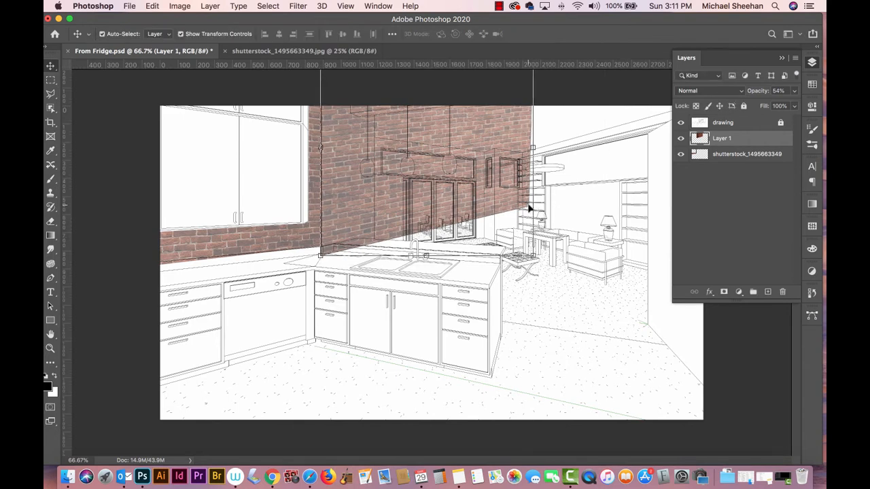
key("super")
key("super+z")
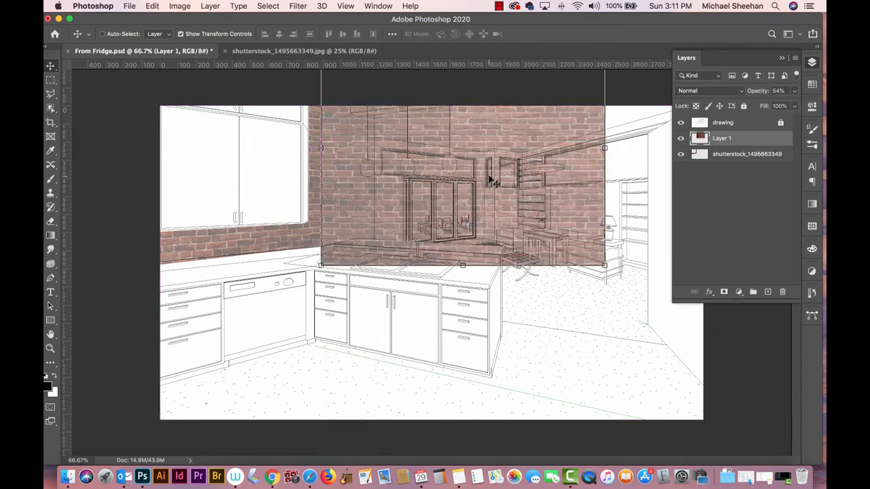
Move the back-wall brick layer straight down until its top edge sits just above the drawing's top edge
left_click(681, 139)
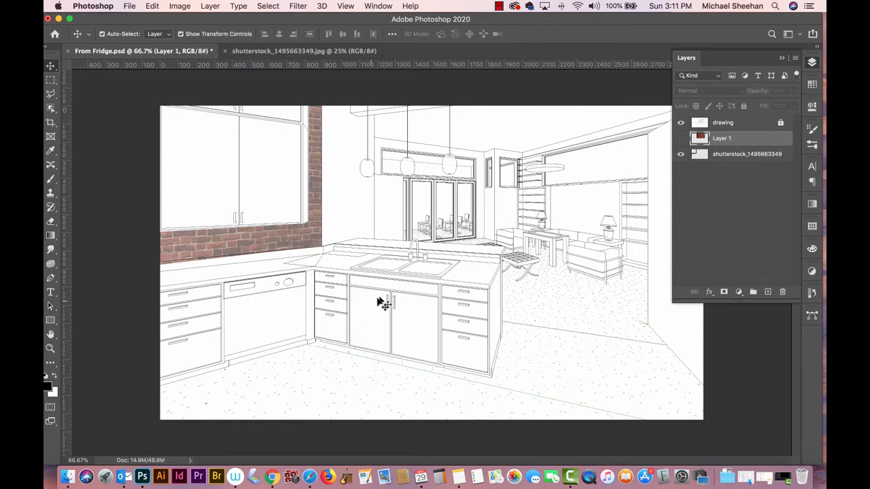
left_click(681, 139)
left_click_drag(477, 185, 475, 248)
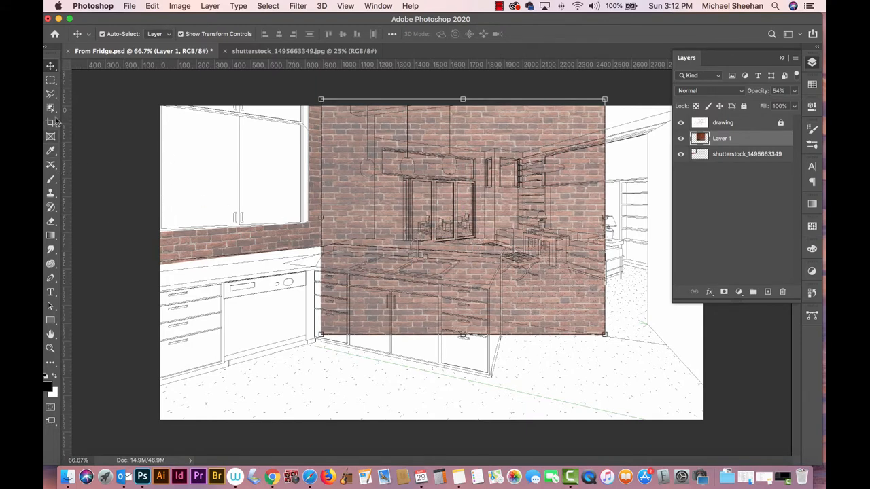
Distort Layer 1 so its far edge is shorter and its horizontal edges converge, and shift it back toward the wall corner
left_click(129, 6)
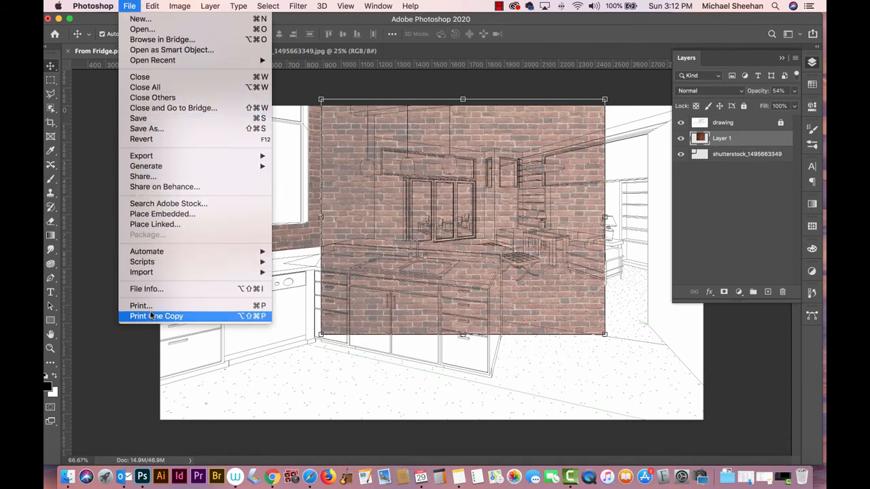
mouse_move(151, 7)
mouse_move(179, 259)
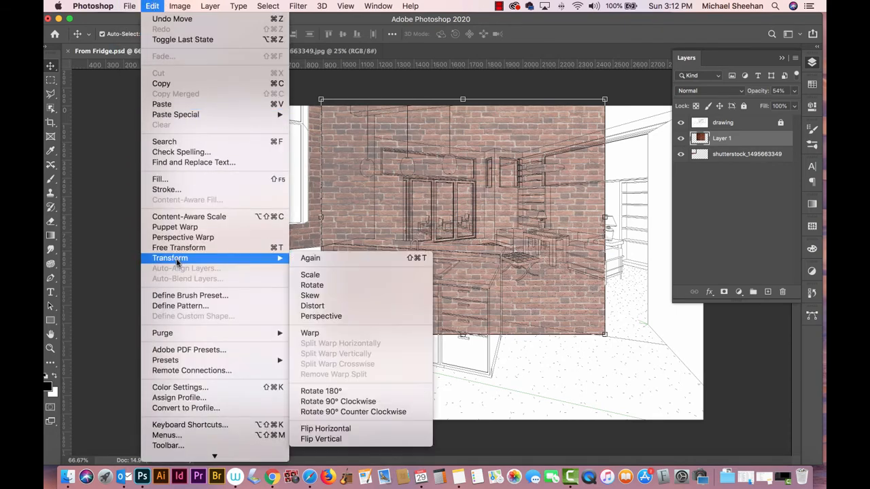
left_click(337, 301)
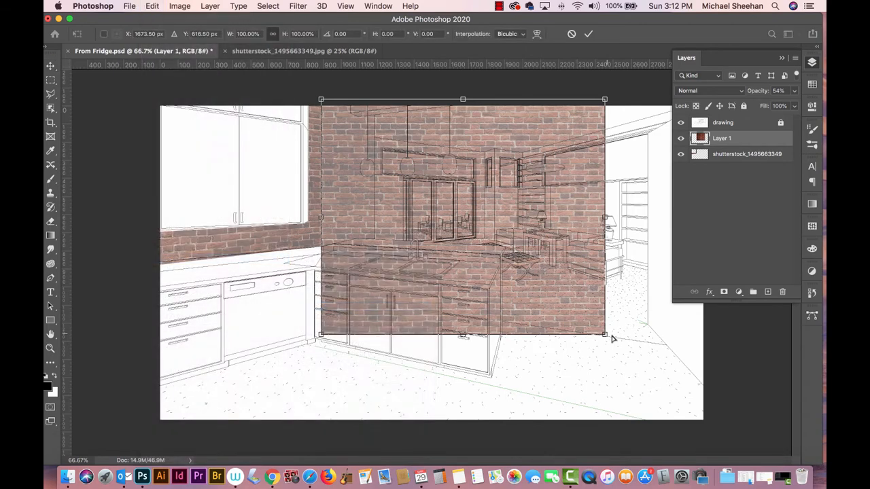
left_click_drag(605, 336, 557, 261)
left_click_drag(605, 100, 561, 138)
left_click_drag(468, 231, 466, 218)
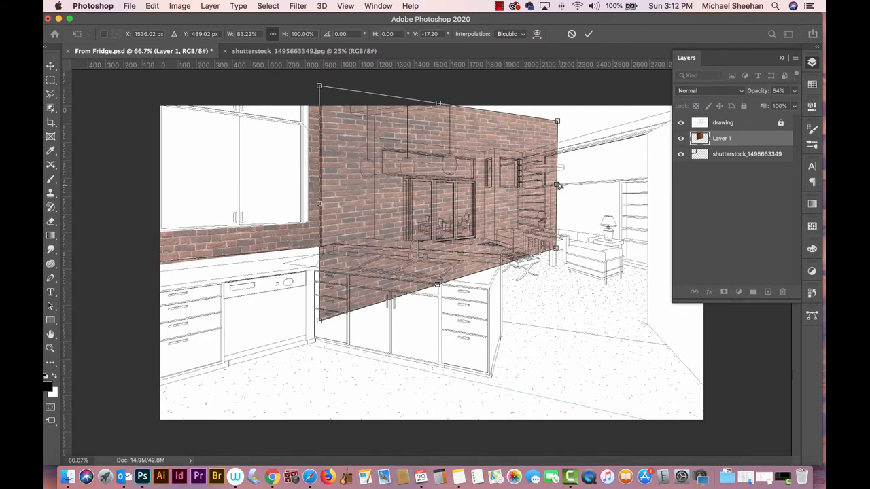
Narrow the distorted brick to about 42% width, align its lower near corner with the wall corner, and raise its upper edge
left_click_drag(558, 184, 462, 184)
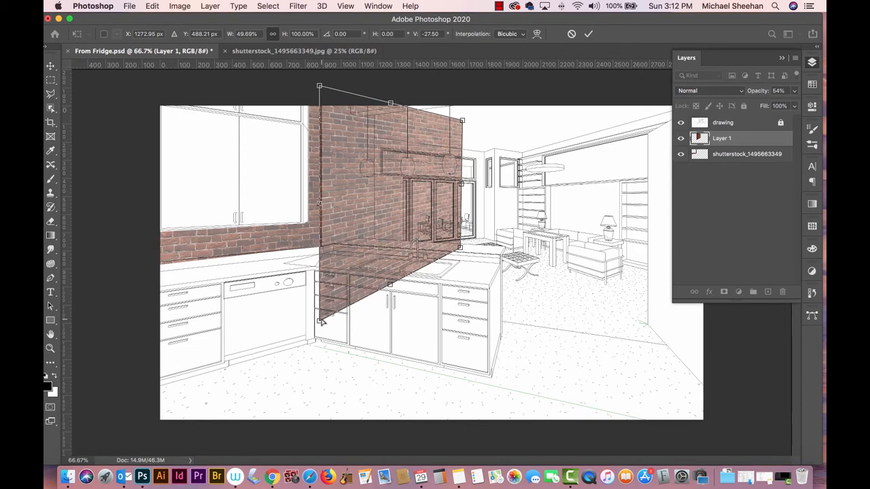
mouse_move(322, 321)
left_mouse_down()
mouse_move(324, 299)
mouse_move(322, 317)
left_mouse_up()
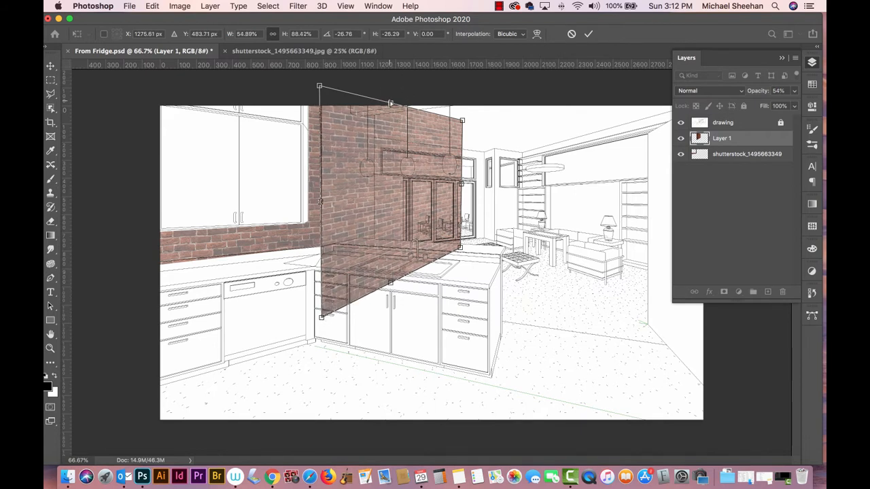
left_click_drag(391, 103, 392, 94)
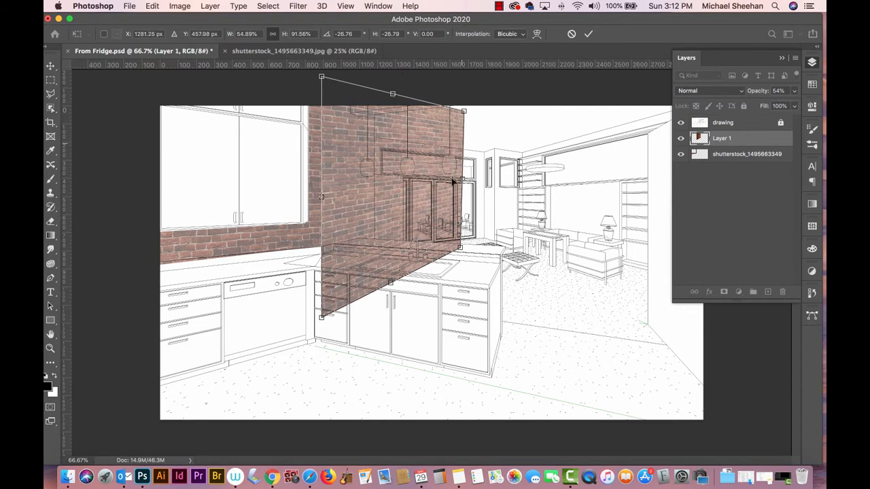
left_click_drag(462, 181, 416, 178)
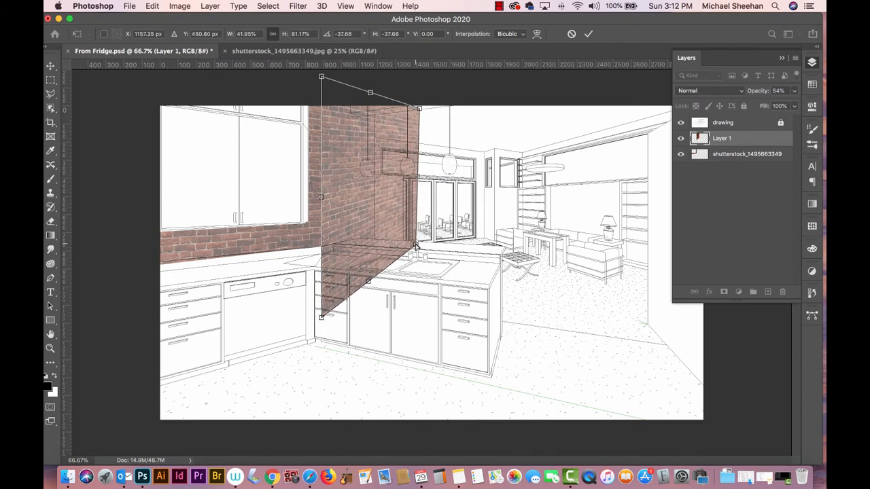
Lower both corners of the brick's far edge to refine its perspective and apply the distortion
left_click_drag(416, 247, 417, 262)
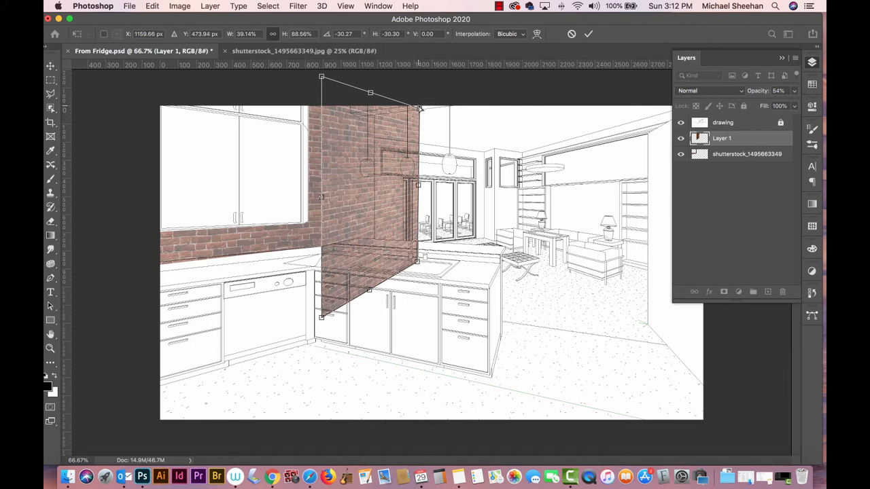
mouse_move(420, 107)
left_mouse_down()
mouse_move(419, 99)
mouse_move(417, 114)
left_mouse_up()
key("Return")
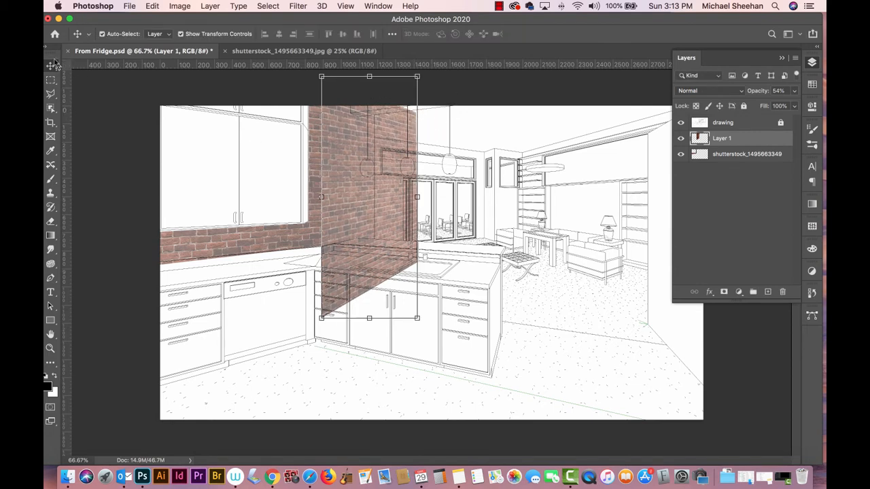
Deselect and hide Layer 1 to expose the back wall's lines, and activate the Polygonal Lasso tool
left_click(196, 112)
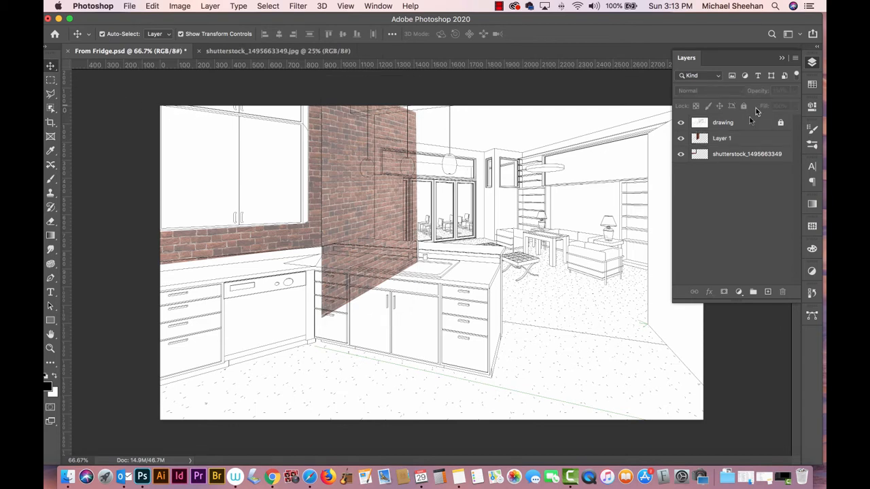
left_click(681, 139)
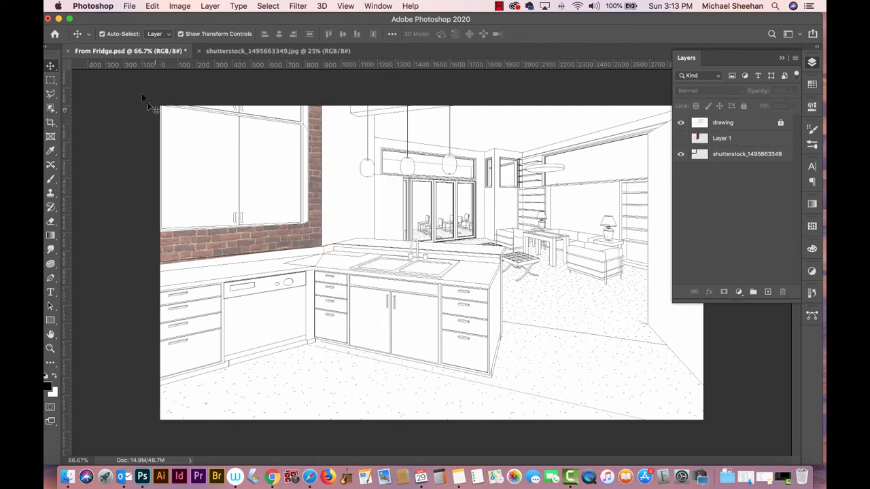
left_click(51, 95)
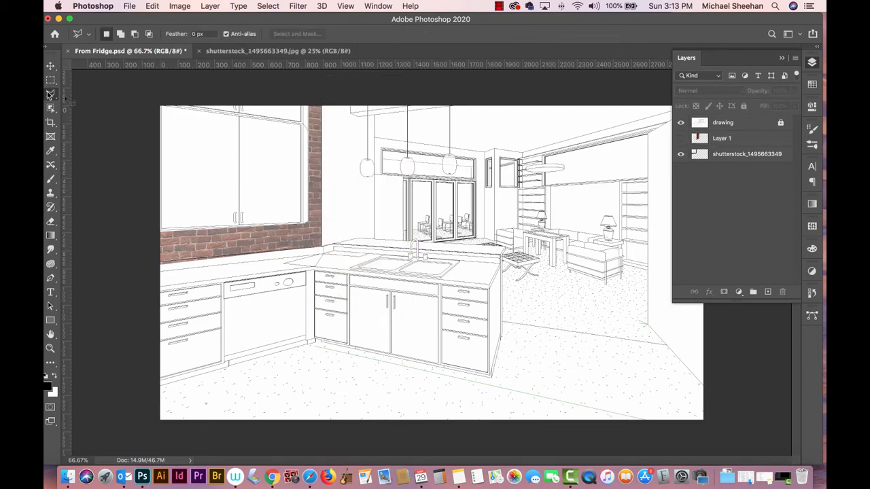
left_click(317, 88)
left_click(377, 88)
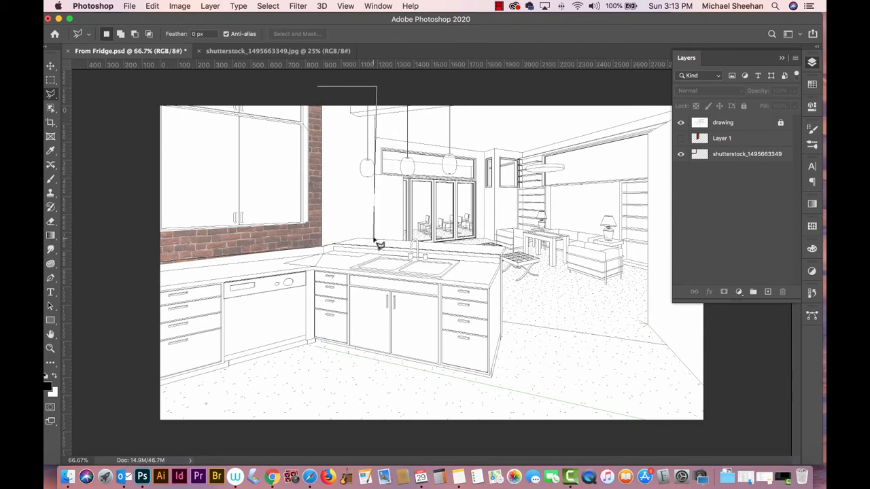
key("Escape")
Outline the blank wall section with the Polygonal Lasso, following the countertop, wall edges and ceiling fixture, and close the selection
left_click(374, 241)
left_click(349, 99)
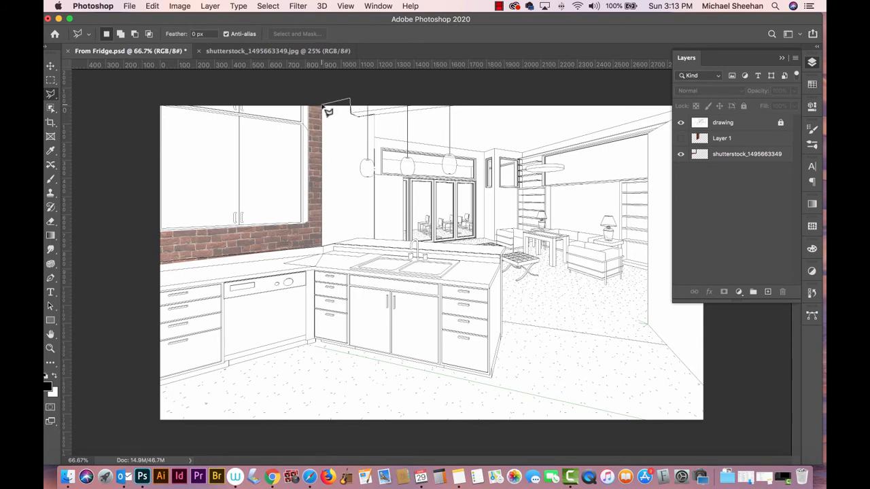
left_click(323, 106)
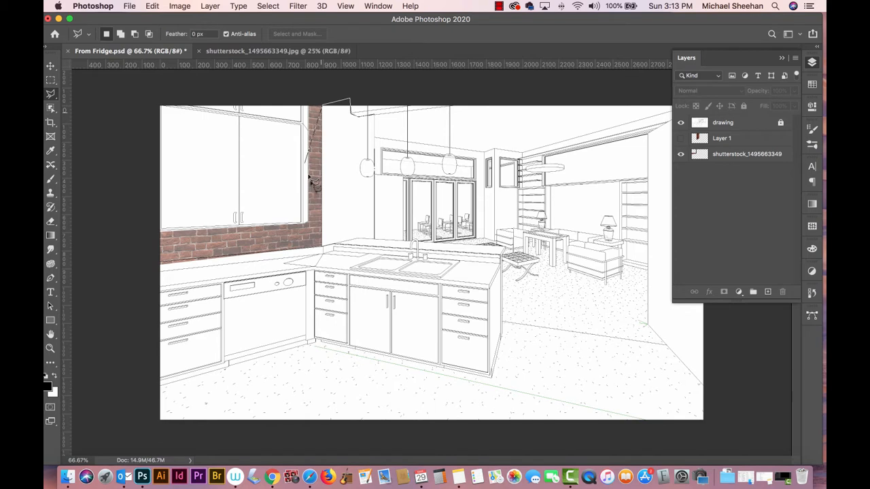
left_click(322, 247)
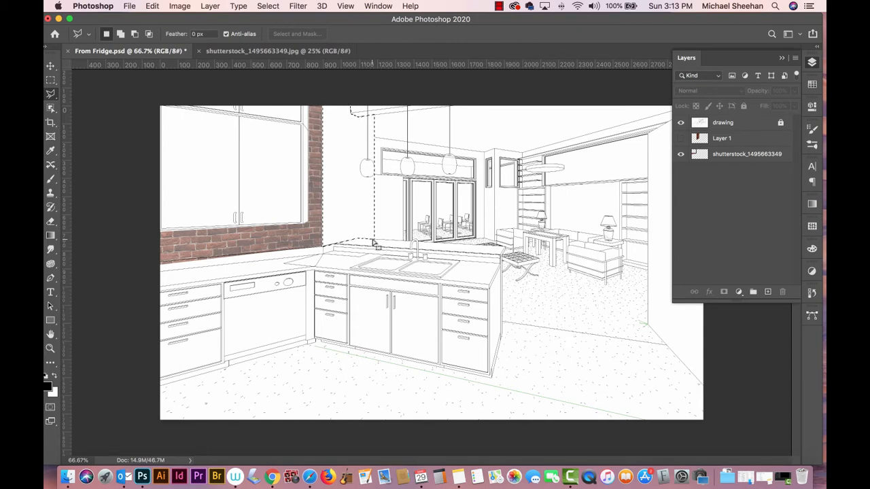
double_click(378, 246)
Save the wall selection as a new channel in From Fridge.psd named "brick into"
left_click(278, 5)
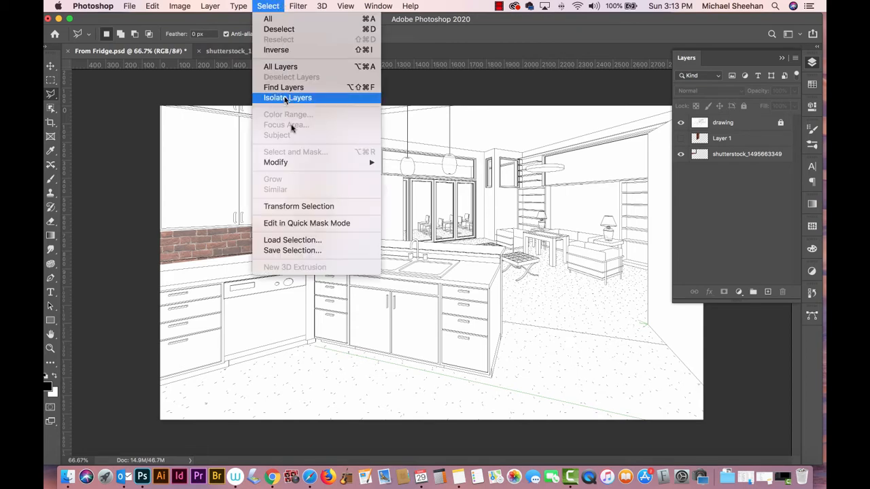
left_click(281, 251)
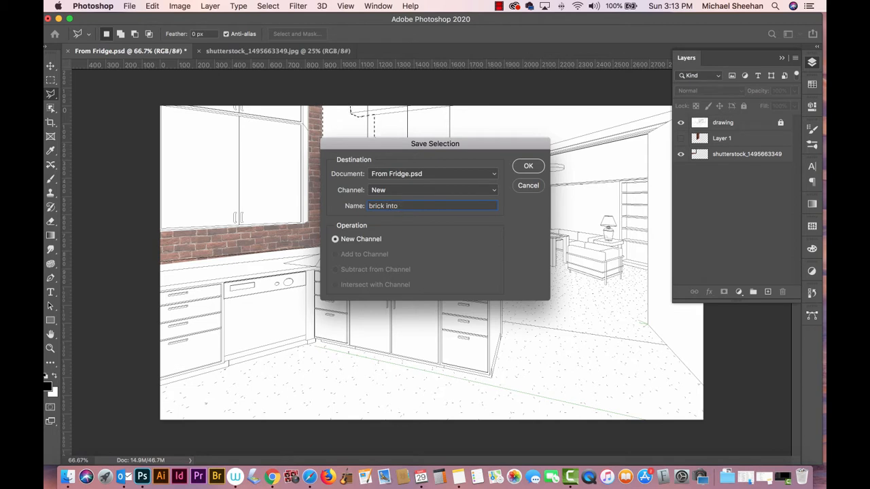
key("Return")
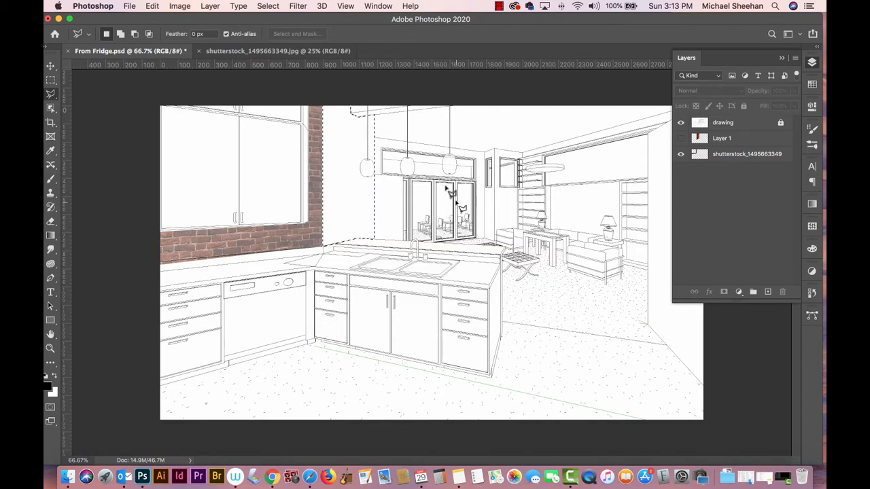
Show Layer 1 again and invert the wall selection
left_click(681, 138)
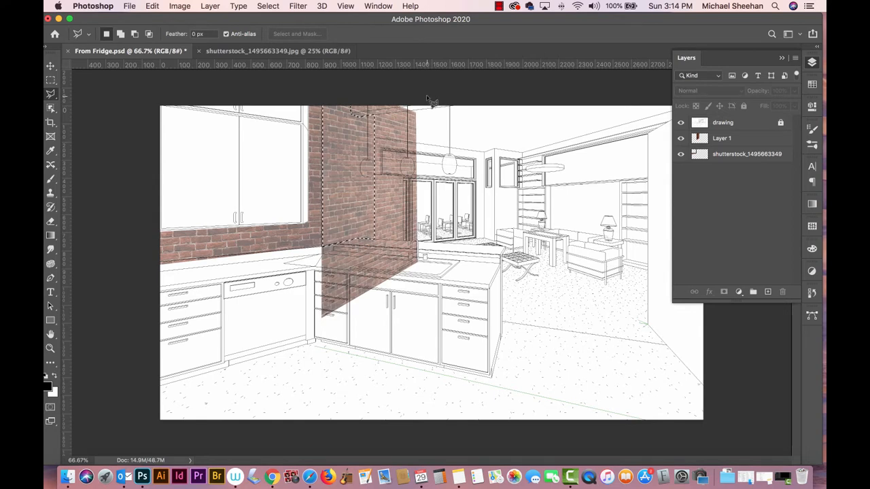
key("super+shift+i")
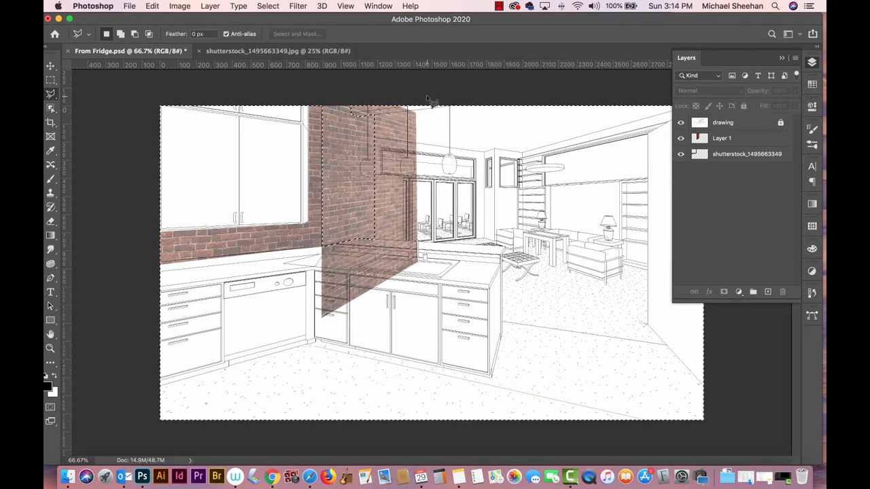
left_click(267, 6)
left_click(268, 7)
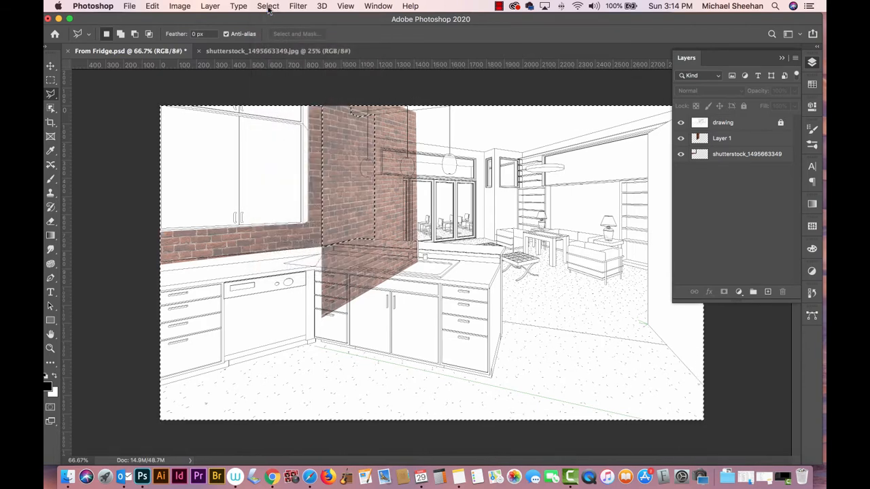
Delete Layer 1's brick outside the wall selection, deselect, and set the layer's opacity to 78%
left_click(722, 139)
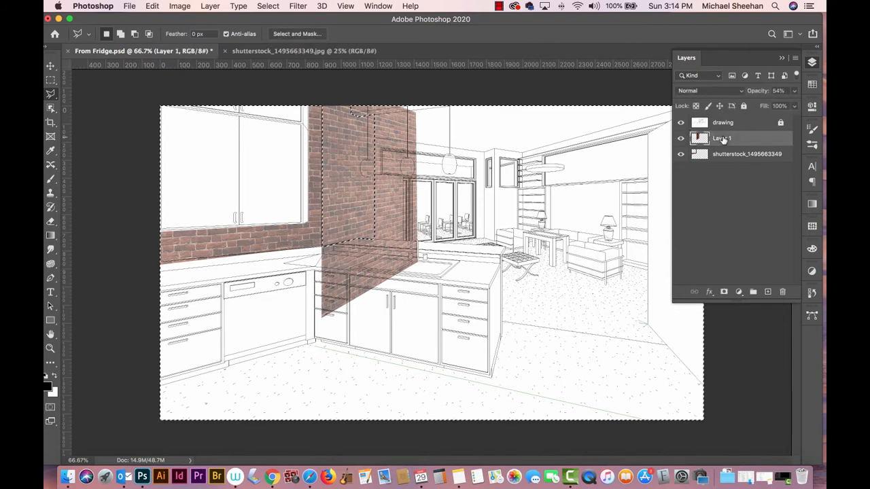
key("Delete")
key("super+d")
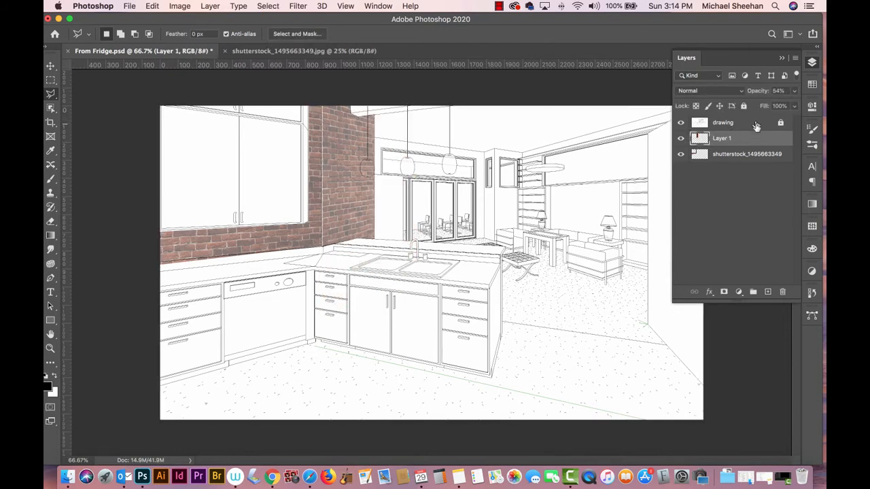
left_click(795, 93)
left_click_drag(775, 106, 782, 108)
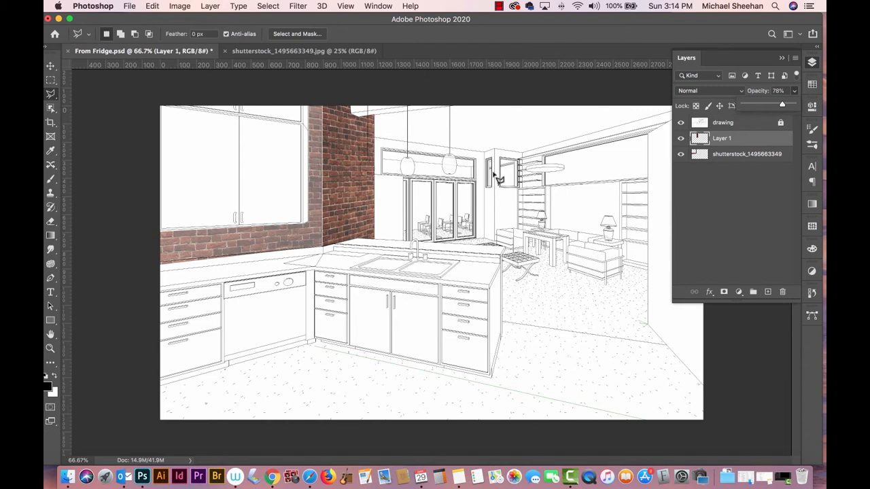
left_click(374, 139)
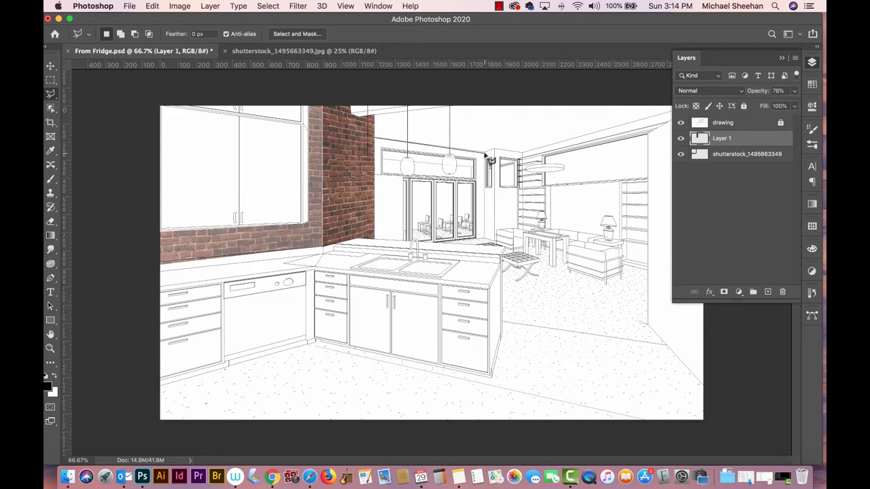
left_click(485, 155)
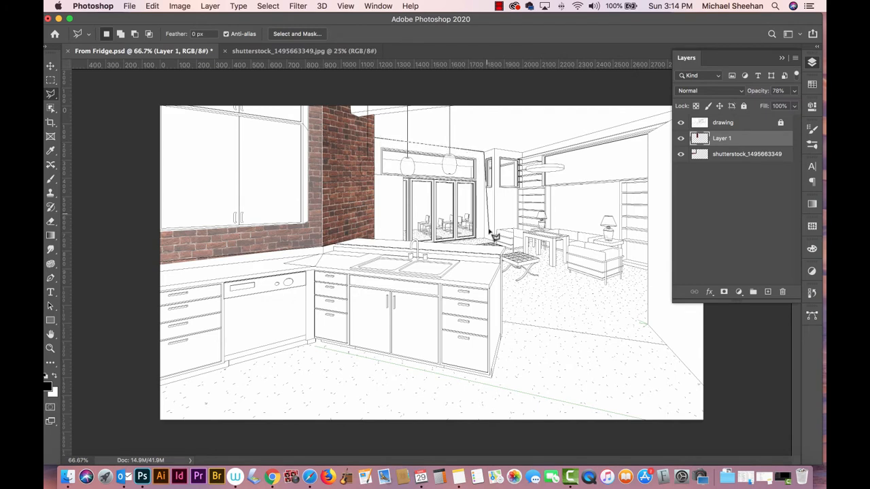
left_click(485, 242)
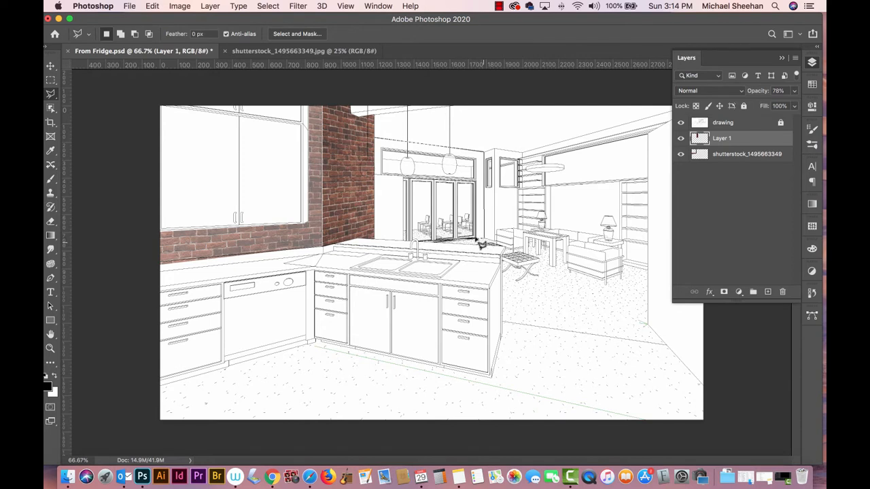
key("super+s")
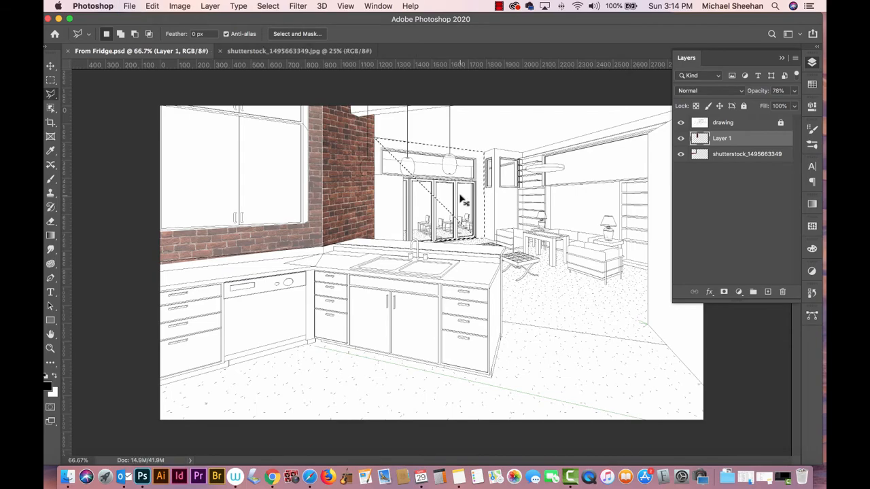
key("super+plus")
key("super+plus")
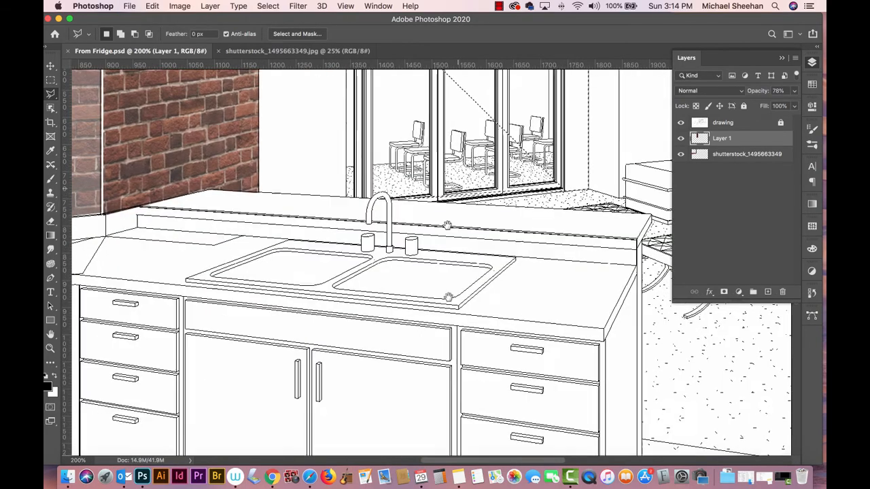
scroll(437, 278, "up", 5)
left_click_drag(437, 279, 424, 218)
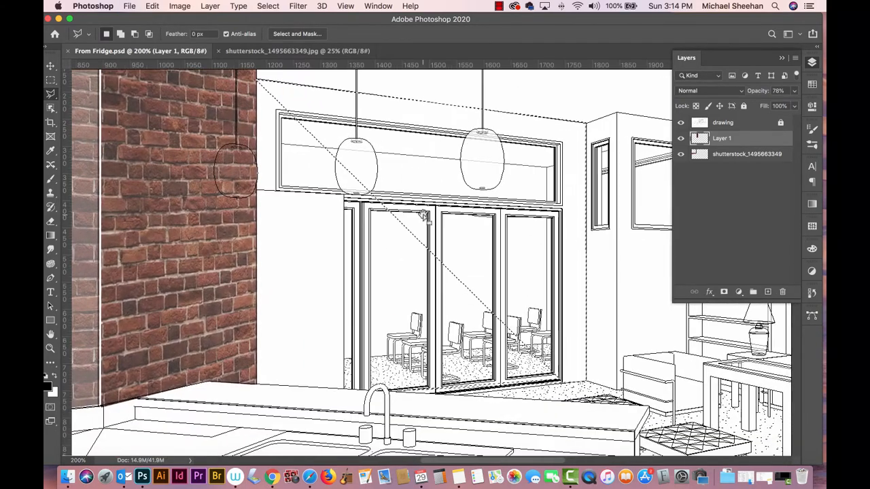
key("super+d")
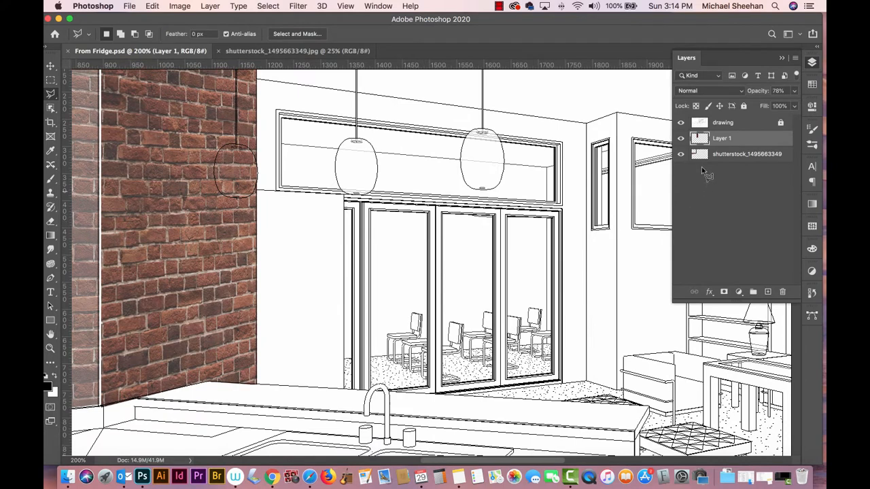
Check Layer 1 by toggling its visibility and rename it "brick2"
left_click(680, 140)
left_click(681, 140)
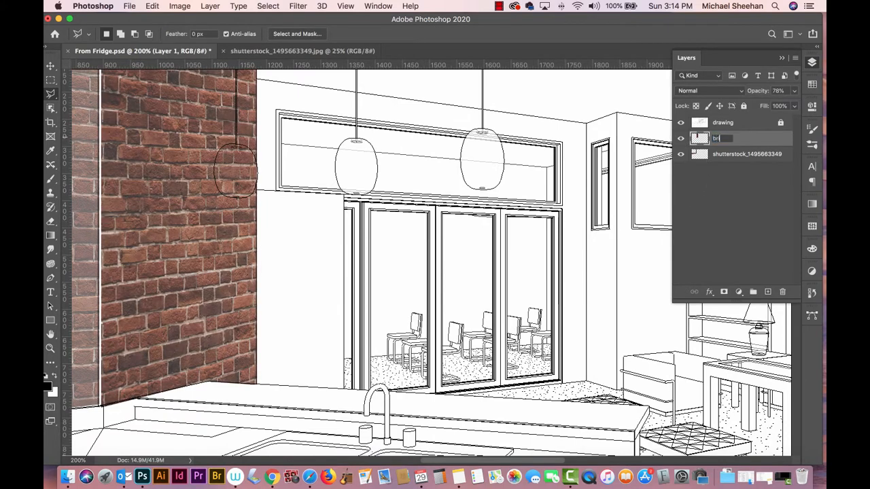
type("2")
key("Return")
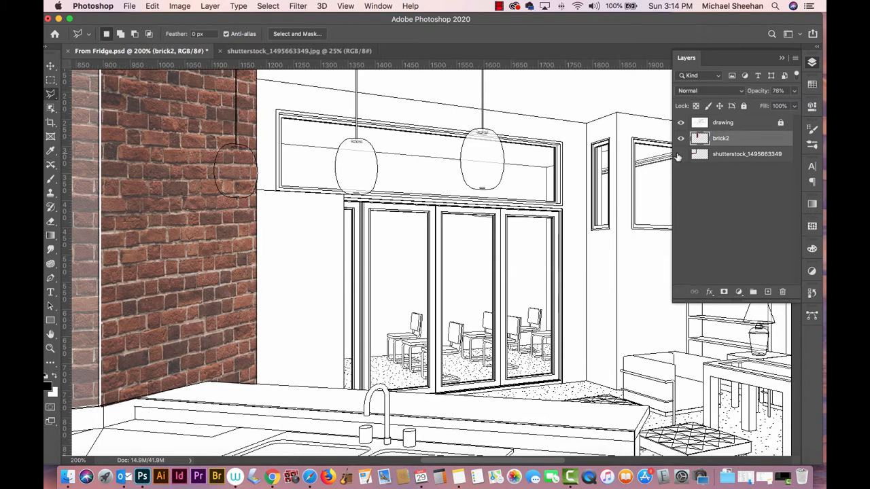
Rename the shutterstock layer "brick kitchen" and move it above brick2 in the layer order
double_click(732, 155)
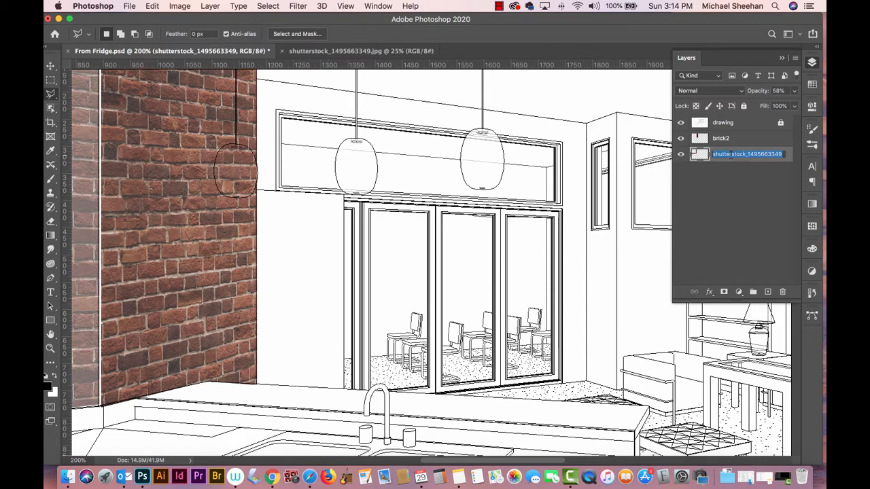
type("brick k")
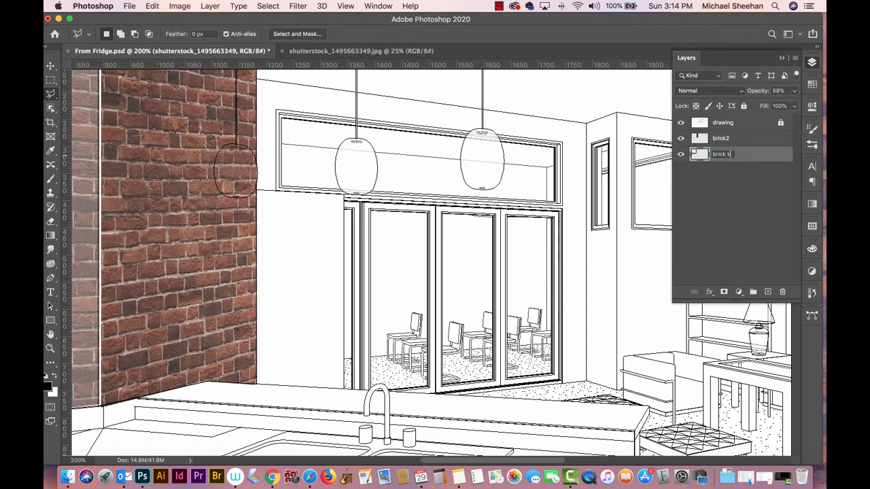
type("itchen")
key("Return")
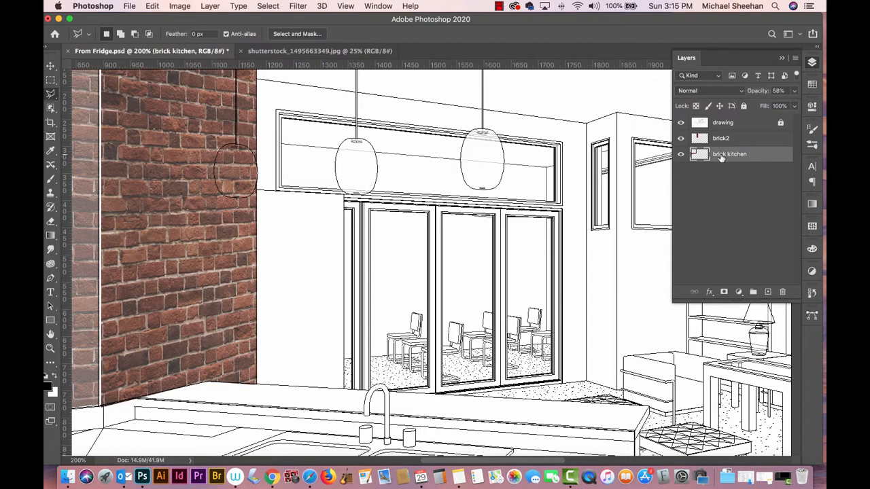
key("super+minus")
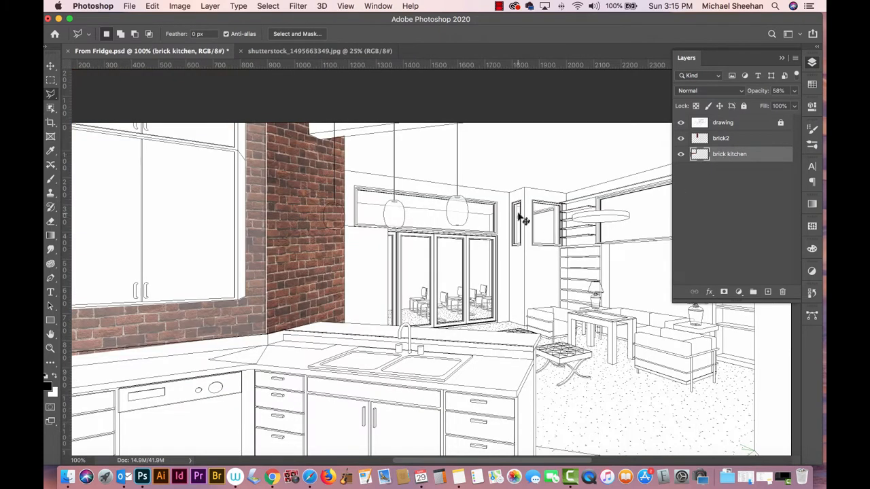
key("super+bracketright")
Outline the window wall with the Polygonal Lasso, following the ceiling line, far corner, countertop and brick edge, and close the selection
key("super+plus")
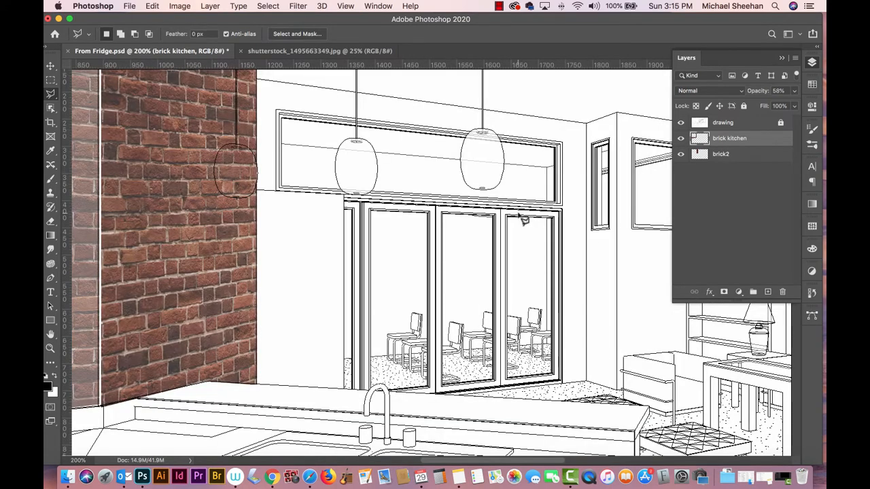
scroll(520, 224, "down", 3)
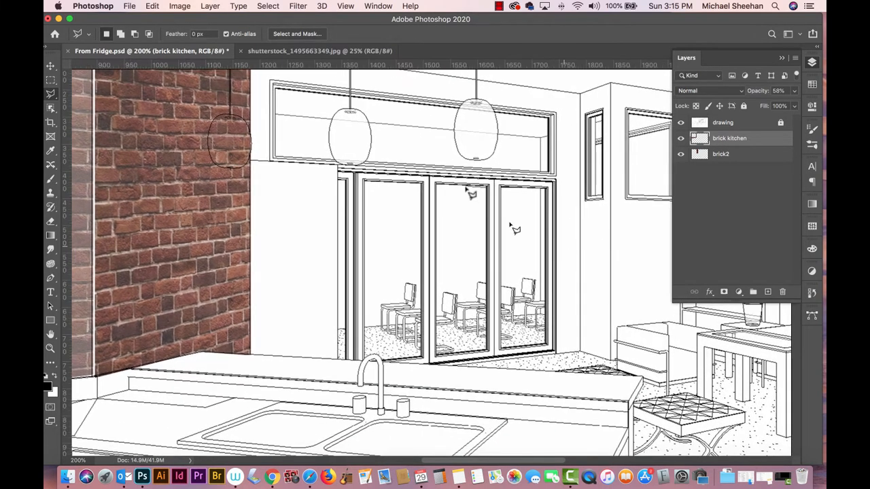
scroll(455, 146, "up", 3)
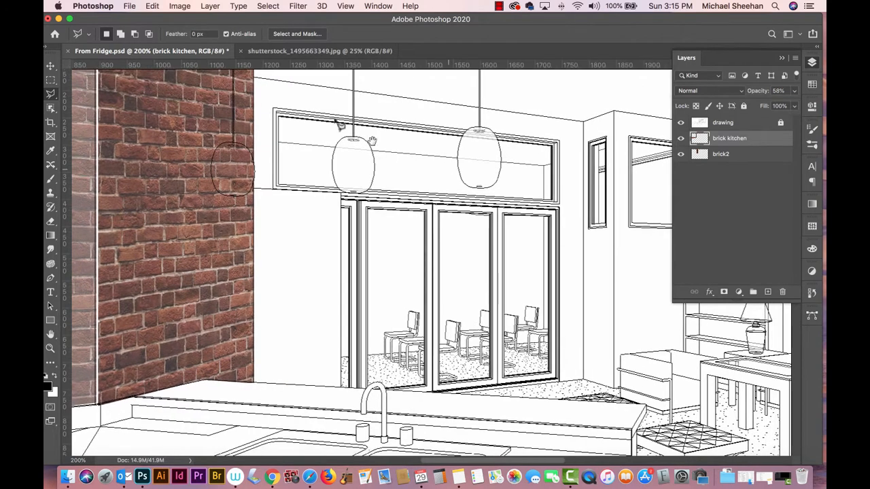
left_click(254, 77)
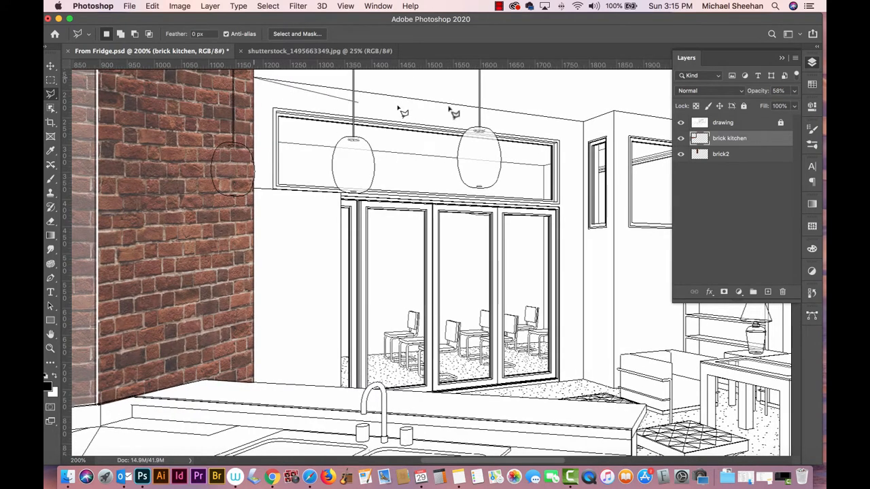
left_click(583, 123)
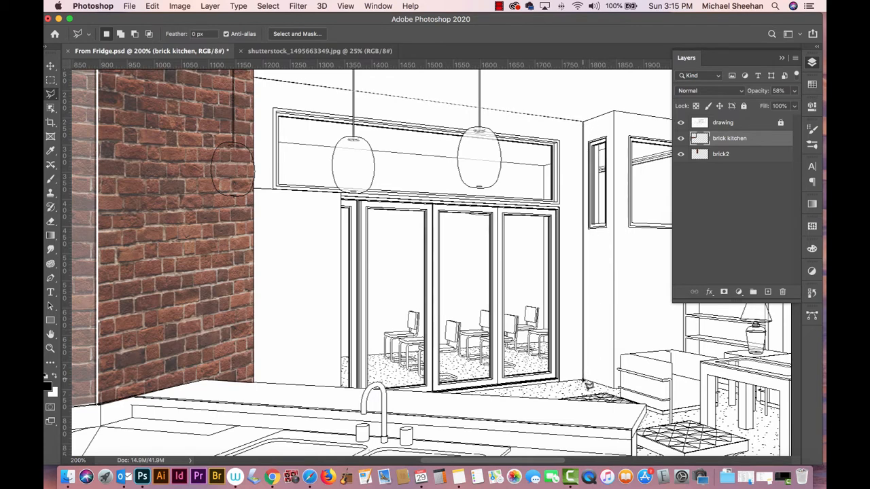
left_click(585, 382)
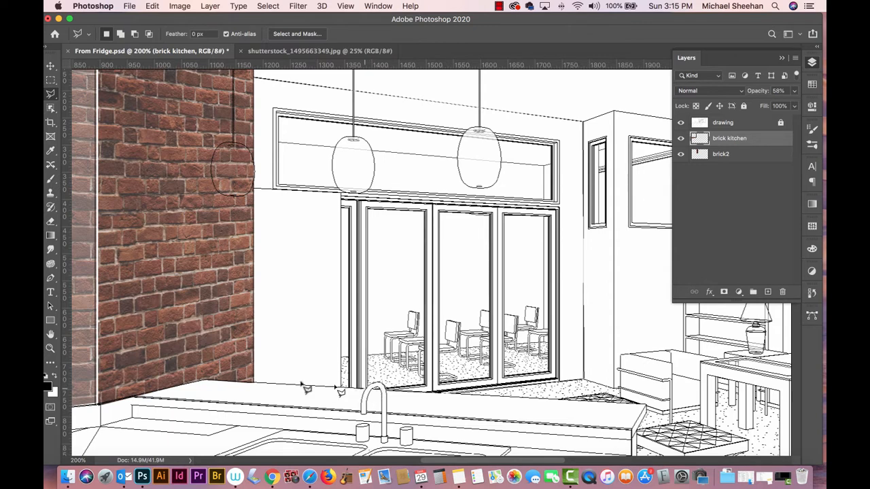
left_click(255, 385)
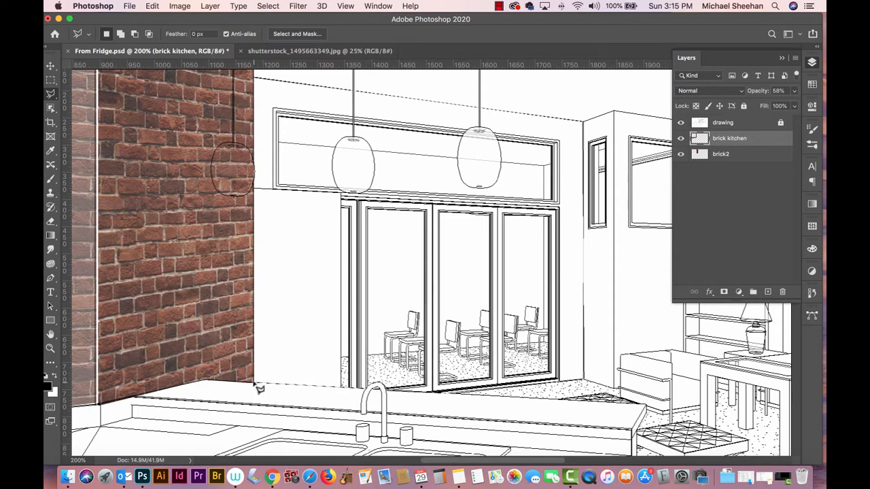
left_click_drag(253, 378, 255, 387)
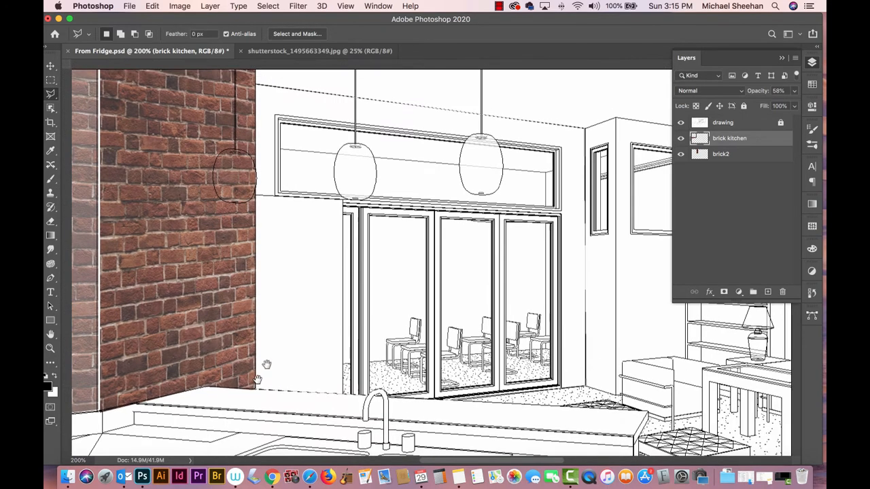
left_click_drag(289, 323, 294, 348)
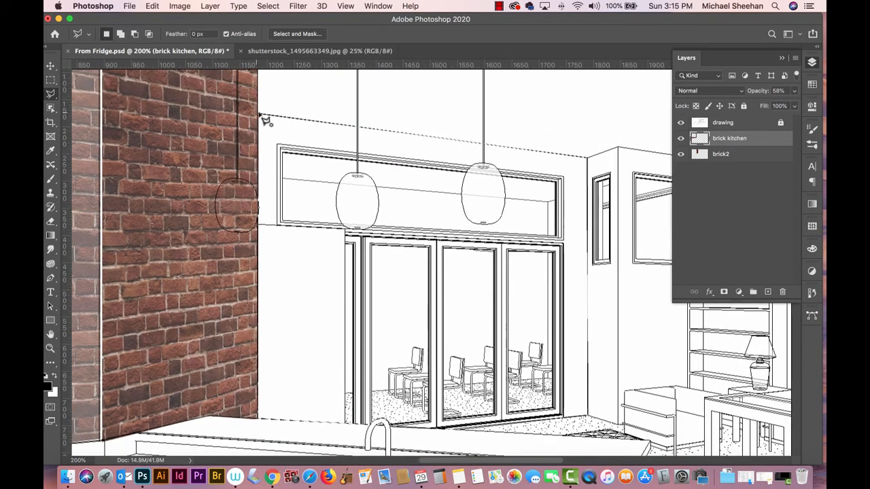
left_click(259, 115)
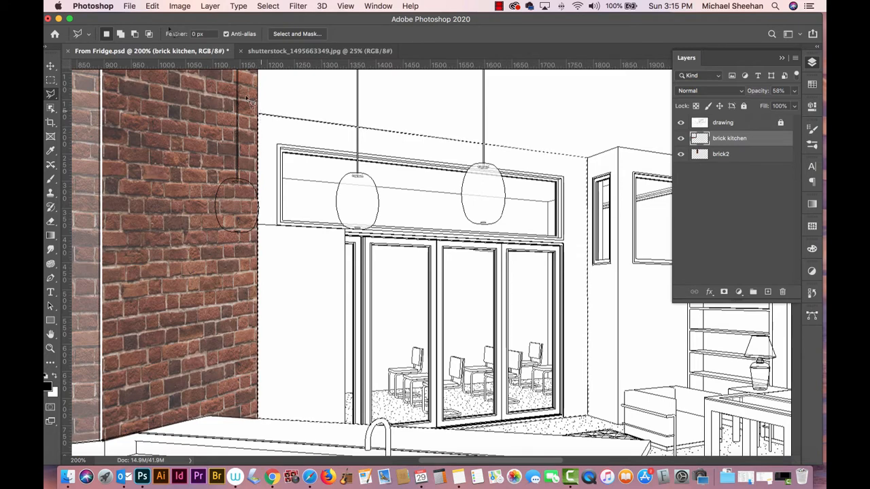
Save the window wall selection as a new named channel in From Fridge.psd, and save the document with the selection cleared
left_click(179, 6)
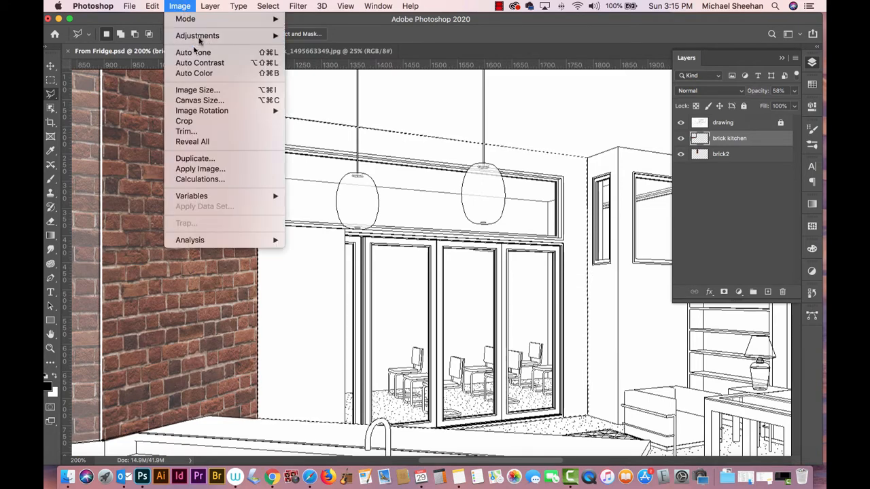
mouse_move(267, 5)
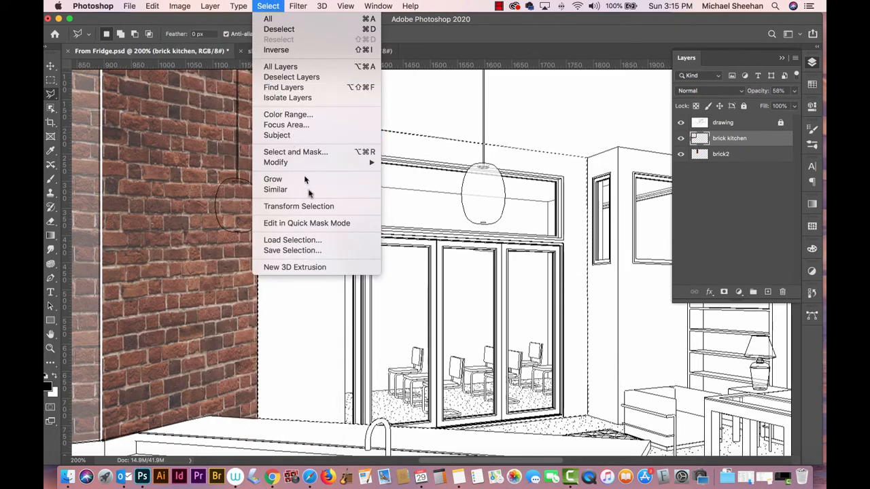
left_click(312, 251)
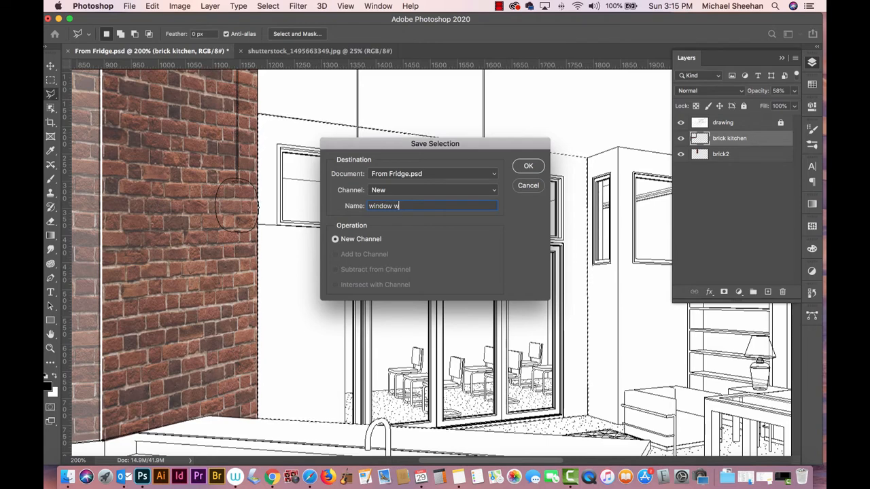
left_click(529, 167)
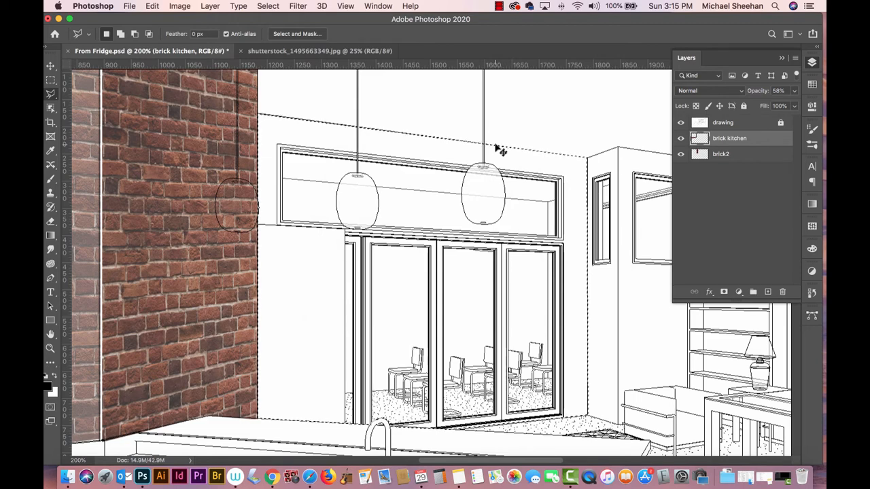
key("super+s")
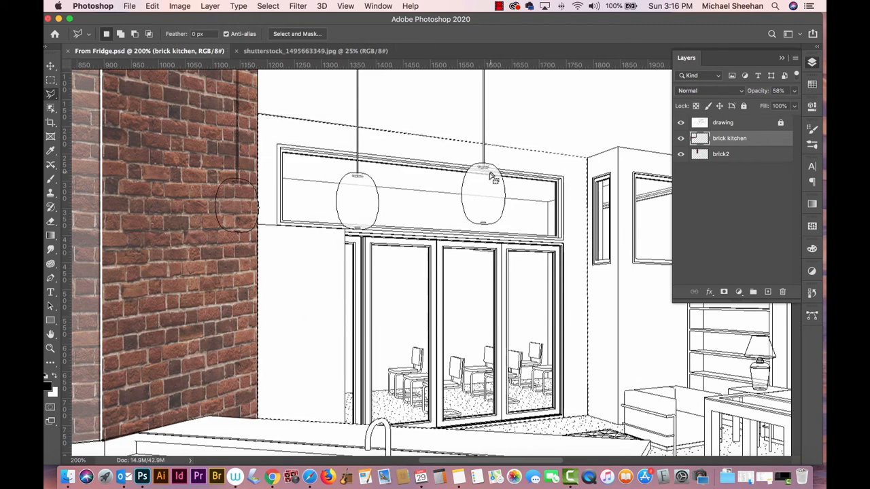
key("super+d")
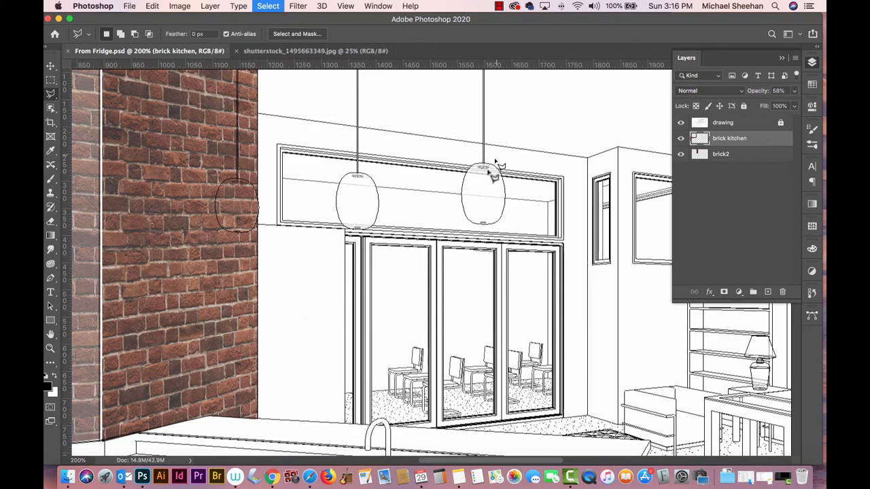
Paste the copied brick texture as a new layer, scale it to about 29%, and place it over the window wall
scroll(492, 166, "down", 3)
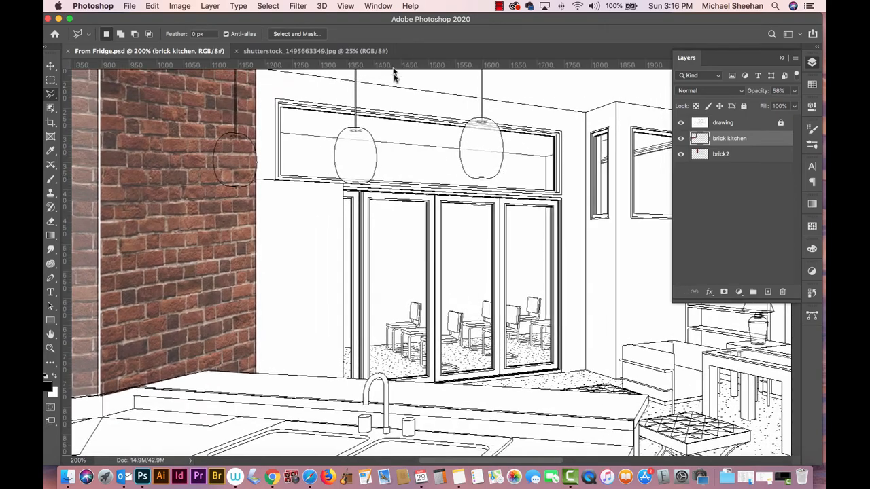
key("super+v")
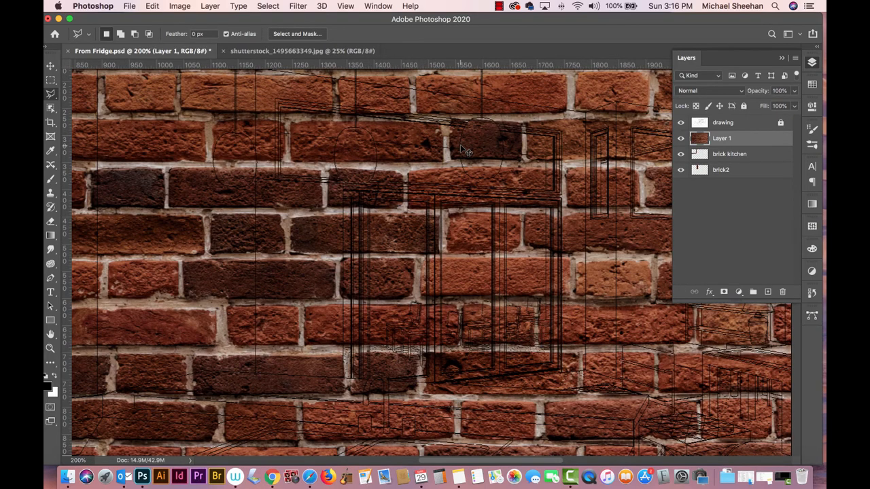
key("super+minus")
key("super+minus")
key("super+minus")
key("super+t")
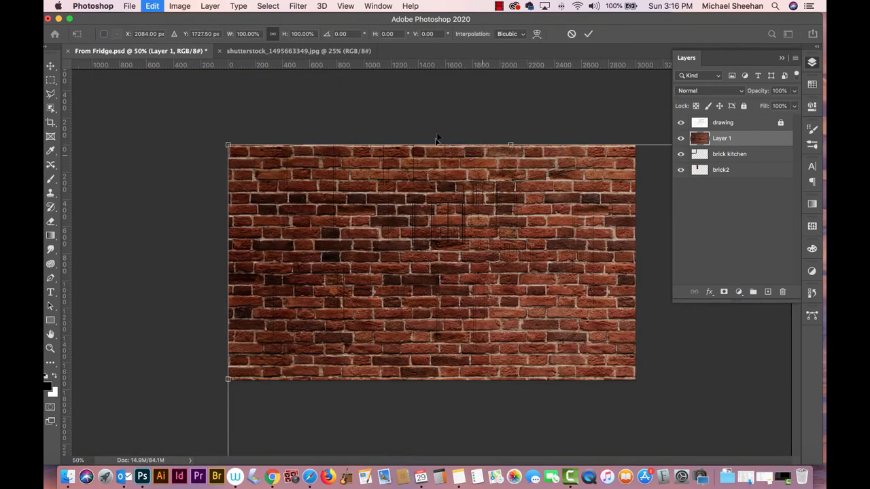
mouse_move(228, 144)
left_mouse_down()
mouse_move(462, 283)
mouse_move(442, 282)
mouse_move(560, 343)
mouse_move(501, 314)
mouse_move(475, 203)
left_mouse_up()
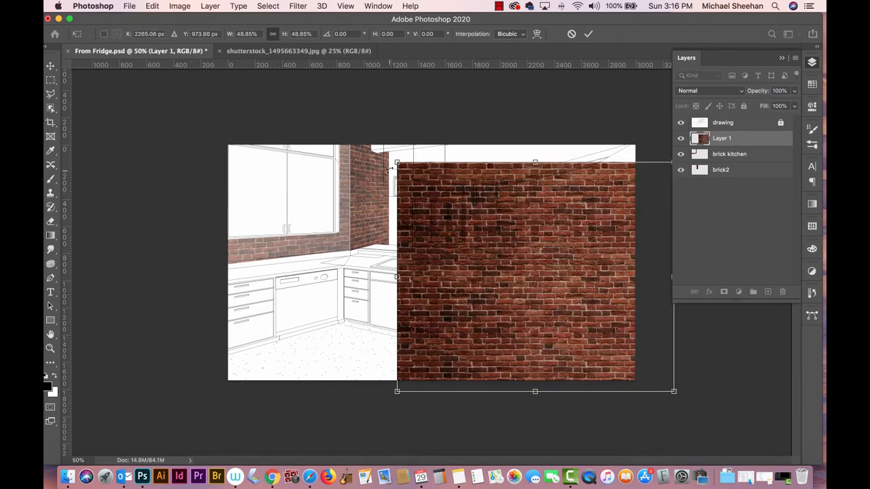
left_click_drag(394, 163, 488, 237)
left_click_drag(556, 291, 456, 205)
left_click_drag(388, 315, 406, 285)
left_click_drag(487, 238, 464, 250)
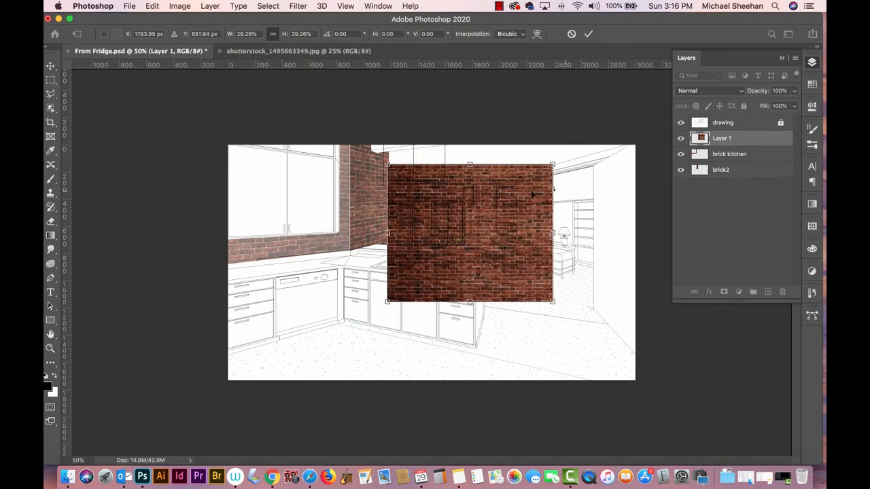
key("Return")
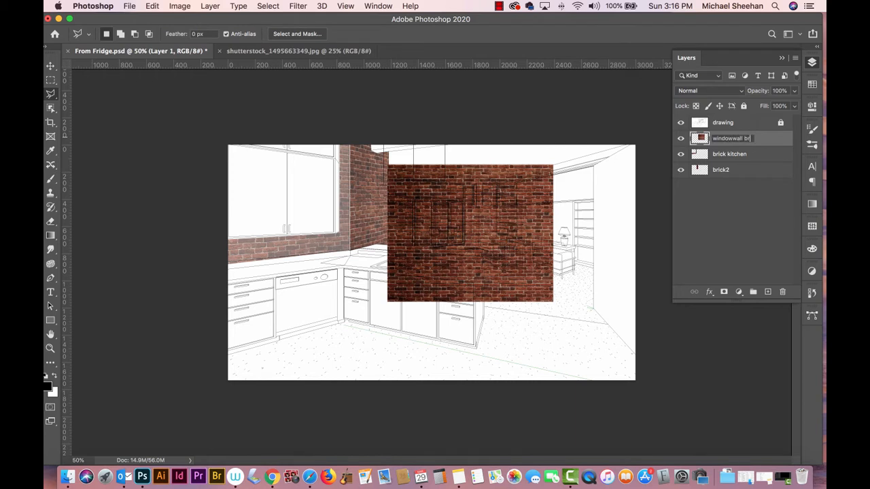
Rename the pasted brick layer "windowwall brick" and set its opacity to 30%
key("Return")
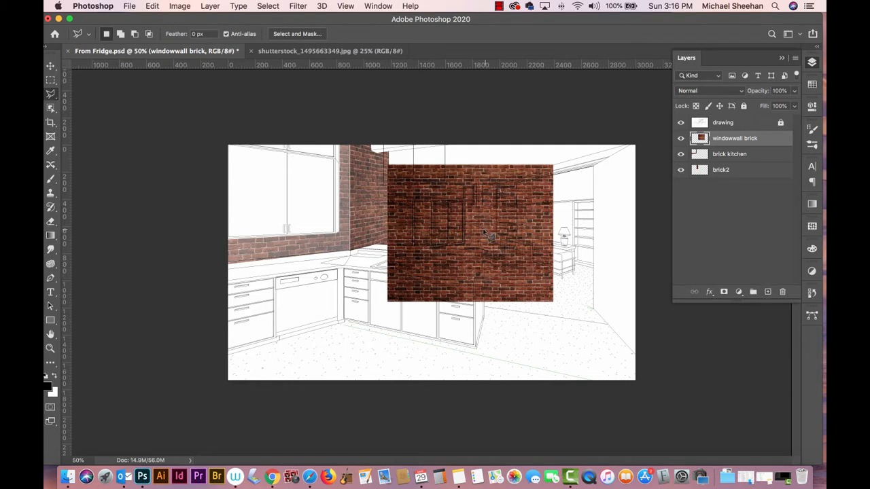
left_click(794, 92)
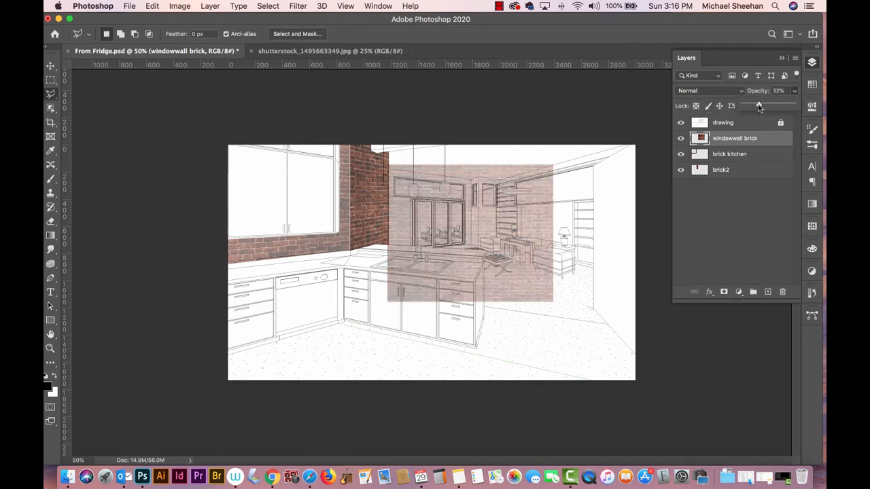
left_click_drag(759, 106, 758, 106)
Scale the windowwall brick layer to about 89% and position it from the brick wall's edge across the window wall
left_click(49, 348)
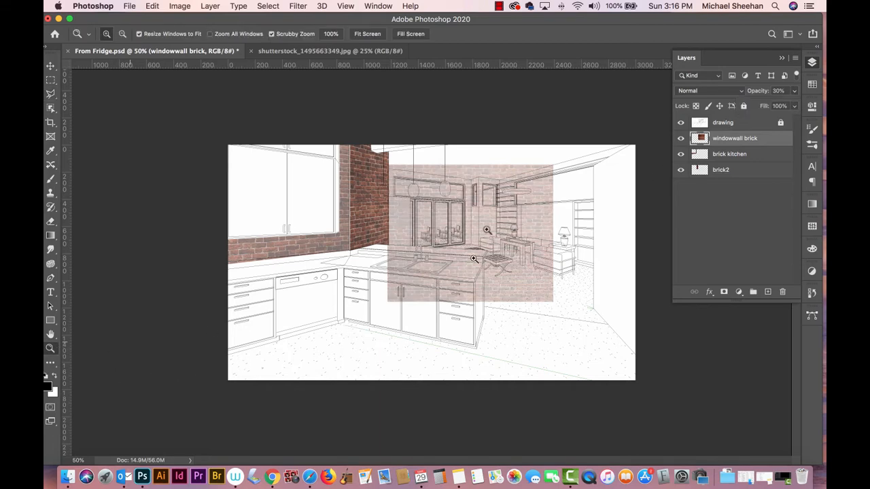
mouse_move(499, 212)
left_mouse_down()
mouse_move(592, 219)
mouse_move(565, 222)
left_mouse_up()
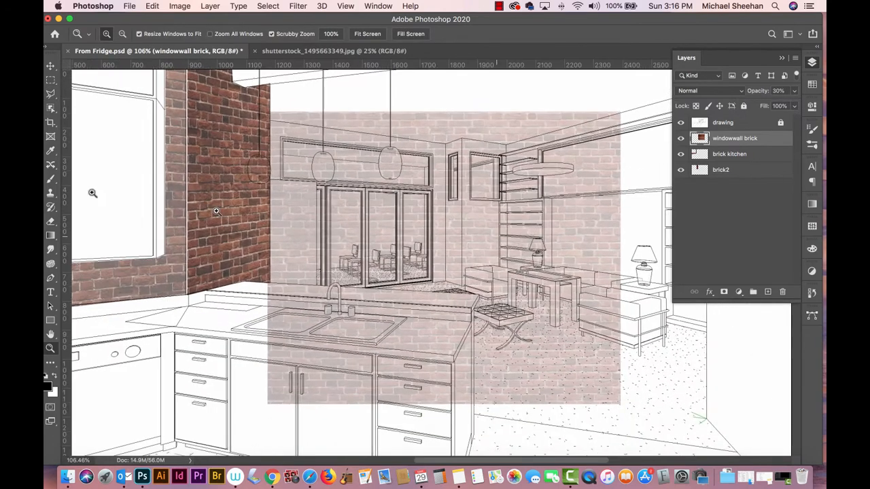
left_click(50, 65)
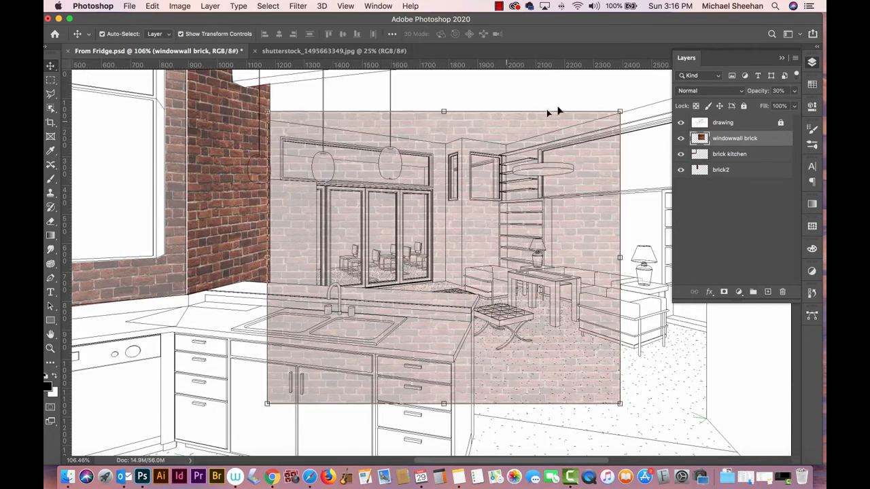
left_click_drag(623, 117, 578, 159)
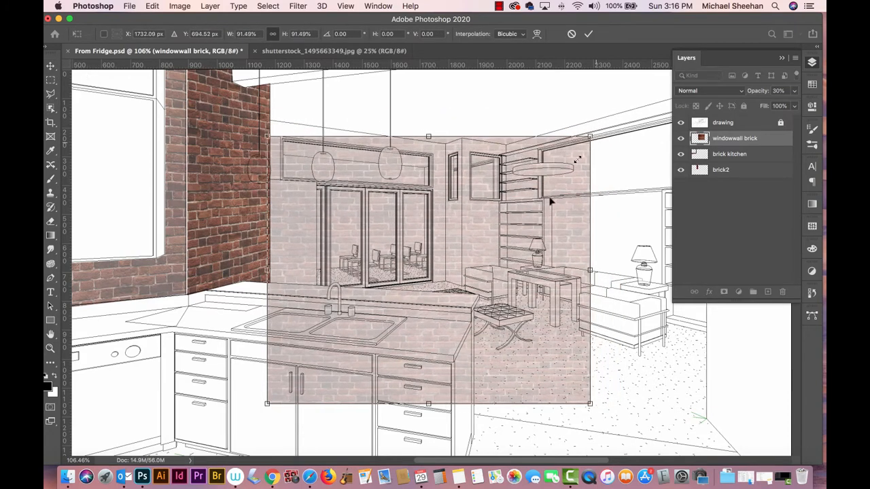
left_click_drag(455, 285, 478, 250)
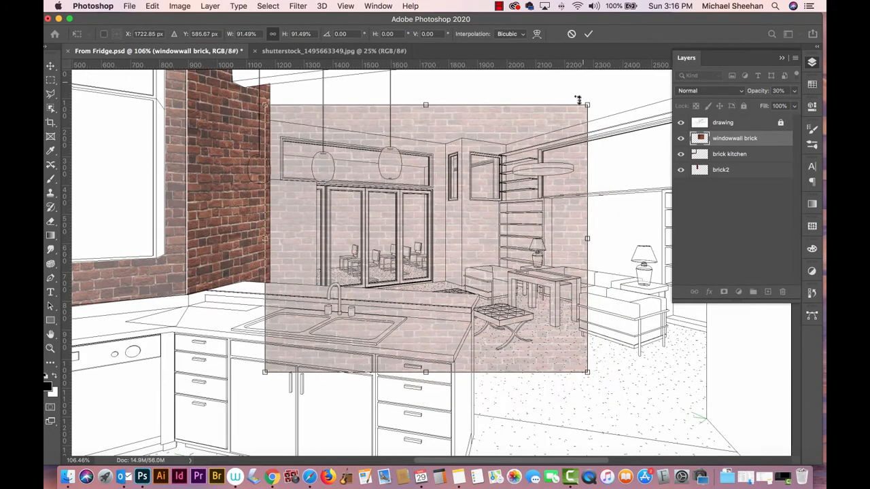
mouse_move(590, 105)
left_mouse_down()
mouse_move(554, 139)
mouse_move(577, 106)
left_mouse_up()
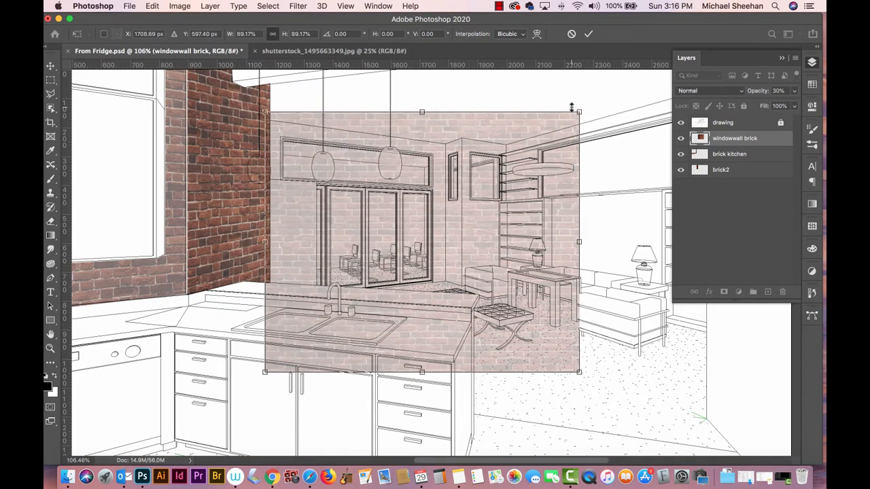
key("Return")
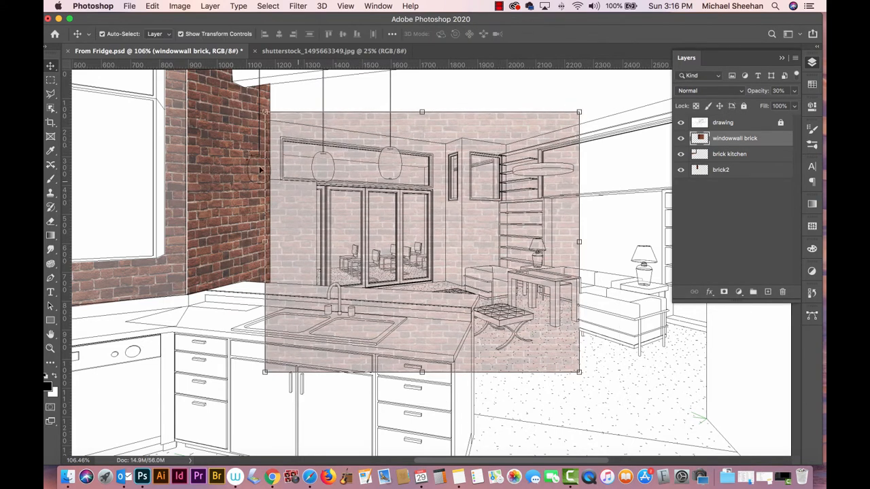
Distort the windowwall brick layer, lowering its far upper corner and raising its far lower corner to match the window wall's perspective
left_click(129, 6)
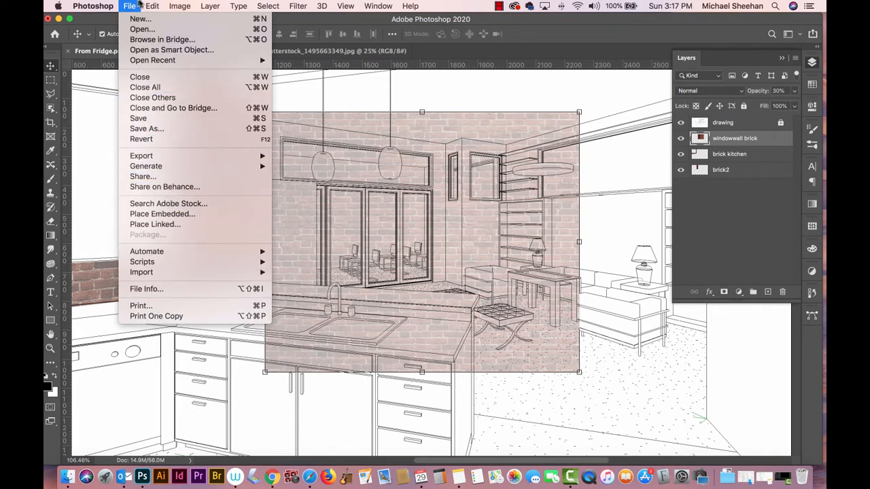
mouse_move(151, 6)
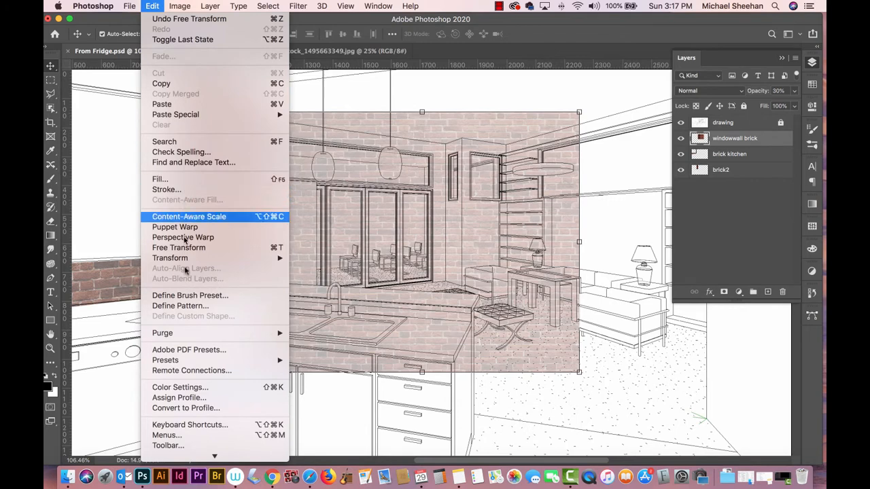
mouse_move(195, 263)
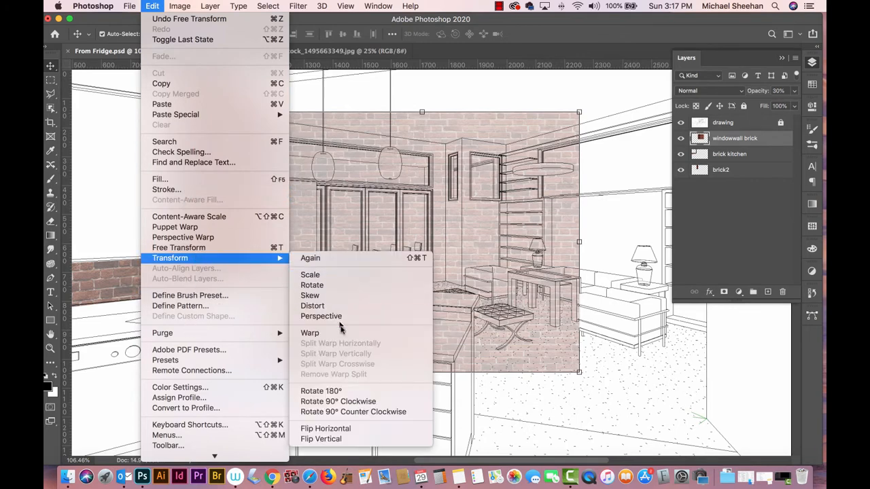
left_click(313, 305)
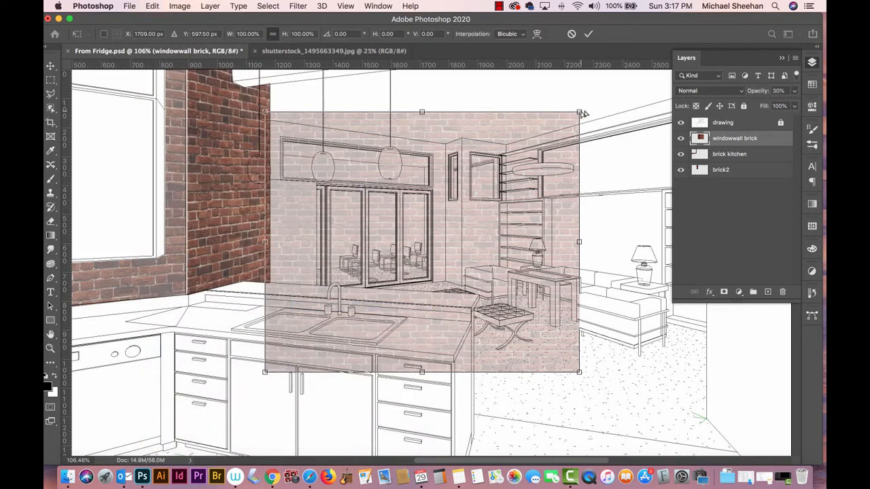
left_click_drag(581, 118, 579, 158)
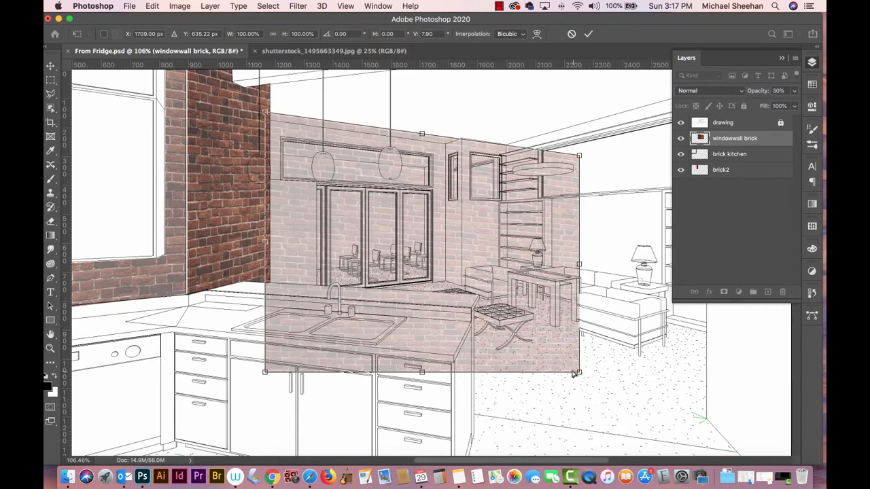
left_click_drag(575, 374, 559, 317)
key("Return")
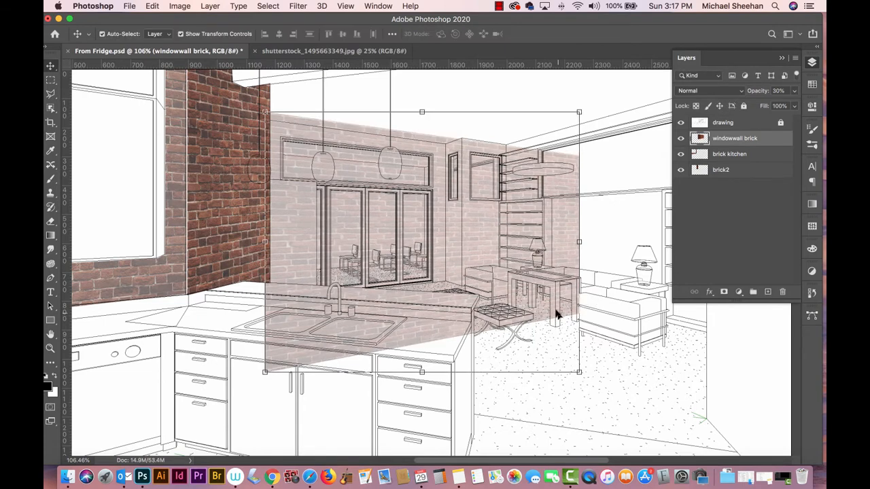
left_click(610, 155)
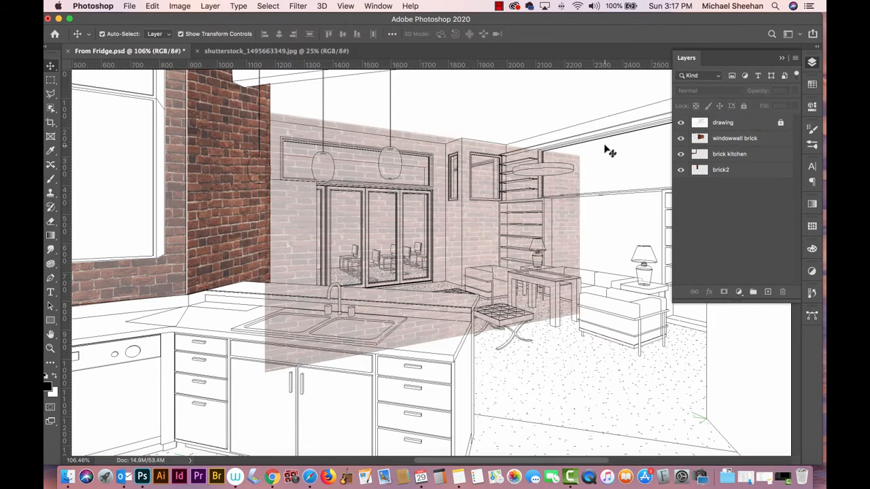
Load the "window wall" channel of From Fridge.psd as a new selection and invert it
left_click(268, 6)
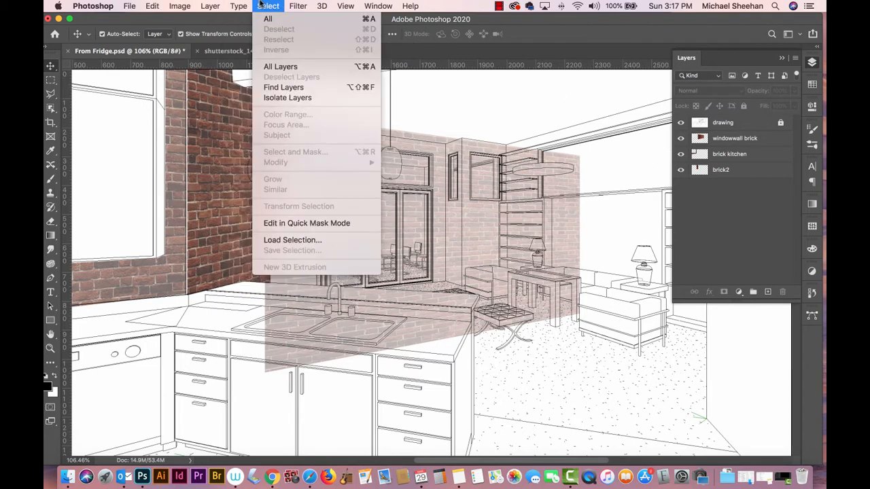
left_click(304, 242)
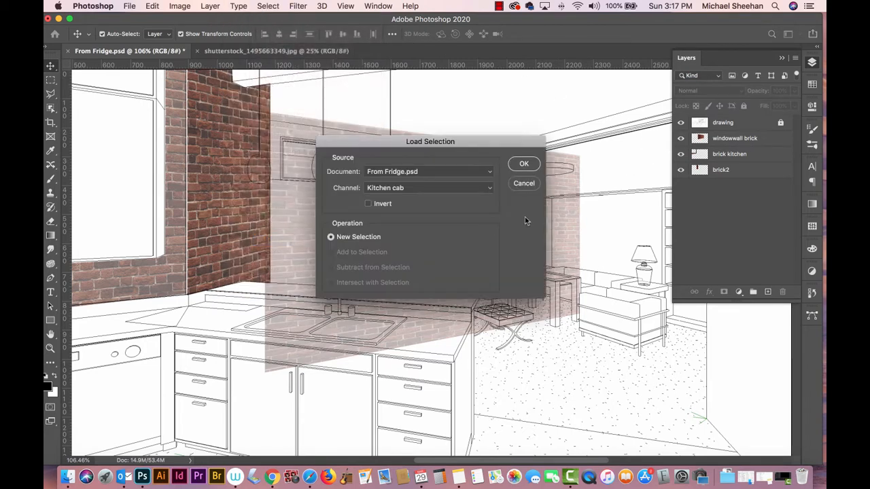
left_click(417, 188)
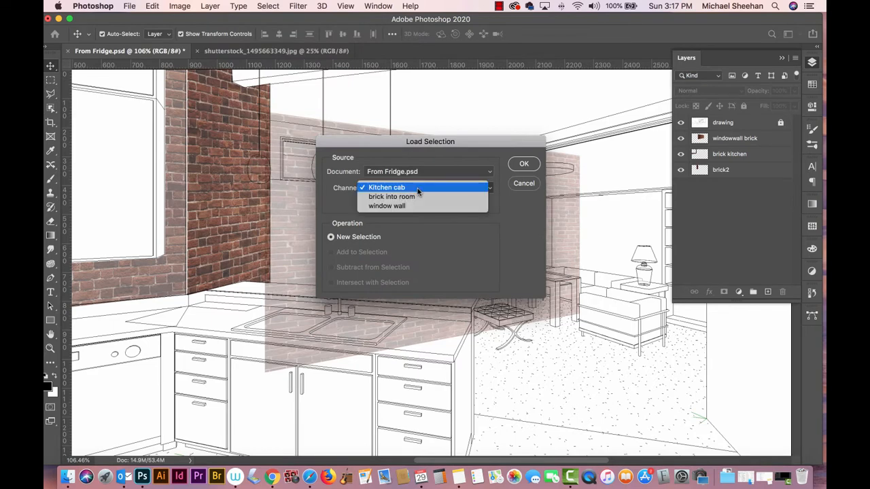
left_click(416, 207)
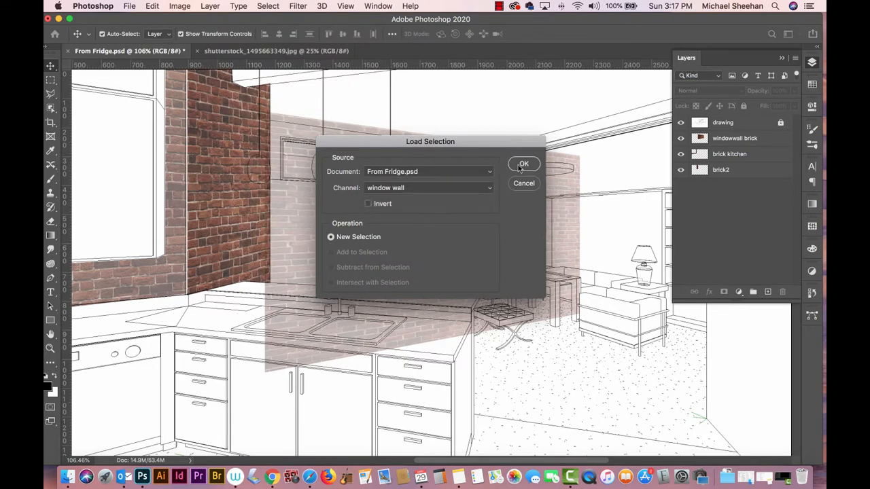
left_click(519, 164)
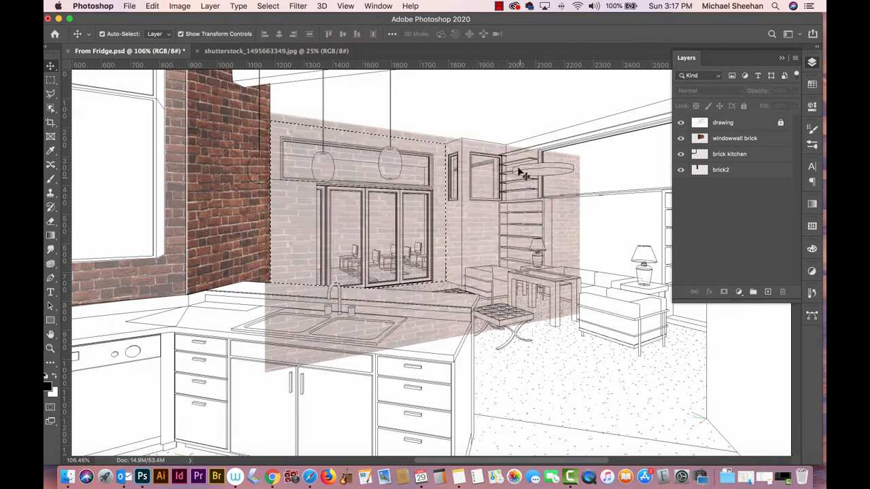
left_click(268, 7)
left_click(276, 51)
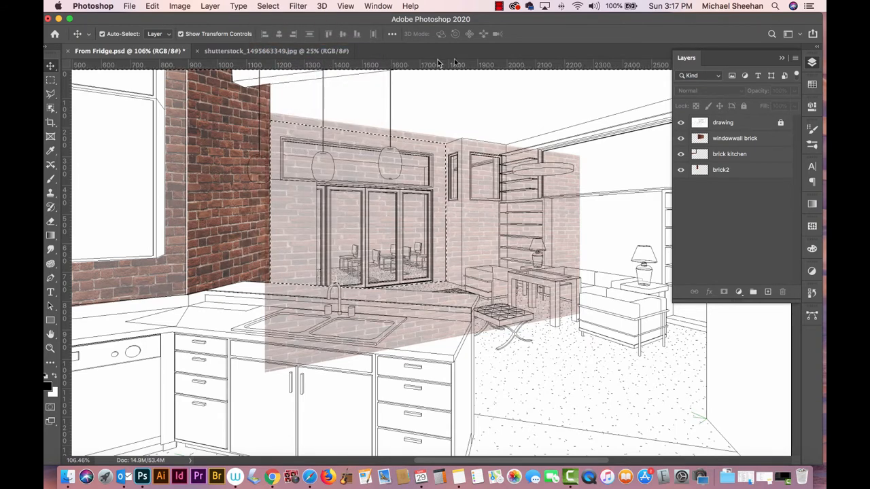
Delete the windowwall brick texture outside the window wall, clear the selection, and save the document
left_click(748, 139)
key("BackSpace")
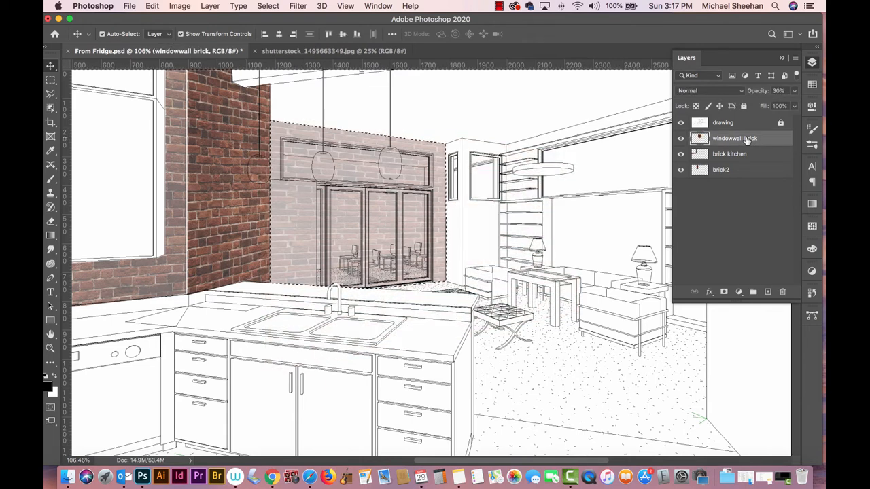
key("super+d")
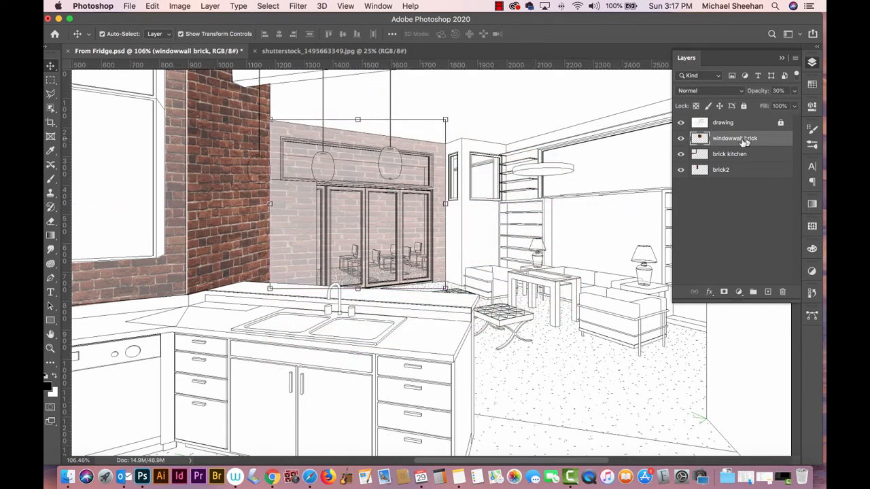
key("super+s")
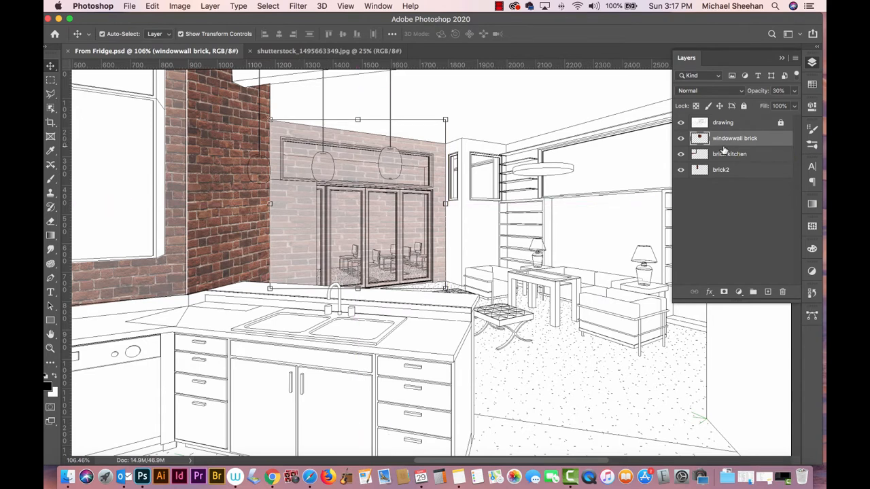
Set the windowwall brick layer's opacity to 71% and deselect the layer
left_click(745, 193)
left_click(762, 138)
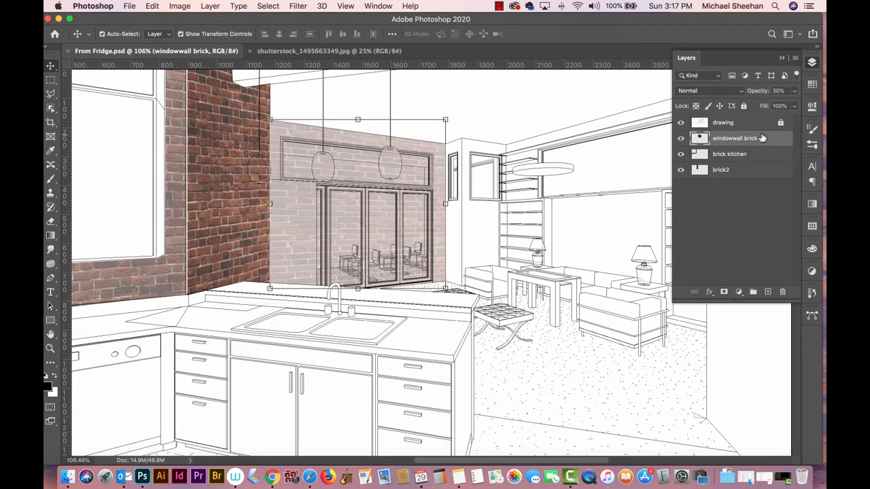
left_click(795, 92)
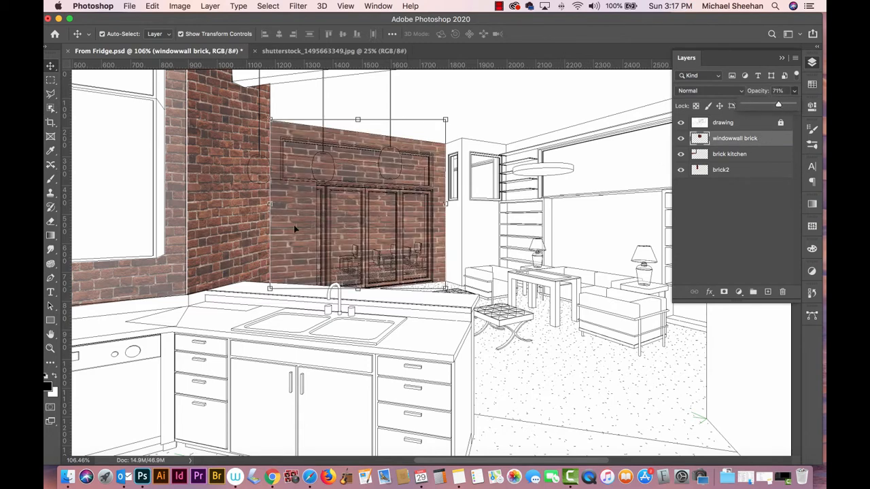
left_click(126, 249)
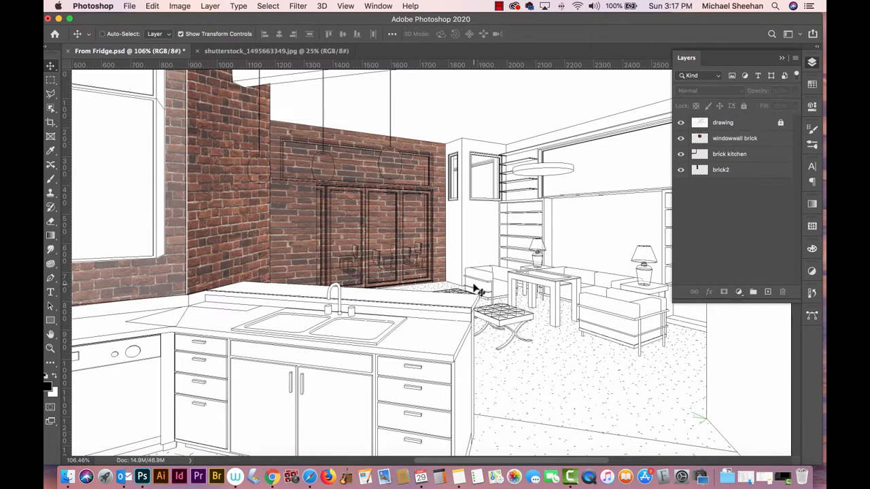
key("super+minus")
key("super+minus")
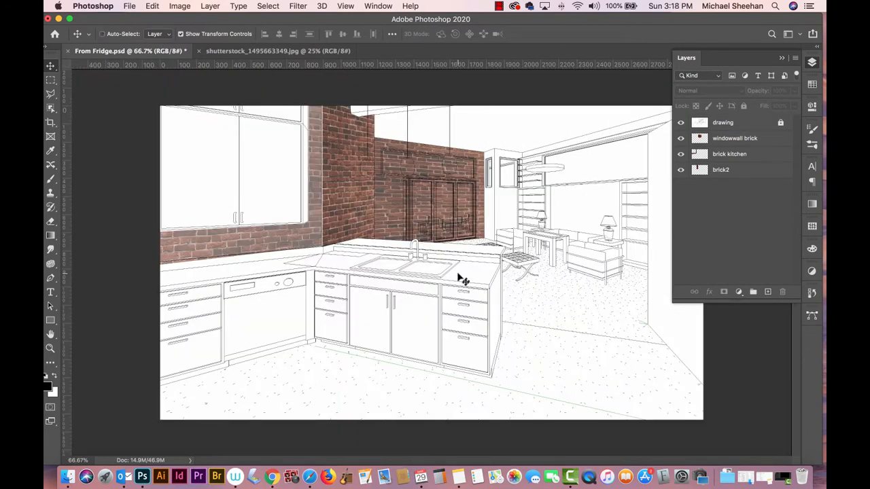
Save the document and outline the first full glass pane of the window wall with a polygonal lasso selection
key("super+s")
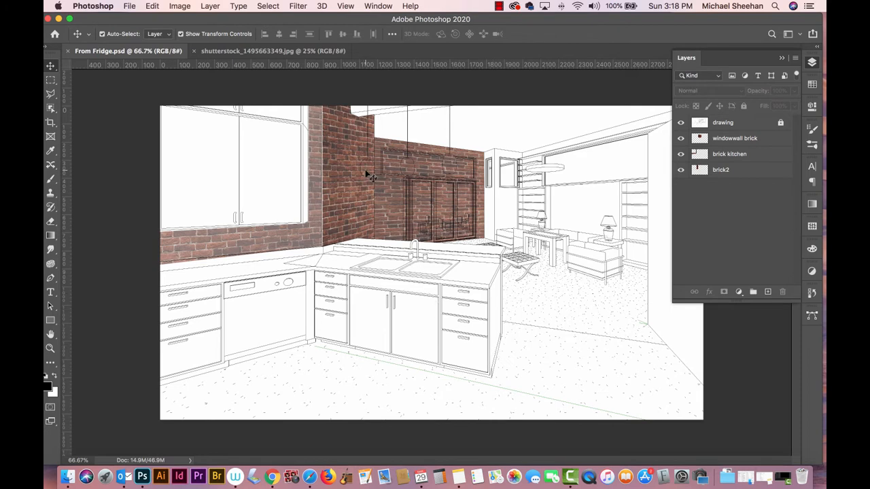
left_click(326, 178)
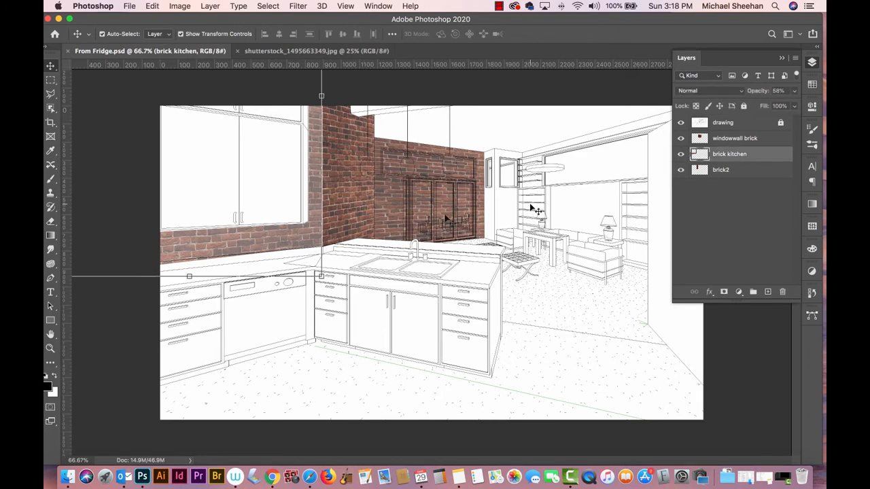
left_click(50, 348)
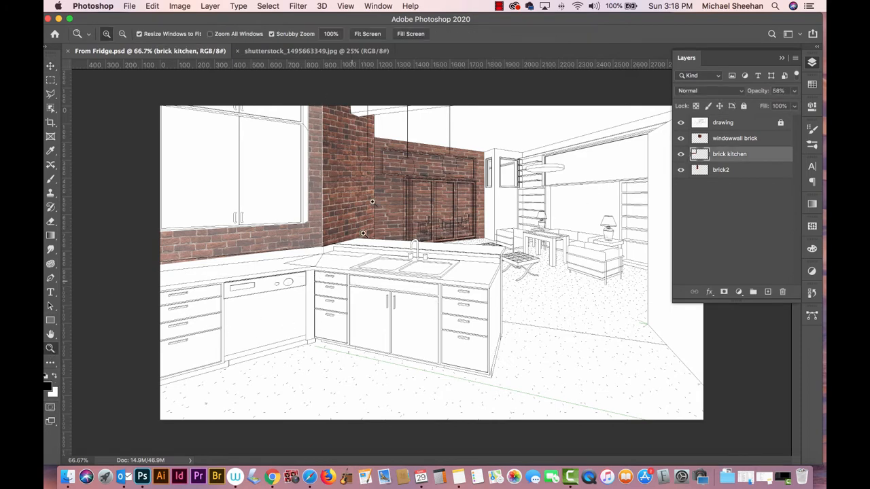
left_click_drag(402, 175, 486, 221)
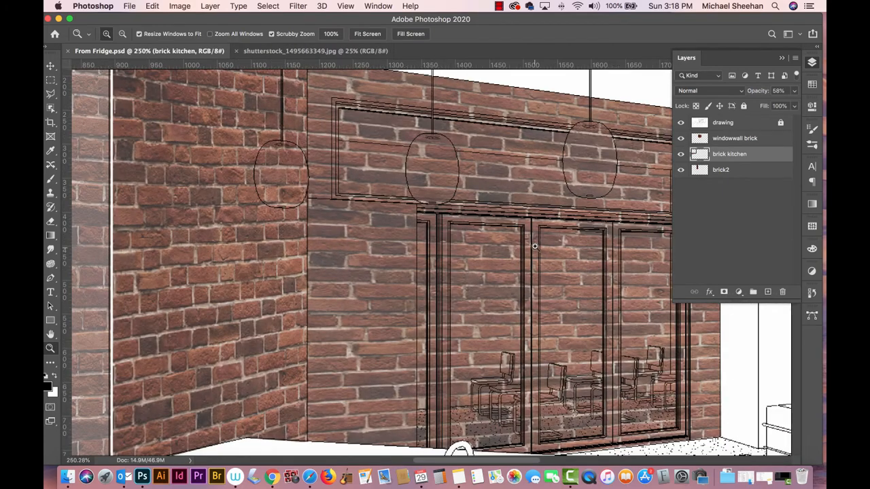
left_click_drag(535, 247, 413, 190)
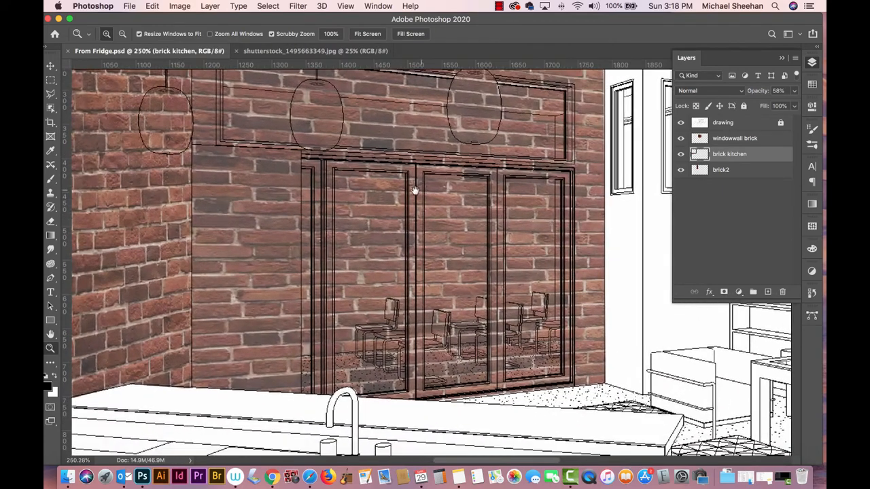
left_click(51, 93)
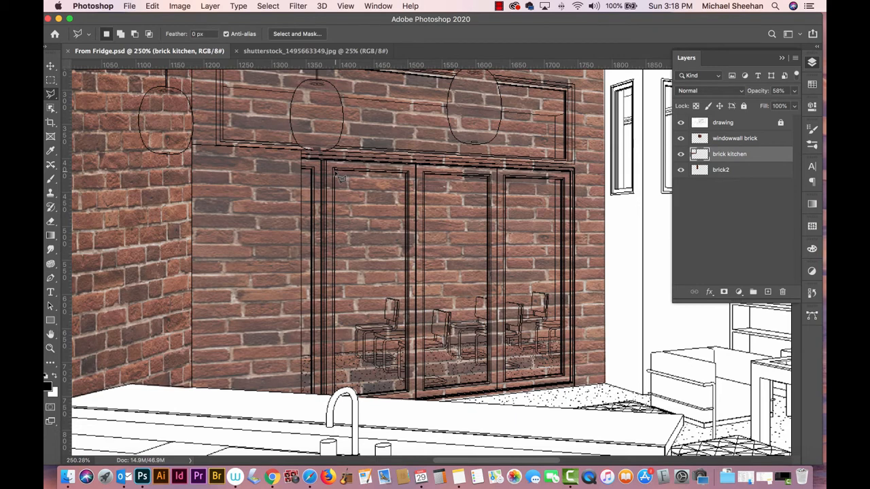
left_click(334, 171)
left_click(407, 176)
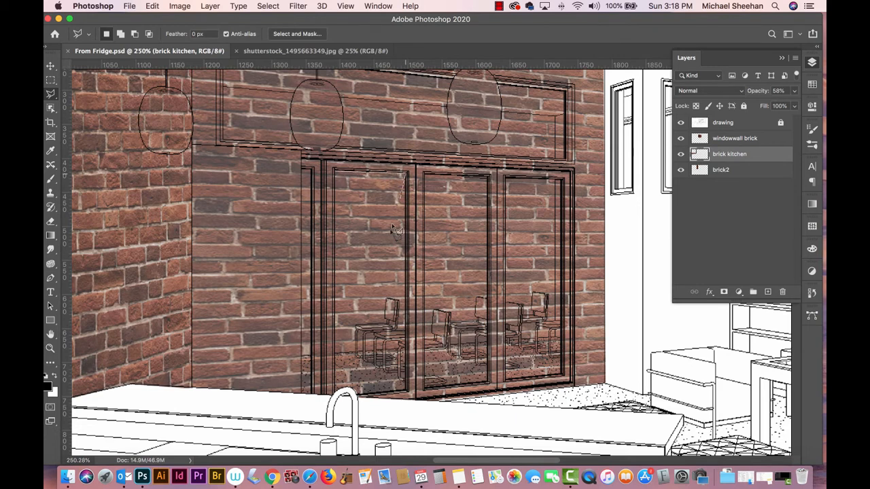
left_click(412, 396)
left_click(335, 395)
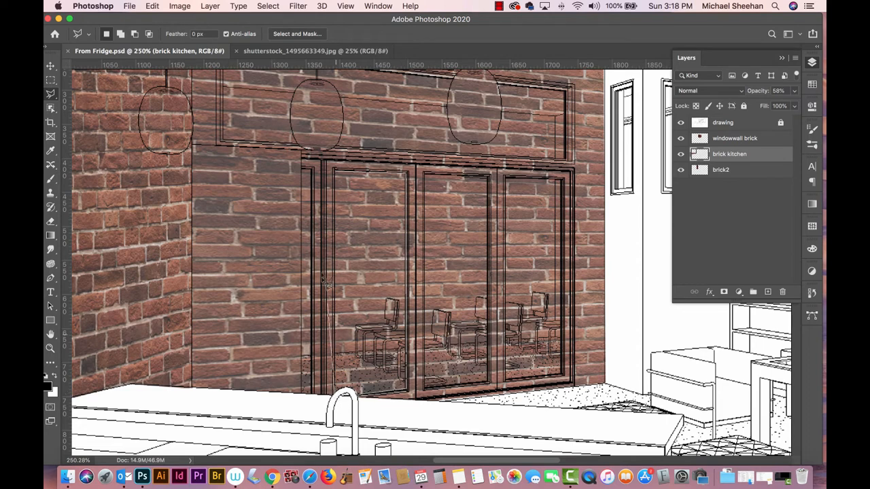
left_click(336, 173)
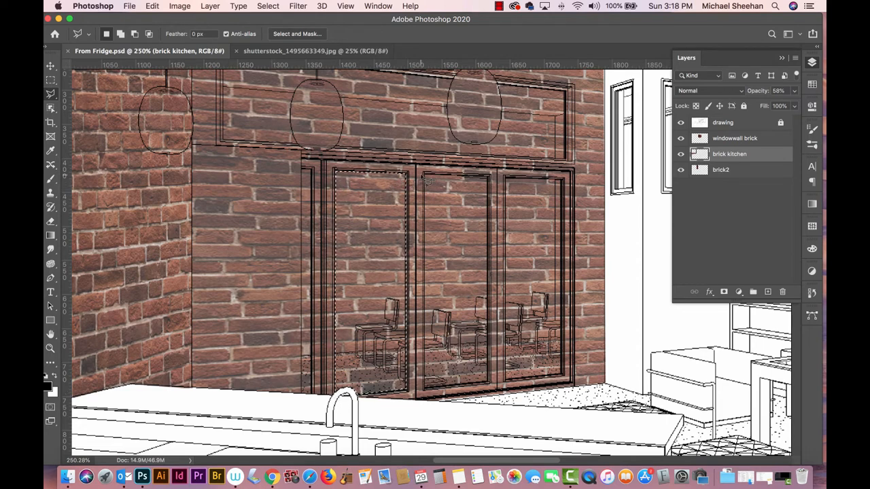
Add the middle glass pane of the window wall to the current selection, tracing its four corners
key("shift")
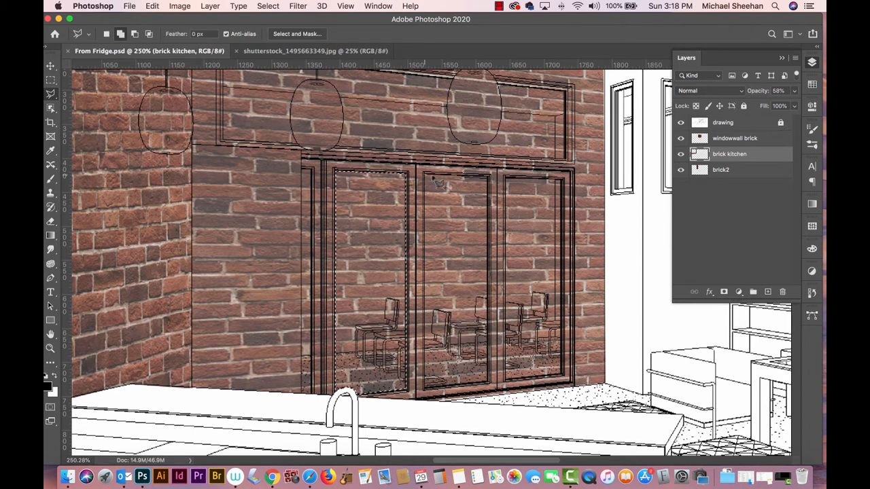
left_click(489, 176)
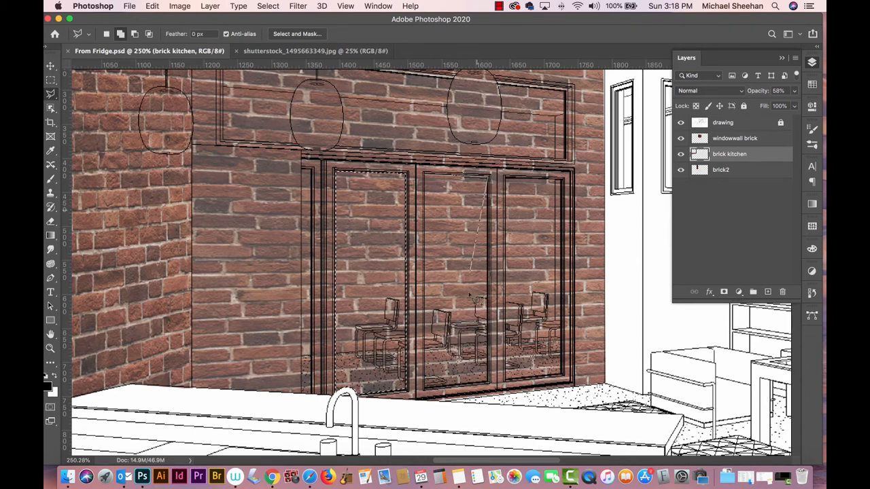
left_click(492, 387)
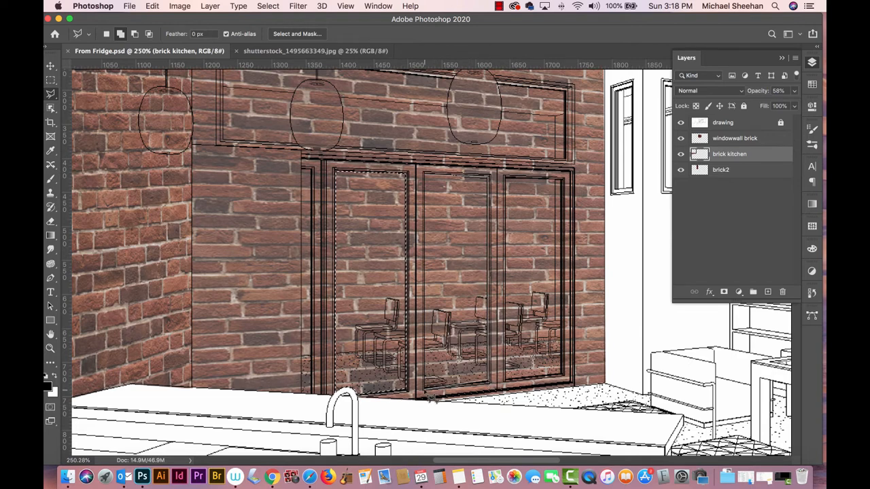
left_click(425, 393)
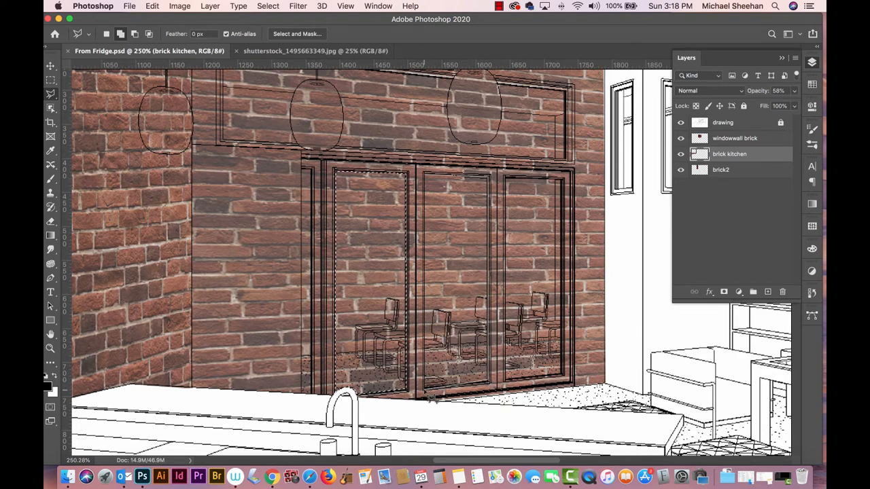
left_click(430, 182)
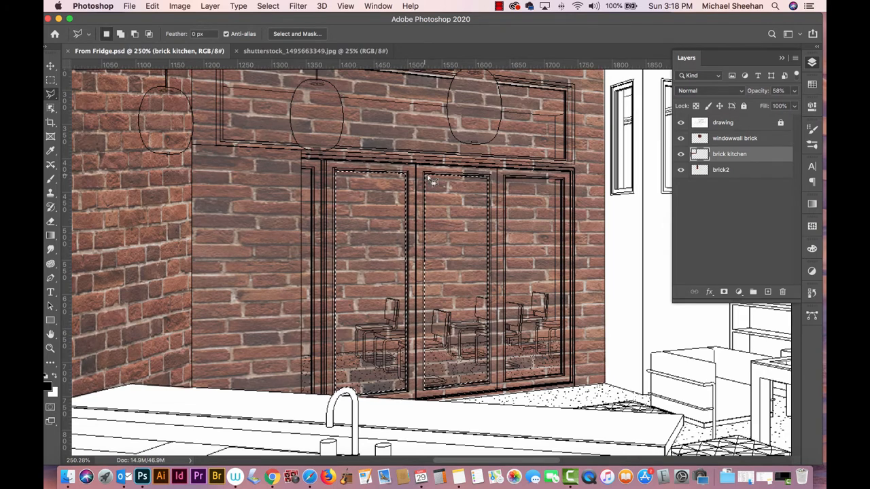
Add the third glass pane, nearest the living area, to the selection along its inner frame edges
left_click(504, 178, "shift")
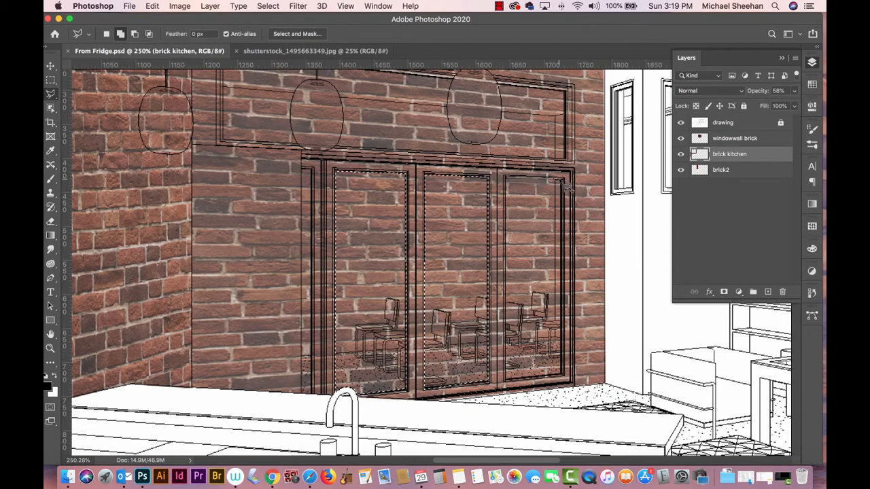
left_click(564, 181)
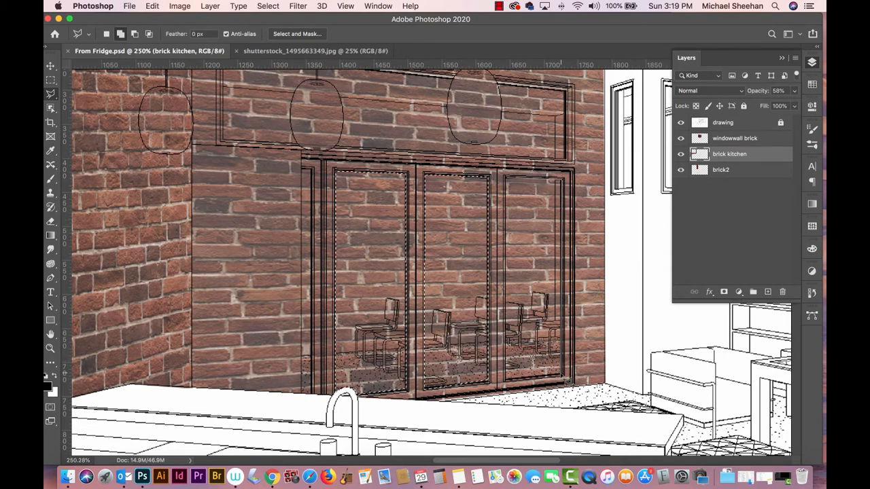
left_click(564, 376)
left_click(510, 385)
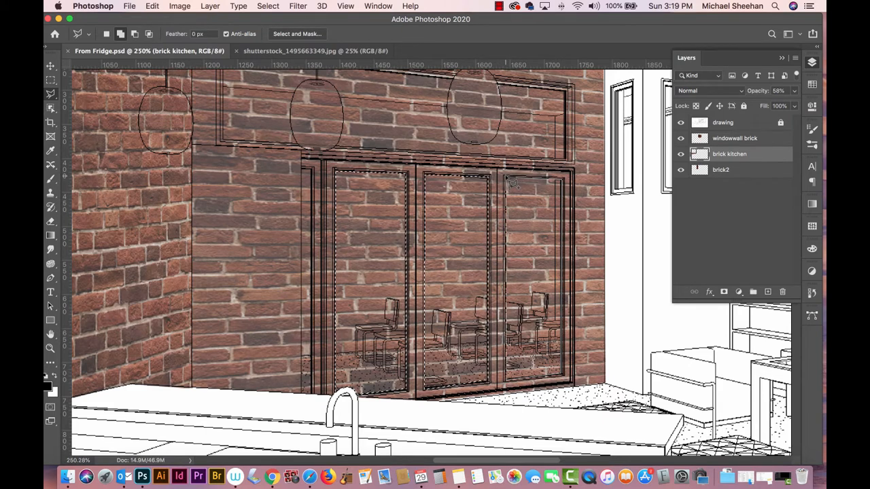
left_click(513, 182)
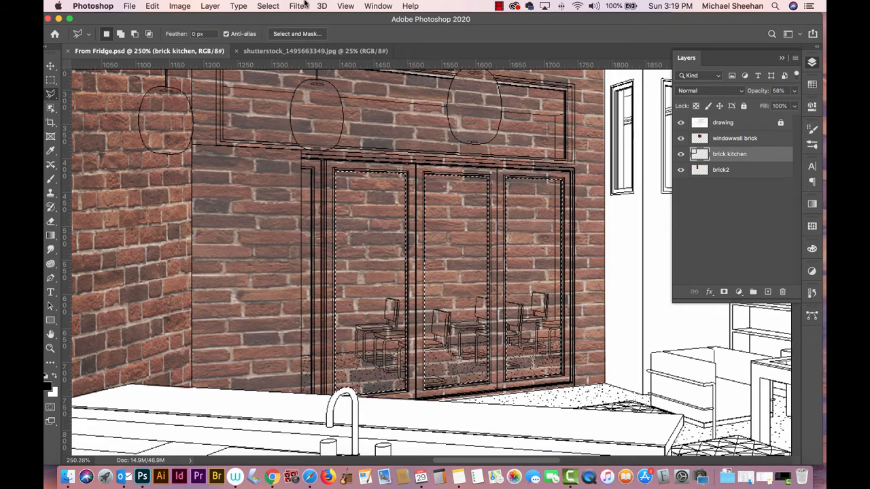
Save the selection of the three glass panes as a new channel named "windows" in From Fridge.psd
left_click(268, 6)
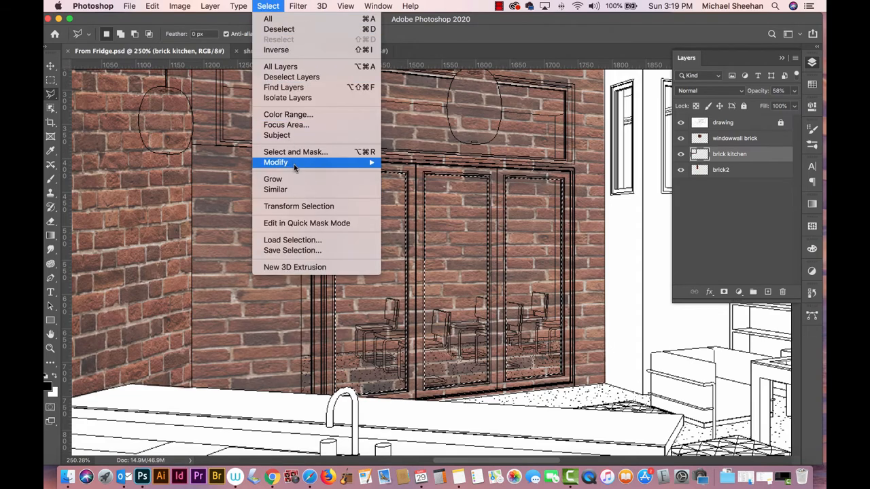
left_click(295, 250)
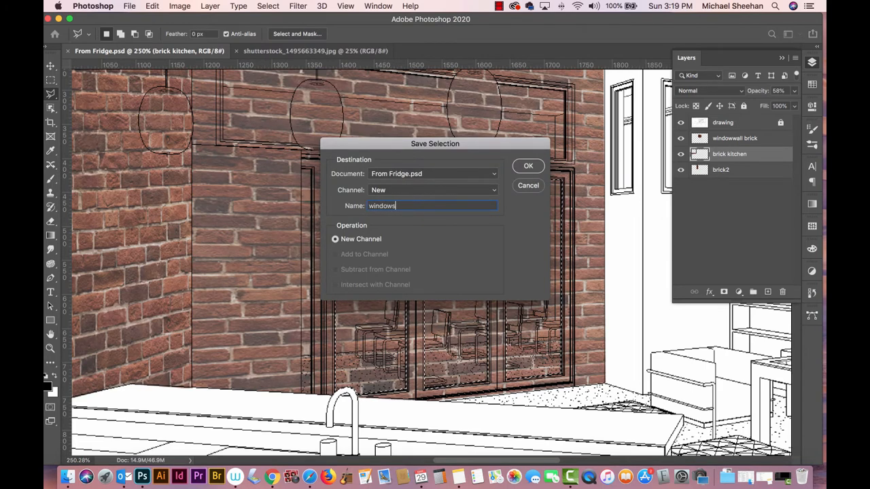
type("windows")
key("Return")
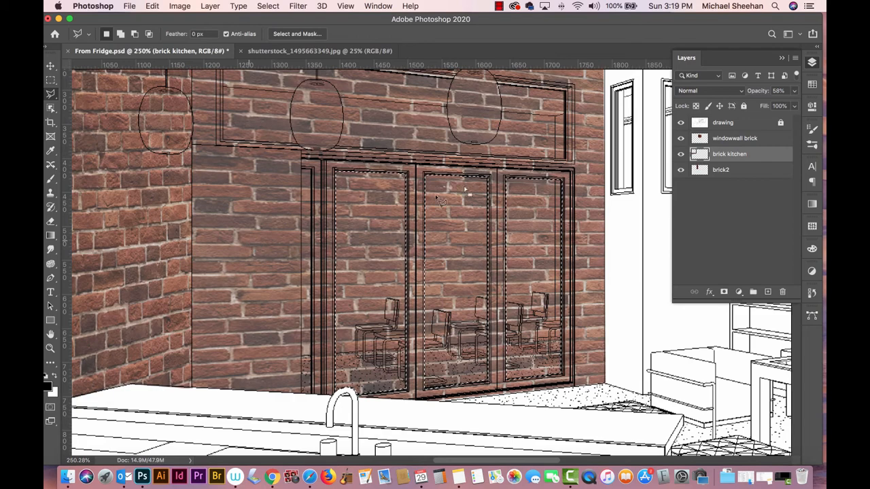
Delete the windowwall brick texture inside the three selected panes, clear the selection, and save the document
left_click(744, 139)
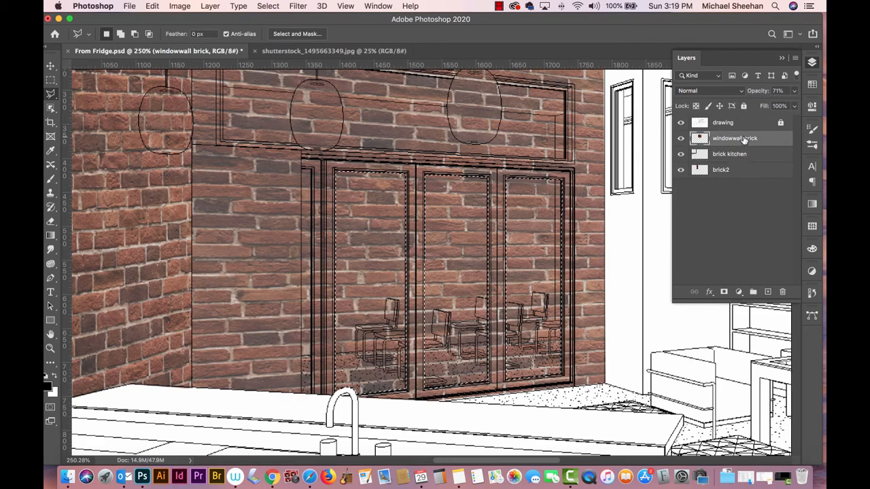
key("Delete")
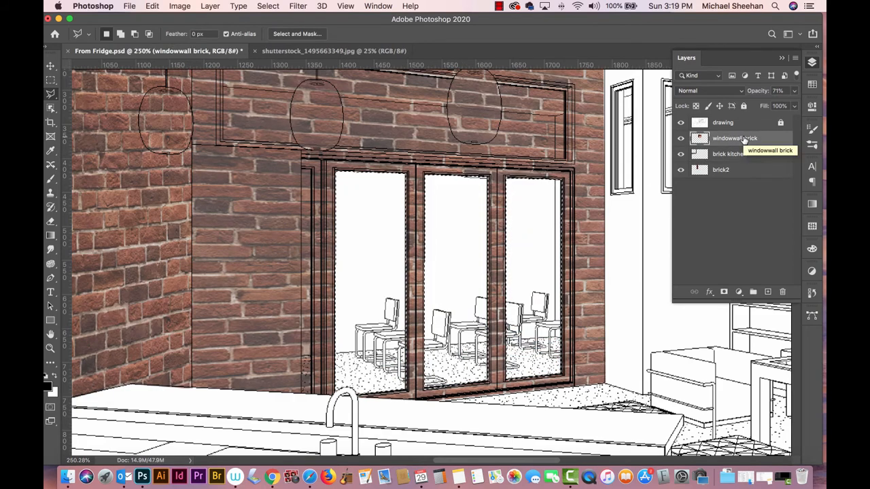
key("super+d")
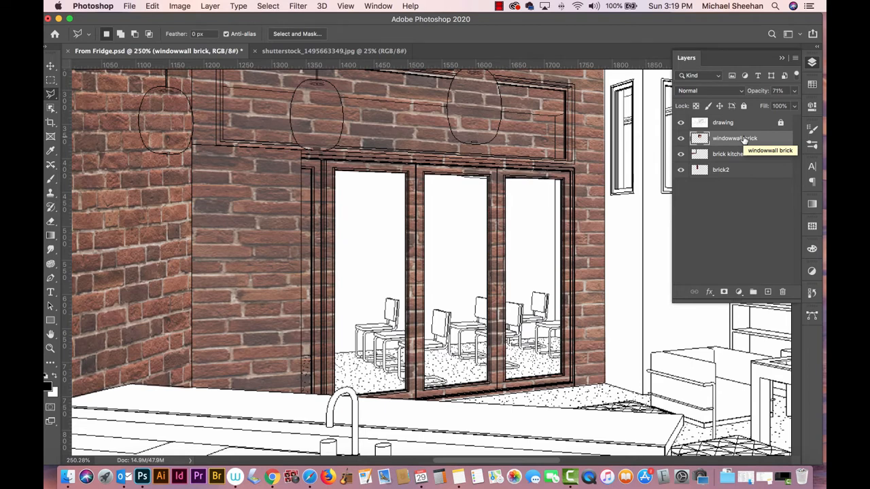
key("super+s")
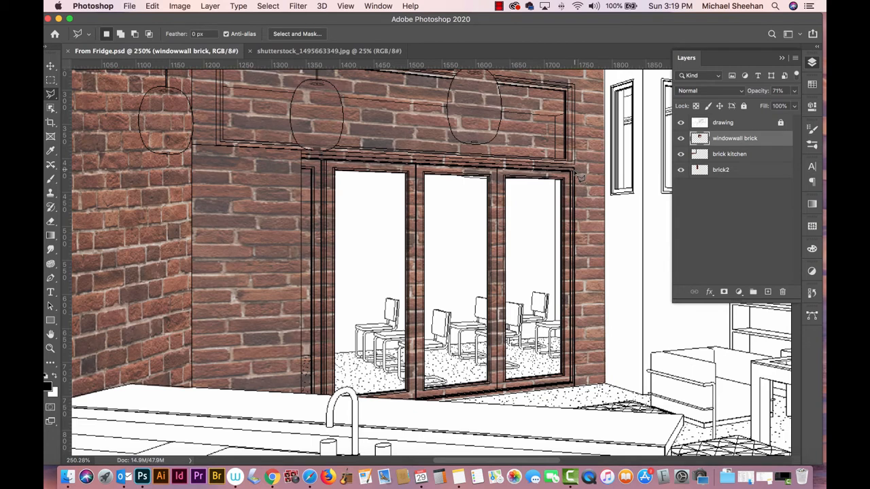
Select the entire glazed door unit on the window wall by tracing the outer edge of its frame
left_click(576, 178)
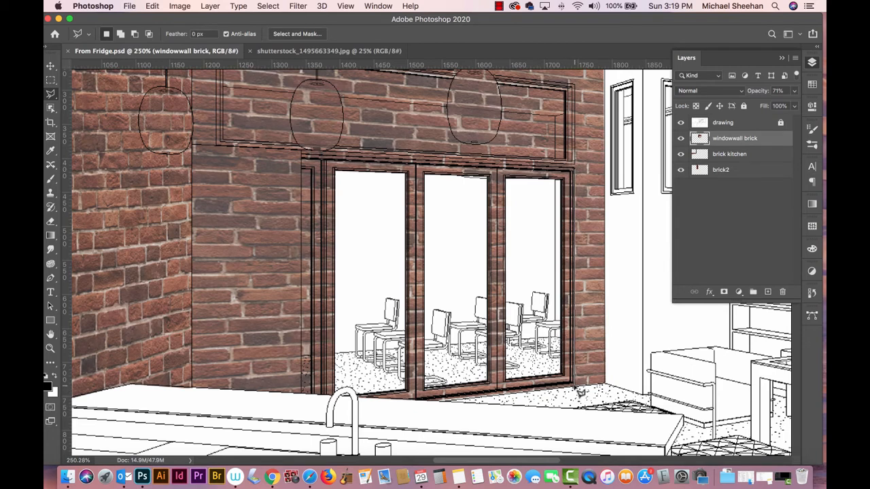
left_click(577, 391)
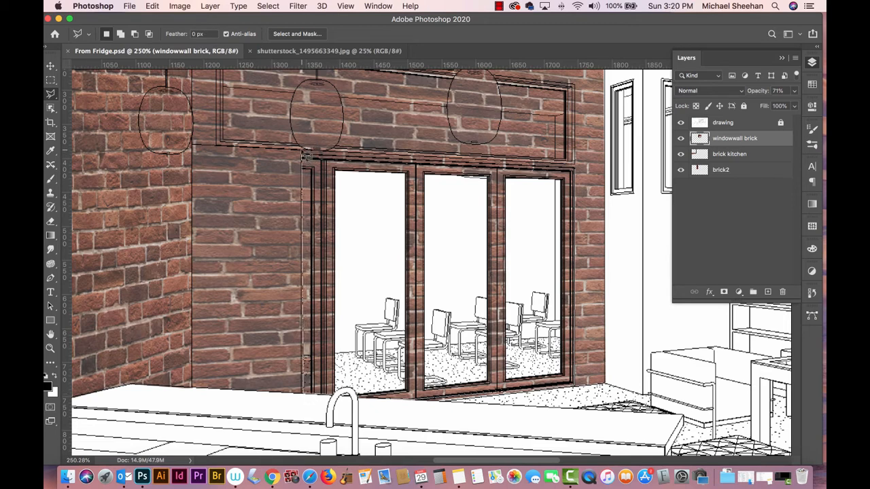
left_click(305, 156)
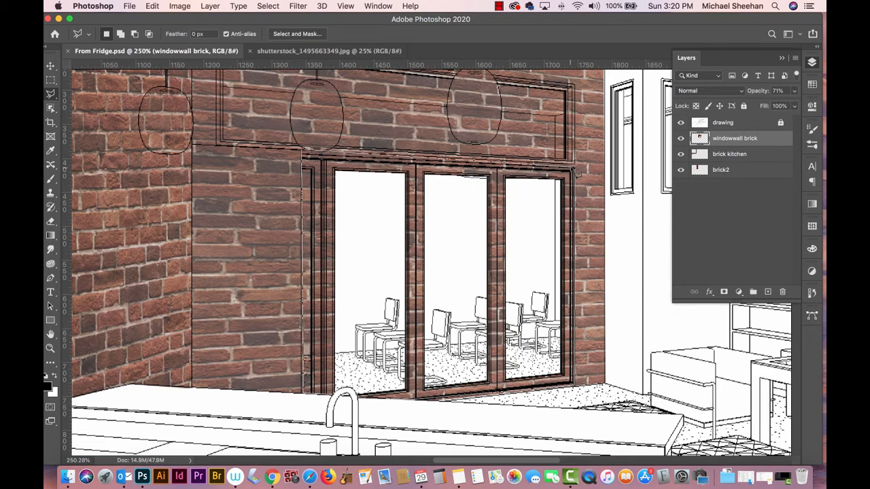
double_click(580, 175)
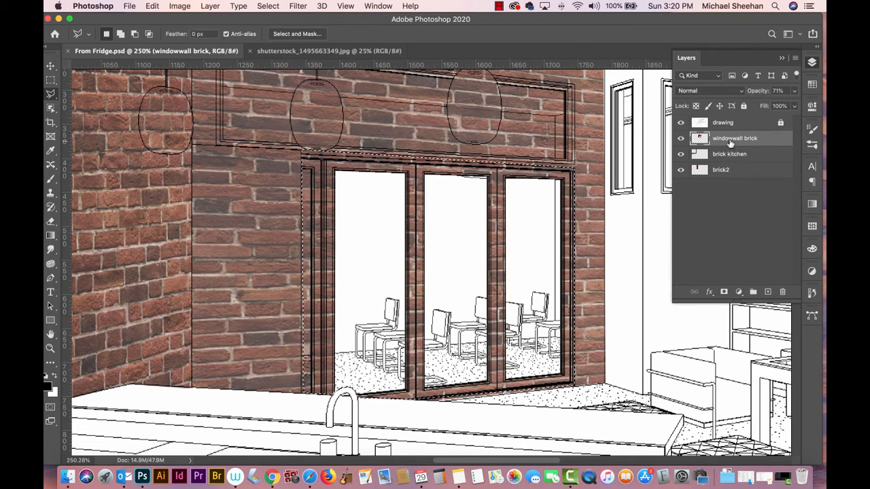
Save the frame selection as a new channel named "window frame" and delete the windowwall brick texture inside it
left_click(277, 5)
left_click(302, 251)
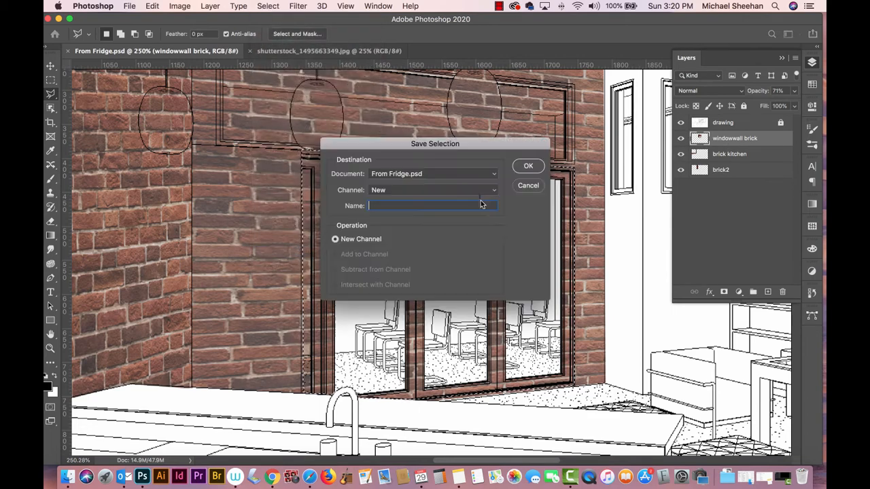
type("w")
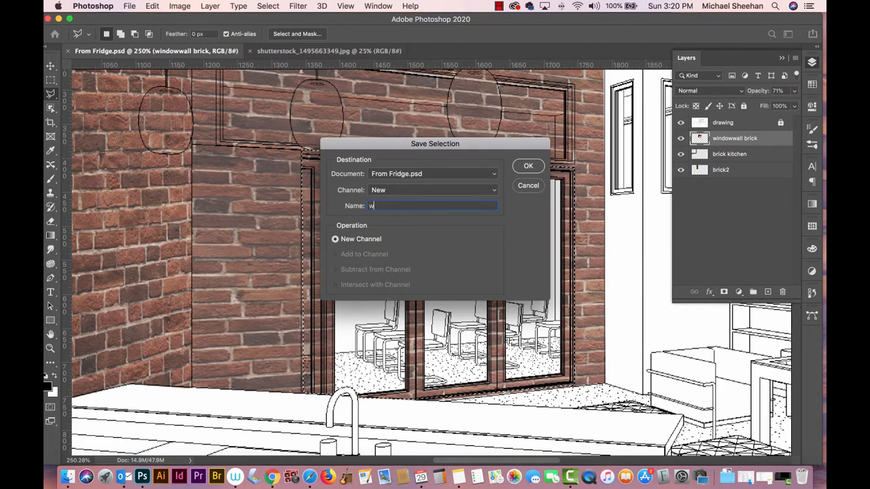
type("i")
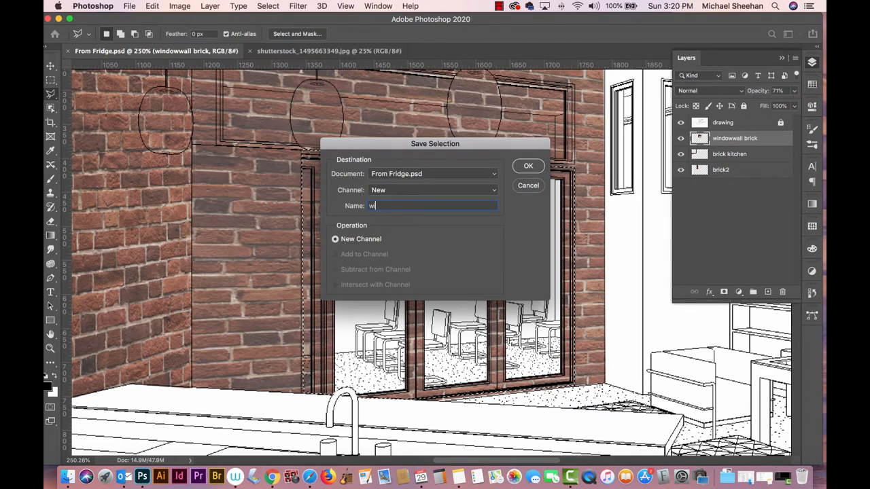
type("ndow fra")
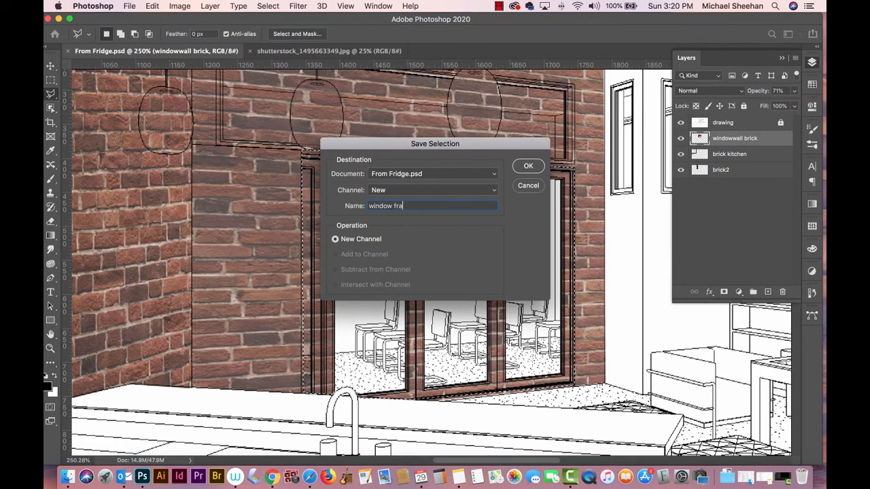
type("me")
key("Return")
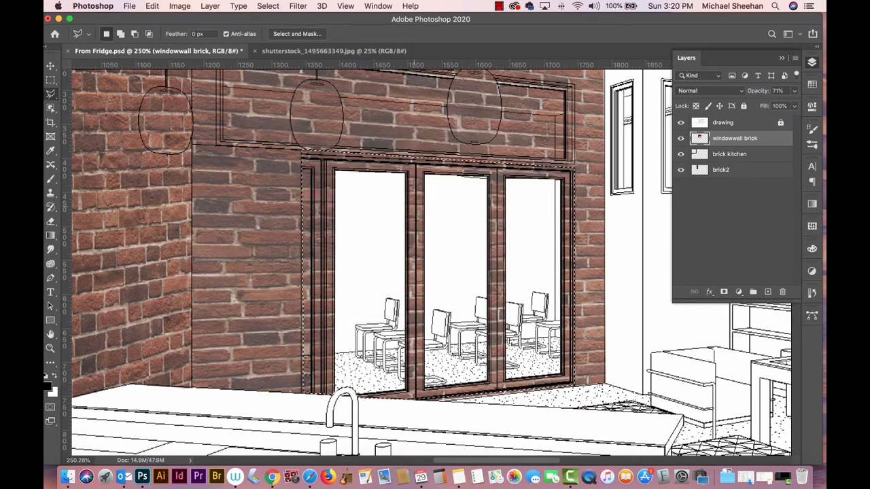
key("Delete")
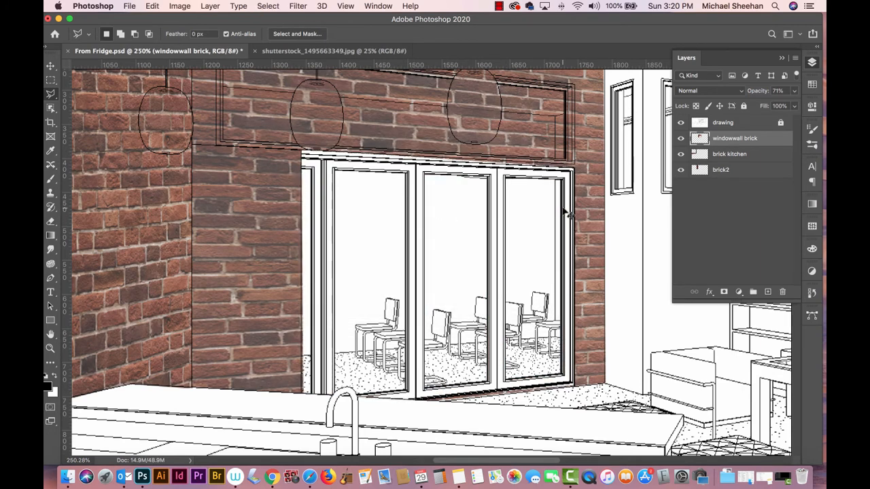
Save the document and trace one combined selection around the two pendant lamp shades overlapping the window wall brick
key("super+s")
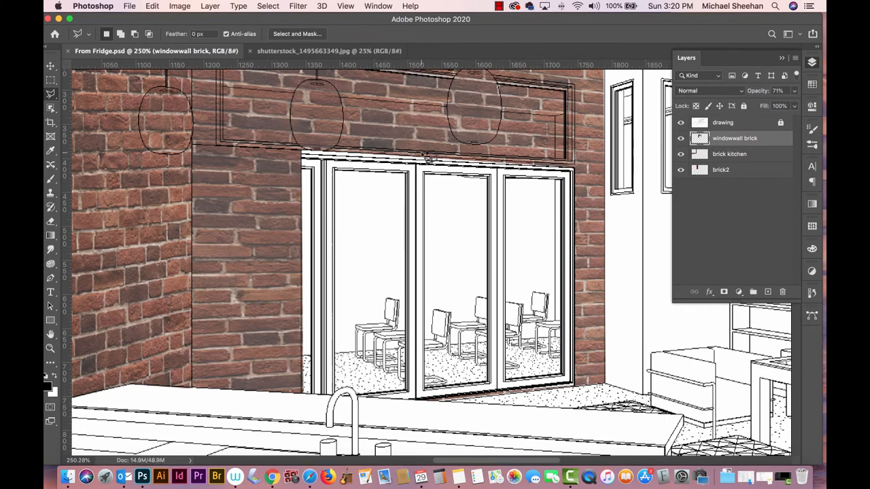
scroll(472, 174, "up", 3)
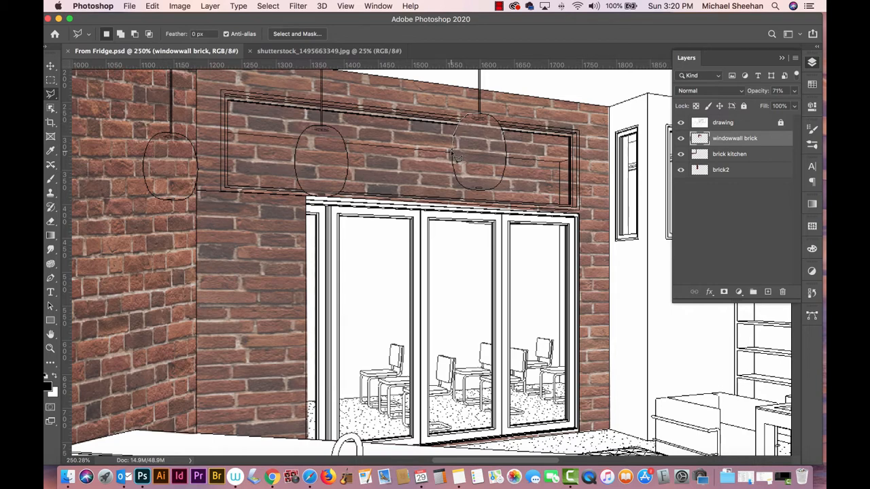
scroll(457, 159, "up", 5)
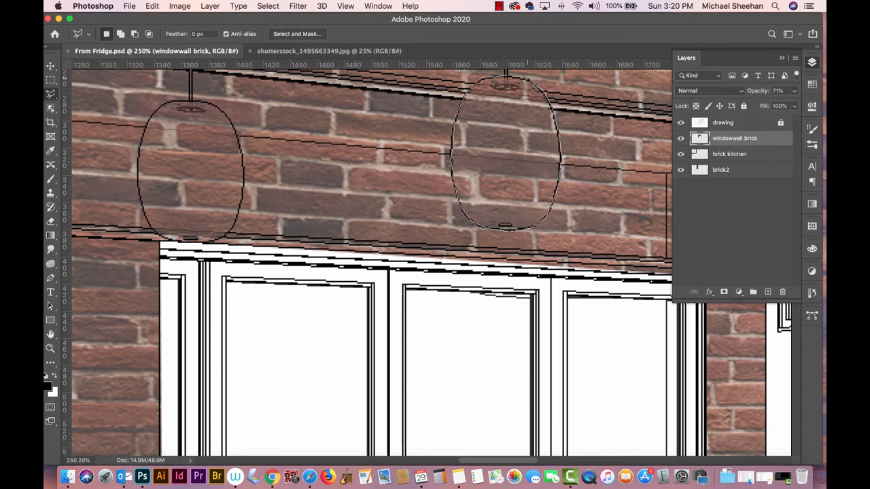
left_click(508, 77)
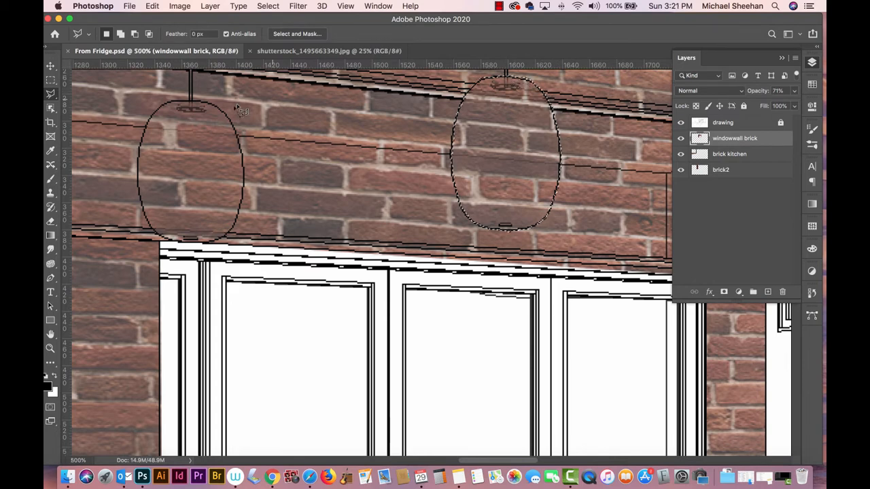
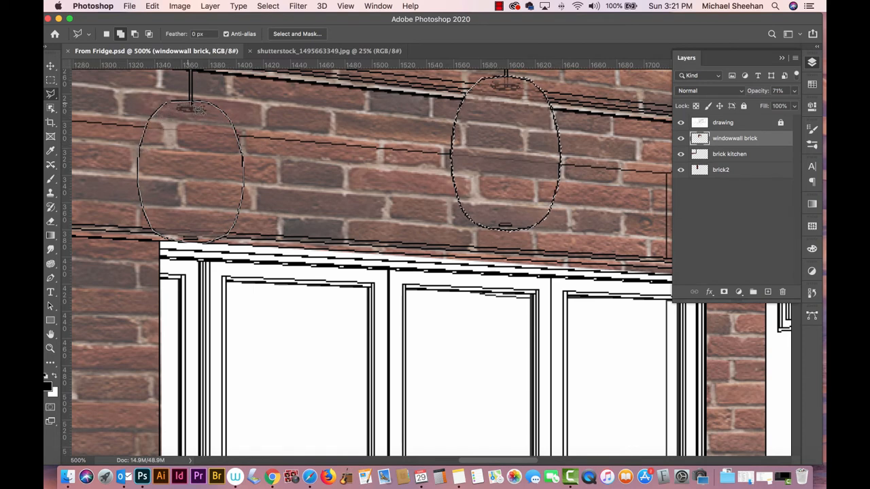
left_click(194, 106)
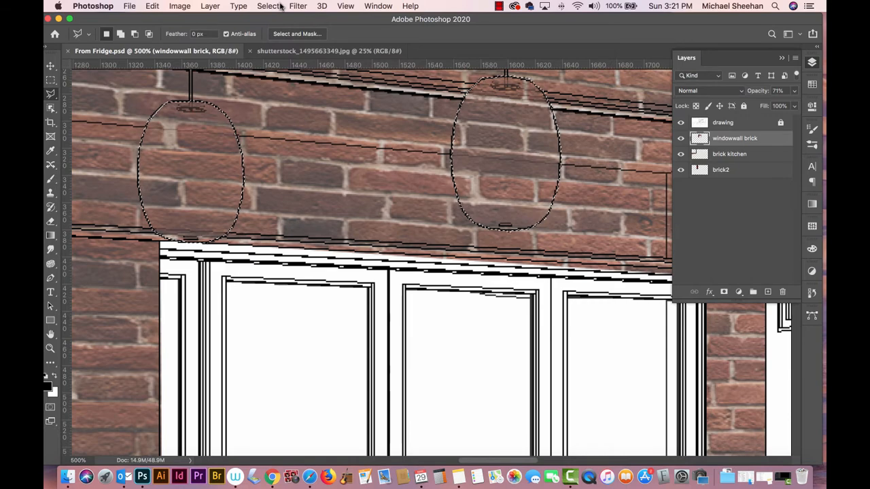
Save the selection of the two pendant lamp shades as a new named channel in From Fridge.psd
key("super+minus")
key("super+minus")
key("super+minus")
key("super+minus")
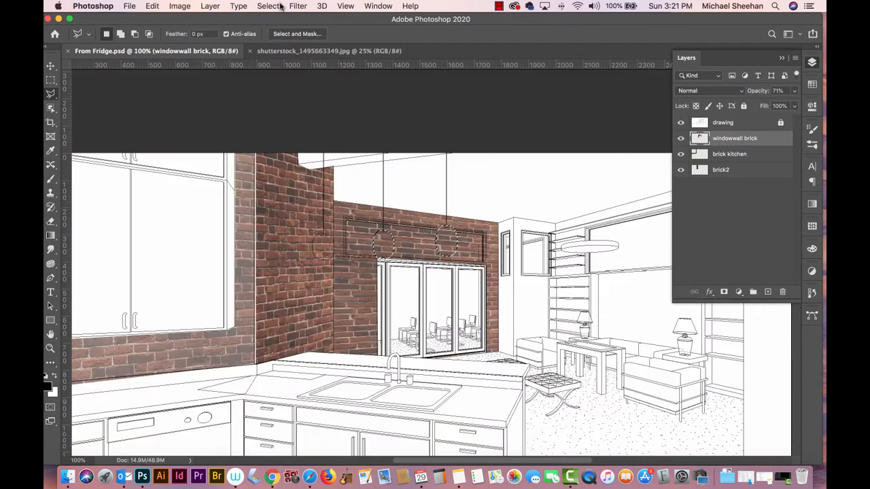
left_click(267, 6)
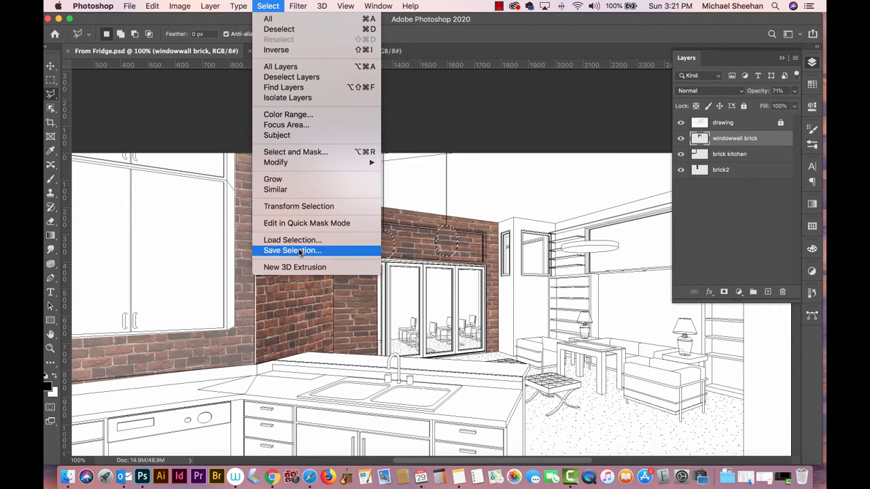
left_click(299, 251)
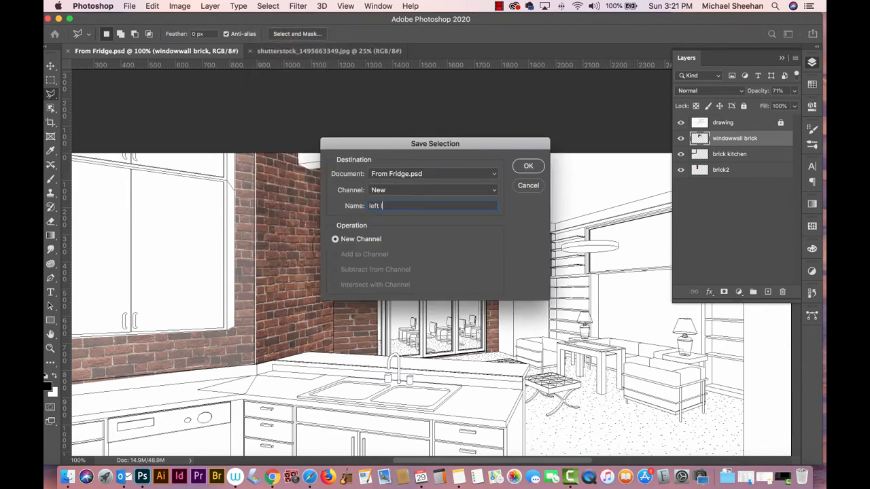
key("Return")
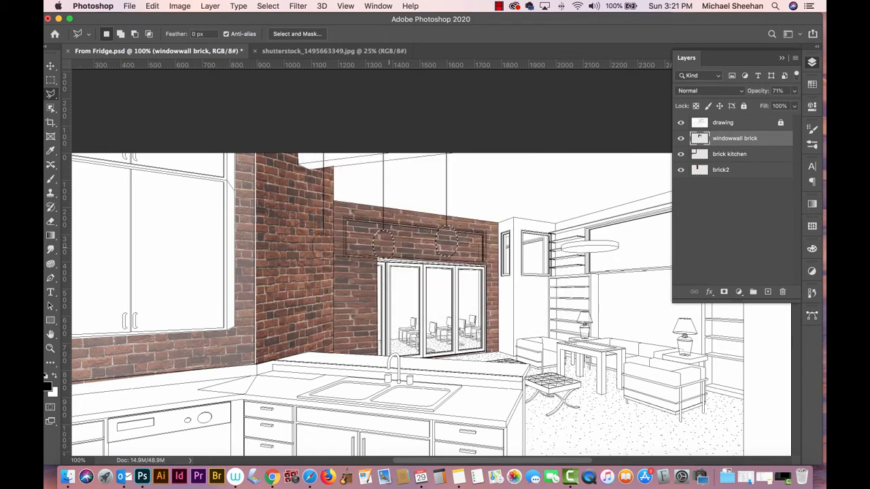
Delete the windowwall brick texture inside the two selected lamp shades, clear the selection, and save the document
left_click(732, 156)
left_click(732, 139)
key("BackSpace")
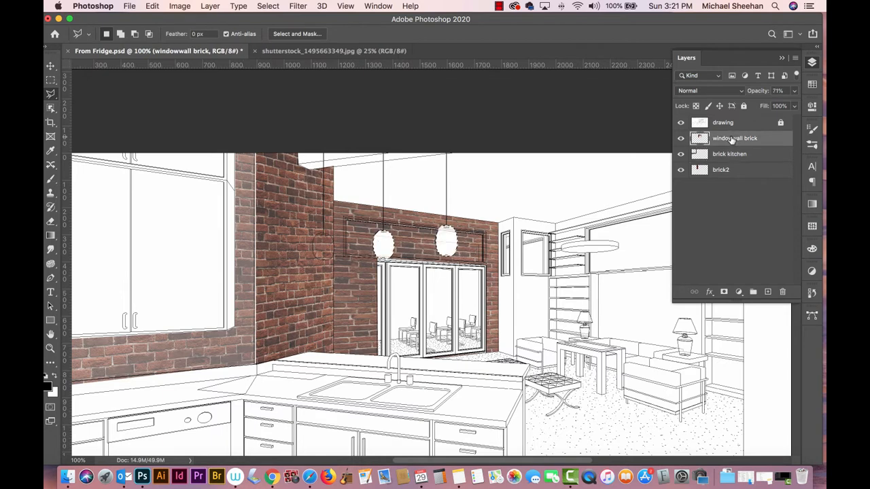
key("super+d")
key("super+s")
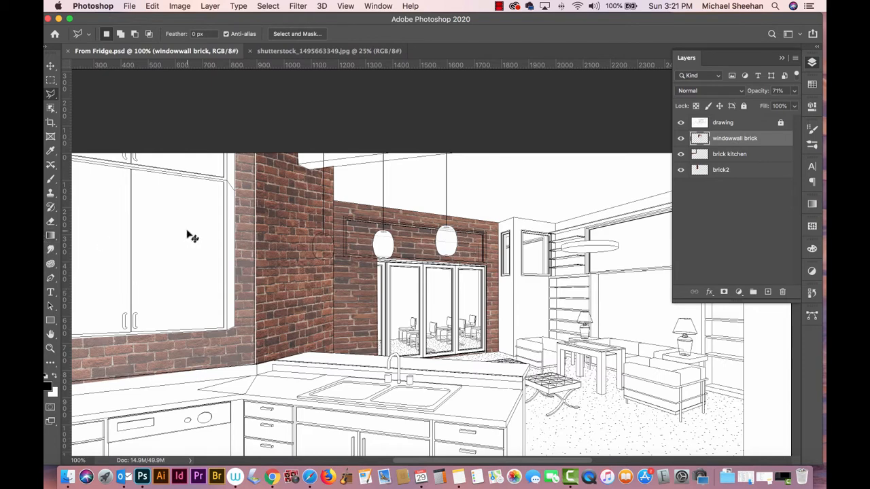
Deselect the windowwall brick layer so that no layer is active
key("super+minus")
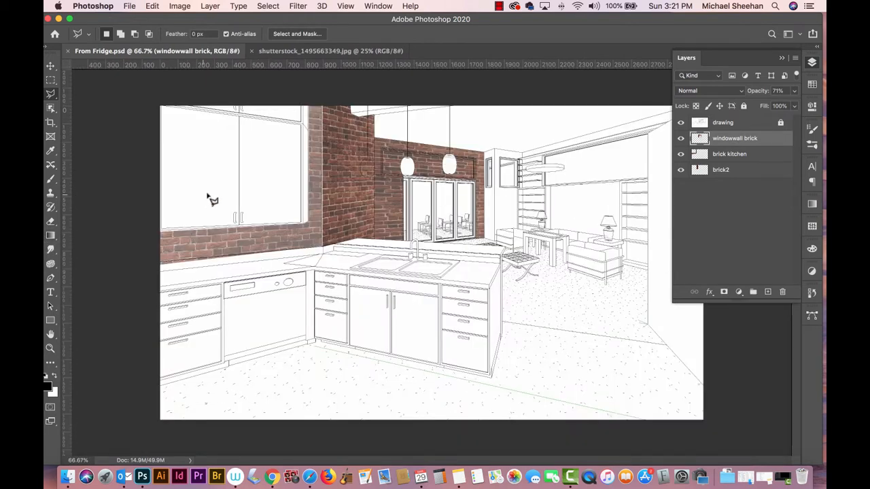
left_click(50, 66)
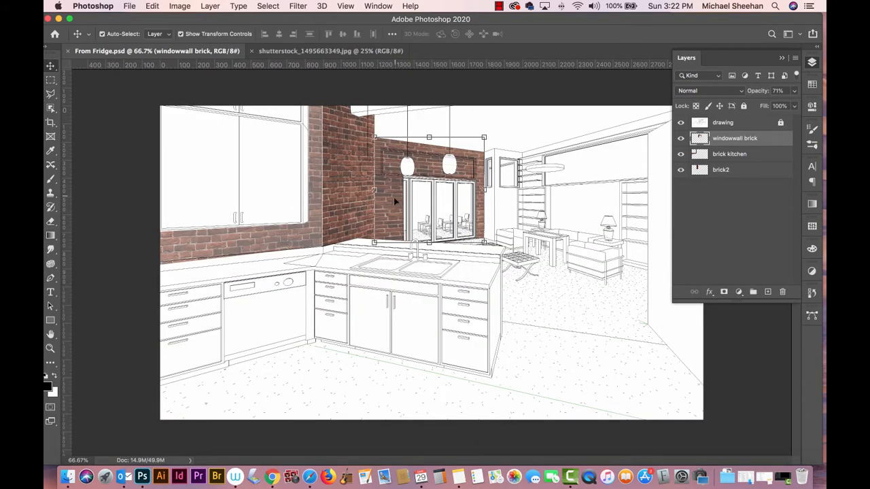
left_click(586, 341)
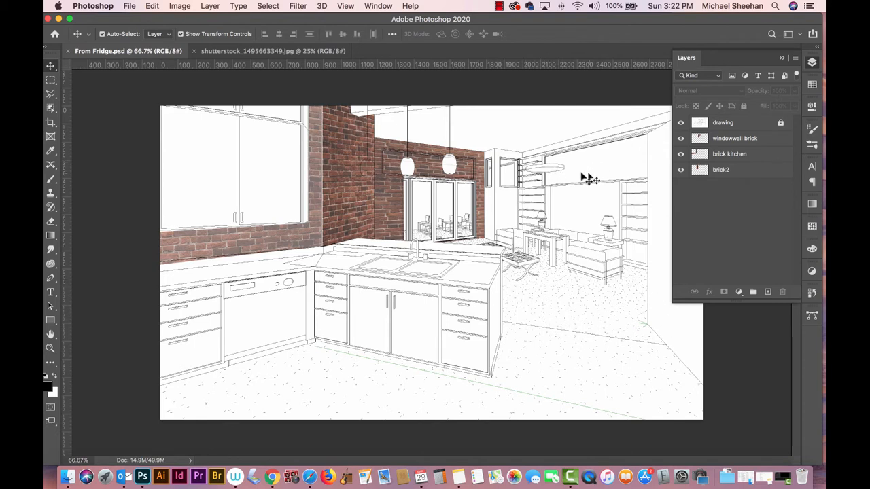
left_click(50, 348)
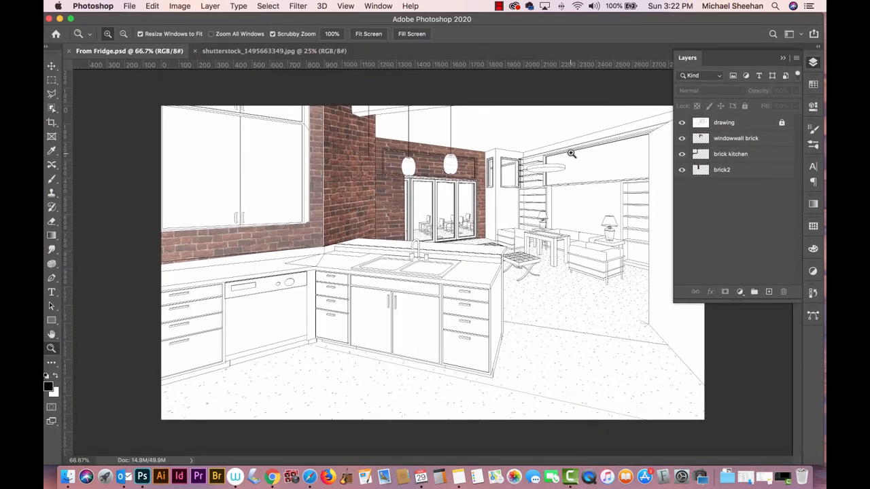
left_click_drag(577, 169, 520, 180)
key("super+r")
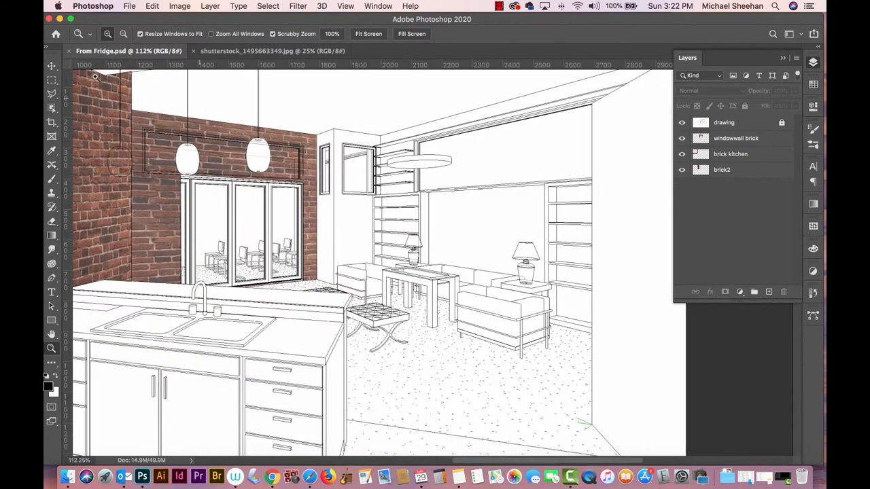
left_click(51, 94)
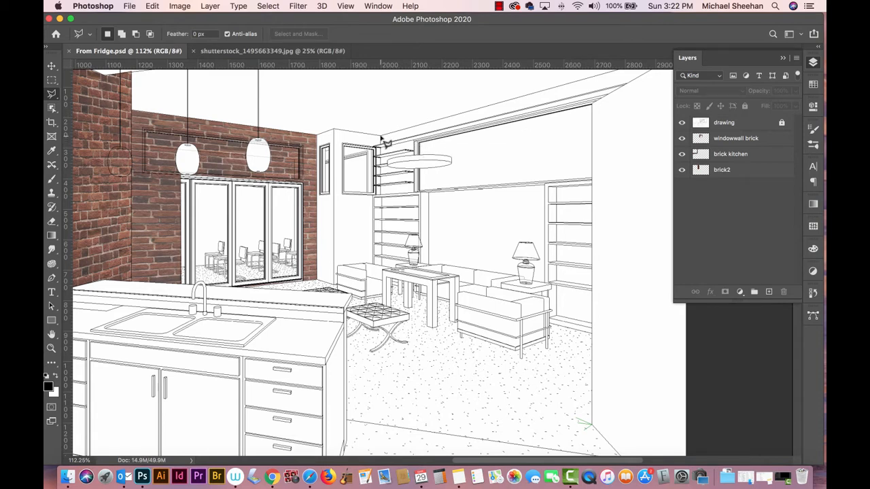
scroll(598, 85, "up", 2)
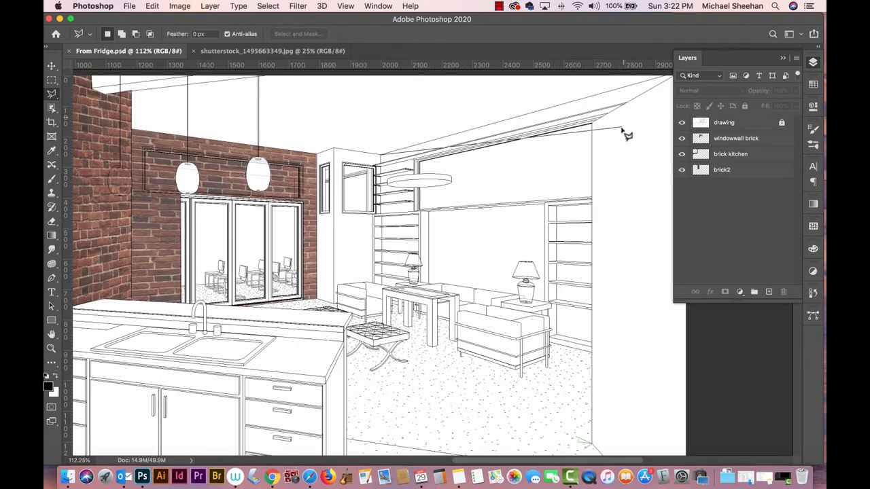
scroll(612, 115, "up", 2)
scroll(611, 116, "right", 2)
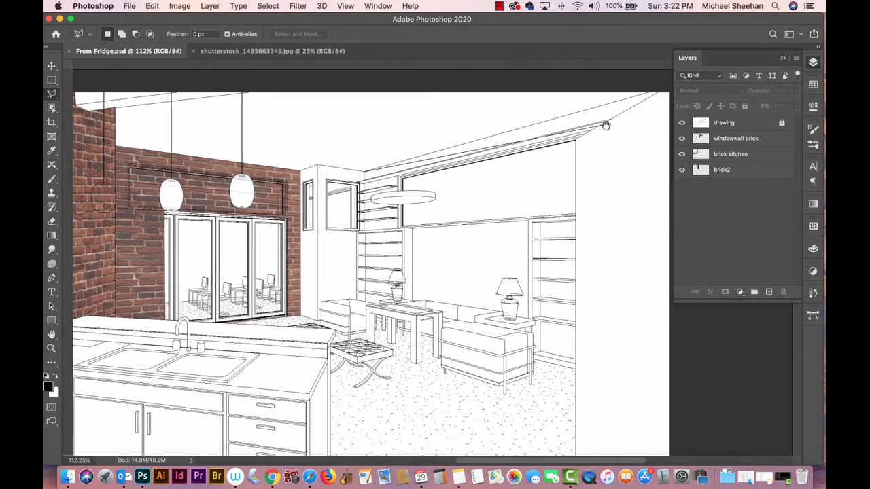
left_click(662, 90)
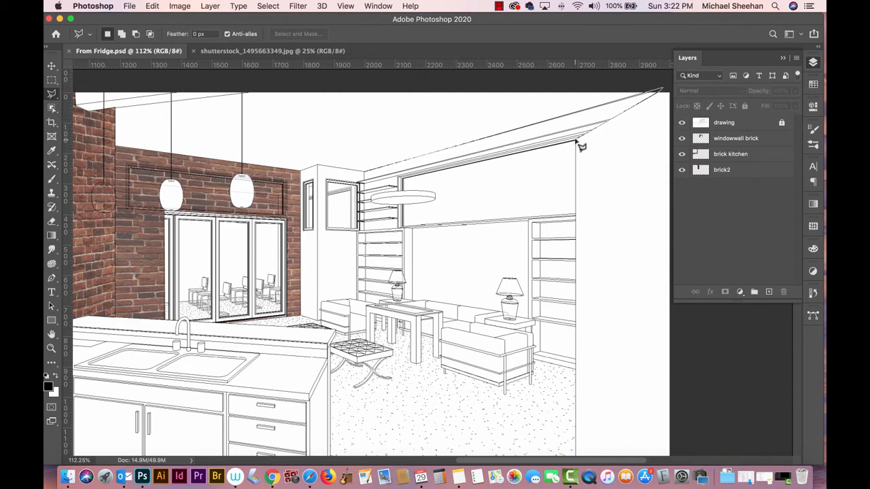
left_click(612, 120)
key("Escape")
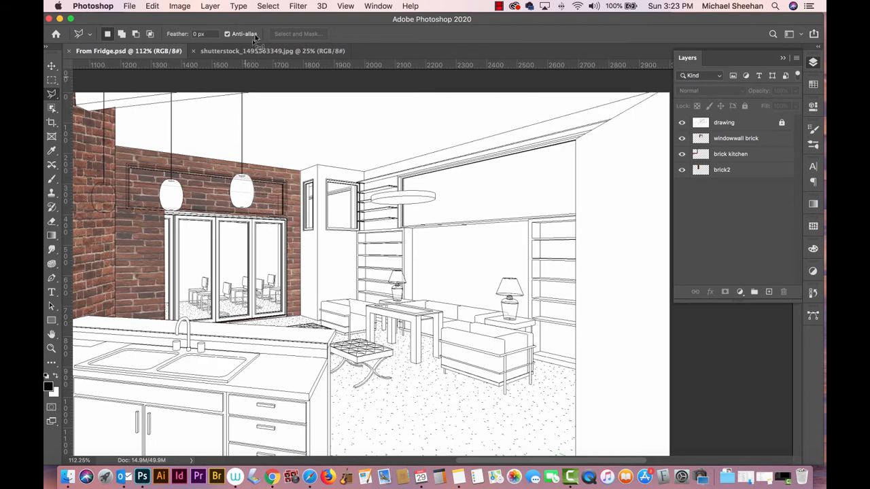
Open the wood texture shutterstock_260049227.jpg from the reference folder in Photoshop
left_click_drag(281, 22, 284, 128)
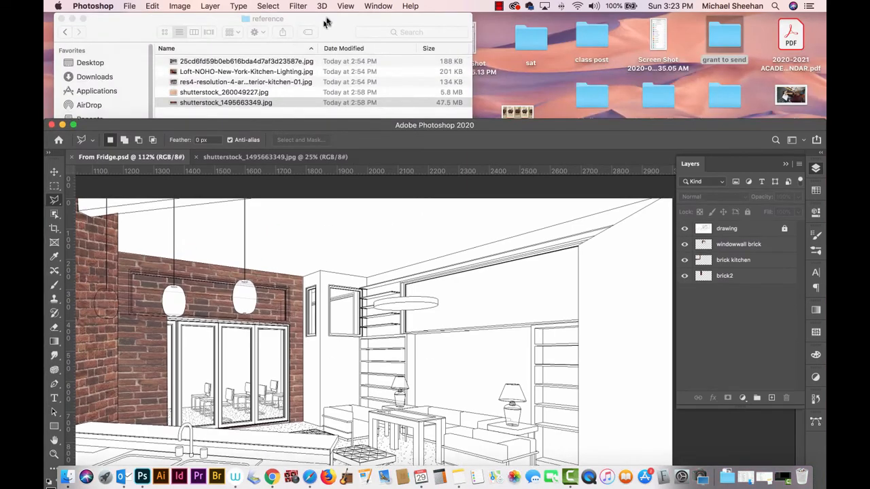
left_click(301, 45)
double_click(174, 93)
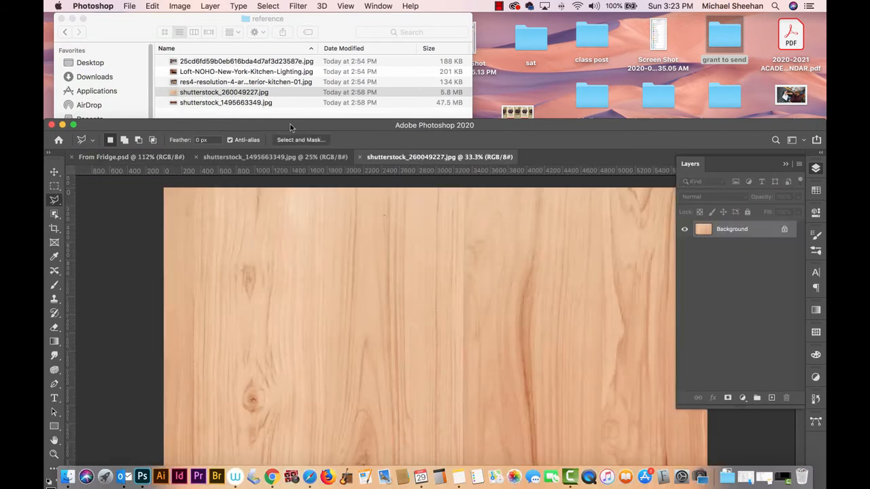
left_click_drag(293, 127, 324, 21)
Copy the entire wood texture image and paste it into From Fridge.psd as a new layer
left_click(87, 80)
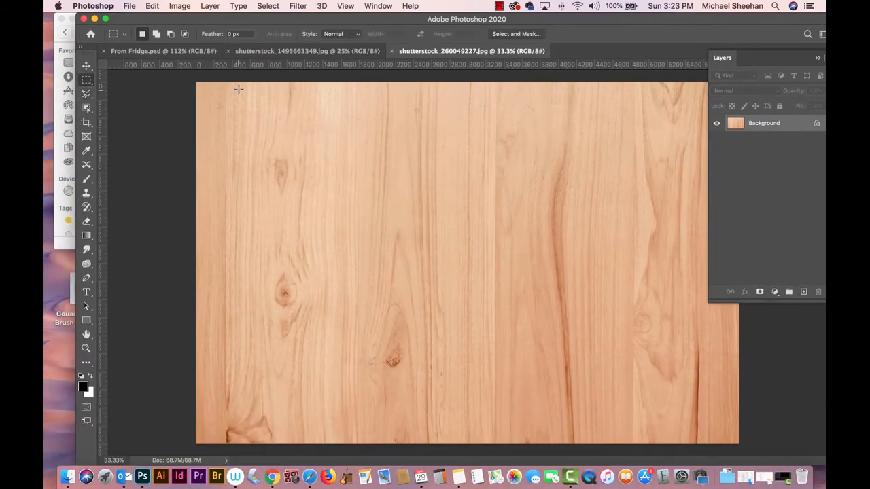
key("super+a")
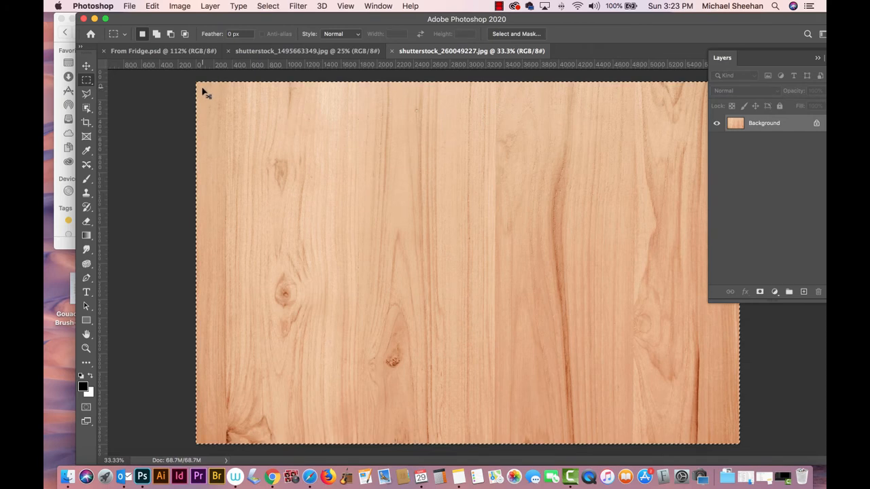
key("super+c")
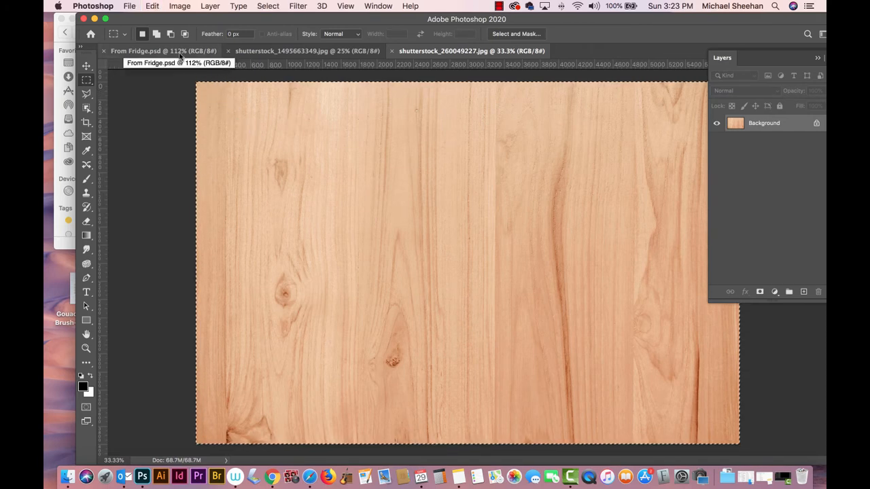
left_click(180, 52)
key("super+v")
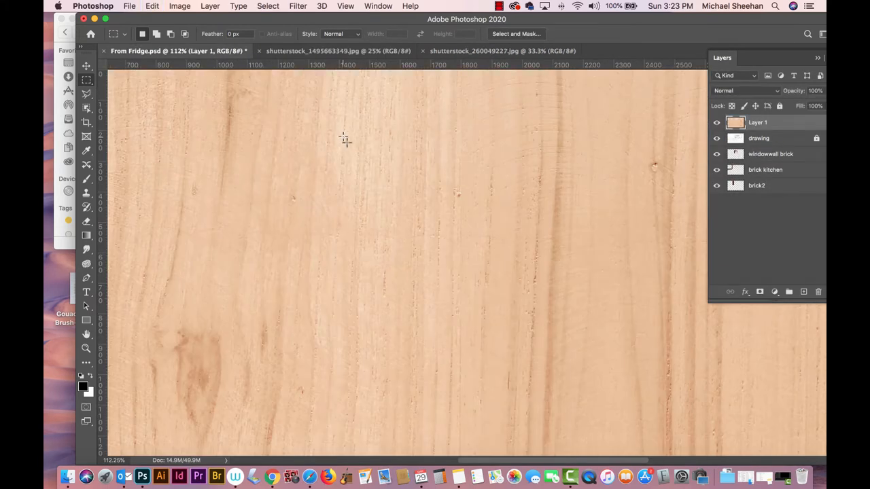
Scale the pasted wood texture down to about 16.5% and position it over the far wall of the living area
key("super+minus")
key("super+minus")
key("super+minus")
key("super+minus")
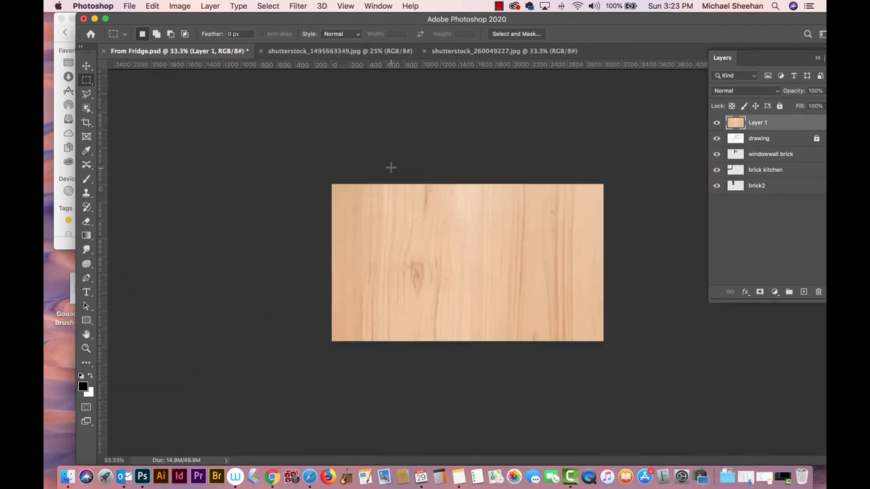
key("super+t")
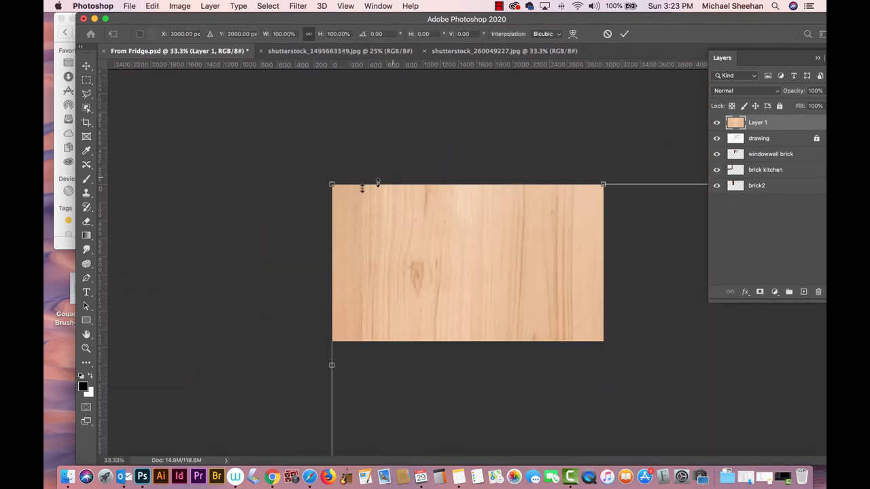
mouse_move(332, 184)
left_mouse_down()
mouse_move(445, 265)
mouse_move(544, 316)
mouse_move(419, 226)
mouse_move(370, 214)
mouse_move(474, 277)
left_mouse_up()
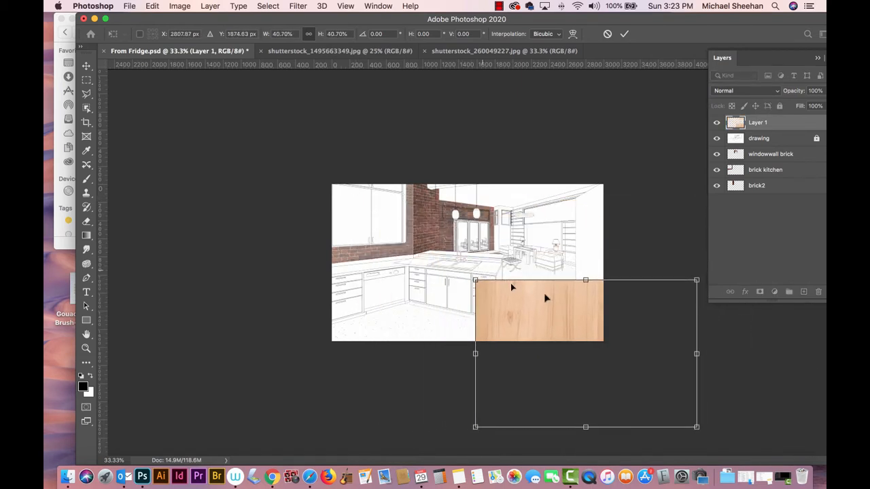
left_click_drag(544, 293, 540, 220)
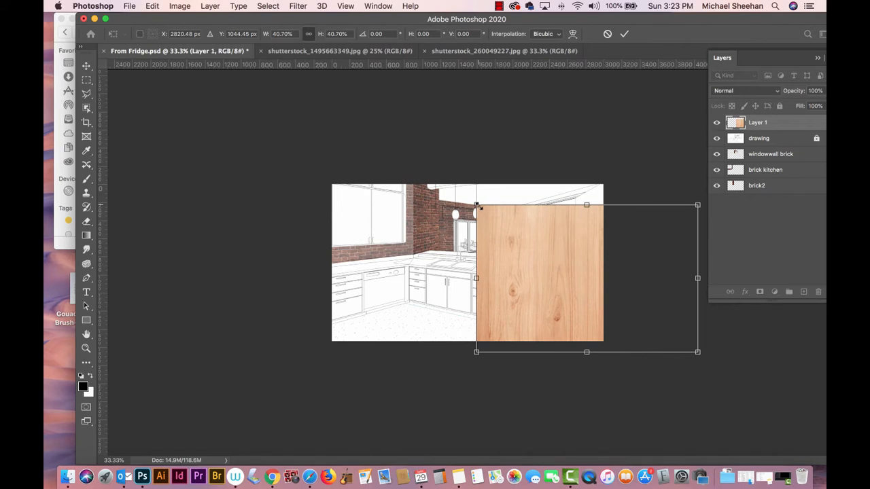
left_click_drag(476, 204, 534, 243)
left_click_drag(567, 282, 518, 247)
left_click_drag(491, 196, 538, 227)
left_click_drag(560, 268, 515, 242)
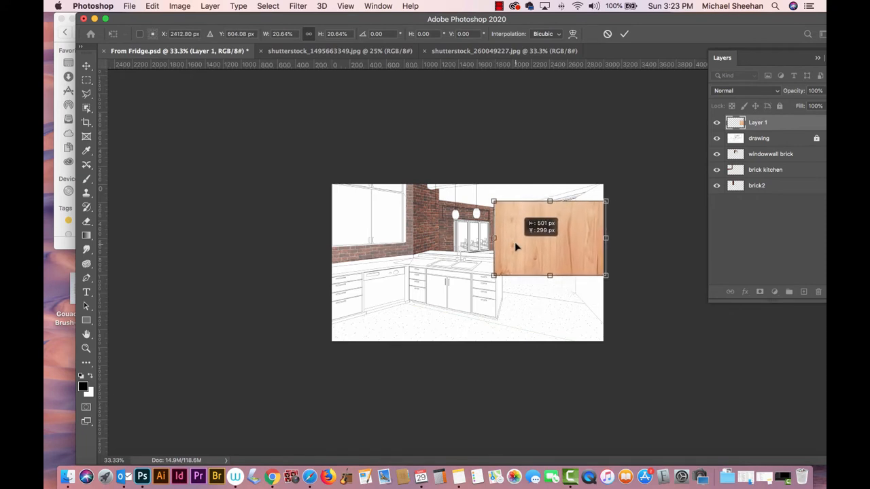
left_click_drag(497, 197, 509, 216)
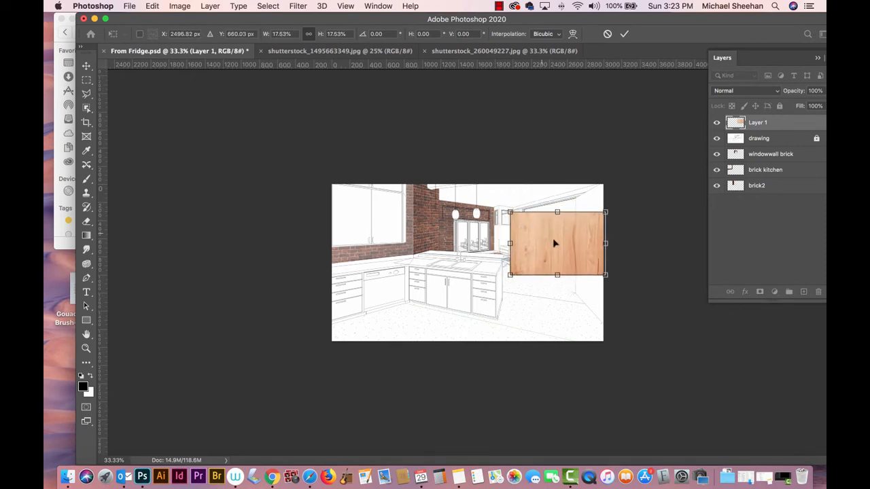
left_click_drag(552, 237, 535, 229)
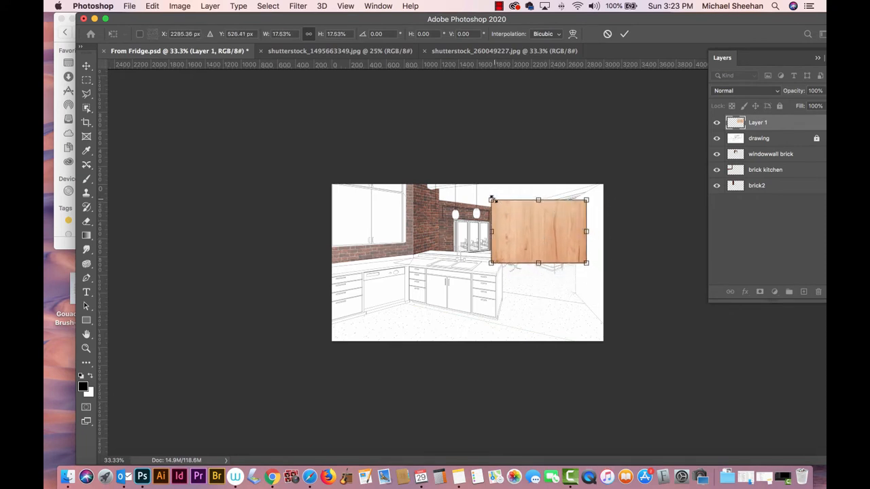
left_click_drag(492, 199, 497, 202)
mouse_move(537, 230)
left_mouse_down()
mouse_move(554, 223)
mouse_move(530, 228)
left_mouse_up()
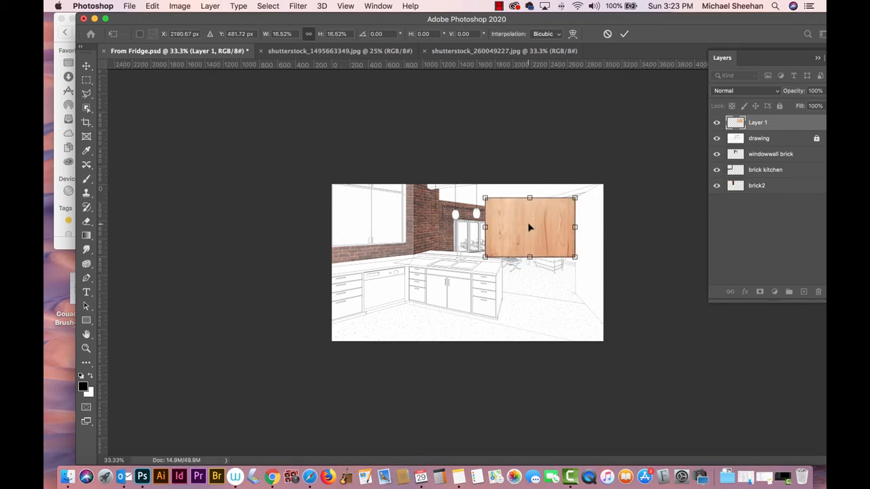
Place the wood texture layer directly beneath the drawing layer and rename it "plywood cabinet"
left_click(86, 349)
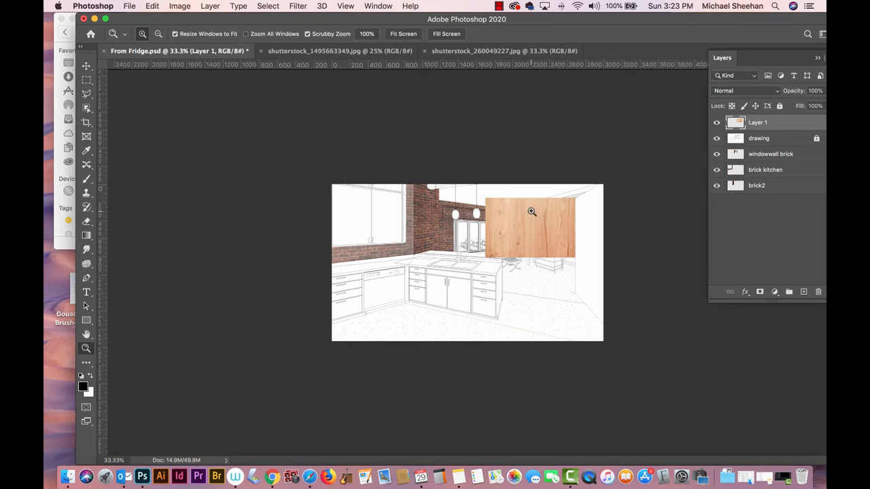
left_click_drag(531, 214, 581, 250)
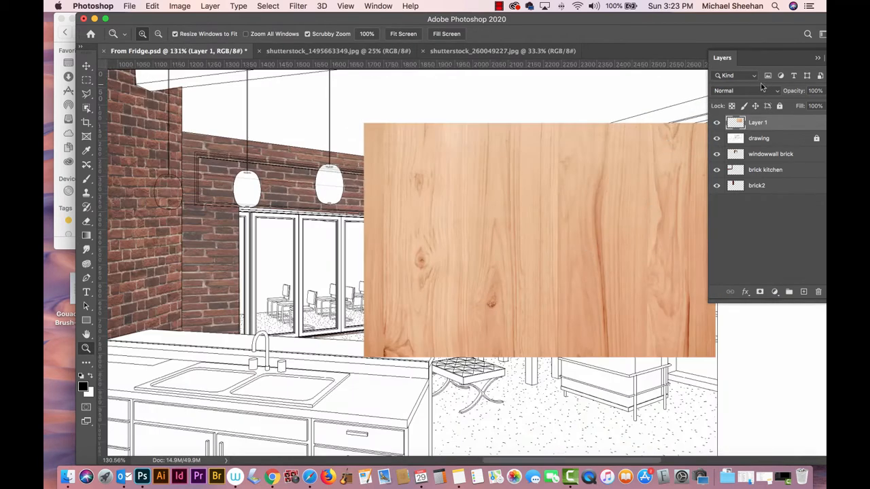
left_click_drag(757, 128, 786, 148)
double_click(758, 138)
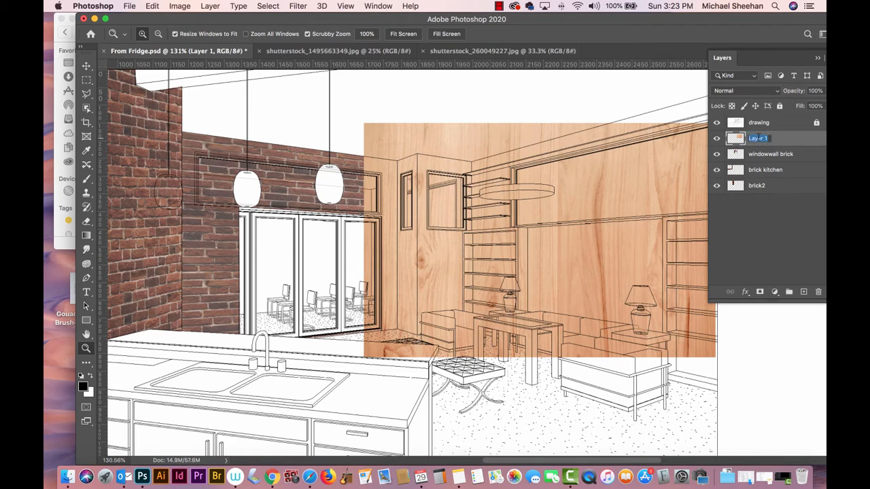
type("plywood cabinet")
key("Return")
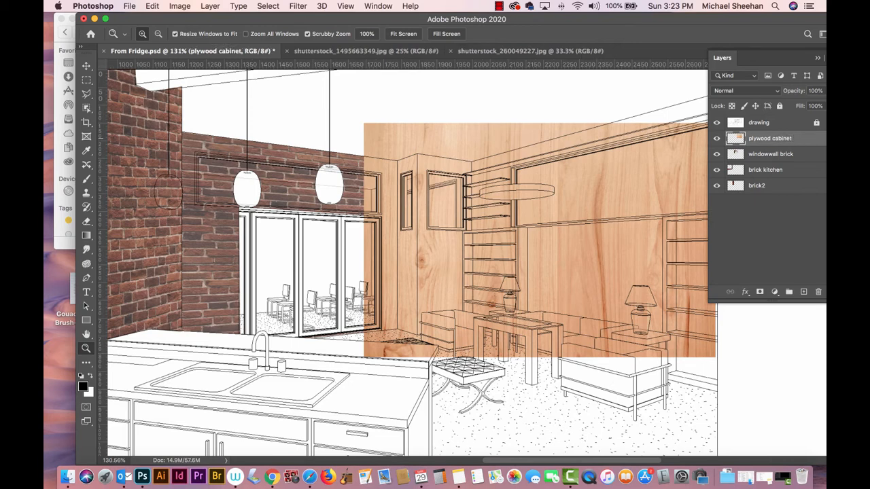
Scale the plywood cabinet layer to about 48% and position it over the corner windows and shelving, starting at the brick wall's edge
left_click(87, 66)
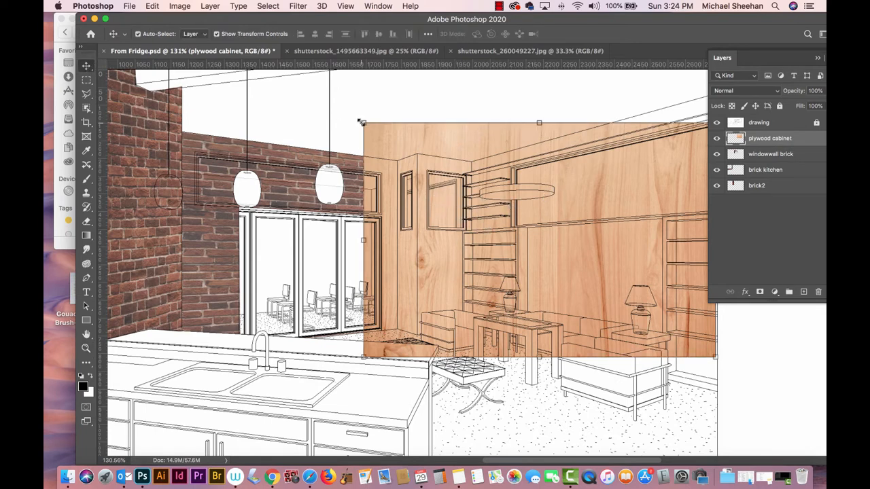
left_click_drag(362, 124, 504, 218)
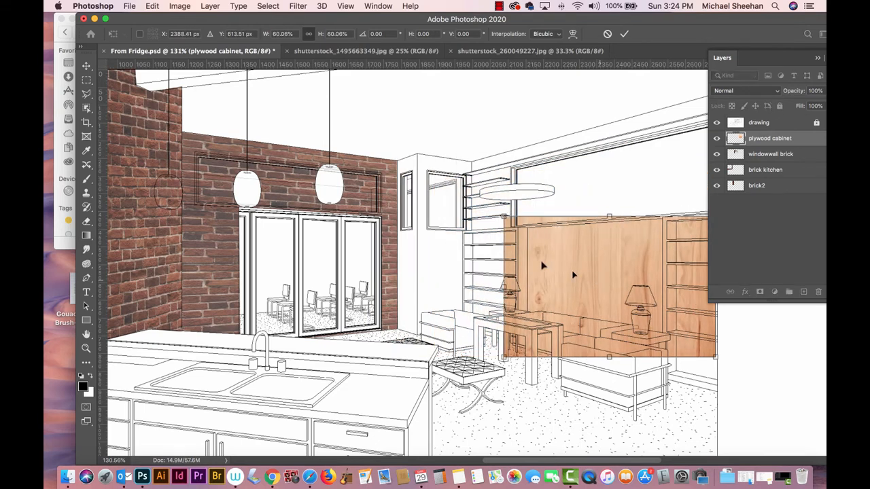
left_click_drag(541, 265, 480, 225)
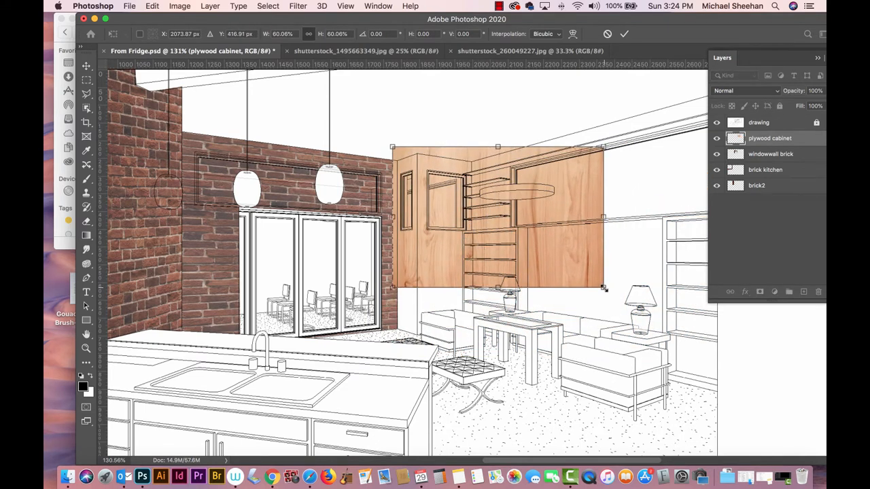
left_click_drag(604, 288, 561, 259)
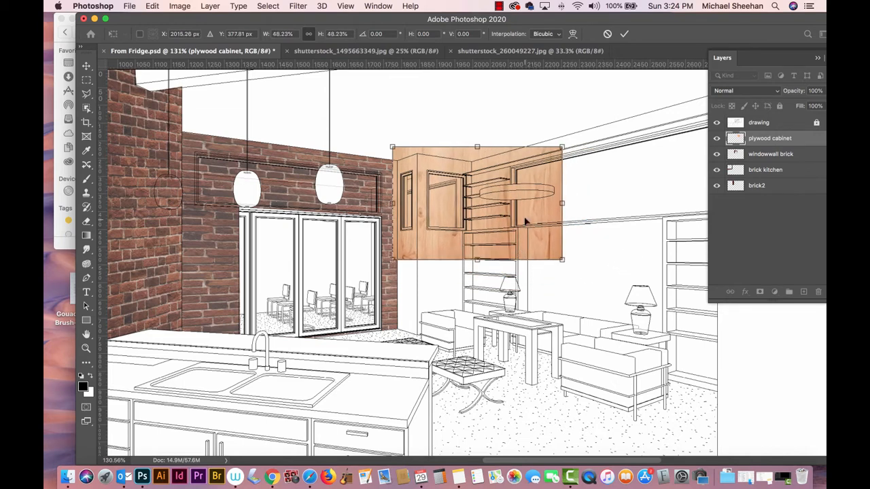
key("Return")
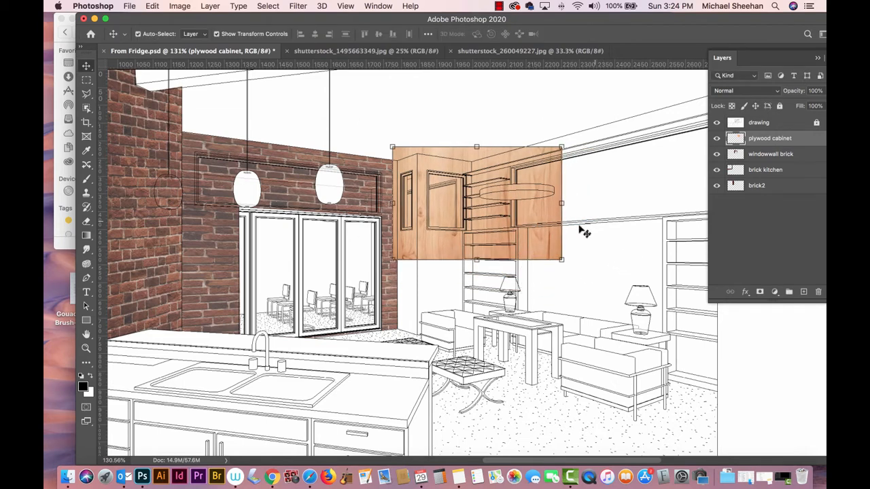
left_click_drag(533, 196, 532, 203)
key("super+z")
left_click(740, 125)
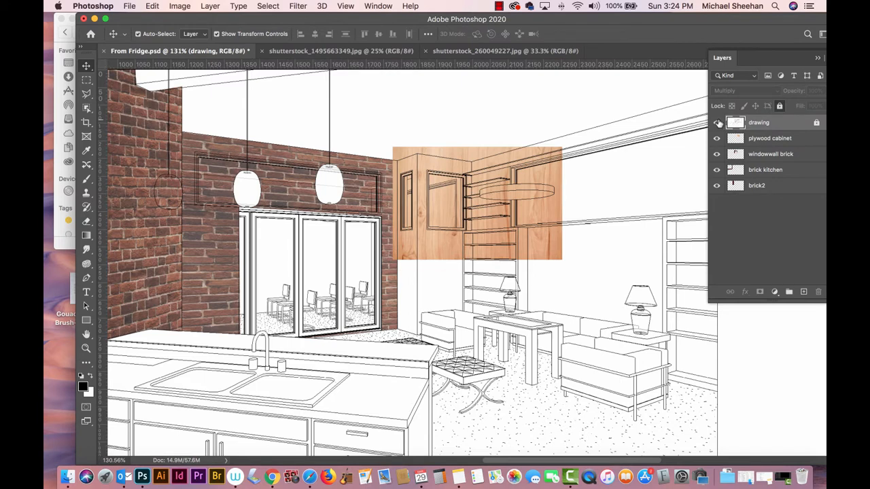
left_click(592, 169)
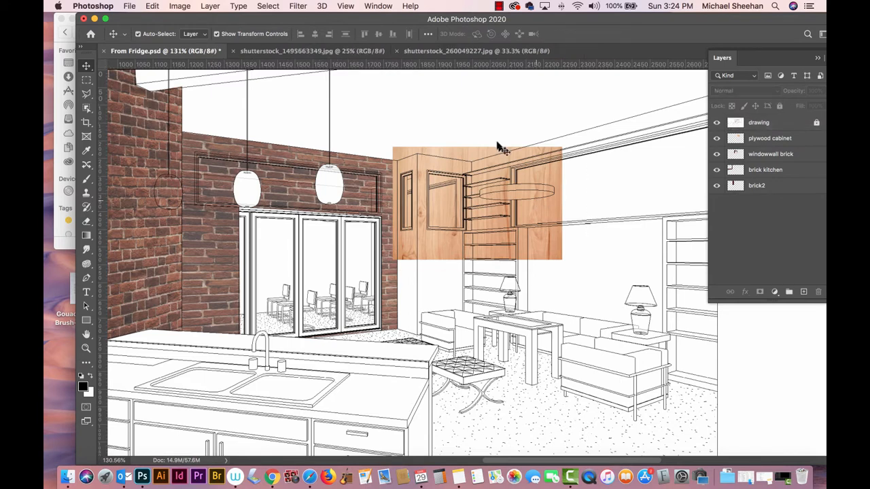
left_click(483, 173)
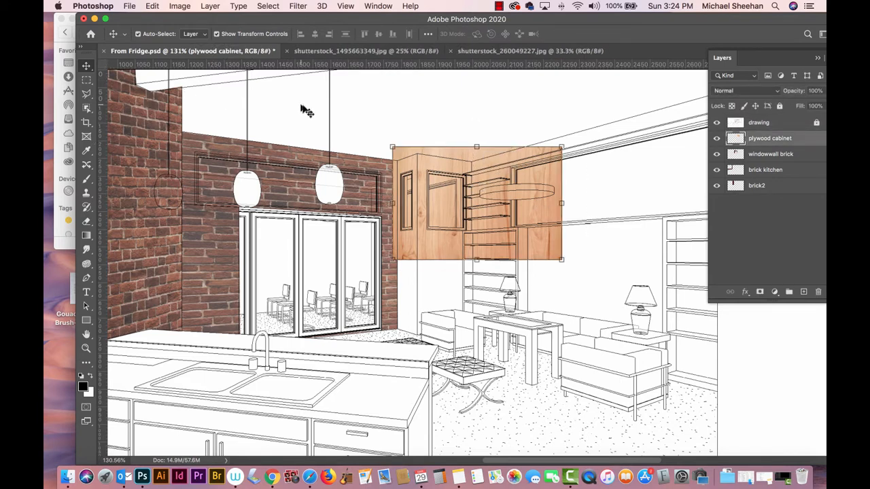
left_click_drag(362, 114, 449, 188)
mouse_move(470, 193)
left_mouse_down()
mouse_move(519, 200)
mouse_move(469, 196)
left_mouse_up()
left_click(704, 181)
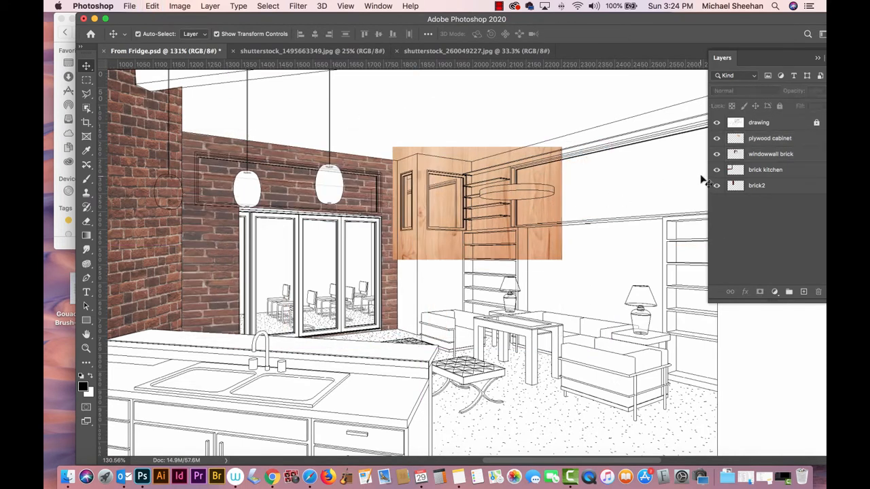
left_click(769, 126)
left_click(780, 138)
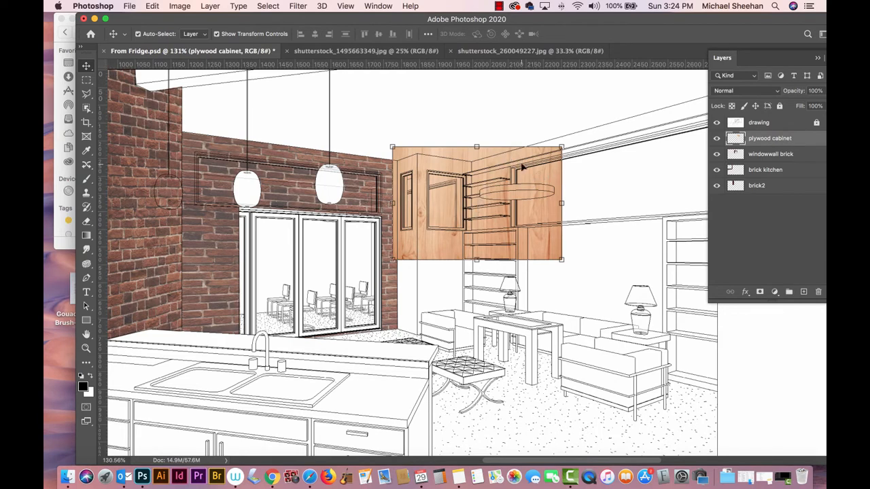
left_click_drag(522, 165, 526, 211)
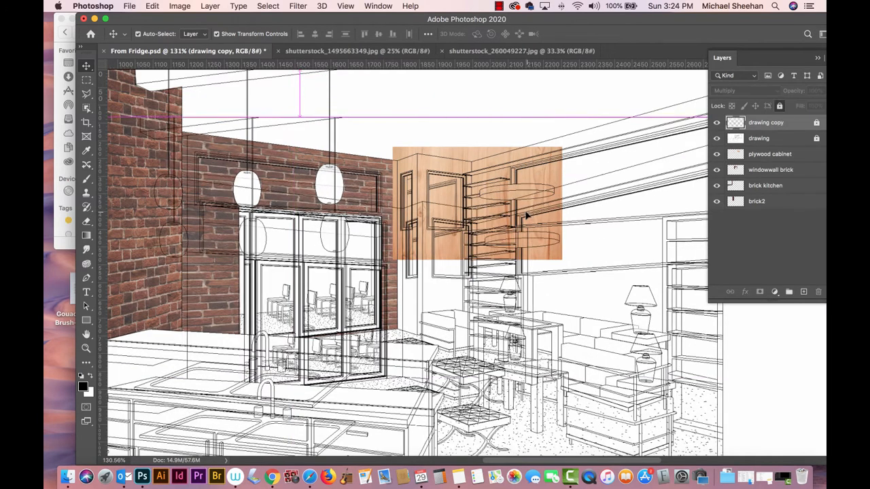
key("super+z")
Hide the drawing layer and duplicate the plywood cabinet texture straight downward, overlapping the original's lower part
left_click(716, 123)
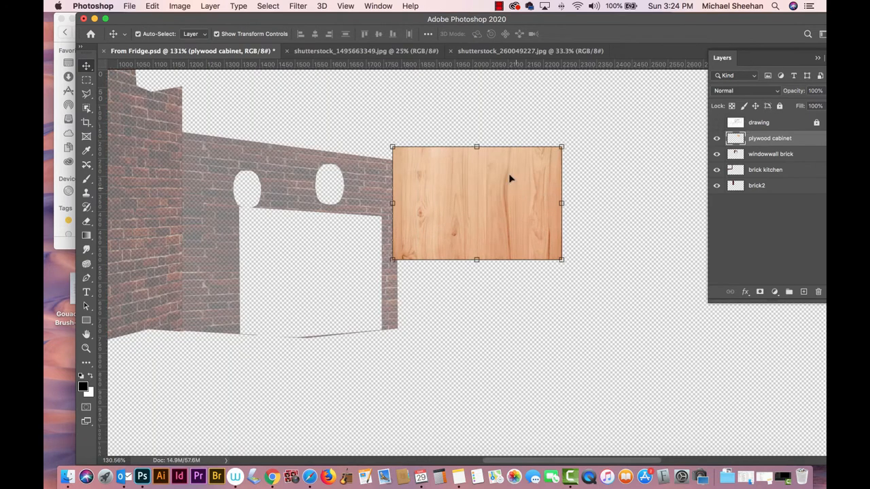
left_click_drag(514, 177, 518, 248)
left_click(594, 259)
left_click(538, 240)
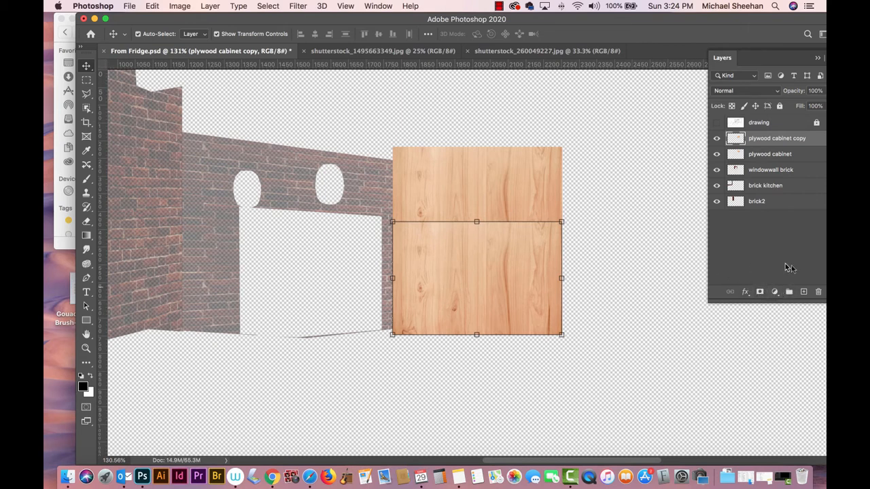
Blend the plywood copy's top edge into the original using a layer mask with a short vertical black-to-white gradient, and nudge the copy slightly upward
left_click(760, 292)
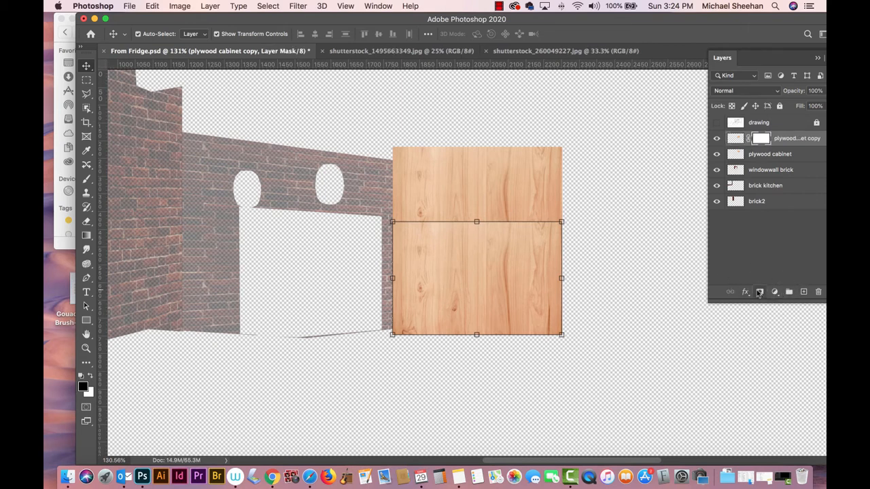
left_click(87, 237)
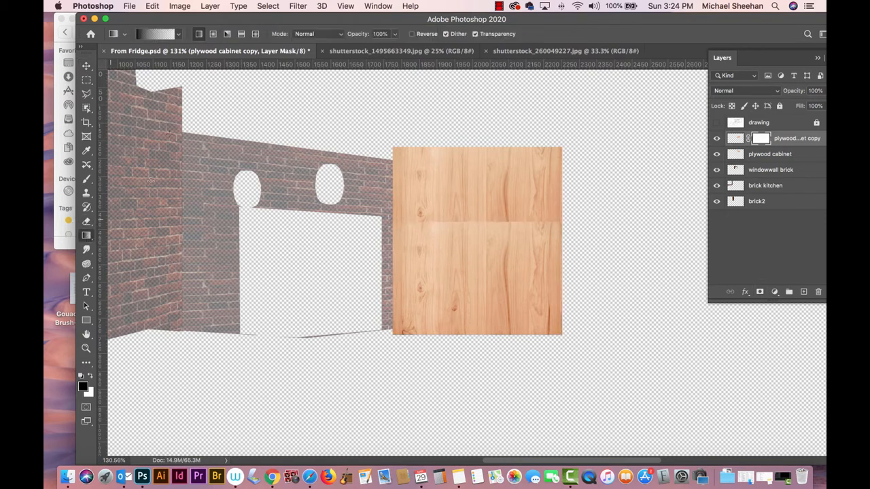
left_click(179, 35)
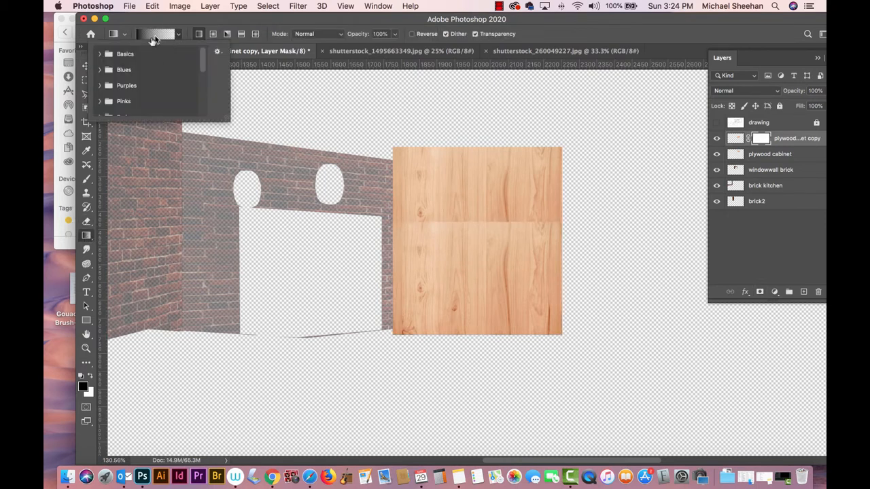
left_click(101, 54)
left_click(115, 69)
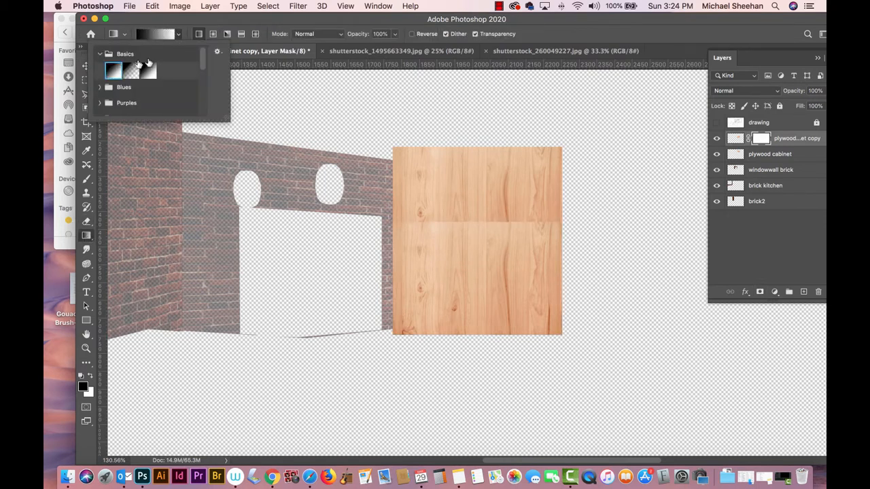
left_click(296, 109)
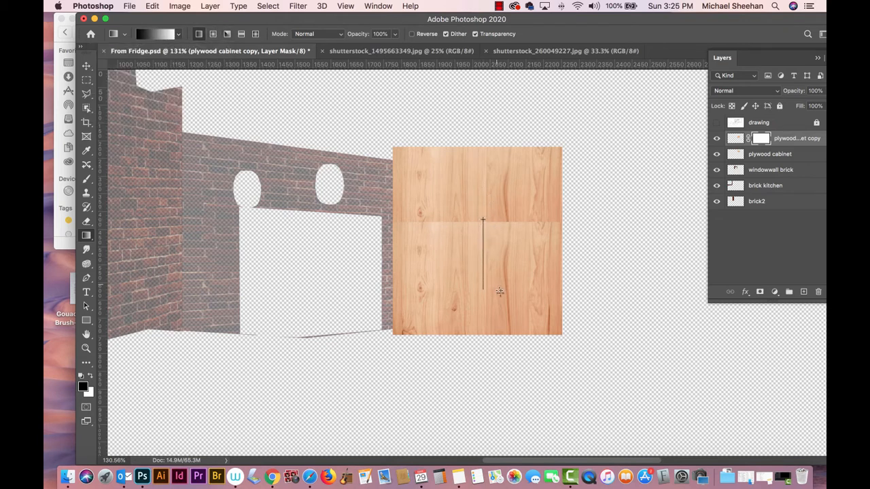
left_click_drag(499, 292, 502, 296)
key("ctrl+z")
left_click_drag(487, 219, 488, 239)
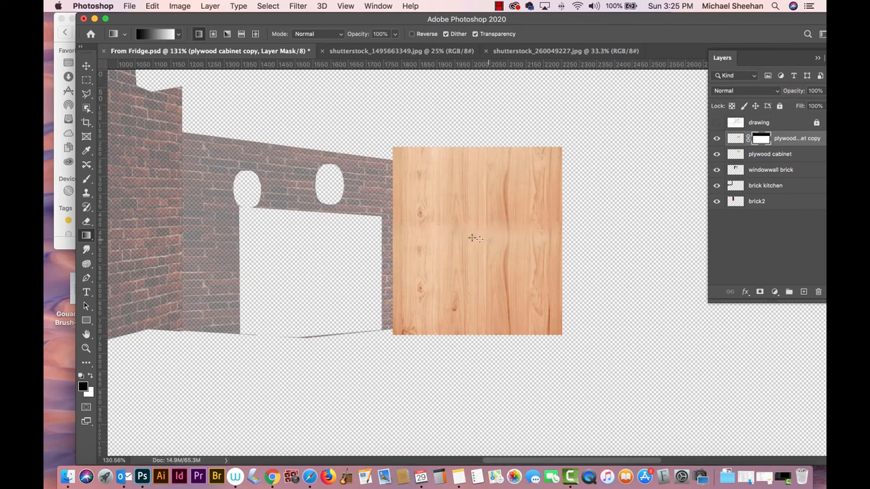
left_click(86, 66)
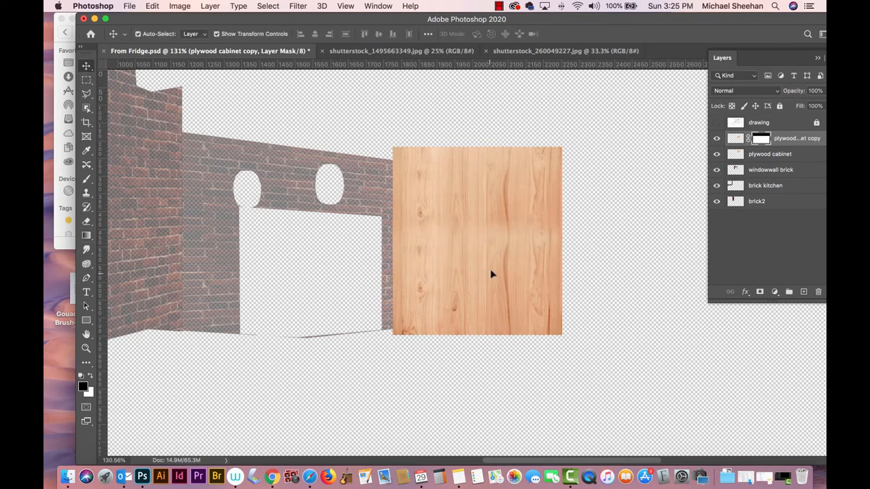
mouse_move(490, 272)
left_mouse_down()
mouse_move(491, 258)
mouse_move(489, 270)
left_mouse_up()
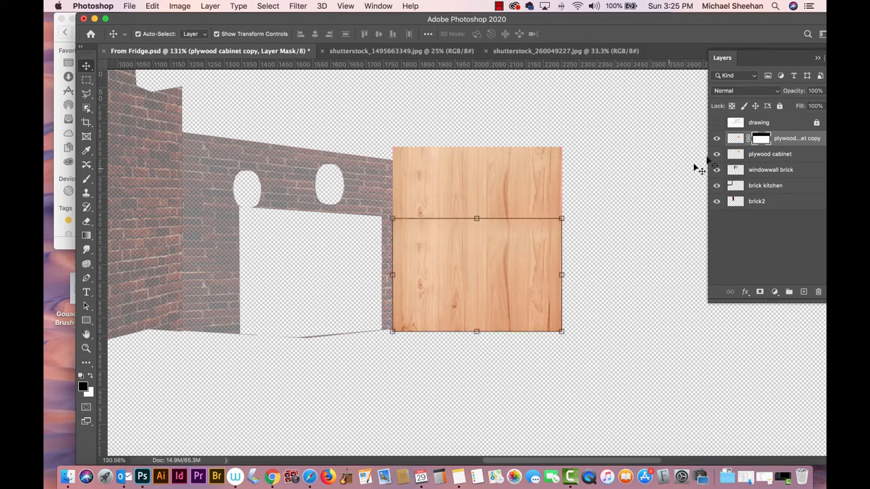
Merge the plywood cabinet layer and its masked copy into a single layer, and show the drawing layer again
left_click(736, 140)
left_click(737, 155, "shift")
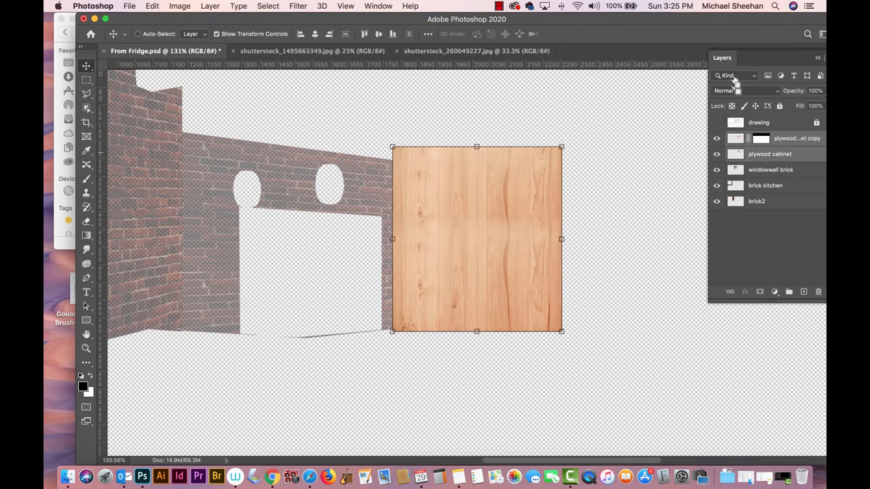
double_click(710, 19)
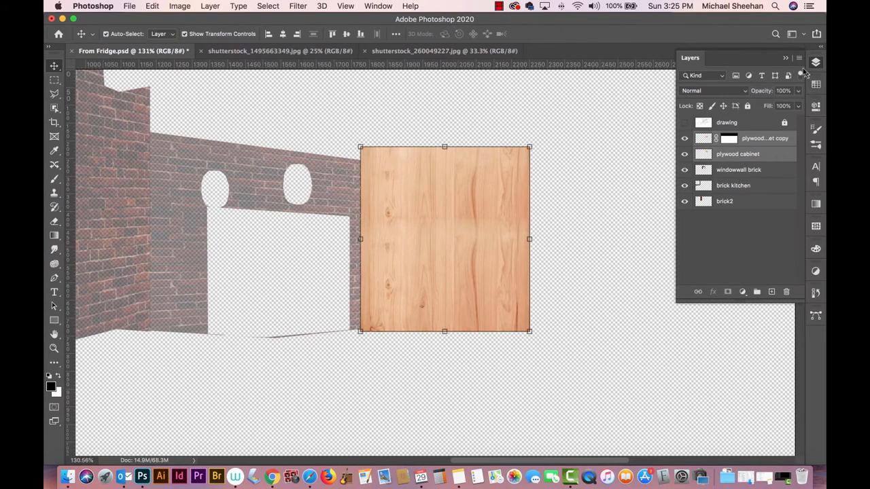
left_click(798, 59)
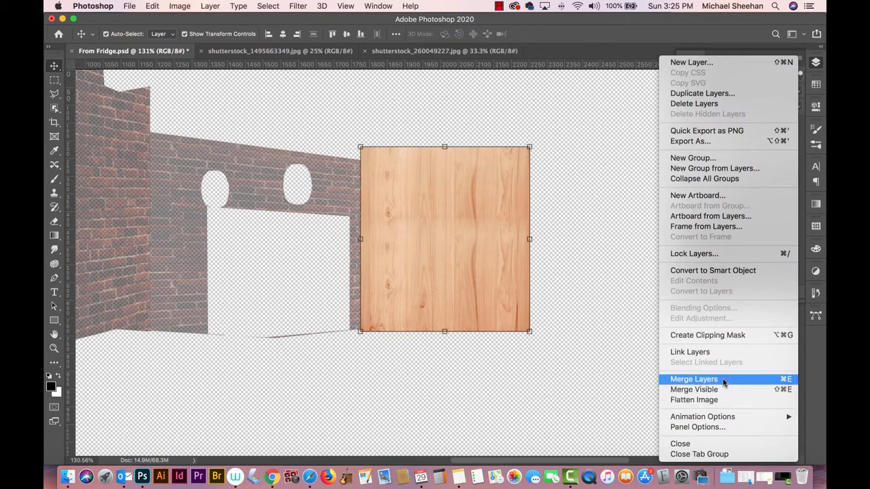
left_click(701, 381)
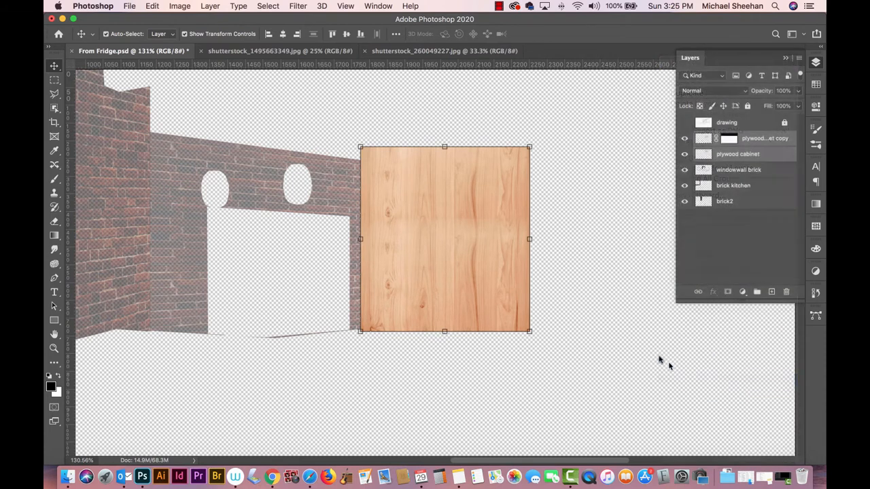
left_click(594, 191)
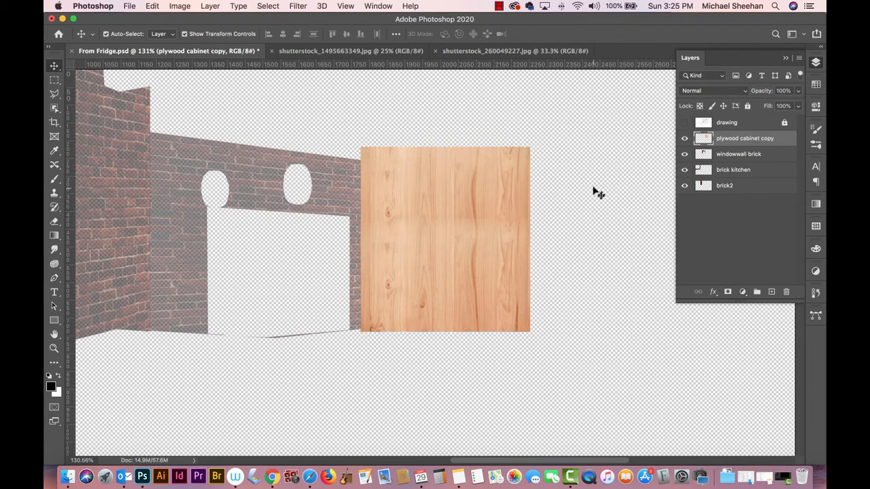
left_click(685, 123)
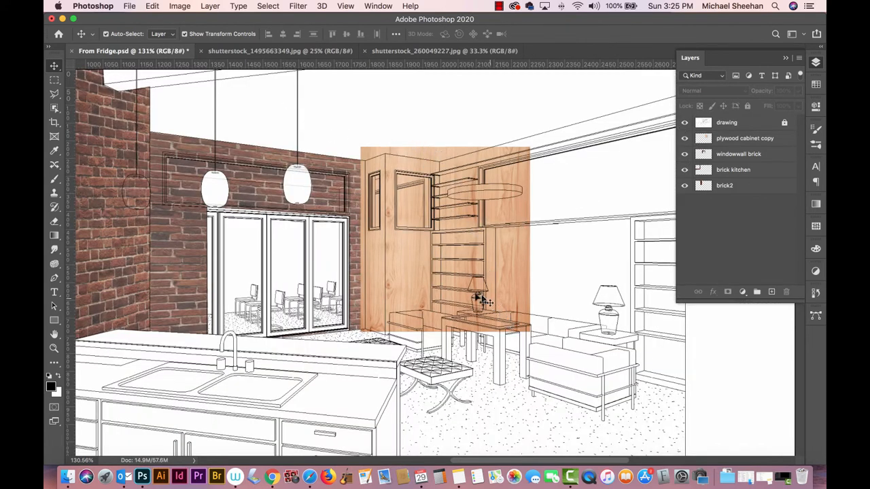
Outline the corner cabinet wall with a polygonal lasso selection, following its top edges, shelving side, sofa edge and floor line
left_click(55, 93)
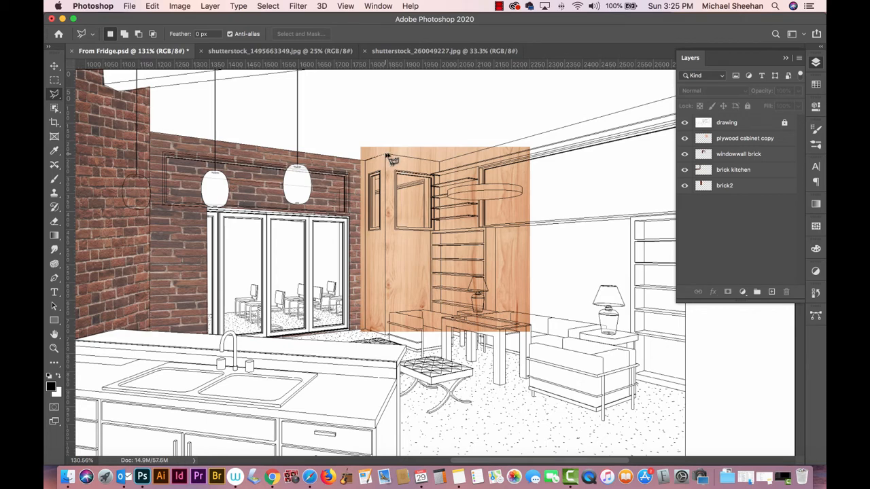
left_click(439, 165)
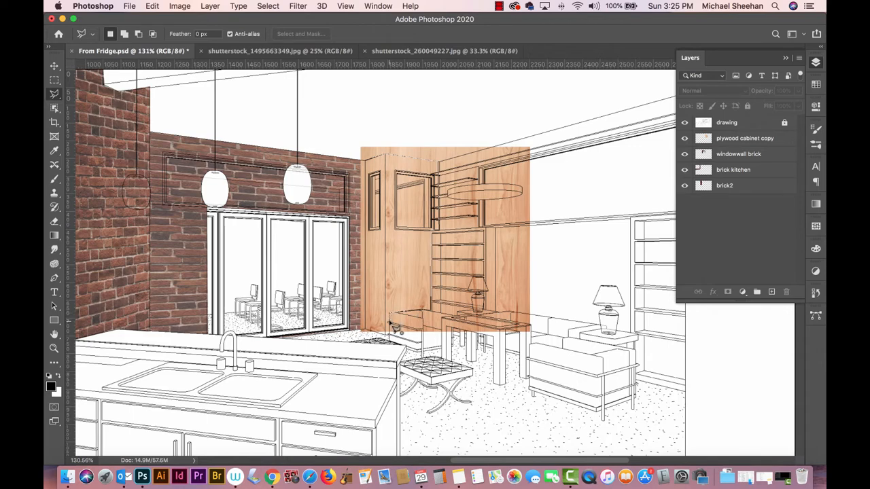
scroll(397, 328, "up", 5)
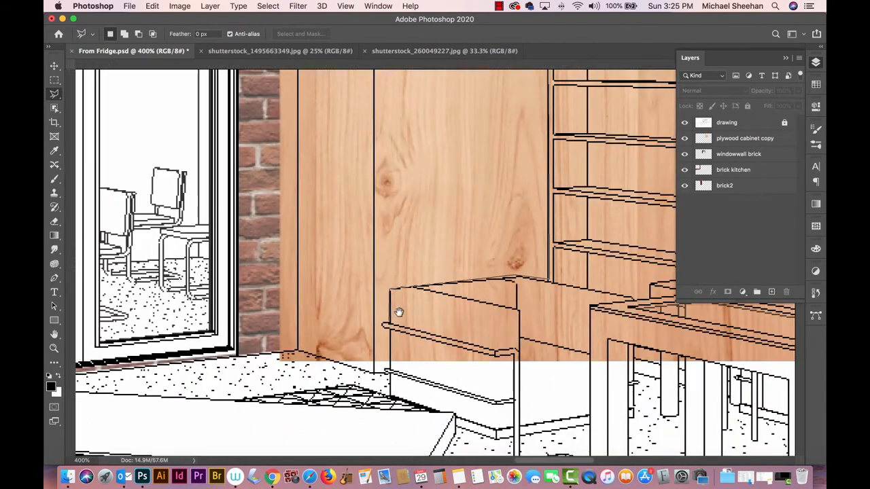
left_click_drag(399, 312, 389, 270)
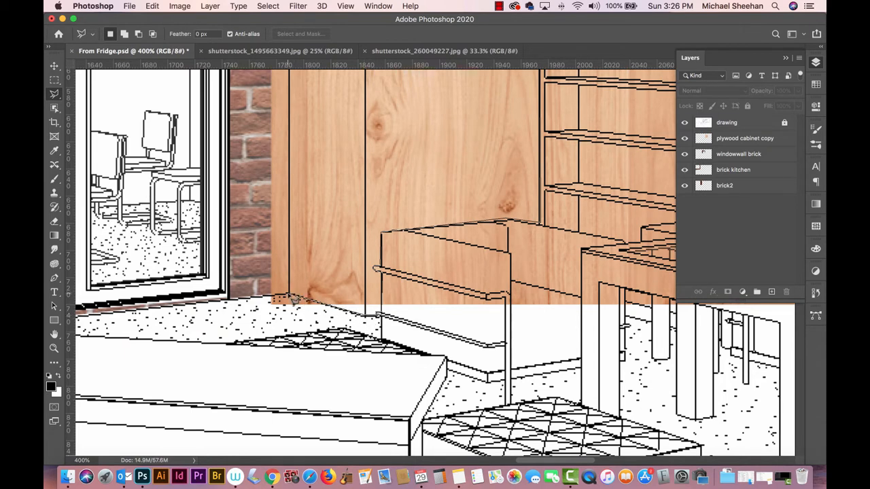
scroll(307, 315, "up", 6)
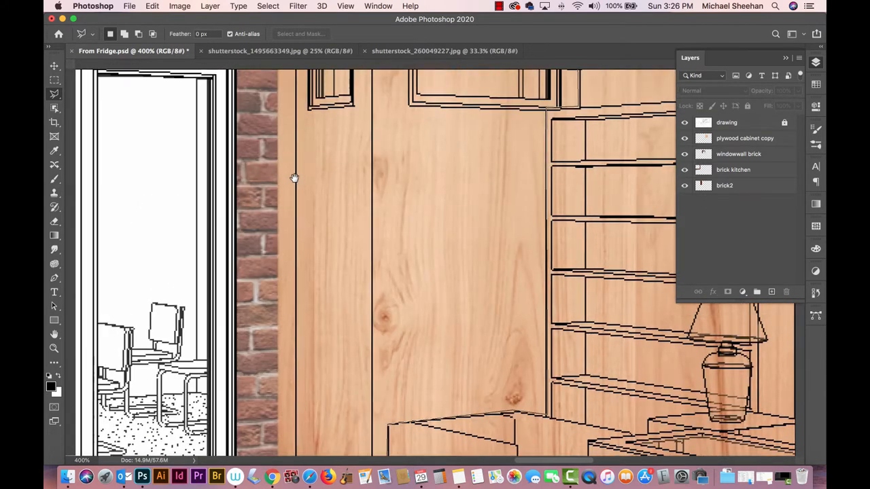
scroll(299, 163, "up", 8)
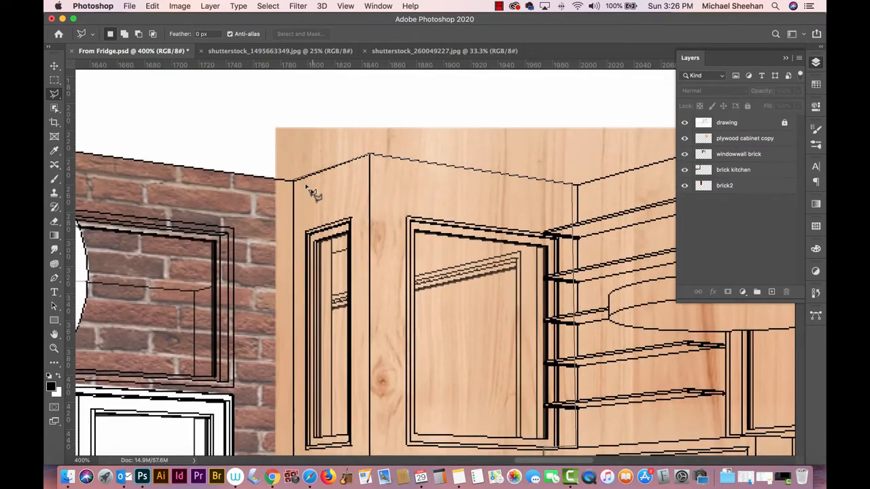
left_click(297, 186)
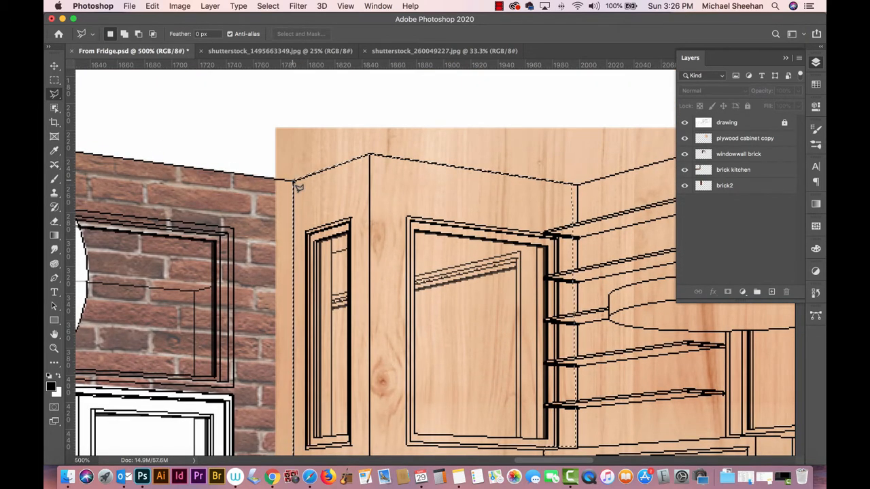
Save the cabinet wall selection as a new channel named "cab", save the document, and deselect
left_click(268, 5)
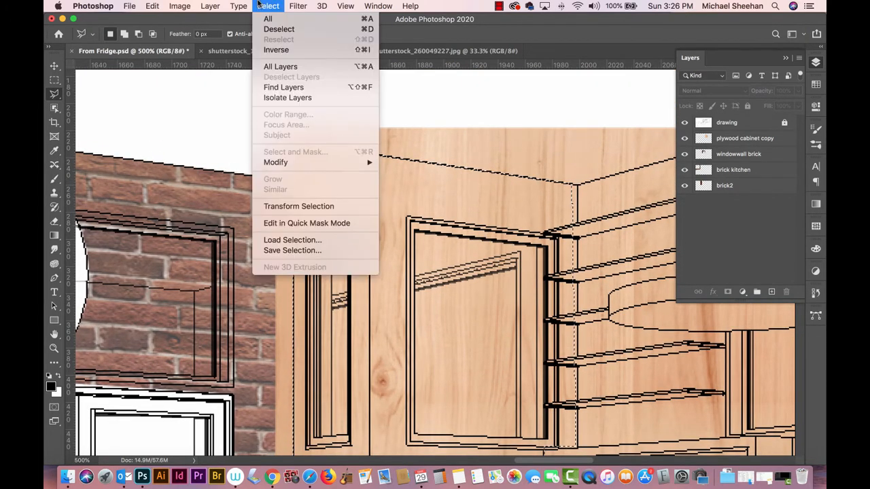
left_click(310, 251)
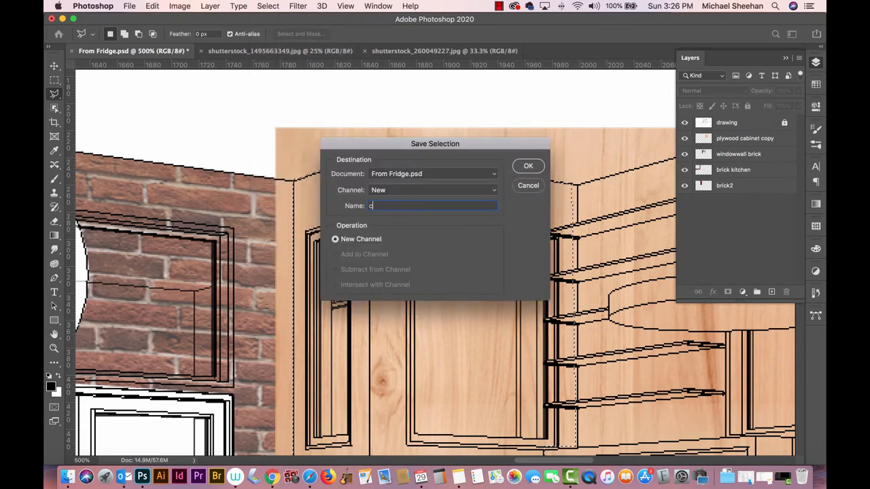
type("cab")
key("Return")
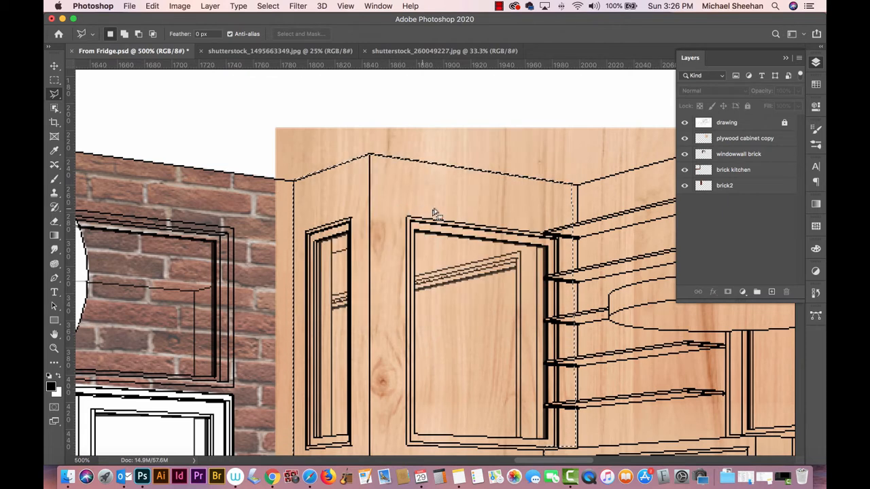
key("super+s")
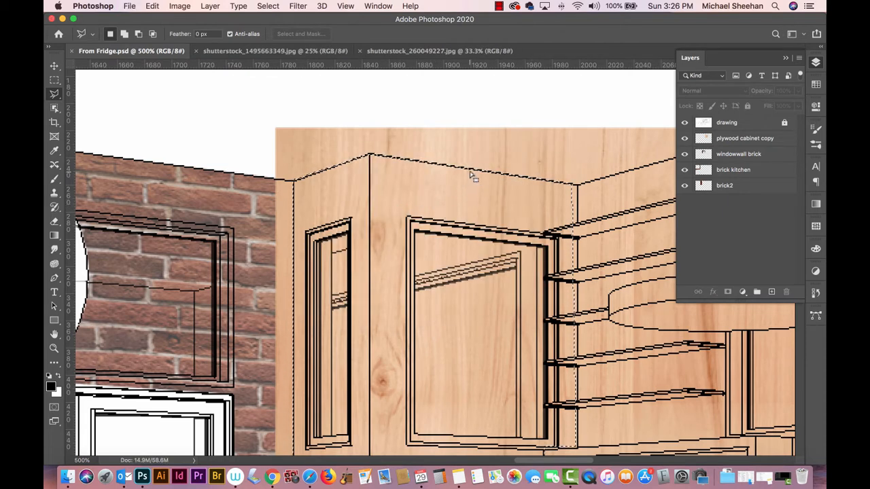
key("super+d")
Make the merged plywood layer active and load the saved "cab" selection
left_click(55, 66)
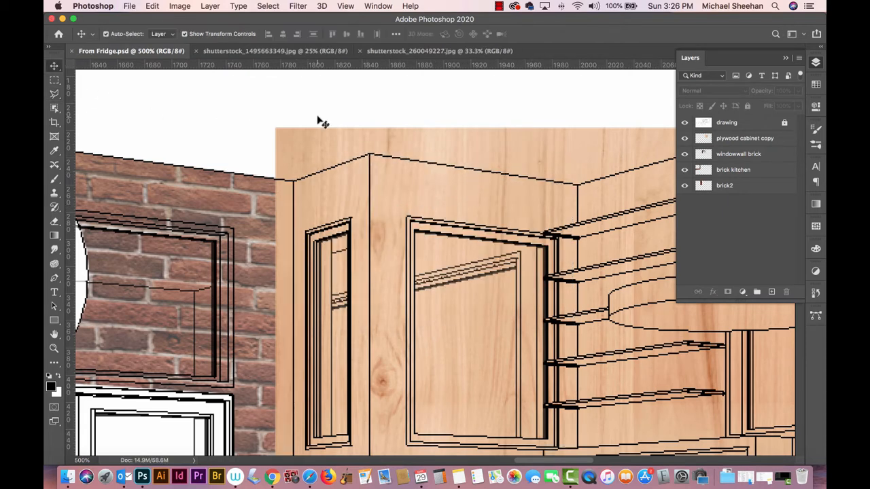
key("super+minus")
key("super+minus")
key("super+minus")
scroll(396, 151, "down", 5)
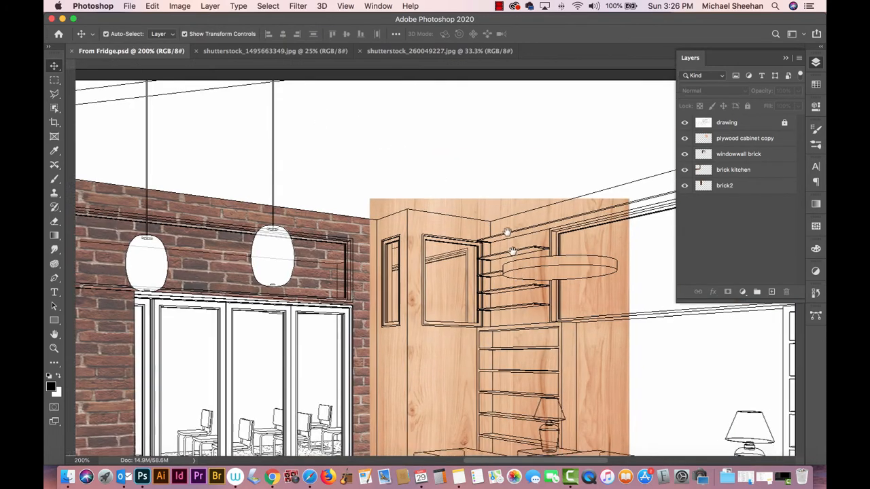
left_click_drag(487, 193, 488, 203)
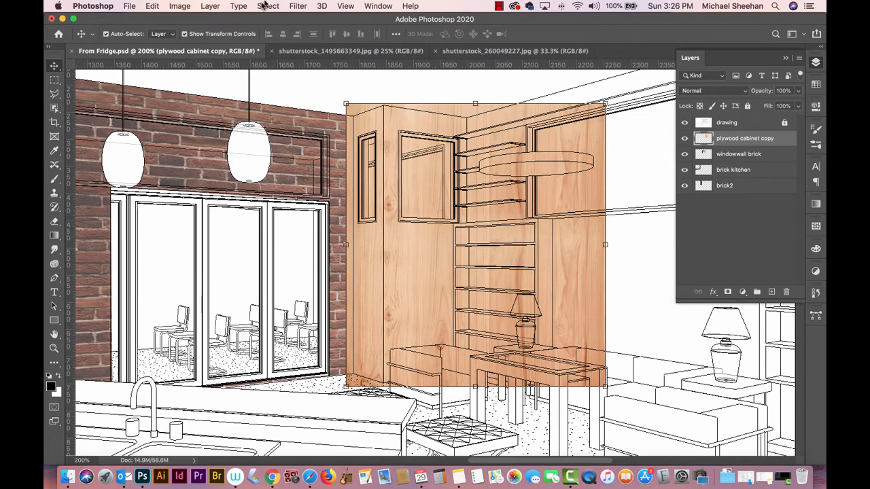
left_click(267, 6)
left_click(287, 239)
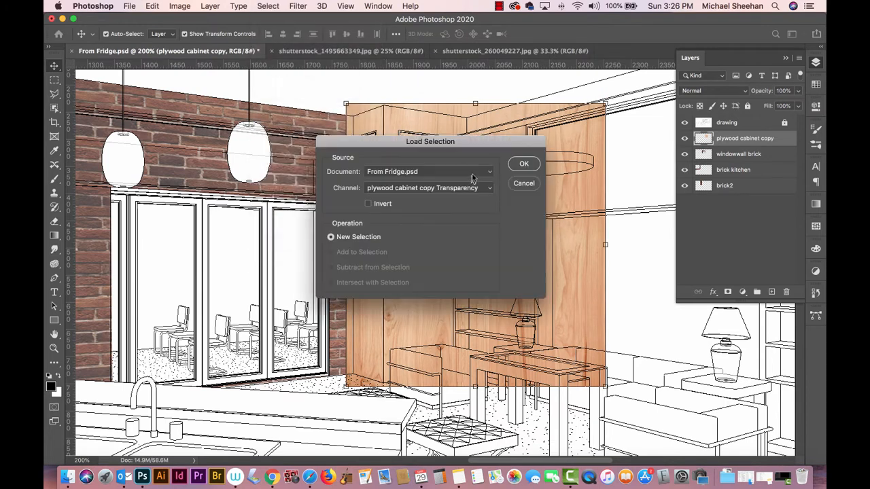
left_click(435, 191)
left_click(426, 255)
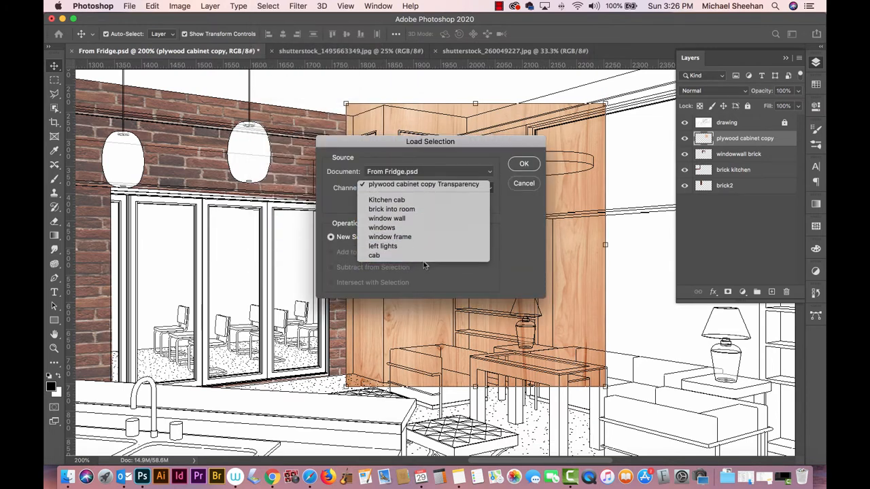
left_click(531, 164)
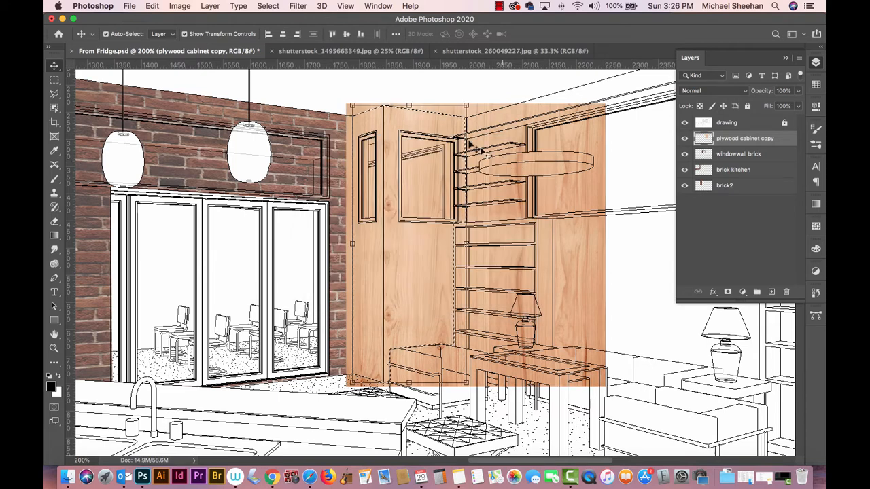
Invert the selection, delete the plywood outside the cabinet wall, deselect, and save the document
left_click(260, 5)
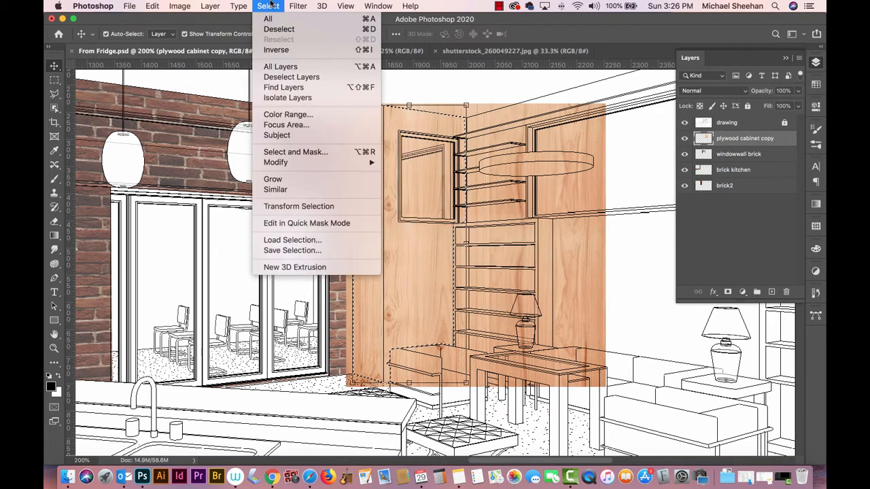
left_click(284, 52)
key("Delete")
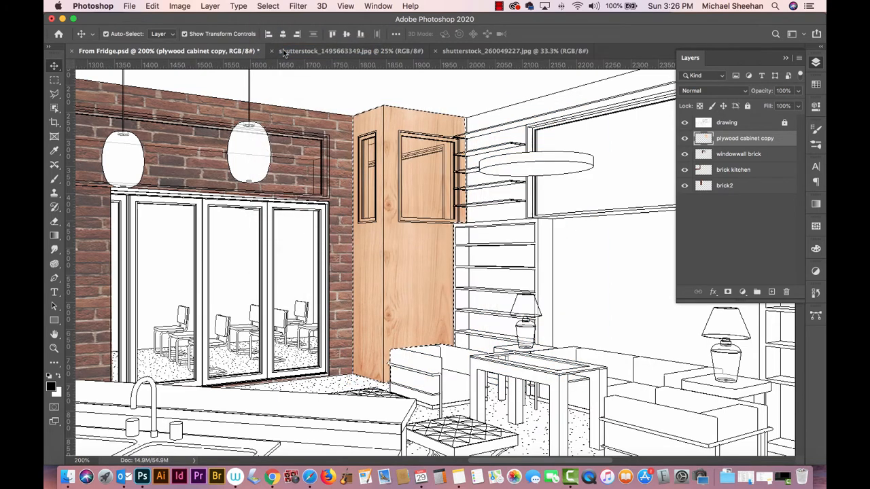
key("super+d")
key("super+s")
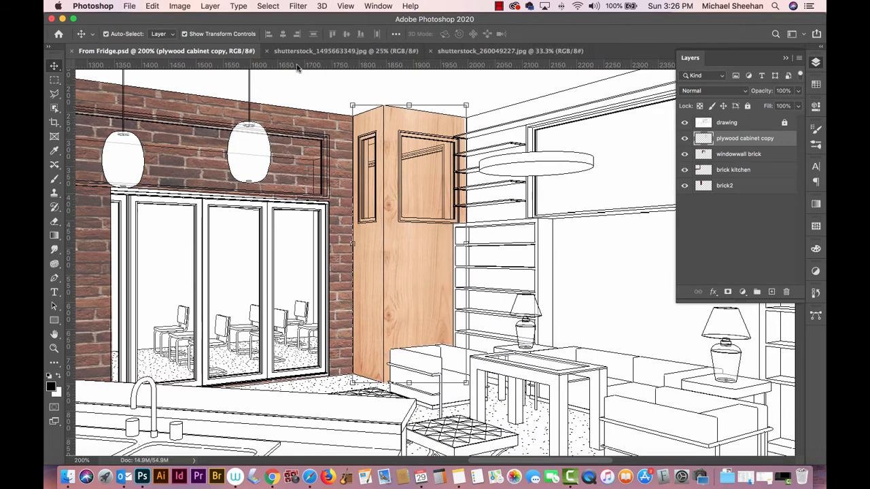
left_click(495, 107)
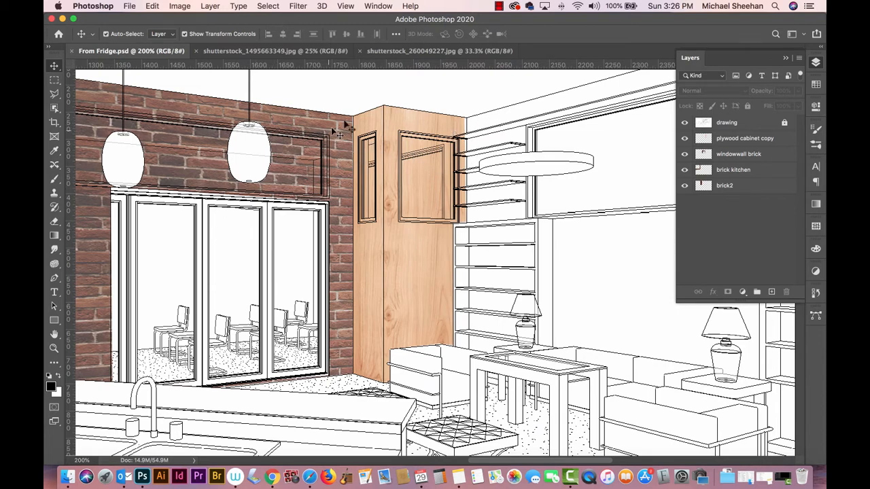
left_click(400, 140)
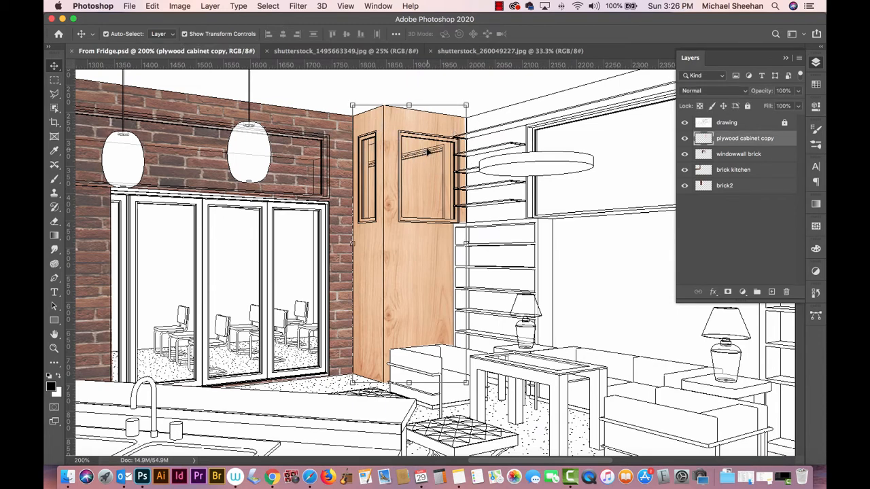
key("super+minus")
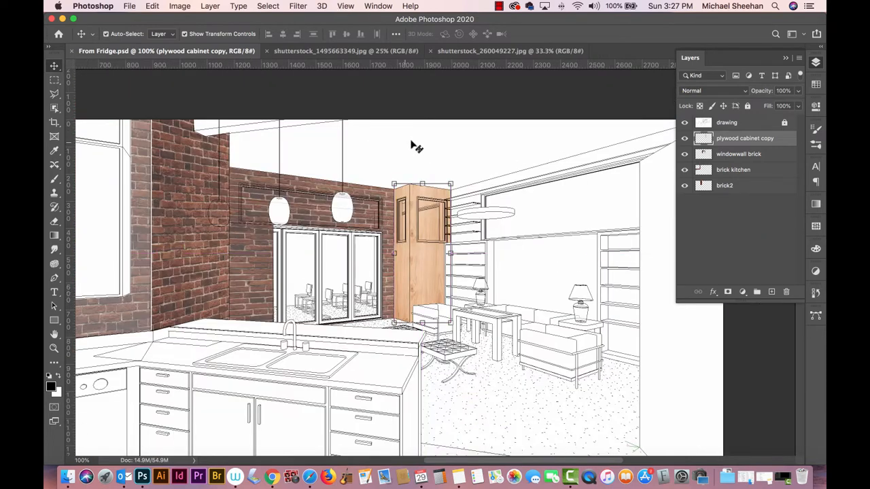
left_click(421, 140)
left_click_drag(493, 235, 526, 180)
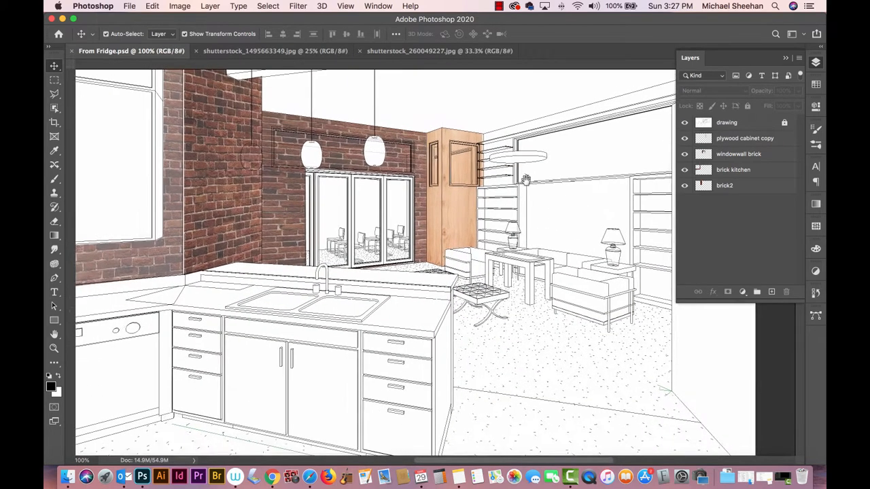
key("super+r")
key("super+minus")
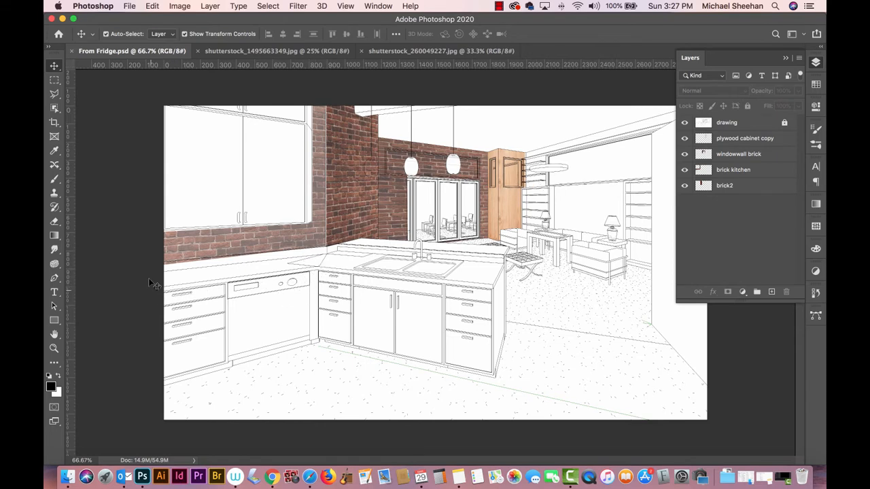
Outline the kitchen countertop with a polygonal lasso selection, from the left canvas edge around the sink counter and back along the front edge
key("super+plus")
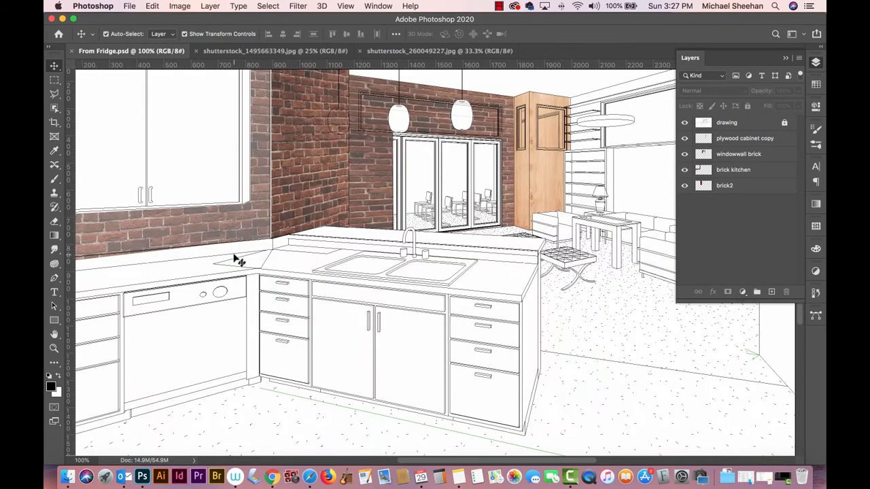
left_click_drag(279, 272, 392, 252)
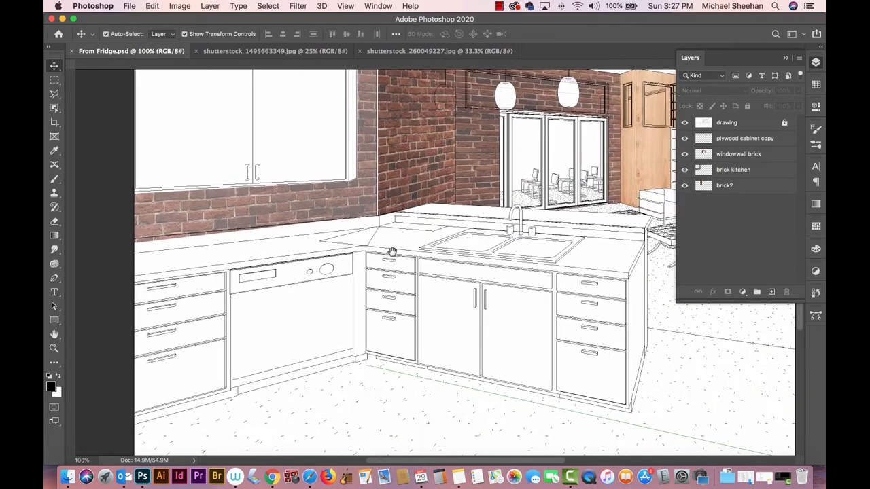
left_click(55, 93)
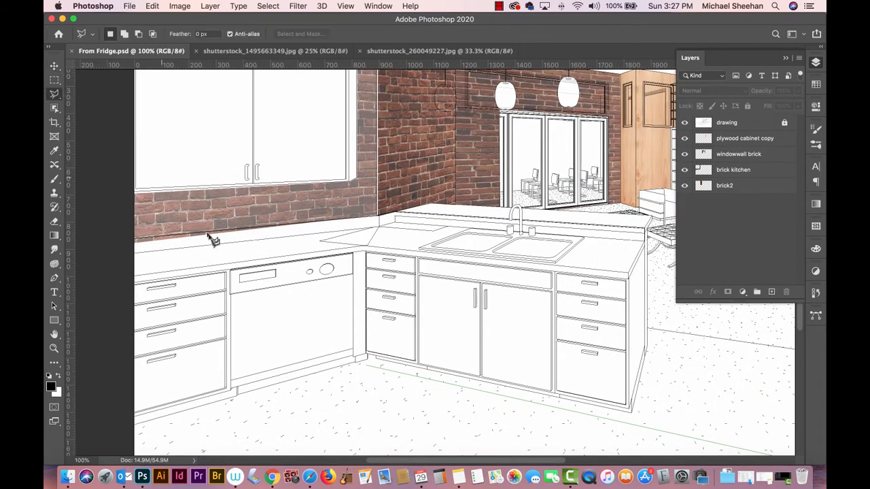
left_click(135, 253)
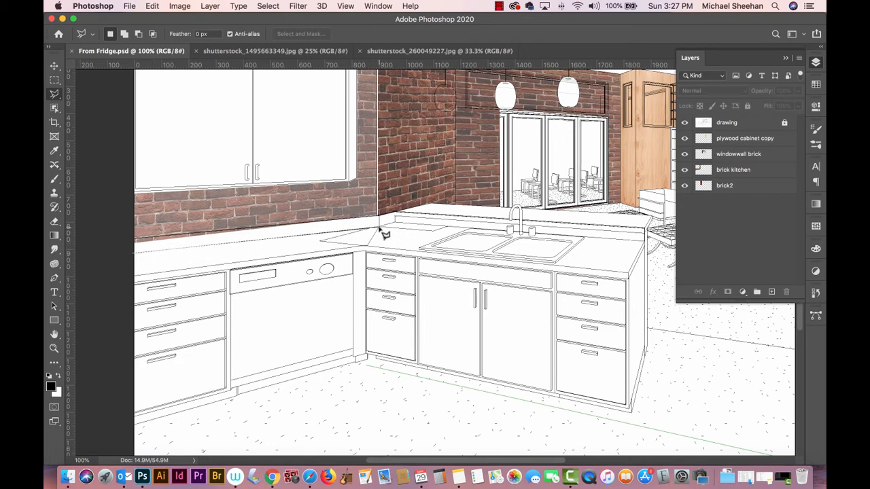
left_click(379, 228)
left_click(395, 223)
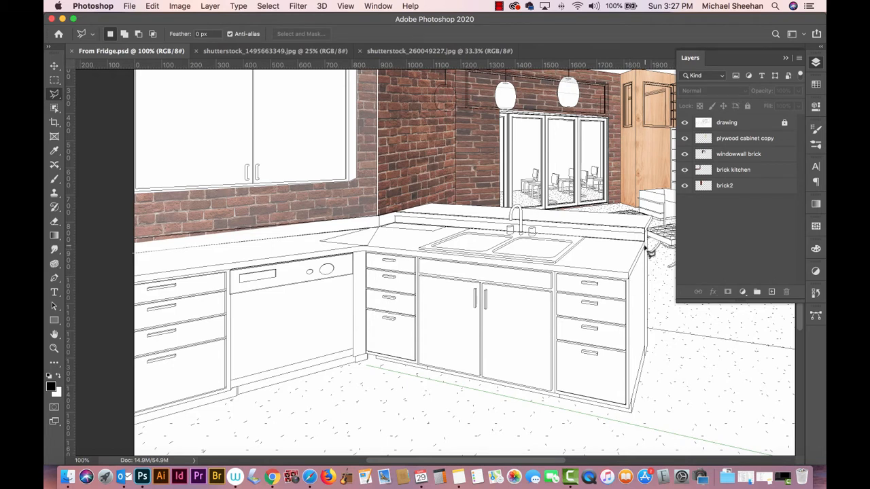
left_click(628, 279)
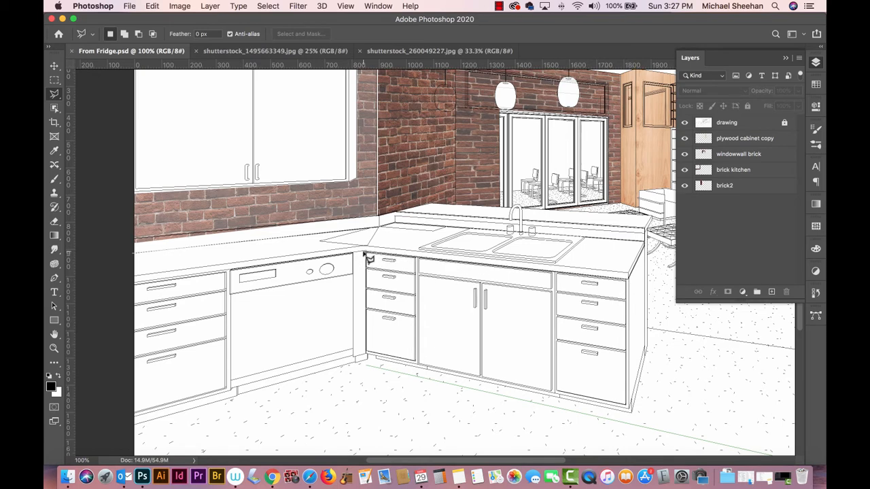
left_click_drag(356, 263, 509, 225)
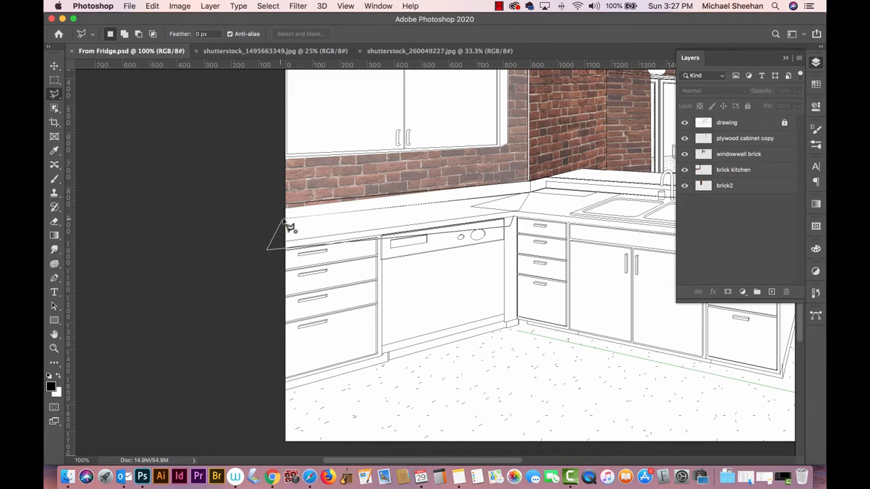
left_click(289, 225)
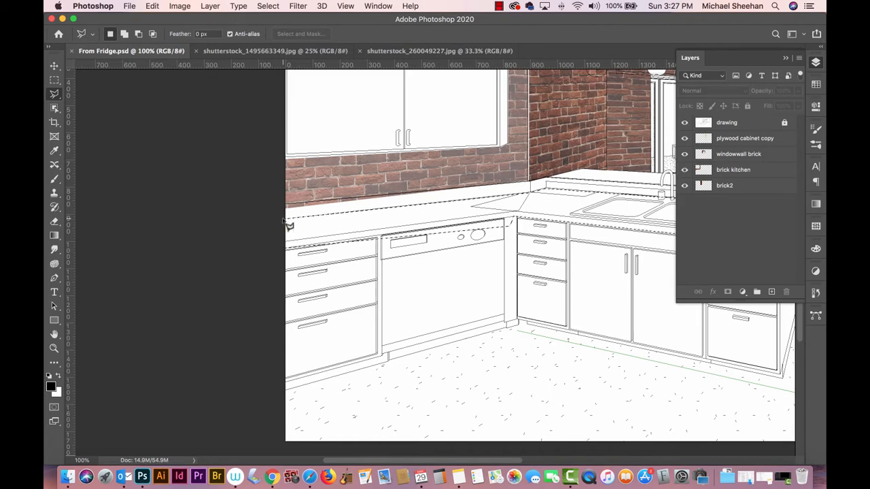
Save the countertop outline selection
left_click(268, 6)
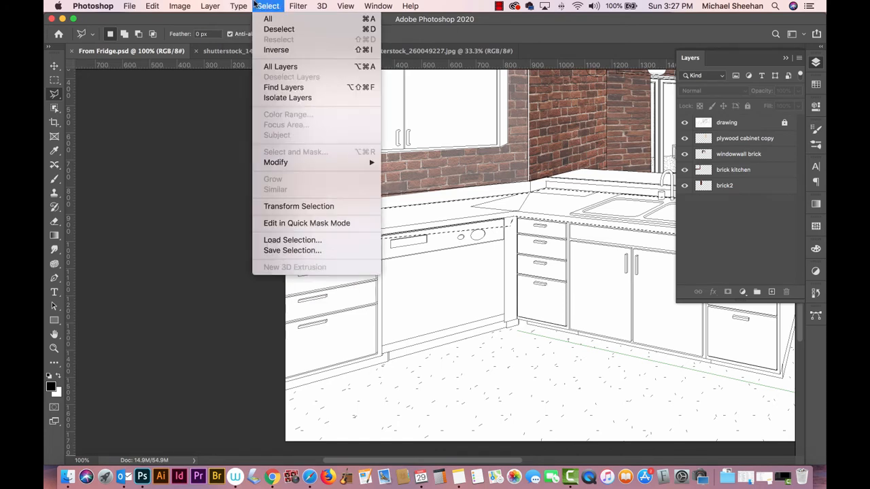
Save the current countertop selection as a new channel named counter in From Fridge.psd
mouse_move(303, 4)
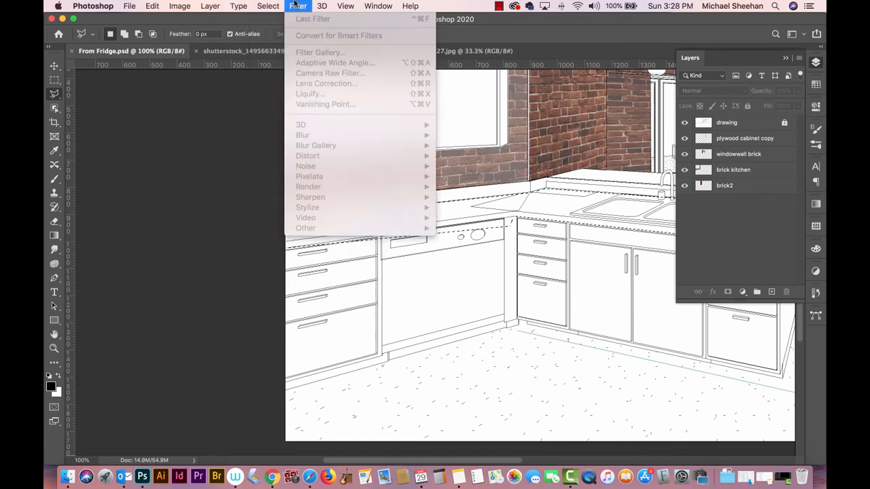
mouse_move(189, 6)
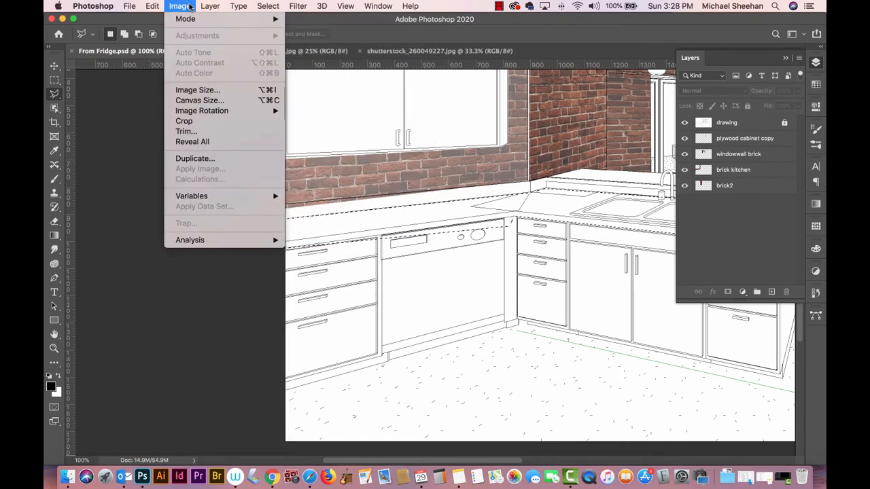
mouse_move(267, 6)
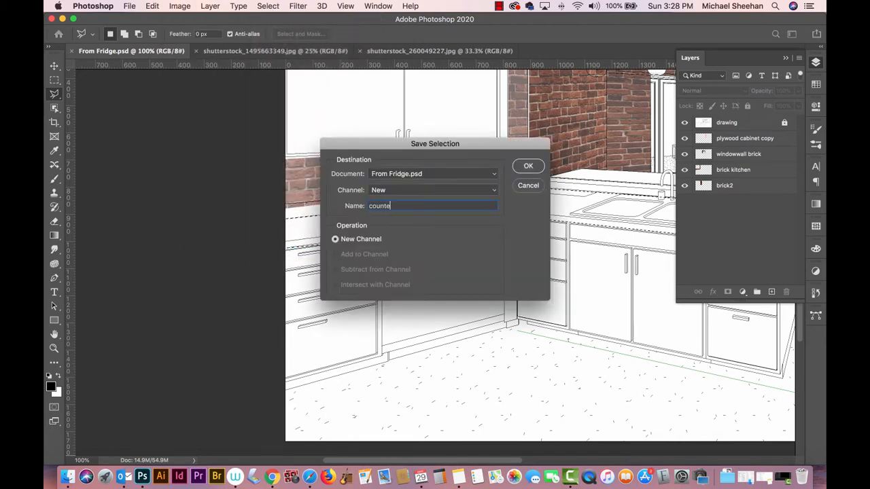
key("Return")
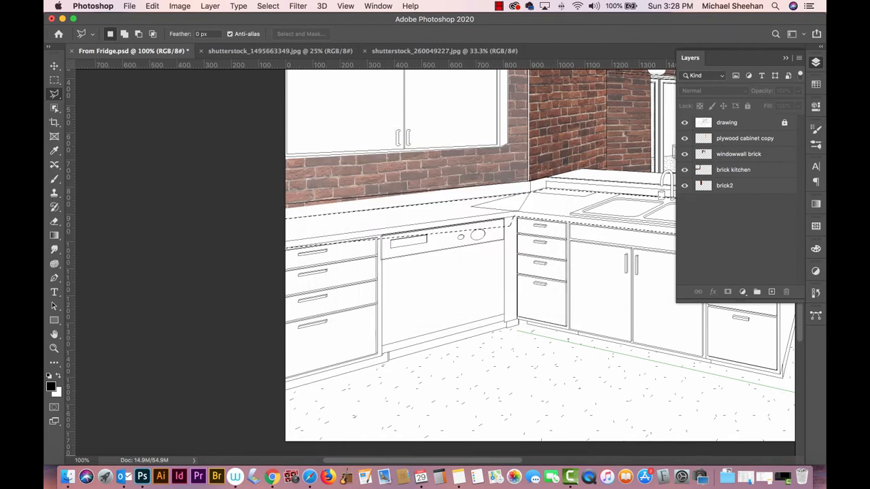
Set the foreground colour to a very dark gray from the Grayscale swatches
left_click(817, 85)
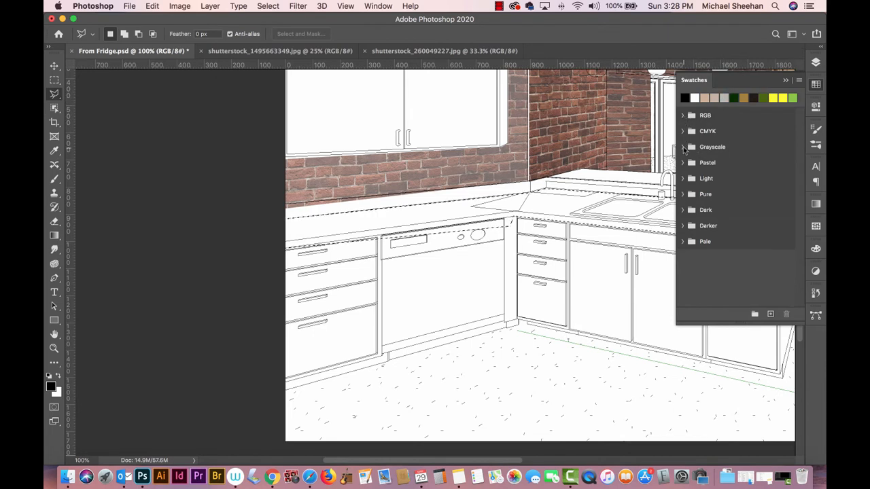
left_click(683, 147)
left_click(751, 169)
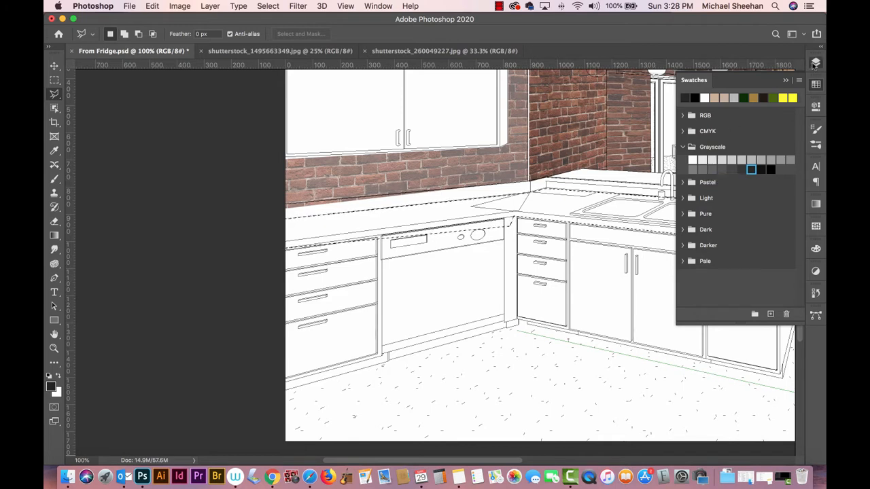
Create a layer named counter above plywood cabinet copy, fill the countertop selection with the dark gray and deselect
left_click(814, 63)
left_click(742, 143)
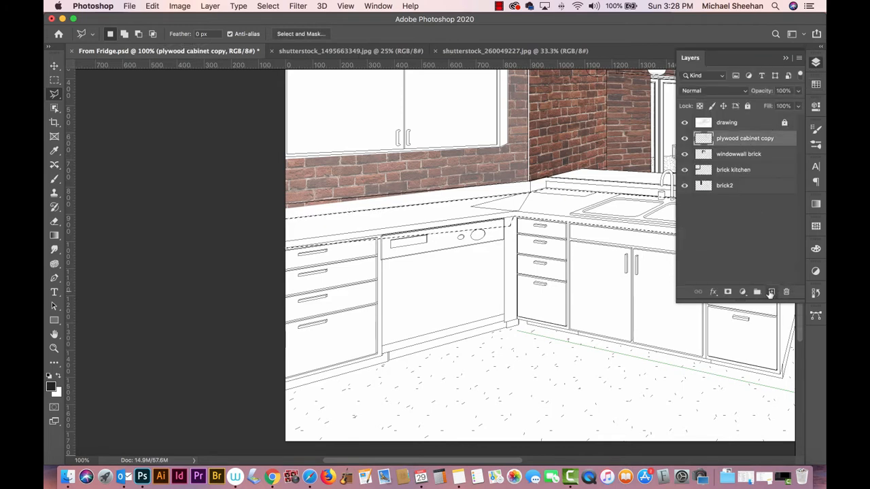
left_click(770, 291)
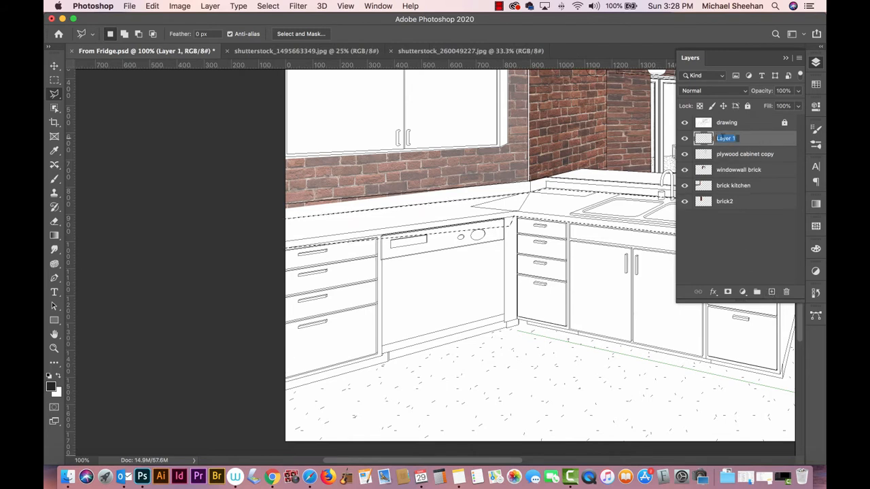
type("counter")
key("Return")
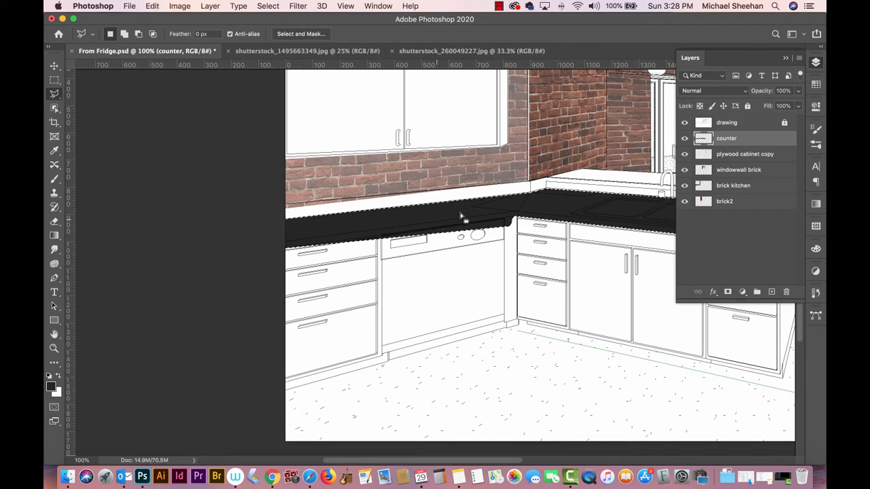
key("super+d")
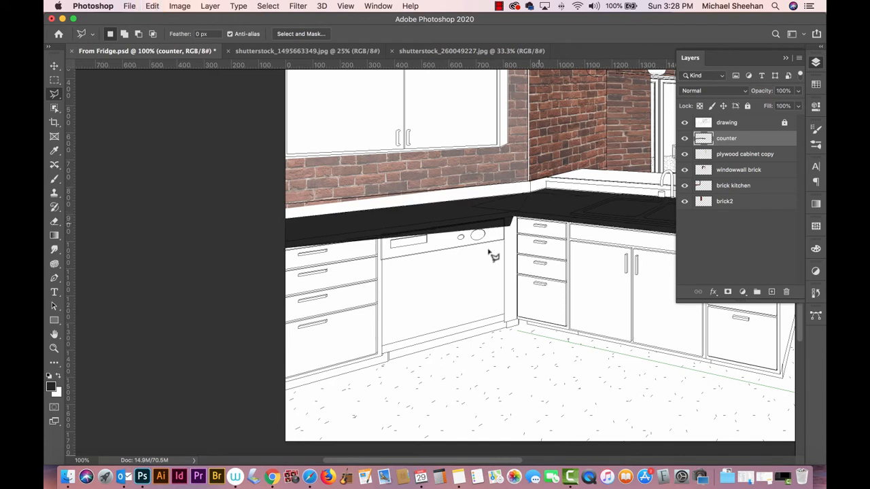
Select the excess fill below the front edge of the dishwasher-side counter with the Polygonal Lasso, delete it and deselect
left_click(54, 349)
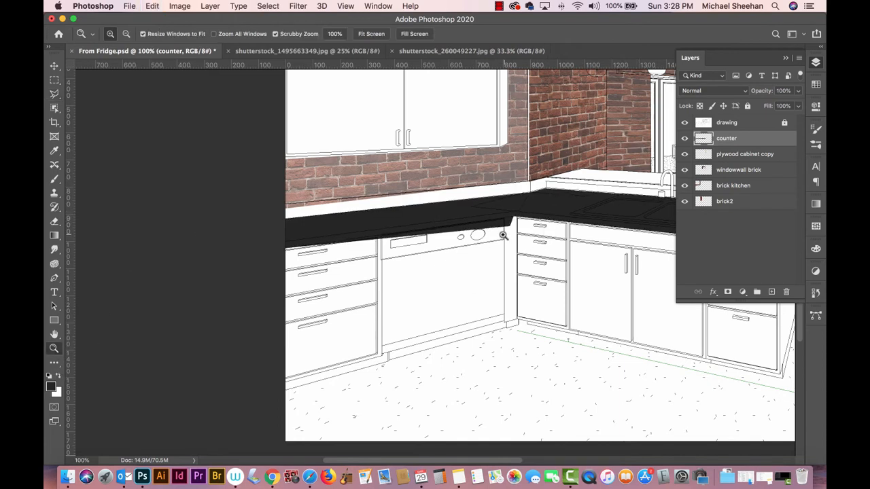
left_click_drag(503, 236, 526, 259)
left_click(55, 94)
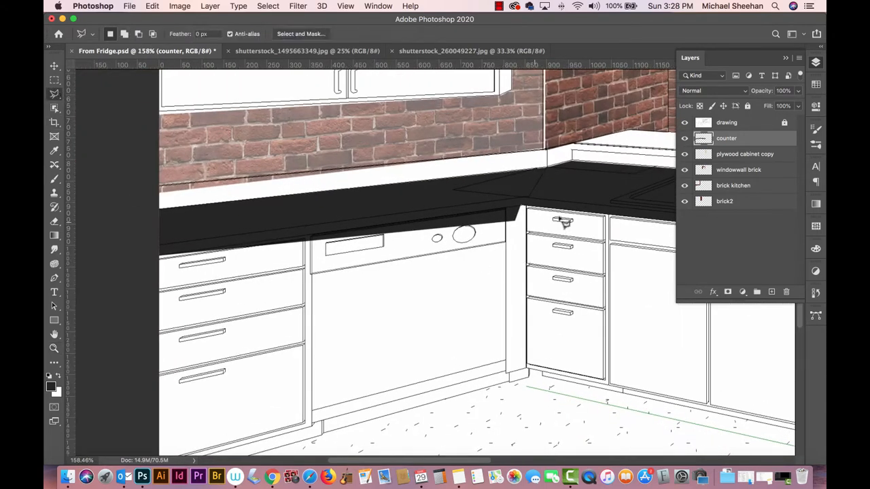
left_click(522, 206)
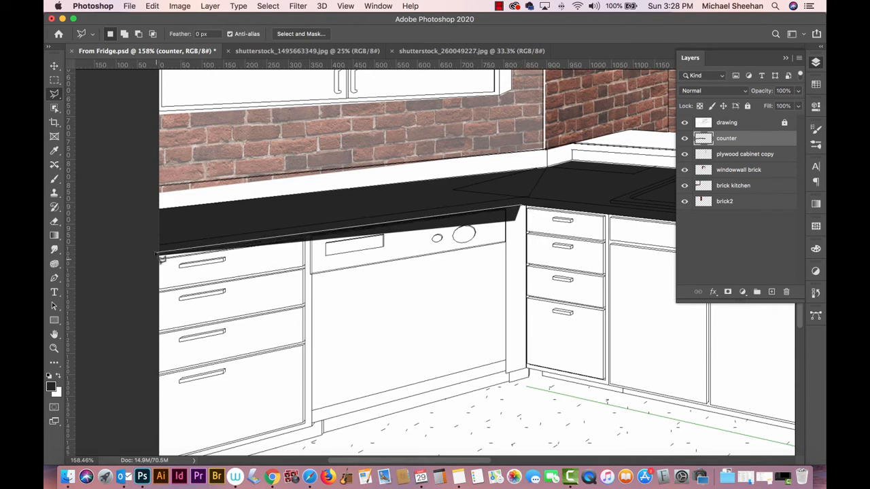
left_click(146, 259)
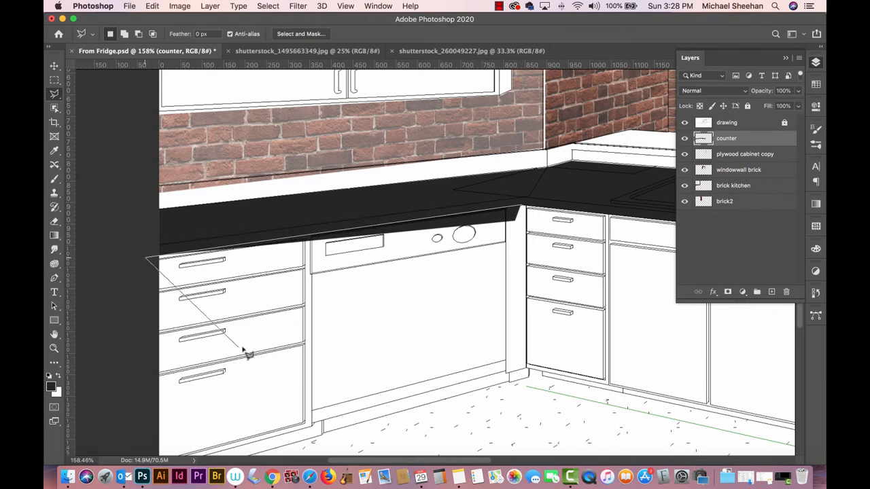
left_click(266, 347)
left_click(462, 336)
left_click(531, 273)
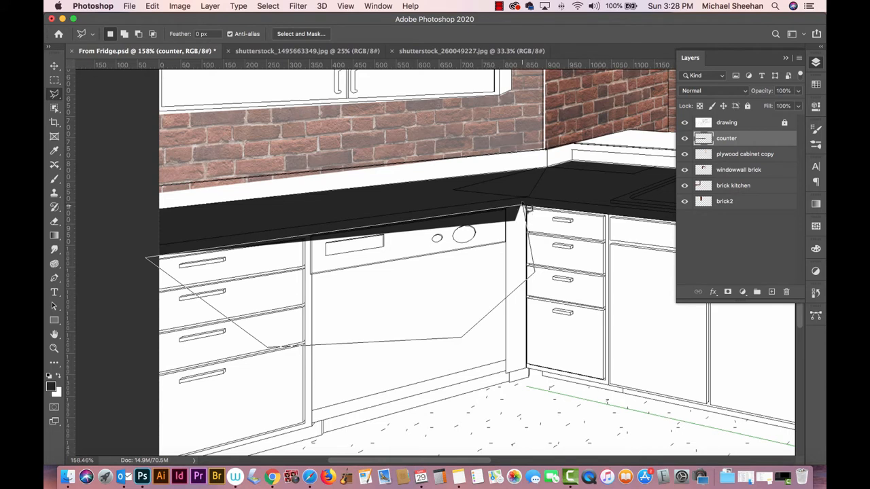
left_click(523, 208)
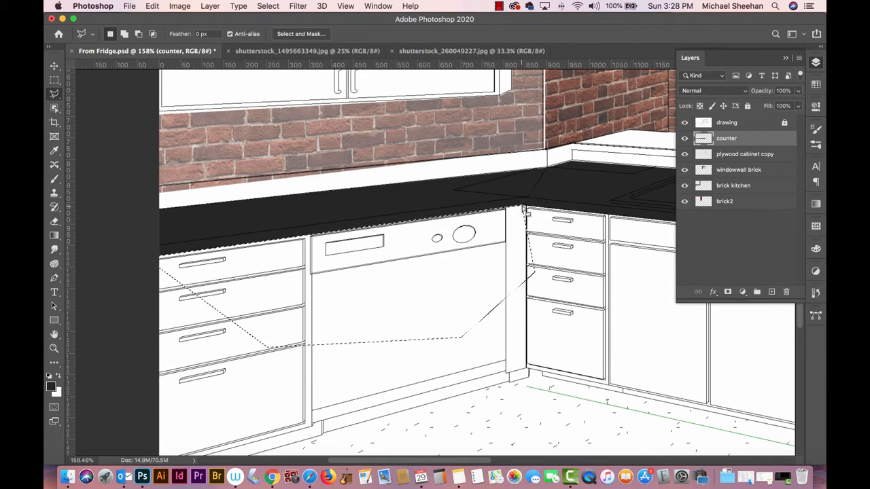
key("super+d")
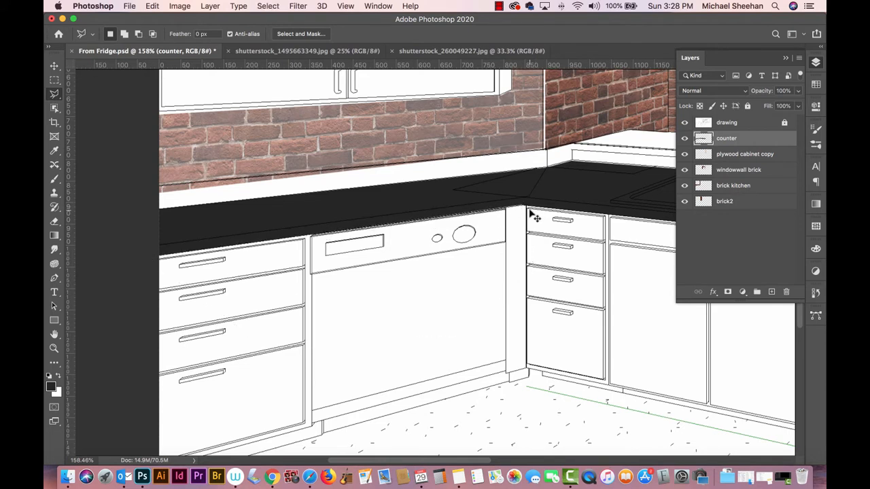
Lighten the counter layer with Levels by raising the midtone input to about 1.36, and save the document
key("super+1")
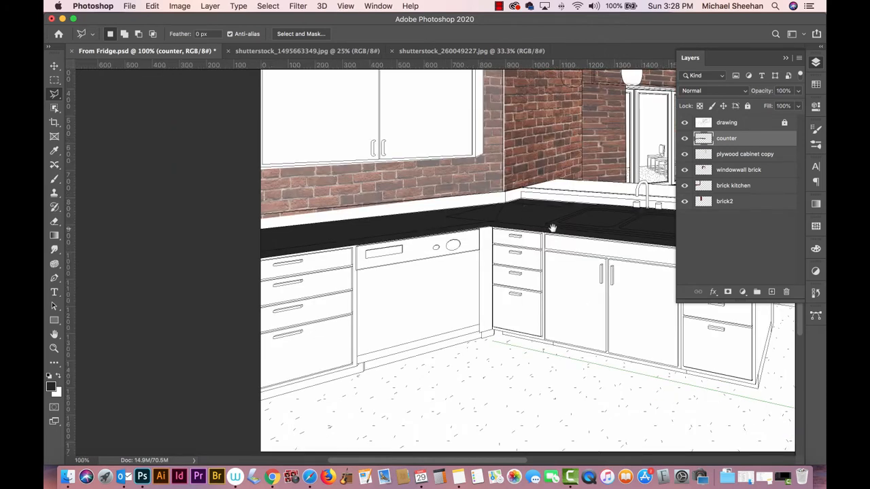
mouse_move(554, 228)
left_mouse_down()
mouse_move(398, 187)
mouse_move(417, 195)
left_mouse_up()
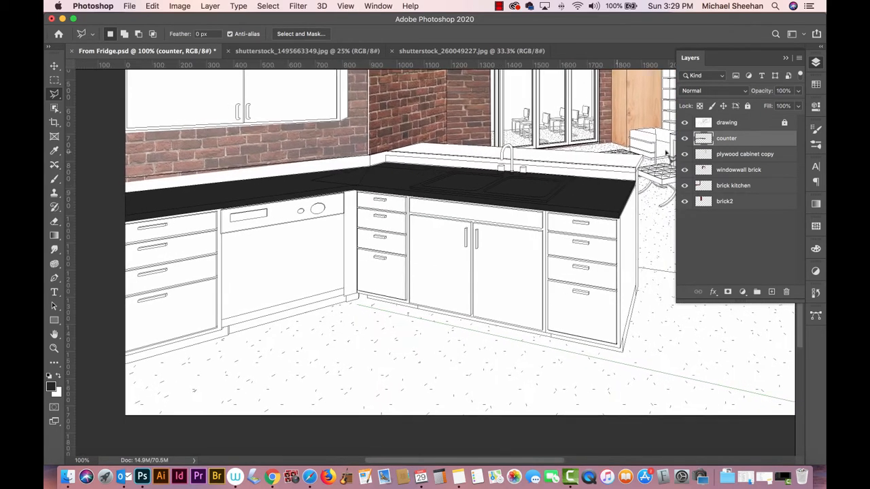
key("super+l")
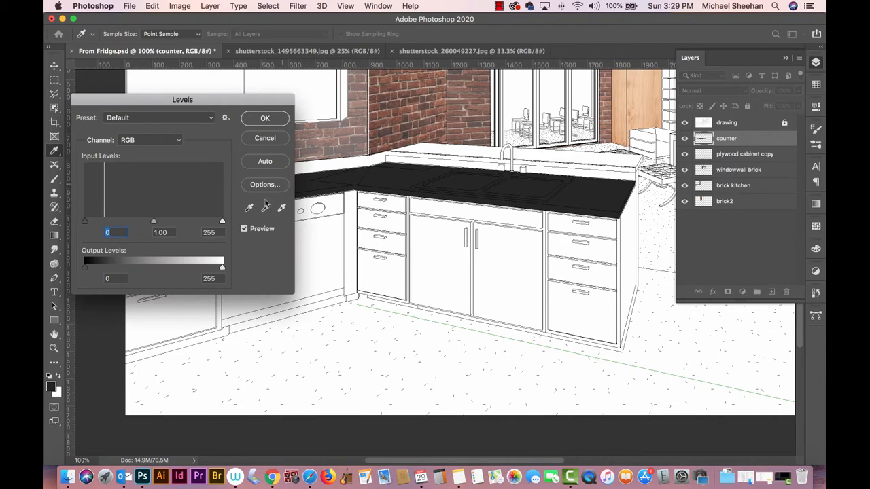
left_click_drag(154, 224, 135, 223)
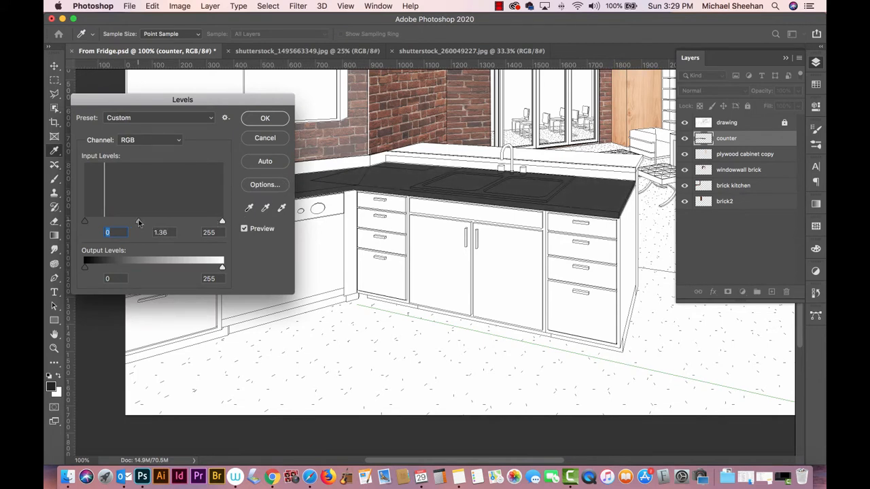
key("Tab")
left_click(266, 119)
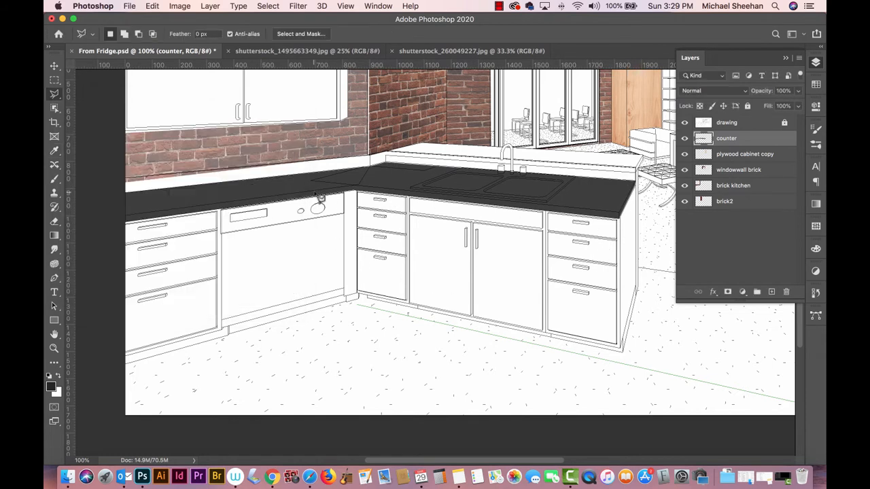
key("super+s")
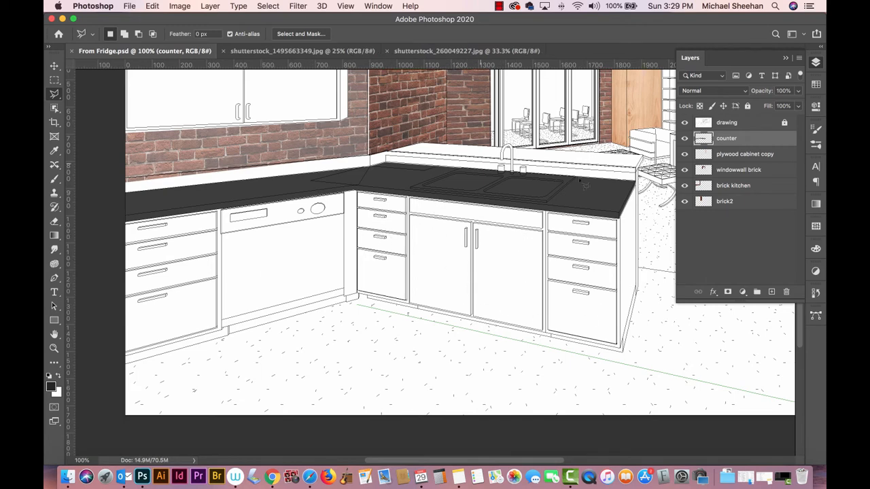
Copy the whole wood texture from shutterstock_260049227.jpg and return to From Fridge.psd
left_click_drag(577, 184, 549, 181)
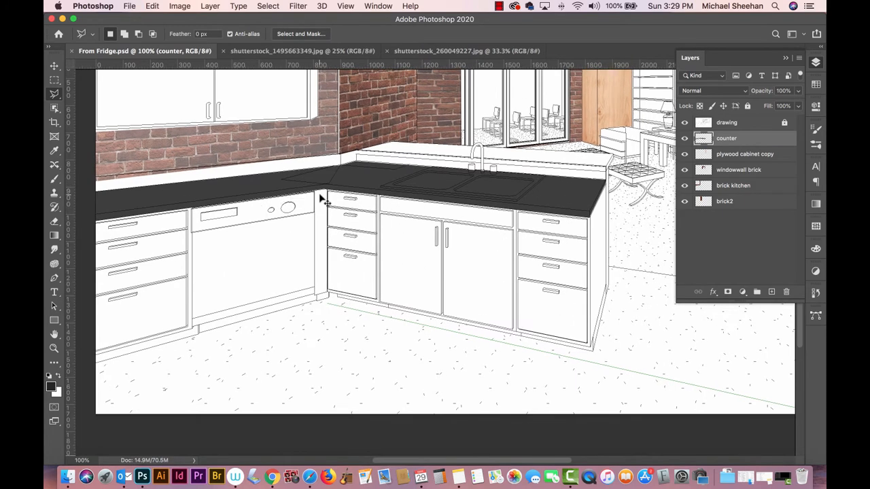
key("super+v")
key("super+z")
left_click(278, 52)
left_click(448, 53)
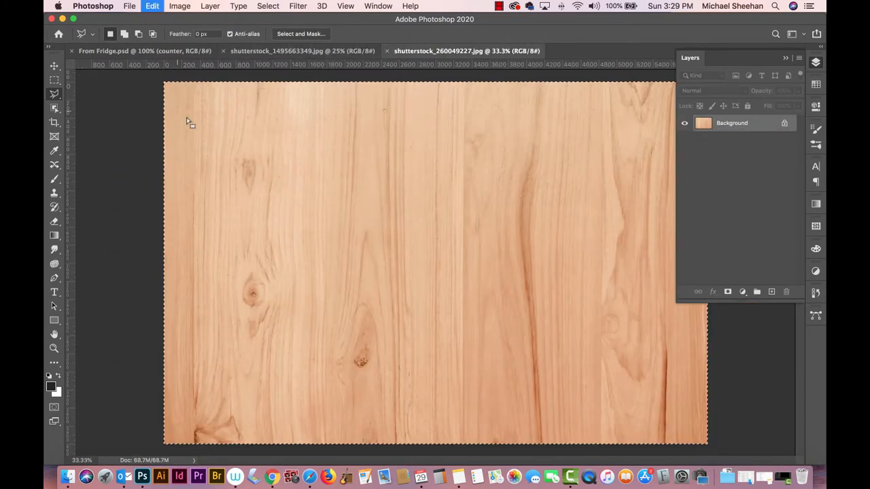
left_click(105, 51)
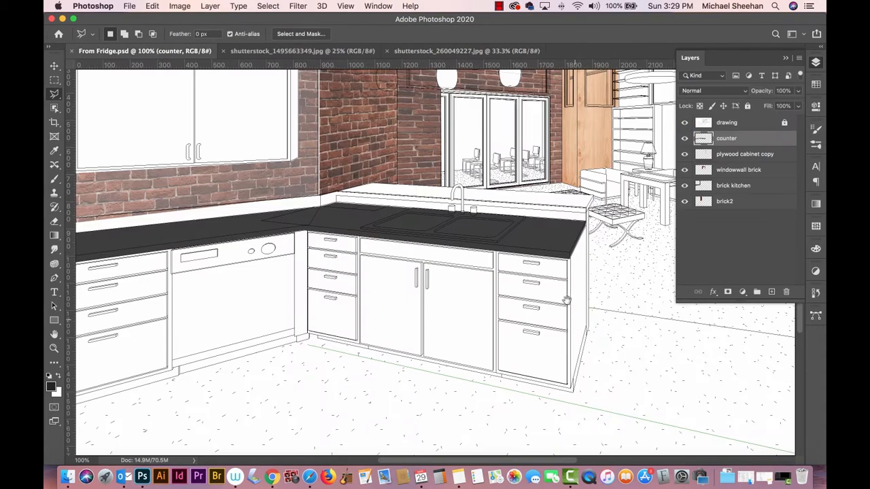
Examine the wood-textured cabinet, the shelving and walls of the living area, and the sink counter in the drawing
mouse_move(556, 296)
left_mouse_down()
mouse_move(476, 319)
mouse_move(464, 350)
mouse_move(473, 355)
mouse_move(481, 291)
mouse_move(461, 283)
mouse_move(195, 414)
left_mouse_up()
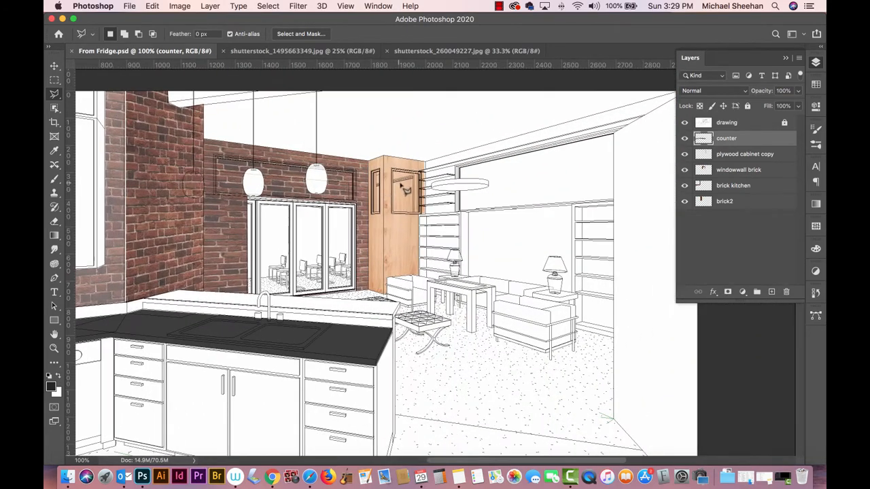
left_click(54, 348)
left_click_drag(442, 183, 464, 194)
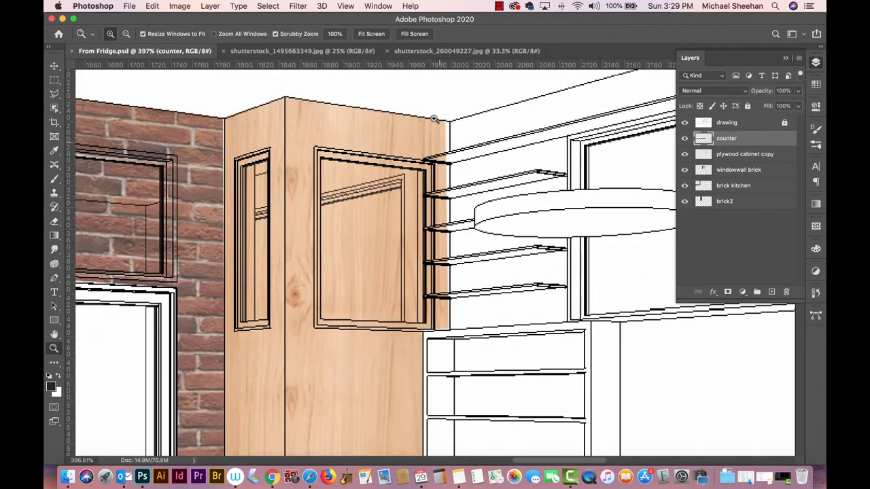
left_click_drag(476, 317, 476, 287)
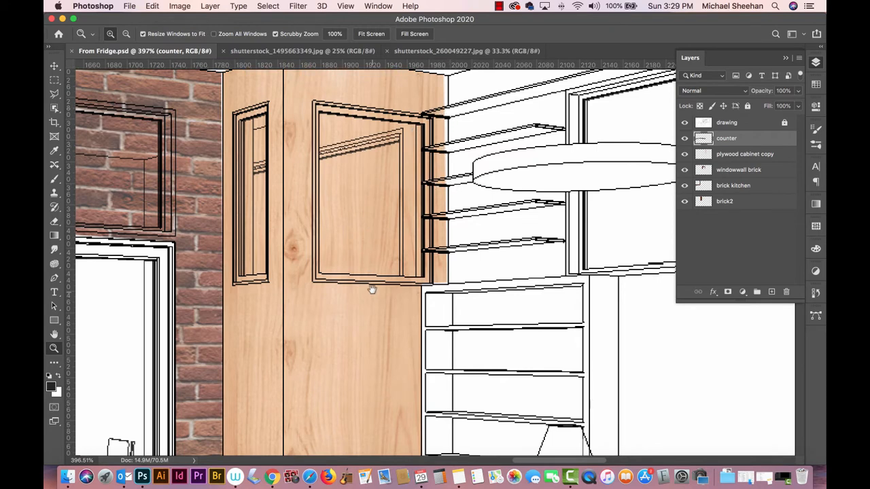
left_click_drag(373, 289, 383, 278)
key("super+minus")
key("super+minus")
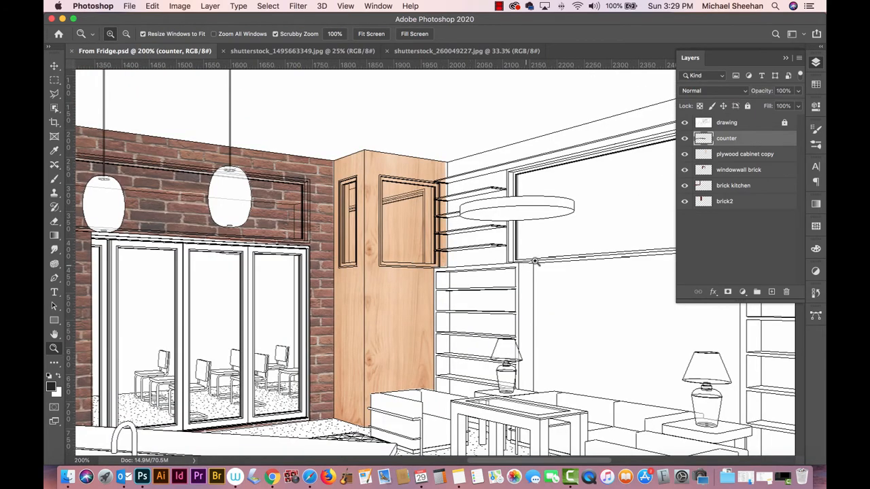
left_click_drag(736, 361, 476, 323)
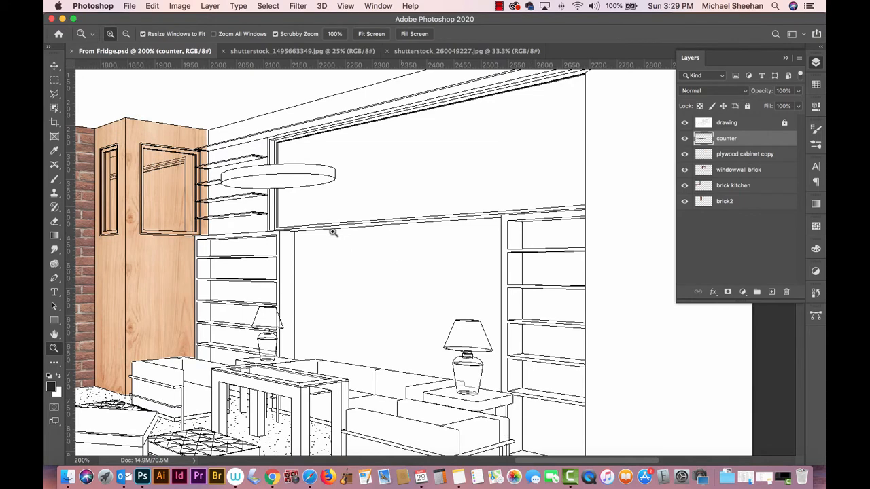
left_click_drag(358, 322, 308, 272)
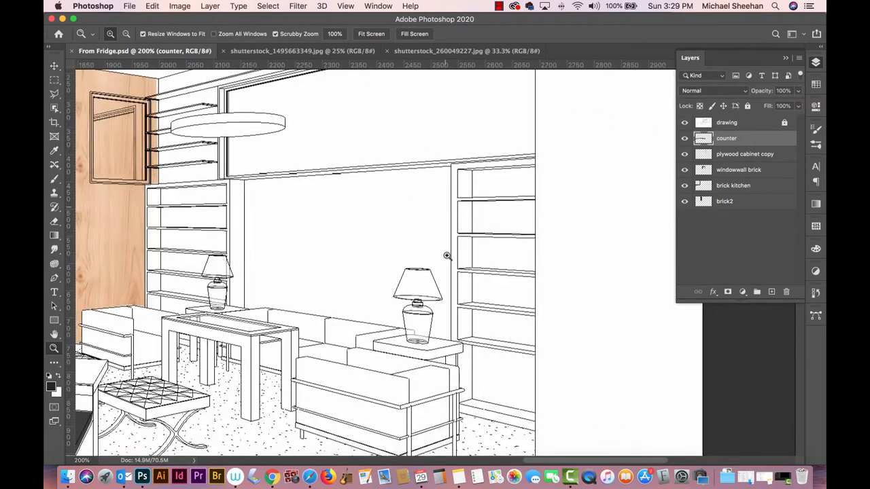
left_click_drag(344, 296, 557, 300)
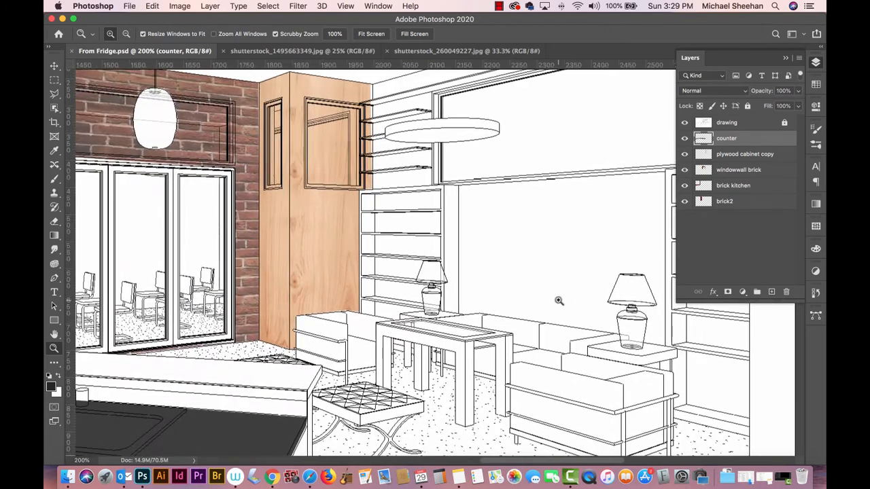
key("super+1")
key("super+r")
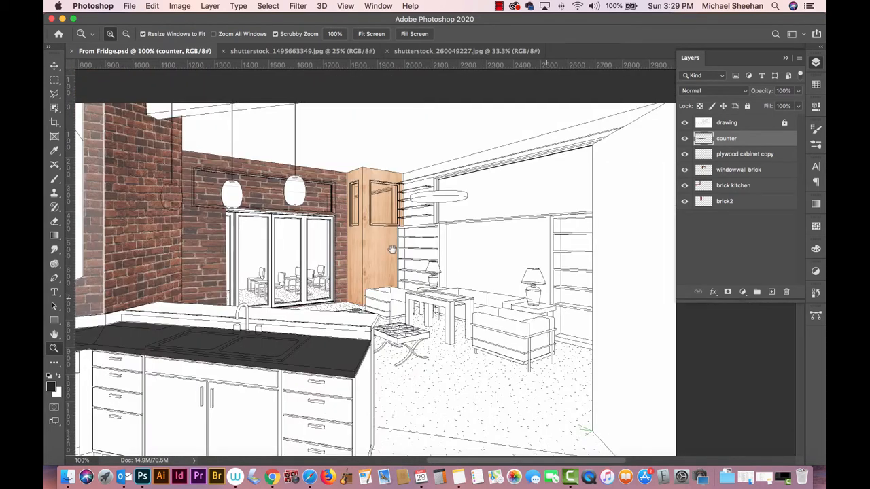
left_click_drag(376, 298, 471, 245)
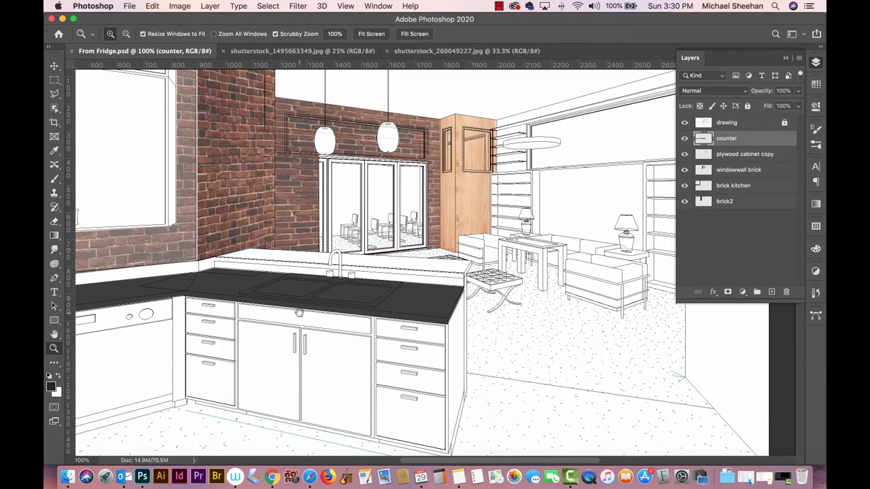
Paste the copied wood texture as a new layer directly above the counter layer
left_click_drag(299, 313, 318, 299)
key("super+v")
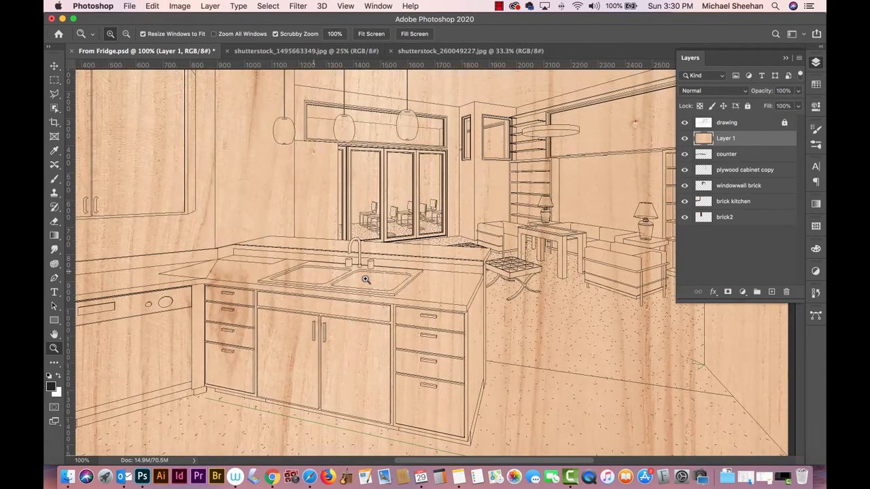
key("super+minus")
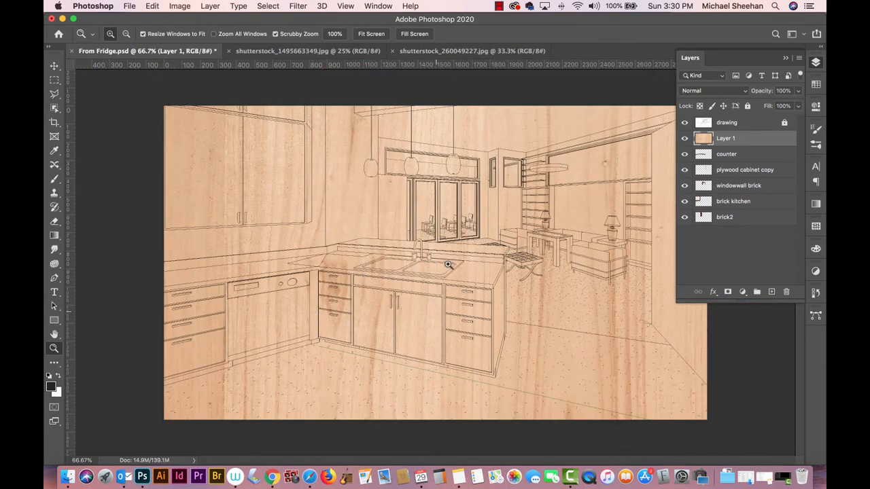
Scale the pasted wood texture to about 81% and position it over the kitchen cabinets with Free Transform
key("super+t")
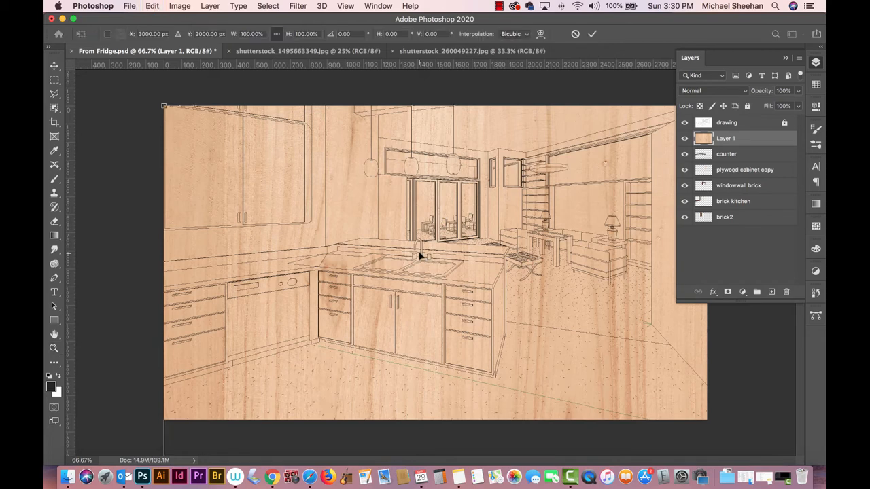
key("super+minus")
key("super+minus")
key("super+minus")
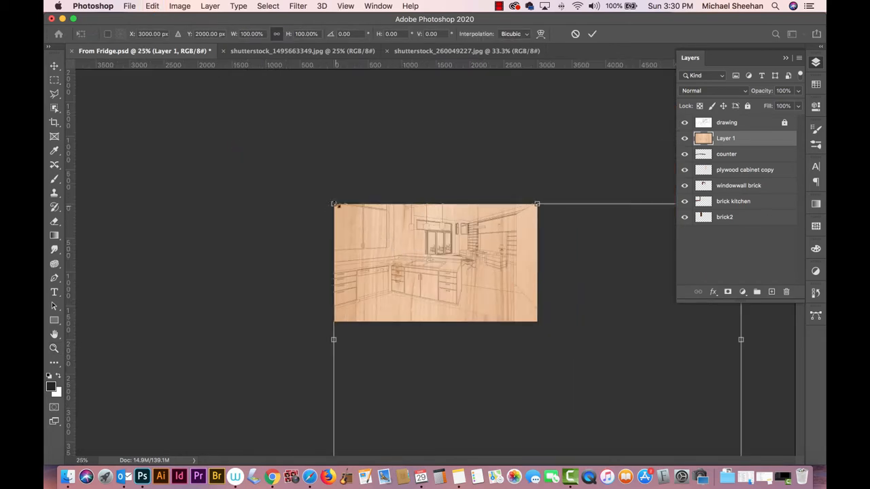
mouse_move(333, 203)
left_mouse_down()
mouse_move(422, 297)
mouse_move(519, 361)
left_mouse_up()
left_click_drag(598, 384, 371, 258)
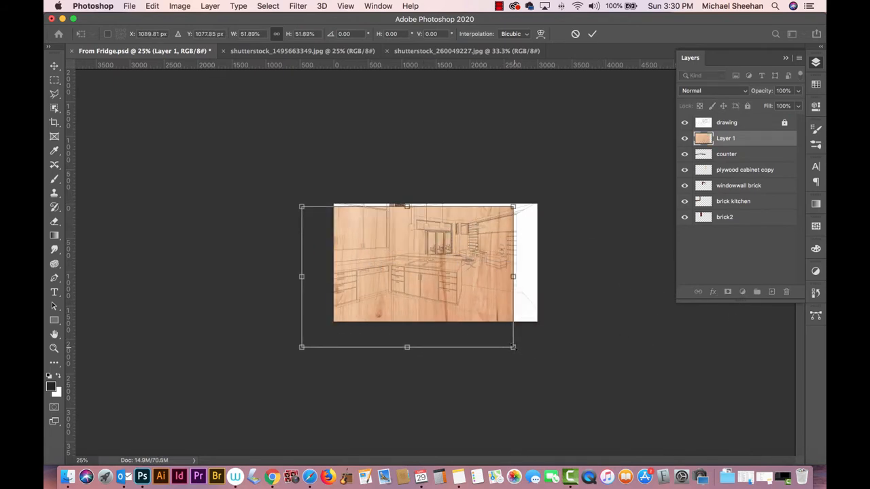
mouse_move(514, 346)
left_mouse_down()
mouse_move(482, 317)
mouse_move(504, 342)
left_mouse_up()
left_click_drag(399, 249, 410, 294)
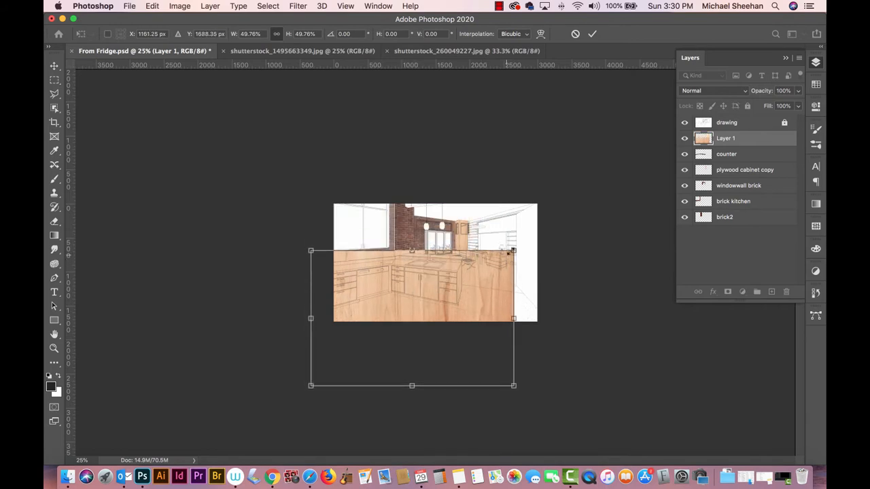
left_click_drag(513, 250, 640, 165)
left_click_drag(466, 309, 452, 352)
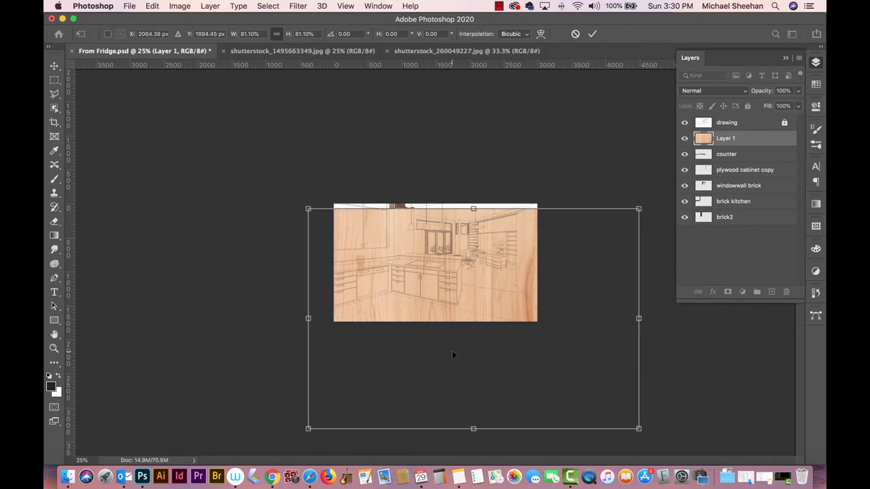
key("Return")
Hide the pasted wood layer and ready the Polygonal Lasso with an unobstructed view of the sink cabinets
key("z")
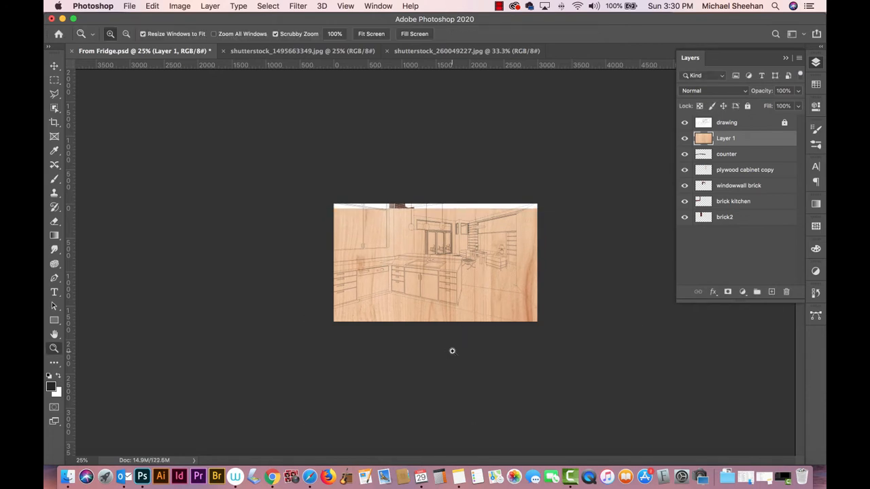
left_click(452, 350)
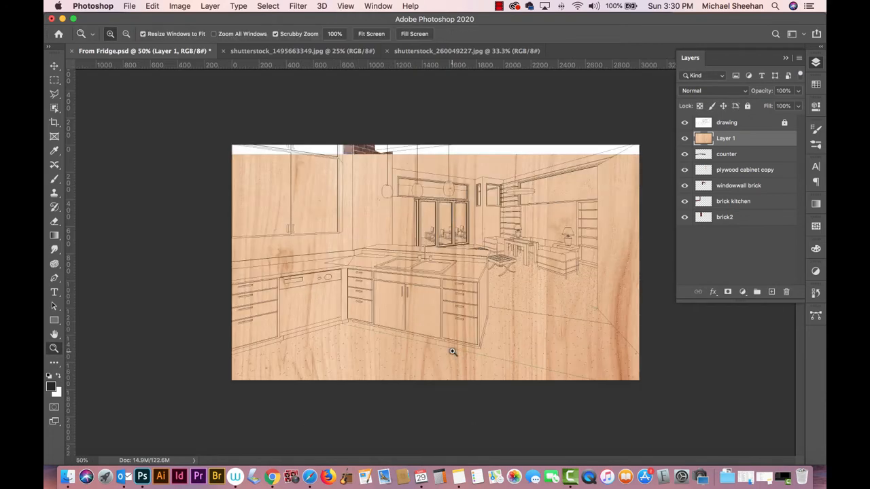
left_click(418, 342)
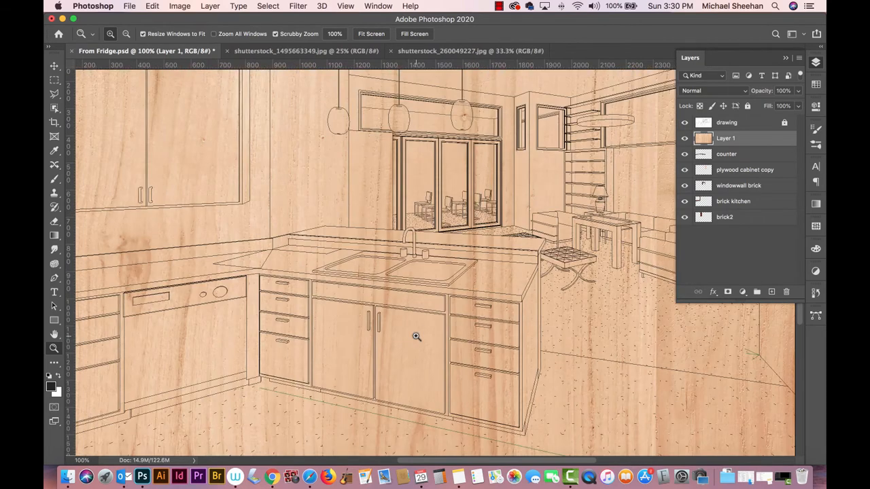
left_click_drag(475, 362, 619, 295)
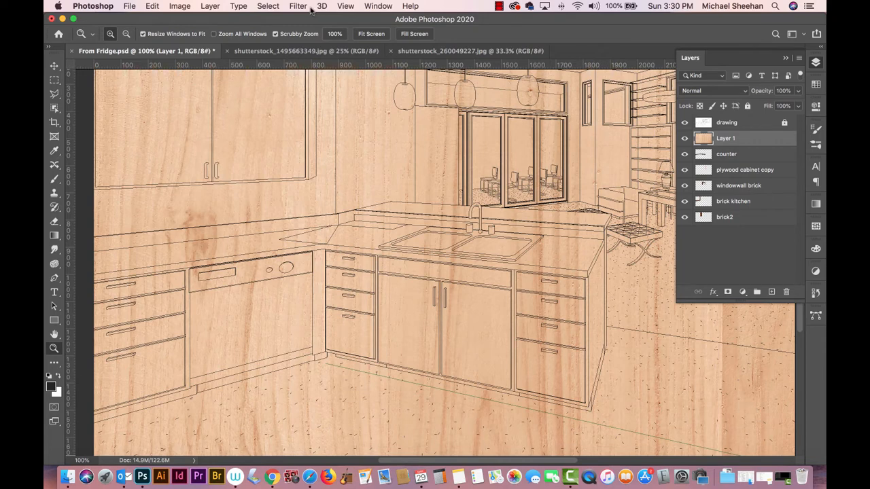
left_click(685, 139)
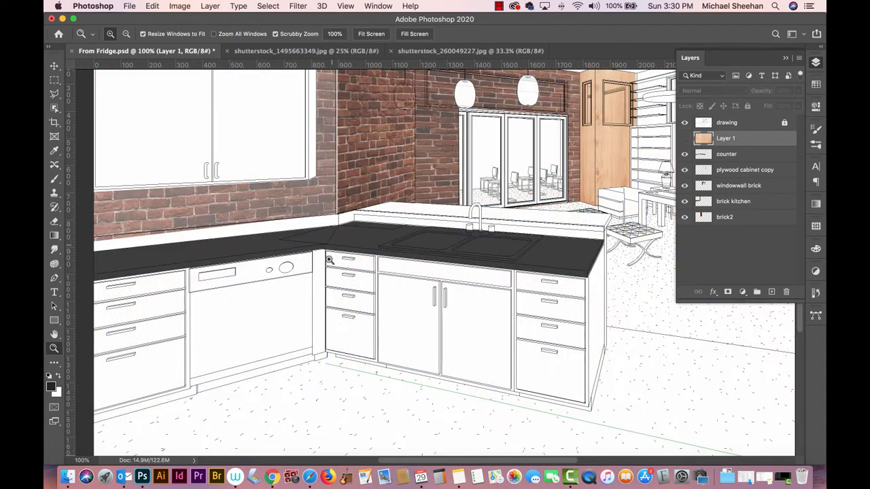
left_click(55, 150)
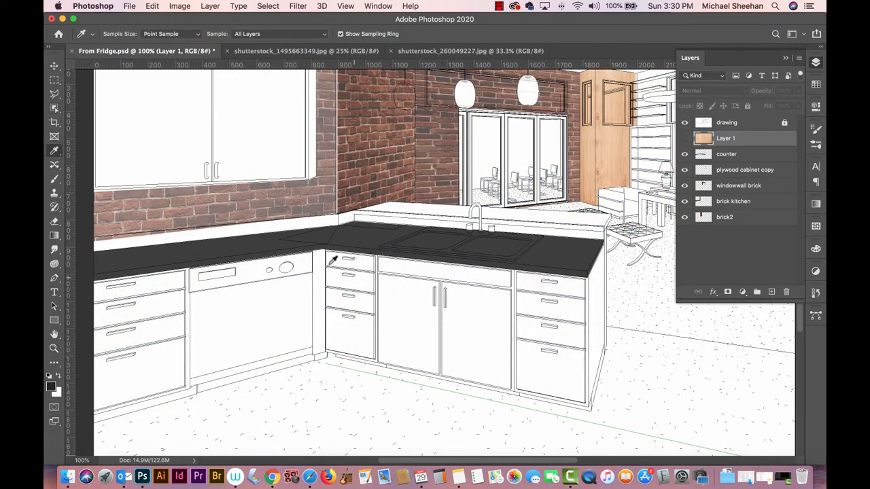
left_click(55, 93)
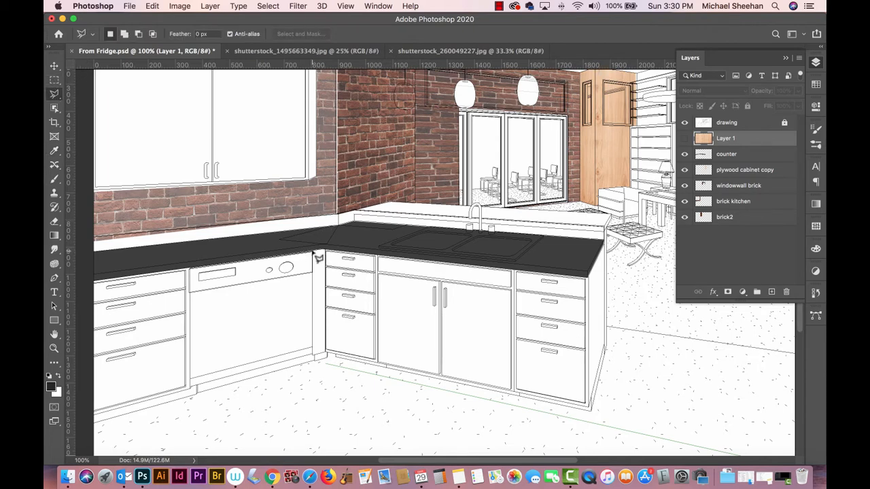
key("super+plus")
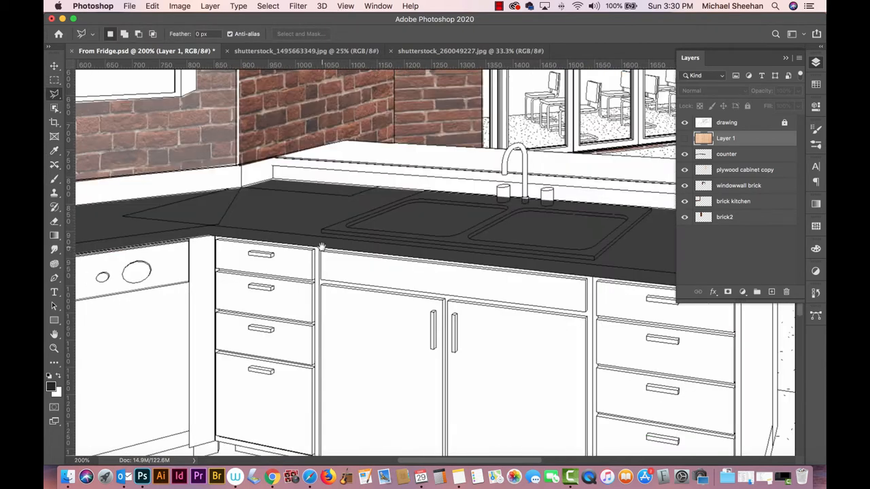
mouse_move(321, 247)
left_mouse_down()
mouse_move(338, 208)
mouse_move(310, 190)
mouse_move(313, 141)
left_mouse_up()
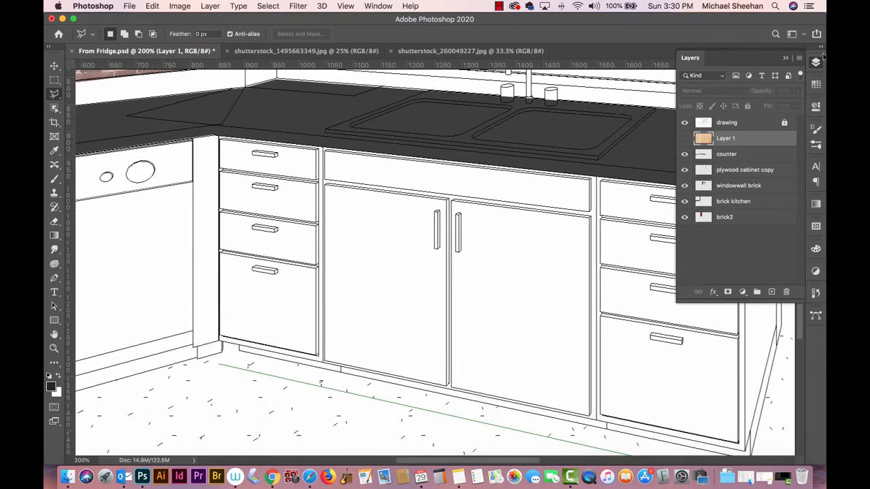
left_click(816, 63)
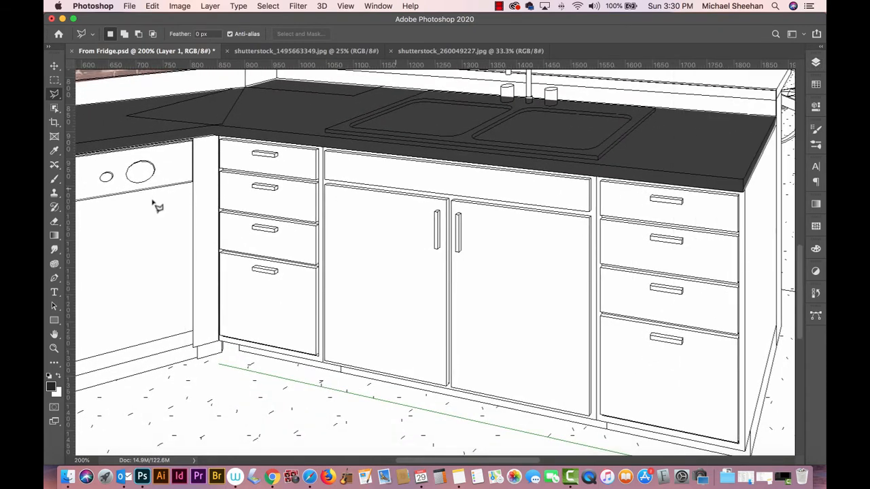
left_click(215, 137)
left_click(747, 191)
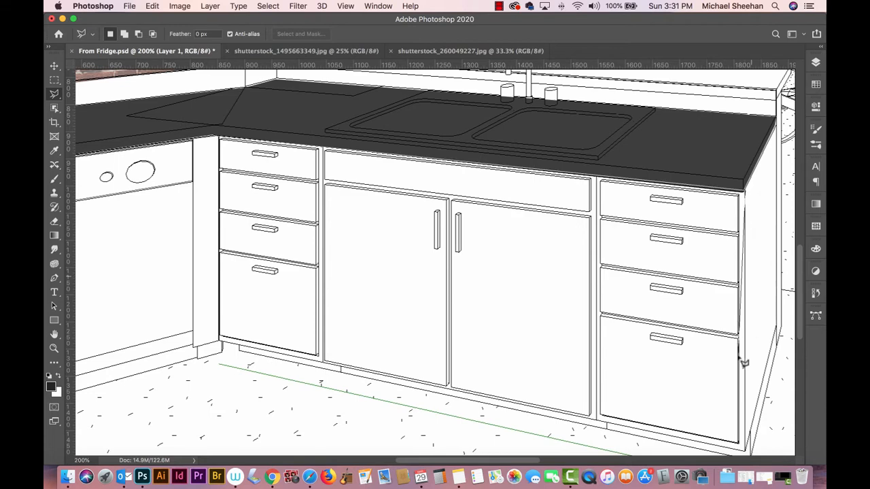
mouse_move(734, 362)
left_mouse_down()
mouse_move(734, 300)
mouse_move(730, 313)
left_mouse_up()
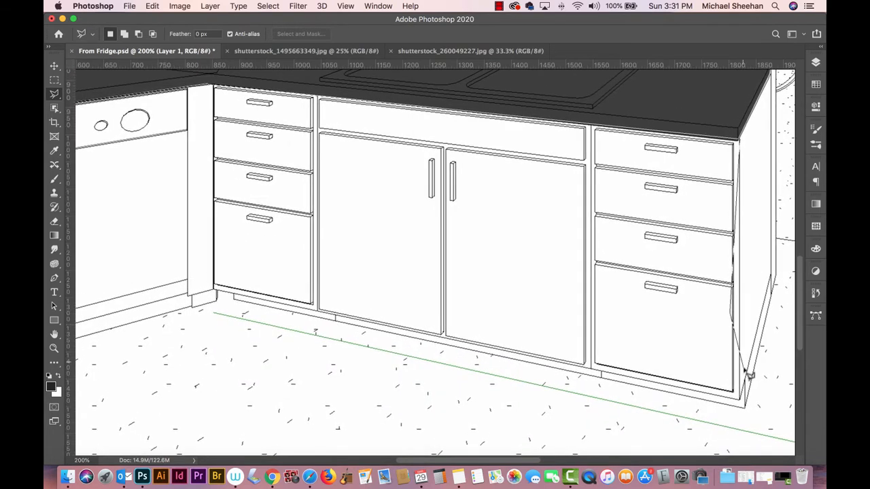
double_click(757, 121)
key("super+d")
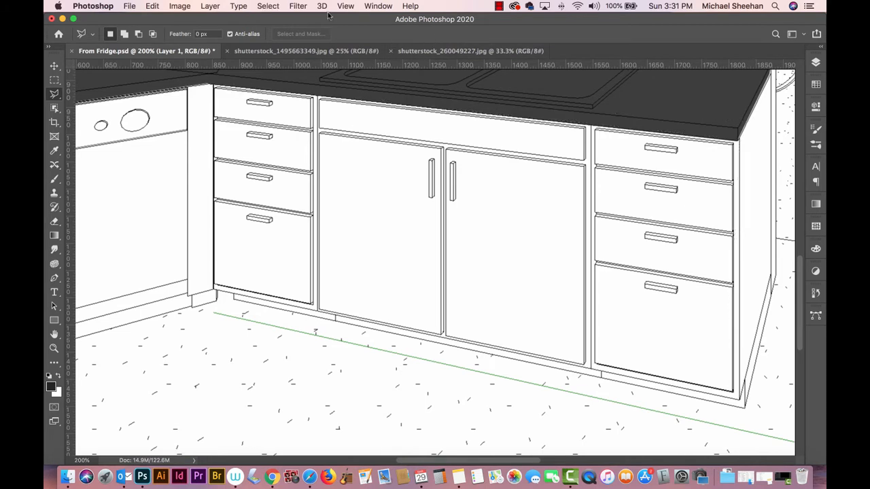
Outline the sink cabinet fronts, their end panel and the corner filler beside the dishwasher with the Polygonal Lasso, leaving out the toe kick
scroll(201, 100, "up", 2)
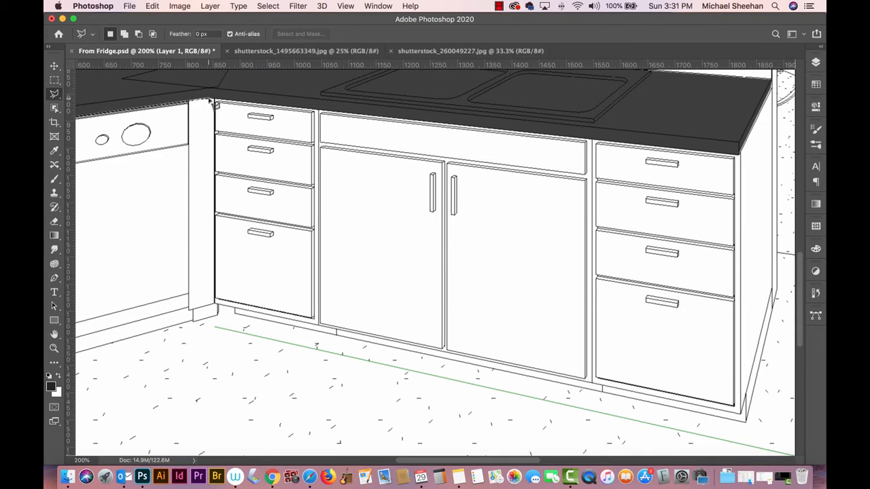
left_click(212, 102)
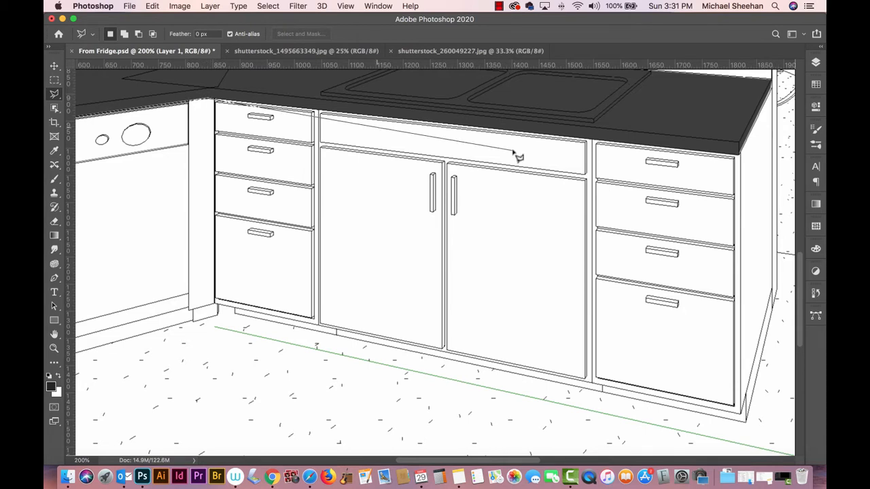
left_click(738, 155)
left_click_drag(738, 154, 597, 153)
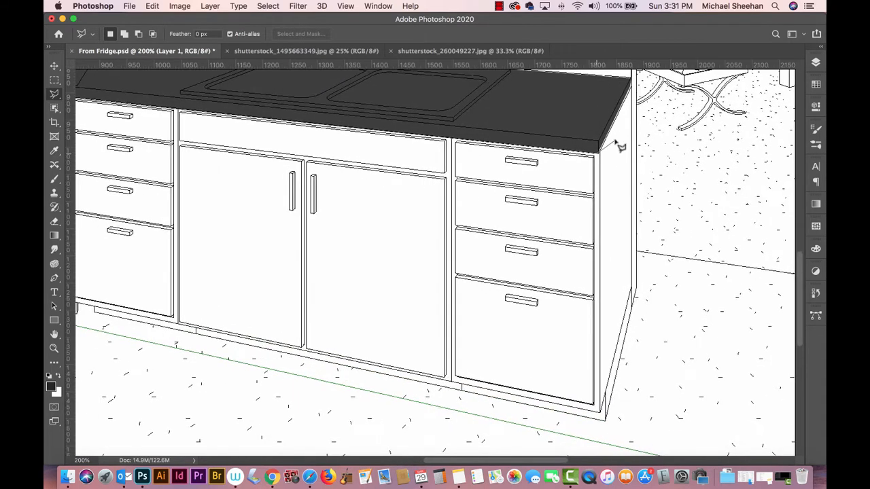
left_click(633, 87)
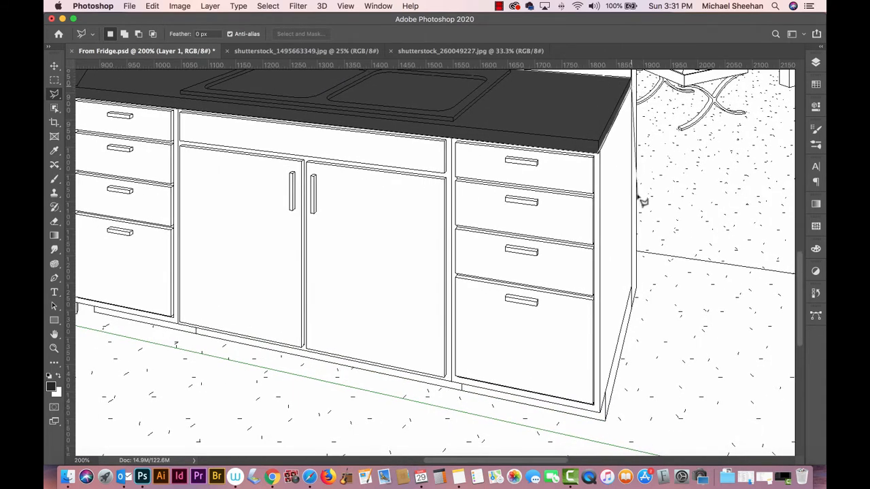
left_click(632, 293)
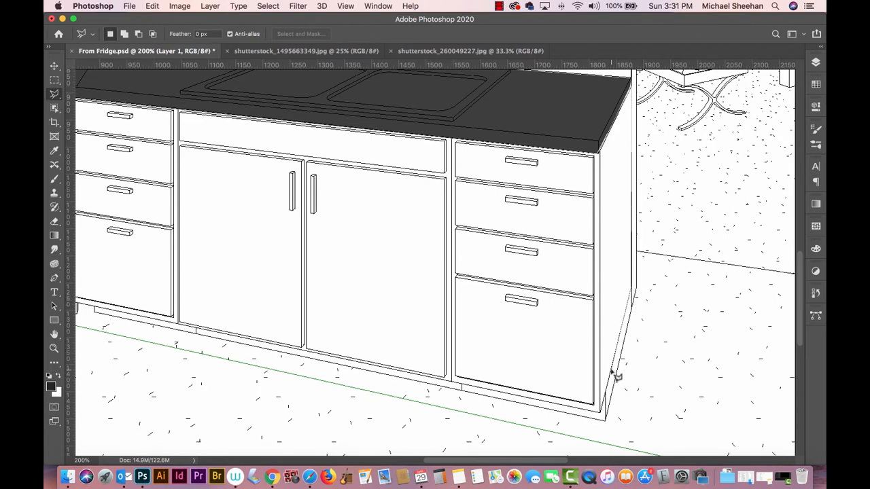
left_click(604, 418)
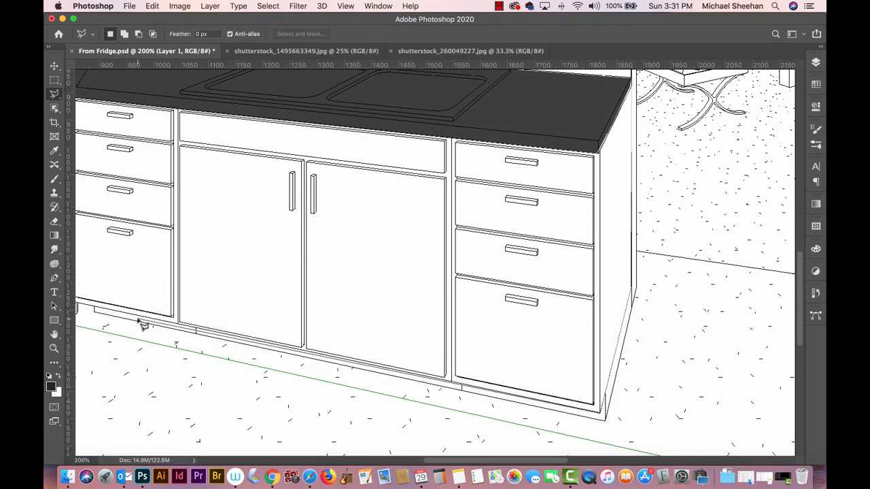
scroll(136, 316, "left", 5)
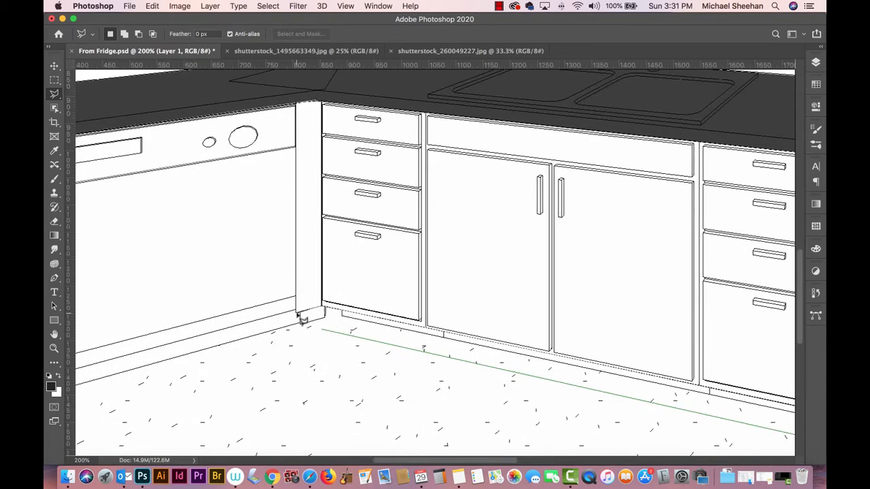
left_click(297, 312)
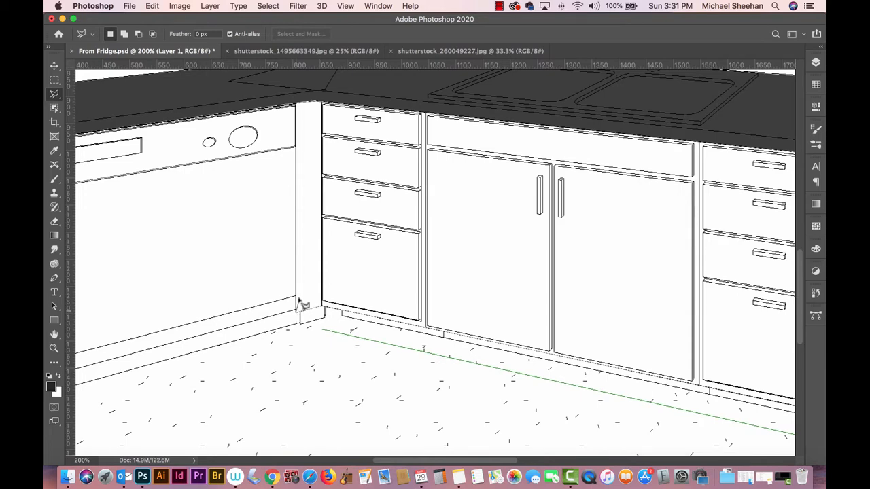
left_click(298, 105)
key("super+minus")
key("super+minus")
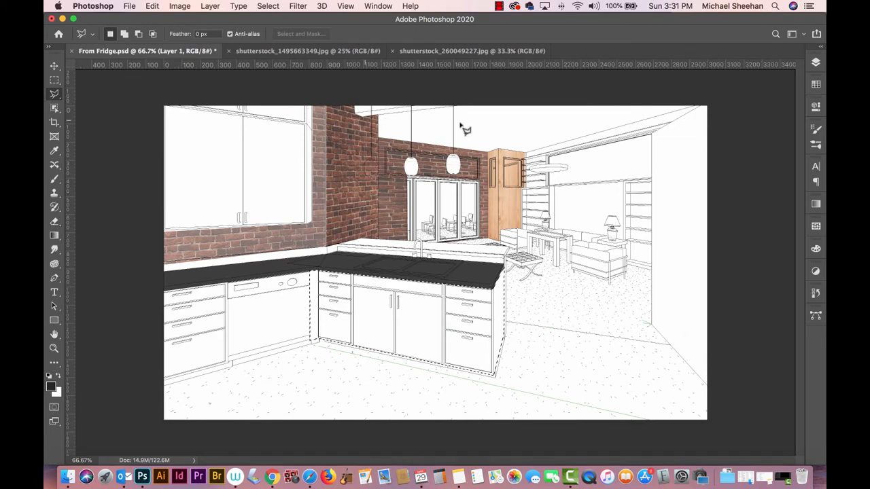
Save the cabinet selection as a new channel named "kitchen drawers"
left_click(263, 6)
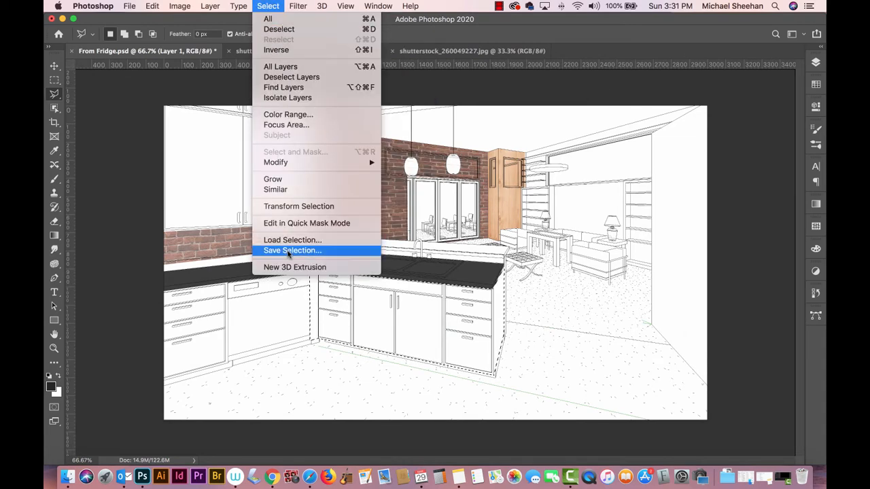
left_click(289, 250)
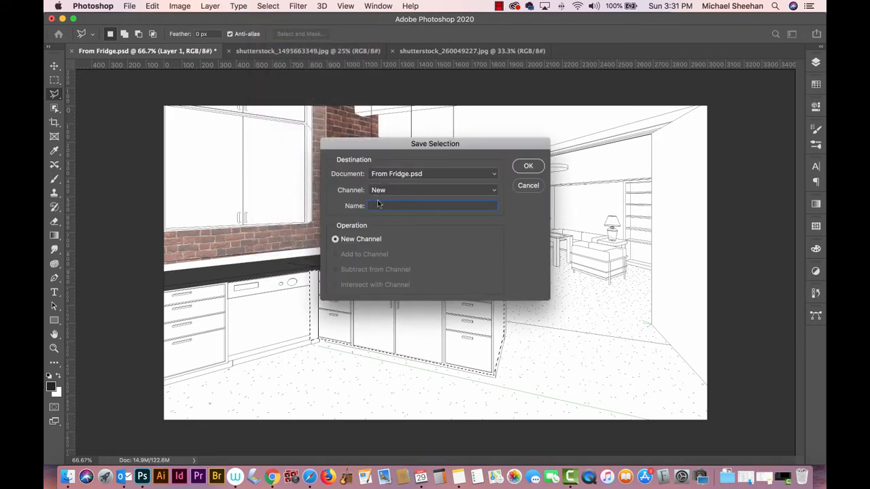
type("kitchen drawers")
key("Return")
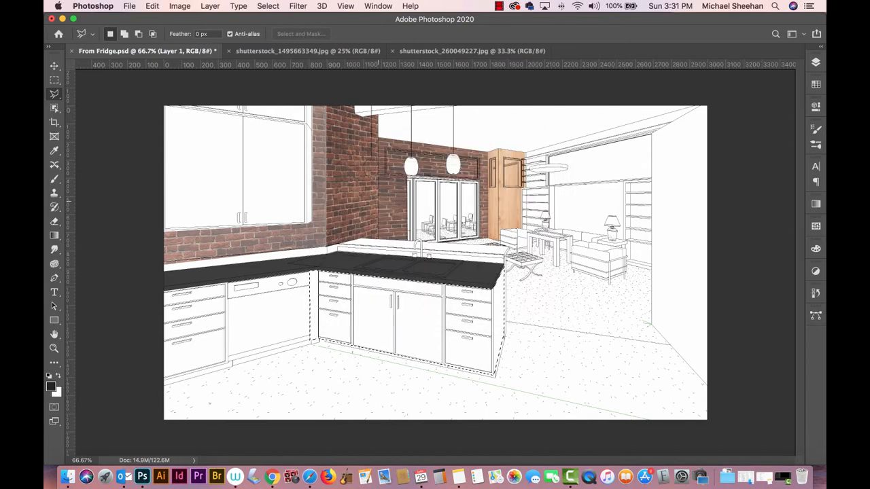
Show the hidden wood texture layer again and save the sink cabinet selection as a new channel named "kitchen drawers"
left_click(816, 61)
left_click(686, 138)
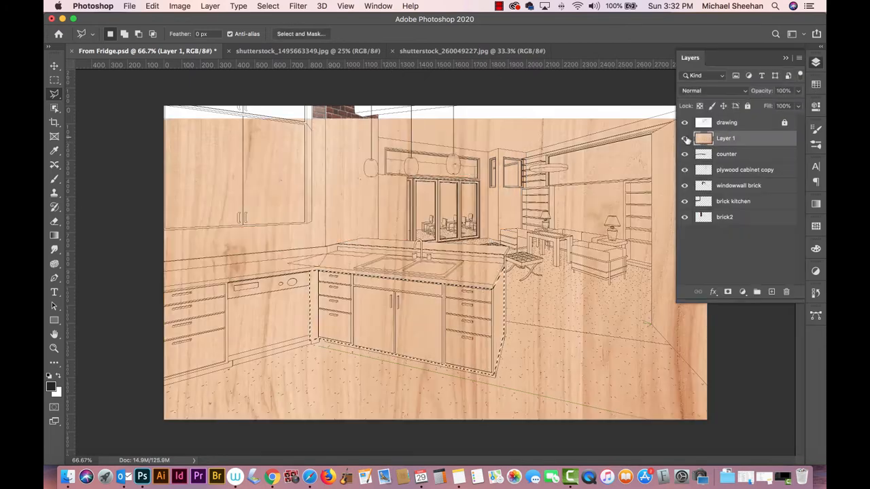
left_click(260, 5)
mouse_move(292, 168)
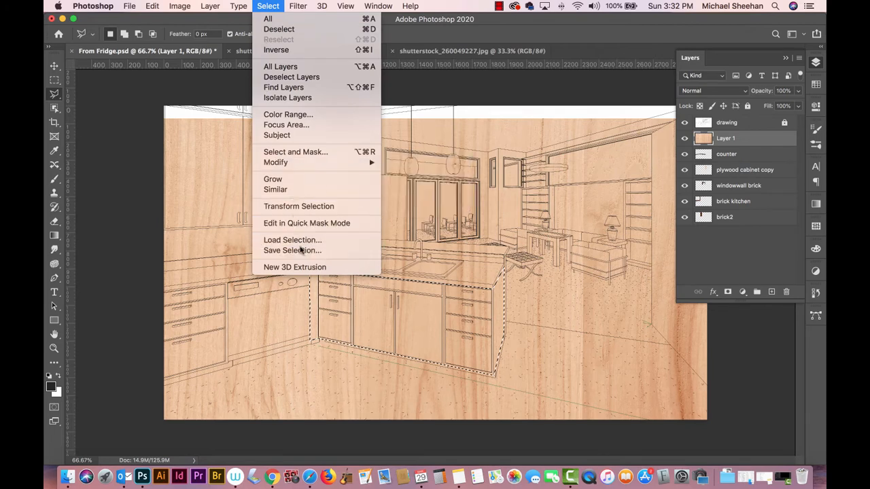
left_click(301, 251)
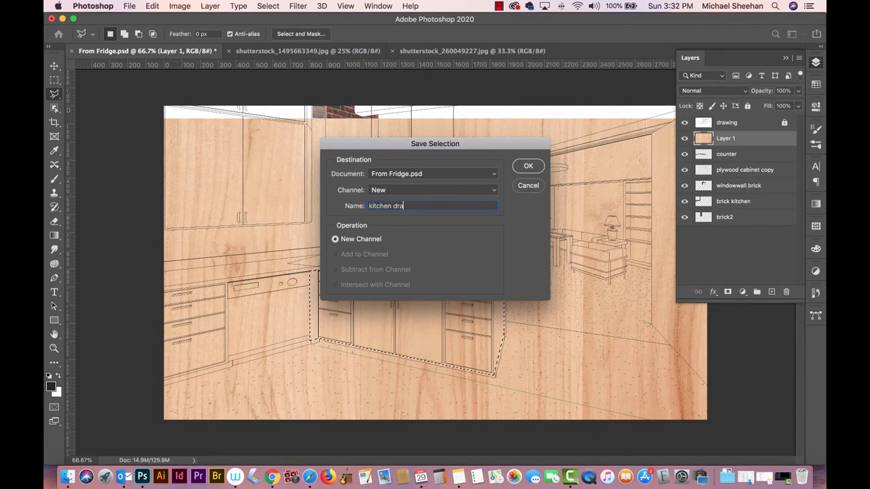
key("Return")
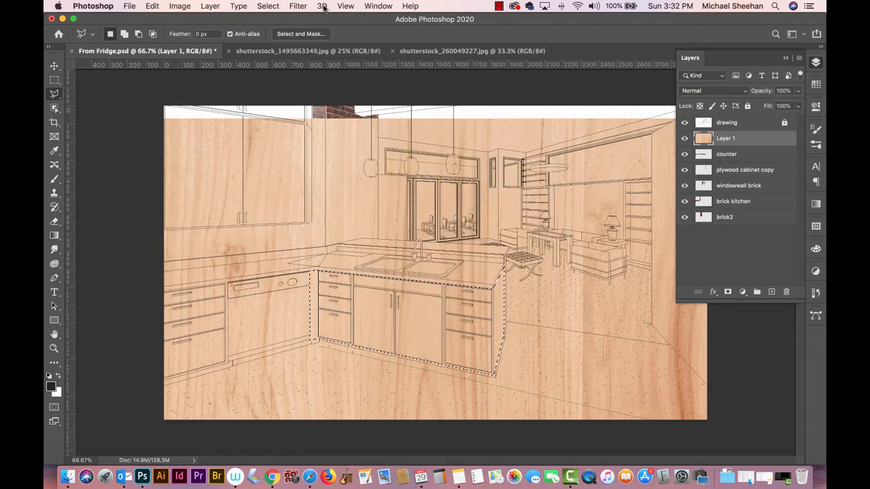
Delete all the wood outside the sink cabinet selection, then deselect and save the document
key("super+BackSpace")
key("super+z")
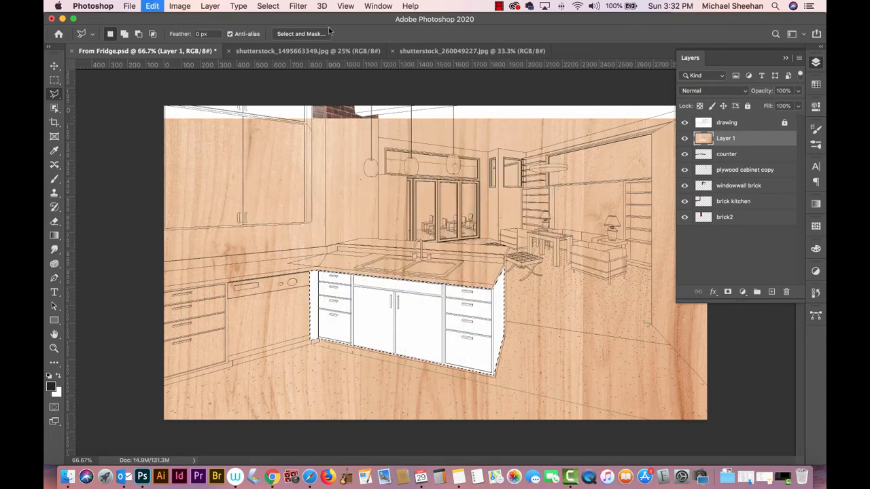
left_click(268, 6)
left_click(276, 50)
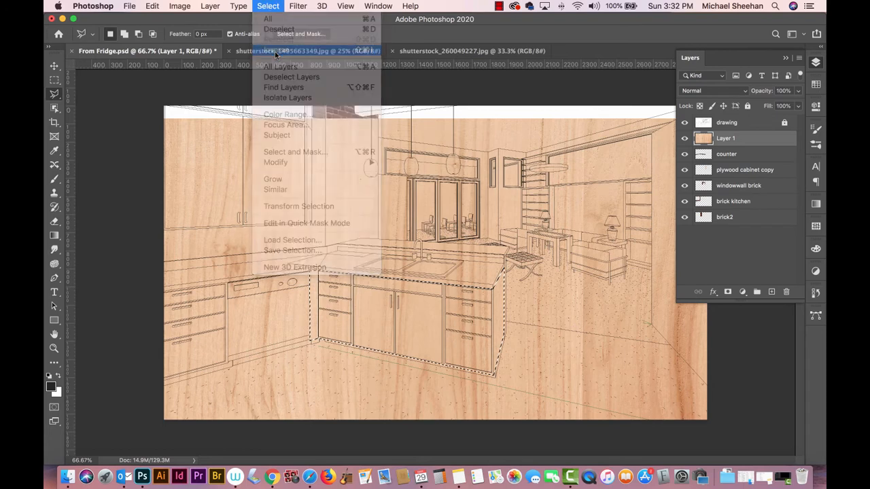
key("BackSpace")
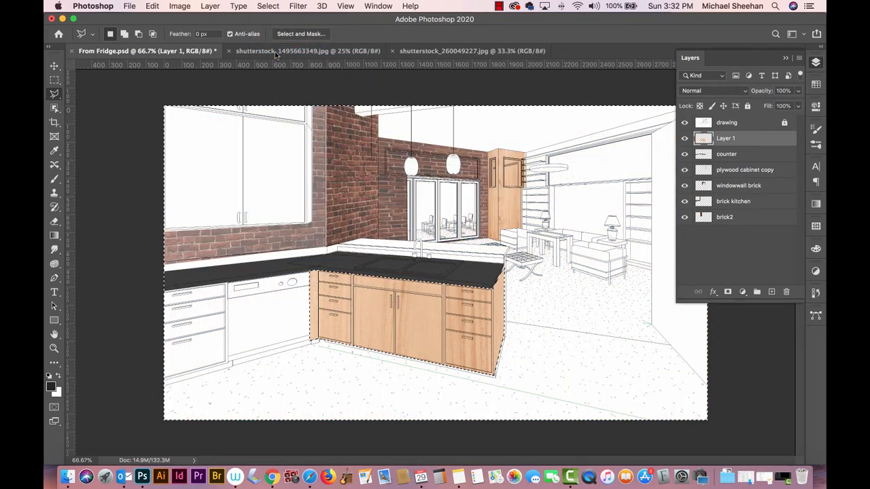
key("super+d")
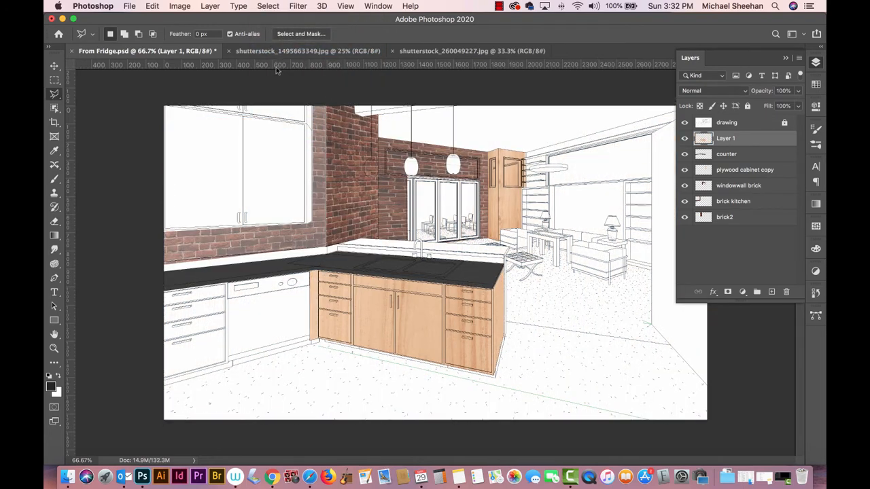
key("super+s")
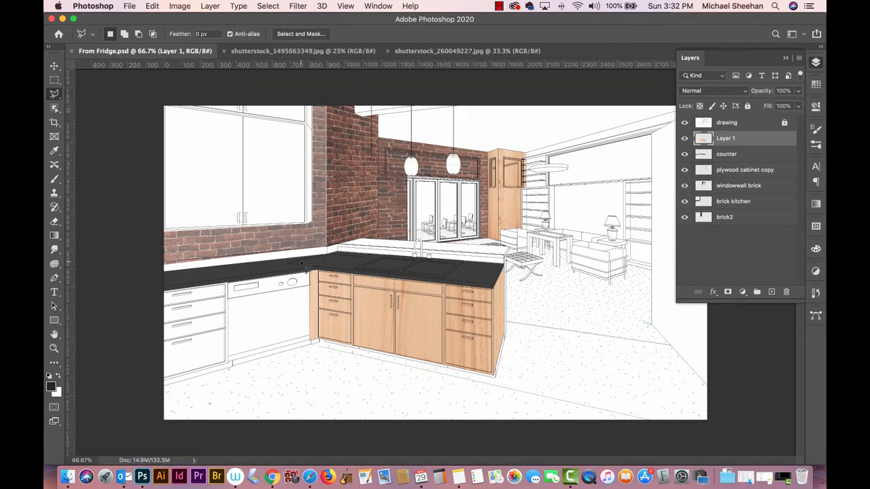
Paste another copy of the wood texture as a new layer for the drawer cabinet left of the dishwasher
key("super+plus")
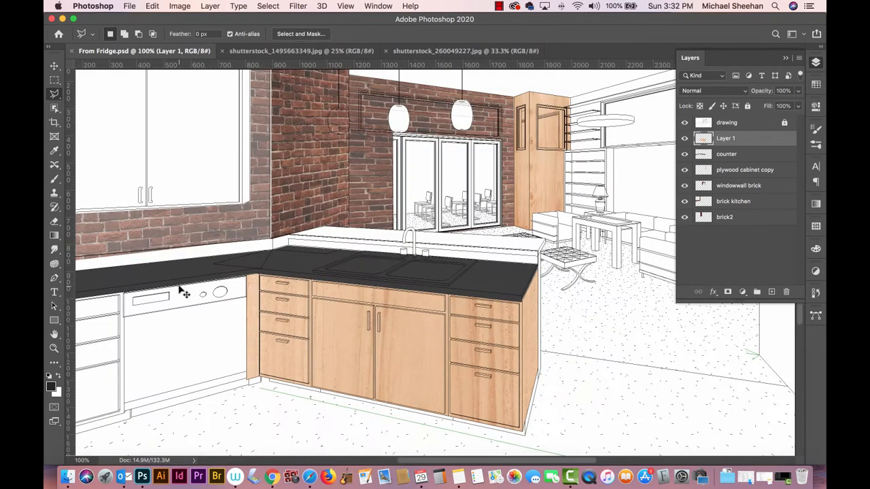
left_click_drag(309, 287, 525, 183)
key("super+r")
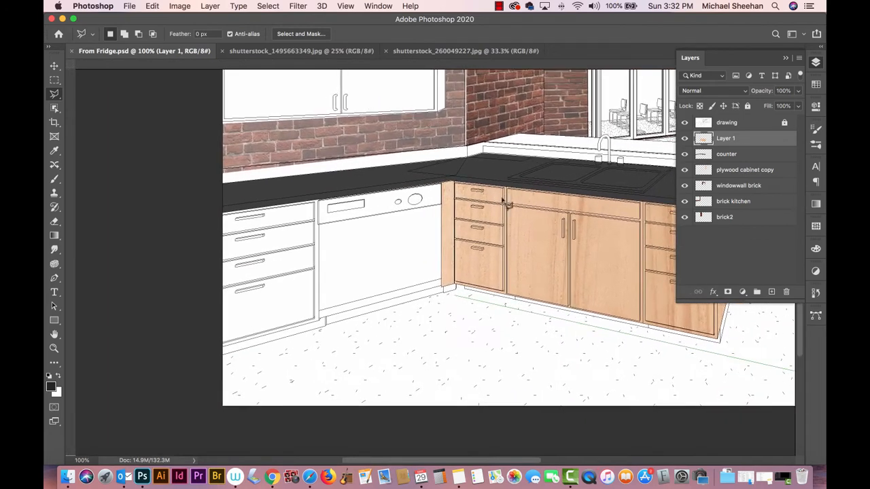
key("super+v")
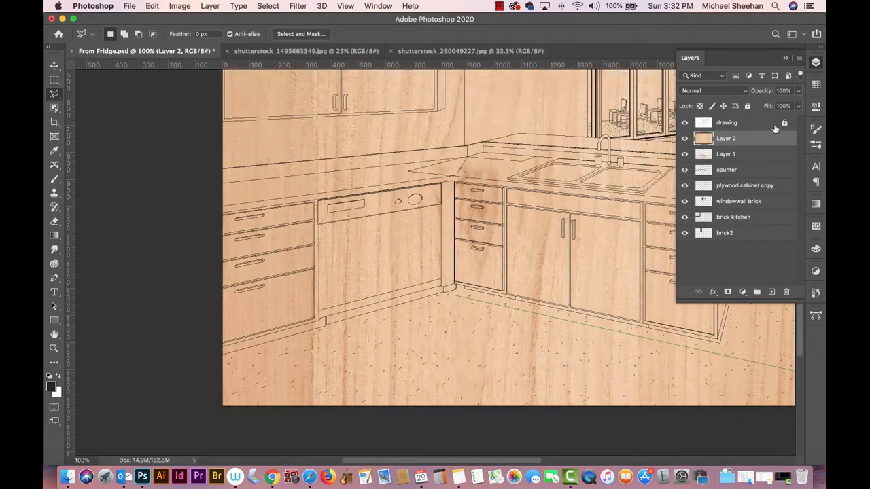
Rename the trimmed sink cabinet wood layer "drawers" and the newly pasted wood layer "draweers left"
double_click(725, 155)
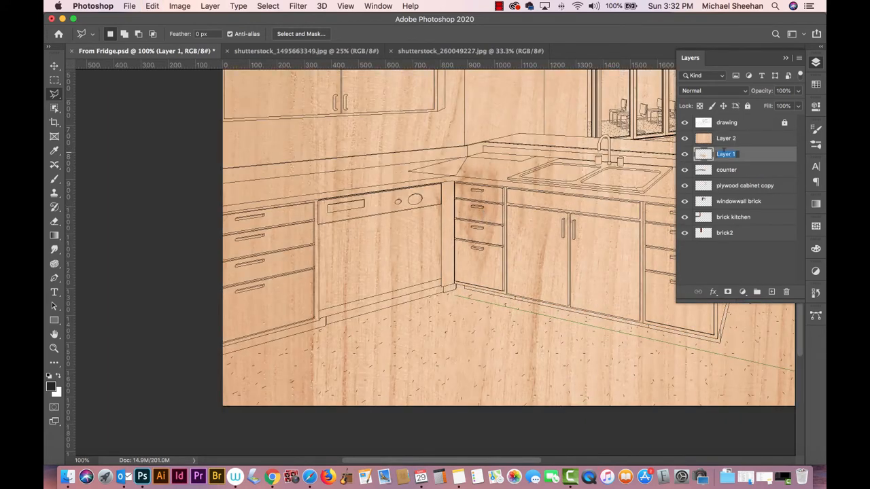
type("c")
key("Return")
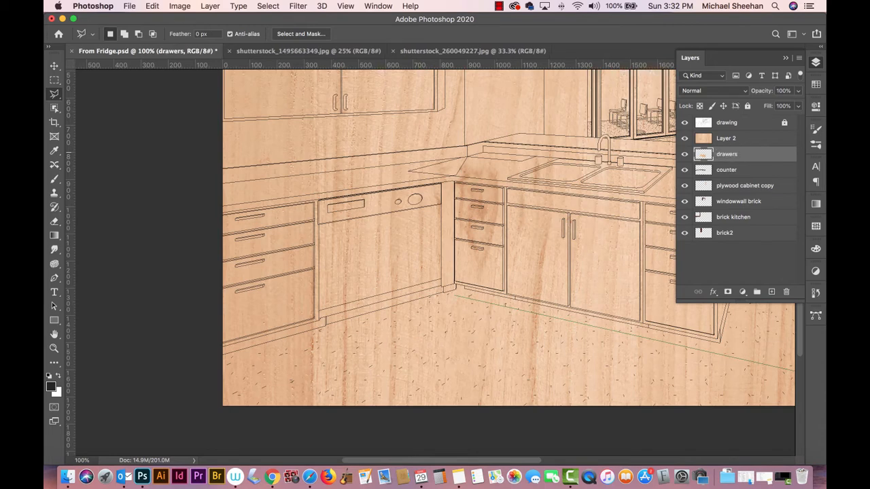
left_click(738, 139)
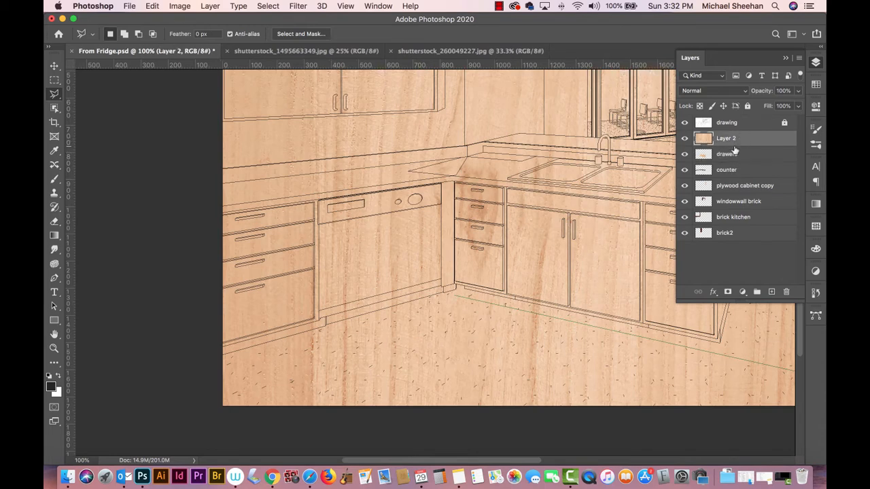
double_click(722, 139)
type("draweers")
key("Return")
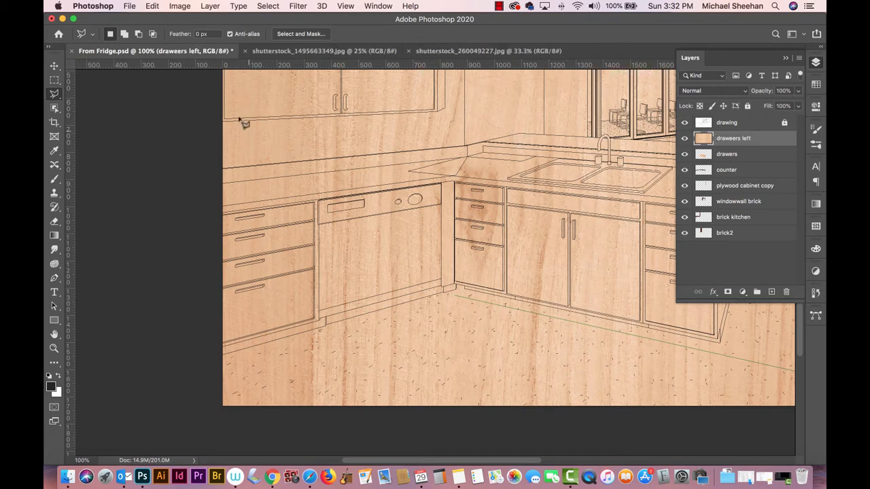
Outline the drawer cabinet left of the dishwasher with the Polygonal Lasso, leaving out the toe kick
left_click(226, 219)
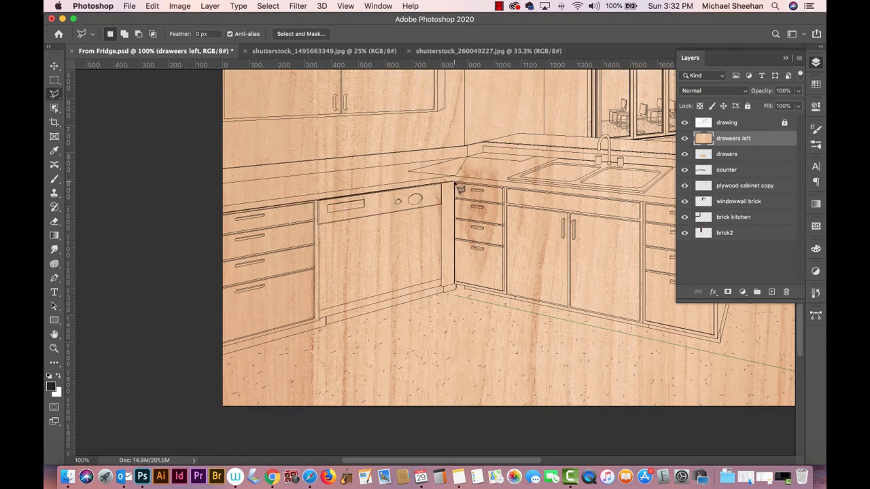
left_click(454, 184)
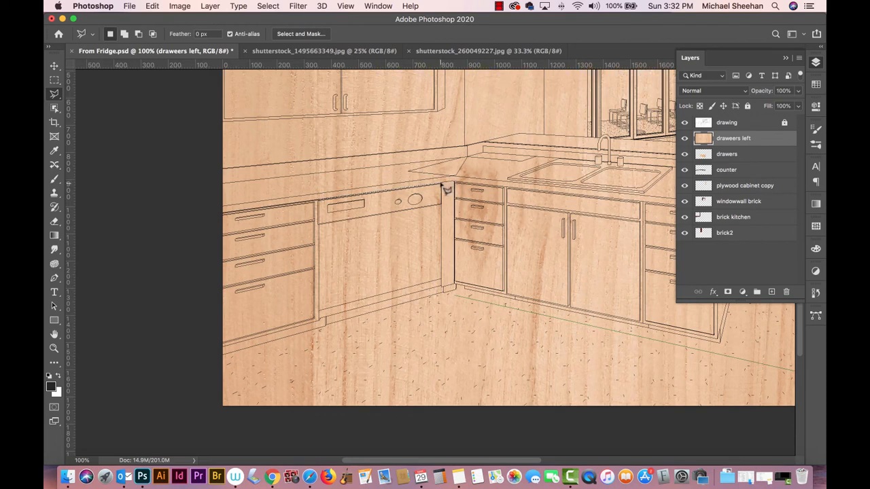
left_click(320, 203)
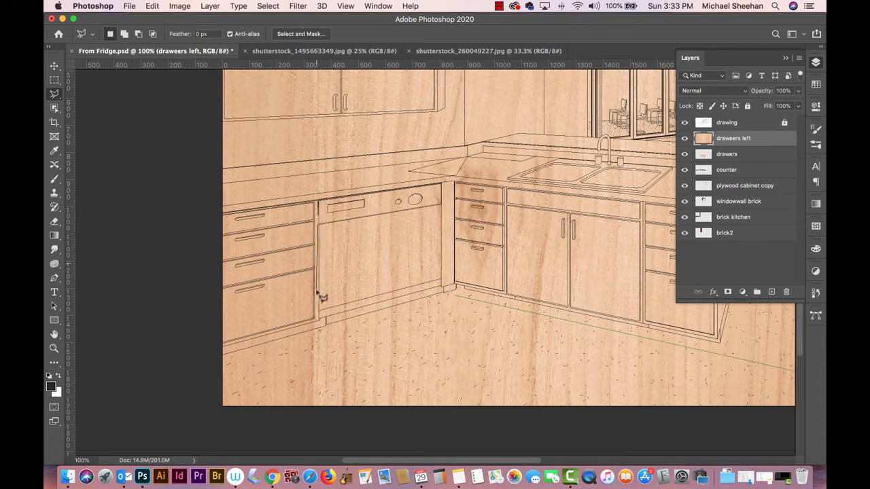
left_click(323, 326)
left_click(218, 348)
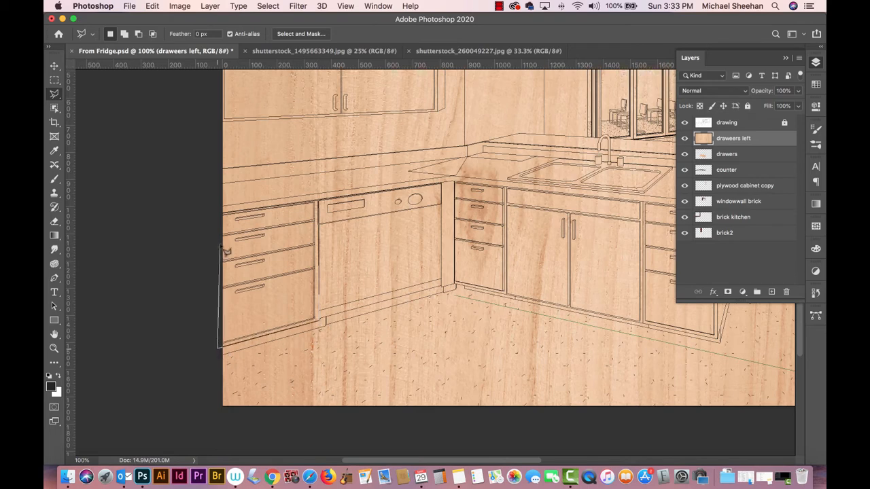
left_click(225, 215)
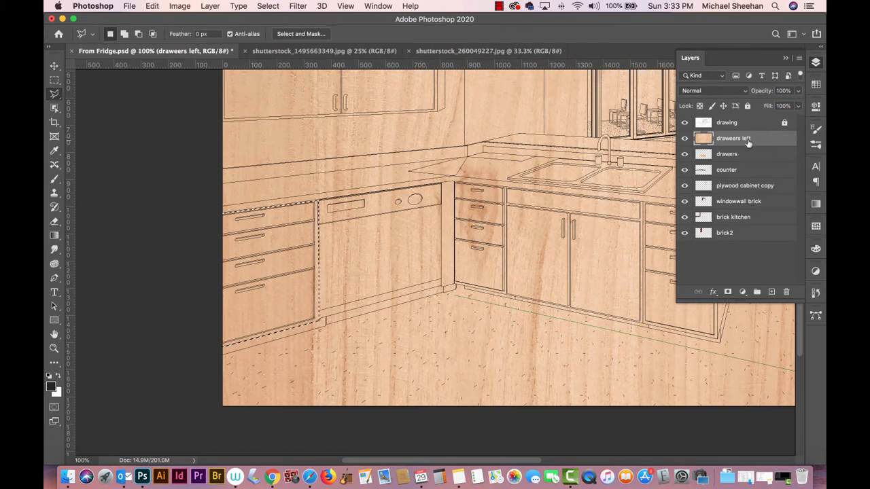
Correct the misspelled name of the new wood layer to "drawers left"
double_click(734, 138)
left_click(738, 138)
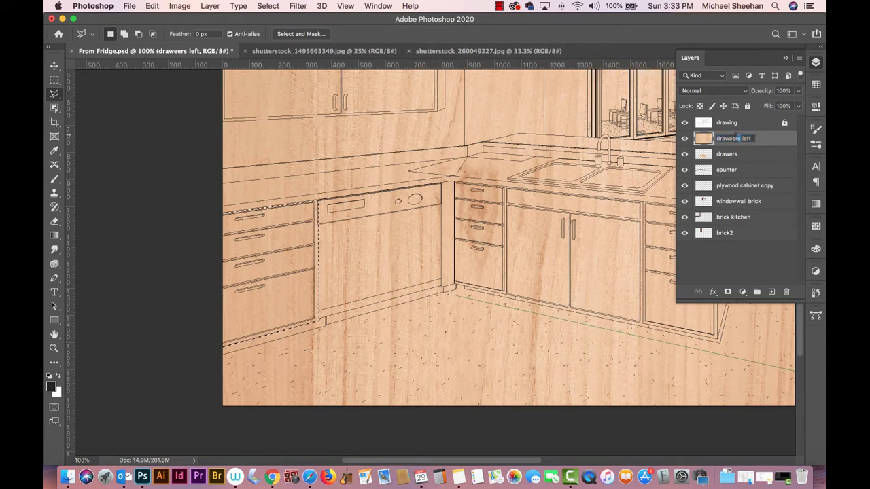
type("er")
key("Return")
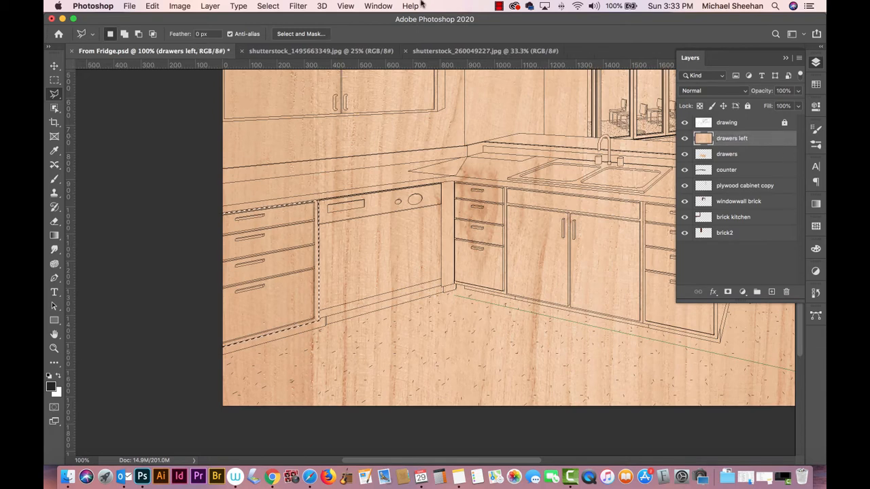
Save the left drawer cabinet selection as a new channel named "drawers left"
left_click(276, 6)
left_click(280, 249)
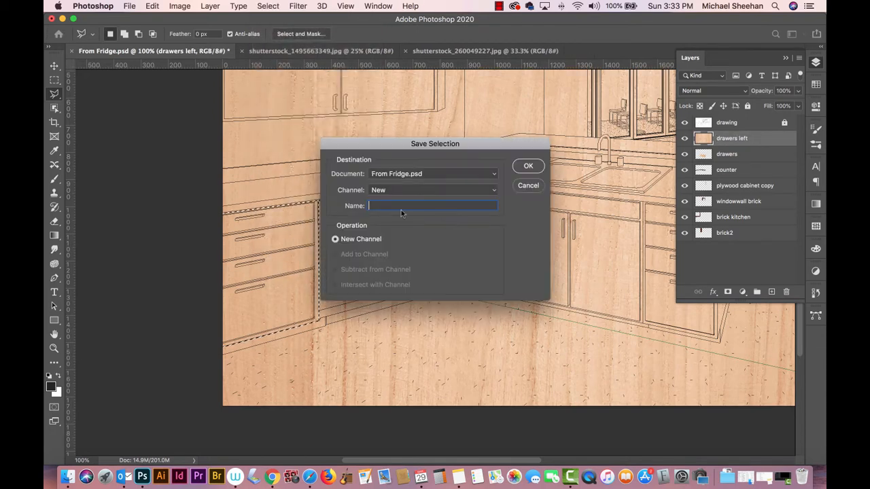
type("draw")
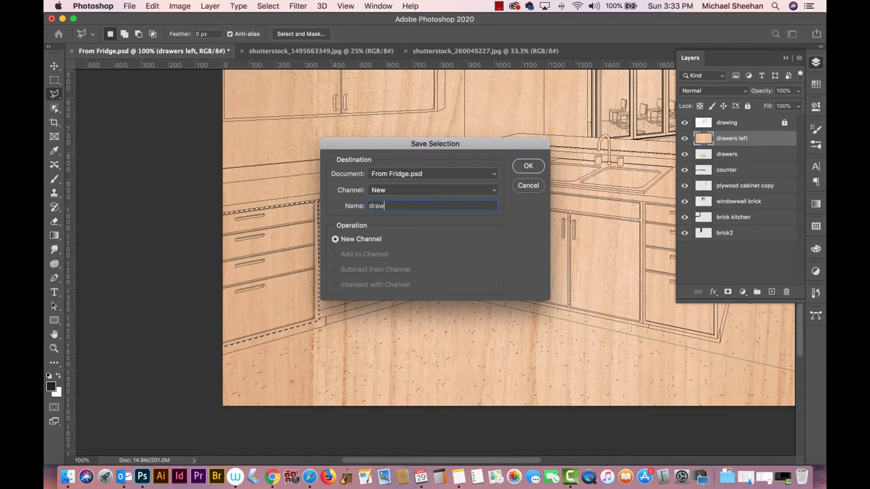
type("ers left")
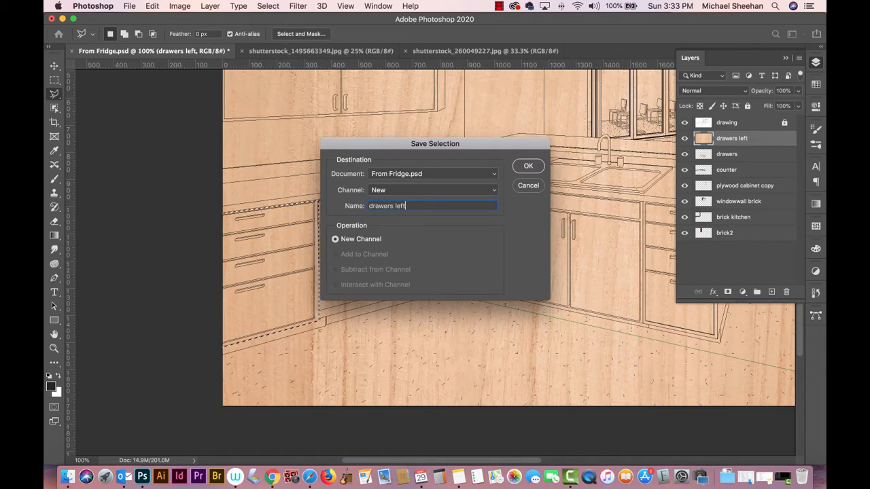
key("Return")
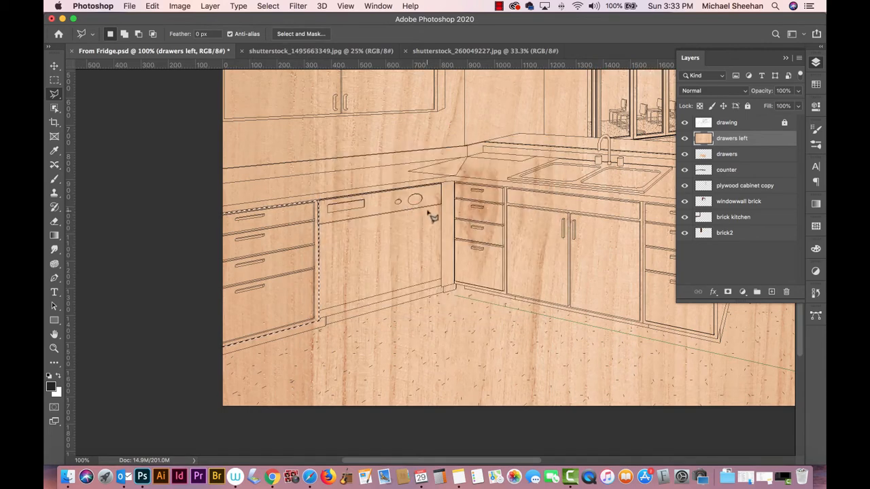
Delete the wood outside the left drawer cabinet selection on the "drawers left" layer, deselect and save the document
key("super+shift+i")
key("BackSpace")
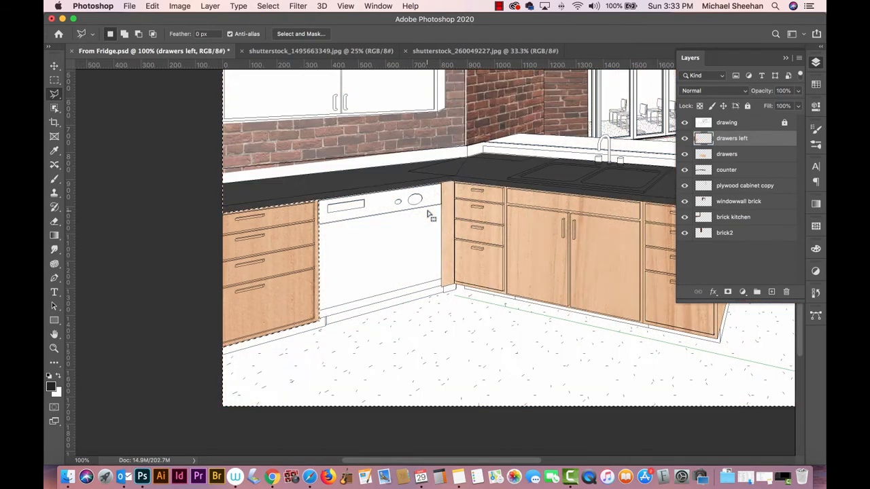
key("super+d")
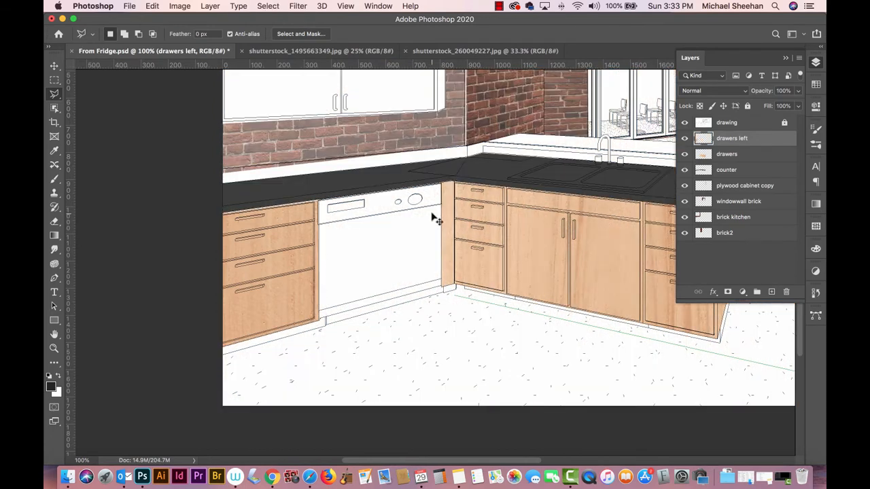
key("super+minus")
key("super+s")
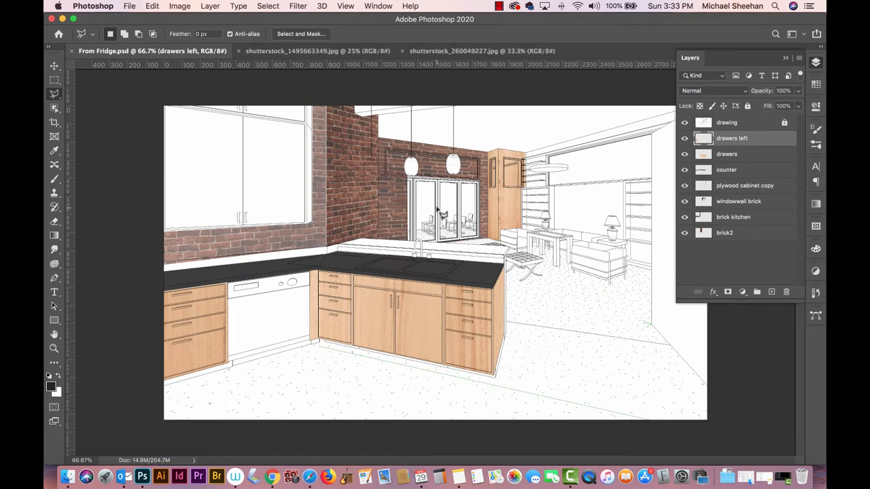
Switch to the Move tool and leave no layer selected
left_click(54, 66)
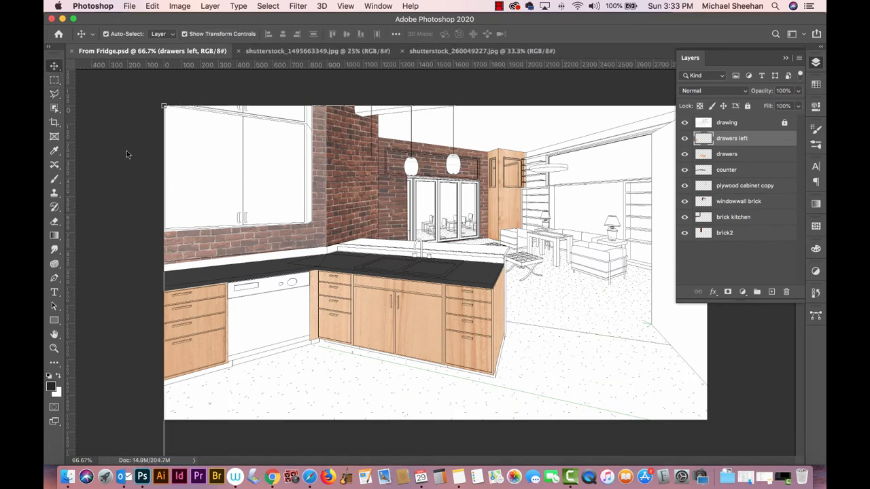
left_click(133, 272)
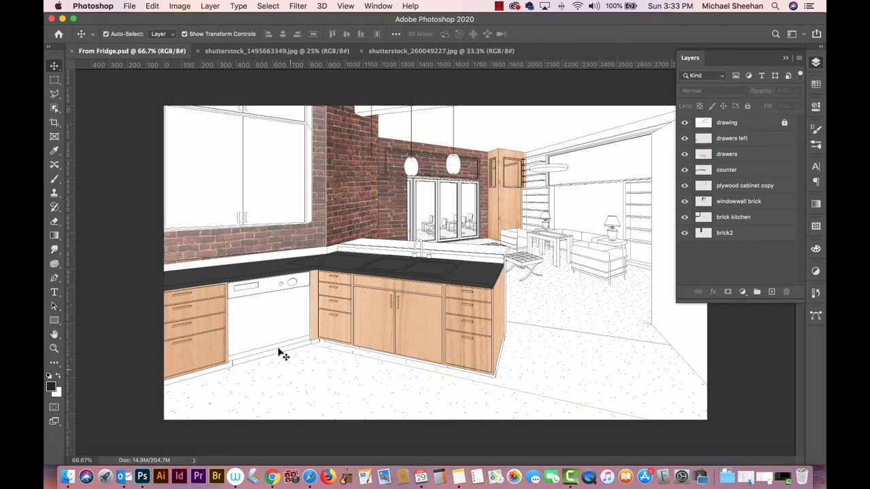
left_click(160, 476)
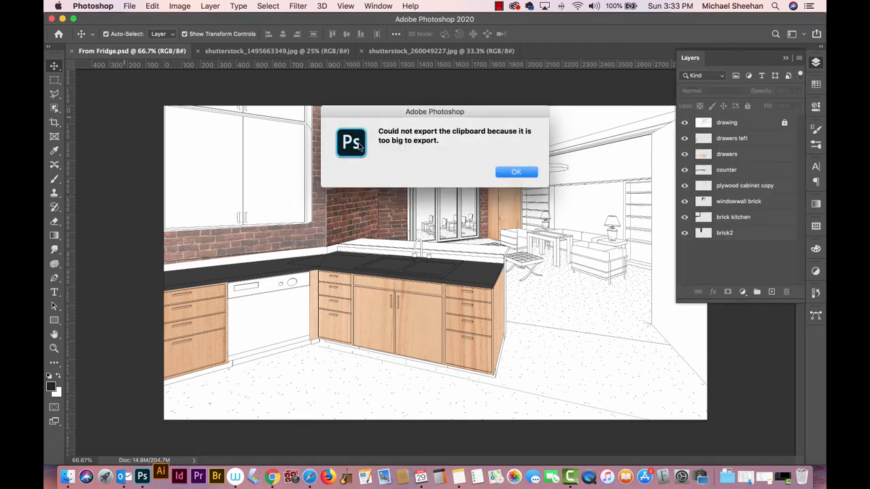
left_click(518, 175)
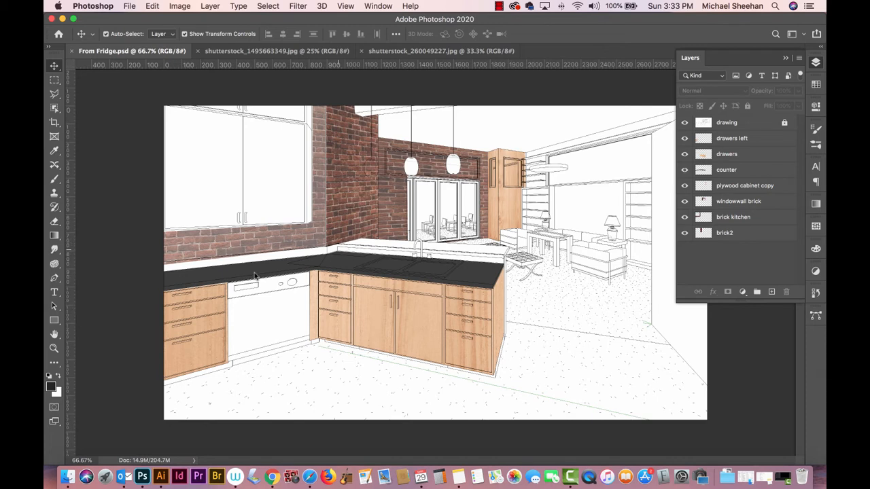
left_click(55, 347)
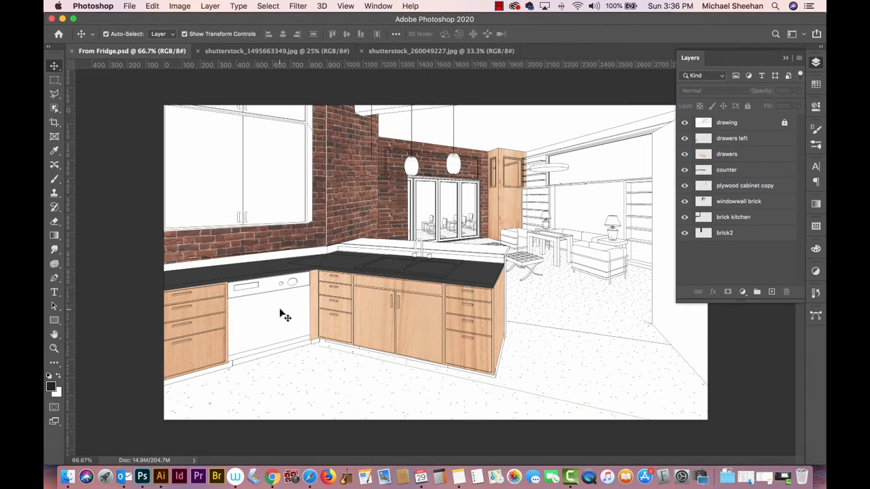
Switch to Illustrator, create a new landscape Letter document and draw a rectangle nearly filling the artboard
left_click(162, 477)
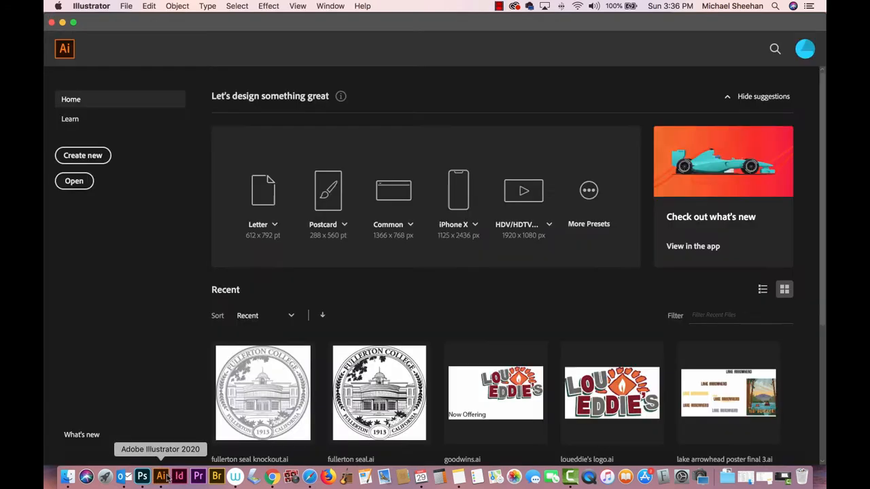
left_click(82, 160)
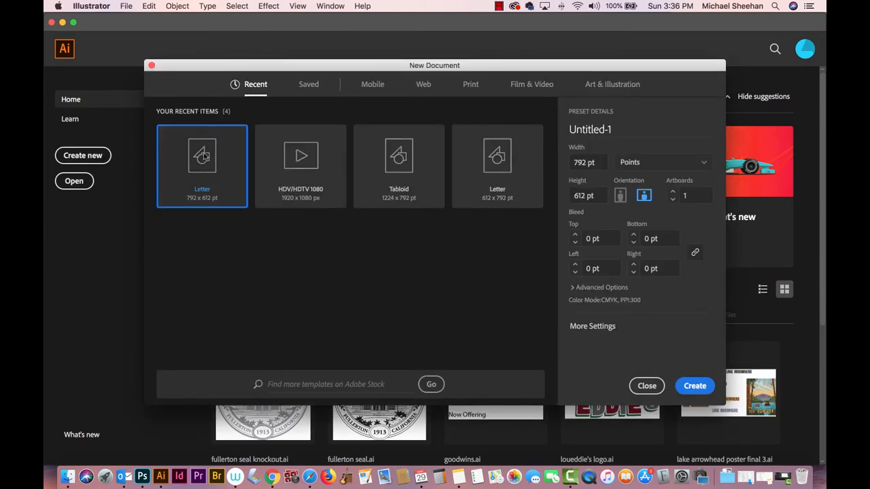
left_click(694, 385)
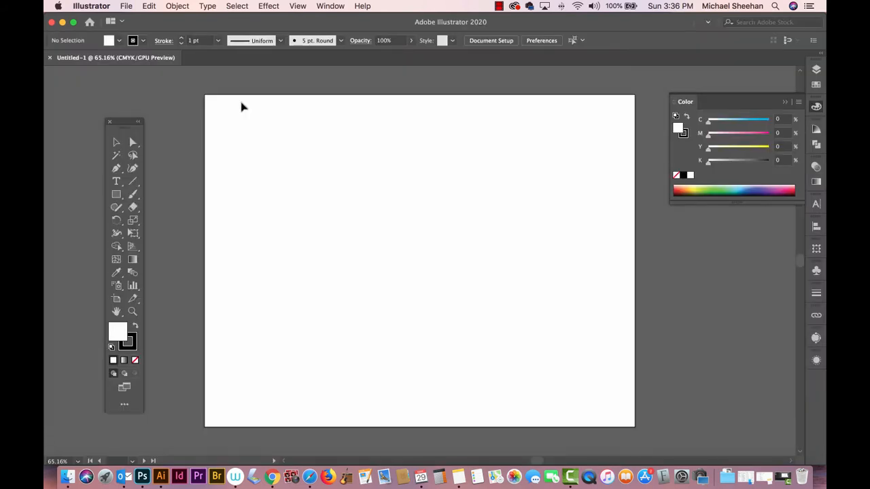
left_click(118, 195)
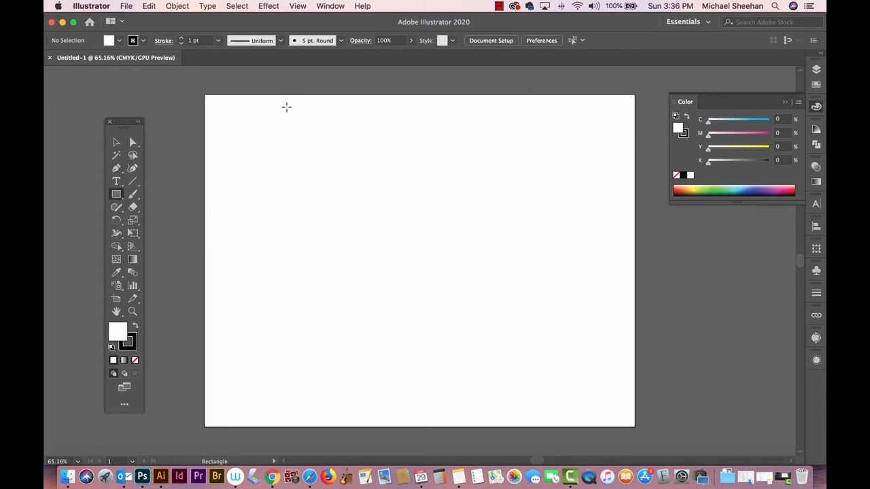
left_click_drag(228, 112, 621, 412)
left_click(329, 6)
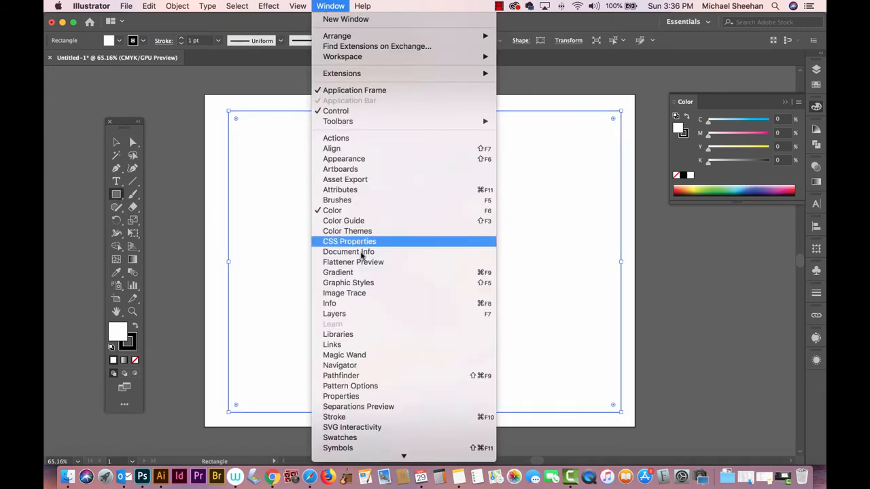
mouse_move(368, 456)
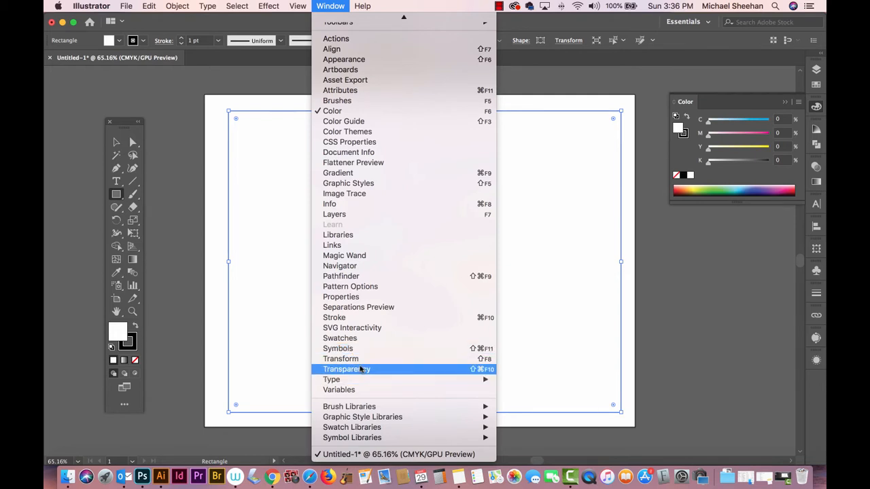
mouse_move(376, 427)
mouse_move(525, 273)
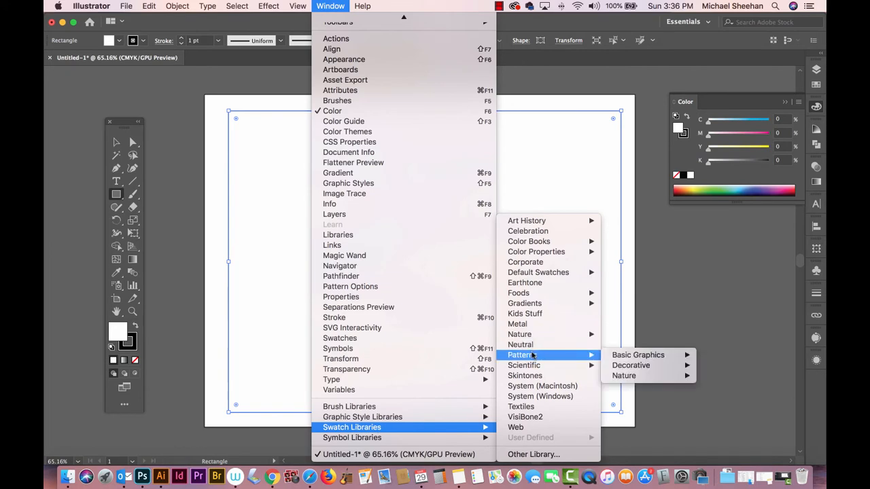
mouse_move(528, 338)
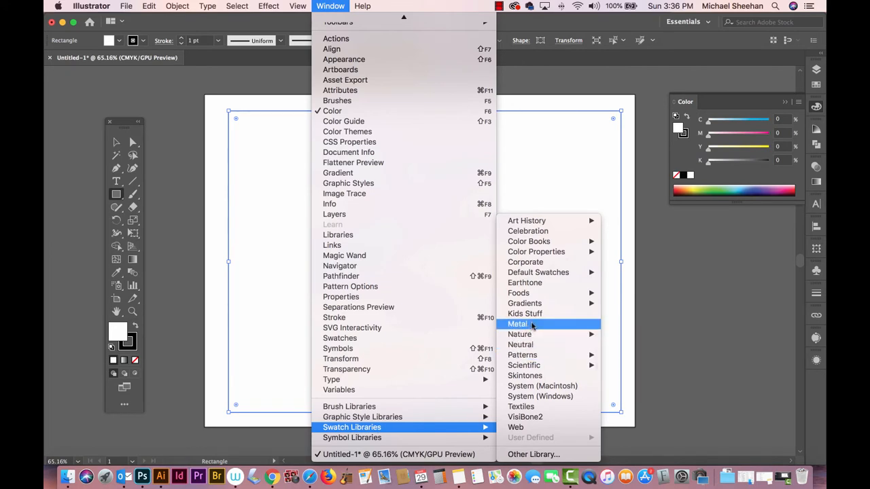
left_click(532, 325)
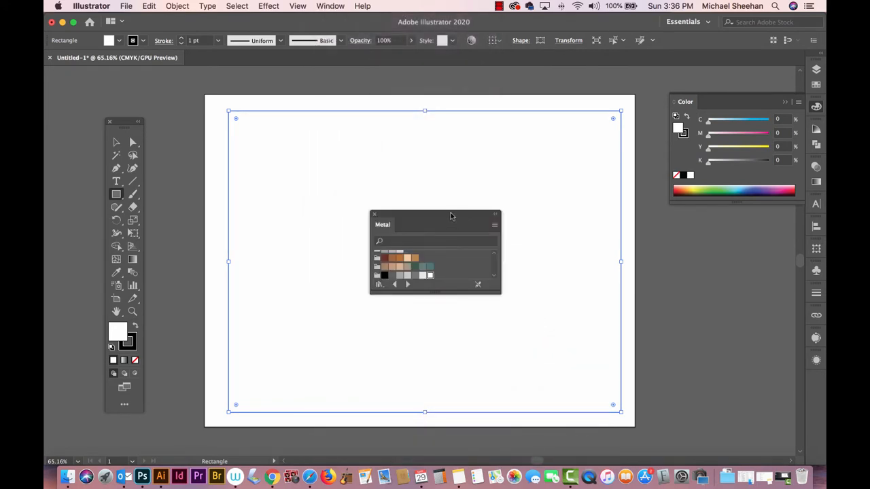
left_click(374, 214)
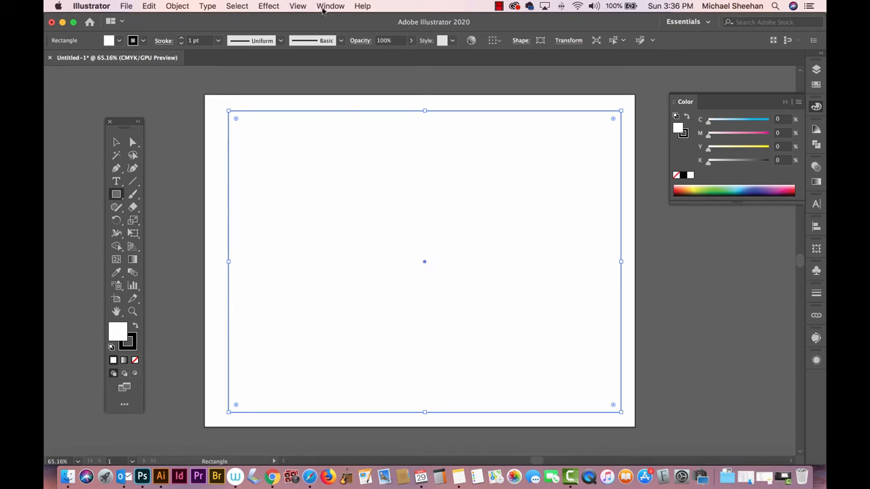
Open the Metals gradient swatch library and fill the rectangle with Stainless Steel
left_click(328, 6)
mouse_move(365, 429)
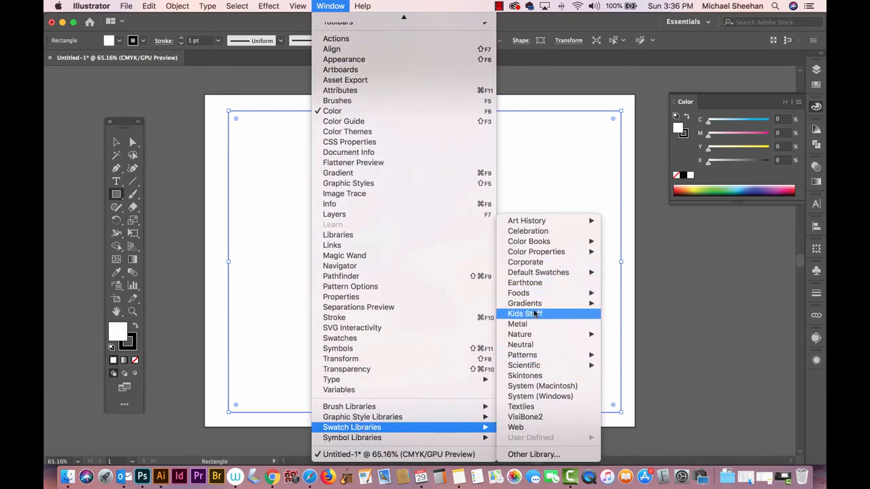
mouse_move(537, 304)
left_click(651, 332)
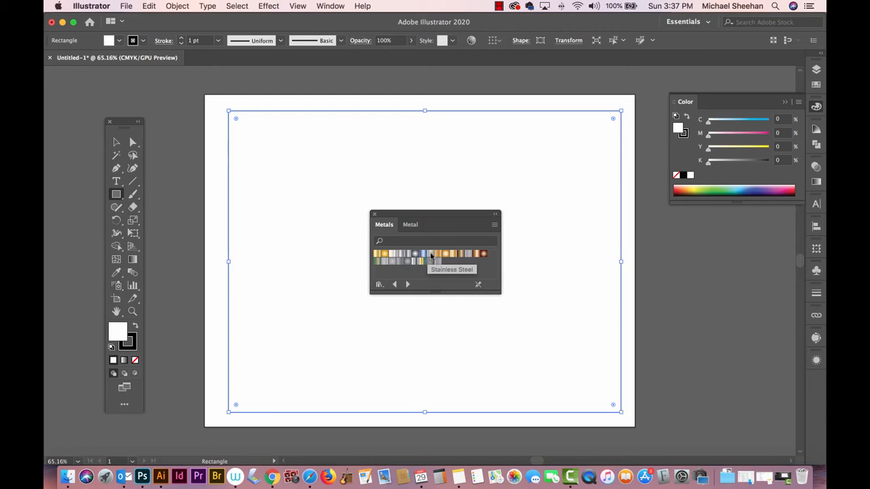
left_click(431, 255)
Remove the stroke from the steel-filled rectangle and move the Metals swatches off the artwork
left_click(116, 142)
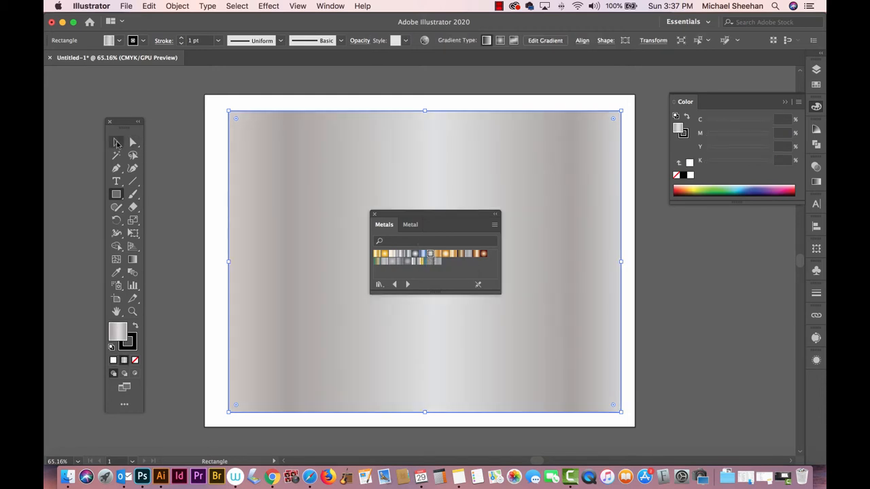
left_click(196, 119)
left_click(297, 142)
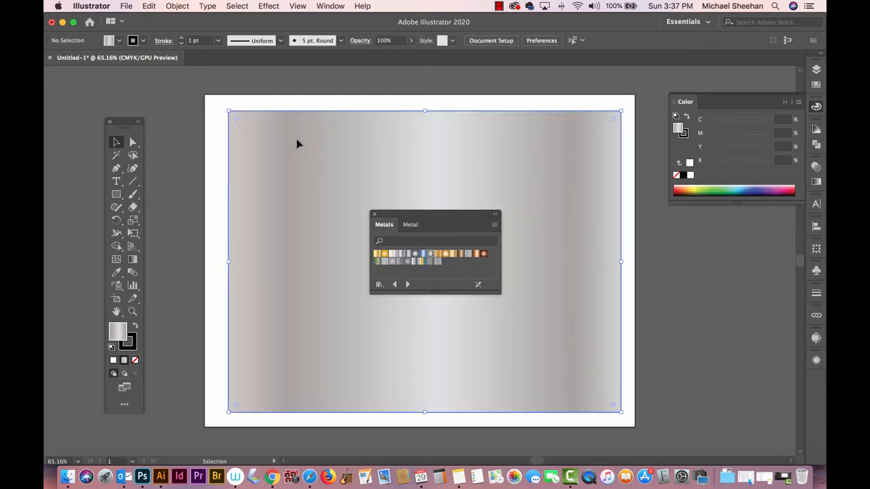
left_click(136, 344)
left_click(135, 361)
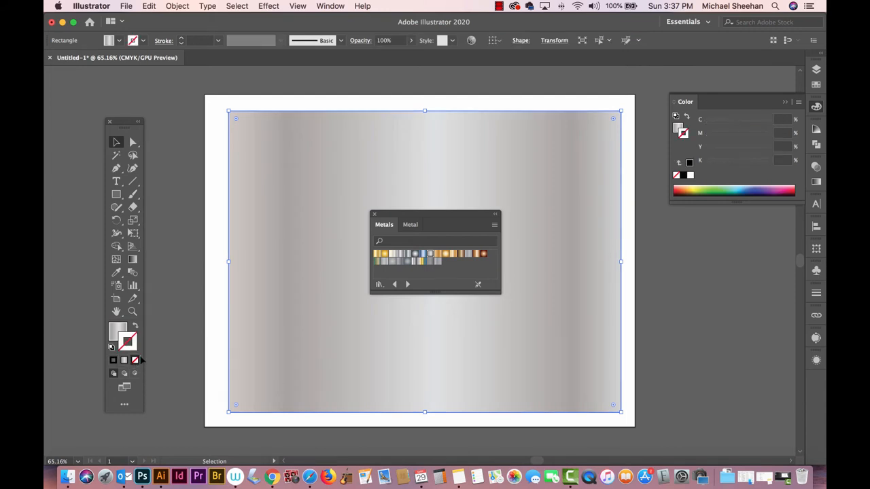
left_click_drag(451, 217, 762, 238)
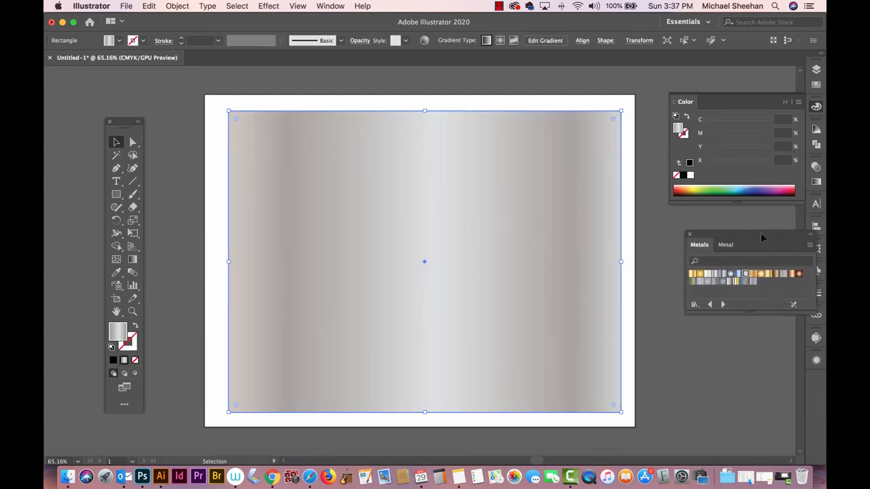
Copy the steel-filled rectangle, return to Photoshop and paste it into From Fridge.psd above the windowwall brick layer
key("a")
key("v")
left_click(63, 23)
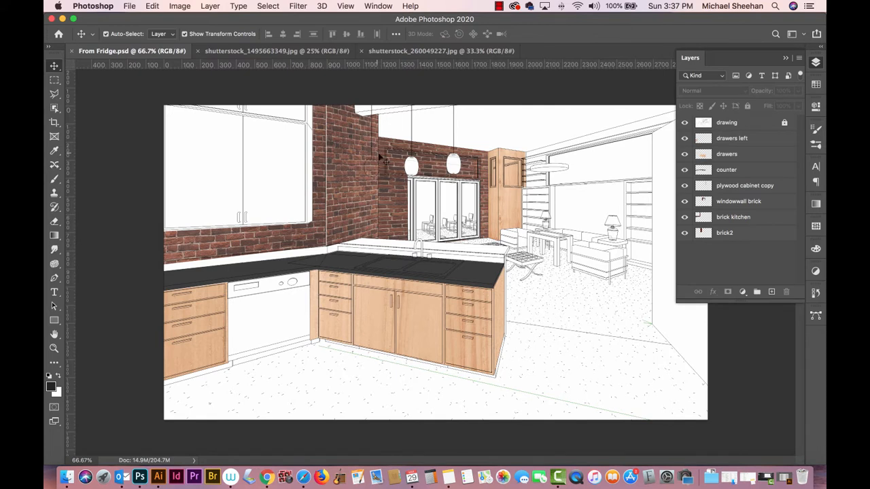
left_click(442, 174)
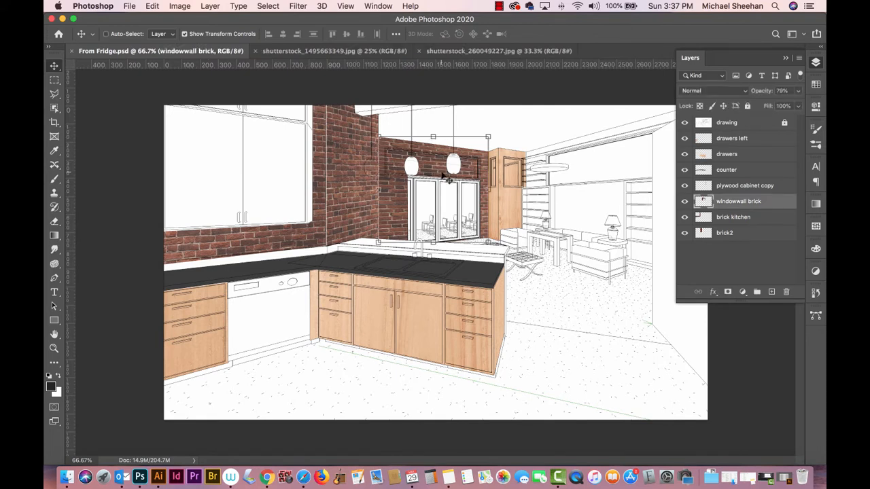
key("super+v")
left_click(487, 183)
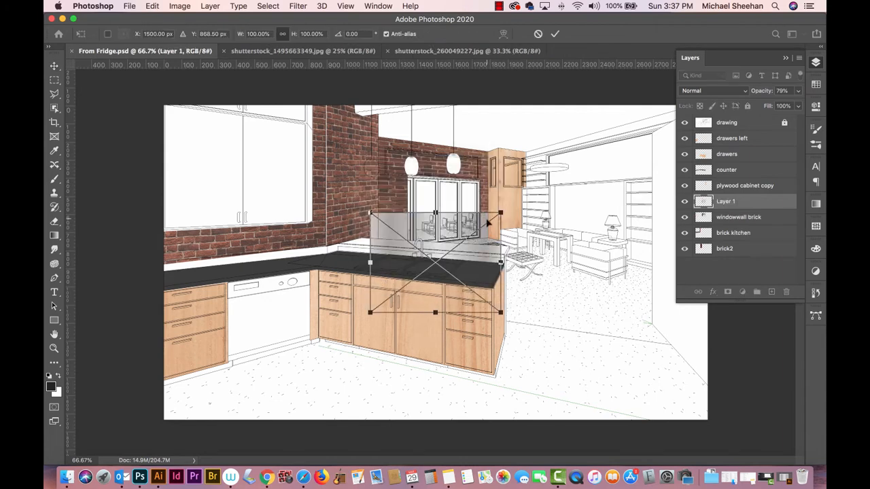
Position the pasted steel gradient over the dishwasher front and commit the placement
left_click_drag(488, 222, 330, 277)
left_click(151, 6)
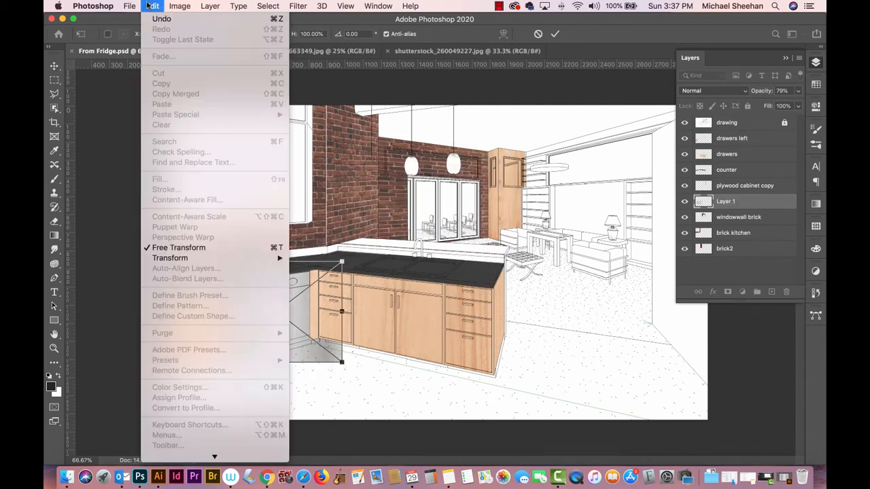
mouse_move(180, 259)
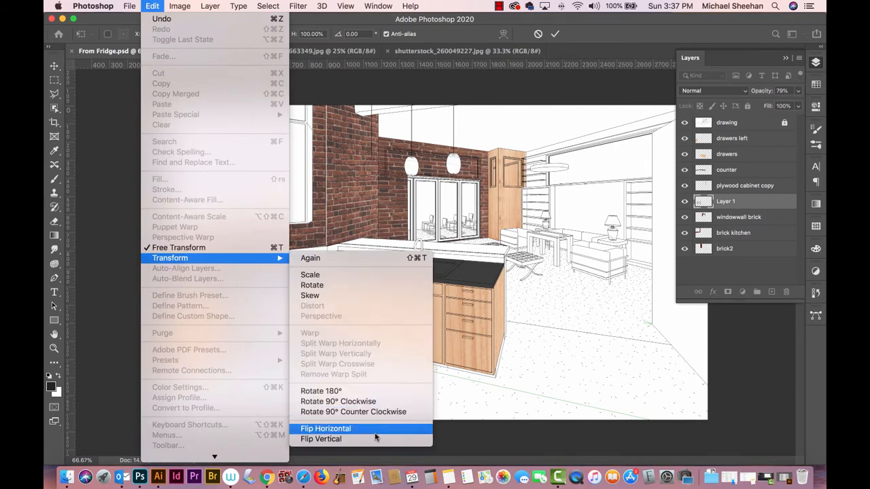
left_click(329, 278)
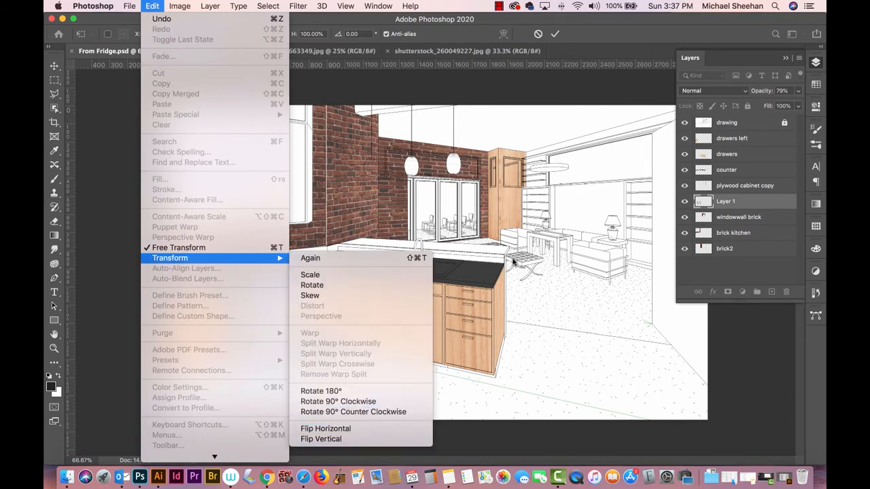
key("Return")
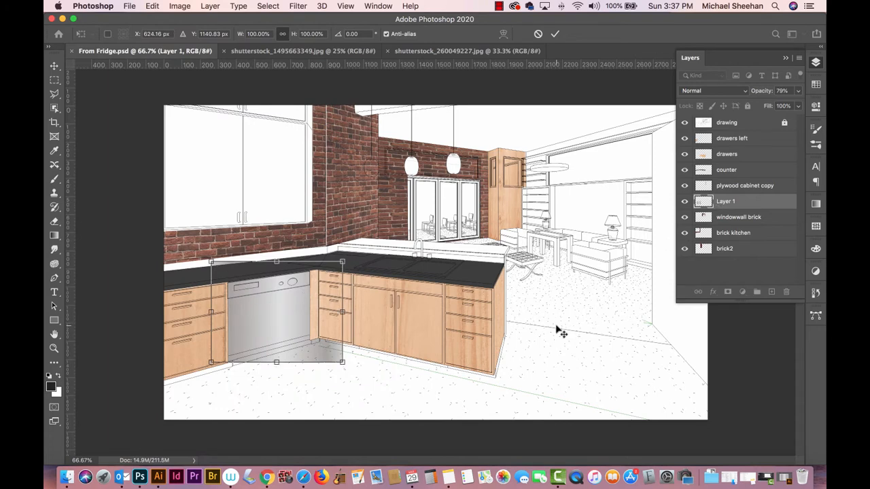
Distort the steel gradient's corners to follow the dishwasher's perspective, covering its whole front down to the floor line
left_click(152, 7)
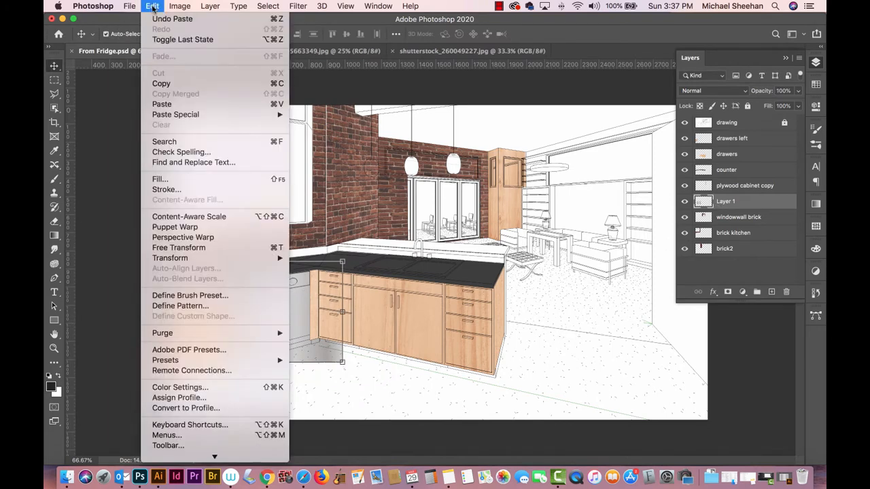
mouse_move(180, 259)
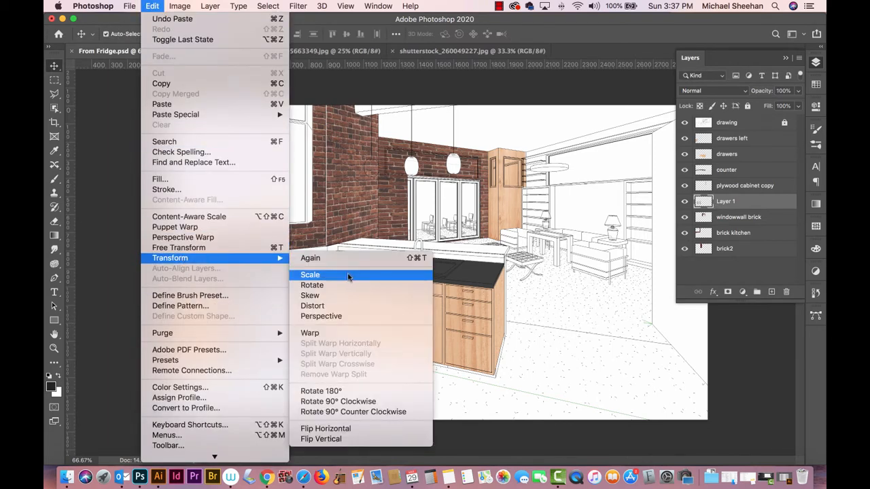
left_click(349, 306)
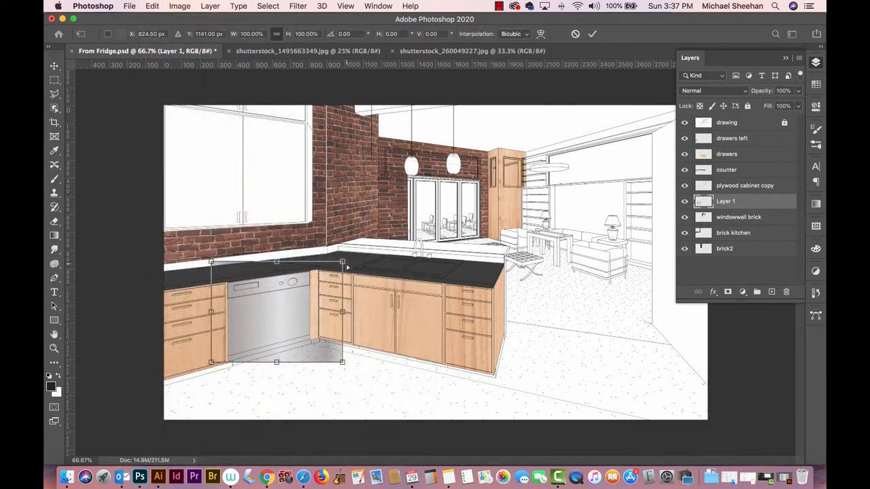
left_click_drag(347, 267, 343, 248)
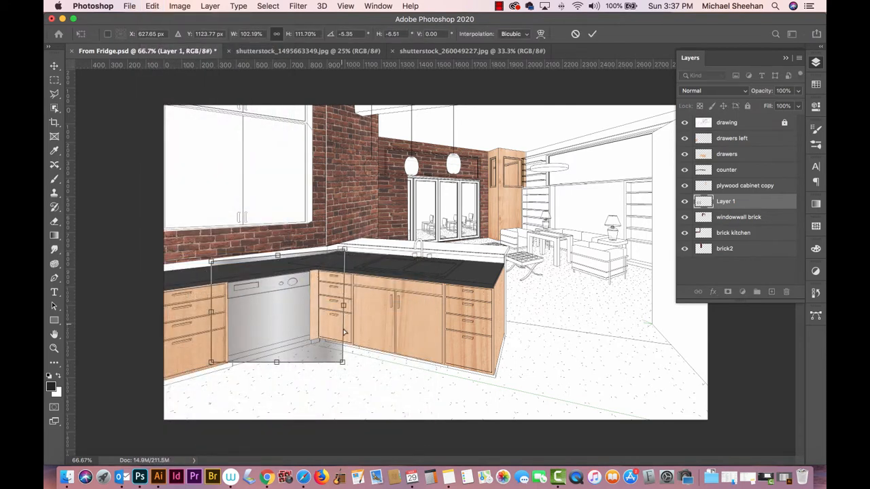
left_click_drag(343, 363, 339, 343)
left_click_drag(211, 261, 210, 265)
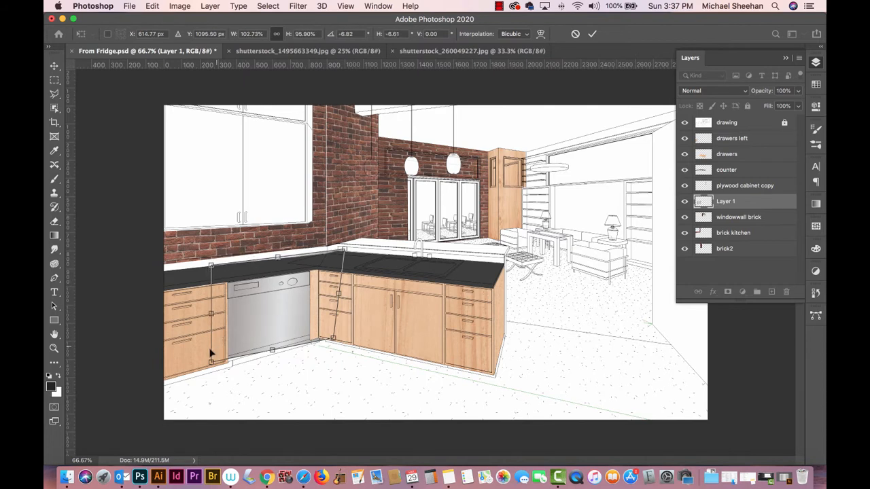
left_click_drag(211, 362, 212, 371)
left_click_drag(347, 249, 327, 254)
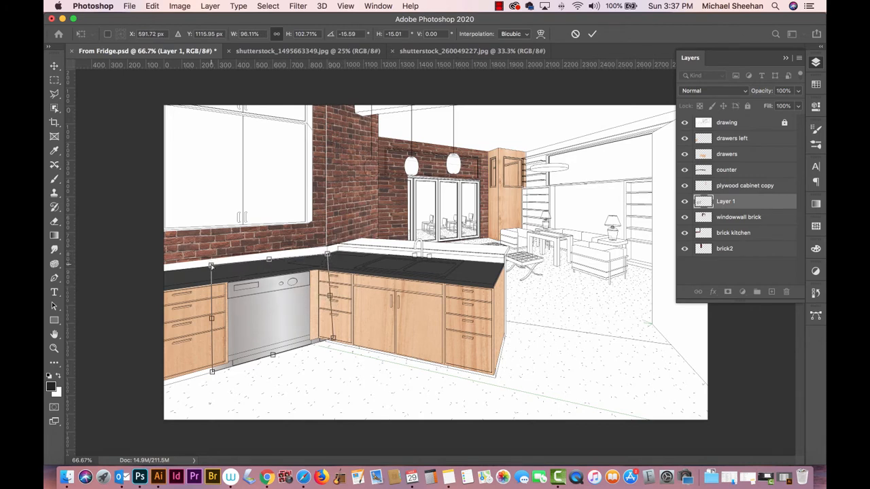
left_click_drag(211, 267, 212, 275)
left_click_drag(328, 255, 333, 258)
key("Return")
key("super")
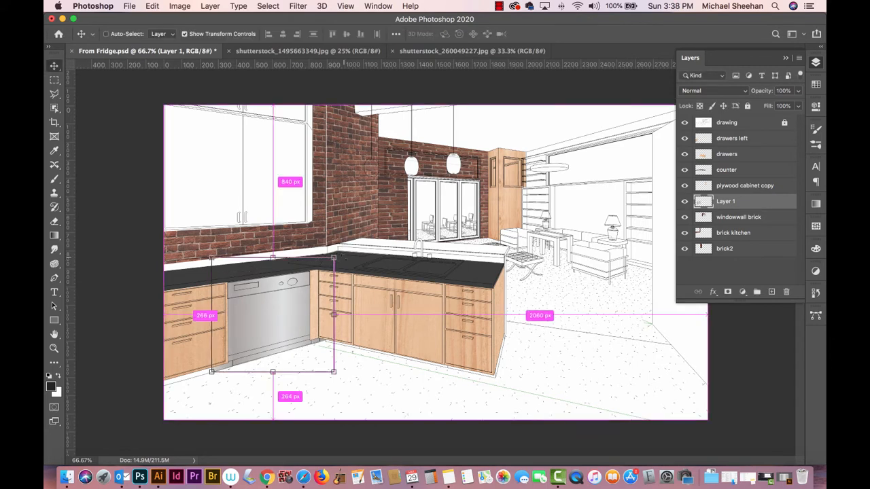
Rename the steel gradient layer as "diswasher" and leave no layer selected
double_click(726, 201)
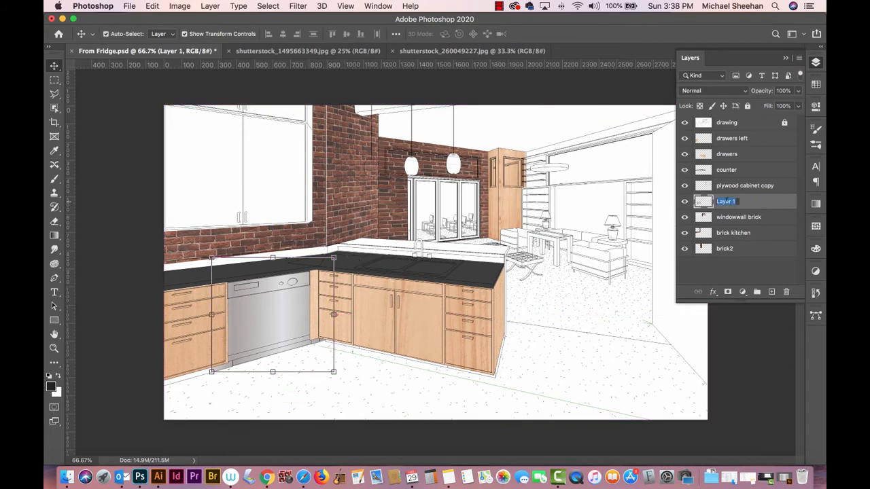
type("diswasher")
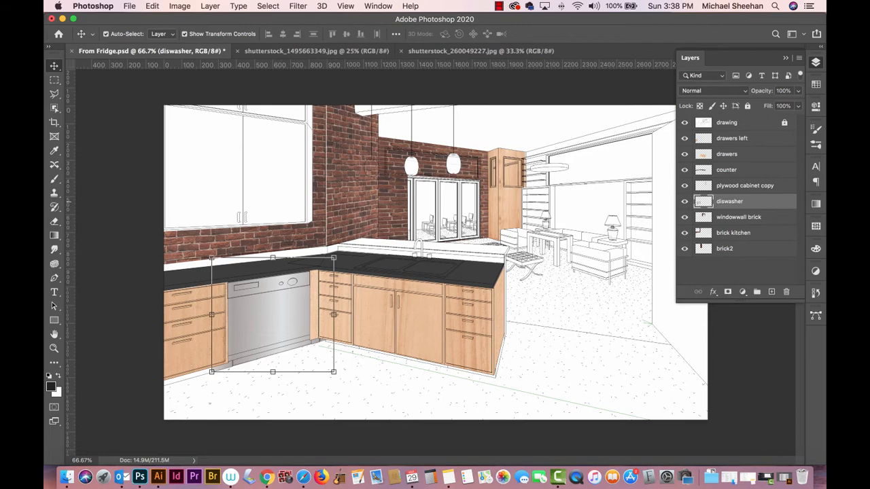
left_click(496, 356)
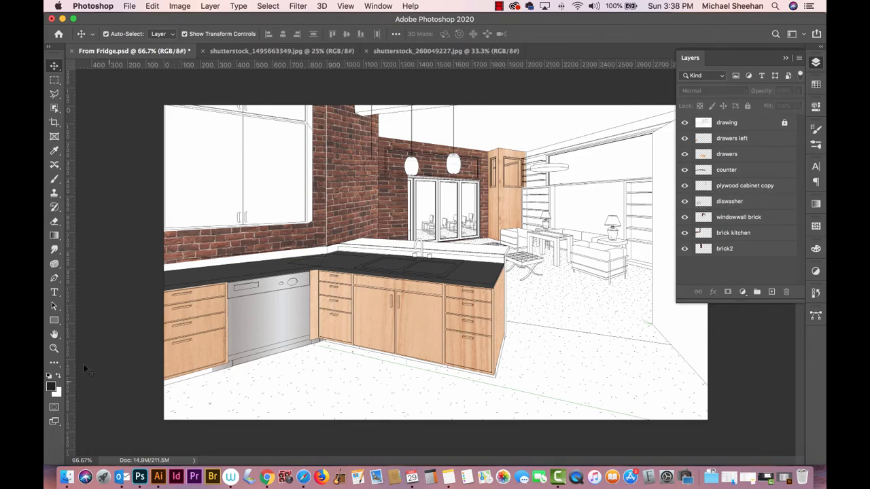
Trim the steel below the dishwasher's lower edge on the diswasher layer using a polygonal lasso selection, and deselect
left_click(55, 348)
left_click_drag(318, 349, 380, 359)
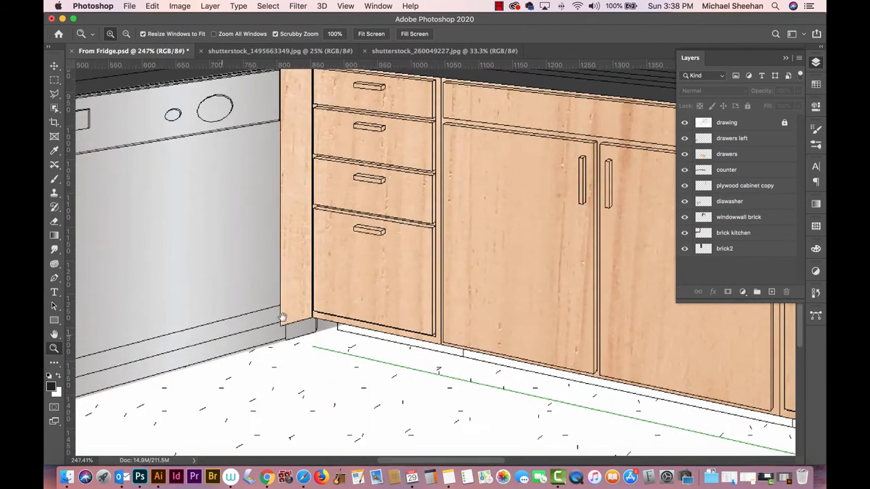
left_click_drag(225, 333, 448, 318)
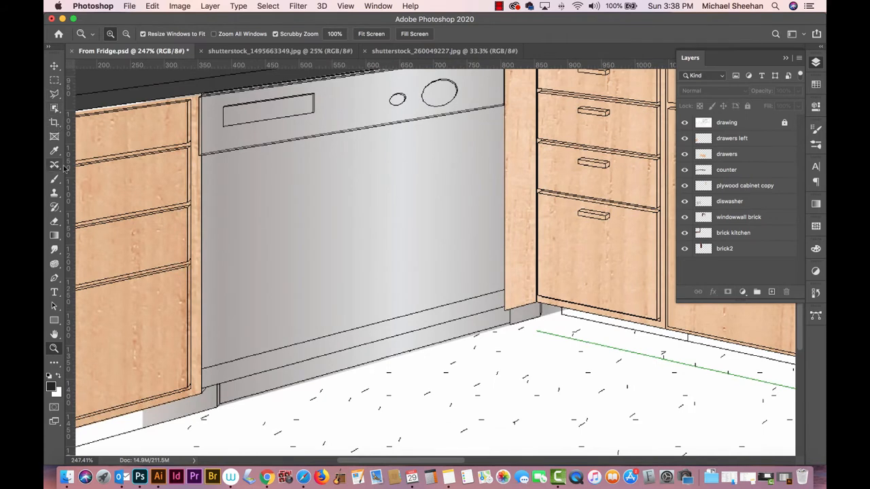
left_click(55, 94)
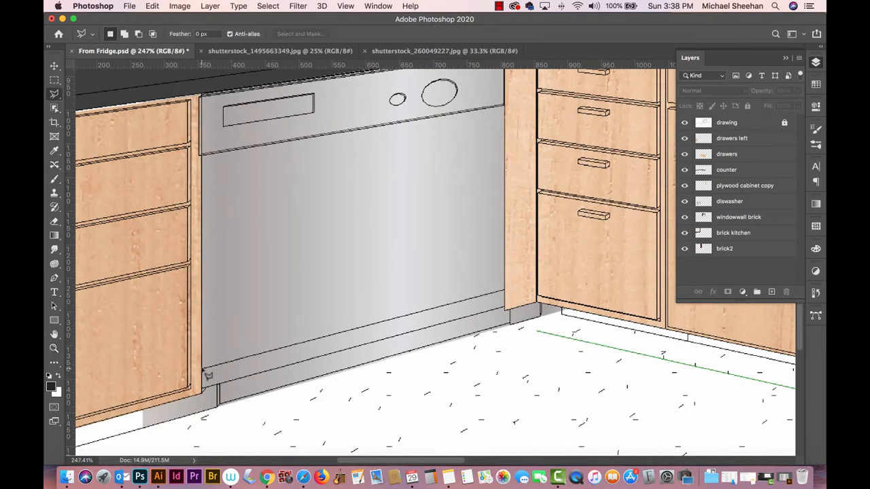
left_click(202, 367)
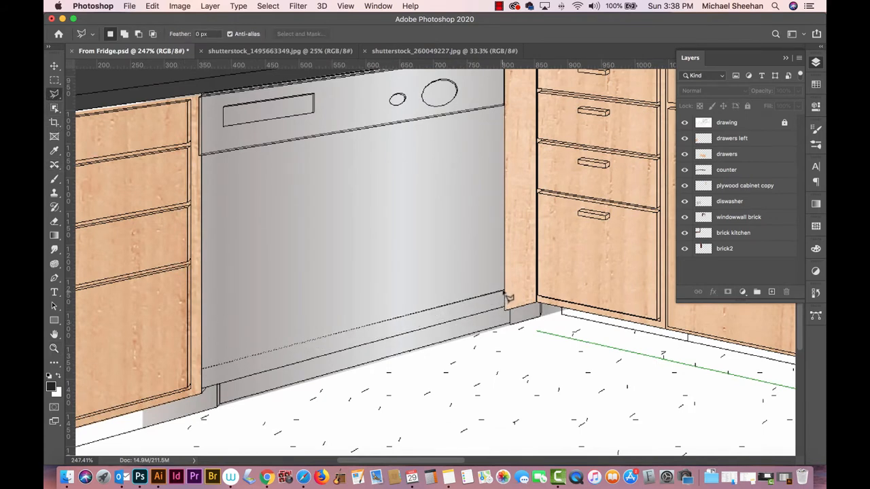
key("Escape")
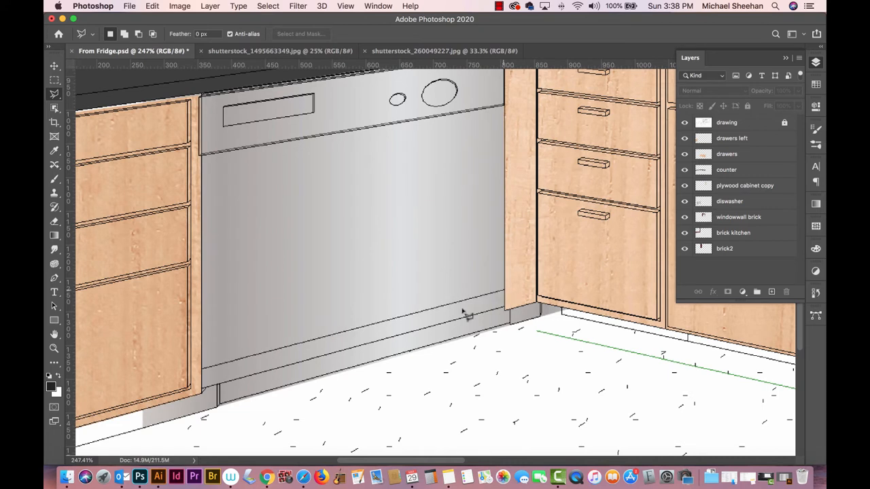
left_click(204, 390)
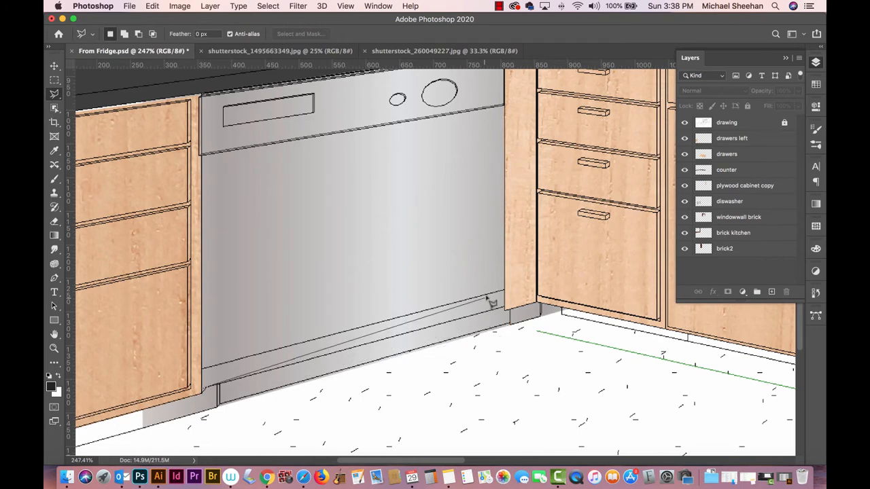
left_click(507, 310)
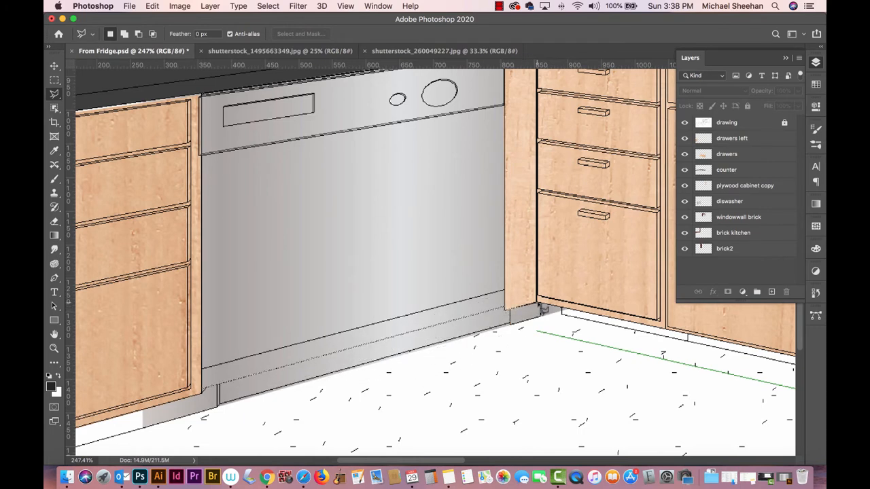
left_click(574, 313)
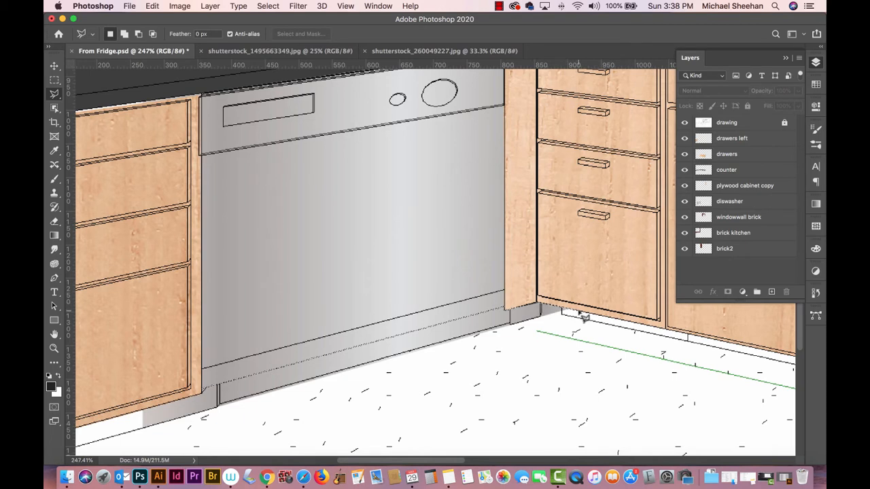
left_click(486, 397)
left_click(115, 446)
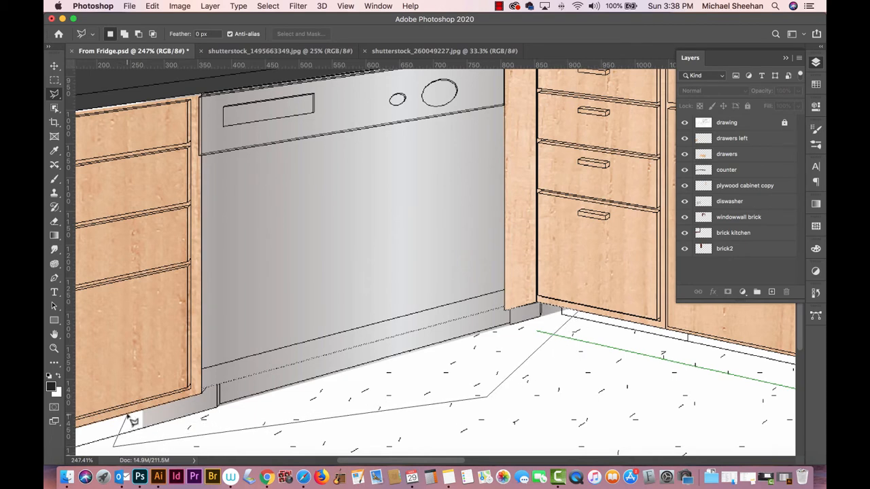
left_click(127, 416)
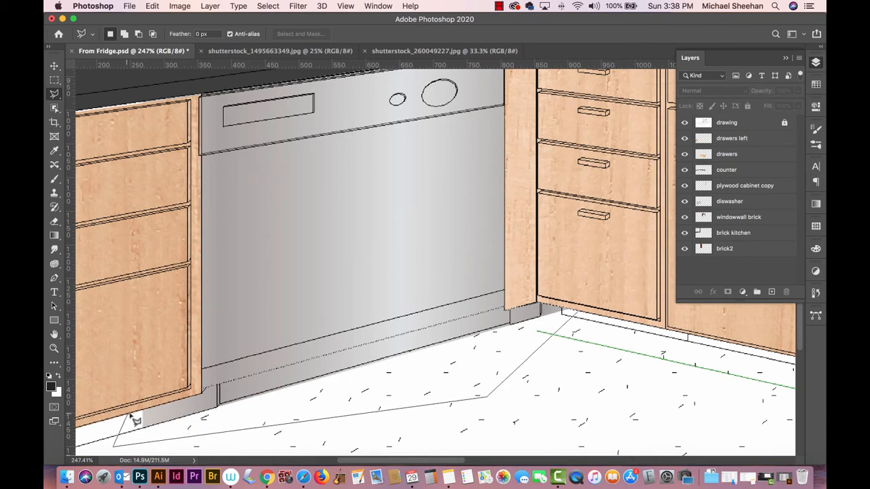
double_click(206, 393)
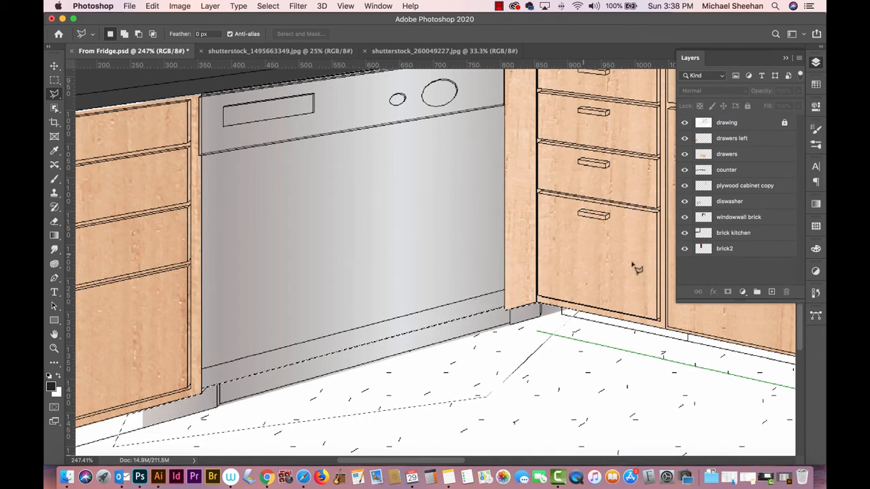
left_click(739, 202)
key("Delete")
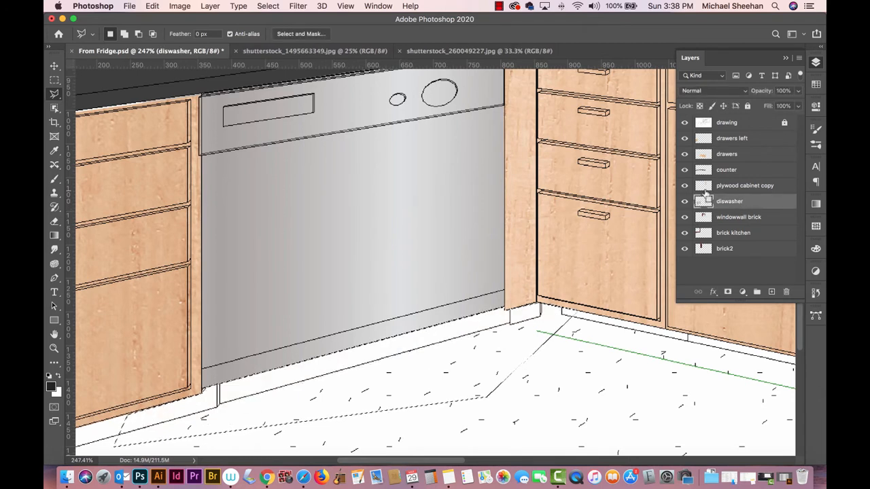
key("ctrl+d")
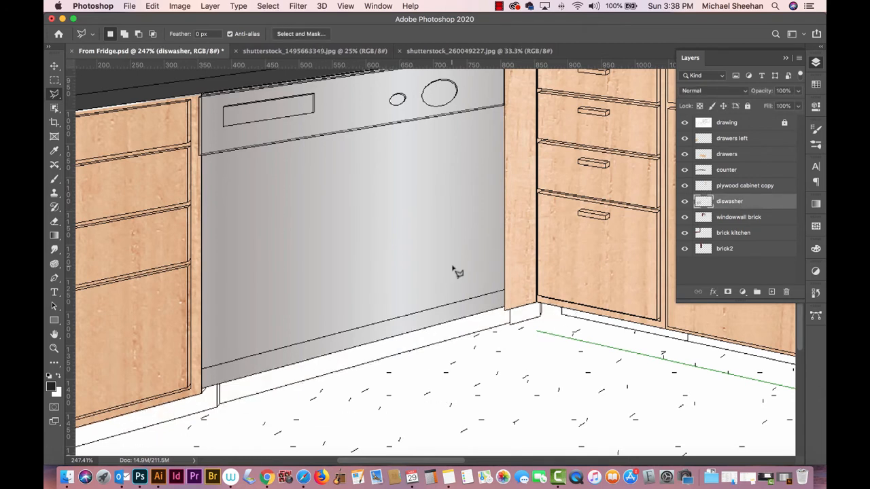
Outline the strip along the dishwasher's base with the Polygonal Lasso and fill it with dark grey #3e3e3e on the diswasher layer
left_click(203, 389)
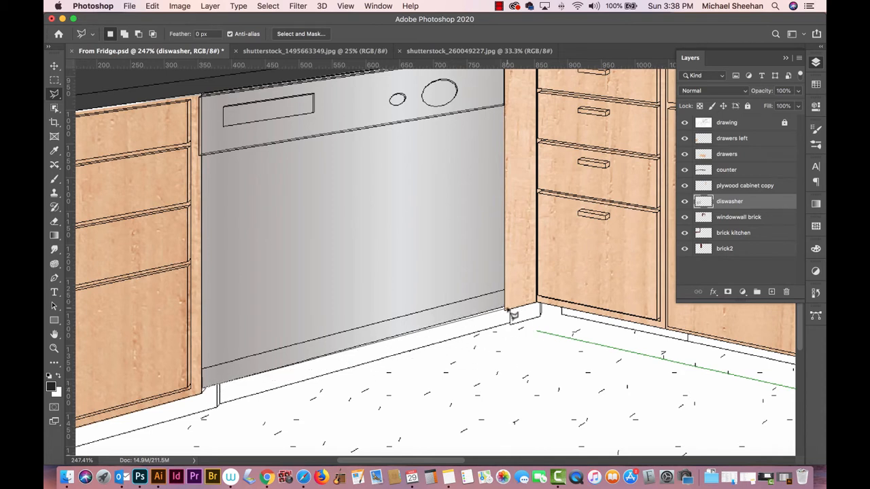
left_click(505, 308)
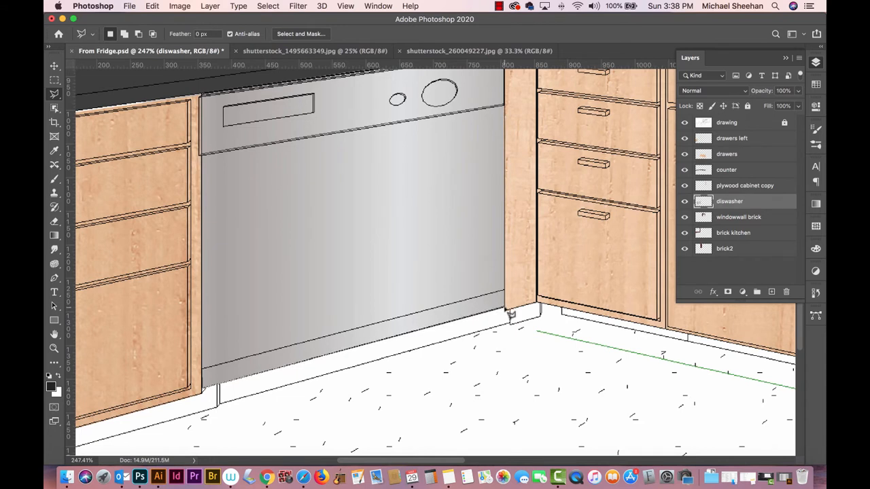
left_click(505, 291)
left_click(204, 371)
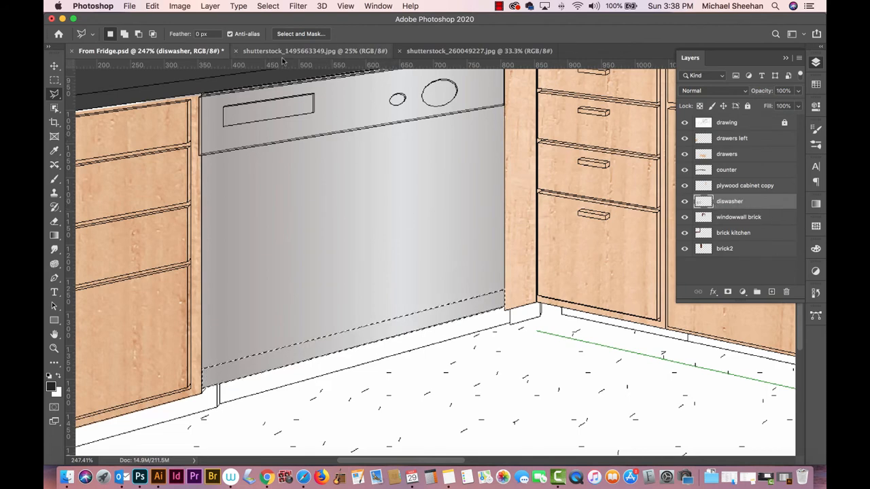
left_click(153, 6)
key("Escape")
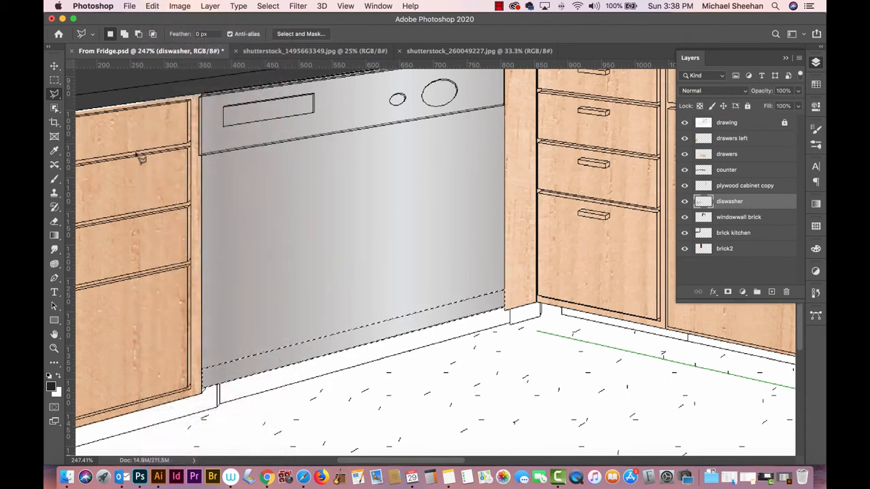
key("super+minus")
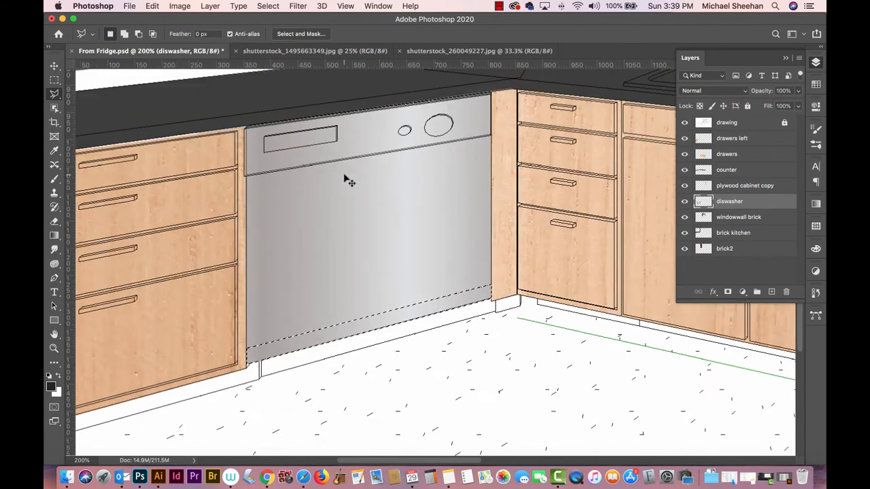
left_click(54, 150)
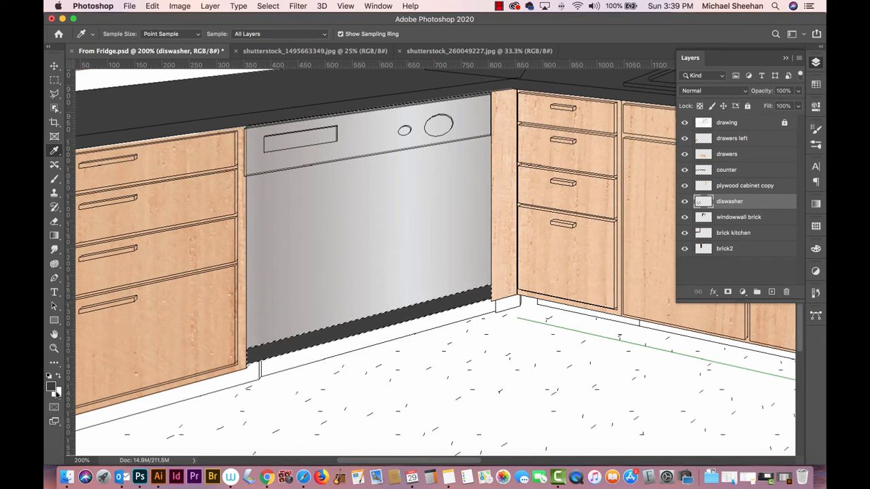
left_click(51, 386)
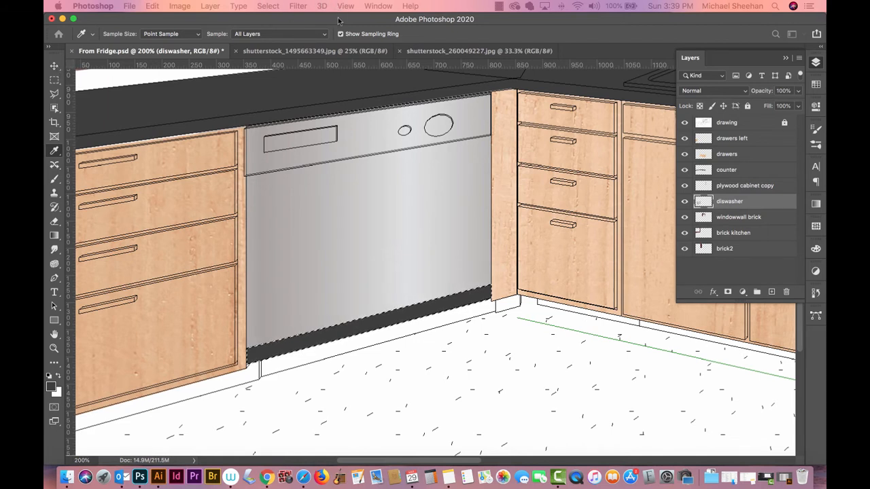
left_click(499, 7)
left_click(499, 7)
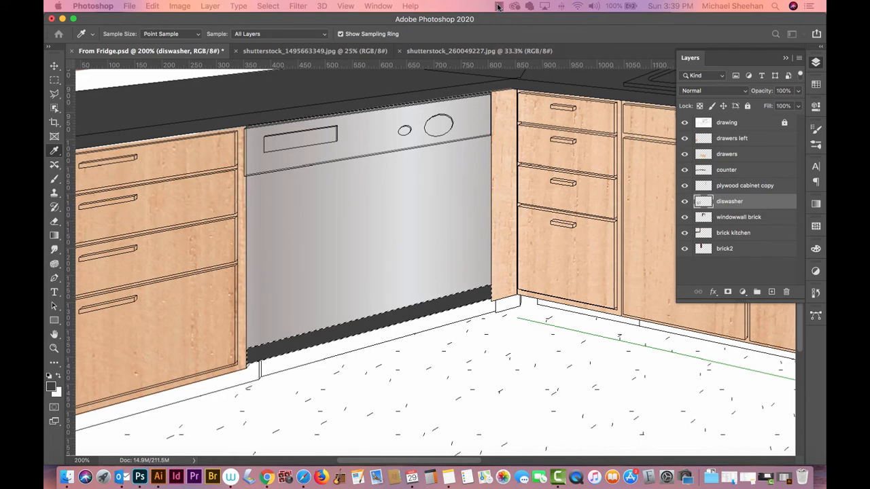
left_click(498, 7)
left_click(498, 7)
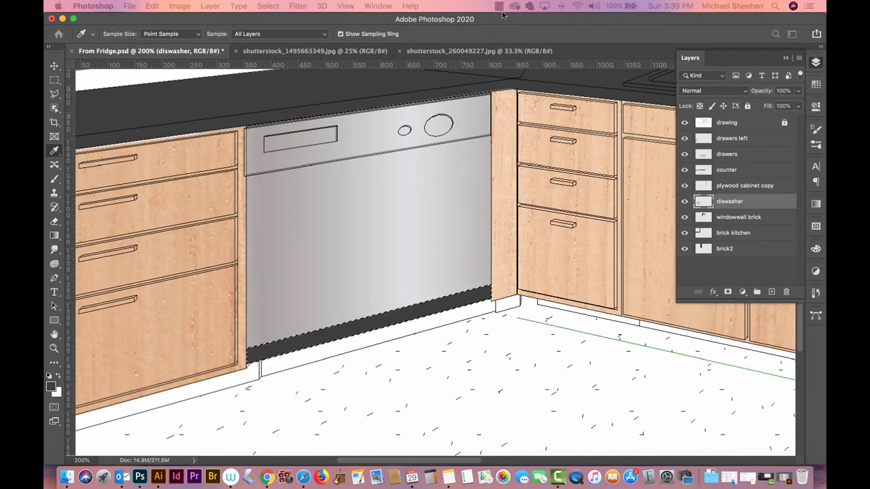
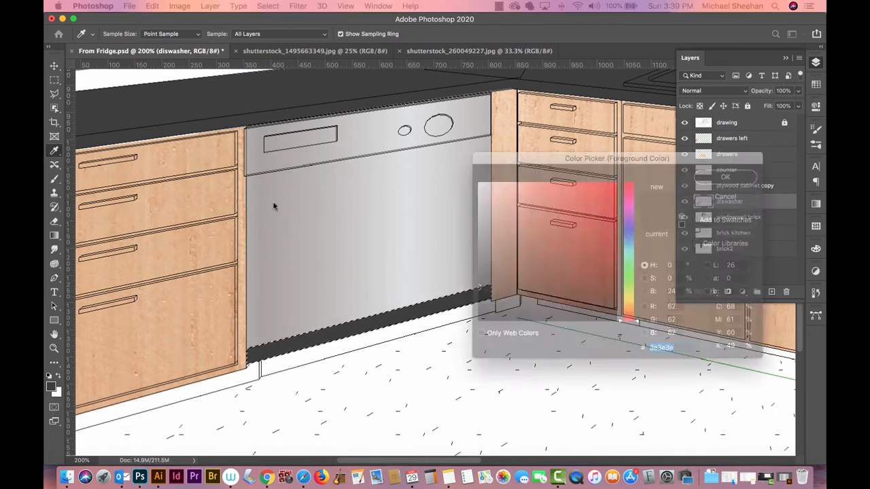
left_click_drag(352, 97, 448, 151)
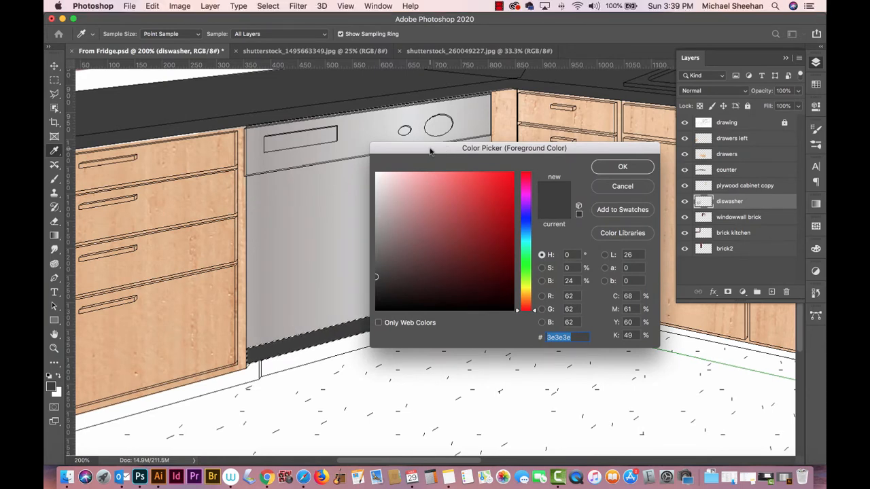
left_click_drag(425, 150, 494, 143)
key("Return")
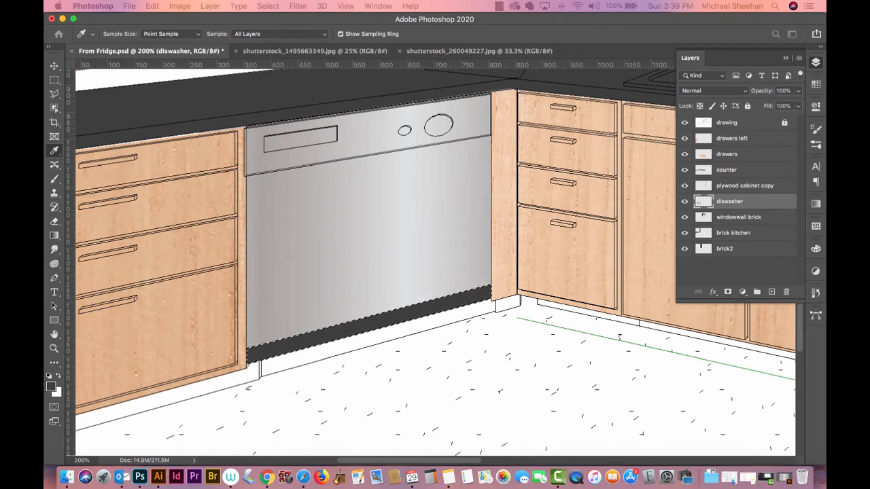
Set the foreground colour to the lighter grey #585656
left_click(51, 387)
left_click_drag(695, 161, 344, 143)
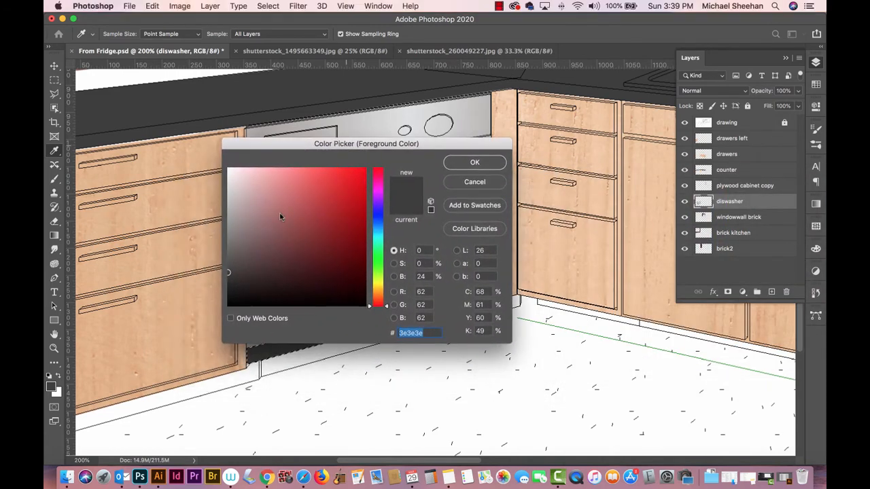
left_click_drag(227, 273, 228, 264)
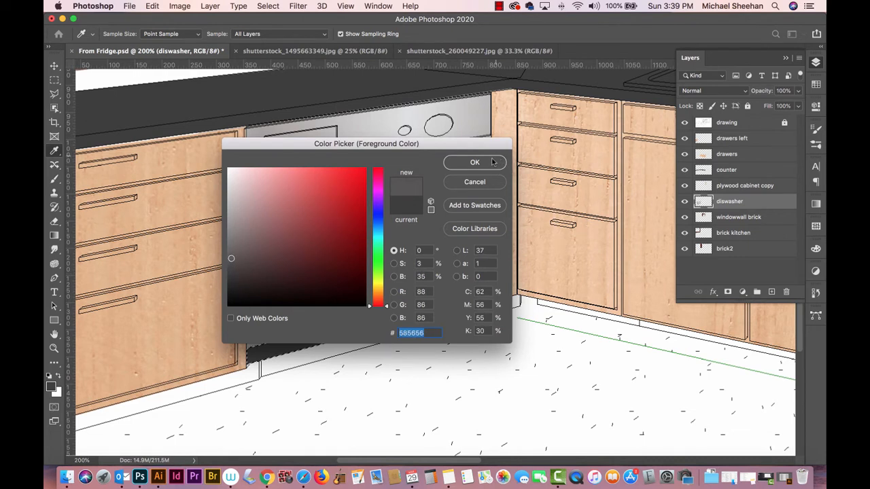
key("Return")
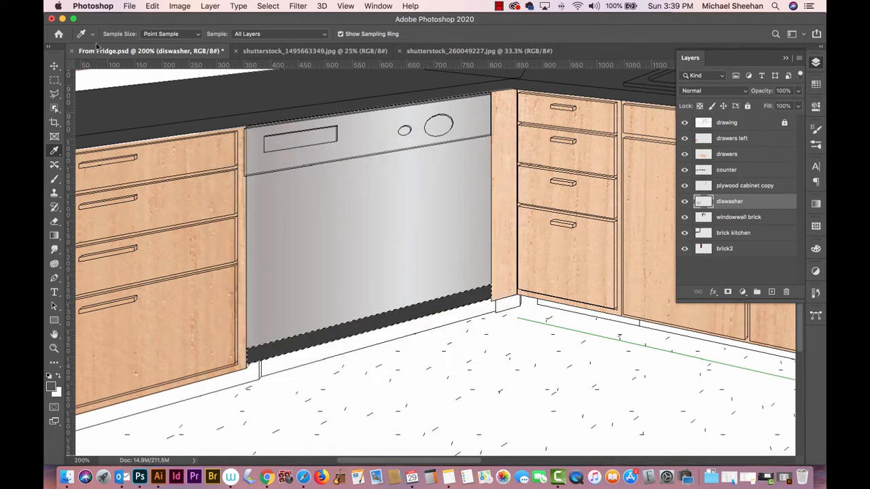
Apply a linear foreground-to-transparent gradient from the Basics presets across the selected dark strip at the dishwasher's base
left_click(55, 222)
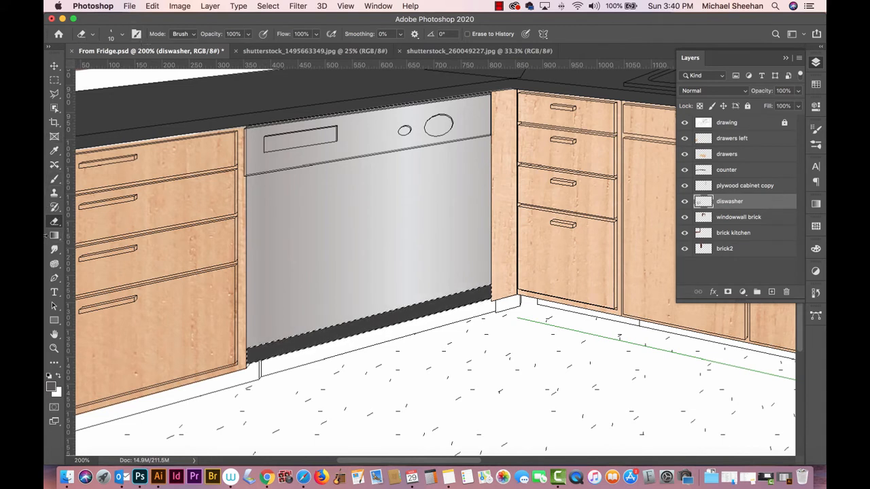
left_click(55, 236)
left_click(146, 34)
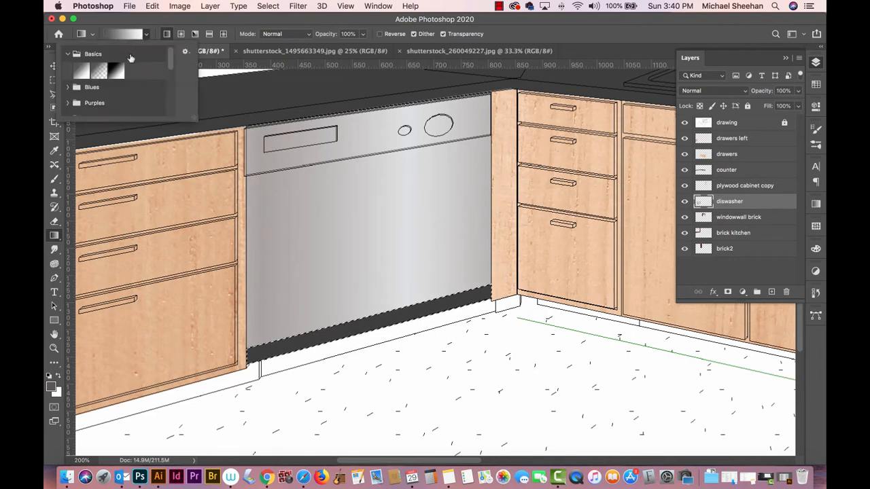
left_click(98, 71)
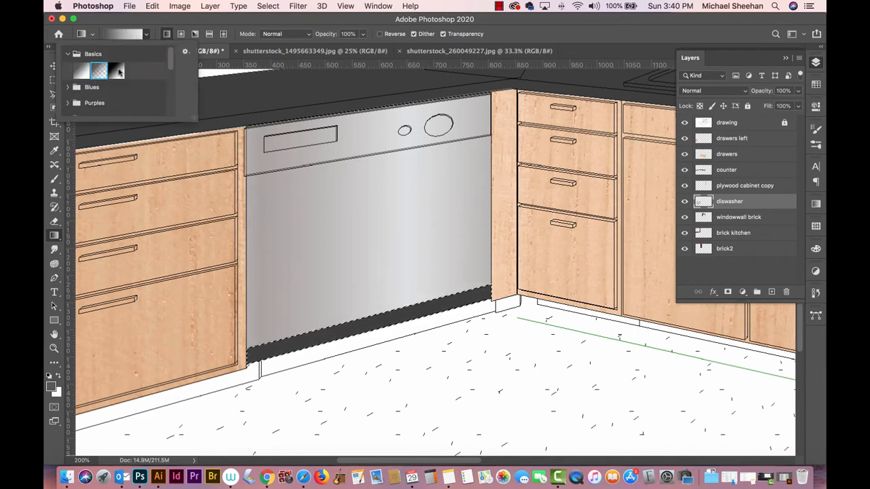
left_click(230, 19)
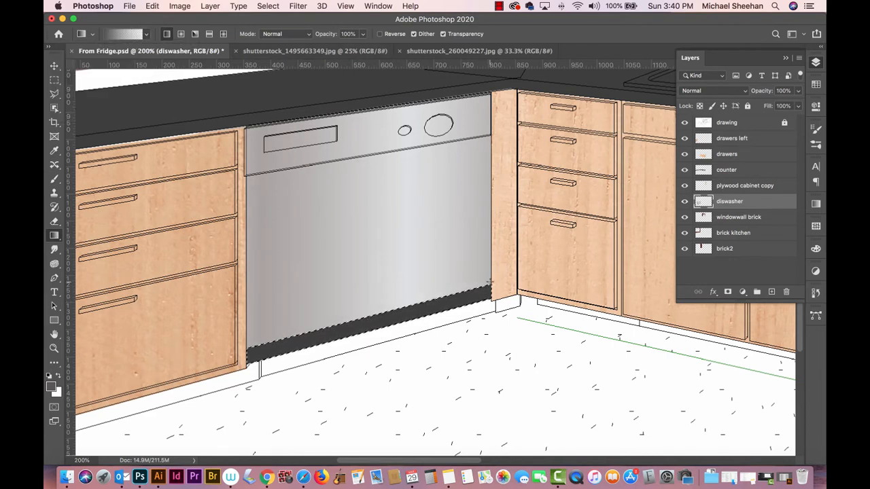
key("super+minus")
key("super+minus")
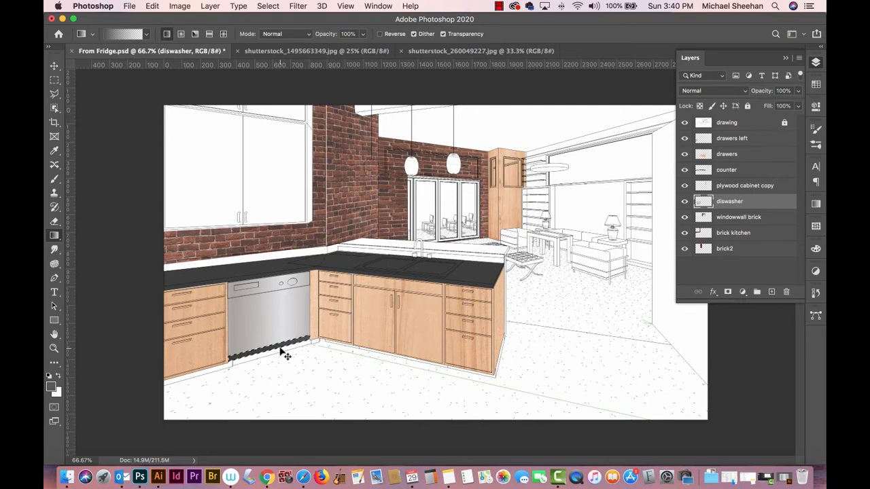
key("super+plus")
key("super+plus")
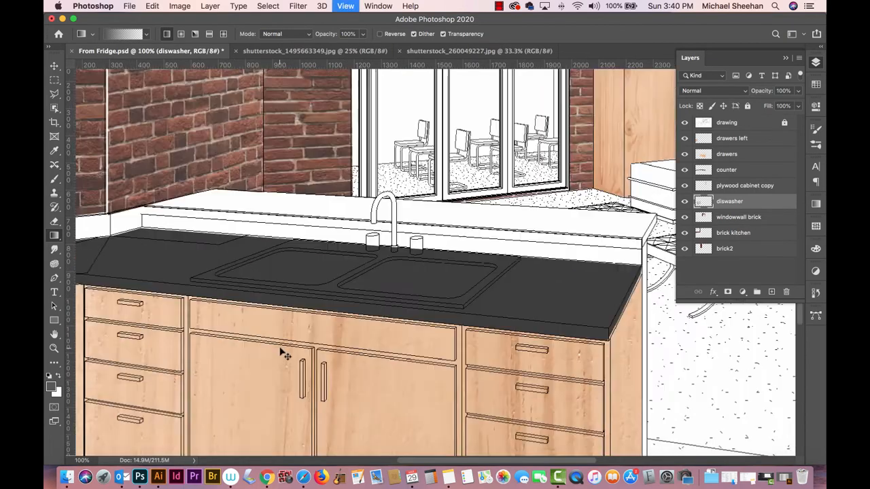
left_click_drag(281, 354, 408, 269)
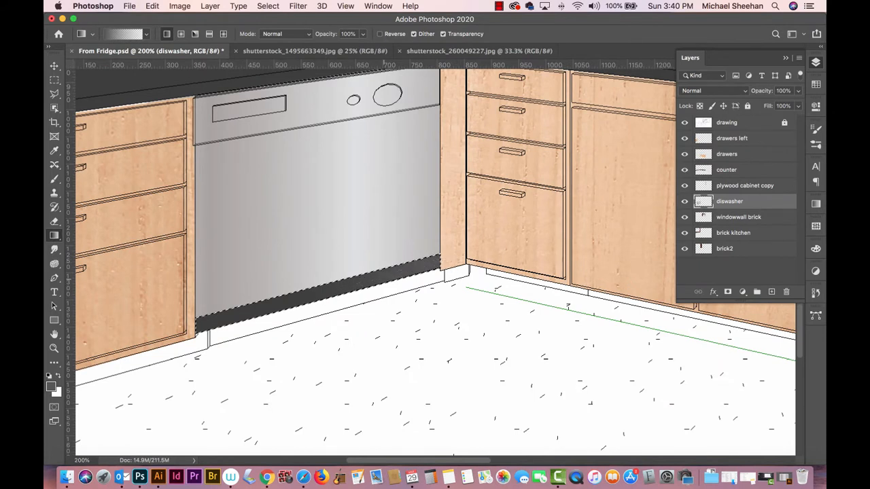
Set the foreground colour to the lighter grey #858080
left_click(51, 386)
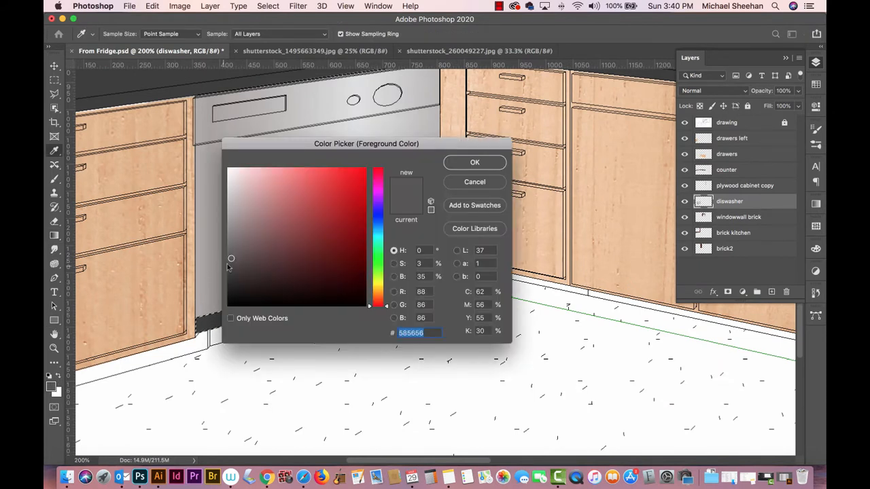
left_click_drag(232, 260, 233, 233)
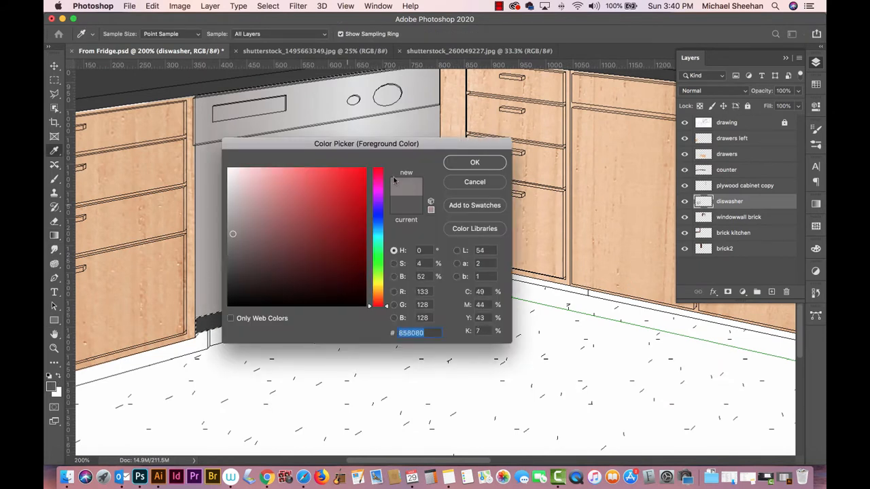
left_click(459, 163)
left_click_drag(446, 256, 246, 311)
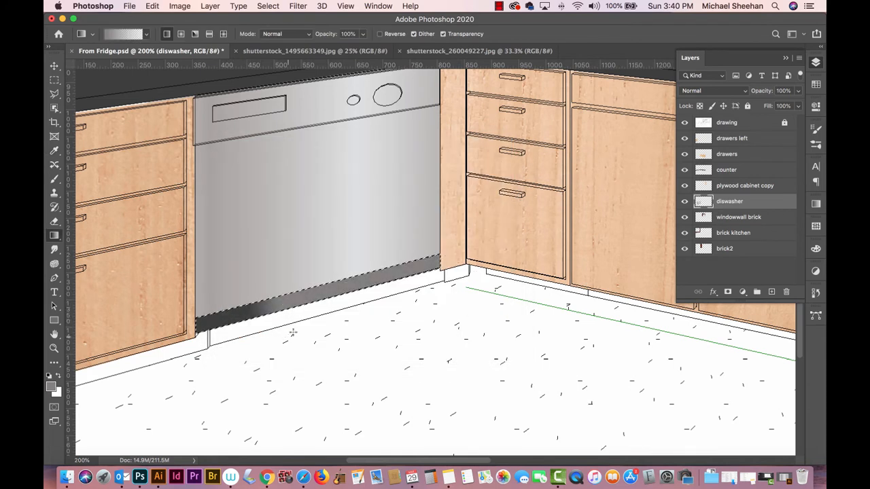
key("super+z")
key("super+z")
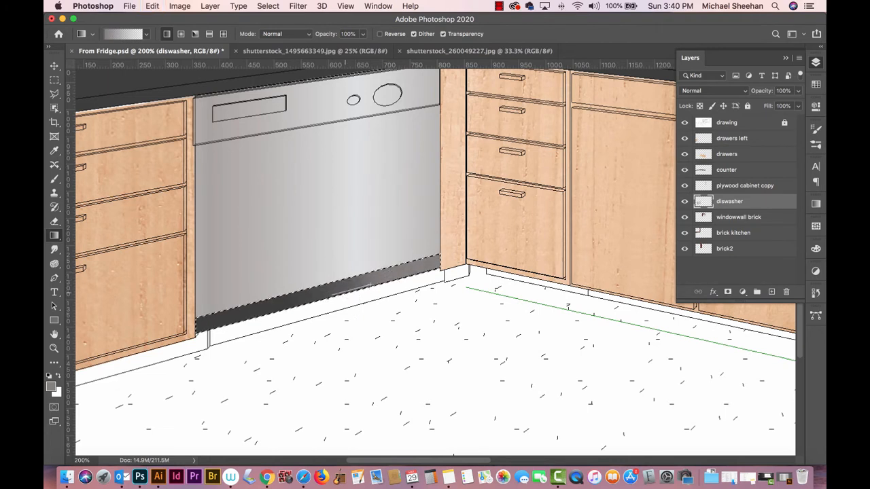
Lighten the right end of the dishwasher's base strip with short foreground-to-transparent gradients, deselect, and save the file
left_click_drag(371, 286, 375, 284)
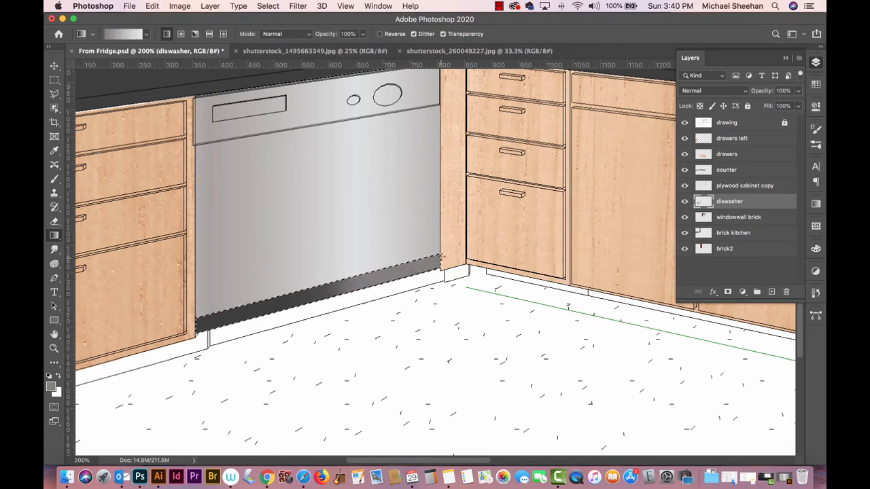
left_click_drag(442, 256, 394, 275)
key("super+d")
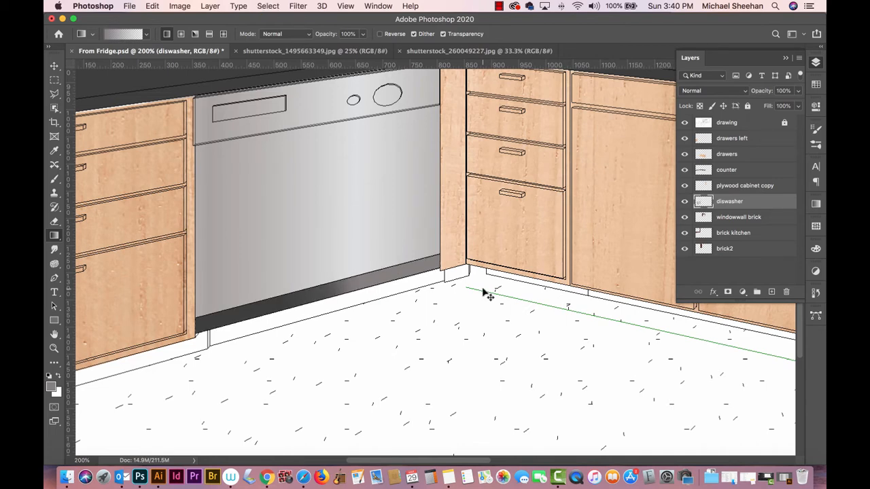
key("super+minus")
key("super+minus")
key("super+minus")
key("super+s")
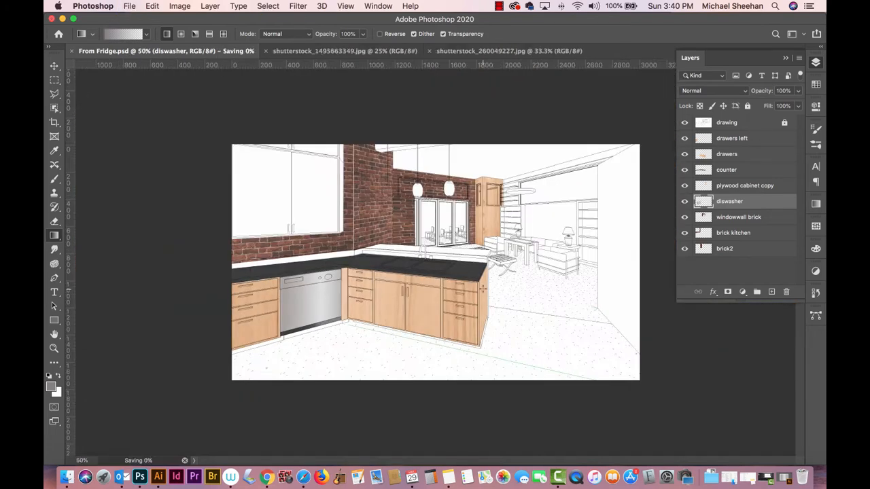
Outline the rectangular display on the dishwasher's control panel with the Polygonal Lasso
left_click(54, 349)
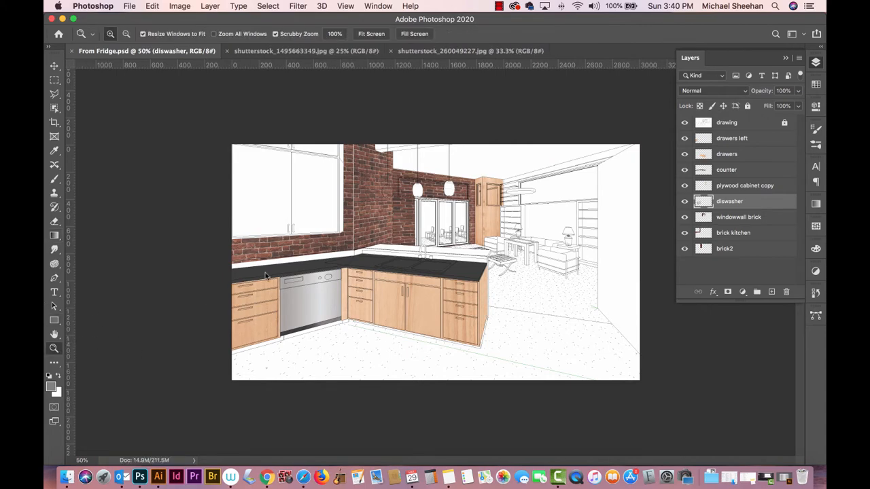
left_click_drag(267, 277, 472, 351)
scroll(453, 286, "down", 4)
scroll(453, 285, "right", 3)
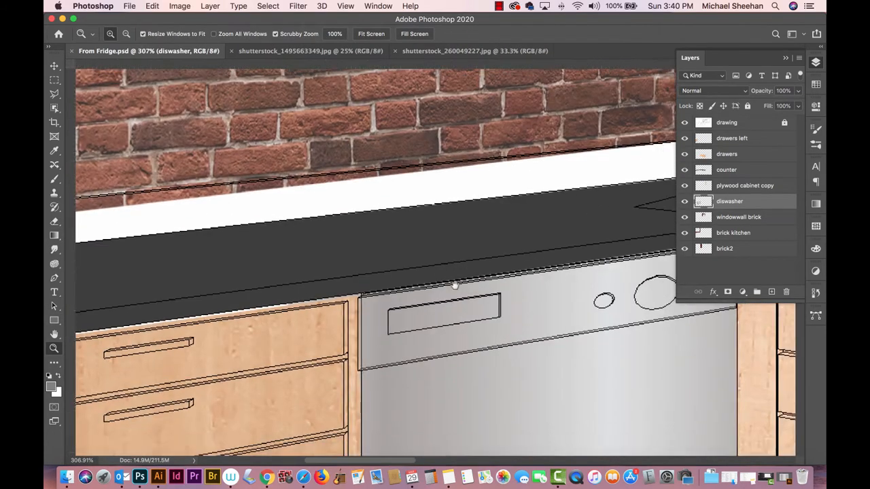
left_click(55, 93)
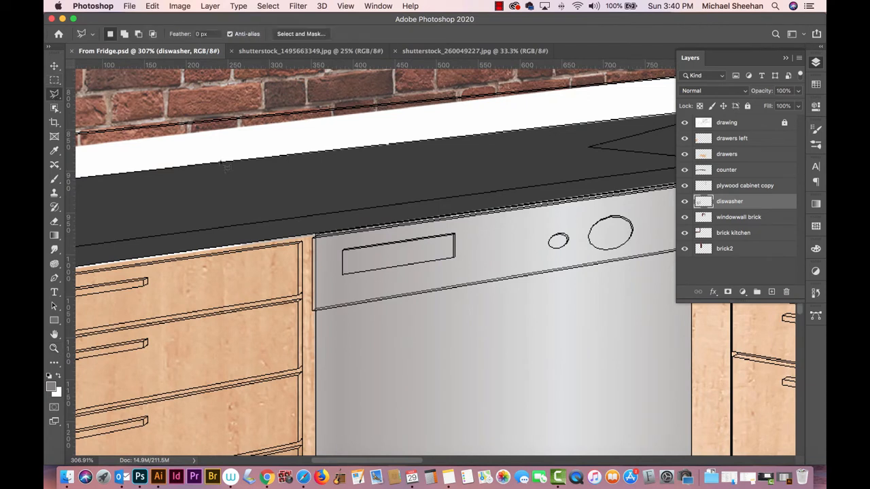
left_click(342, 251)
left_click(454, 235)
left_click(455, 259)
key("shift")
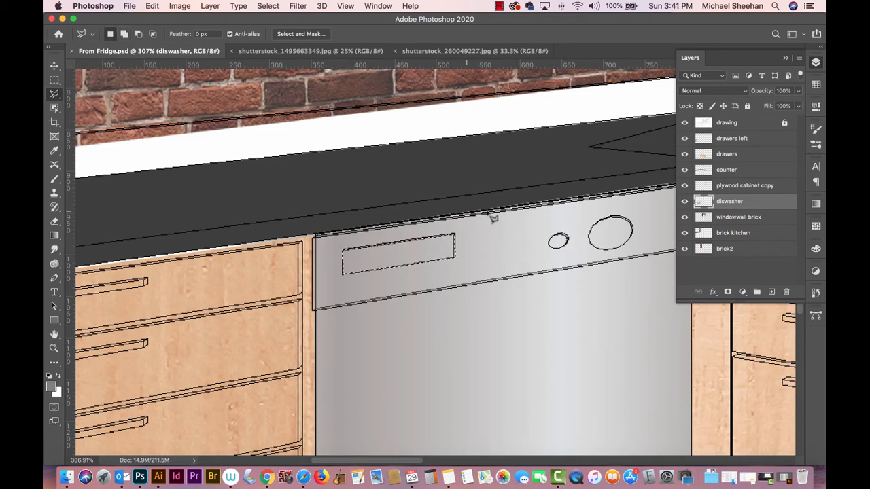
Fill the selected dishwasher display with the dark grey sampled from the countertop, deselect, and save the file
key("alt+BackSpace")
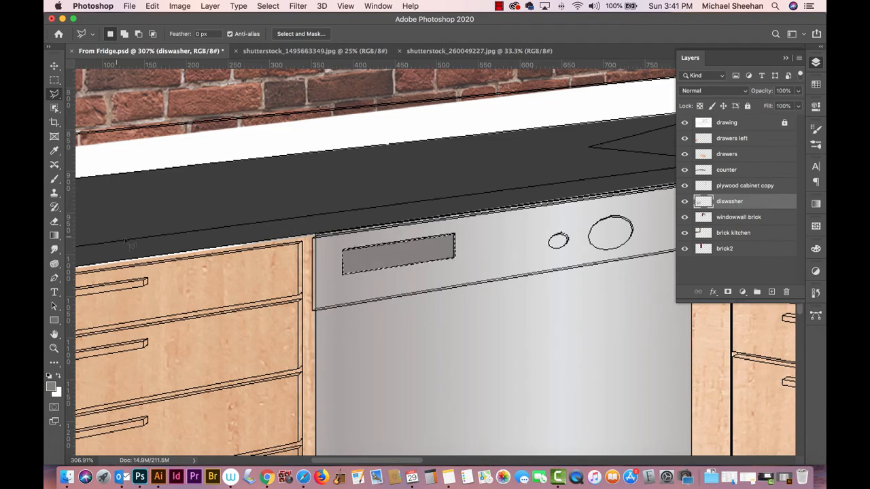
key("b")
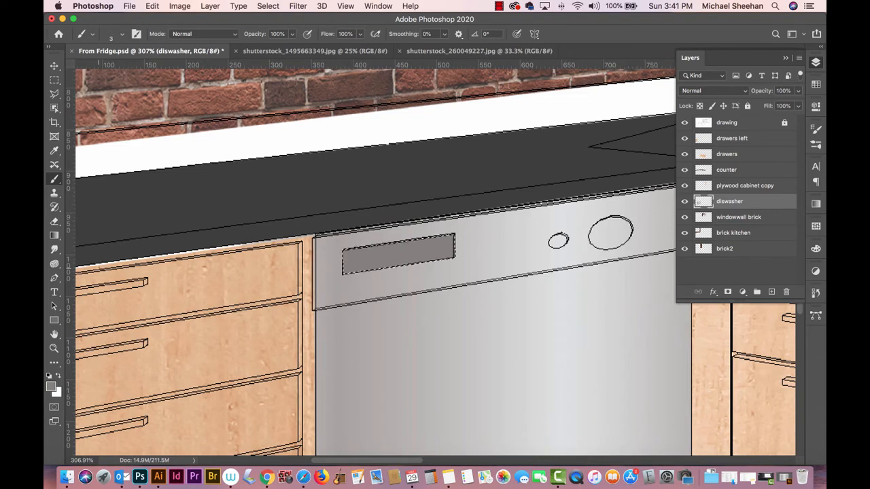
left_click(314, 196, "alt")
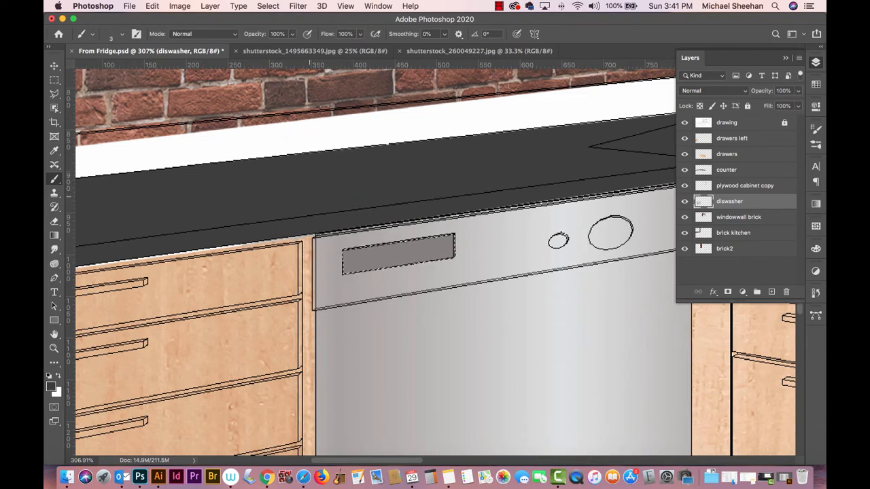
key("alt+BackSpace")
key("super+d")
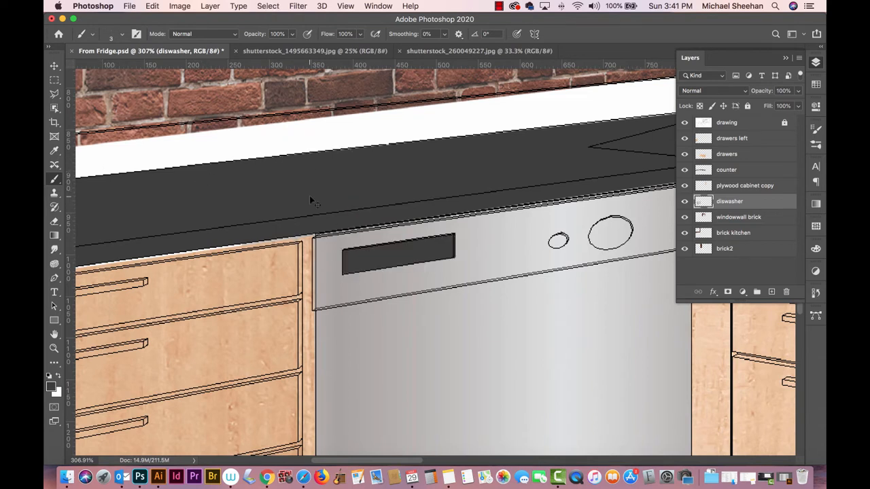
key("super+s")
key("super+minus")
key("super+minus")
key("super+minus")
key("super+minus")
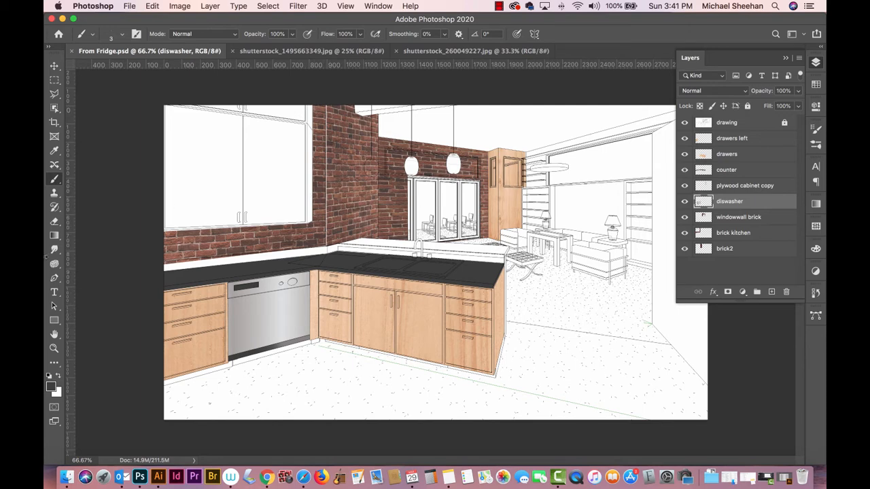
Outline the left sink basin along its outer rounded edge with the Polygonal Lasso
left_click(54, 348)
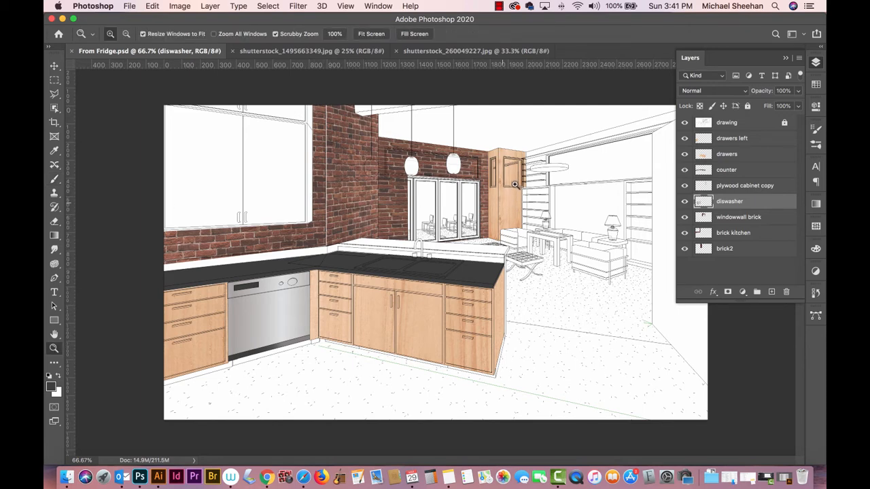
left_click_drag(515, 184, 436, 147)
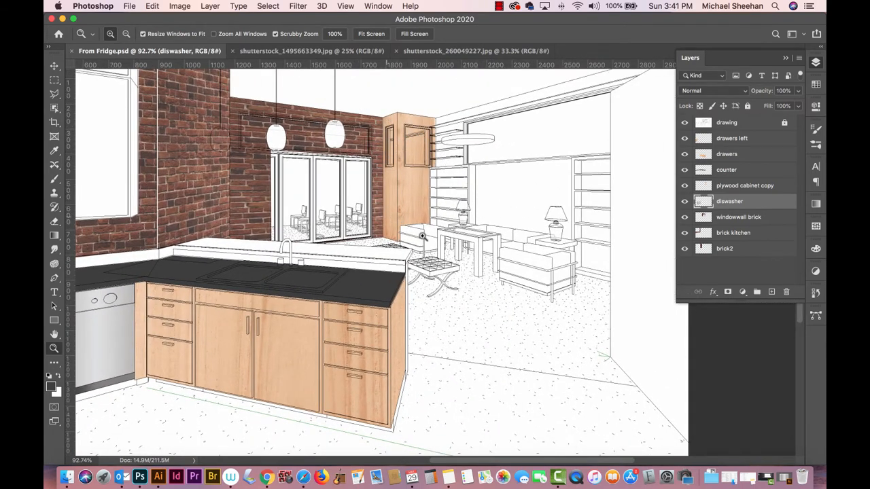
left_click_drag(465, 175, 459, 183)
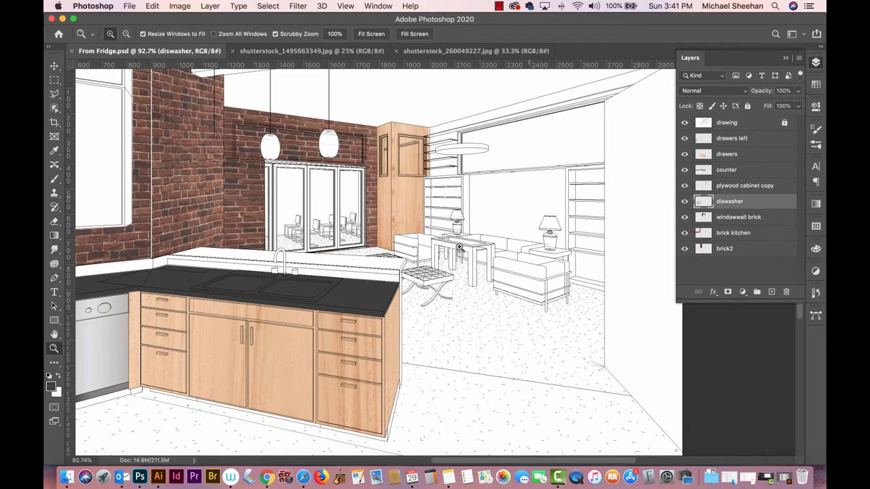
left_click_drag(541, 273, 523, 217)
left_click_drag(391, 198, 468, 230)
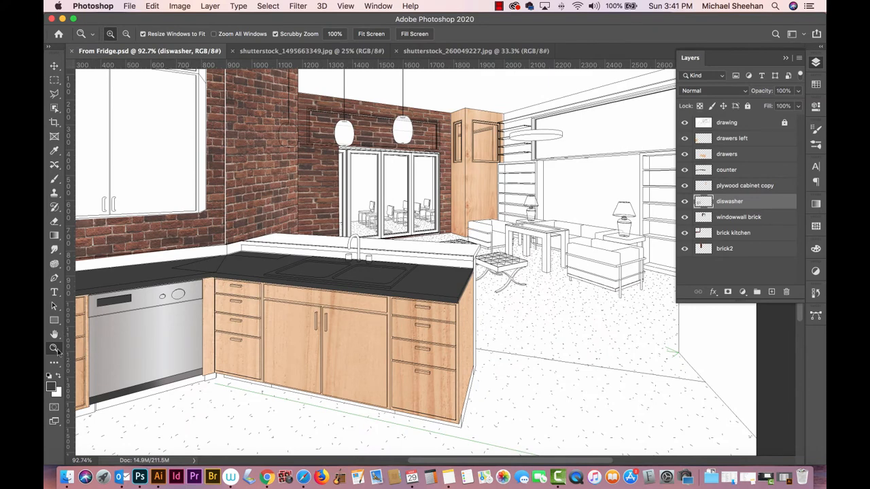
left_click_drag(293, 268, 430, 222)
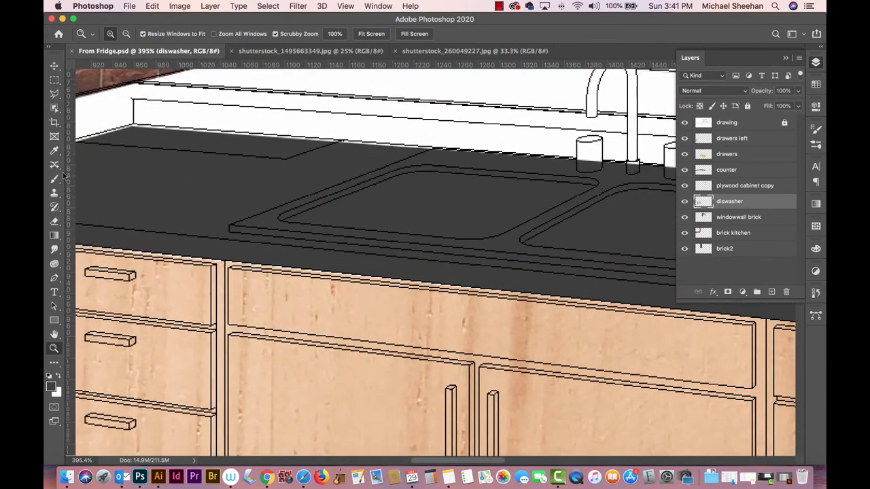
left_click(54, 94)
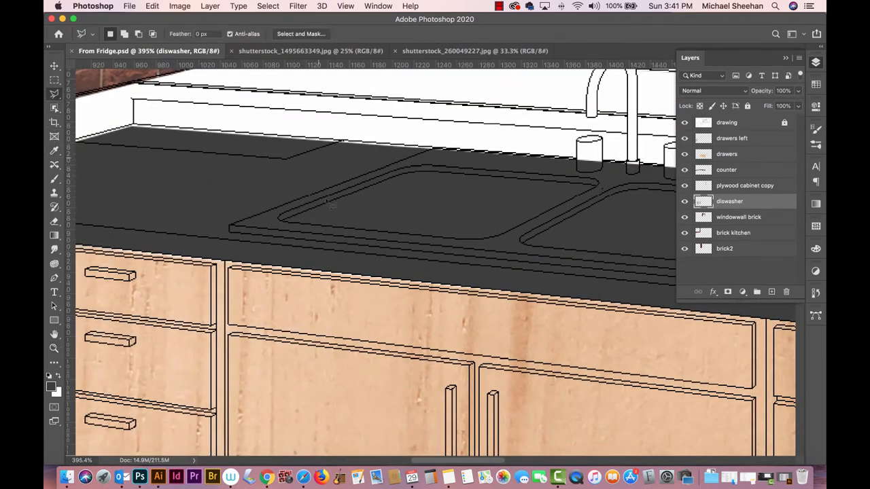
left_click(280, 219)
left_click_drag(429, 170, 593, 182)
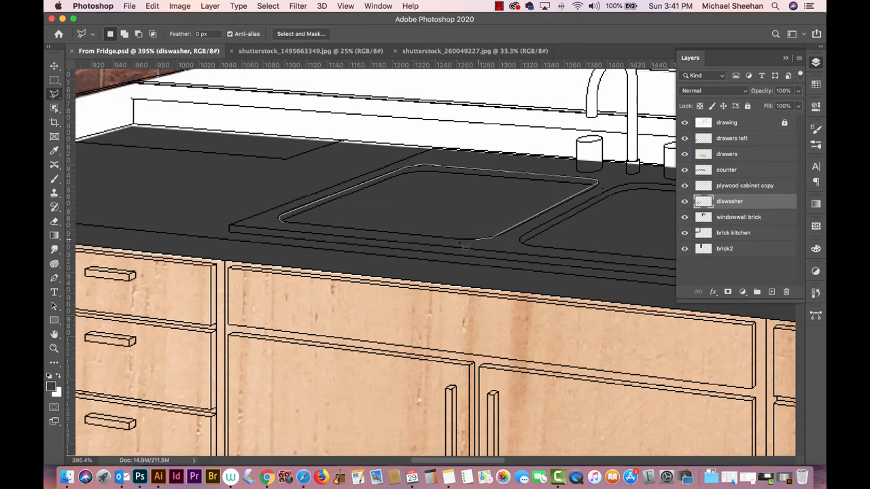
left_click(290, 231)
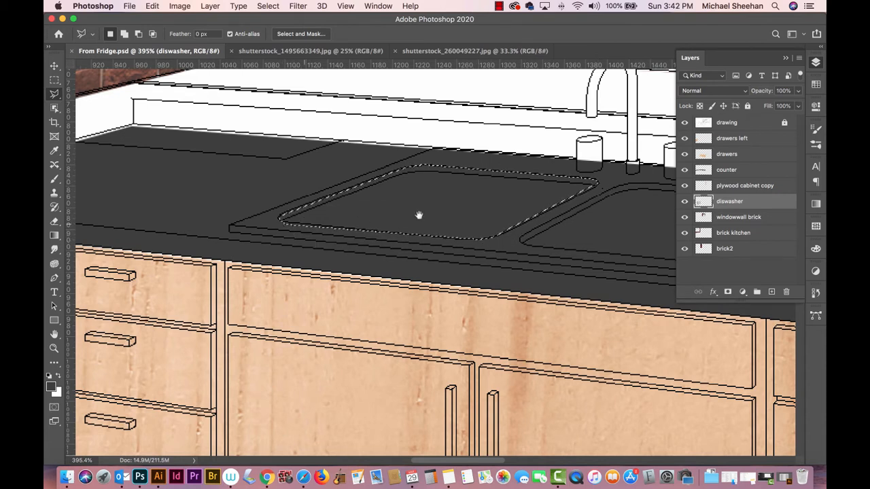
Add the right sink basin's outer rounded outline to the existing selection with the Polygonal Lasso
scroll(419, 215, "right", 8)
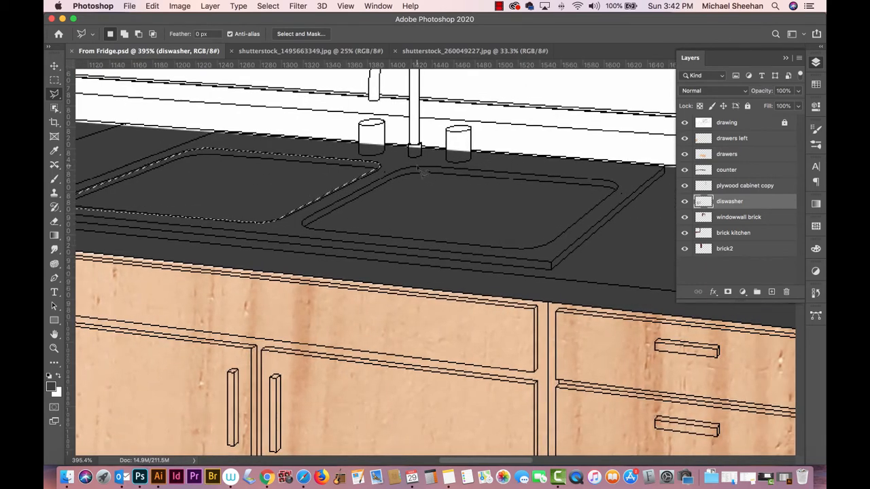
key("shift")
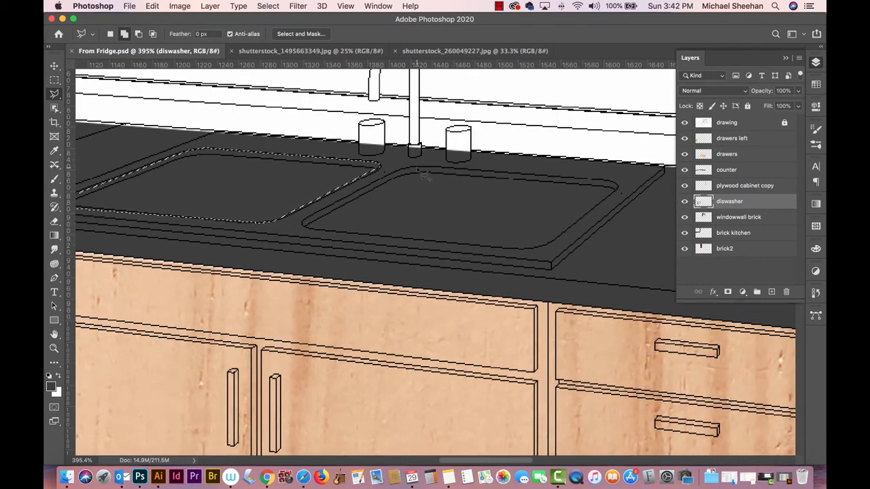
left_click(408, 167, "shift")
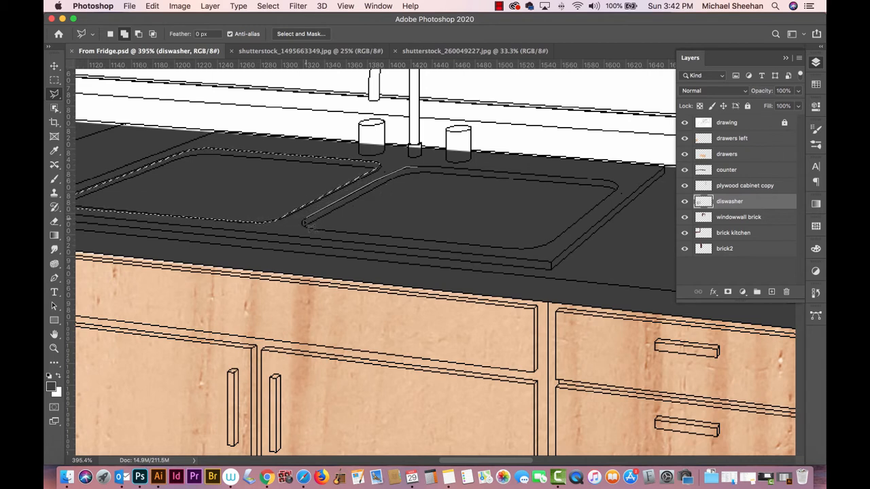
left_click(306, 219)
left_click(303, 223)
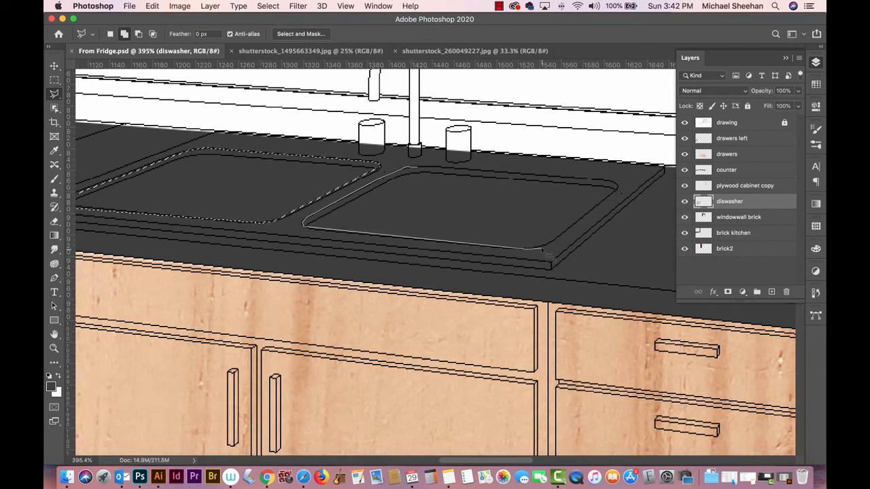
left_click(543, 246)
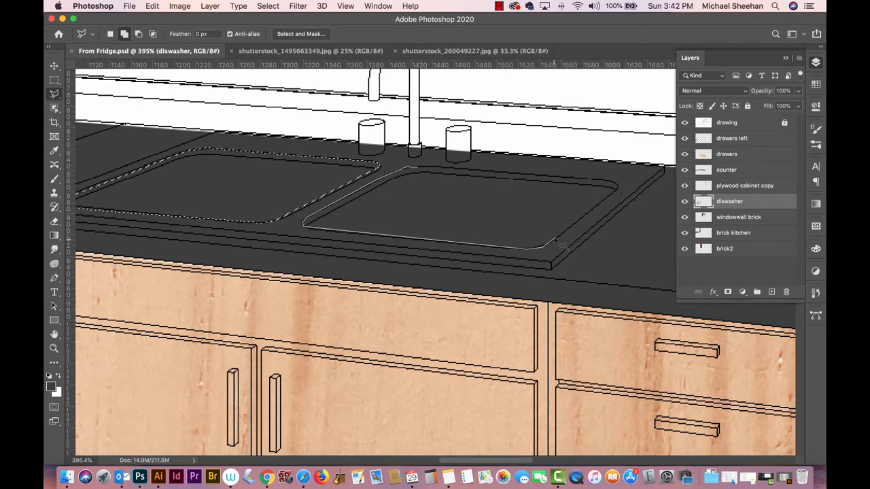
left_click(619, 186)
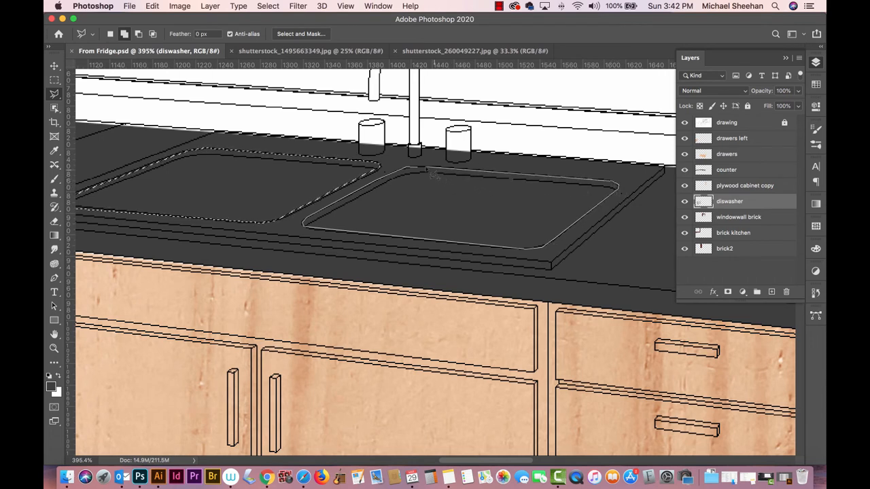
left_click(419, 170)
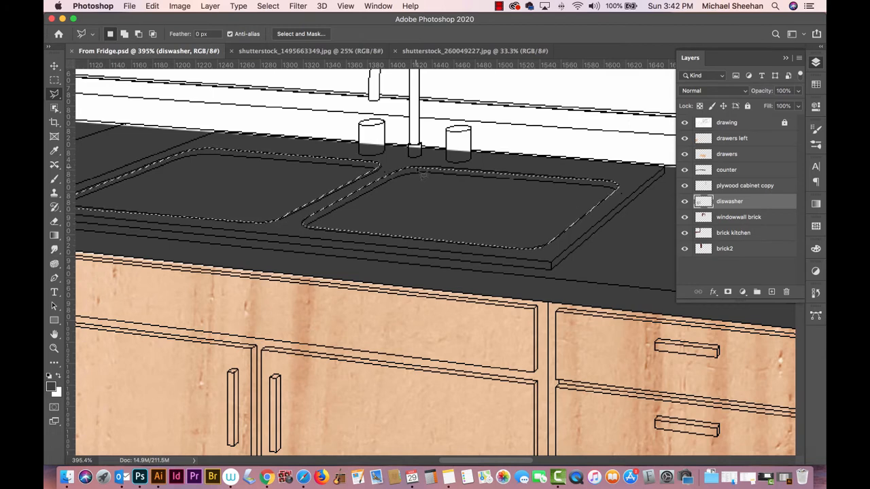
Delete the dark countertop fill inside both selected sink basins on the counter layer
scroll(435, 173, "down", 2)
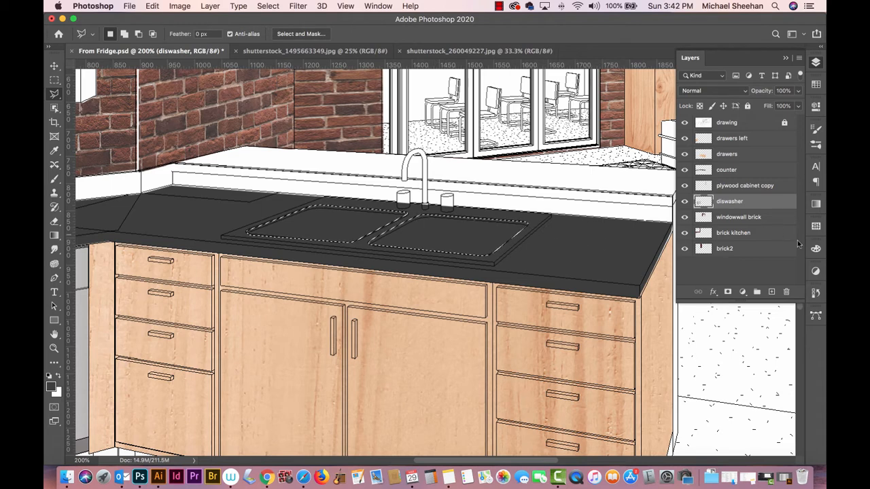
left_click(739, 175)
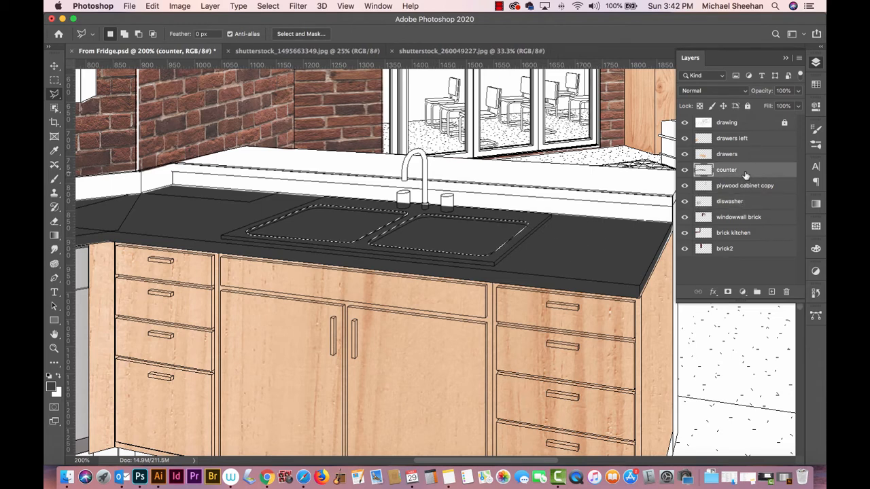
key("Delete")
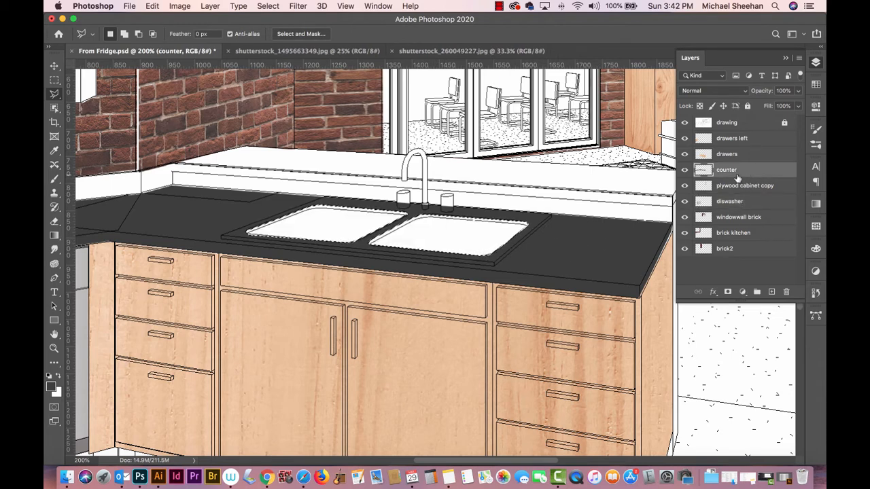
Save the basin selection as a new channel named sink, save the file, and deselect
left_click(267, 5)
left_click(295, 254)
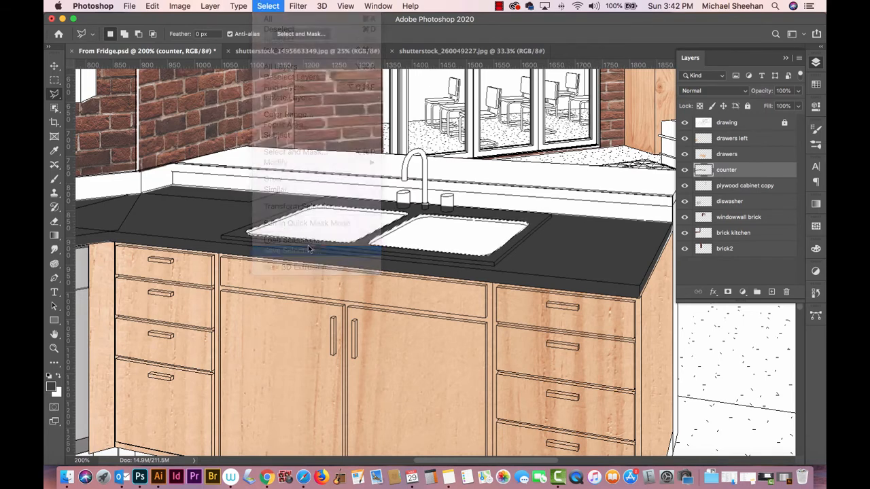
type("sink")
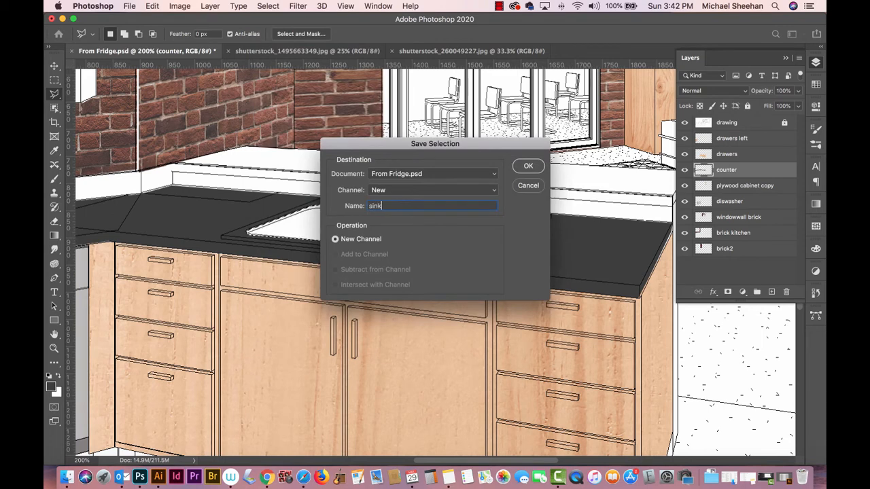
key("Return")
key("super+s")
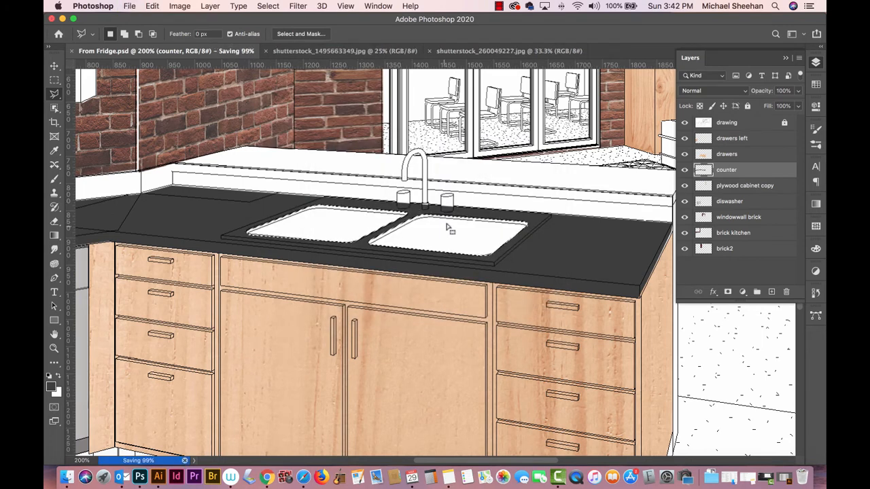
key("super+d")
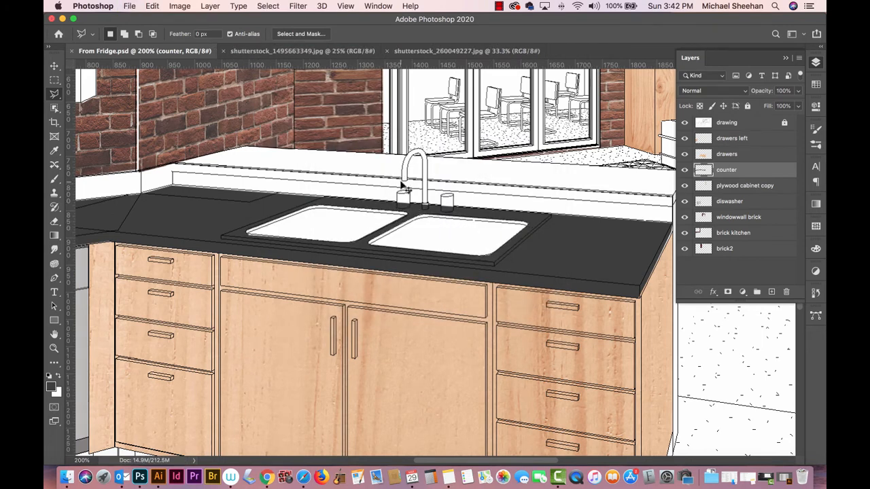
key("super+v")
left_click(480, 182)
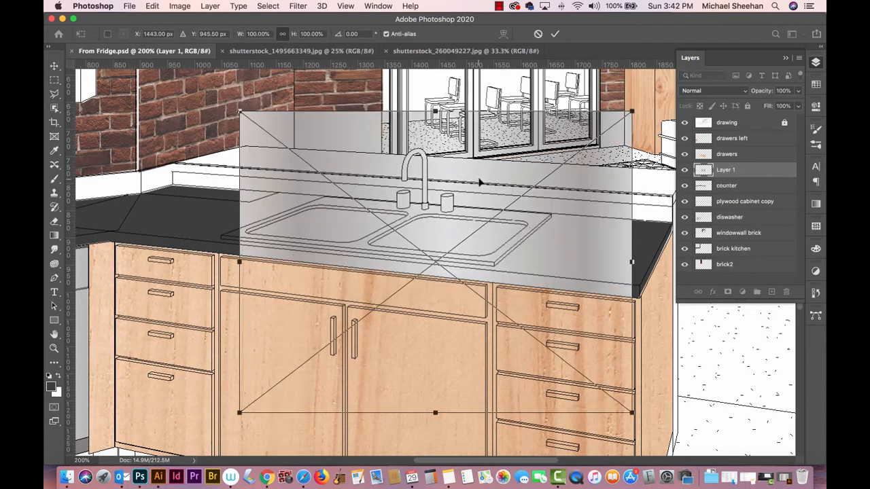
left_click_drag(488, 216, 463, 240)
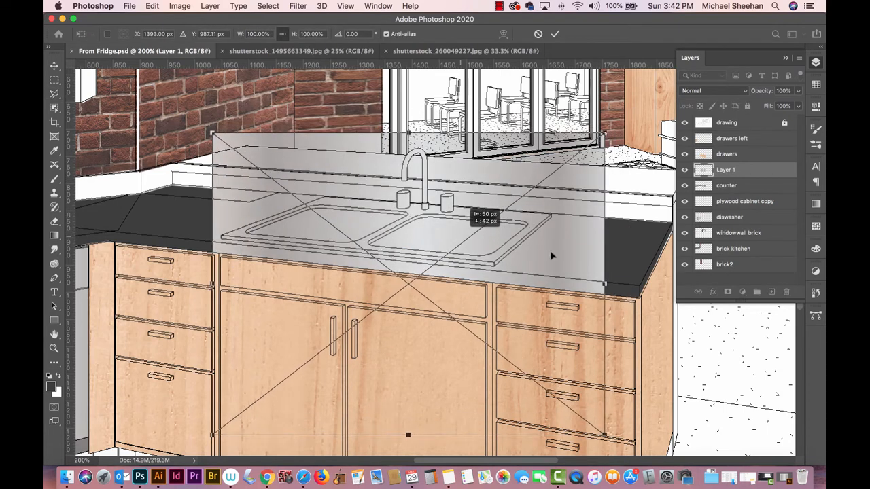
left_click_drag(604, 284, 509, 289)
key("Return")
key("l")
key("super+e")
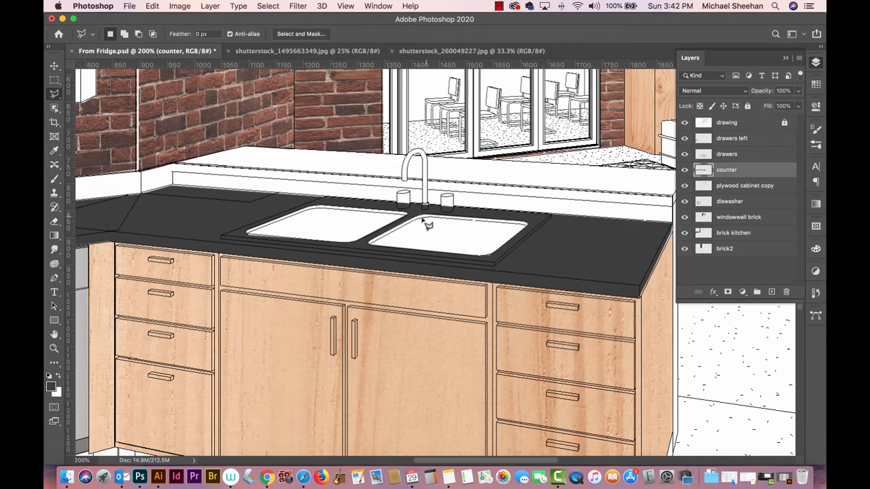
Paste the brushed metal texture as pixels, scale it to about 78%, and position it over both sink basins
key("super+v")
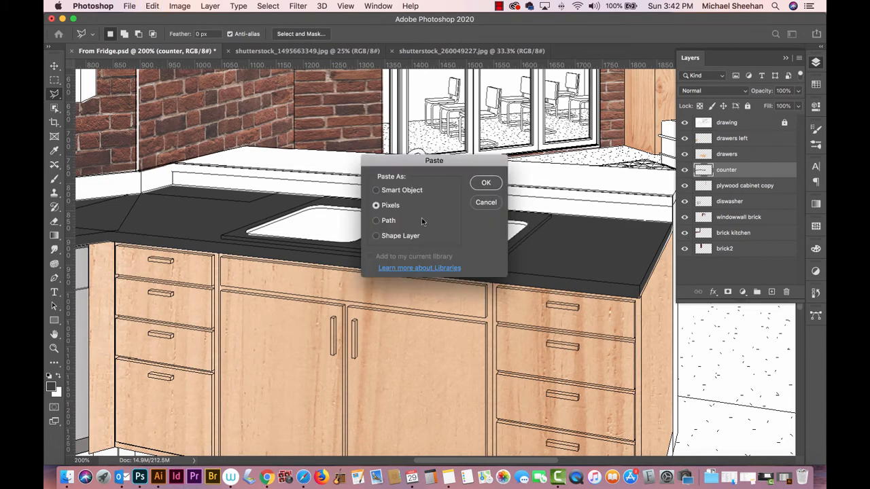
left_click(495, 183)
left_click_drag(522, 201, 519, 228)
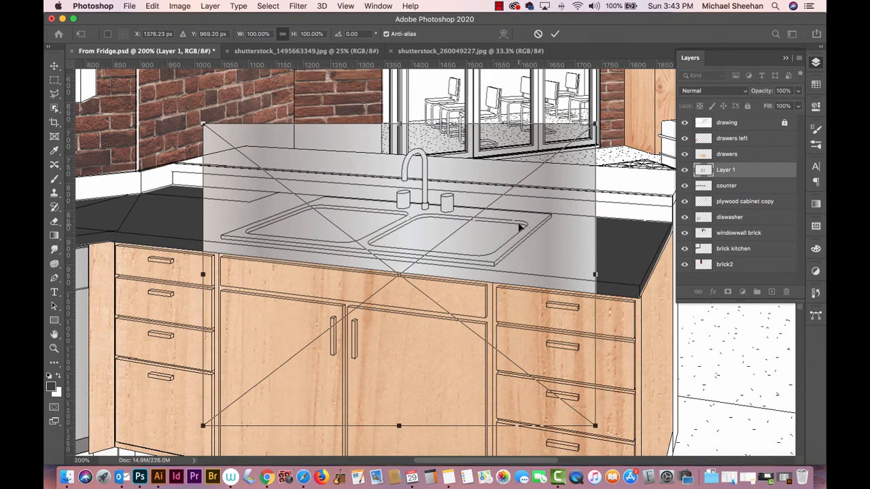
left_click_drag(596, 127, 511, 211)
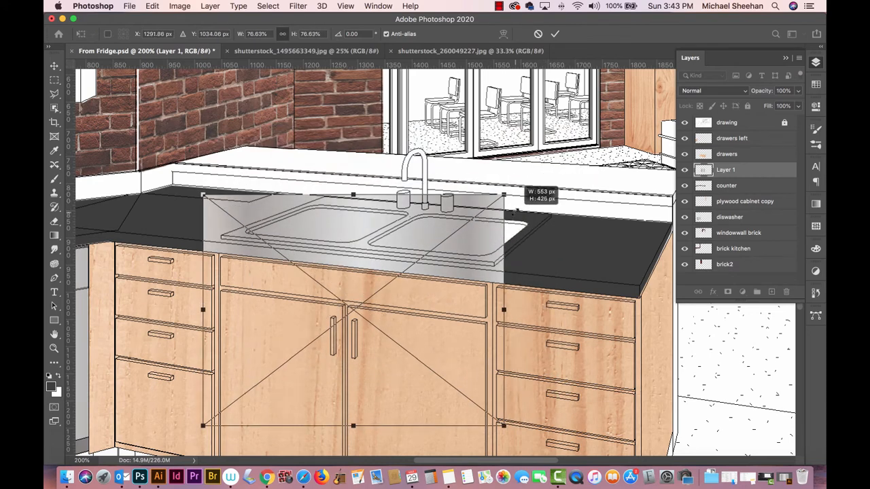
left_click_drag(464, 272, 479, 240)
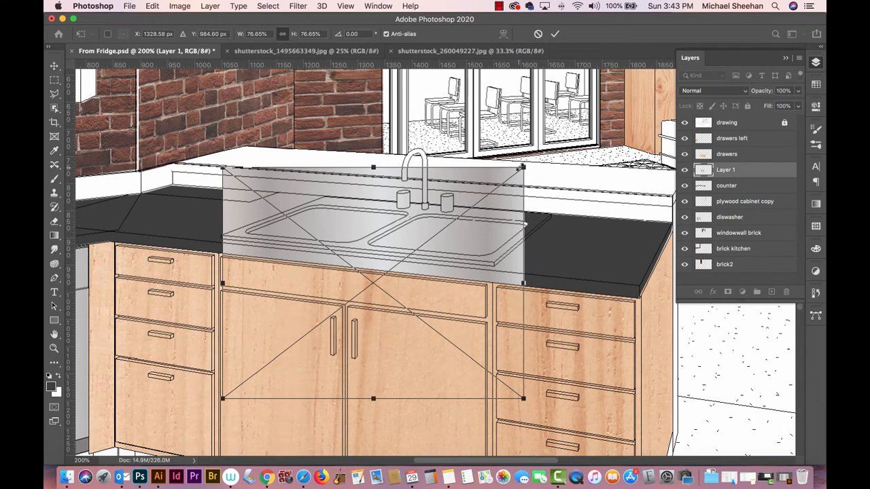
left_click_drag(522, 166, 530, 162)
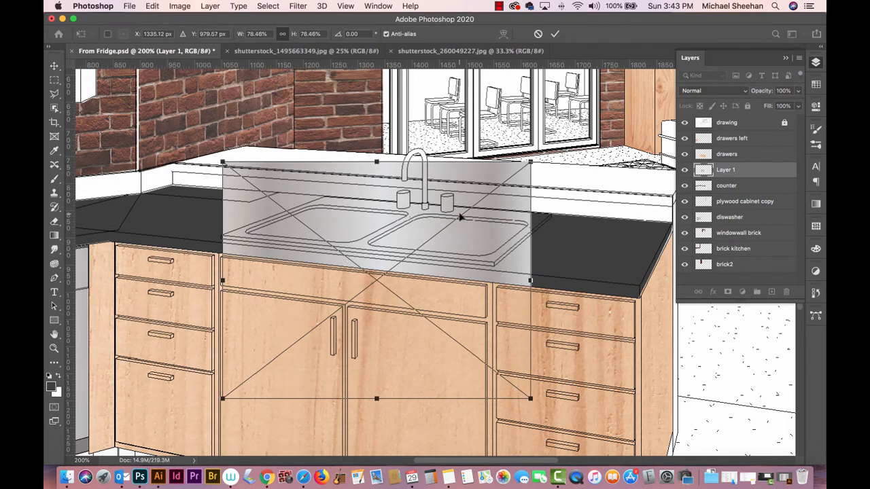
left_click_drag(461, 217, 470, 214)
key("Return")
key("l")
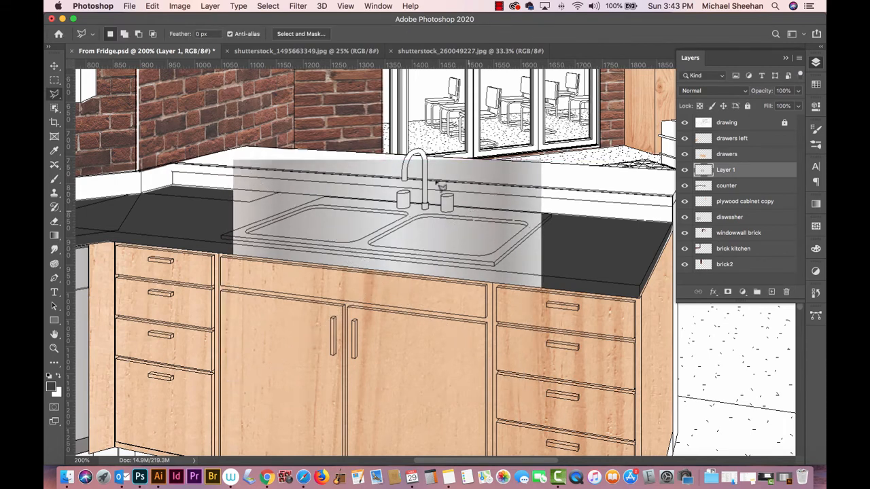
Load the saved sink selection and invert it
left_click(266, 7)
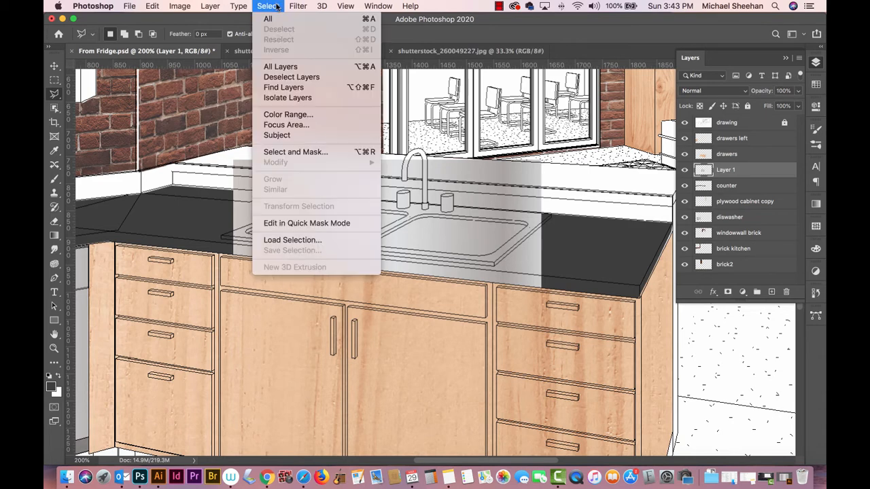
left_click(301, 240)
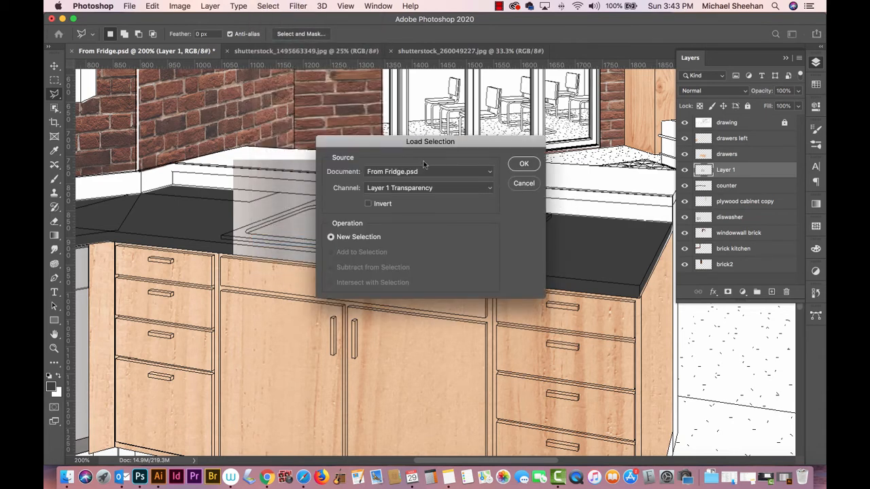
left_click(429, 189)
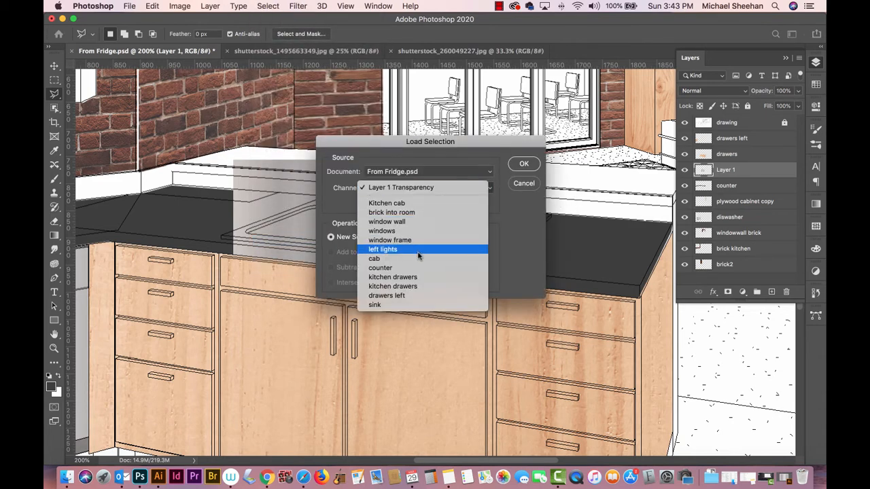
left_click(424, 307)
left_click(523, 163)
left_click(267, 6)
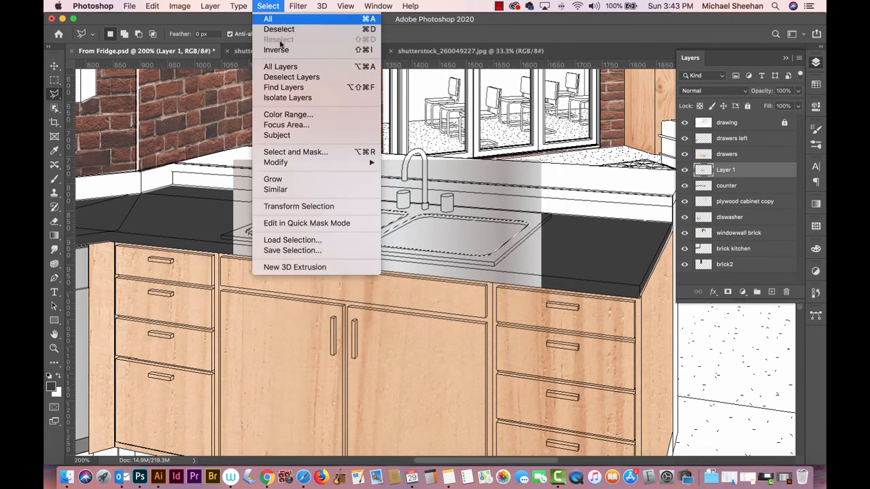
left_click(286, 51)
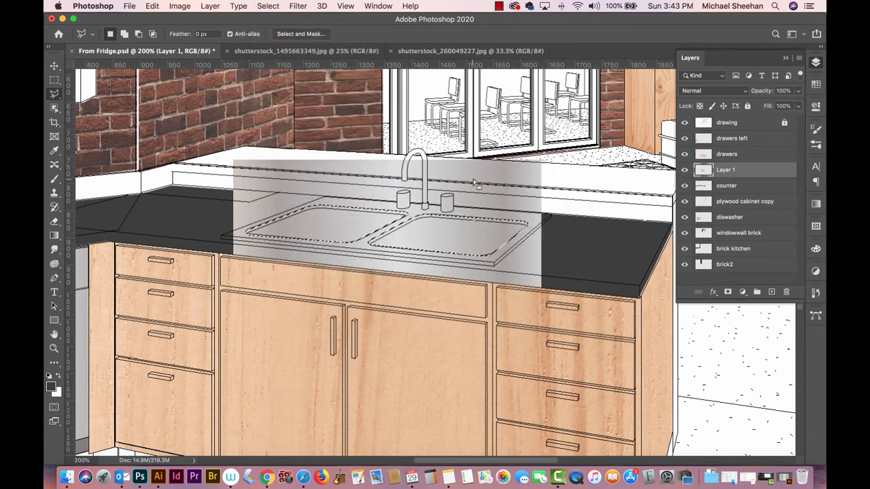
Delete the metal texture outside the sink basins, deselect, and save the file
key("Delete")
key("super+d")
key("super+s")
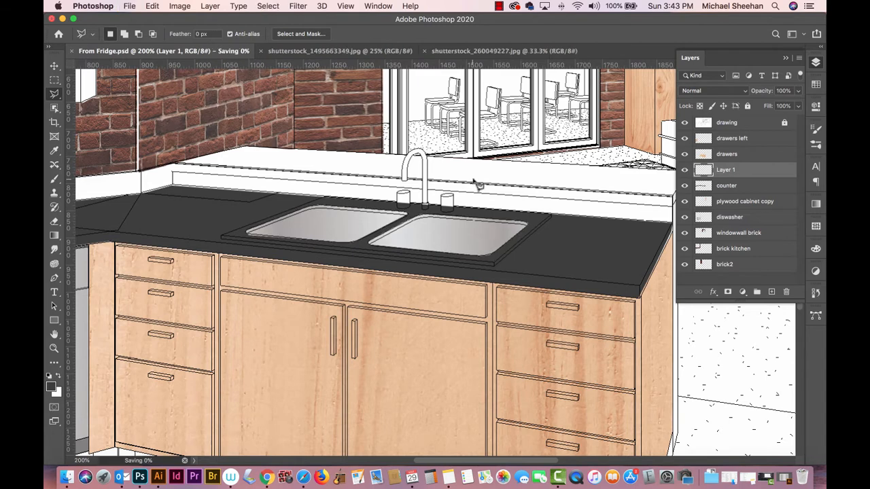
On the counter layer, outline the raised bar ledge behind the sink, including its front edge, with the Polygonal Lasso
key("super+minus")
key("super+minus")
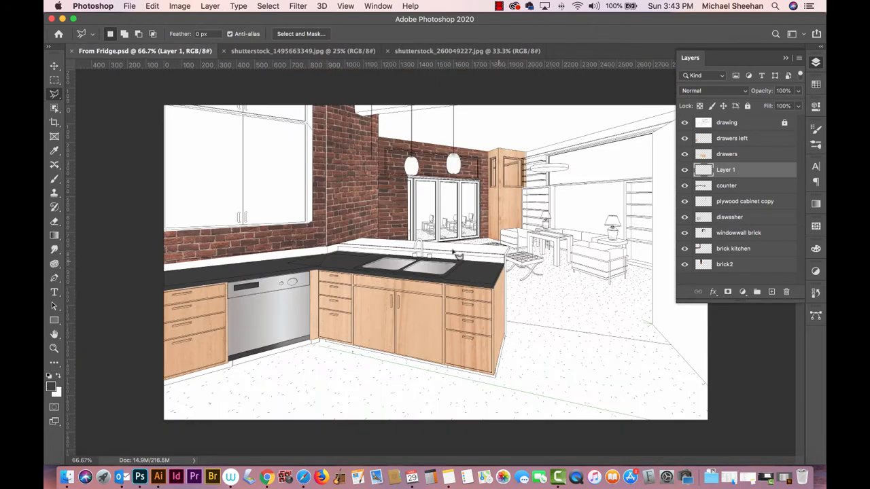
left_click(55, 348)
left_click_drag(494, 252, 534, 266)
left_click_drag(370, 270, 438, 259)
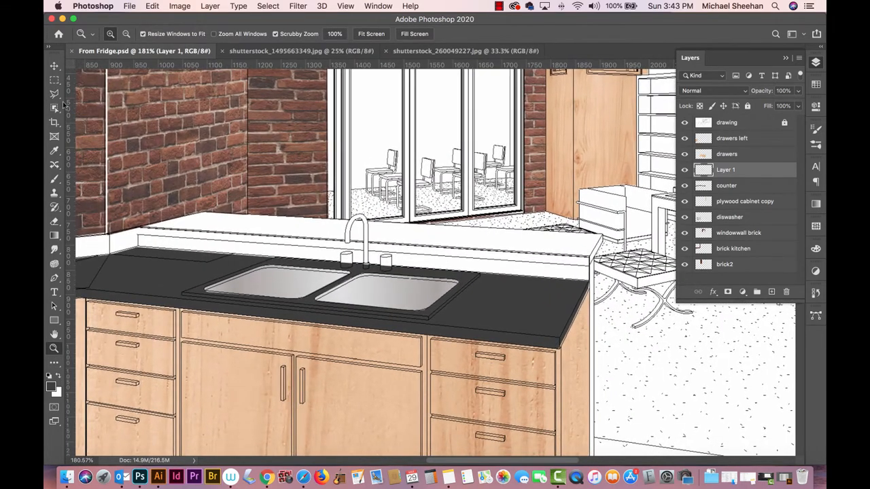
left_click(54, 94)
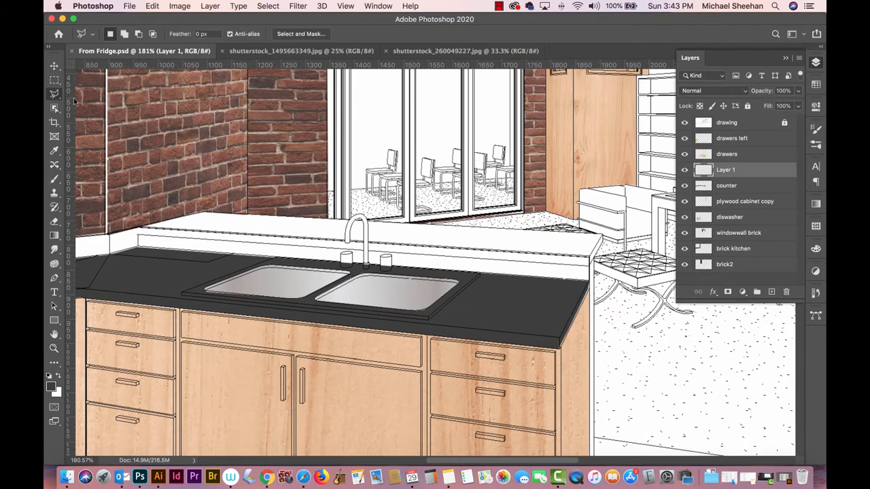
left_click(719, 188)
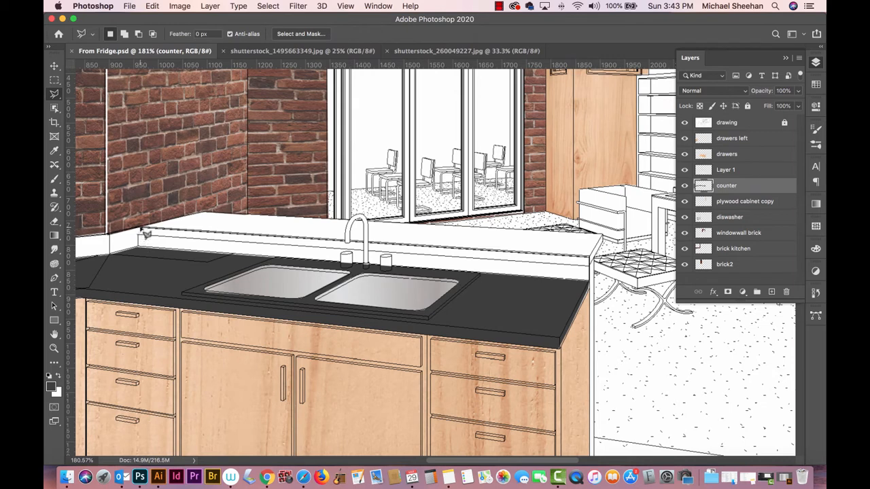
left_click(205, 214)
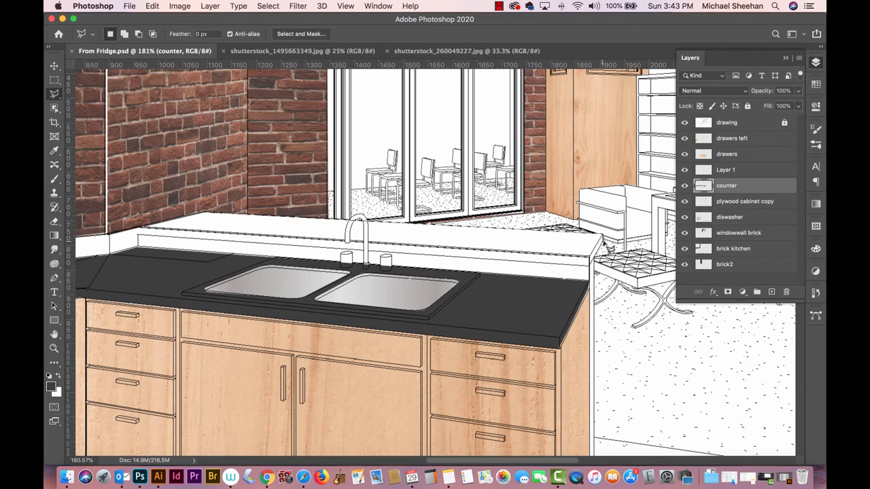
left_click(603, 235)
left_click(589, 267)
left_click(137, 235)
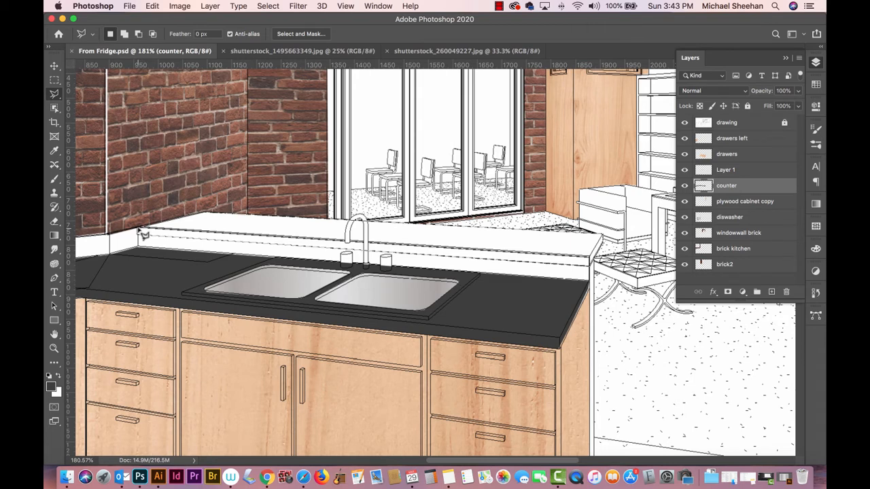
left_click(140, 232)
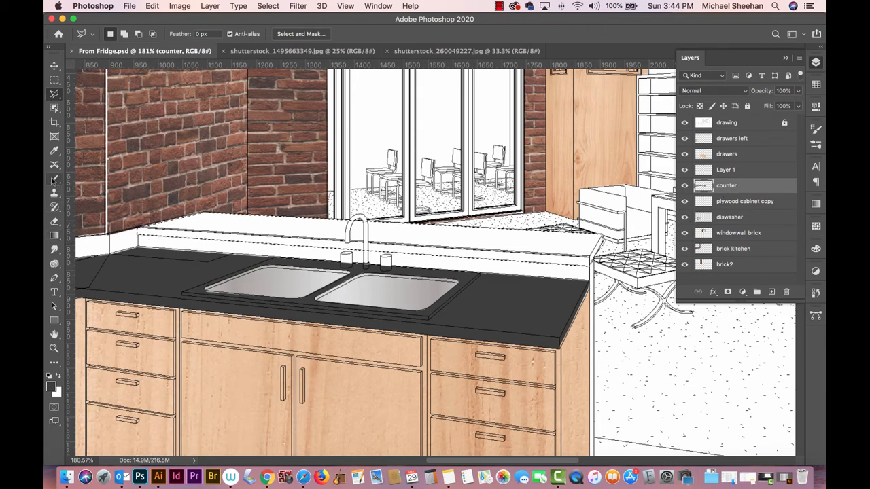
Fill the selected raised bar ledge with the countertop's dark grey and deselect
left_click(55, 150)
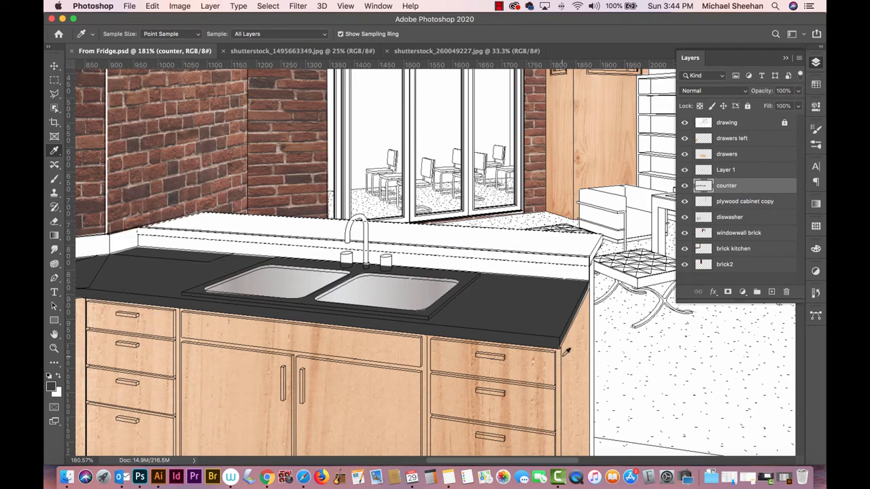
key("alt+BackSpace")
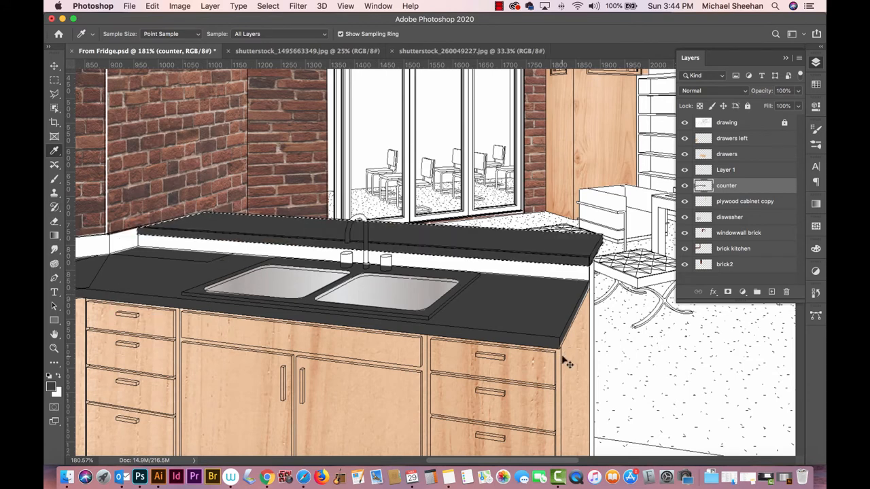
key("super+d")
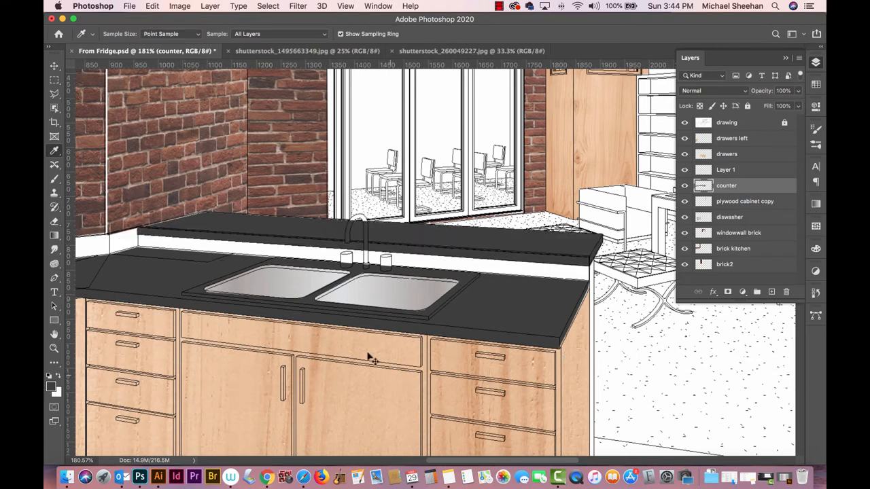
Erase the dark counter fill from inside the faucet's curved spout on the counter layer, using a 4 px eraser
left_click(55, 251)
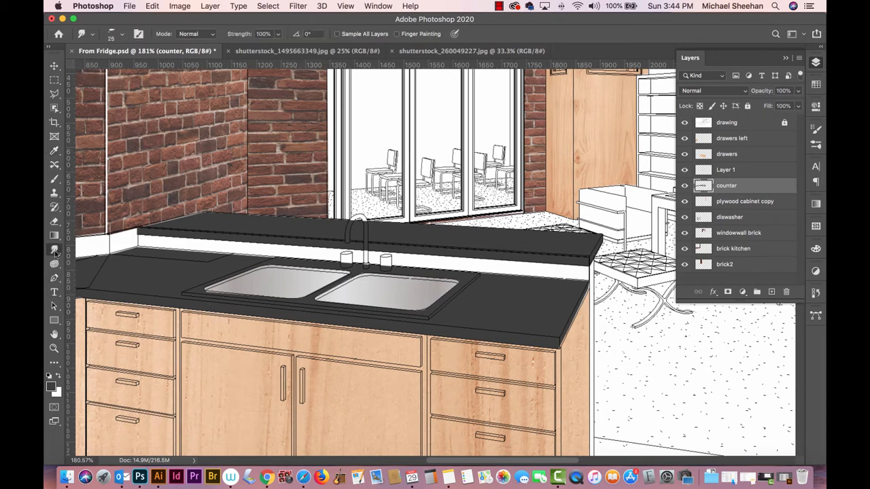
left_click(54, 348)
left_click_drag(359, 223, 414, 247)
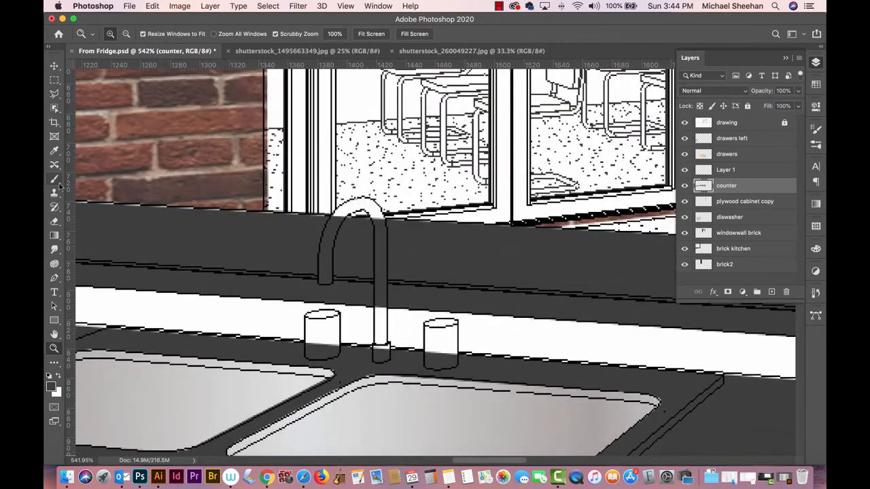
left_click(55, 221)
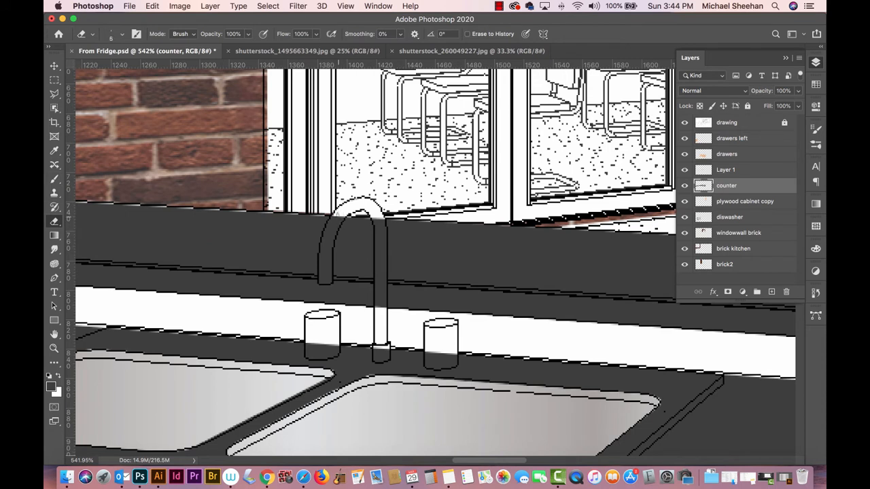
left_click_drag(337, 222, 327, 269)
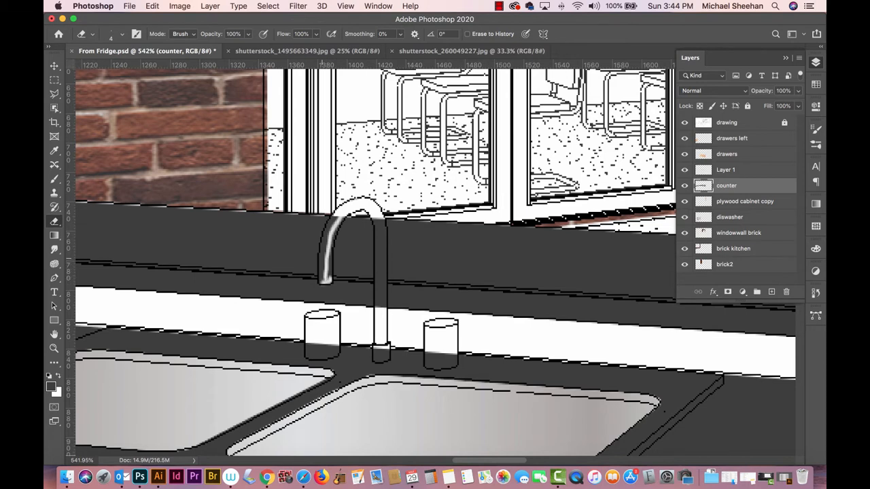
left_click_drag(326, 270, 323, 284)
mouse_move(326, 252)
left_mouse_down()
mouse_move(334, 222)
mouse_move(321, 260)
left_mouse_up()
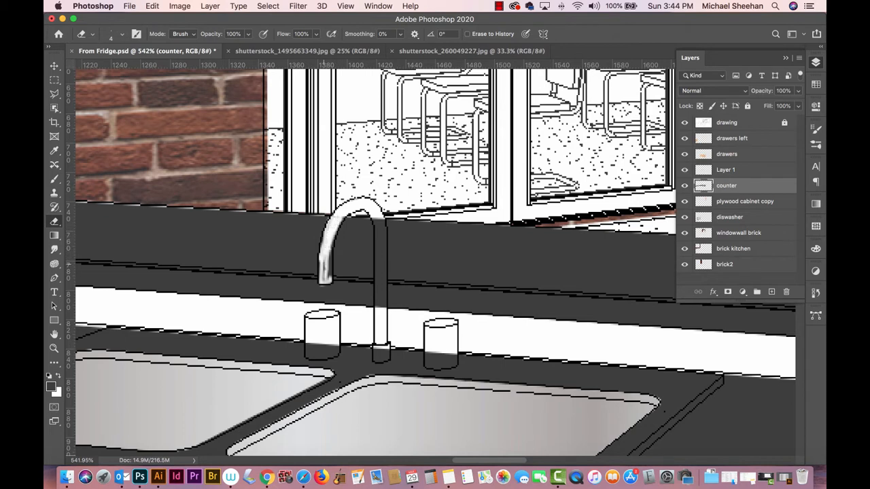
left_click_drag(329, 277, 331, 240)
Erase the dark fill inside the faucet's upright pipe with straight 4 px eraser strokes
left_click(123, 35)
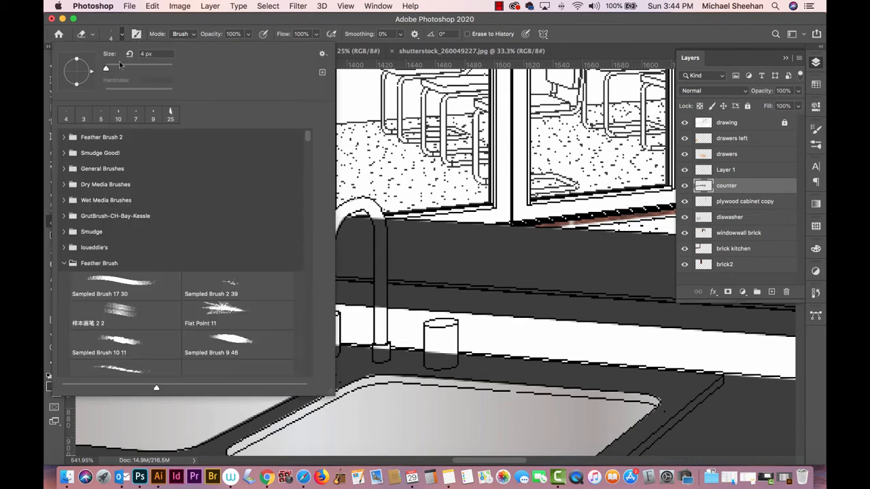
left_click(63, 169)
left_click(114, 190)
left_click(244, 20)
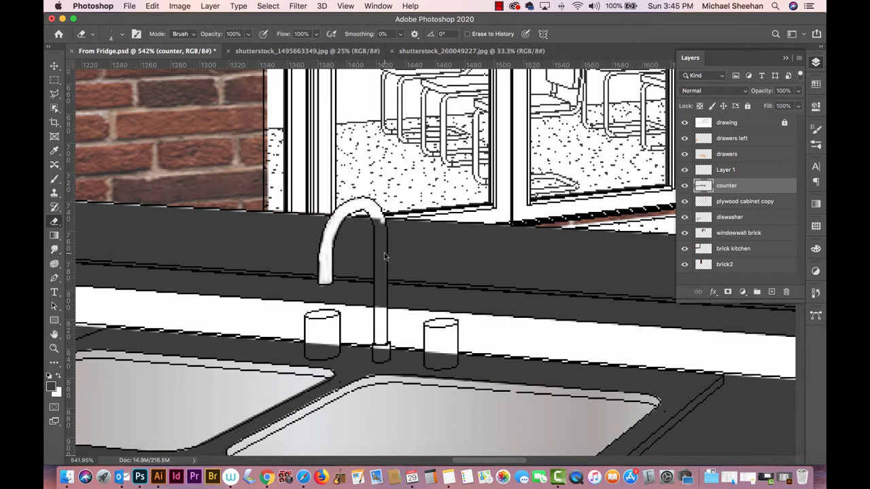
left_click_drag(384, 253, 383, 220)
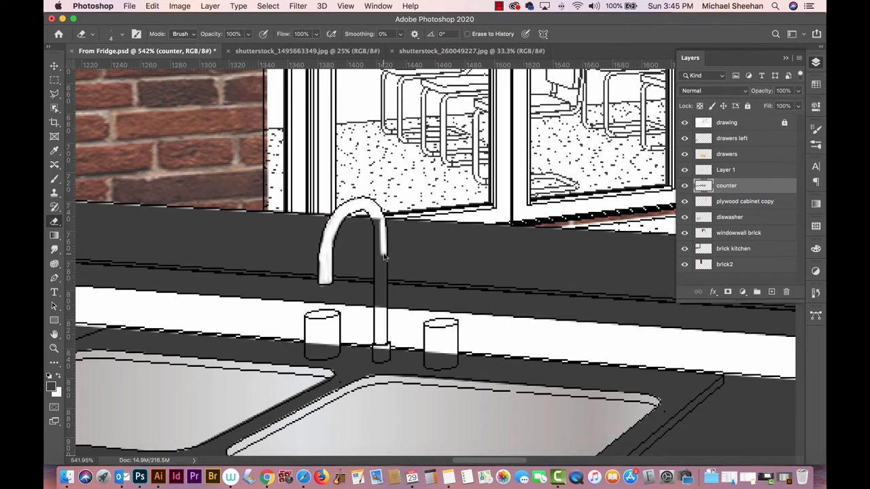
left_click(384, 318, "shift")
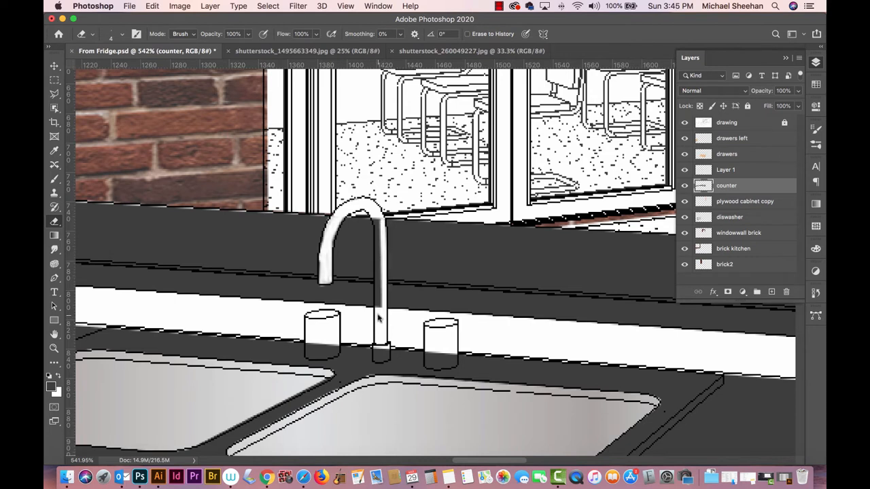
left_click(376, 218, "shift")
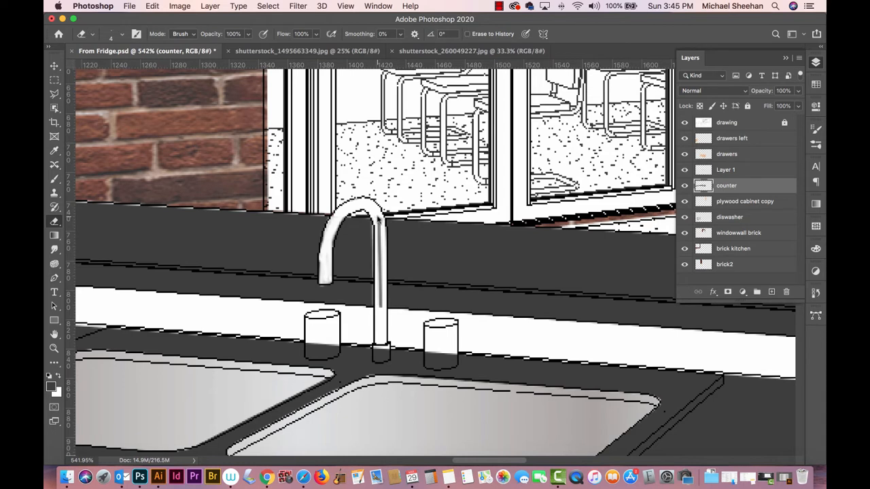
key("super+z")
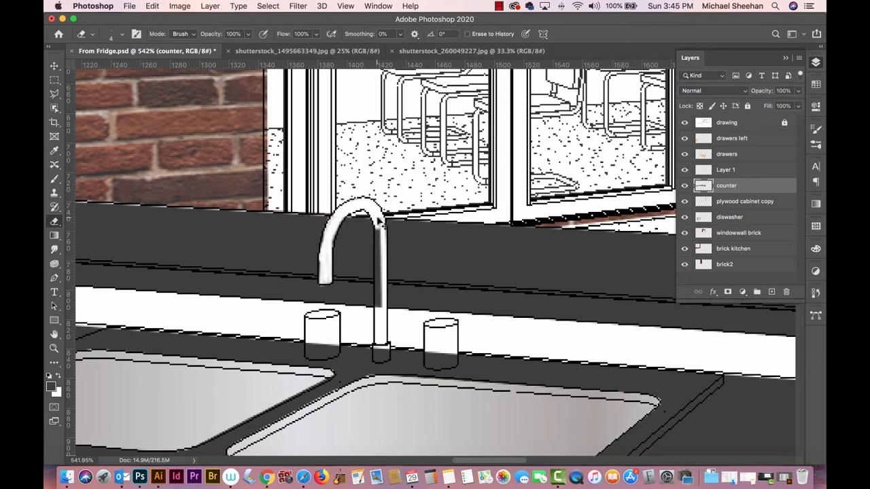
key("super+shift+z")
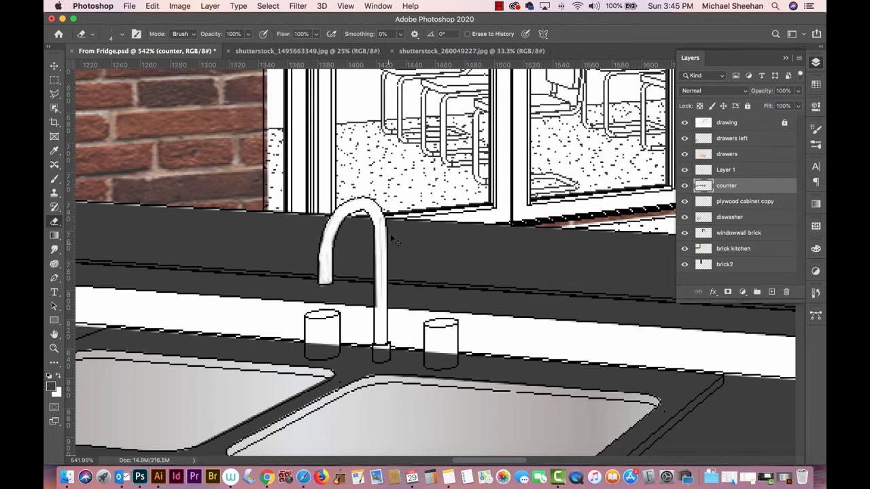
left_click(381, 303, "shift")
left_click(378, 308)
left_click(378, 232, "shift")
scroll(396, 247, "down", 3)
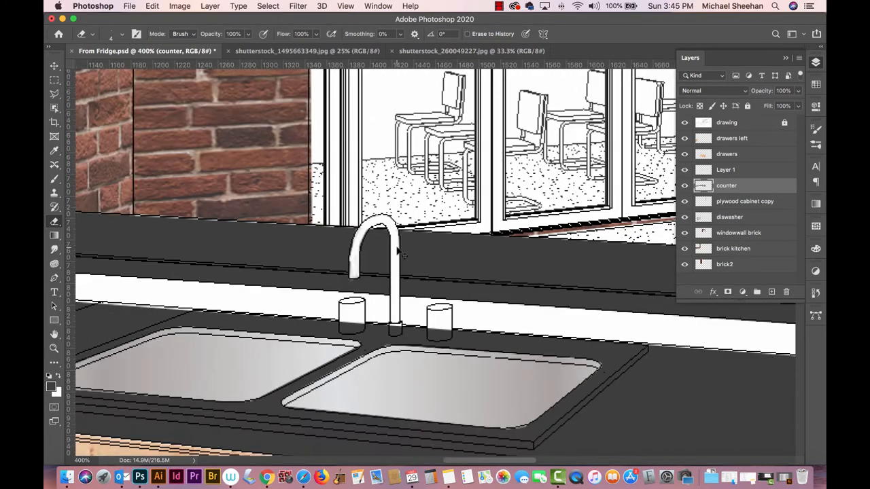
Erase the dark fill from the two faucet handles and the faucet base, and save the file
left_click_drag(448, 314, 429, 225)
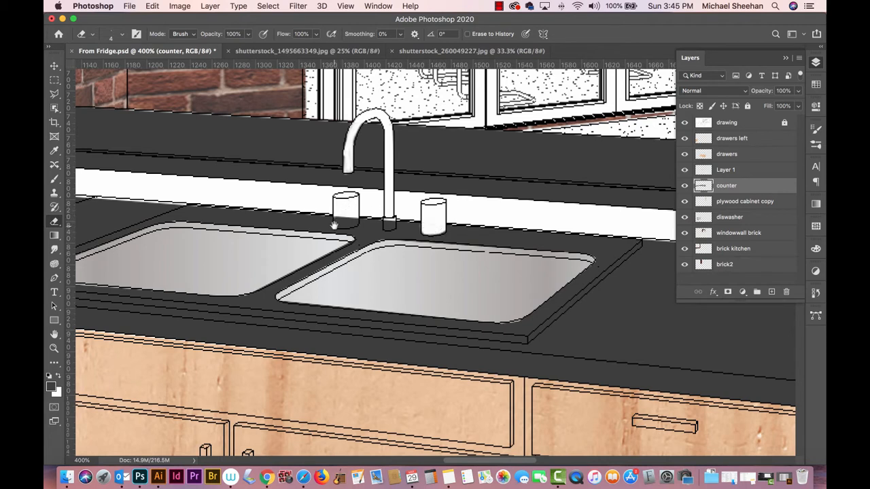
left_click_drag(336, 219, 393, 225)
key("super+minus")
key("super+minus")
key("super+minus")
key("super+minus")
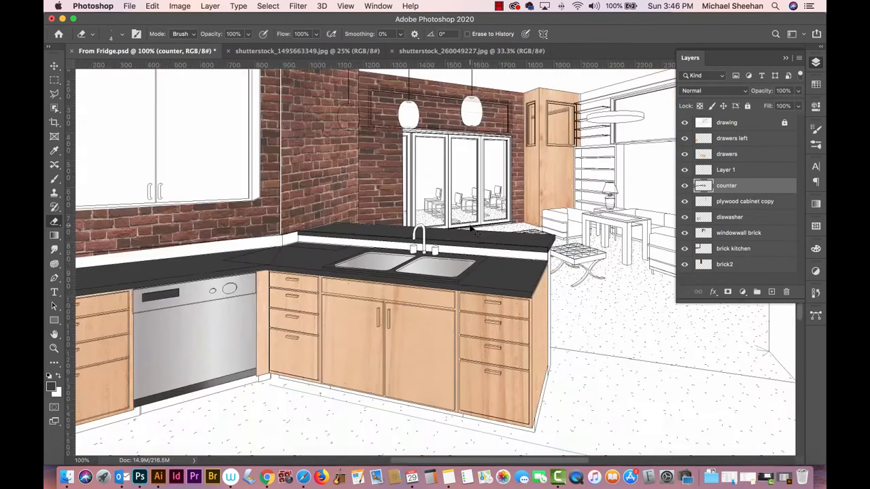
key("super+s")
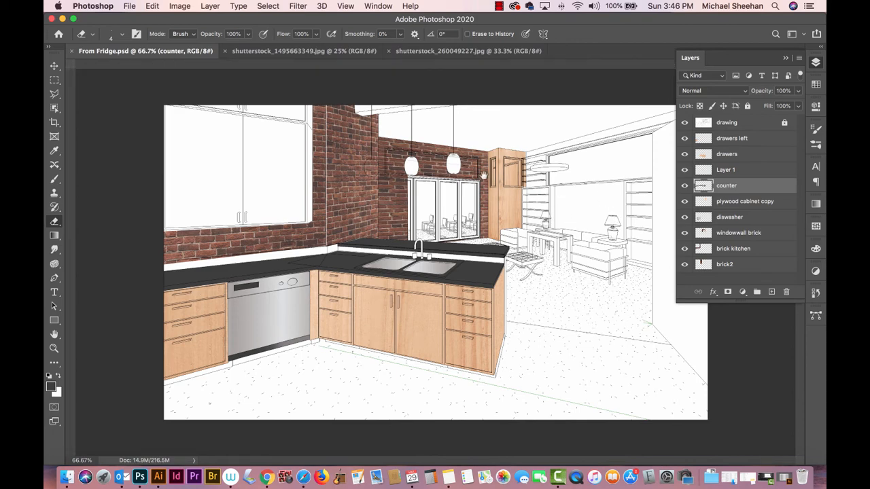
Start a Polygonal Lasso outline of the living room's TV wall, tracing its upper edge and the far side of the right bookshelf
left_click(54, 349)
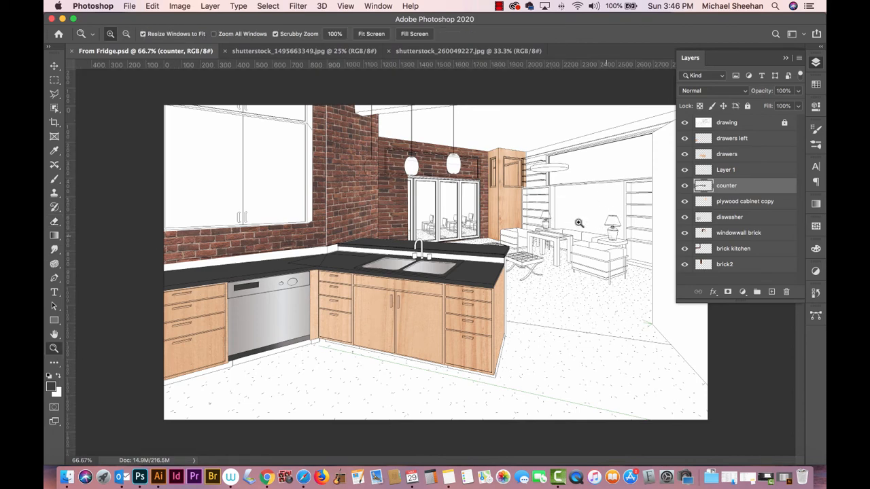
left_click_drag(579, 225, 502, 224)
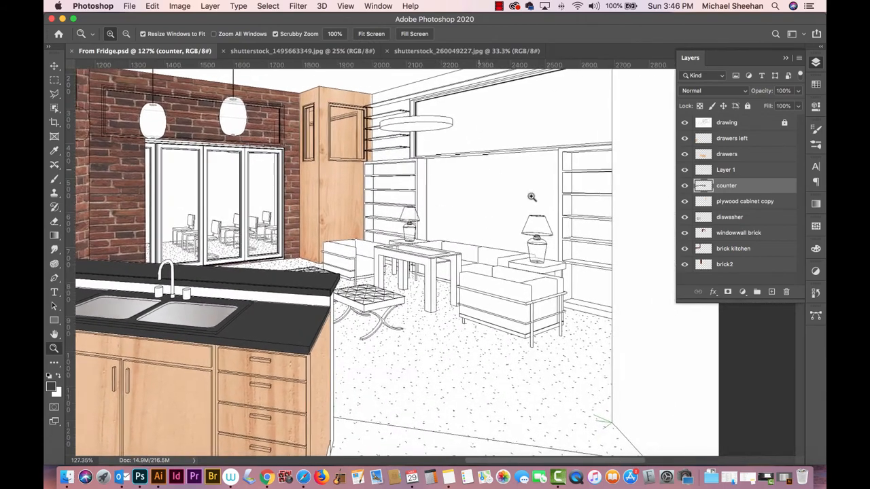
left_click(55, 94)
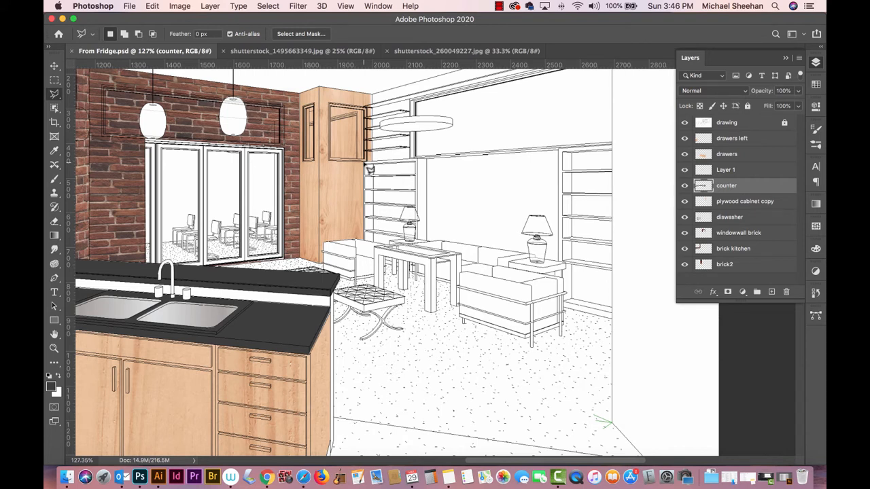
left_click(371, 162)
left_click(416, 159)
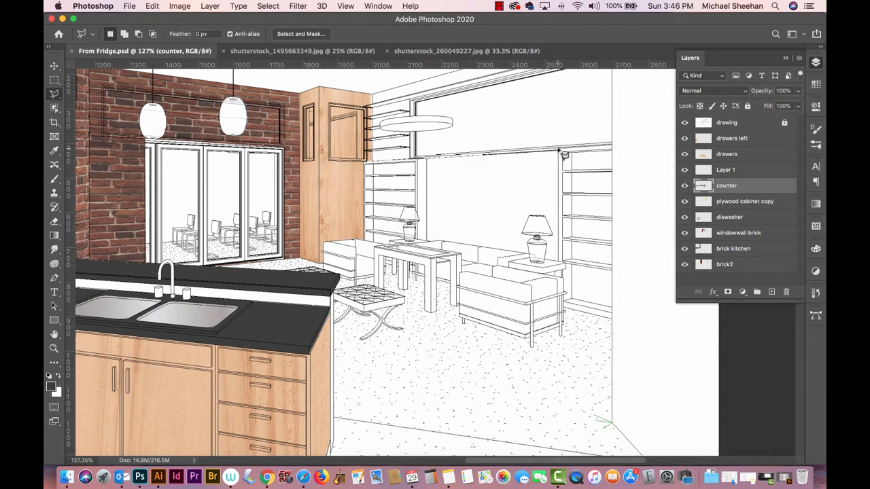
left_click(613, 145)
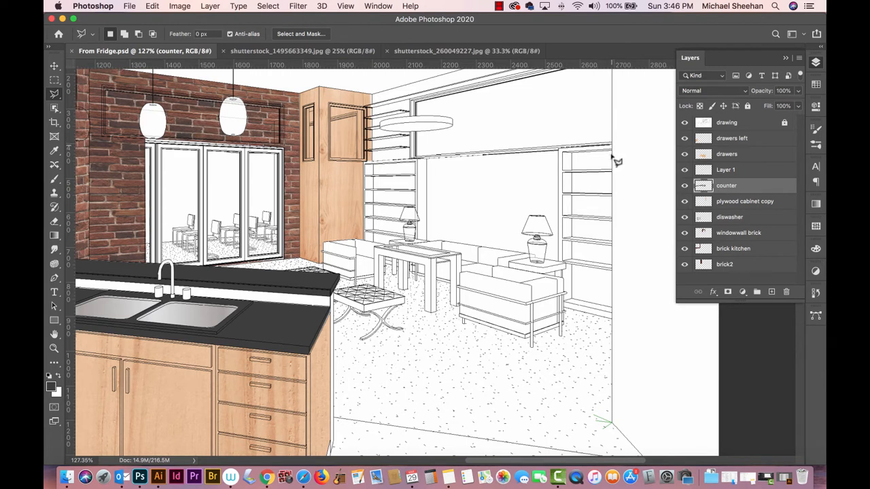
left_click(613, 320)
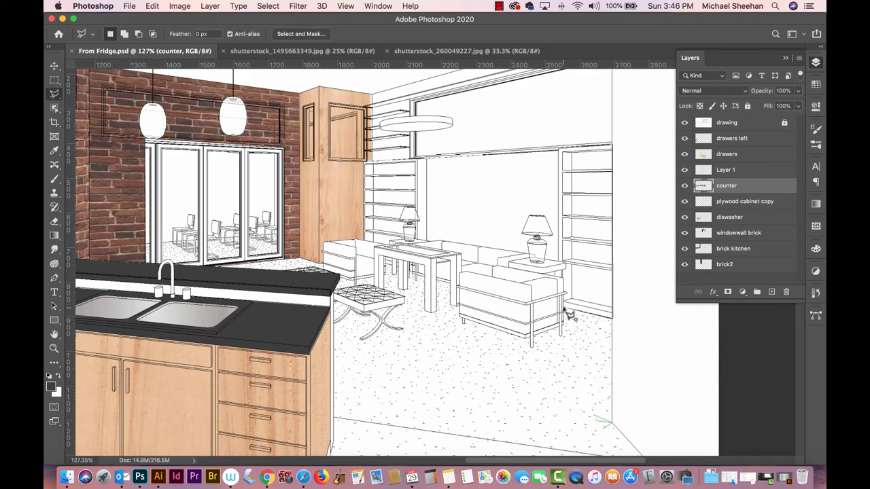
Trace the TV wall outline around the lamps, side tables and sofas, then up the plywood cabinet's edge, and close the selection
scroll(569, 314, "up", 5)
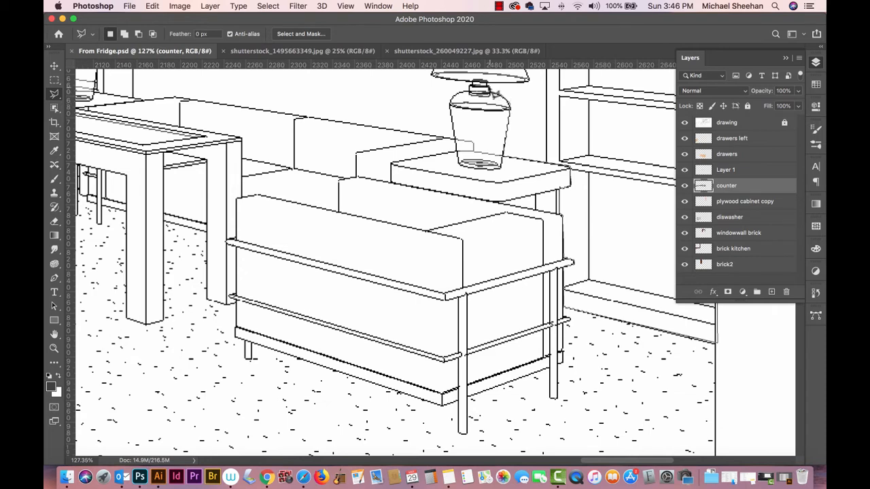
scroll(494, 89, "up", 5)
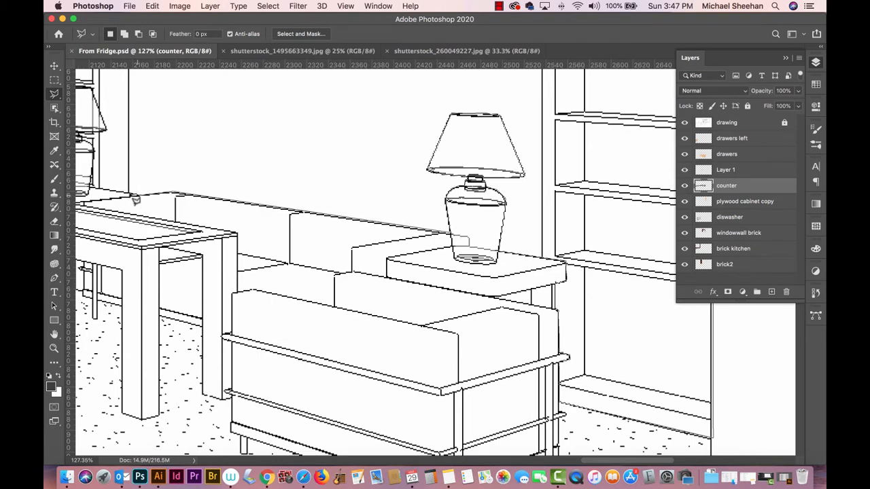
mouse_move(154, 189)
left_mouse_down()
mouse_move(274, 269)
mouse_move(347, 288)
left_mouse_up()
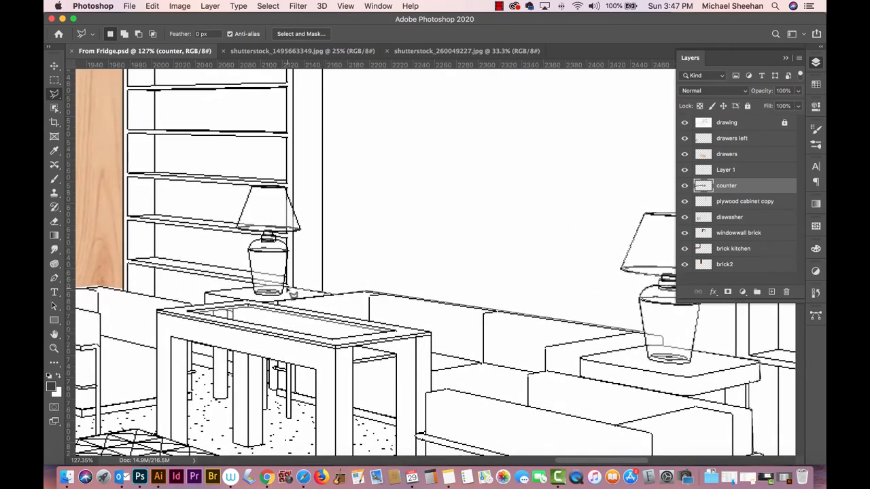
scroll(286, 289, "down", 2)
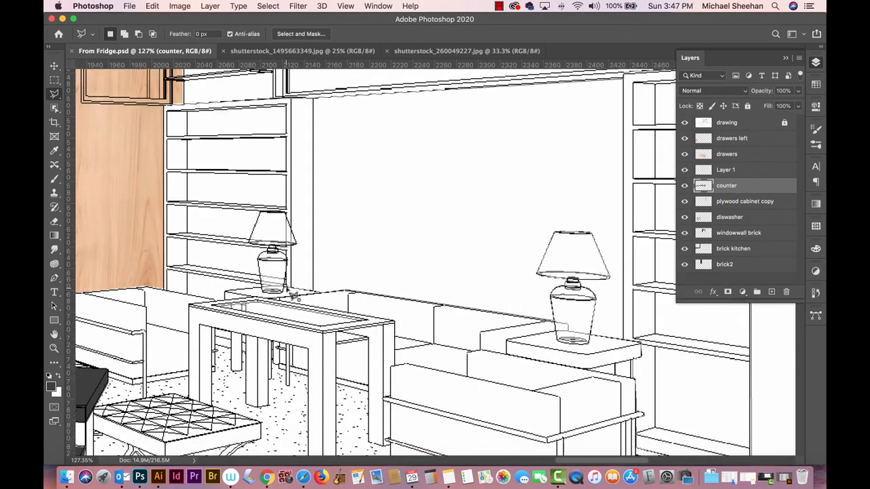
scroll(287, 289, "up", 4)
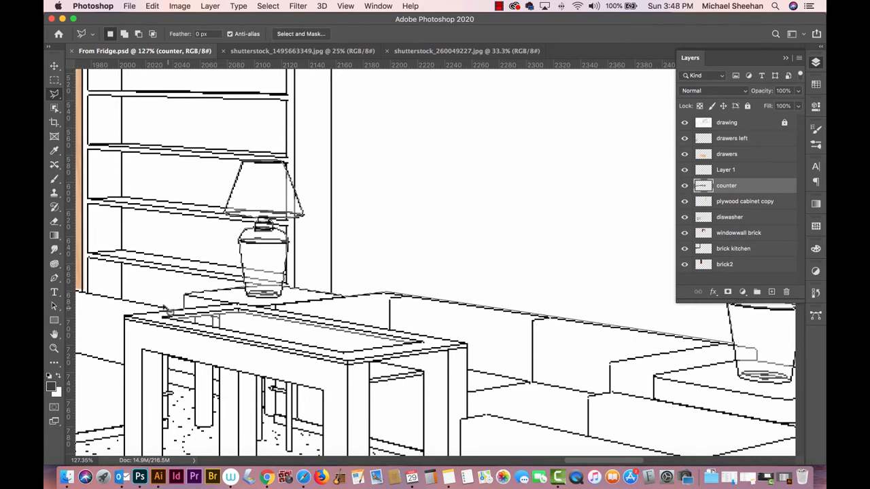
left_click(88, 293)
left_click_drag(201, 310, 278, 357)
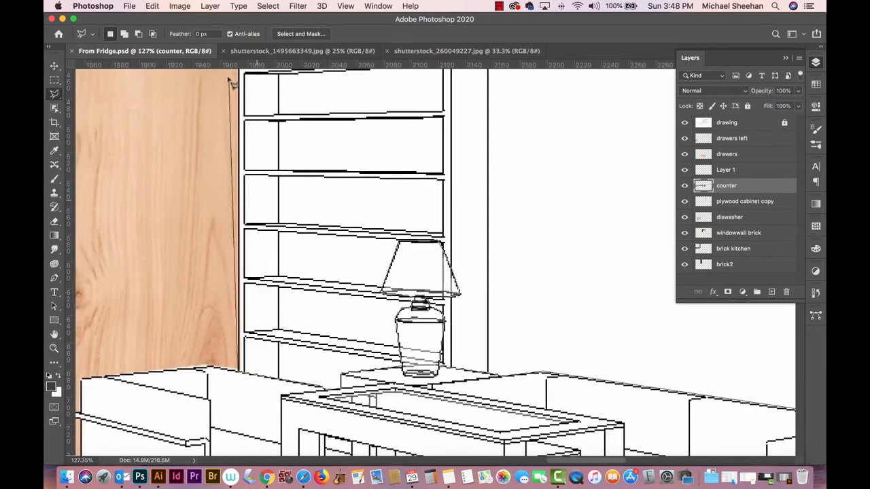
left_click_drag(246, 87, 249, 229)
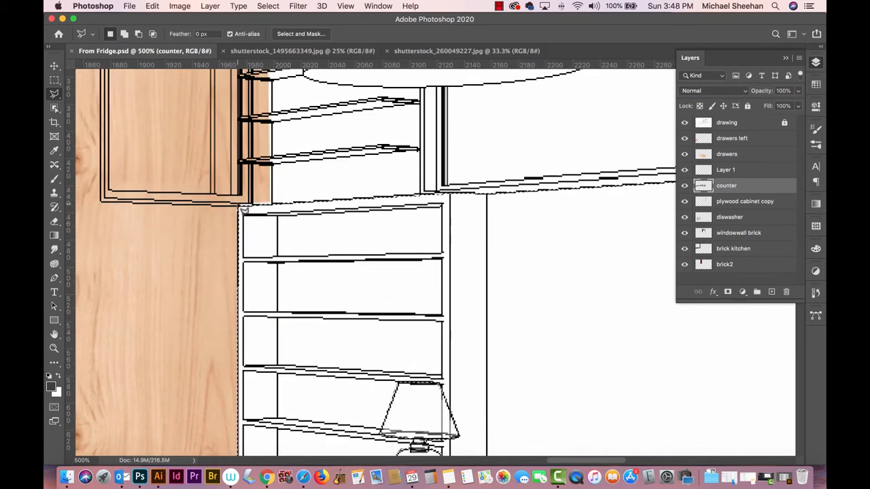
key("super+equal")
key("super+equal")
key("super+equal")
key("super+minus")
key("super+minus")
key("super+minus")
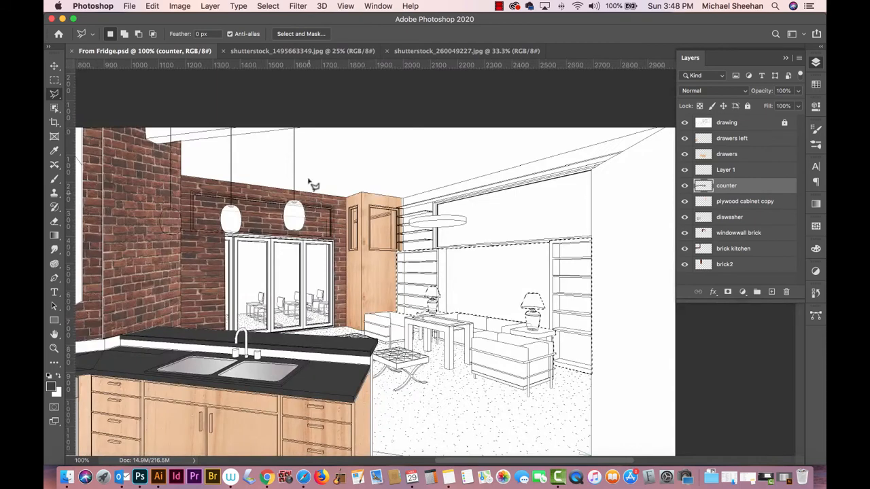
Save the selection as a new channel named "tv wall" and save the file
left_click(268, 6)
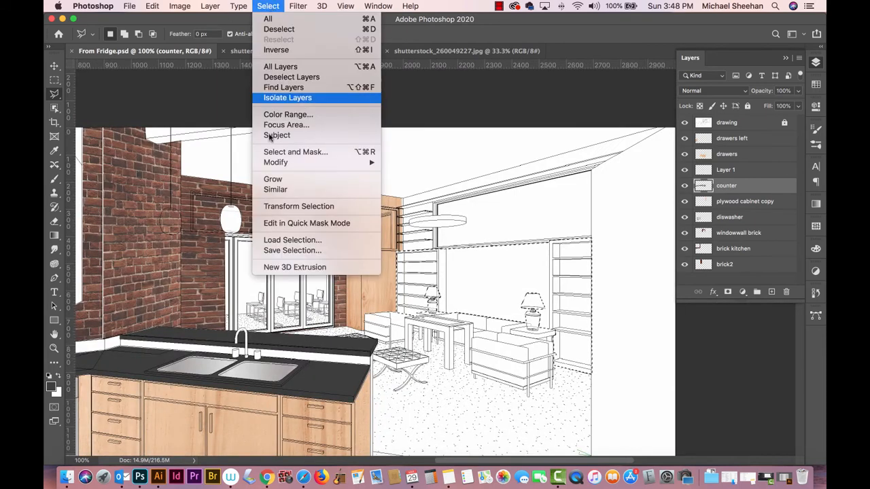
left_click(309, 252)
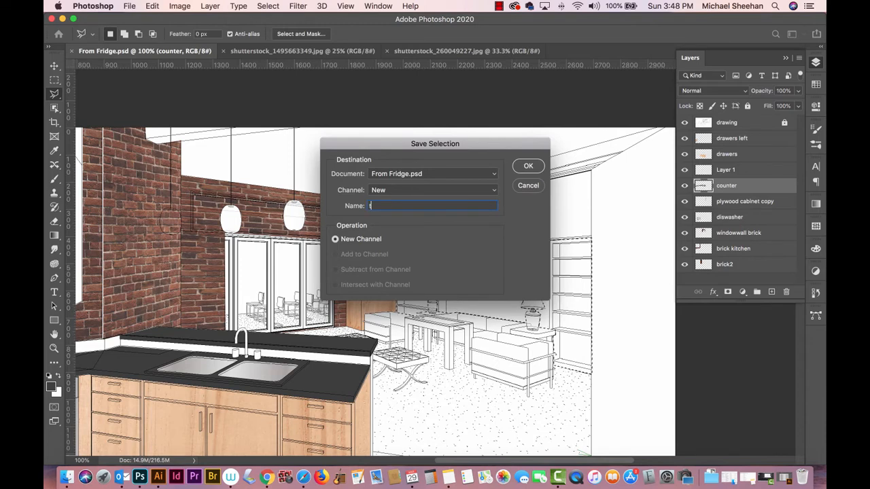
type("tv wall")
key("Return")
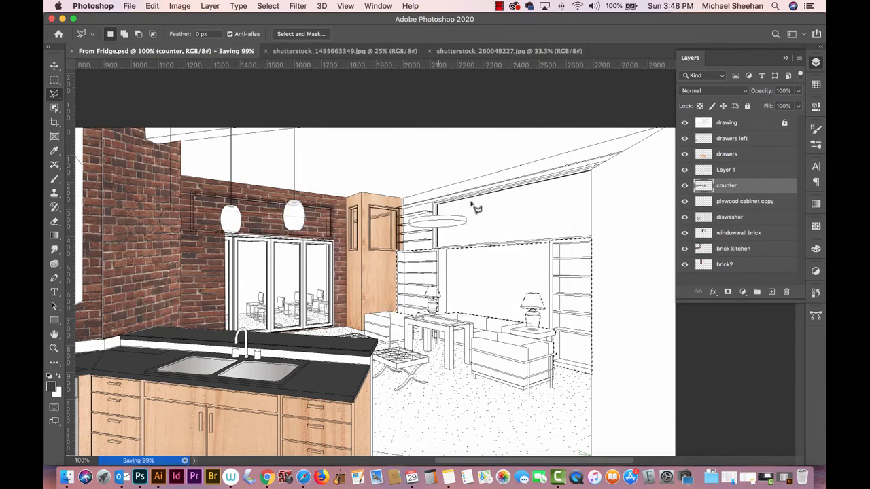
left_click(302, 52)
left_click(411, 53)
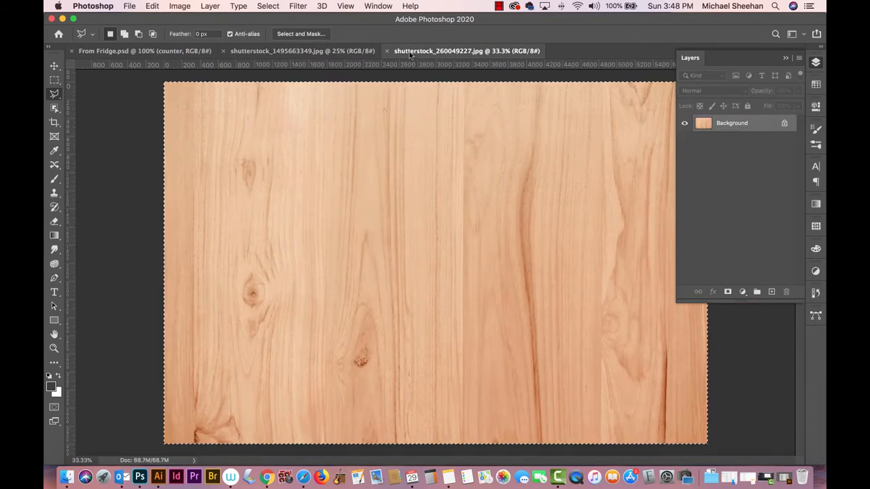
left_click(139, 54)
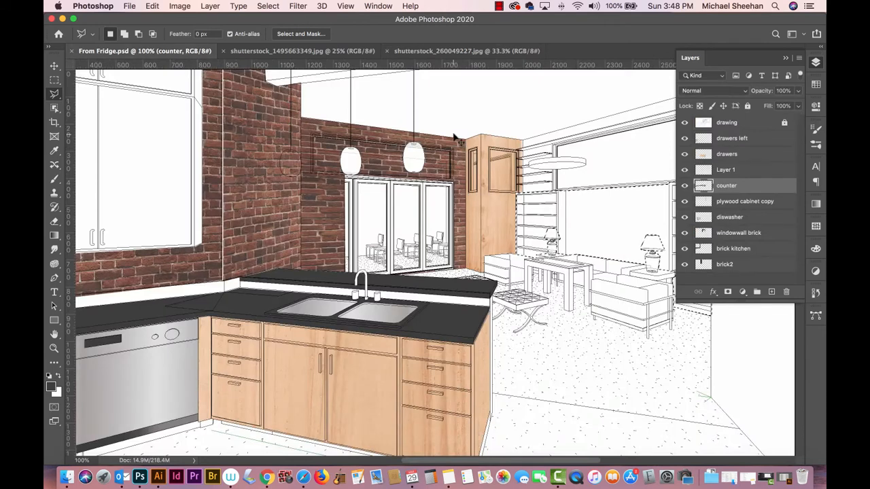
Paste the plywood texture on a new layer above the counter layer, scale it to 35% and place it over the living room
key("ctrl+v")
key("super+minus")
key("super+minus")
key("super+minus")
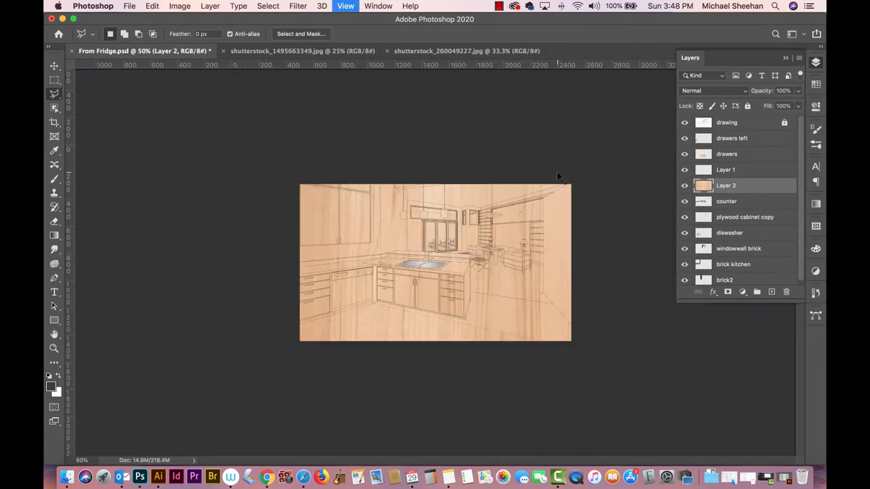
key("super+t")
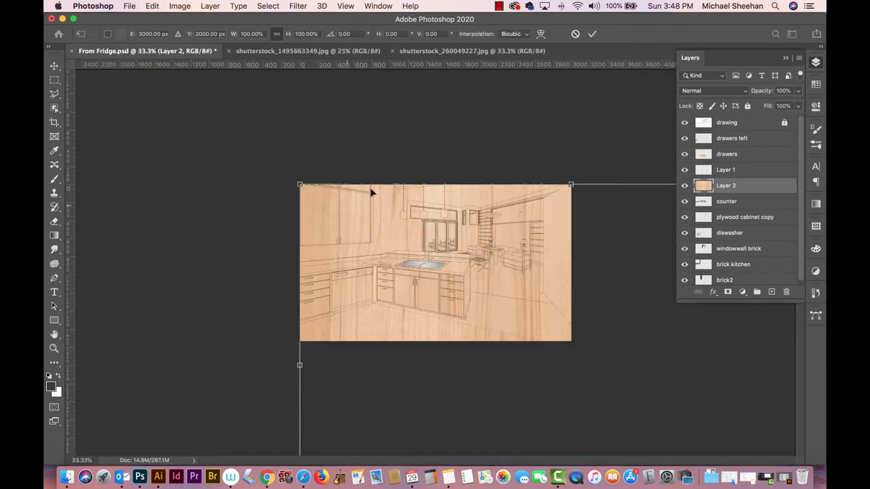
left_click_drag(300, 183, 285, 132)
key("super+z")
key("super+z")
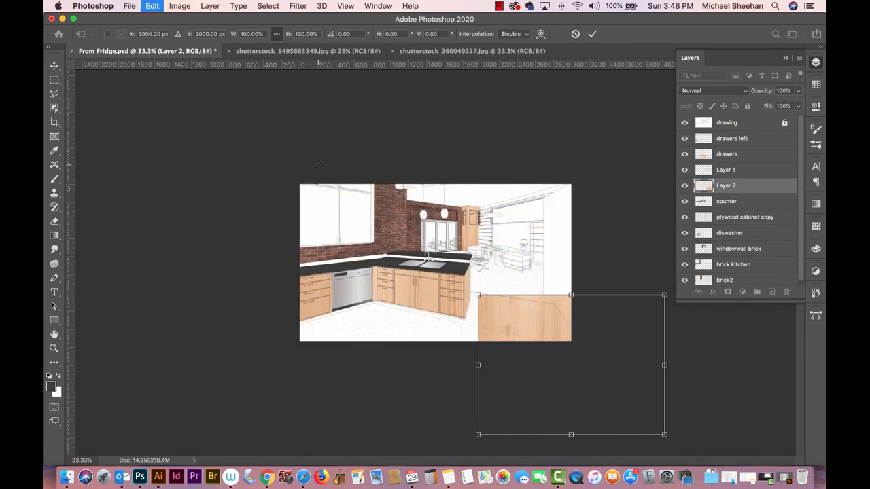
left_click_drag(300, 185, 425, 250)
left_click_drag(511, 295, 531, 232)
left_click_drag(451, 179, 473, 193)
left_click_drag(575, 262, 571, 253)
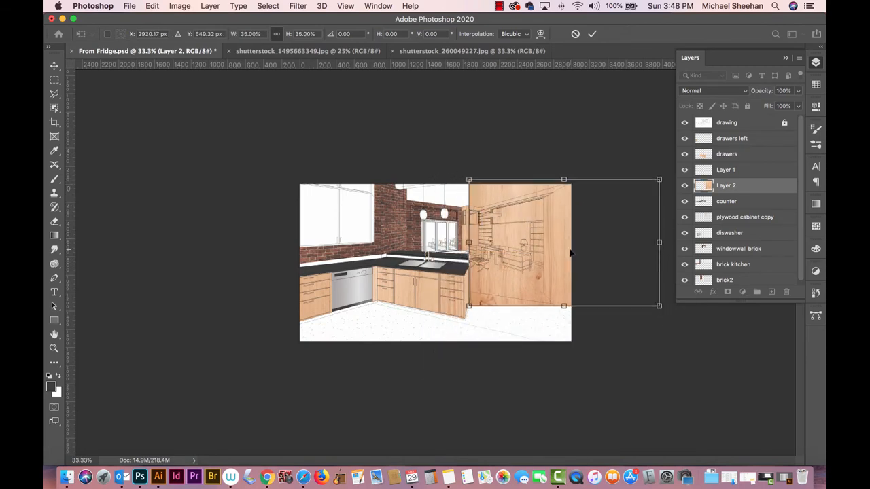
Reduce the plywood texture to about 13.55% and position it over the living room's TV wall
key("super+plus")
key("super+plus")
key("super+plus")
left_click_drag(551, 220, 347, 213)
key("super+minus")
key("super+minus")
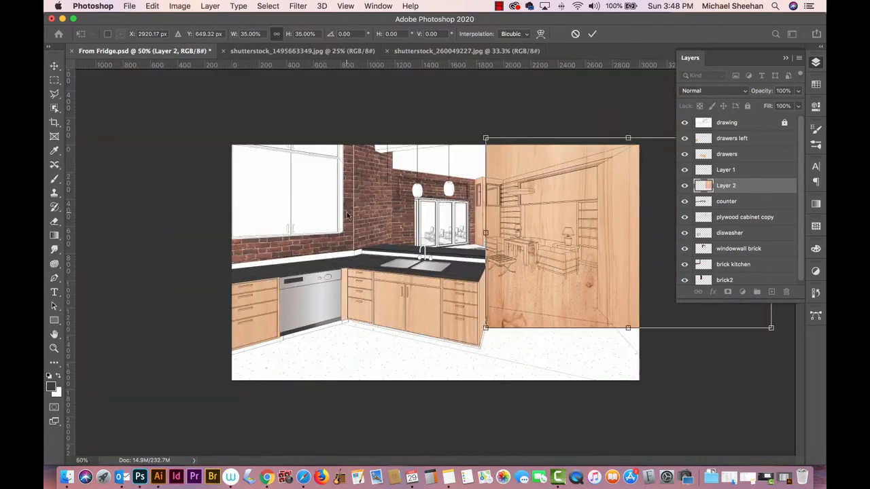
left_click_drag(500, 140, 496, 196)
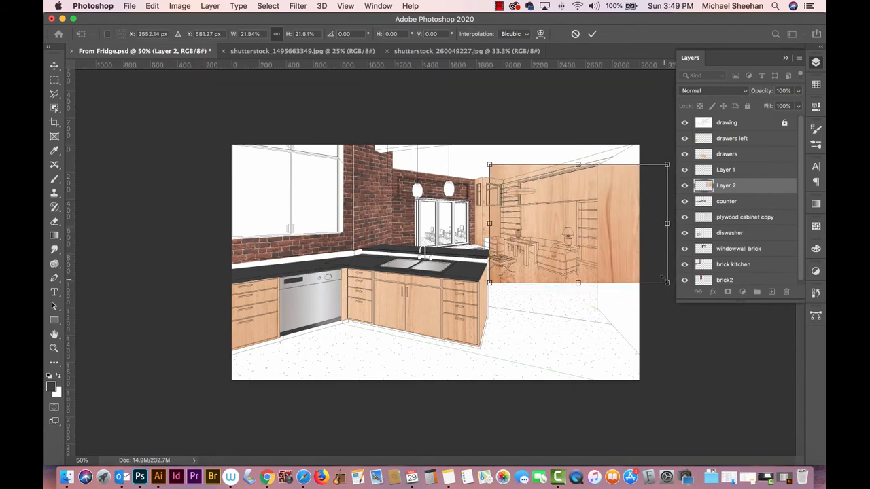
left_click_drag(667, 280, 600, 237)
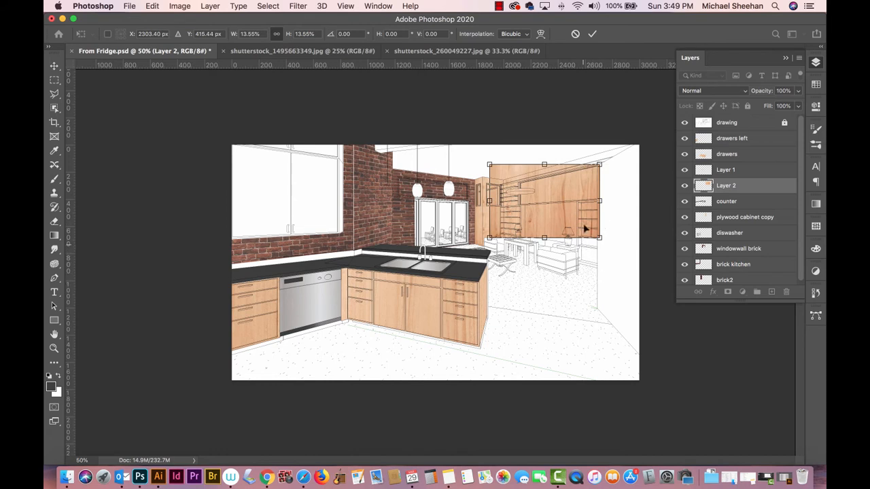
left_click_drag(569, 208, 579, 226)
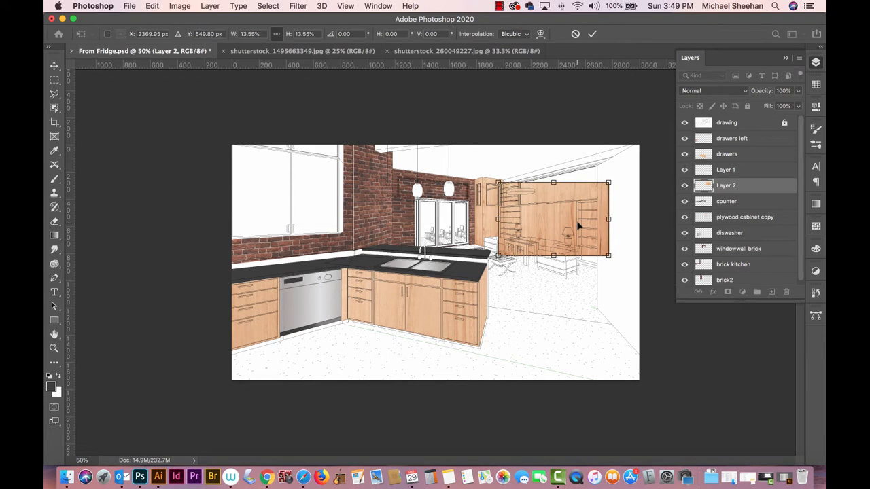
Distort the plywood texture to the TV wall's perspective by raising its near upper corner and far lower corner, and apply the transform
left_click(155, 6)
mouse_move(201, 259)
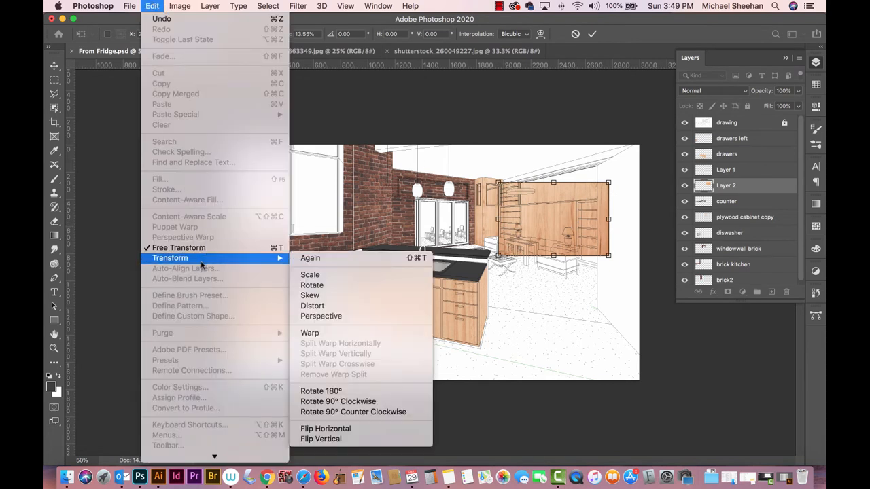
left_click(312, 310)
key("super+plus")
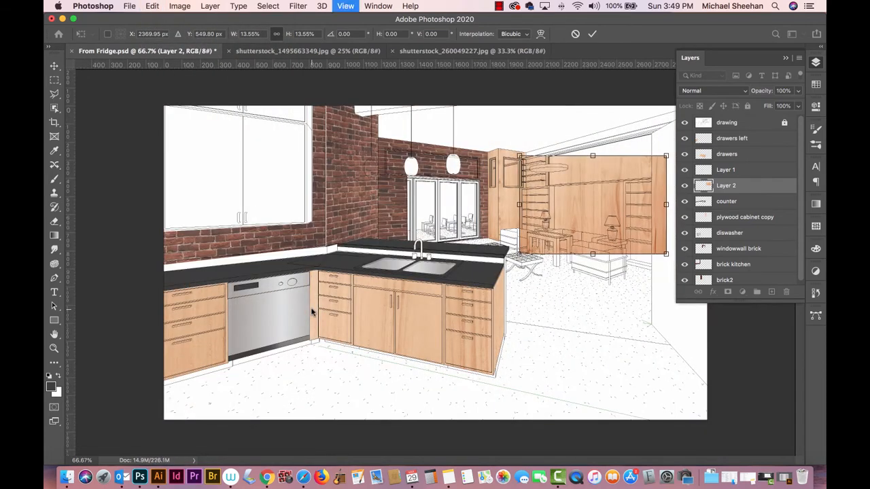
key("super+plus")
scroll(453, 233, "right", 10)
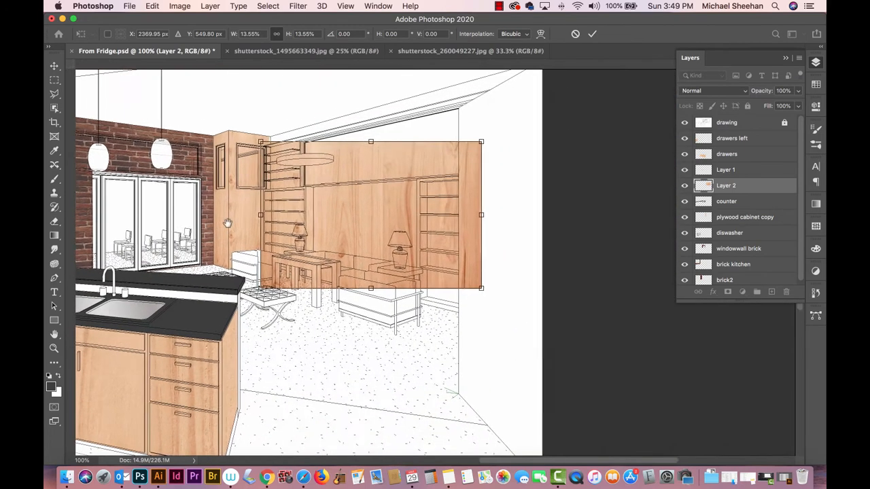
left_click_drag(484, 146, 482, 87)
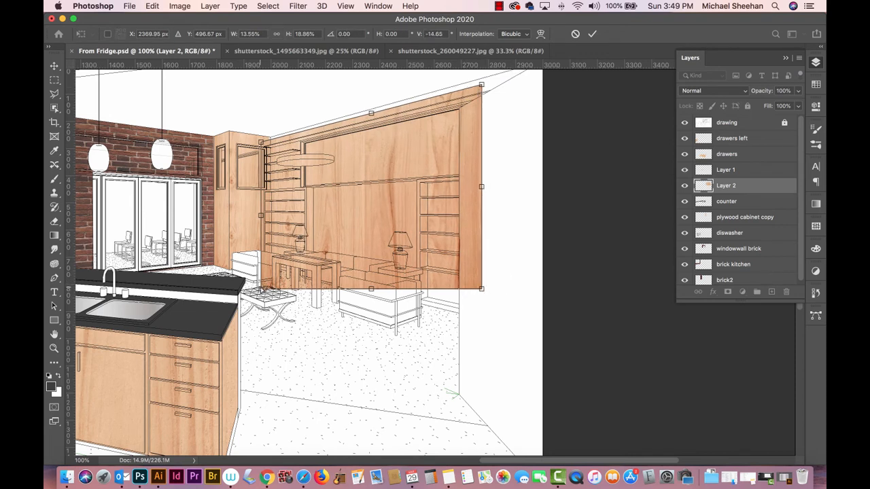
left_click_drag(262, 289, 260, 257)
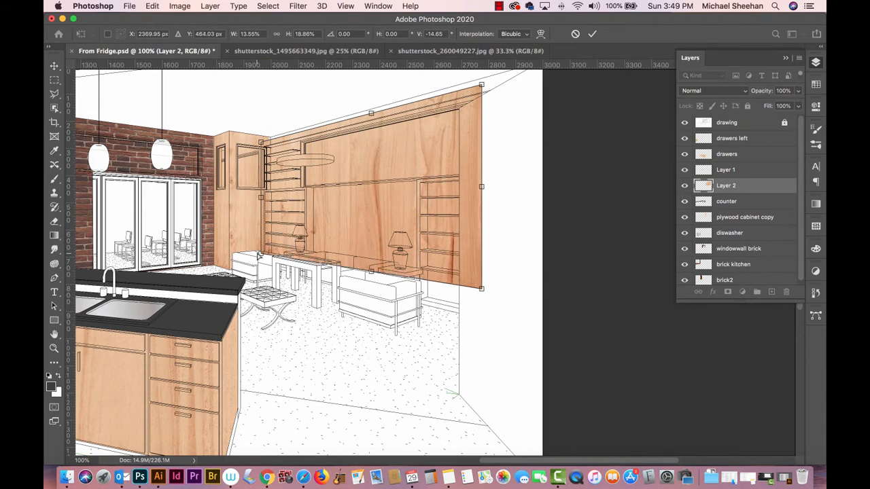
key("Return")
Load the saved "tv wall" channel as a new selection
key("l")
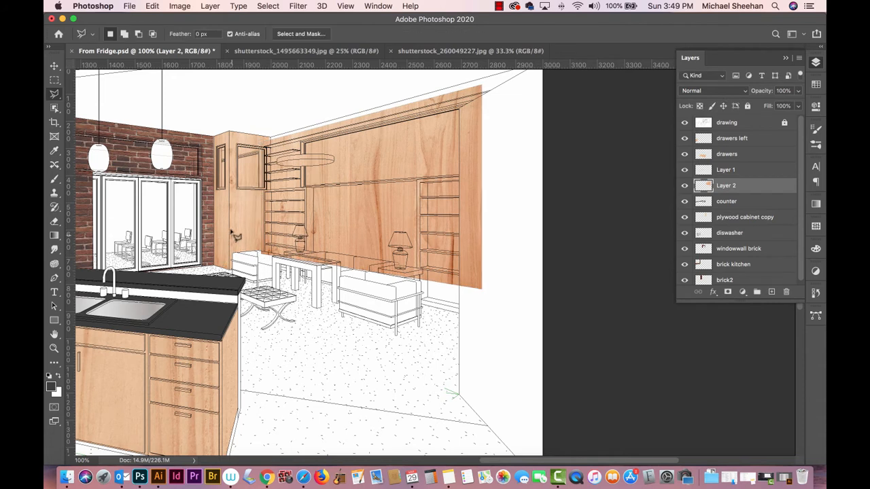
key("Return")
left_click(268, 5)
left_click(282, 243)
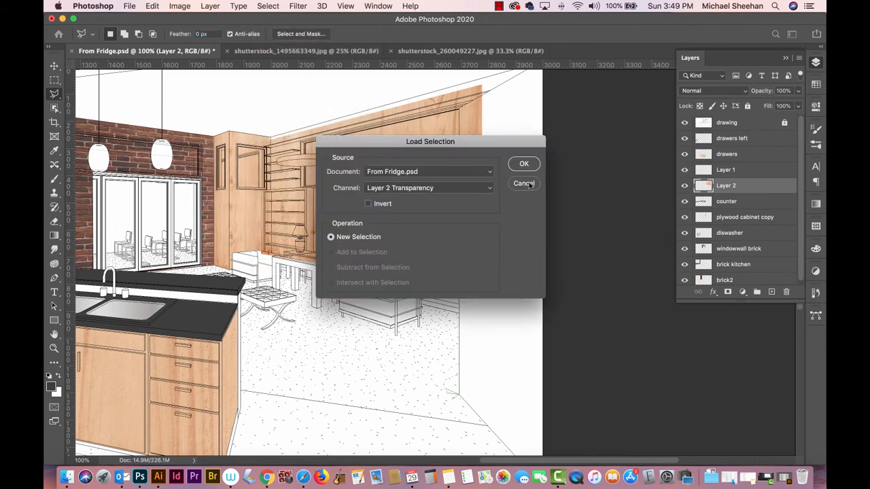
left_click(412, 184)
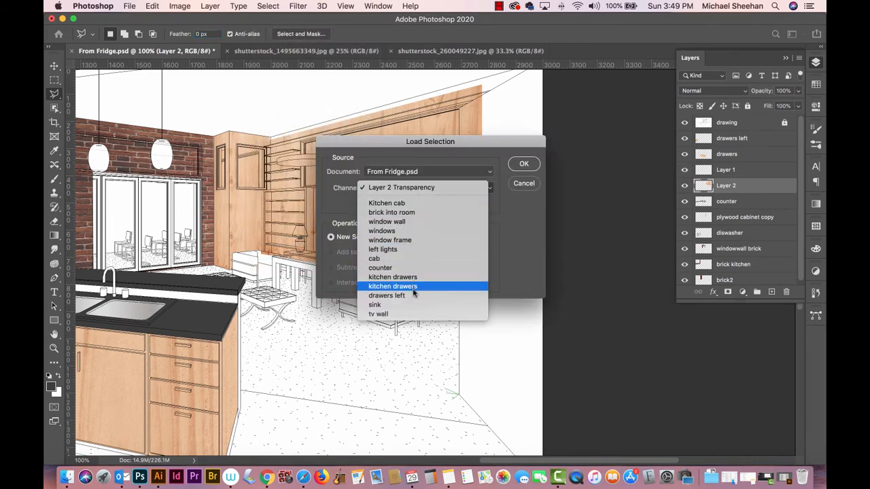
left_click(412, 314)
left_click(524, 164)
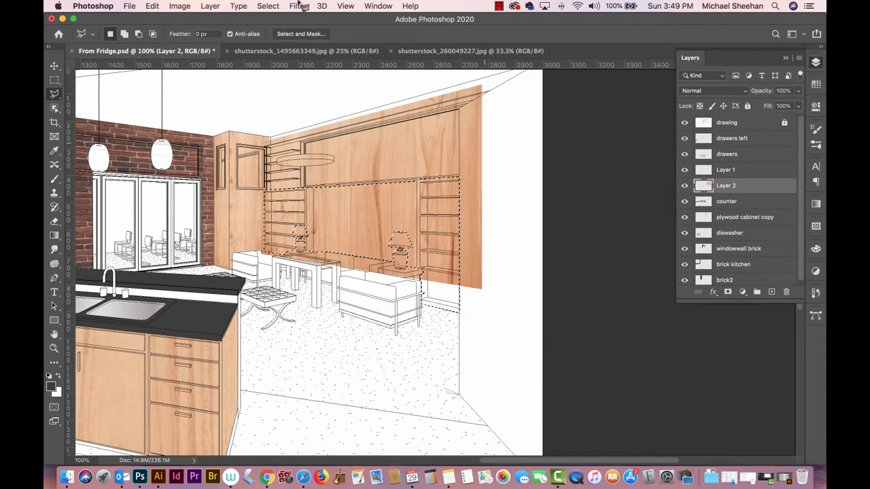
Invert the selection, delete the plywood outside the TV wall, deselect and save the file
left_click(268, 6)
left_click(276, 49)
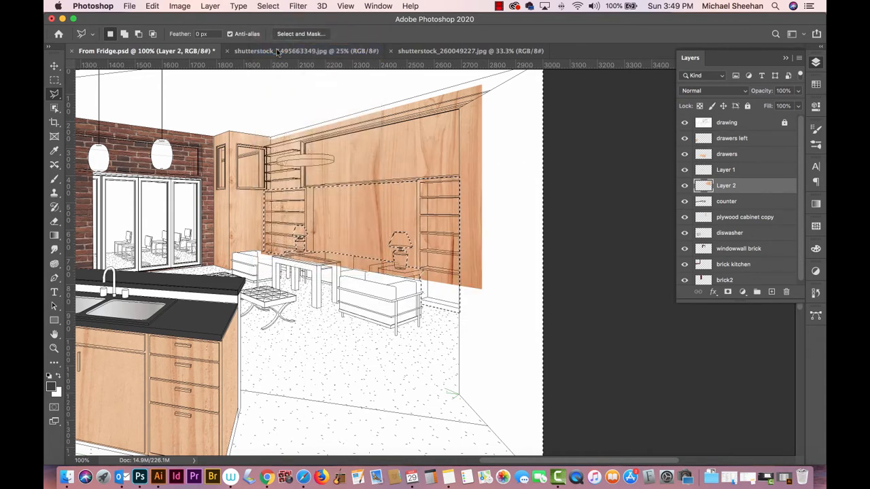
key("BackSpace")
key("super+d")
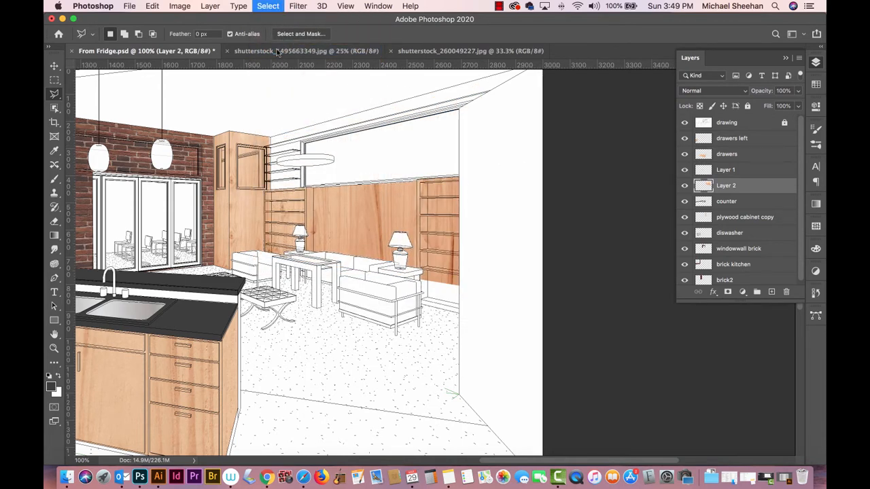
key("super+s")
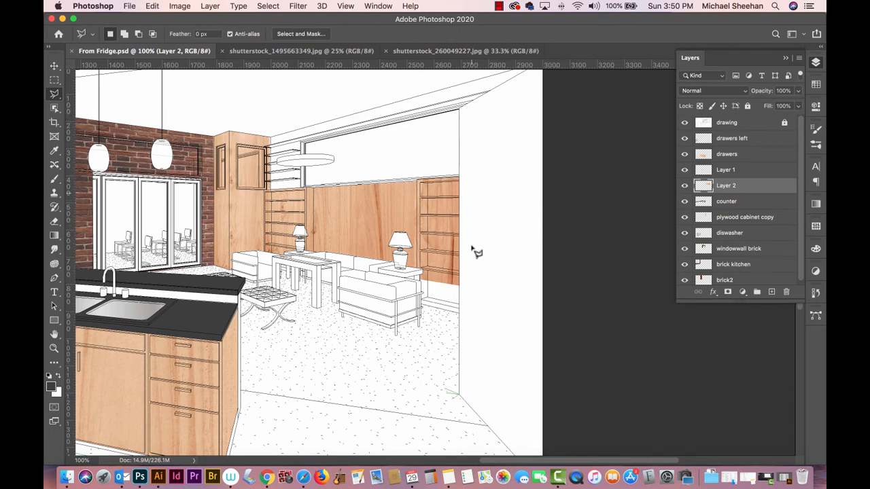
Add uniform, monochromatic noise of about 2.45% to the counter layer with the Add Noise filter
key("super+minus")
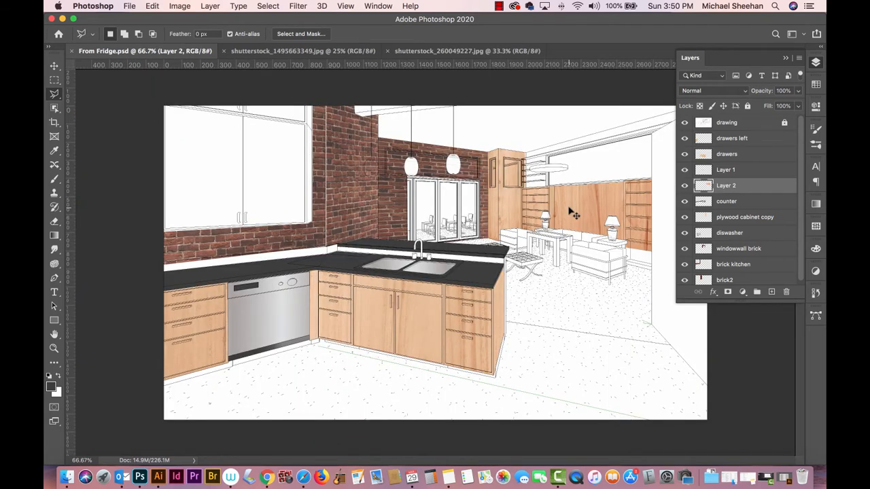
key("super+plus")
key("super+plus")
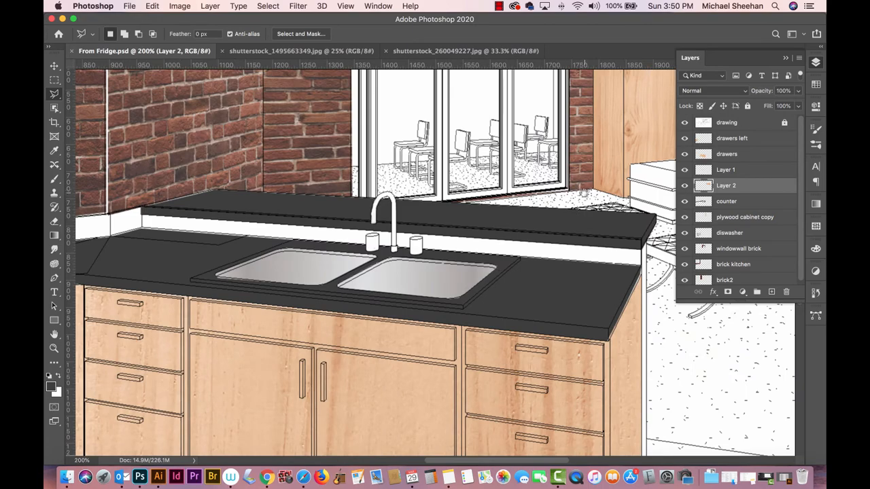
left_click_drag(579, 182, 327, 105)
left_click_drag(325, 205, 425, 197)
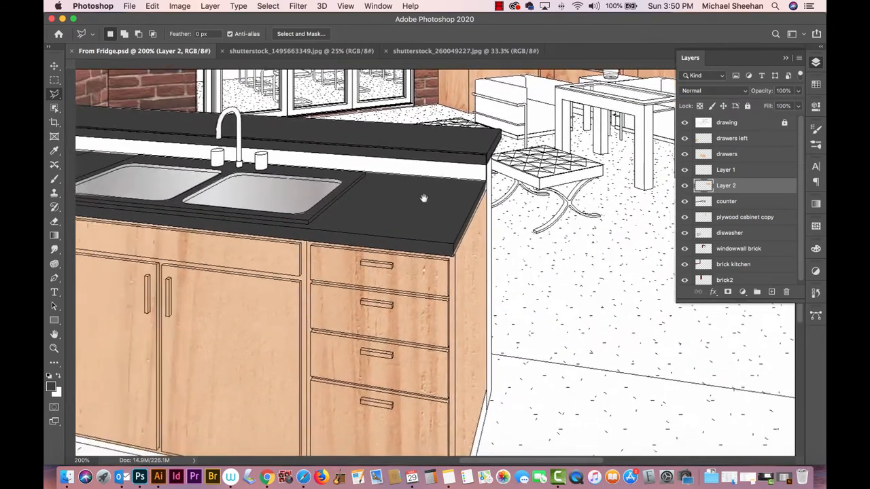
left_click_drag(279, 225, 381, 192)
key("super+r")
key("v")
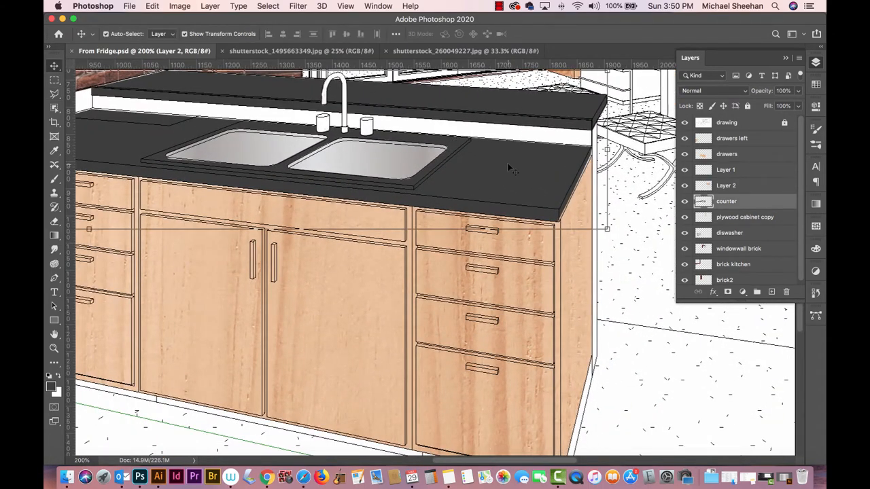
left_click(507, 162)
left_click(268, 6)
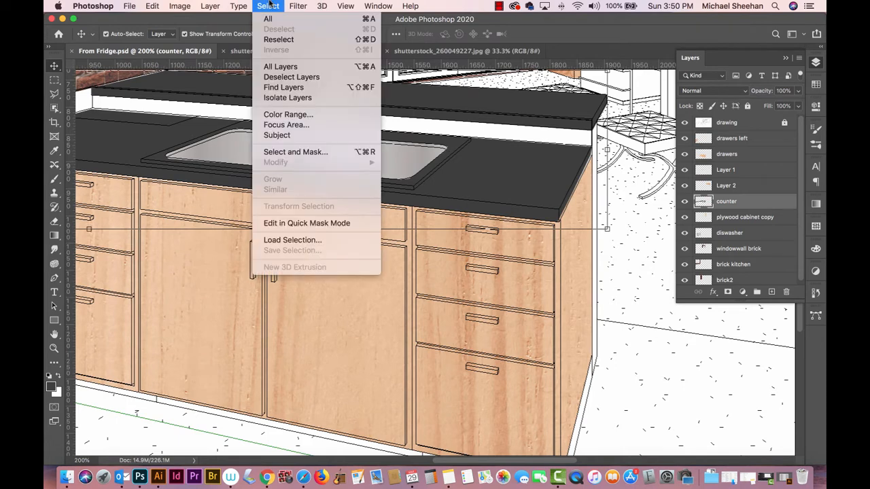
mouse_move(292, 5)
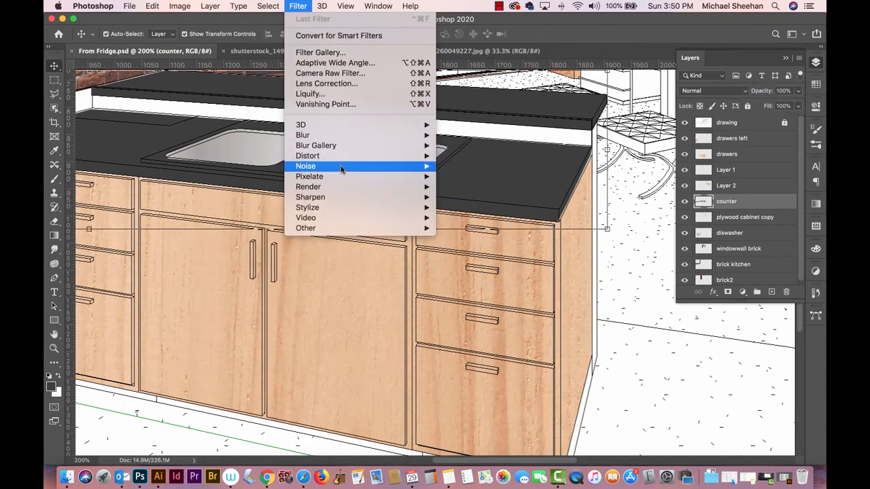
mouse_move(342, 168)
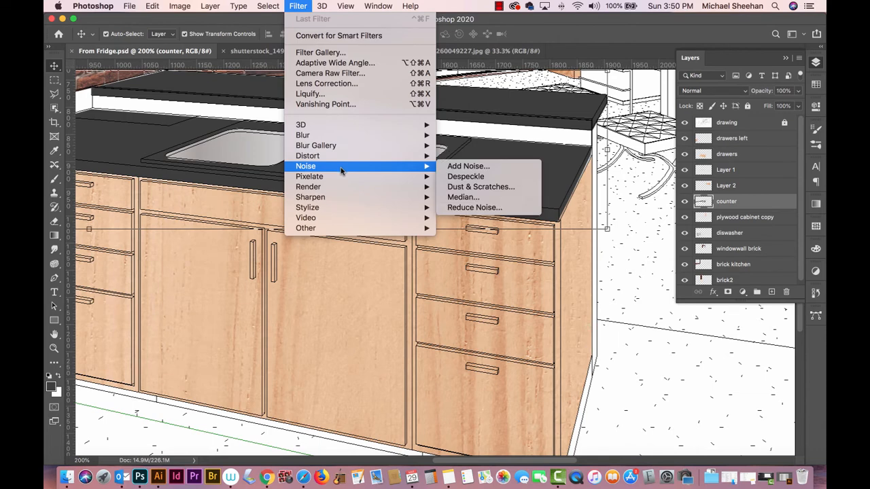
left_click(484, 166)
left_click_drag(450, 82, 213, 169)
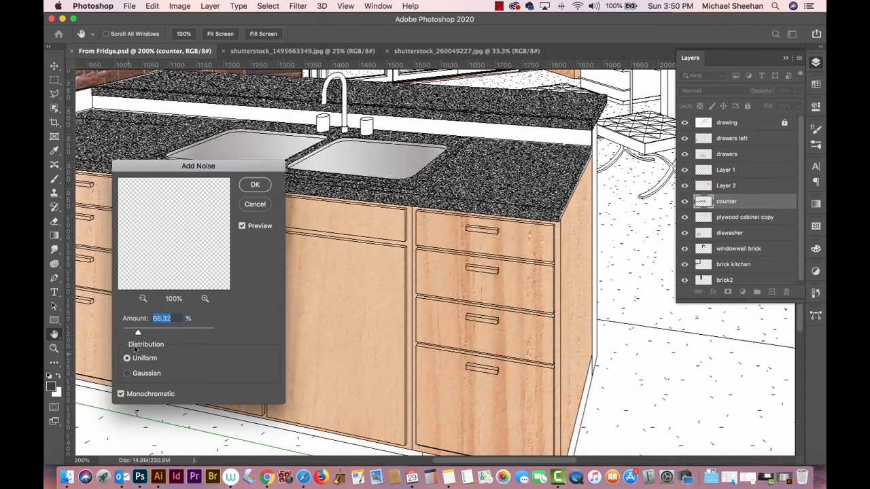
left_click_drag(138, 334, 124, 334)
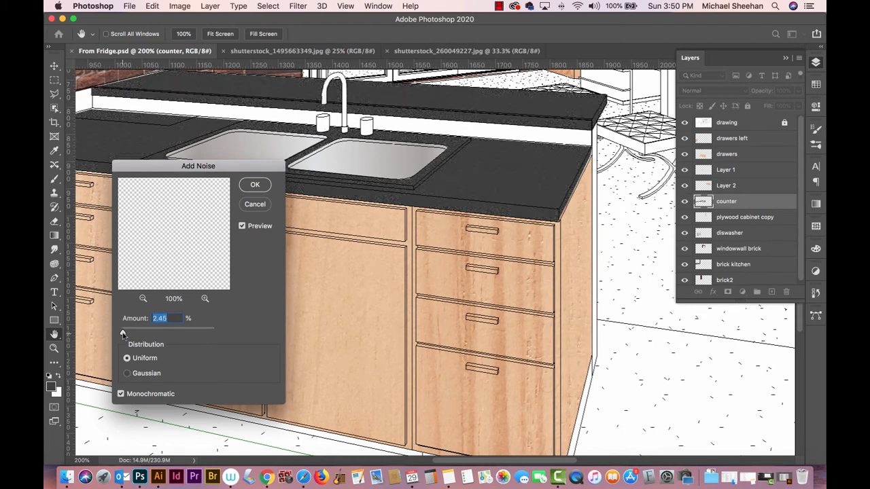
left_click_drag(124, 334, 123, 334)
key("Return")
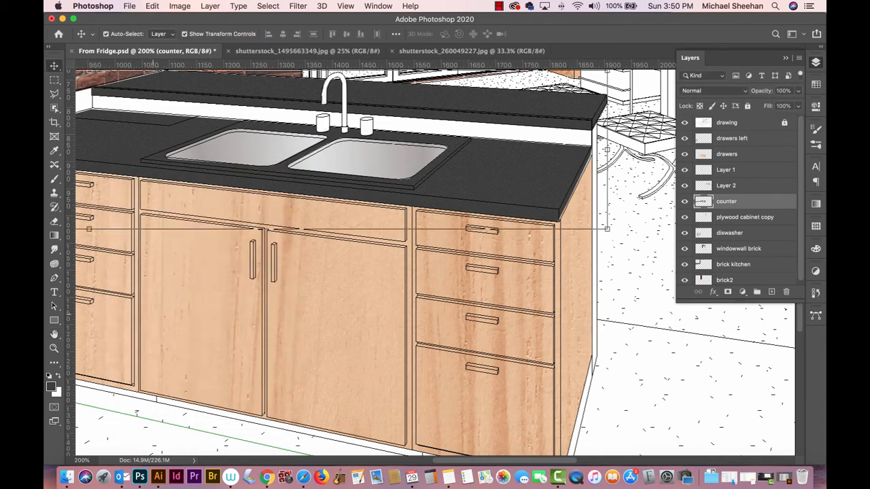
Deselect the counter layer and save the file
left_click(622, 374)
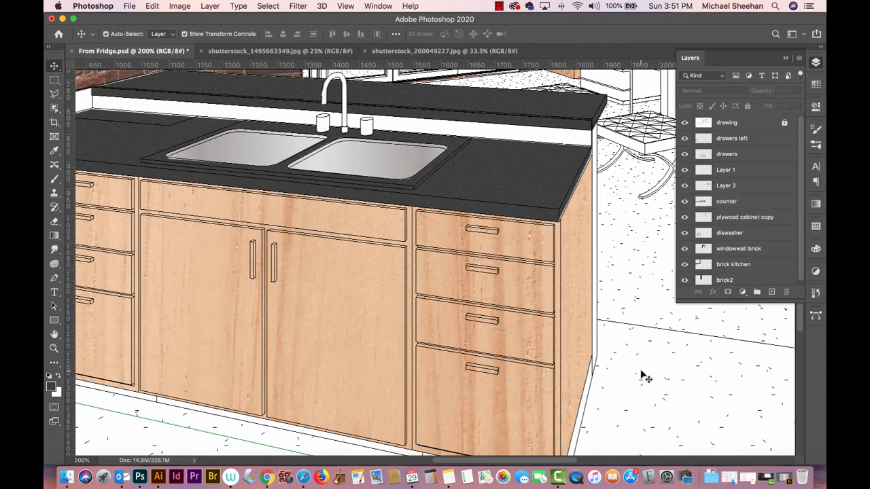
key("super+minus")
key("super+minus")
key("super+minus")
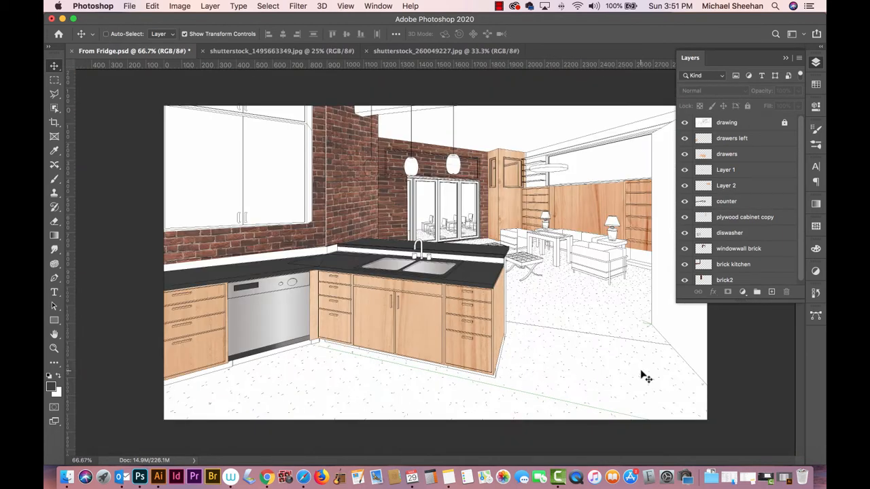
key("super+s")
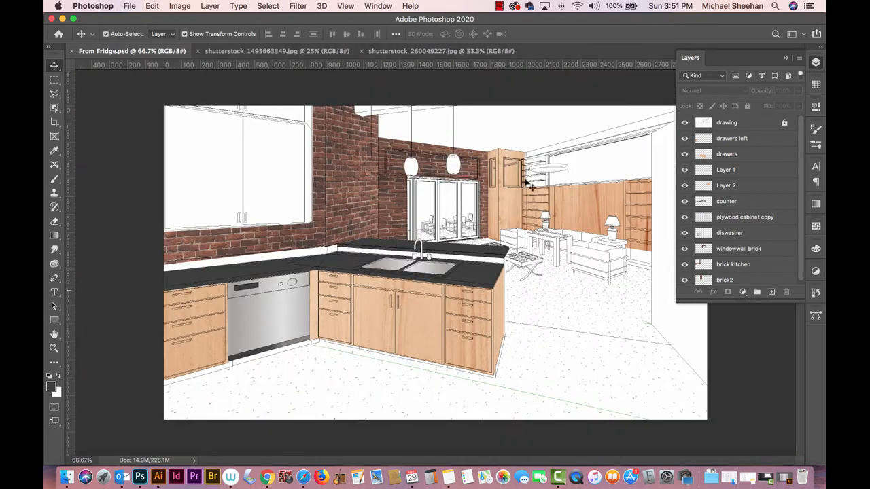
left_click(54, 348)
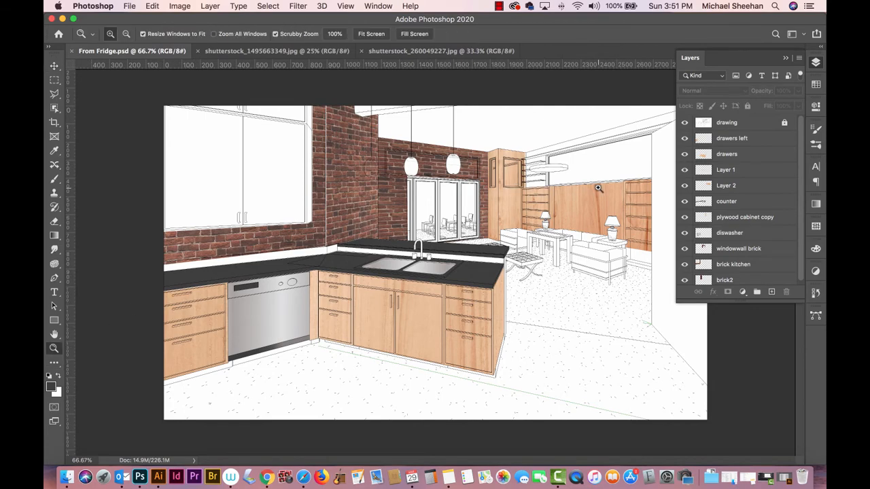
left_click_drag(598, 188, 455, 197)
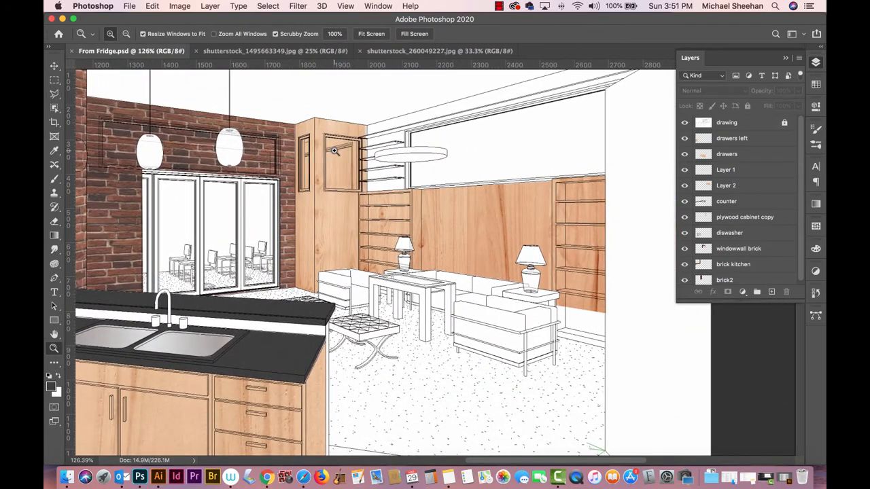
Outline the upper TV wall, from the open shelves to the wall's far end above the plywood, with the Polygonal Lasso
left_click(55, 66)
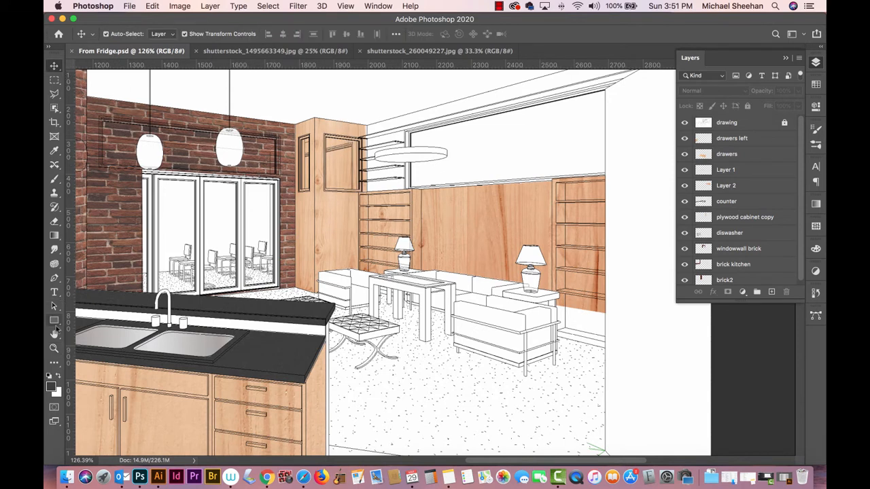
left_click(55, 348)
left_click_drag(415, 244, 325, 324)
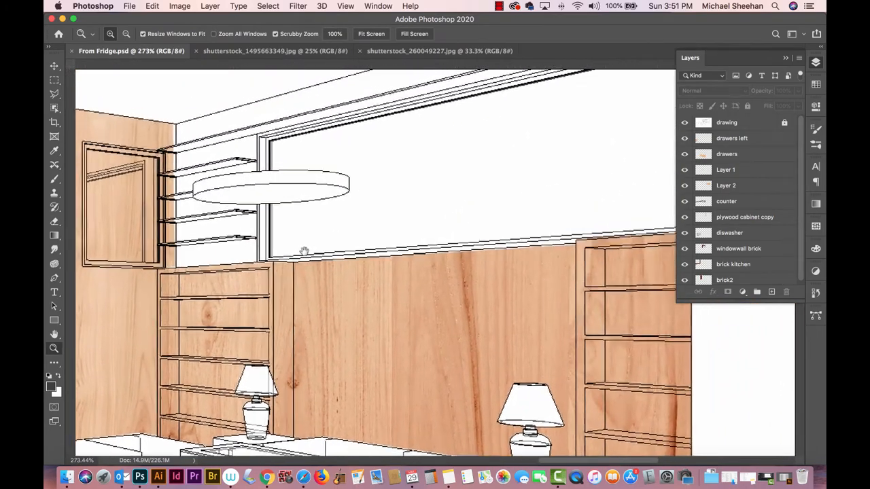
left_click(304, 258, "alt")
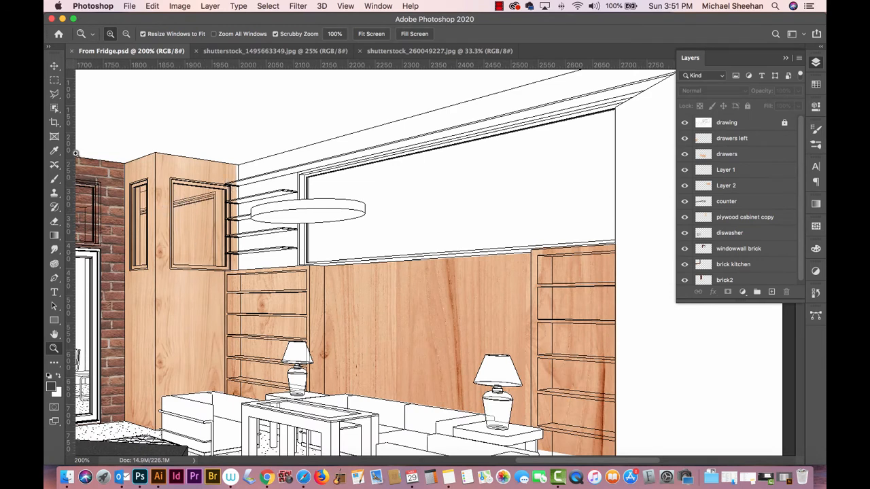
left_click(53, 95)
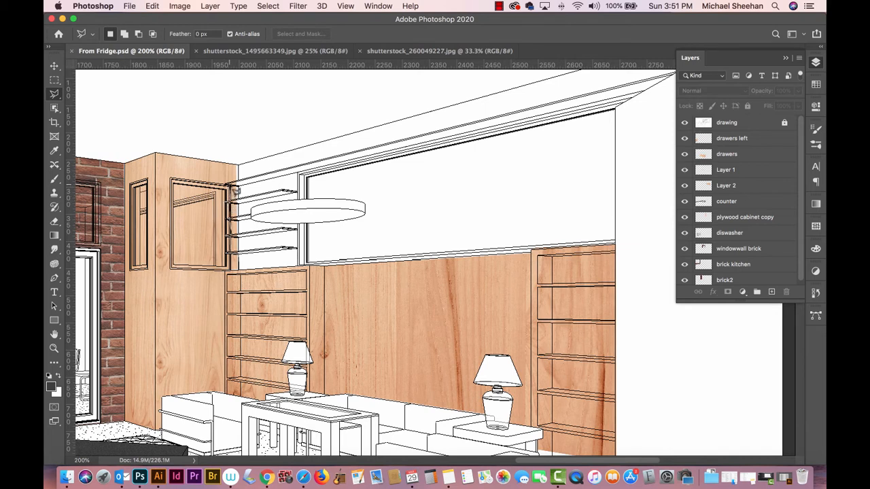
left_click(238, 182)
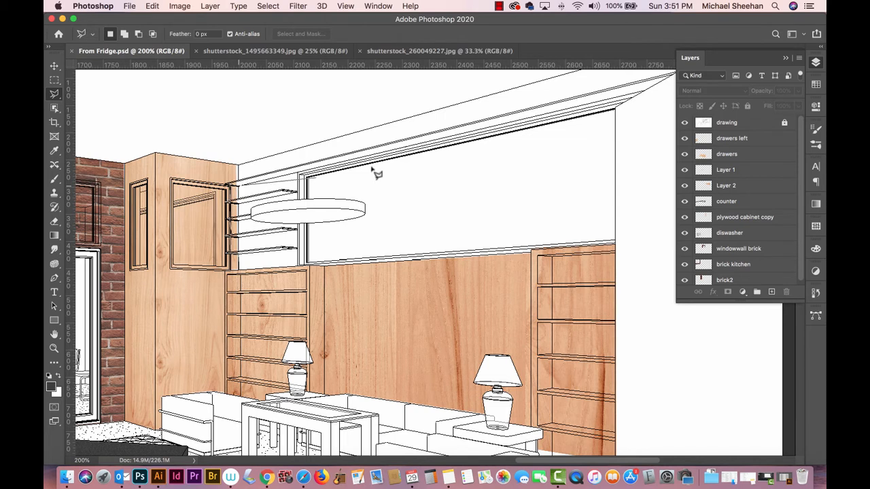
left_click(614, 110)
left_click(616, 245)
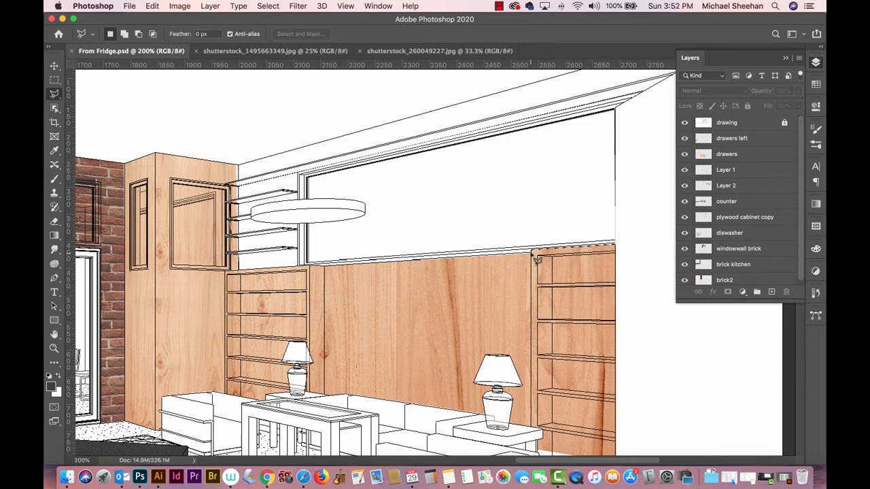
left_click(532, 252)
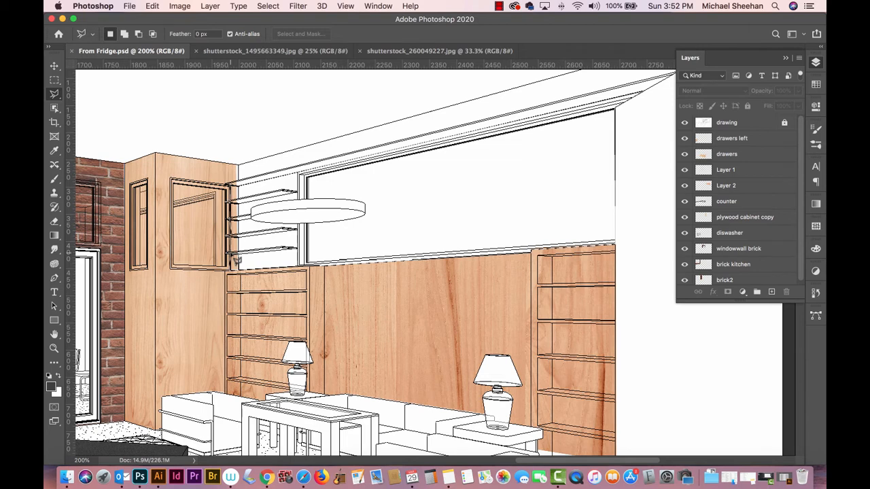
Save the selection as a new channel named "upper tv wall" and deselect
left_click(299, 5)
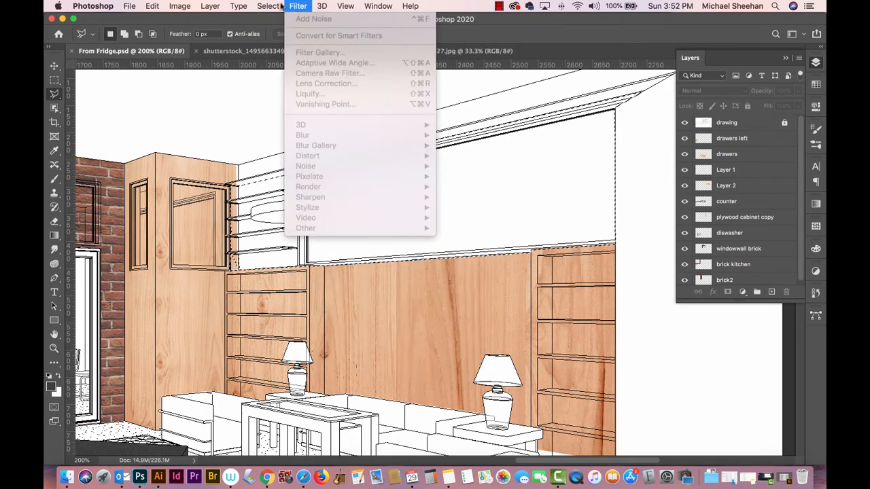
mouse_move(304, 164)
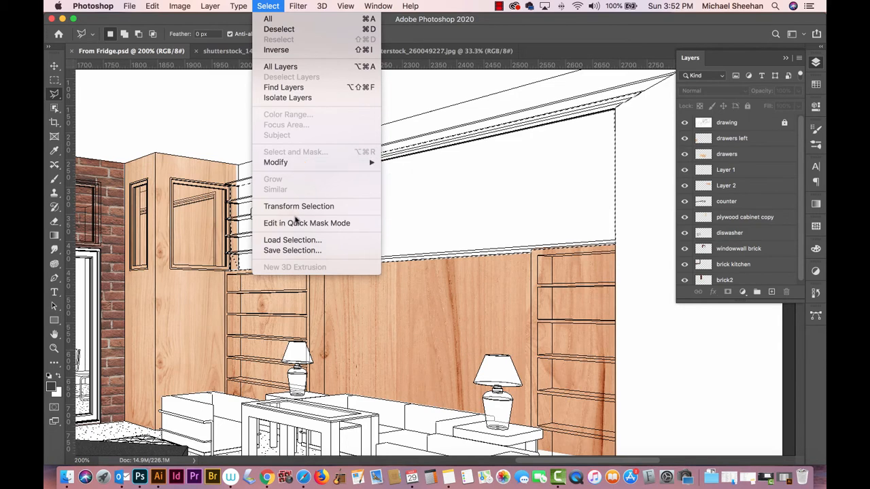
left_click(295, 250)
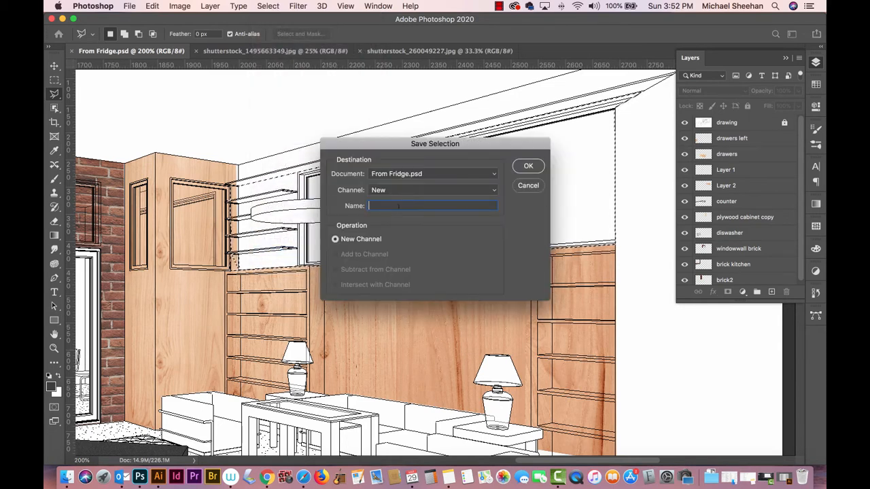
type("uppe")
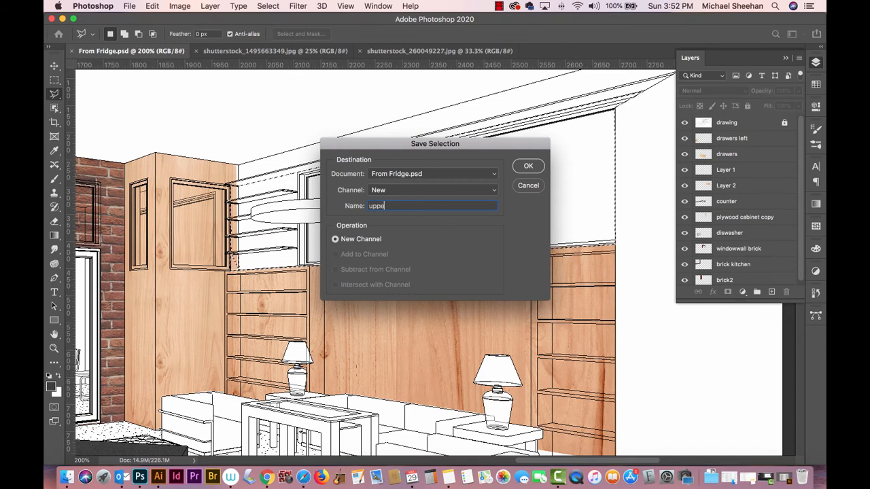
type("r tv wall")
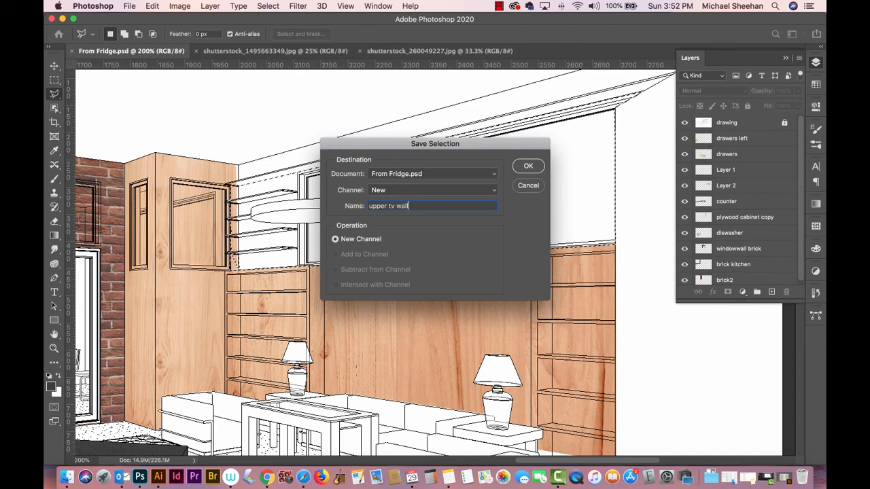
key("Return")
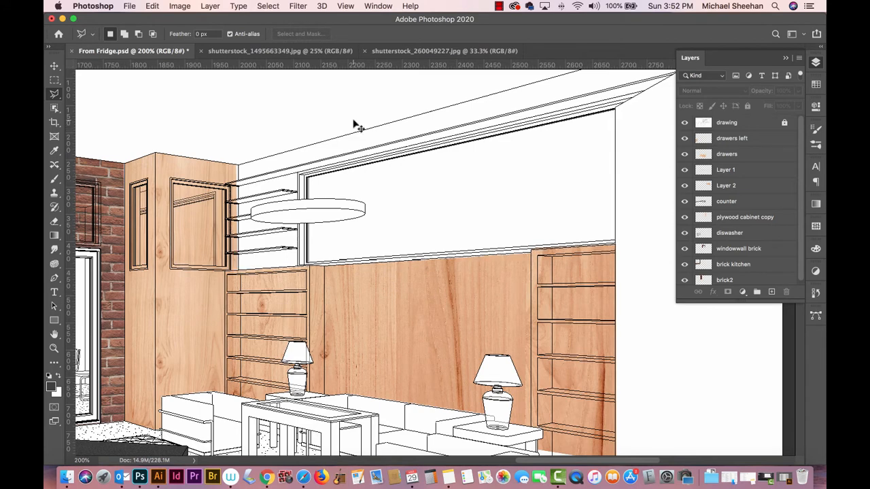
Paste the plywood texture as a new layer and scale it to about 26% width and 27% height over the living room
key("super+v")
key("super+minus")
key("super+minus")
key("super+minus")
key("super+minus")
key("super+minus")
key("super+minus")
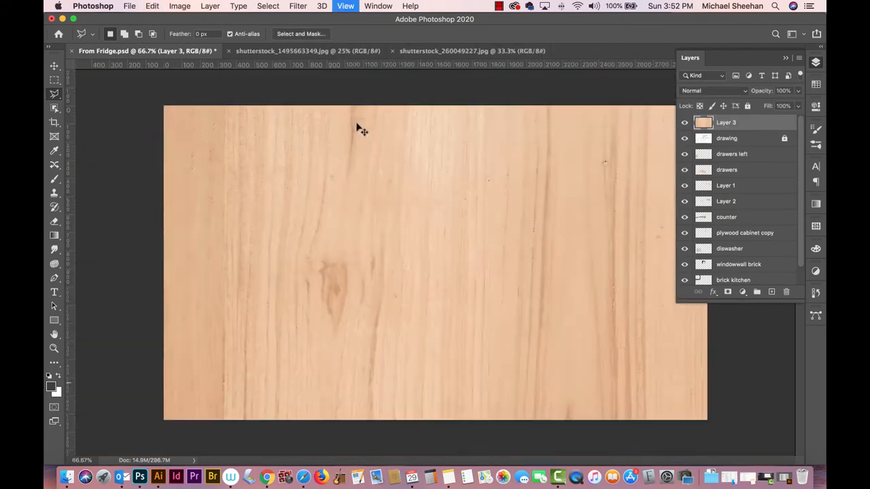
key("super+t")
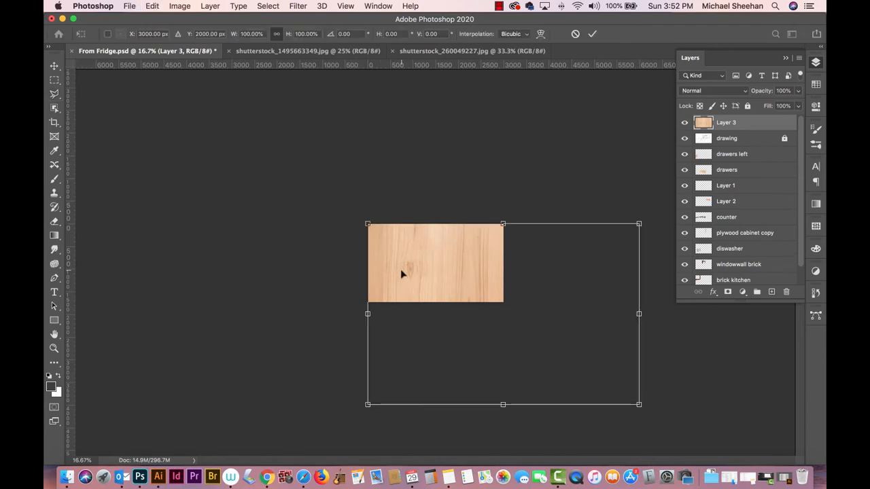
left_click_drag(370, 226, 477, 238)
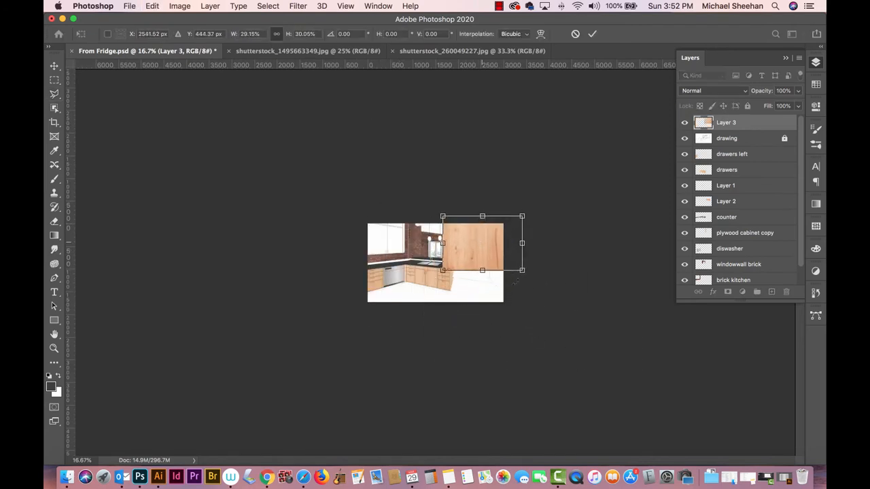
left_click_drag(526, 273, 518, 267)
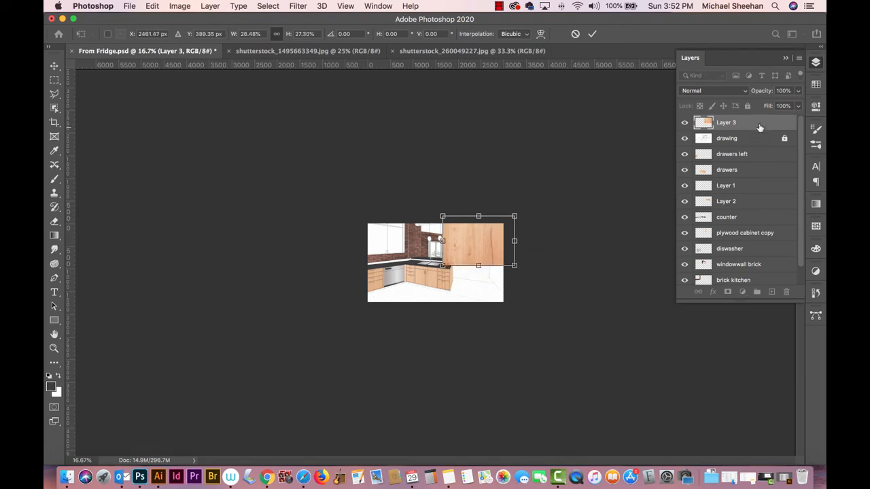
Move the pasted plywood layer directly below the drawing layer and collapse the layer list
left_click_drag(760, 128, 755, 142)
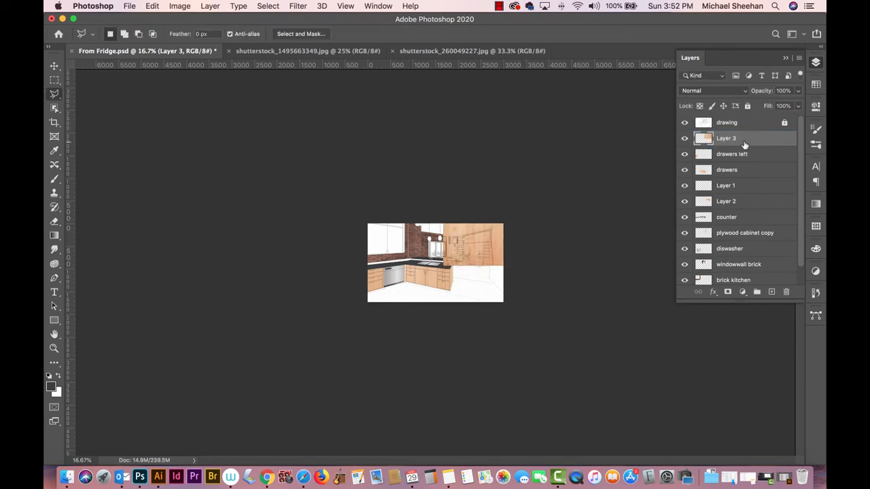
key("super+equal")
key("super+equal")
key("super+equal")
key("super+equal")
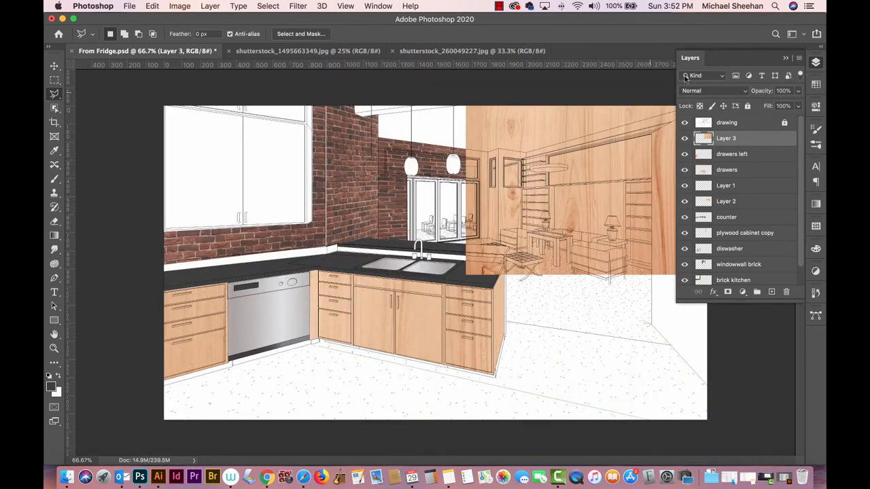
left_click(816, 64)
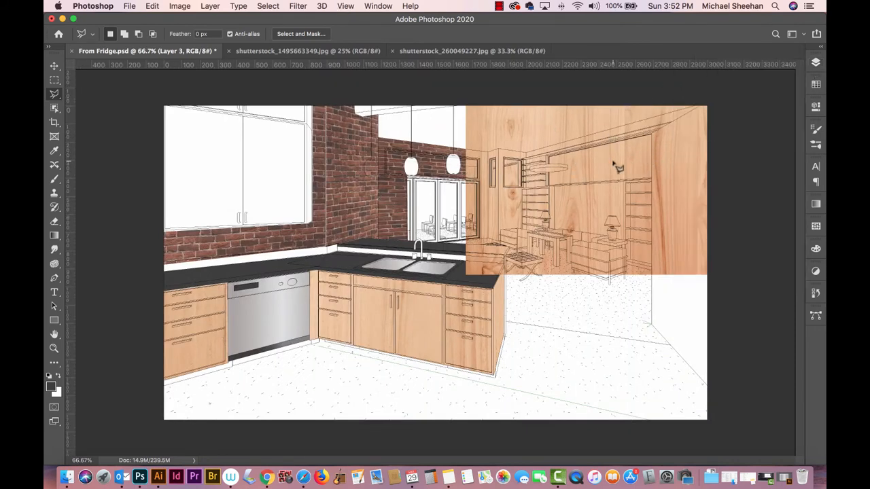
Scale the plywood texture to about 56% and position it over the TV wall
key("v")
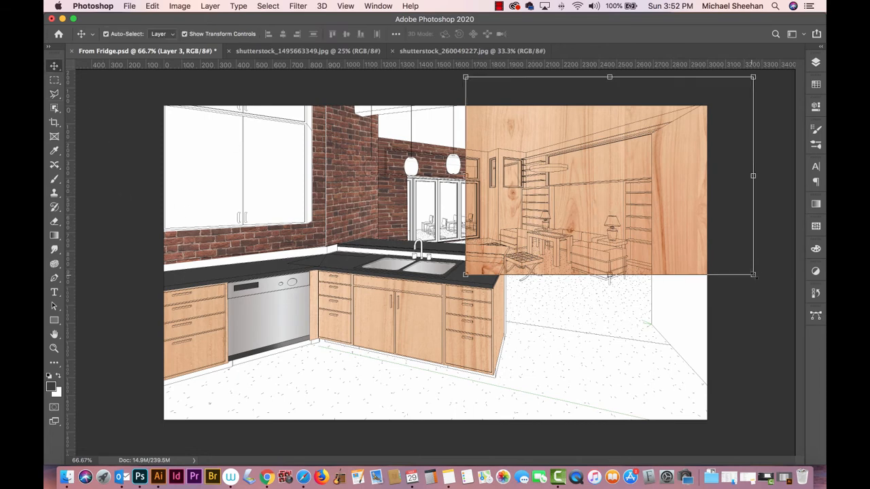
left_click_drag(753, 275, 658, 209)
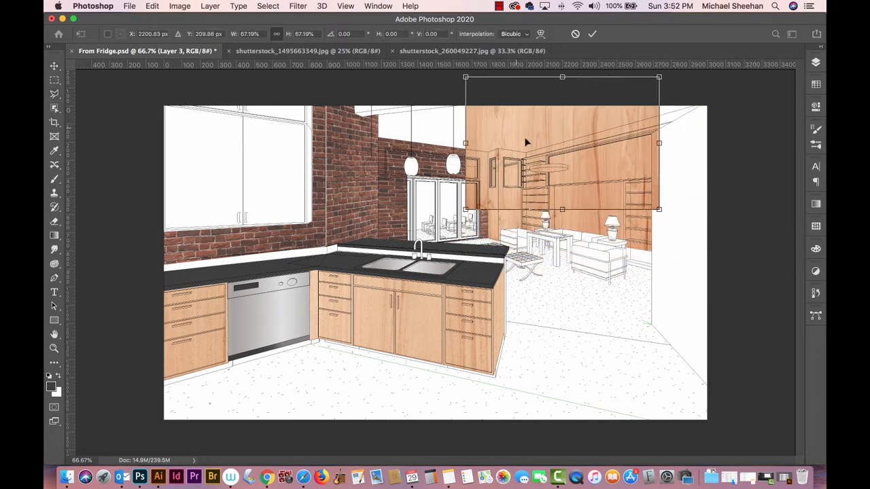
left_click_drag(525, 142, 547, 171)
left_click_drag(487, 101, 519, 125)
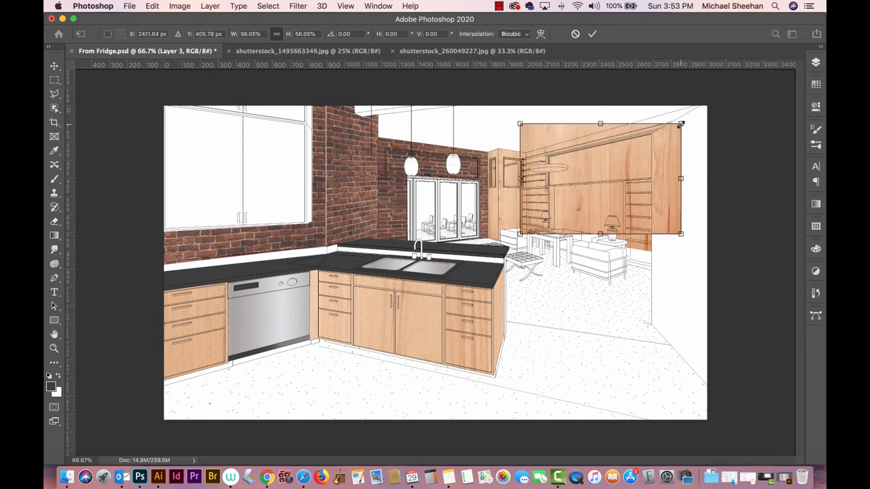
left_click_drag(635, 163, 634, 156)
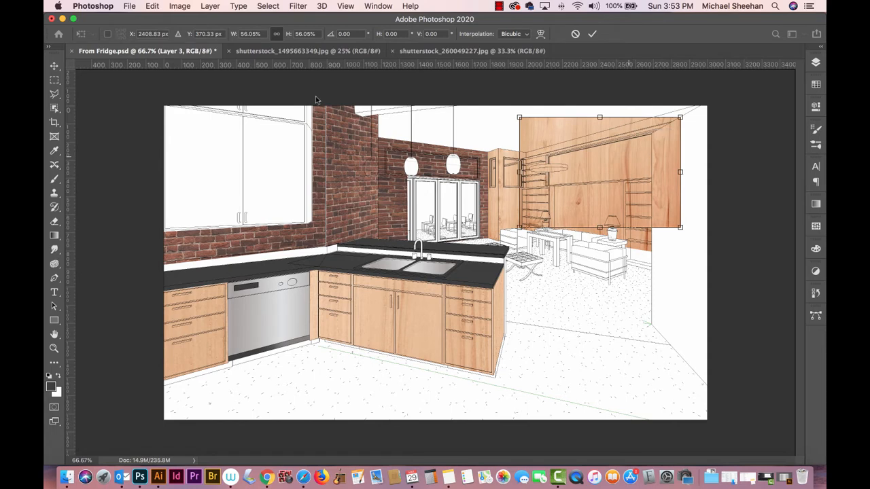
Distort the plywood, pulling its two right-hand corners outward to follow the TV wall's perspective, and apply the transform
left_click(153, 5)
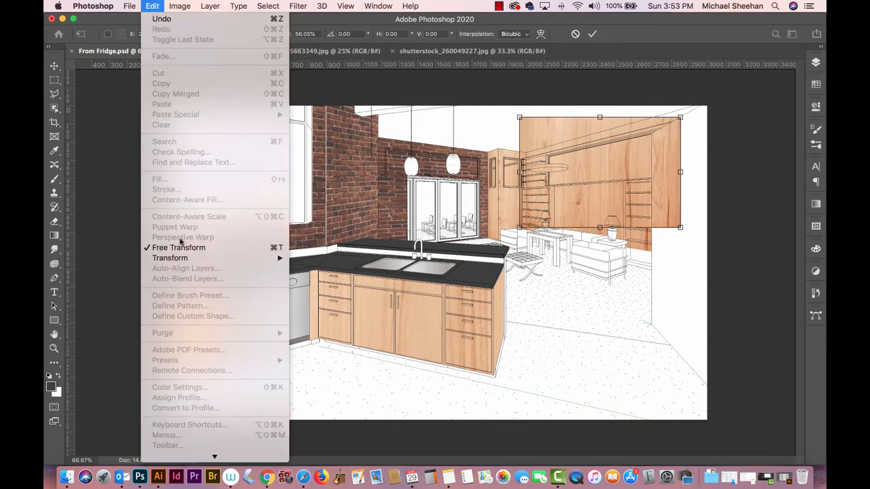
mouse_move(181, 262)
left_click(334, 307)
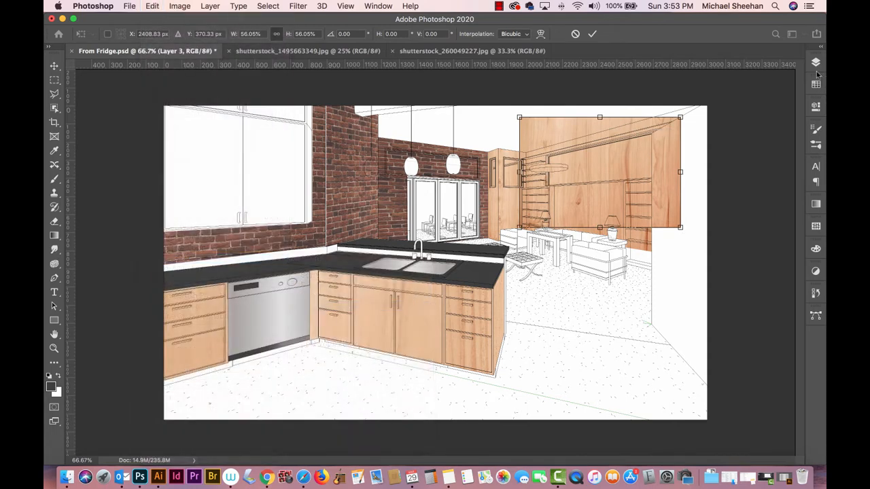
left_click_drag(680, 119, 703, 82)
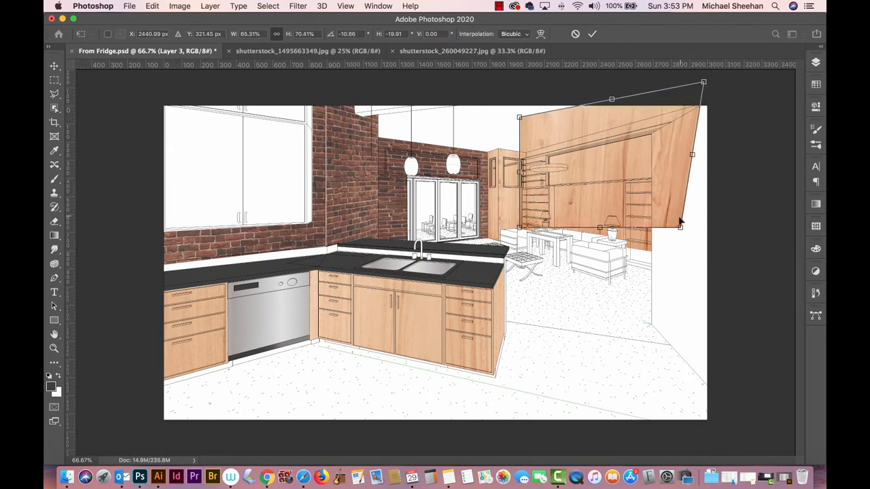
left_click_drag(680, 228, 703, 238)
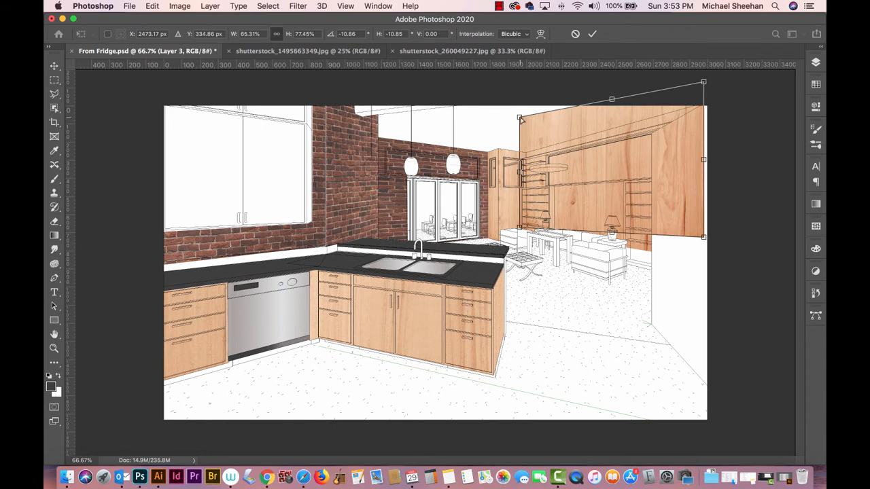
key("Return")
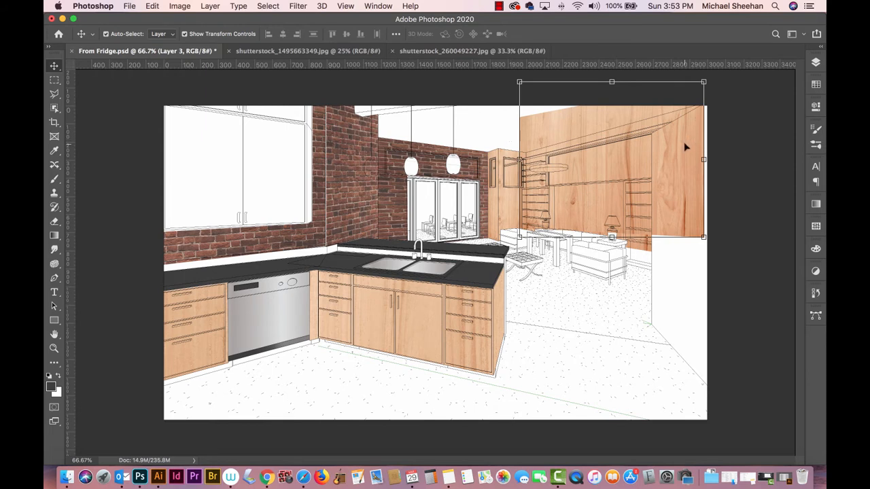
Scale the plywood to about 82% and stretch its right edge taller to match the TV wall's perspective
left_click_drag(703, 82, 671, 109)
left_click_drag(672, 183, 672, 182)
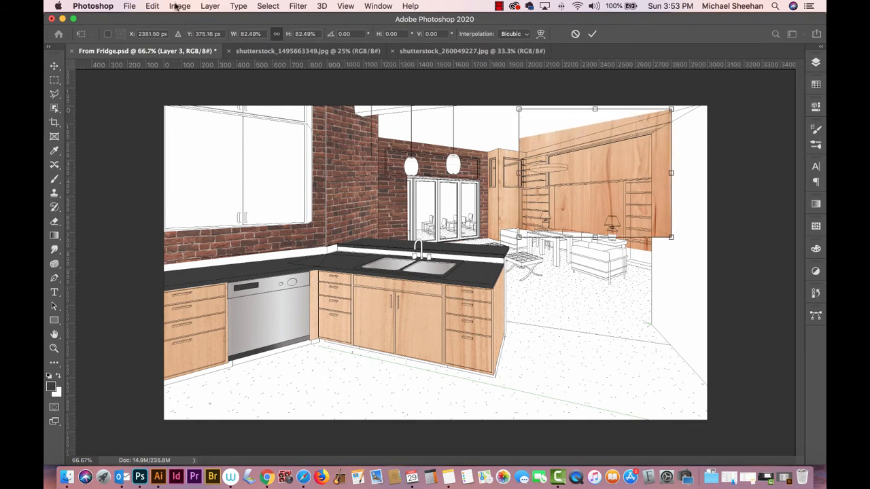
left_click(152, 6)
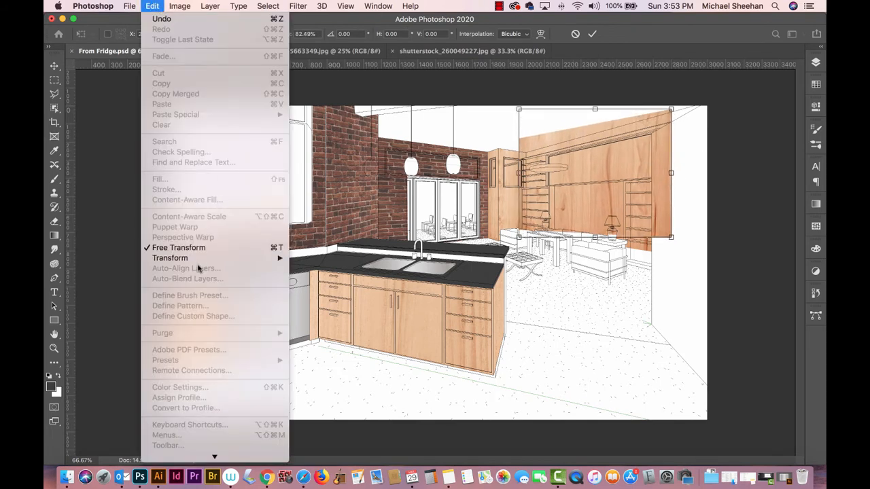
mouse_move(196, 260)
left_click(321, 316)
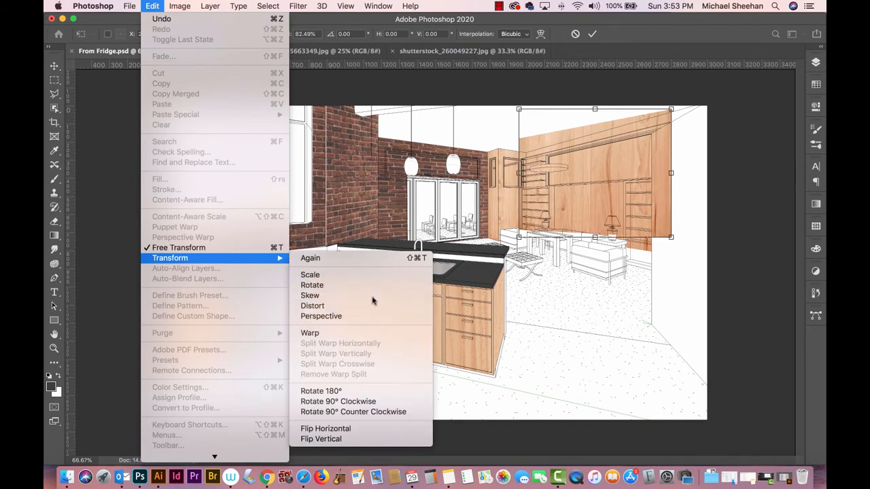
left_click_drag(679, 111, 671, 75)
left_click_drag(675, 270, 675, 259)
key("Return")
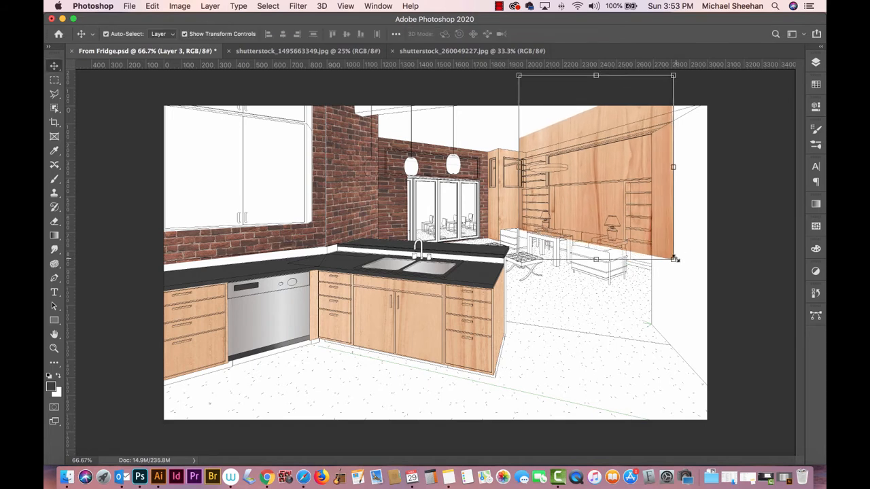
Load the saved "upper tv wall" channel as a new selection
left_click(268, 5)
left_click(291, 242)
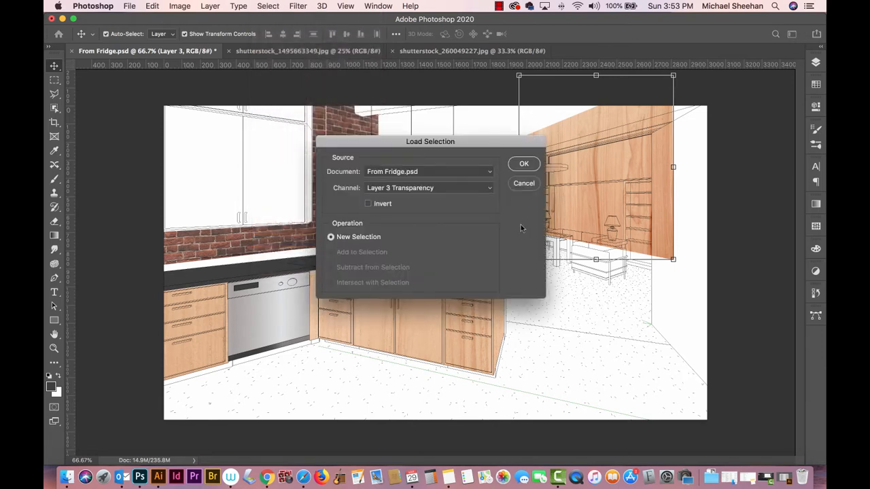
left_click(406, 189)
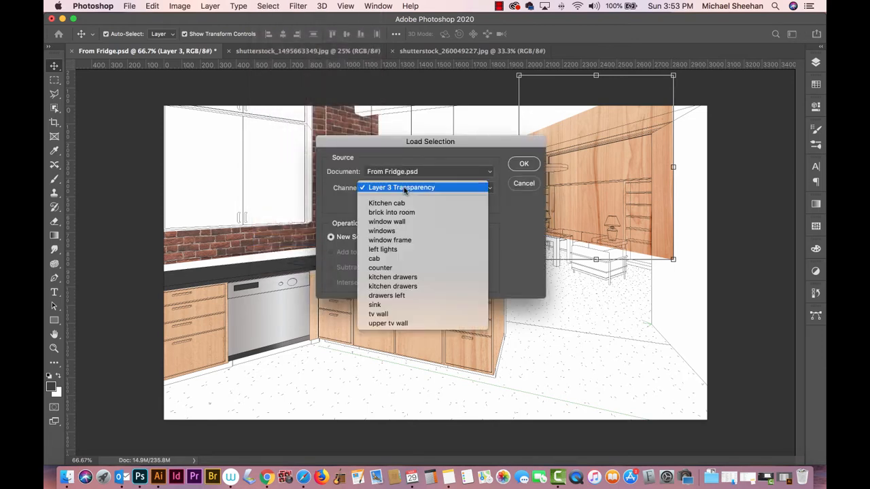
left_click(401, 272)
left_click(524, 164)
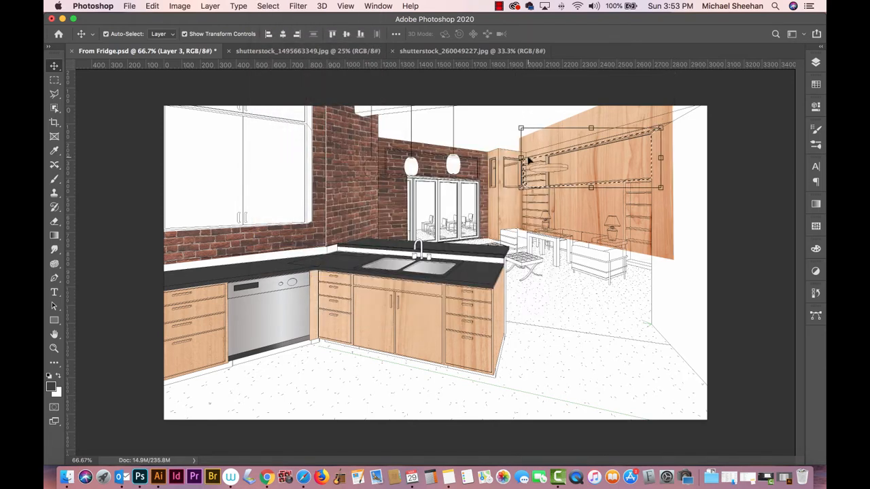
Remove the wood texture outside the upper wall cabinet selection, clear the selection and save the file
key("super+shift+i")
key("Delete")
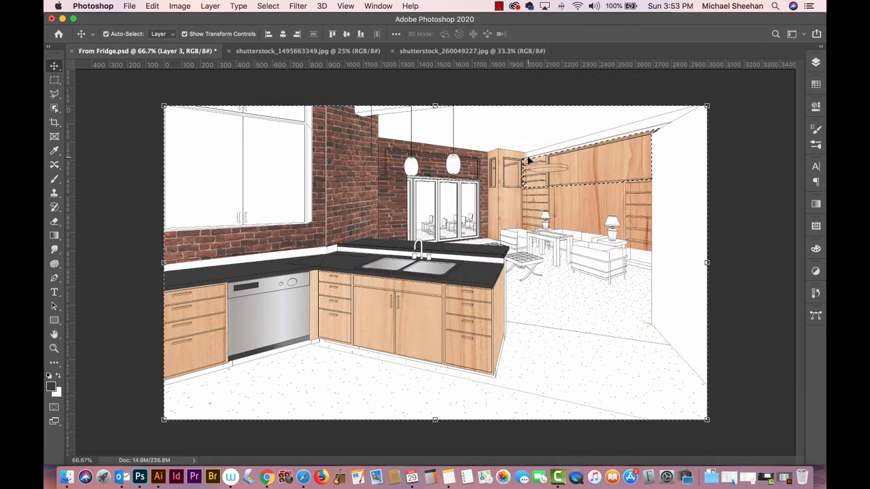
key("super+d")
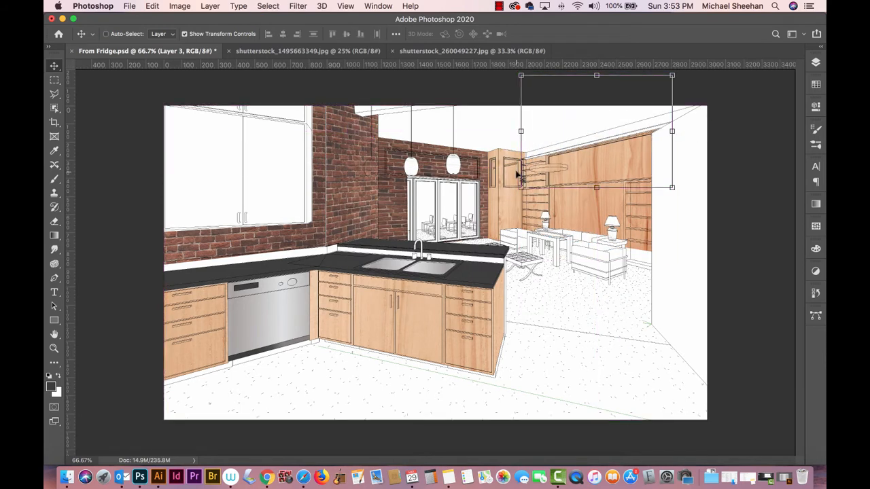
key("super+s")
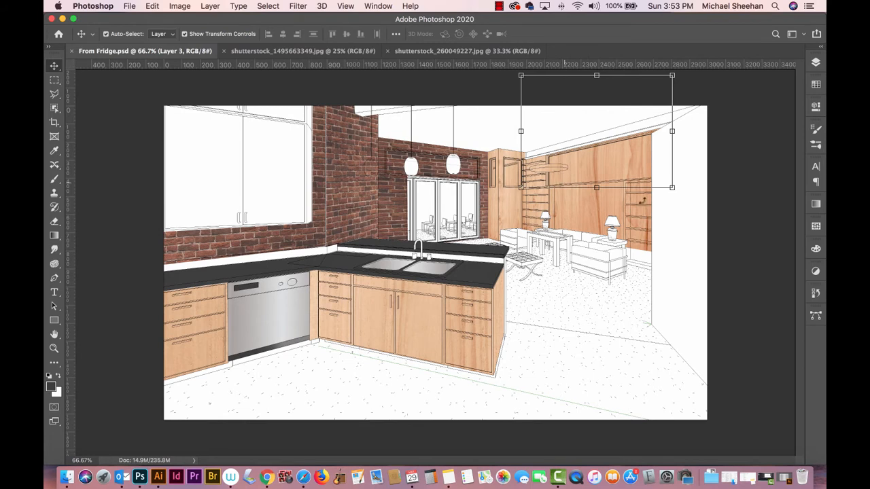
left_click(724, 197)
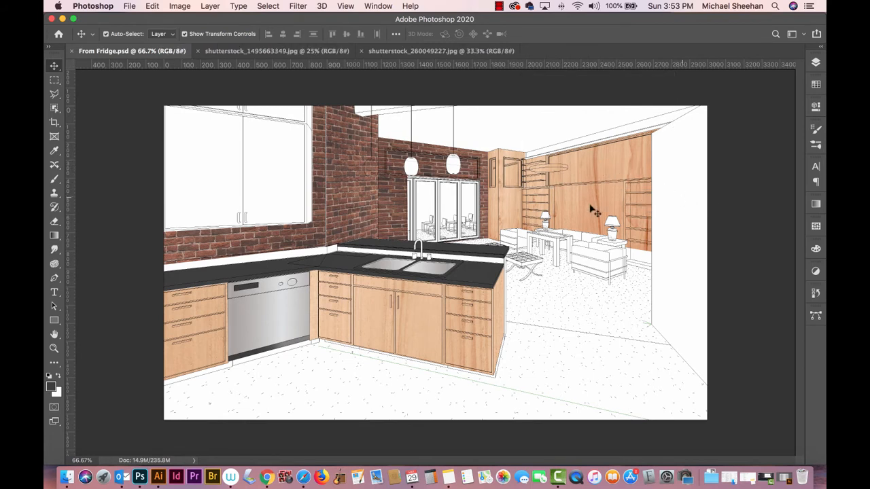
Paste the copied wood texture into the kitchen drawing as a new layer
left_click(55, 348)
left_click_drag(527, 196, 535, 150)
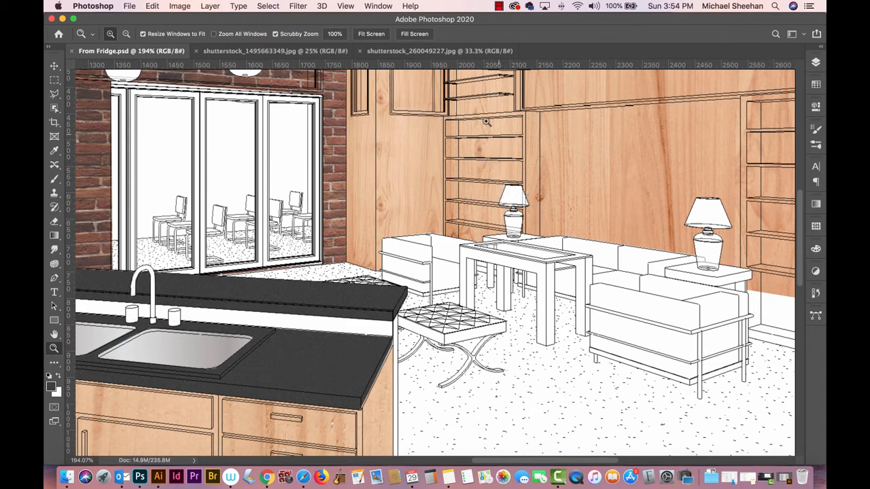
left_click_drag(602, 146, 593, 205)
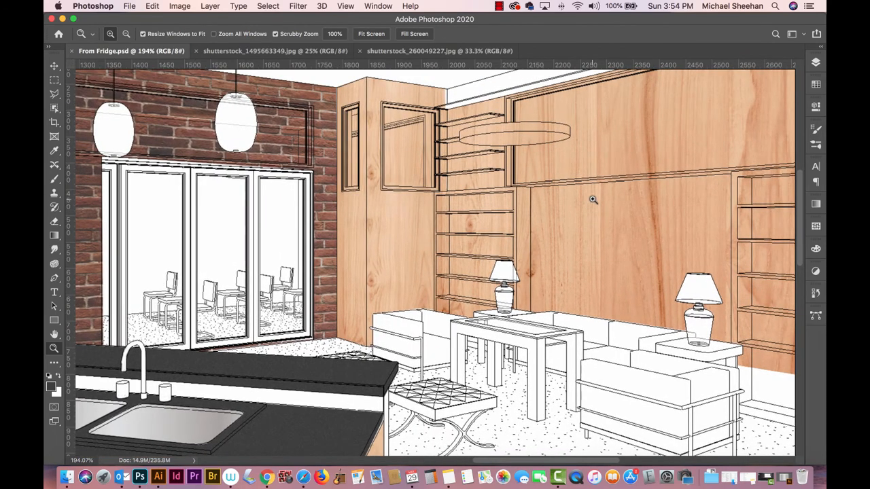
left_click(593, 200, "alt")
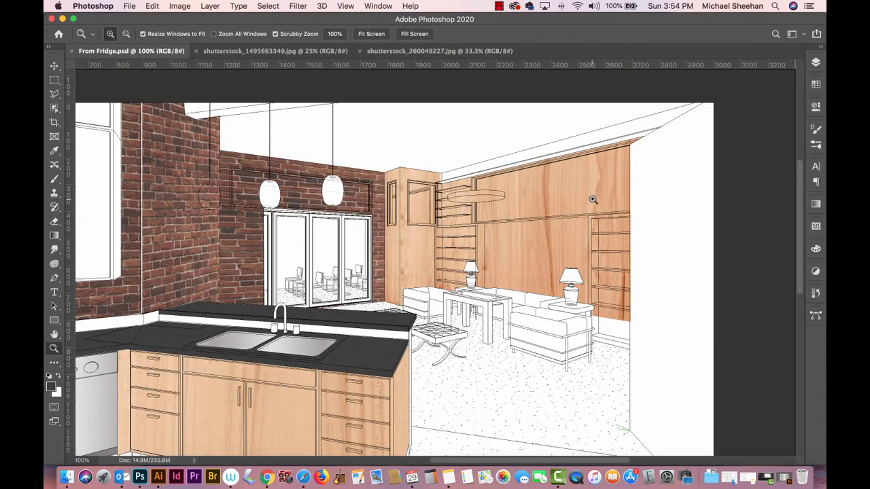
left_click_drag(514, 257, 506, 277)
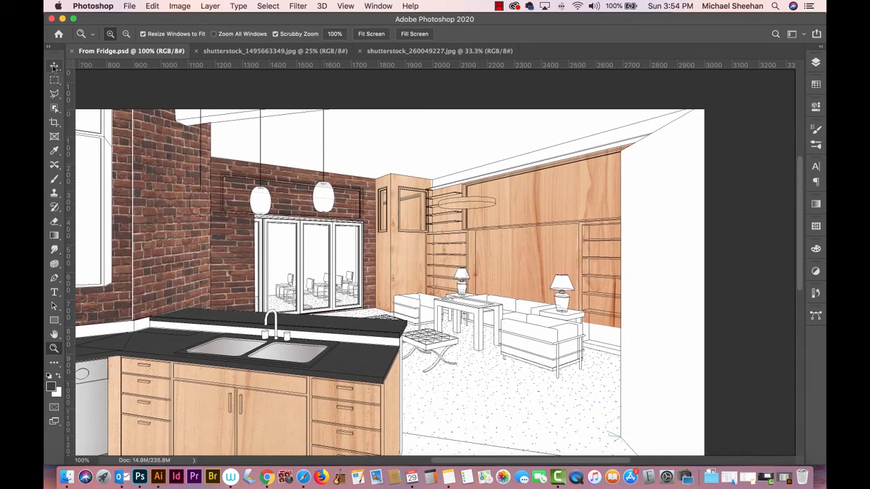
left_click(54, 93)
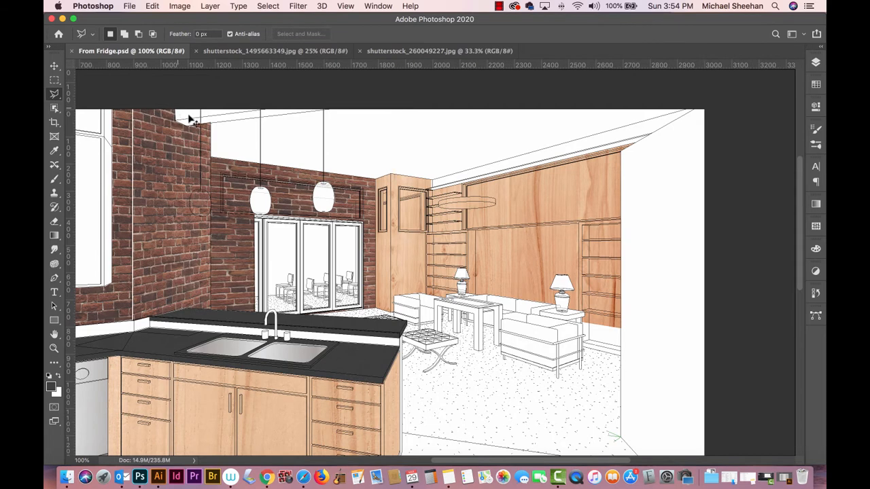
key("super+v")
key("super+minus")
key("super+minus")
key("super+minus")
key("super+minus")
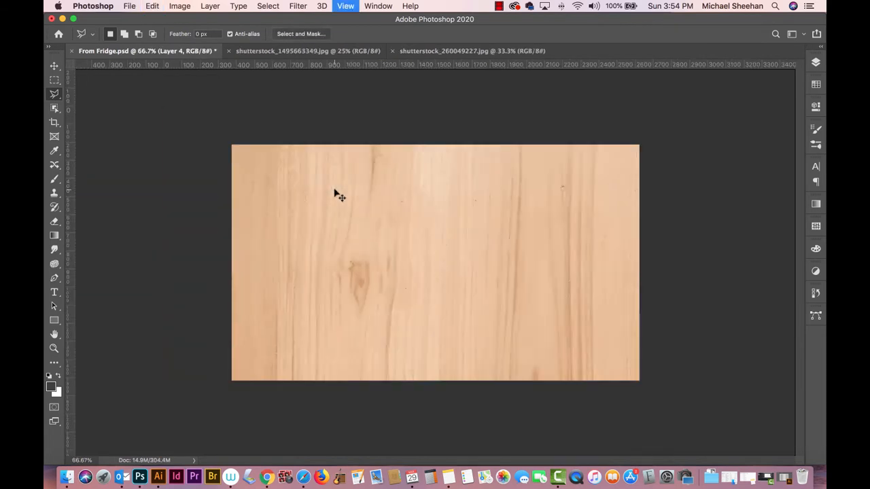
Scale the pasted wood texture to about 21.45% and move it to the drawing's upper edge near the ceiling beam
key("super+t")
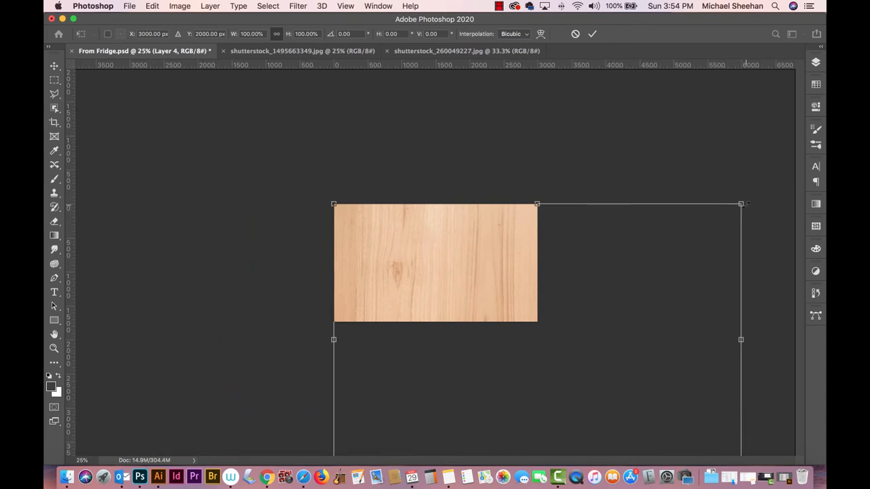
left_click_drag(740, 204, 520, 372)
left_click_drag(439, 370, 462, 156)
left_click_drag(358, 137, 442, 188)
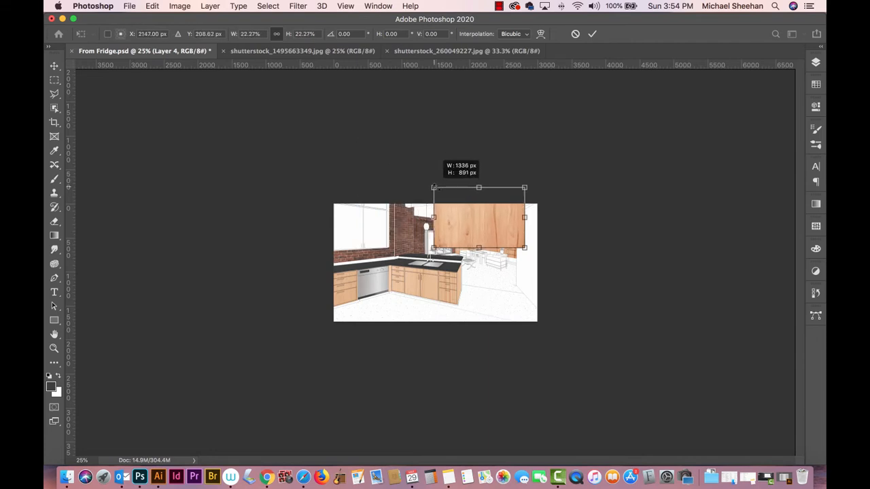
left_click_drag(482, 229, 443, 199)
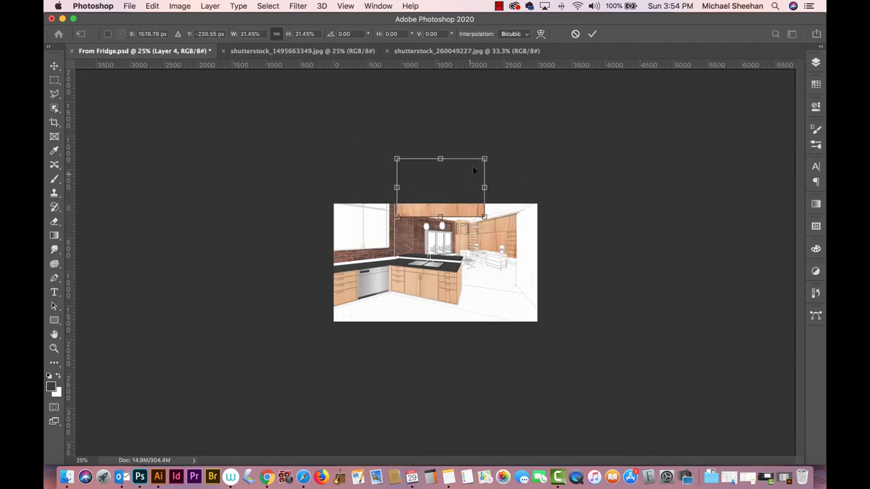
Rotate the wood texture roughly a quarter turn to follow the ceiling beam's slope and position it to cover the beam
left_click_drag(494, 191, 429, 212)
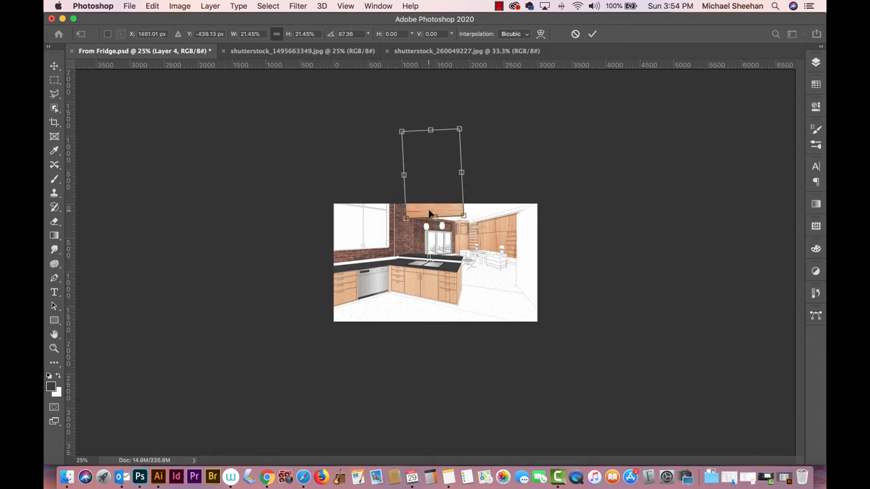
key("super+equal")
key("super+equal")
key("super+equal")
key("super+equal")
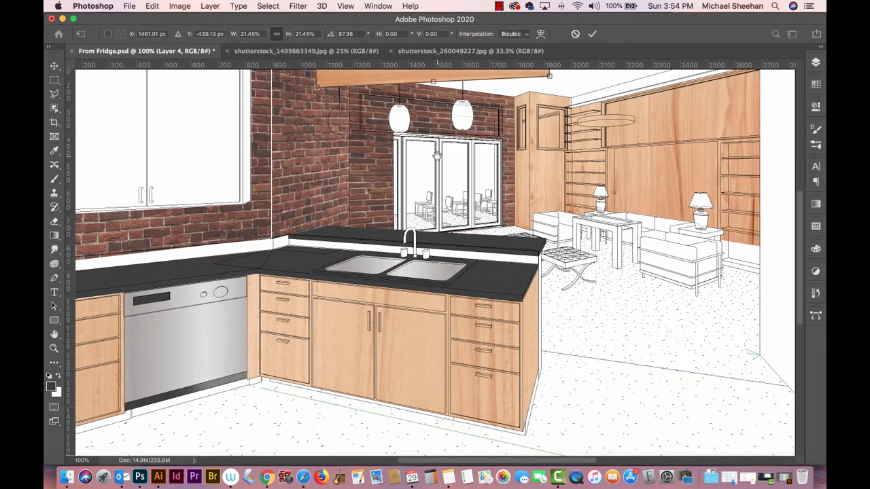
scroll(462, 147, "up", 5)
left_click_drag(472, 258, 459, 225)
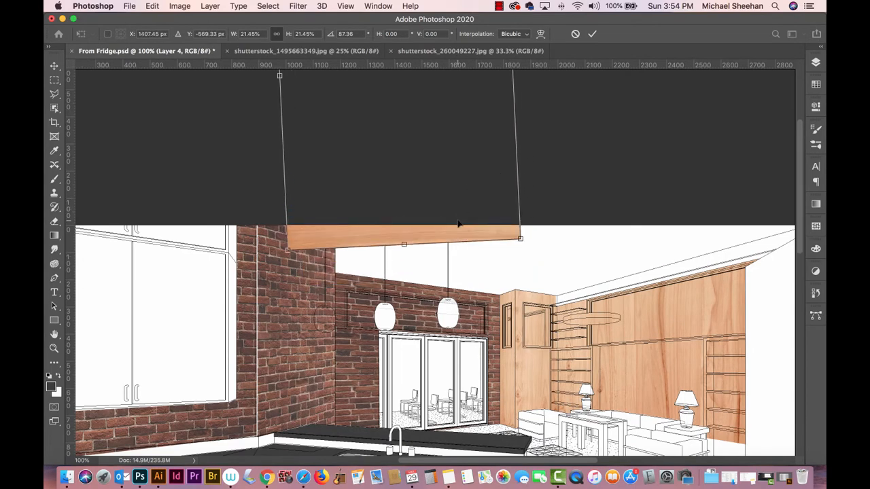
left_click_drag(538, 235, 548, 222)
mouse_move(445, 237)
left_mouse_down()
mouse_move(449, 252)
mouse_move(445, 228)
mouse_move(447, 242)
left_mouse_up()
key("l")
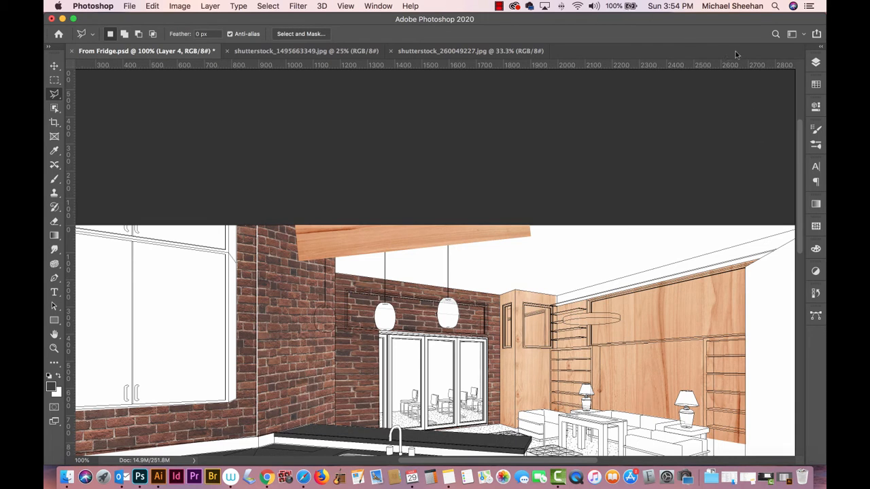
Rename the new wood texture layer as beam
left_click(815, 62)
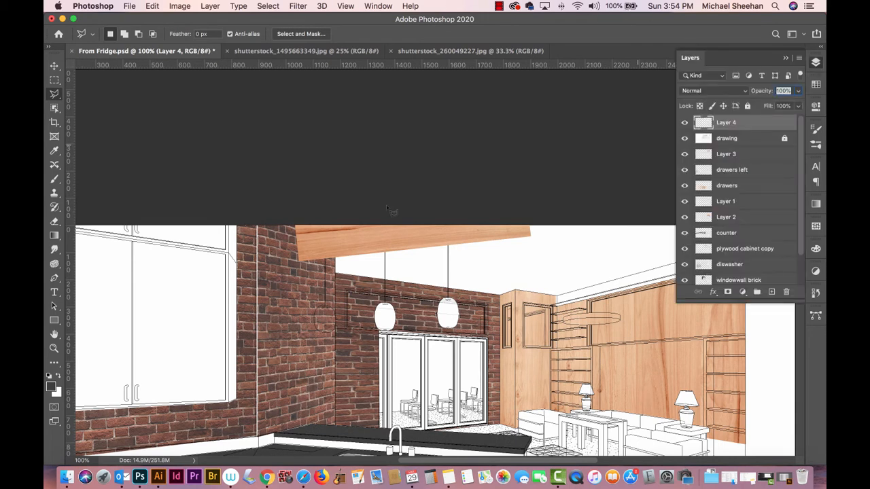
double_click(728, 122)
type("beam")
key("Return")
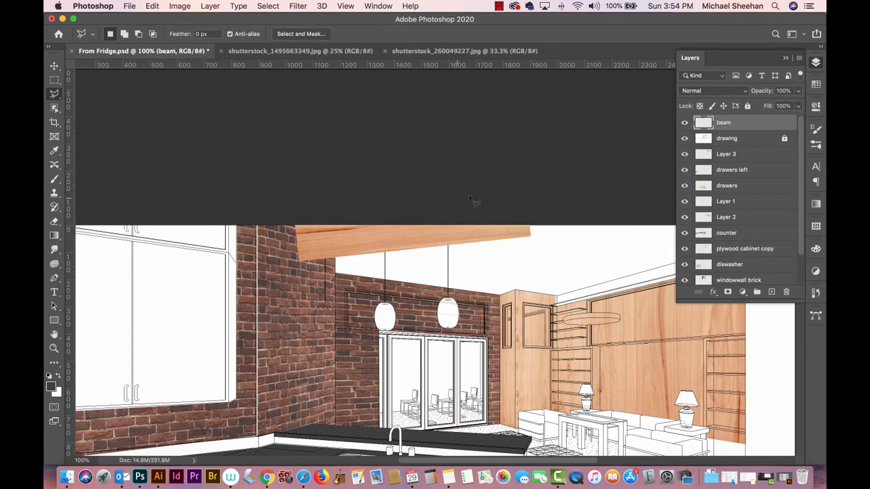
Hide the beam layer and outline the ceiling beam with a polygonal selection extending above the canvas
left_click(685, 123)
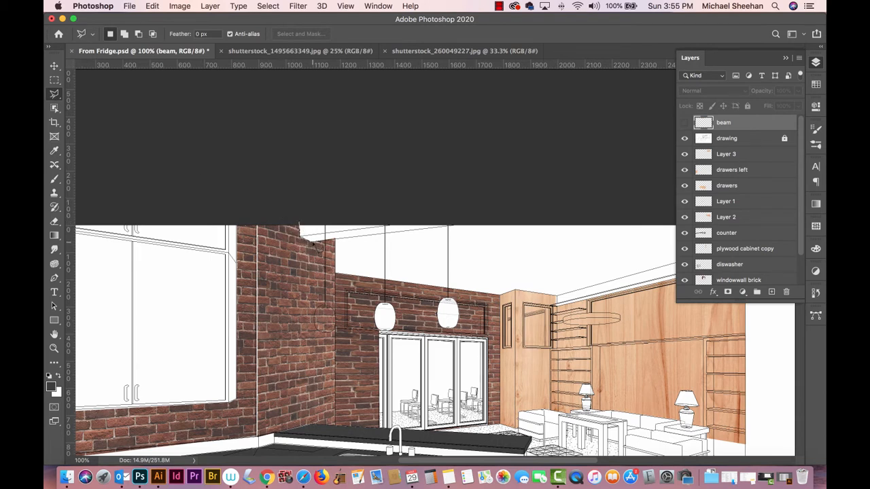
left_click(562, 213)
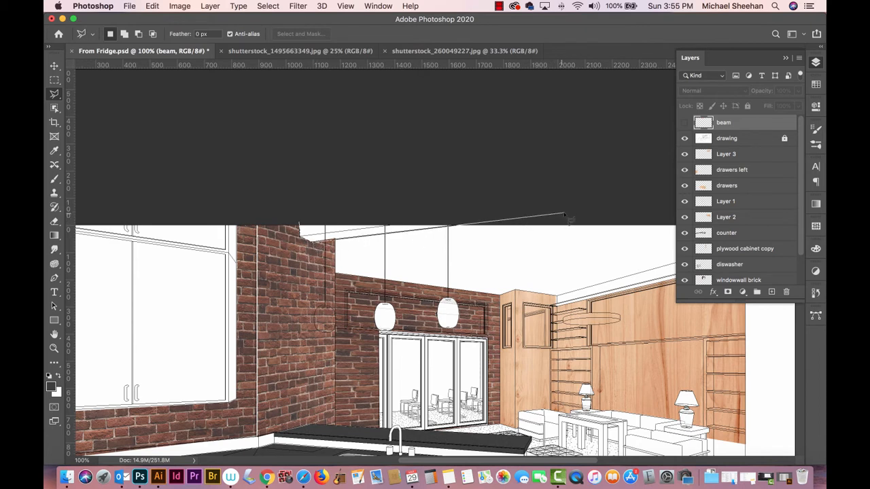
left_click(484, 168)
left_click(350, 174)
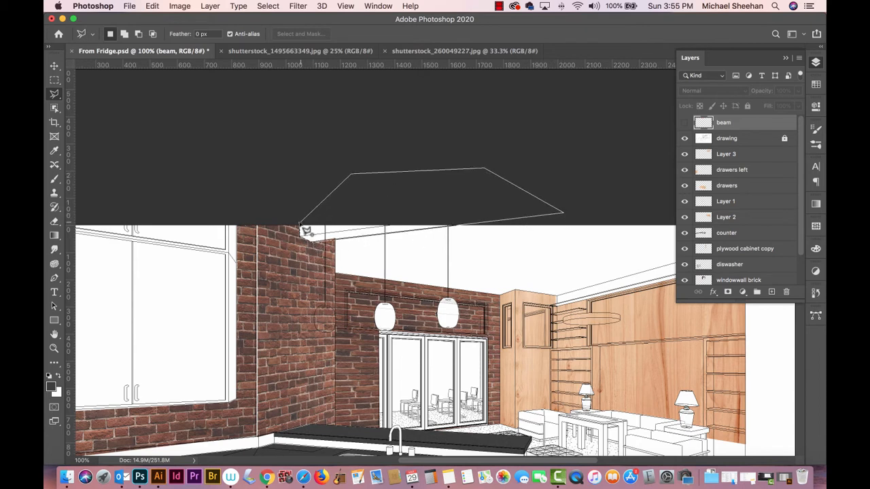
left_click(304, 230)
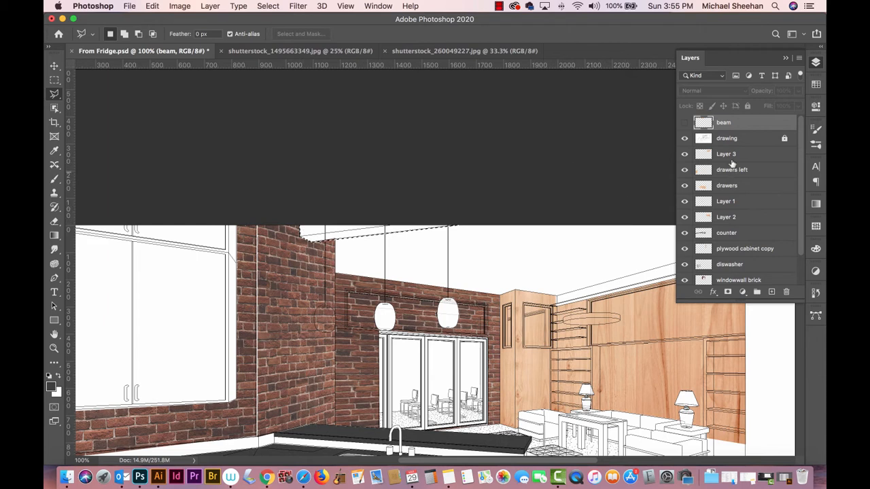
Show the beam layer, delete its wood texture outside the beam outline, and place the layer below the drawing layer
left_click(684, 123)
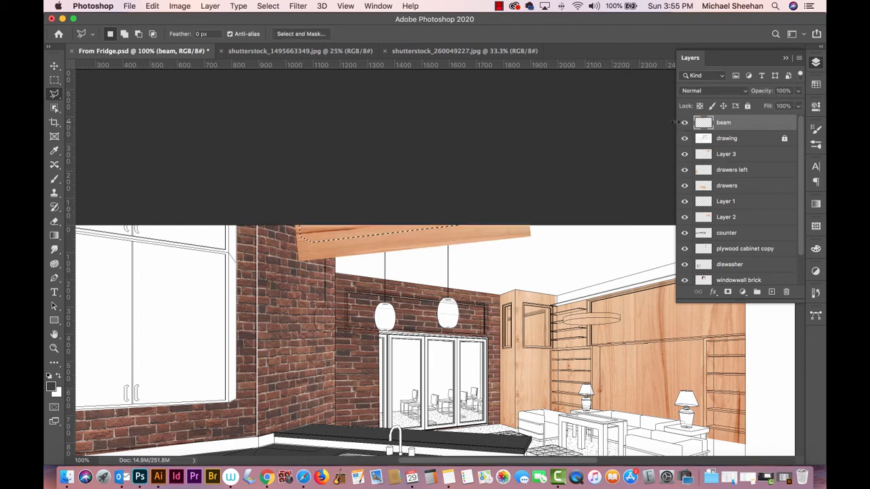
key("Delete")
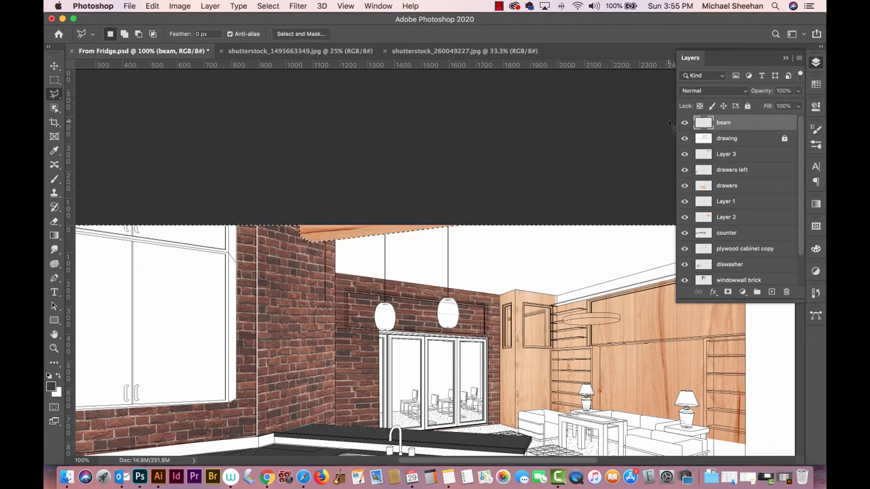
key("super+d")
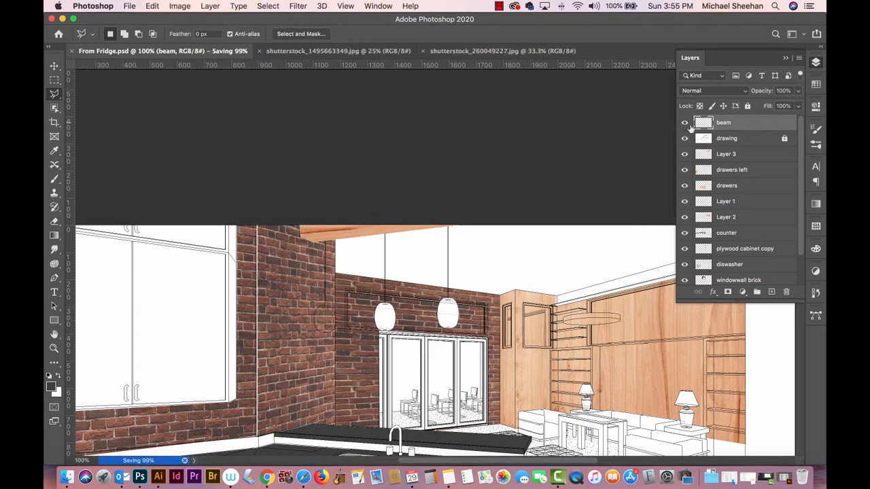
left_click_drag(753, 126, 758, 152)
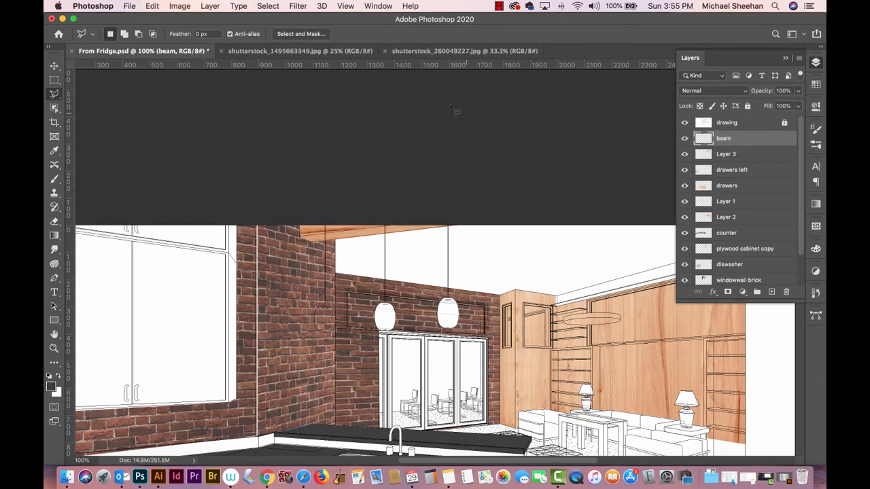
Select the white ceiling area with the Polygonal Lasso, following the brick wall, wood cabinet and right-hand ceiling edge
scroll(451, 109, "up", 3)
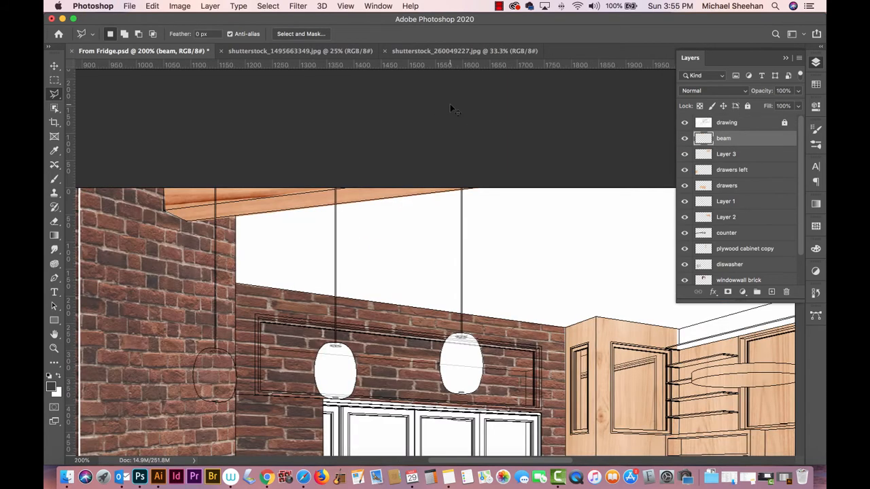
scroll(451, 108, "down", 3)
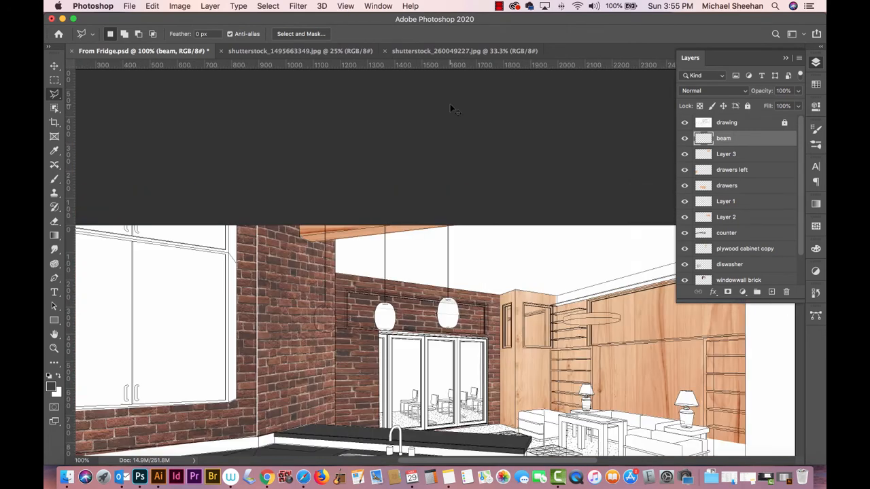
mouse_move(484, 226)
left_mouse_down()
mouse_move(449, 185)
mouse_move(328, 188)
left_mouse_up()
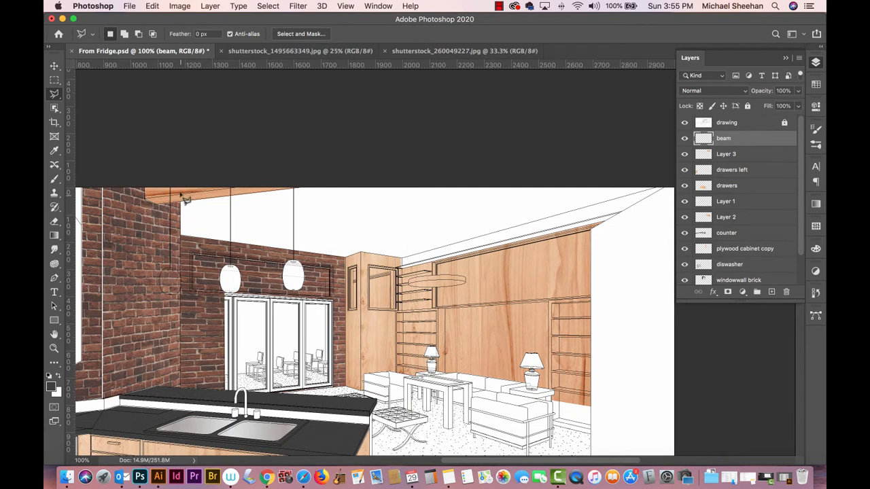
left_click(182, 165)
left_click(181, 238)
left_click(346, 257)
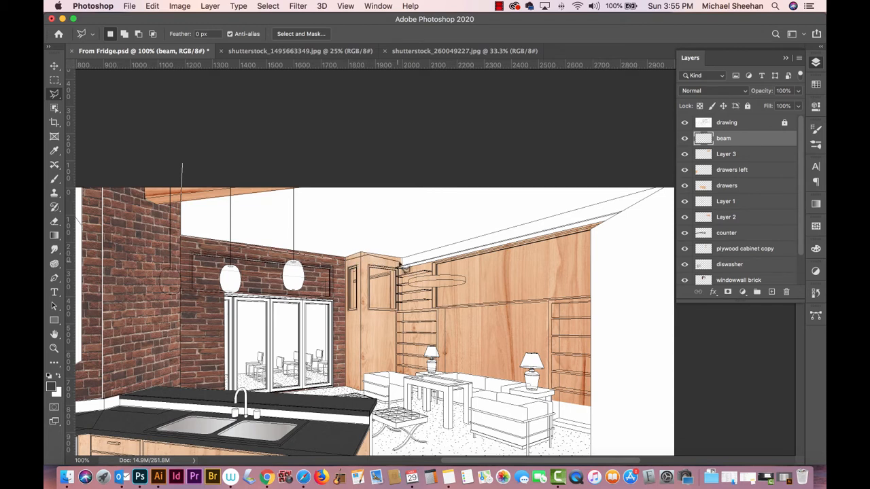
left_click(404, 261)
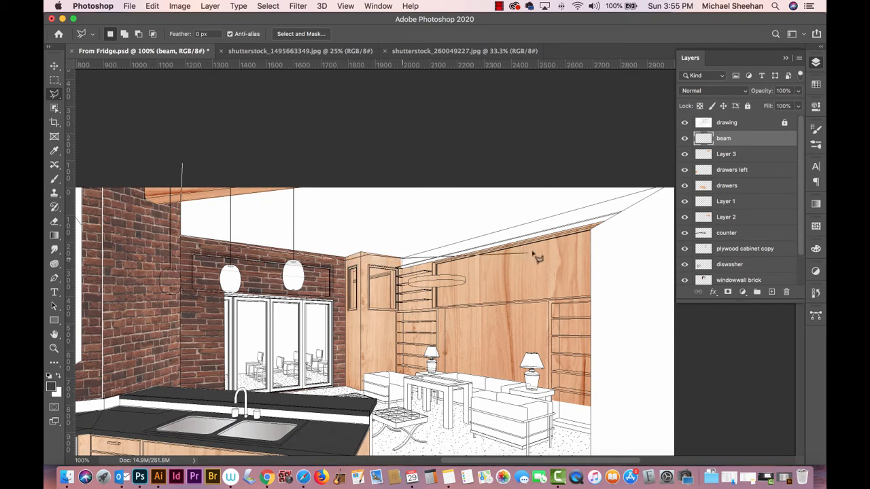
left_click(669, 186)
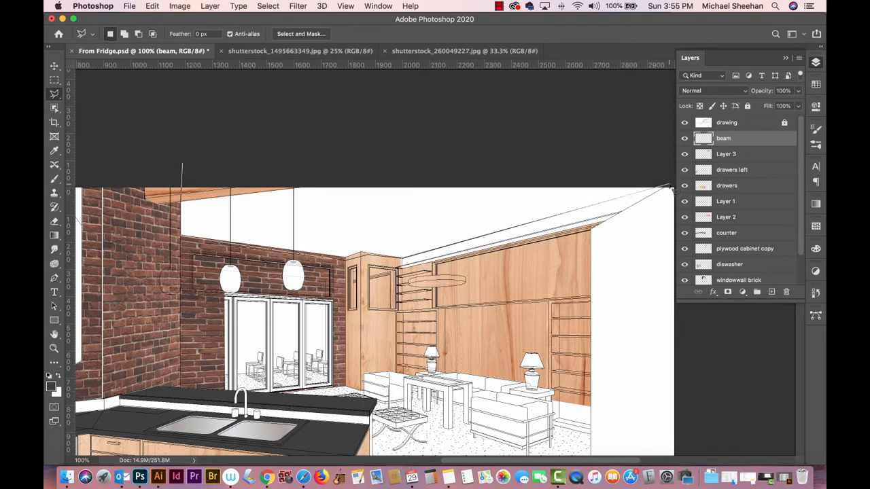
left_click(636, 133)
left_click(246, 117)
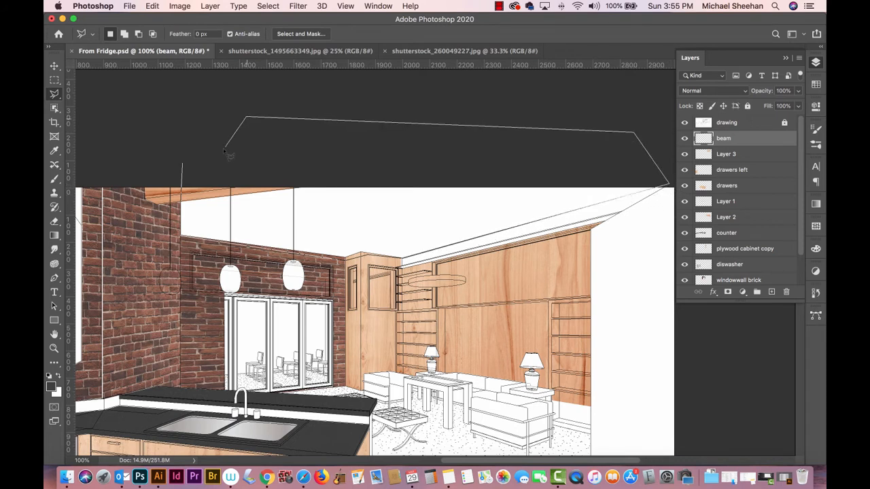
left_click(182, 165)
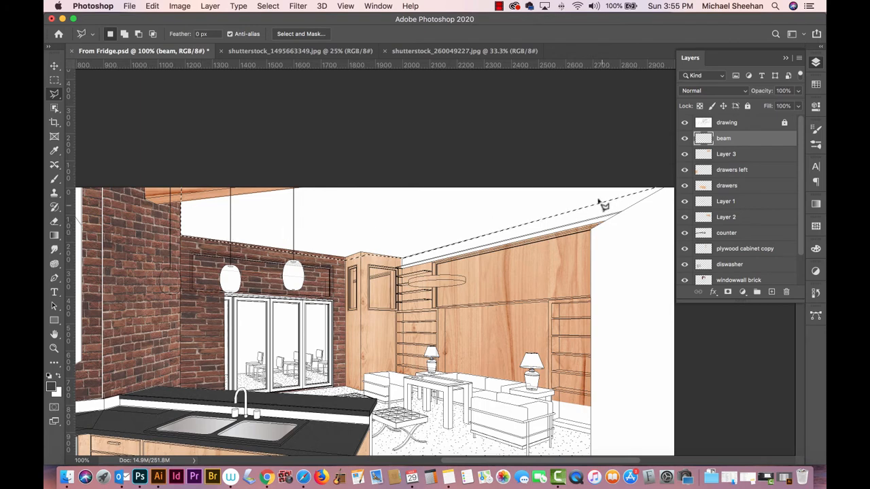
Create a new layer above the beam layer and name it ceiling
key("super+minus")
key("super+minus")
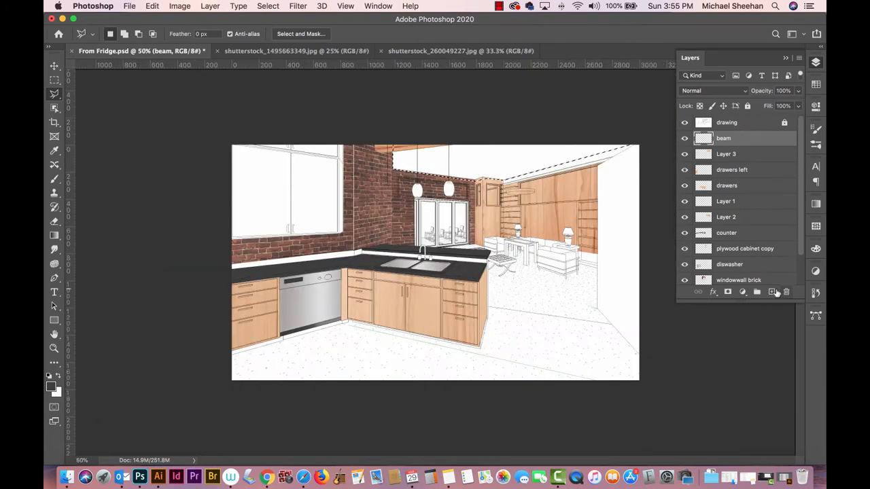
left_click(771, 292)
double_click(726, 138)
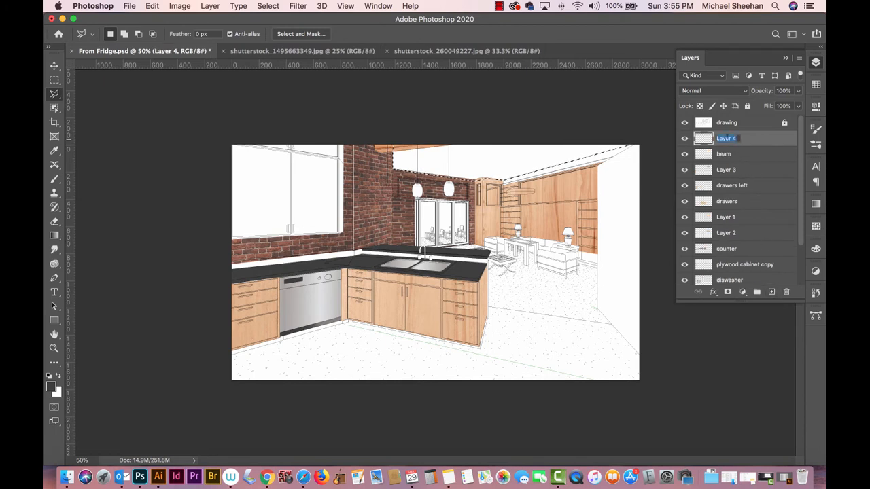
type("ceiling")
key("Return")
Move the ceiling layer down the layer stack, between the brick kitchen and brick2 layers
left_click_drag(740, 147, 747, 270)
left_click_drag(801, 202, 807, 253)
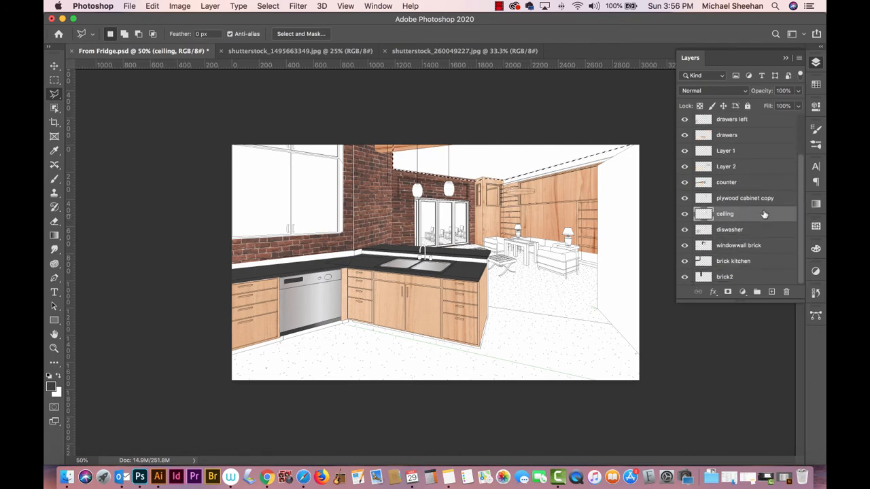
left_click_drag(766, 217, 761, 272)
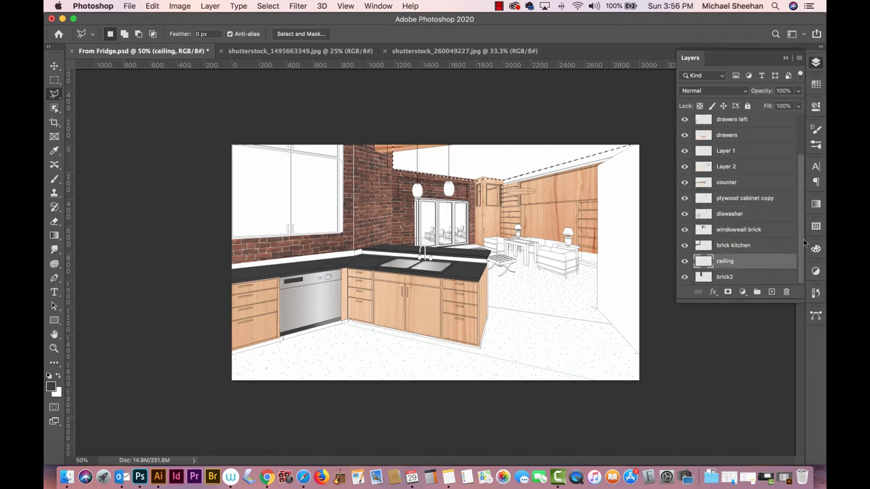
left_click(817, 227)
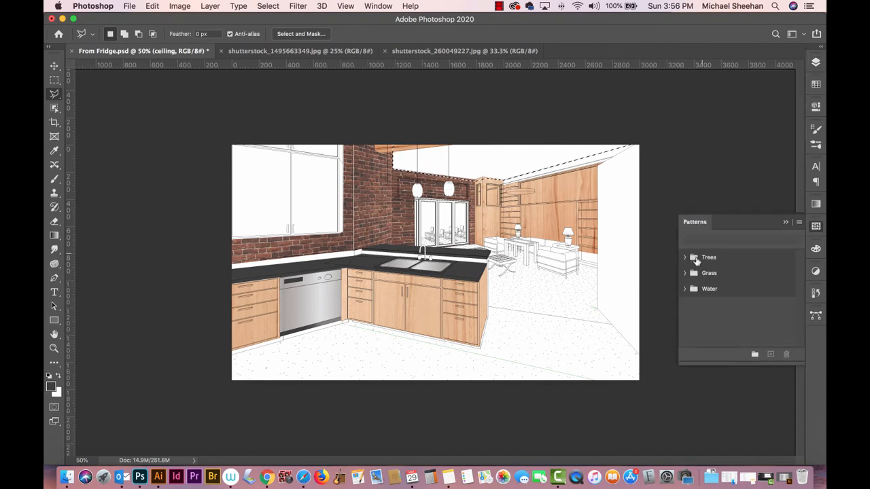
left_click(817, 227)
left_click(817, 227)
left_click(685, 258)
left_click(685, 257)
left_click(817, 227)
left_click(817, 227)
left_click(817, 227)
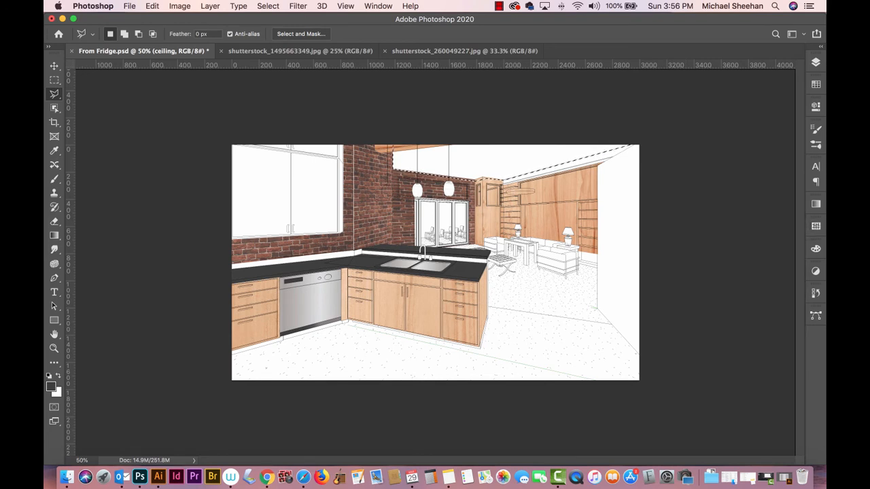
Set the foreground color to the golden-brown swatch from the recently used colors
left_click(816, 85)
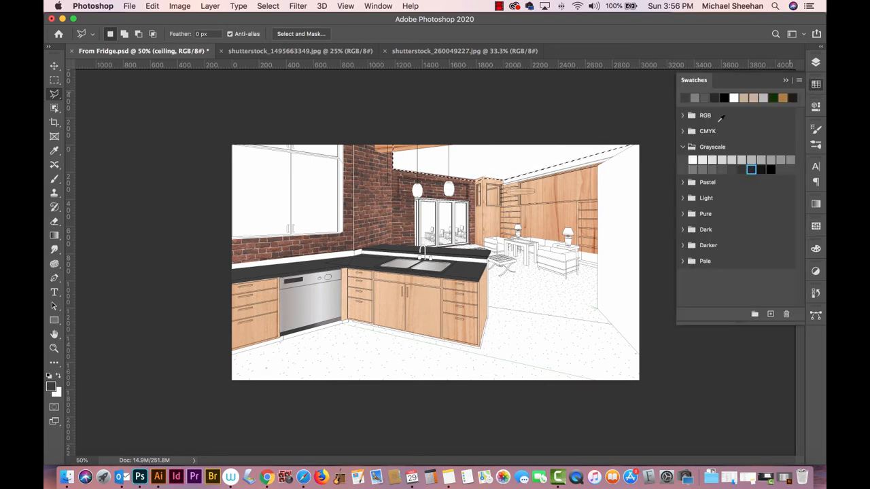
left_click(781, 98)
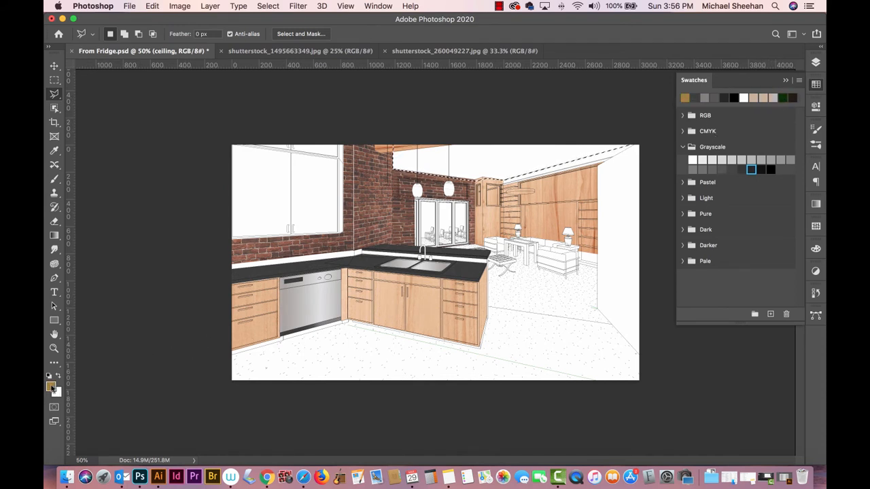
left_click(816, 85)
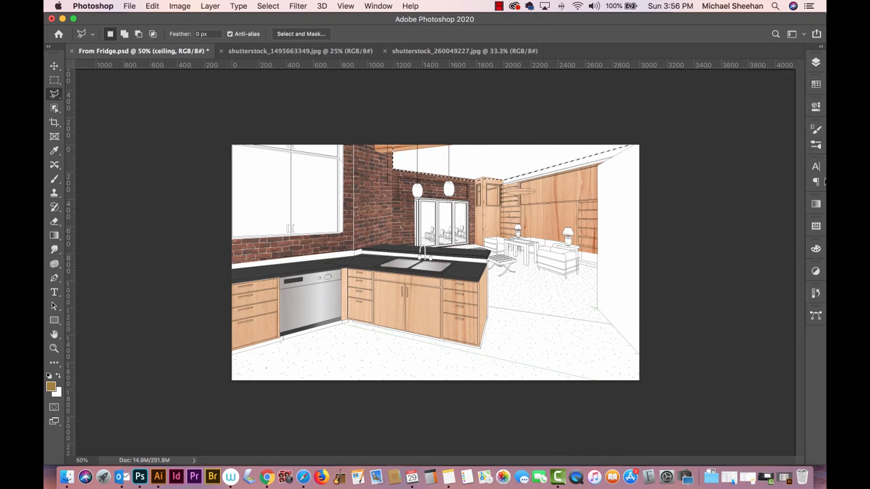
left_click(817, 85)
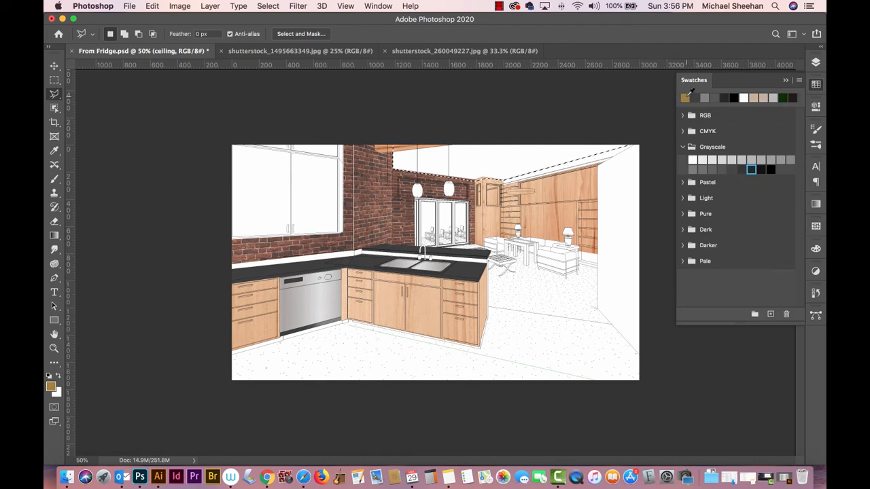
left_click(815, 85)
Fill the selected ceiling area with the foreground color on the ceiling layer, clear the selection and save the file
left_click(816, 63)
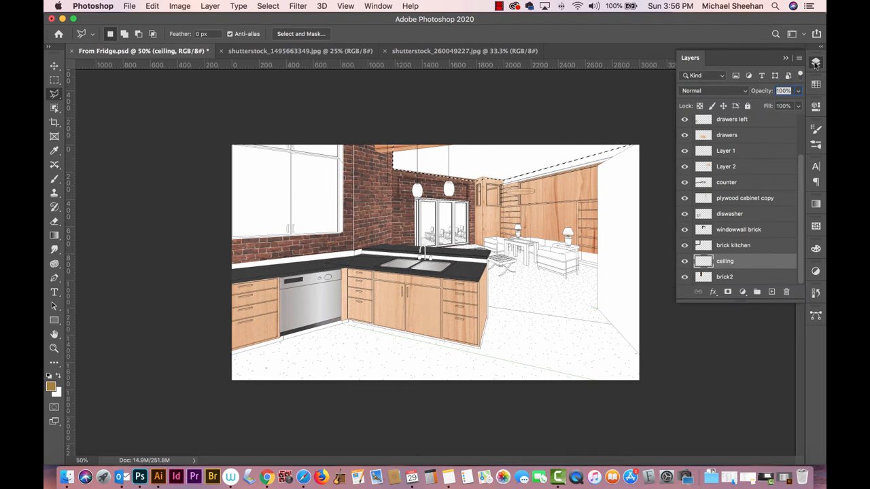
left_click(816, 63)
key("alt+BackSpace")
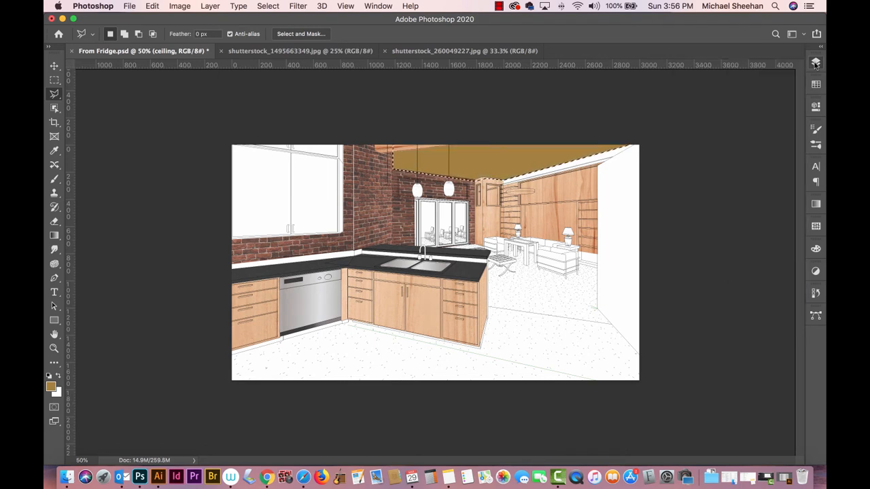
key("super+d")
key("super+s")
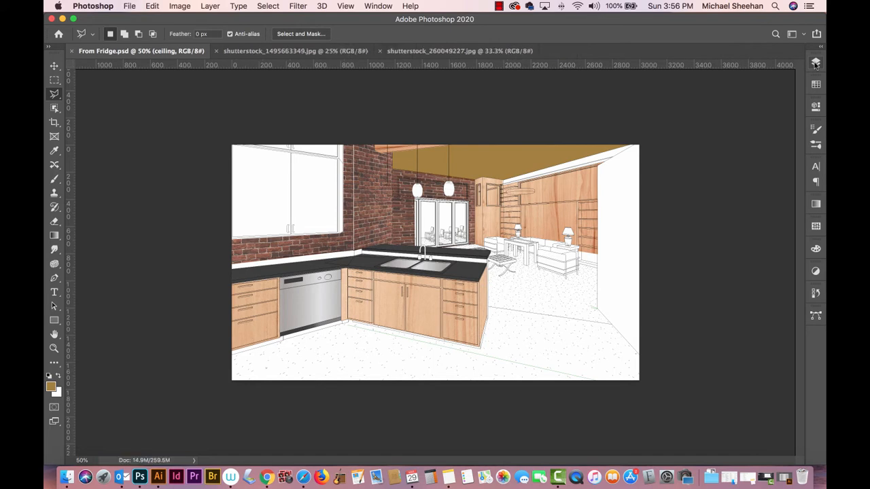
Lighten the ceiling fill to a pale cream with Levels by setting the midtone input to 9.99, and save the file
key("super+l")
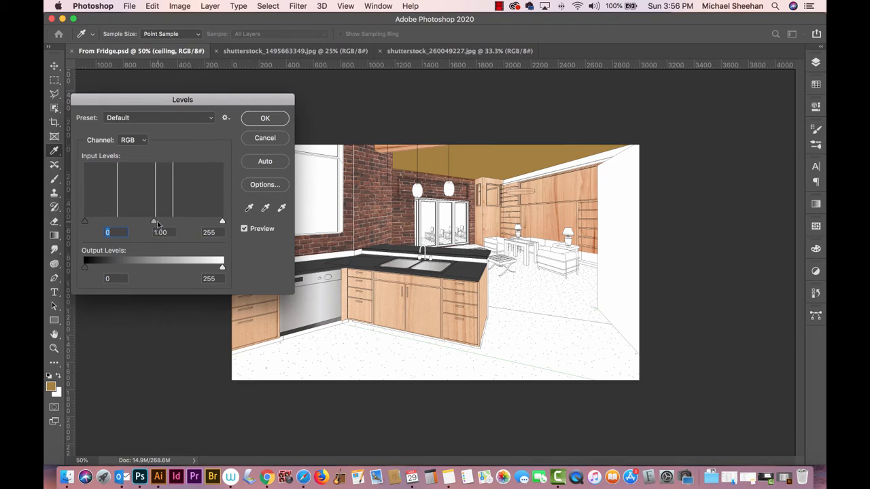
left_click_drag(154, 224, 84, 232)
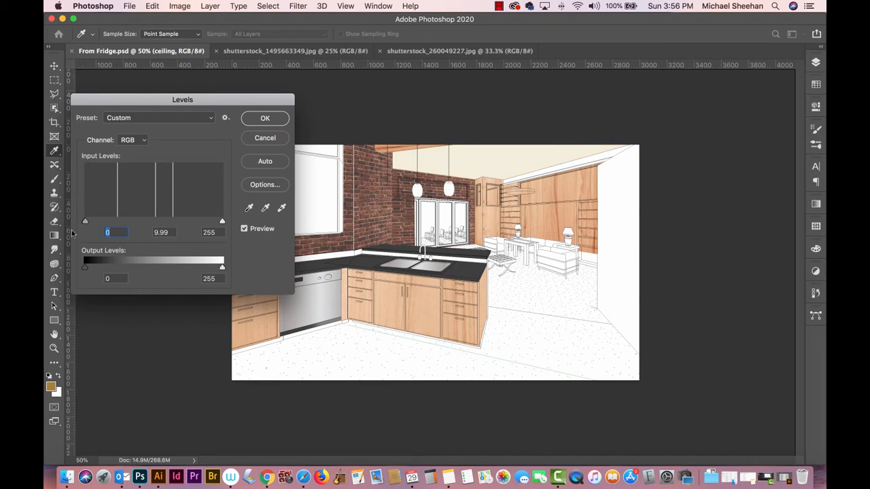
key("Tab")
left_click(266, 121)
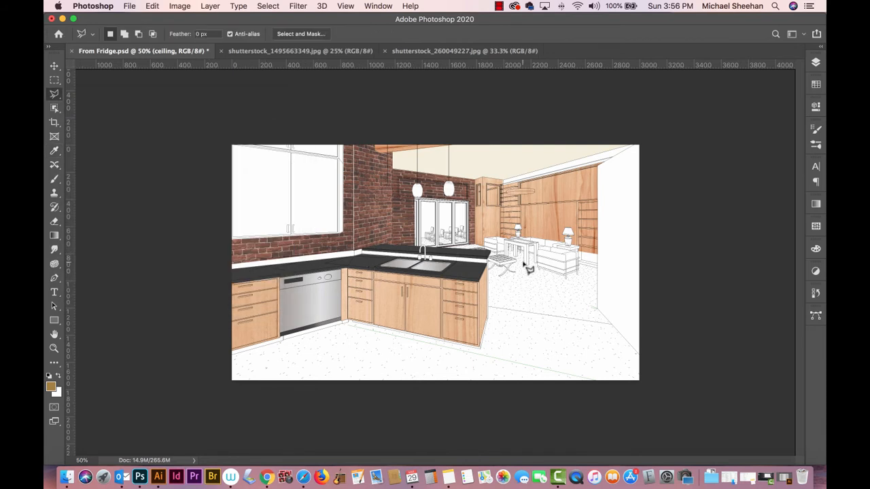
key("super+s")
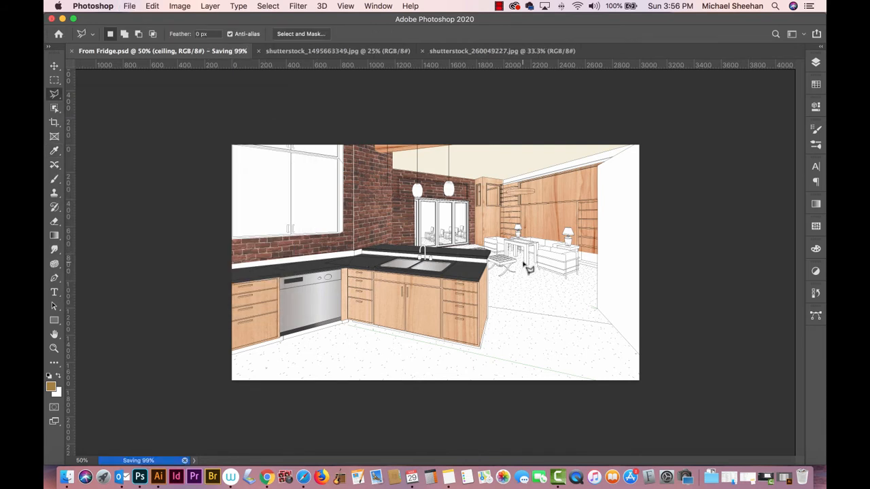
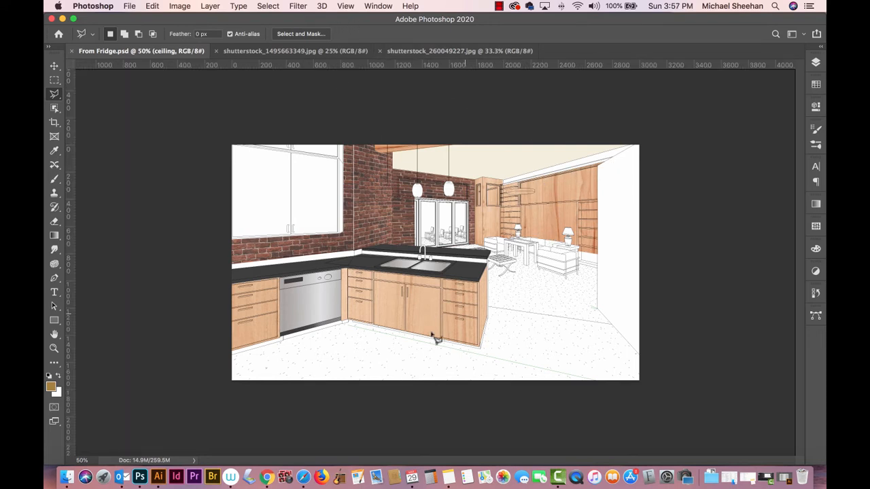
left_click(304, 478)
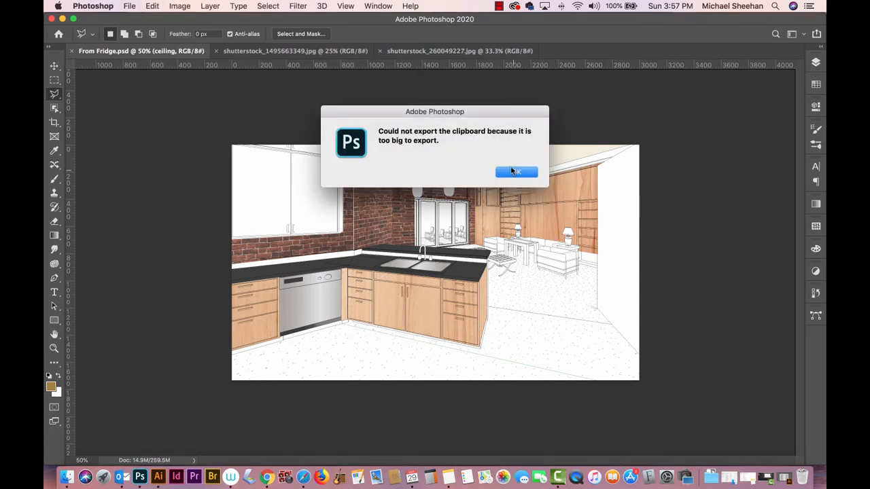
left_click(514, 172)
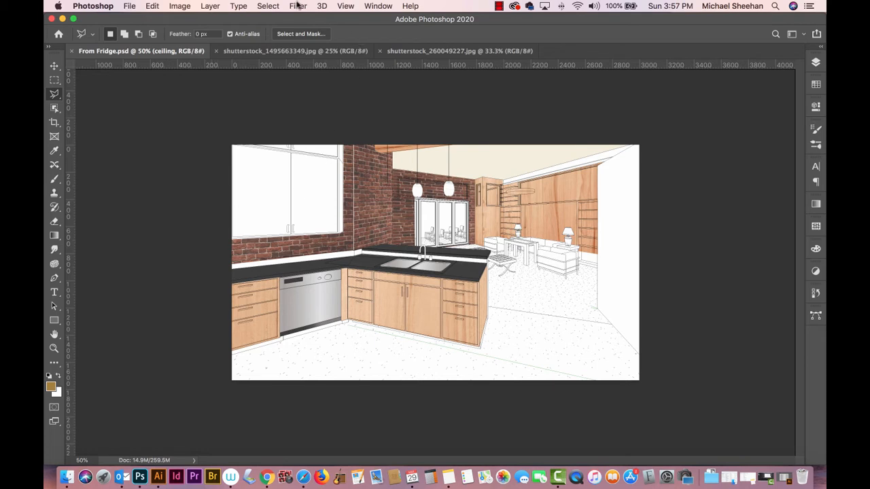
left_click(499, 6)
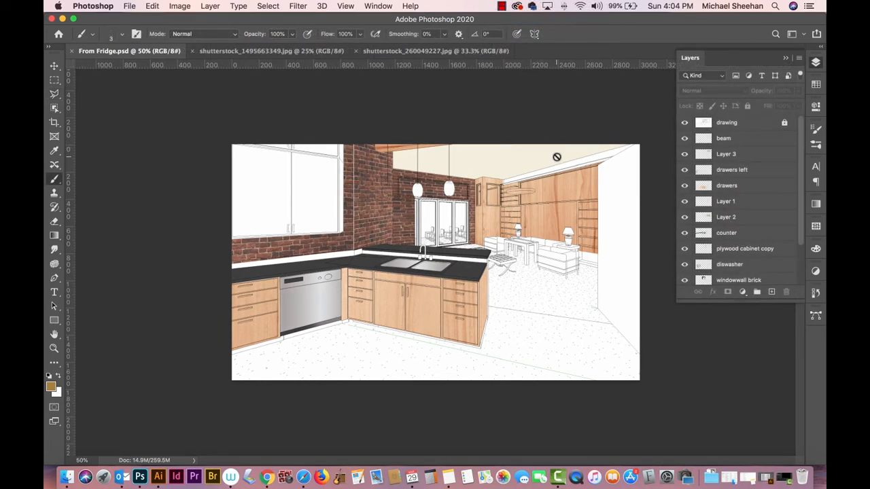
Switch to the shutterstock_260049227.jpg wood texture document and clear its selection
left_click(251, 51)
left_click(373, 52)
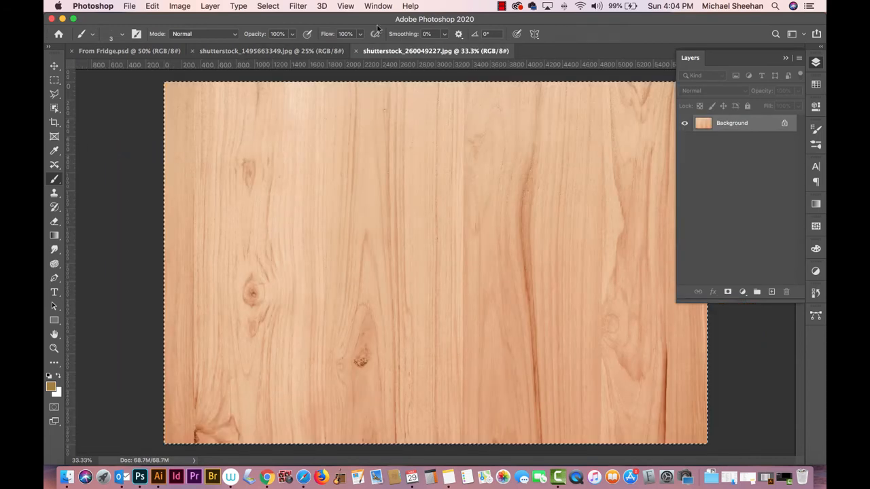
key("super+a")
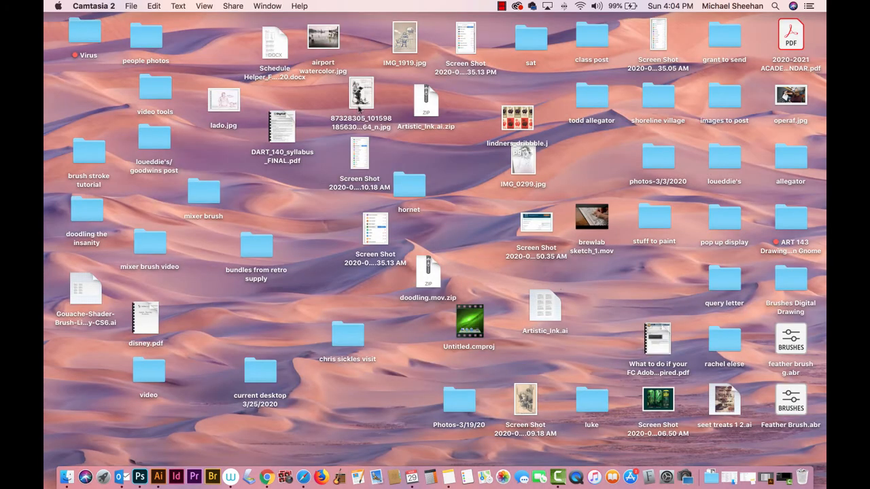
left_click(139, 477)
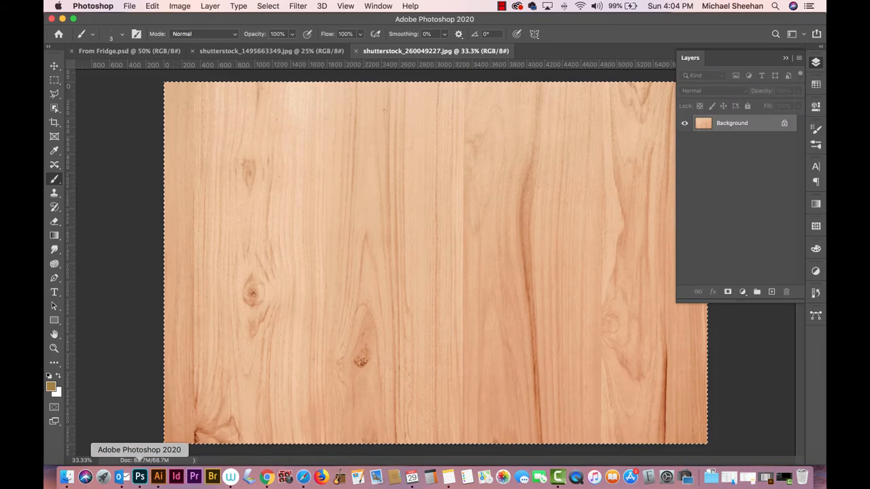
key("super+d")
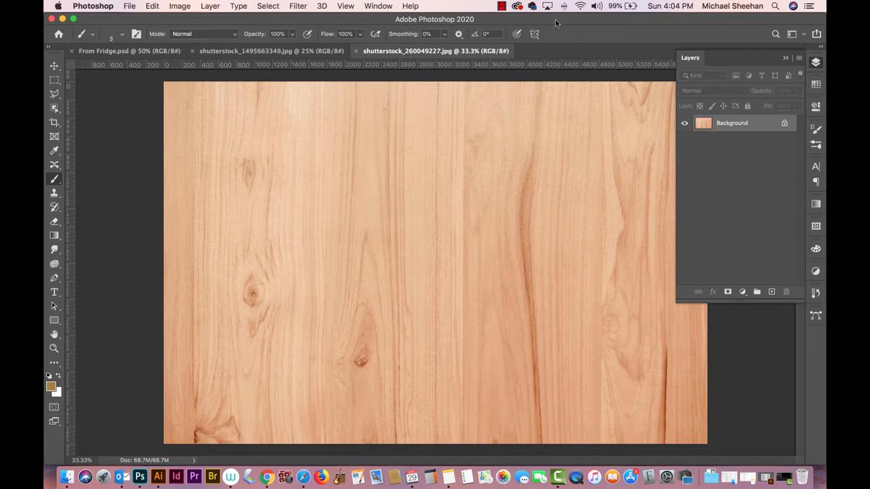
Uncover the desktop and, in Finder, open the reference folder within Virus, photoshop 101, video and demo page, placing its window over the desktop
left_click_drag(556, 23, 549, 316)
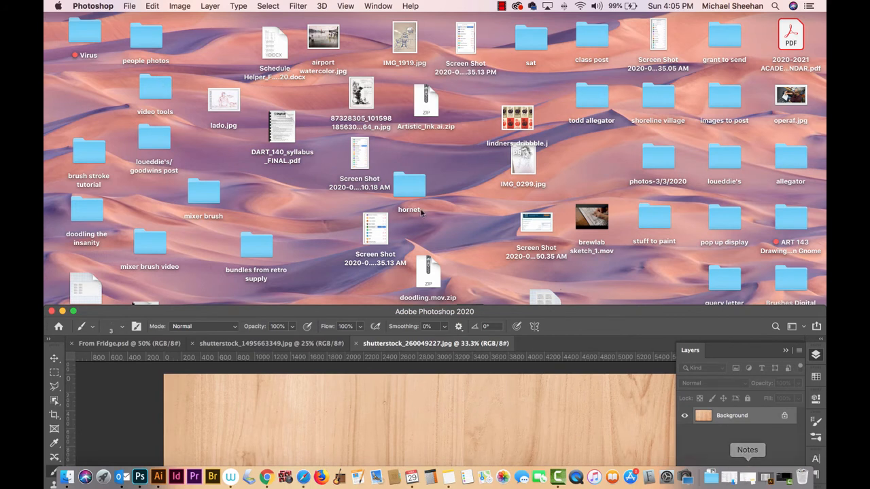
left_click(88, 34)
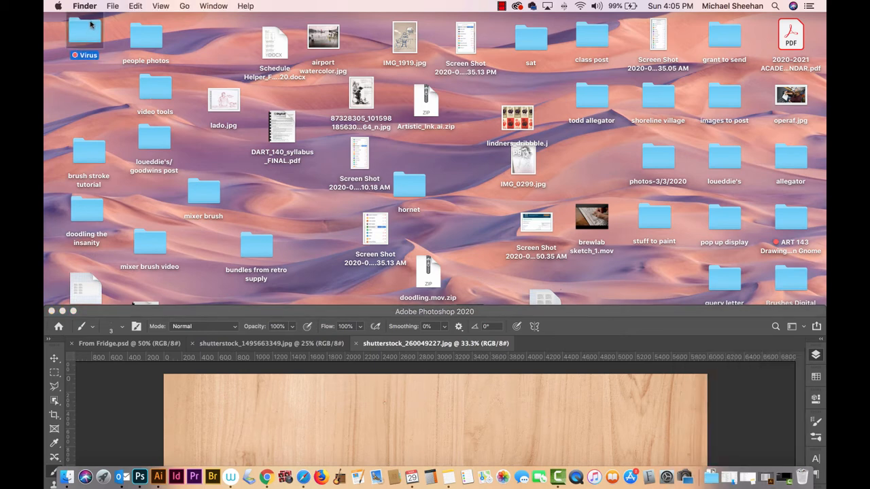
double_click(88, 34)
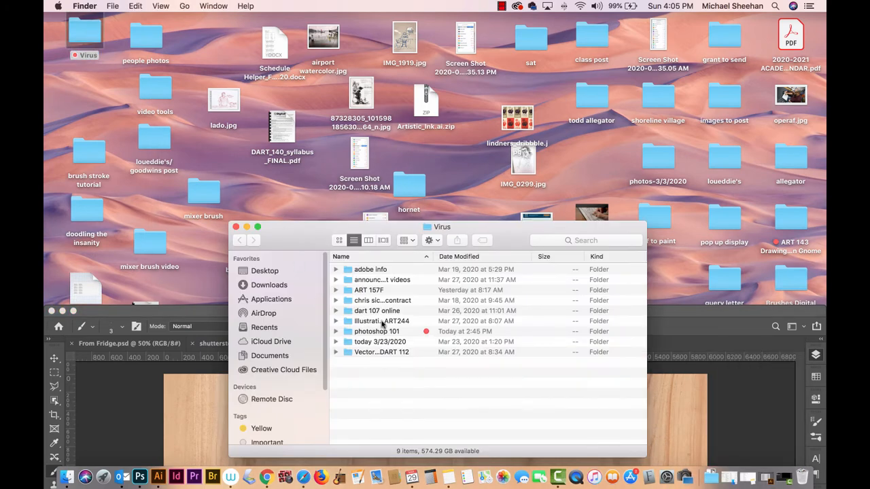
double_click(398, 333)
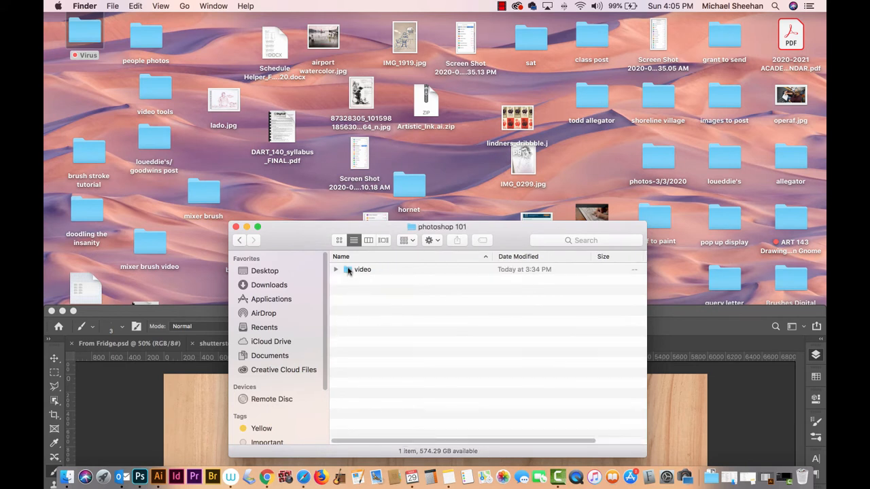
double_click(348, 271)
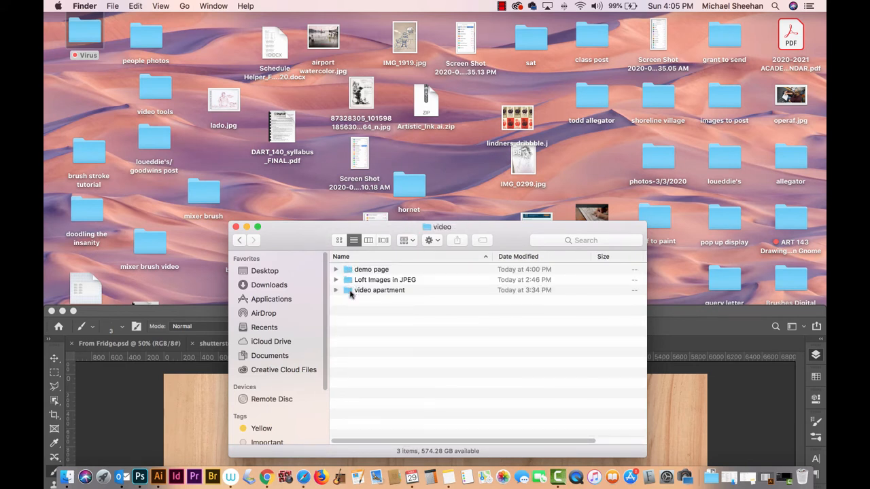
double_click(348, 291)
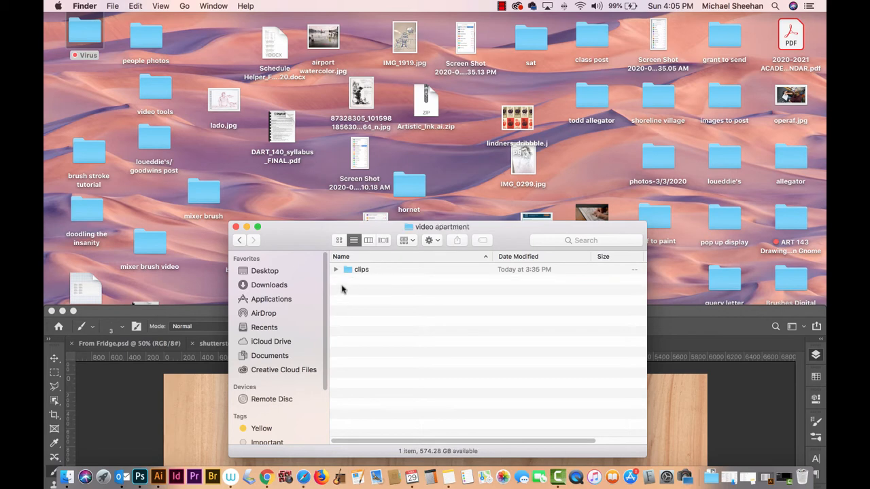
left_click(239, 241)
double_click(352, 270)
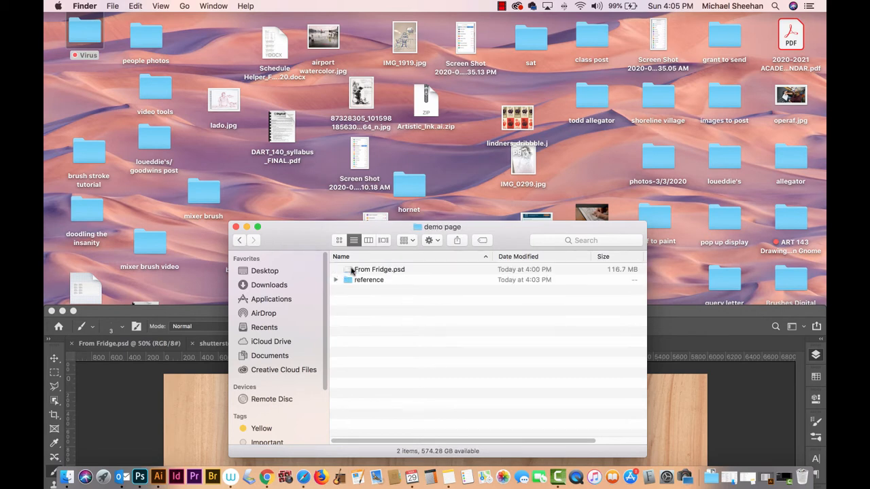
double_click(351, 280)
left_click_drag(311, 231, 159, 23)
Preview the images in the reference folder one after another, from the first file through shutterstock_567058453.jpg
left_click(196, 62)
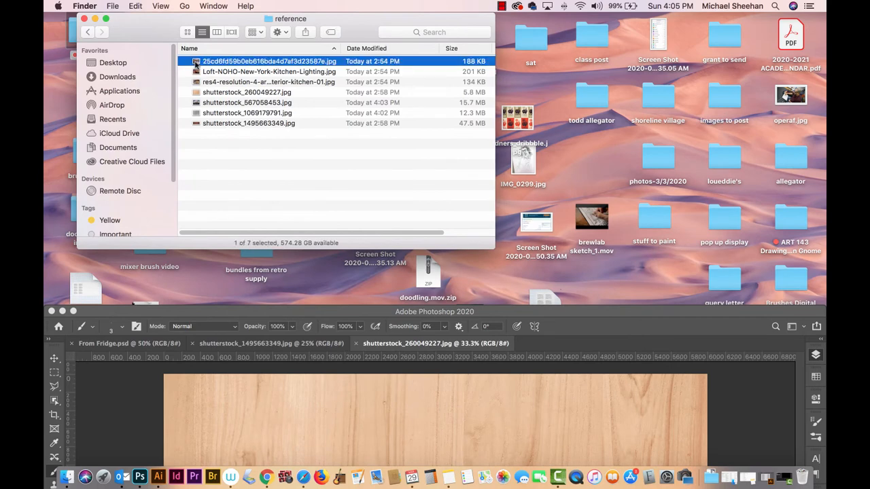
key("space")
key("Down")
key("Down")
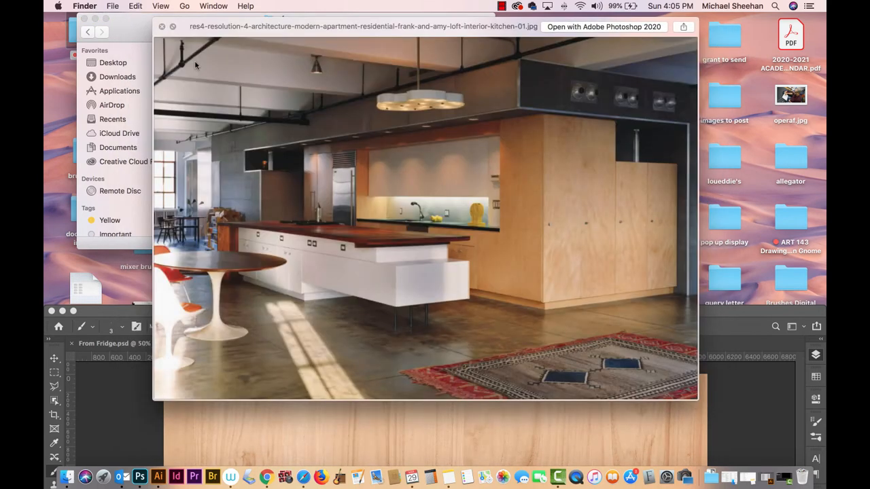
key("Down")
key("Down")
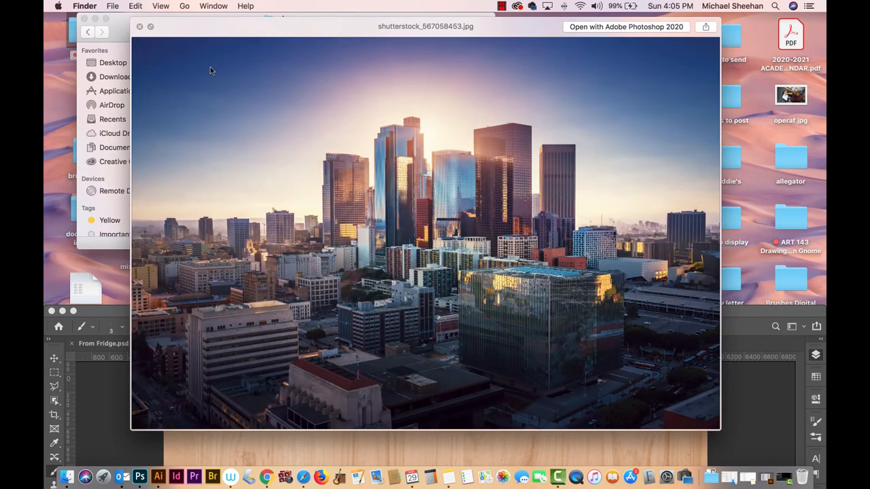
Place shutterstock_567058453.jpg from the reference folder as a new layer in the shutterstock_260049227.jpg Photoshop document
key("space")
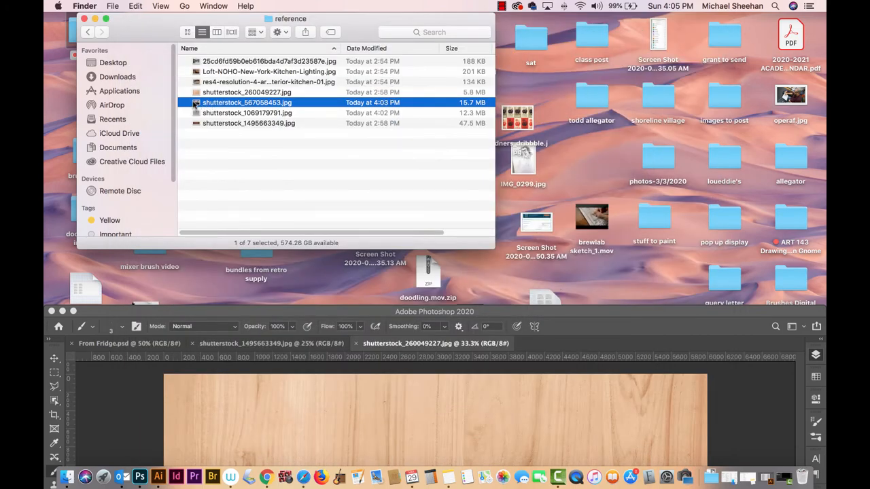
left_click_drag(195, 103, 513, 377)
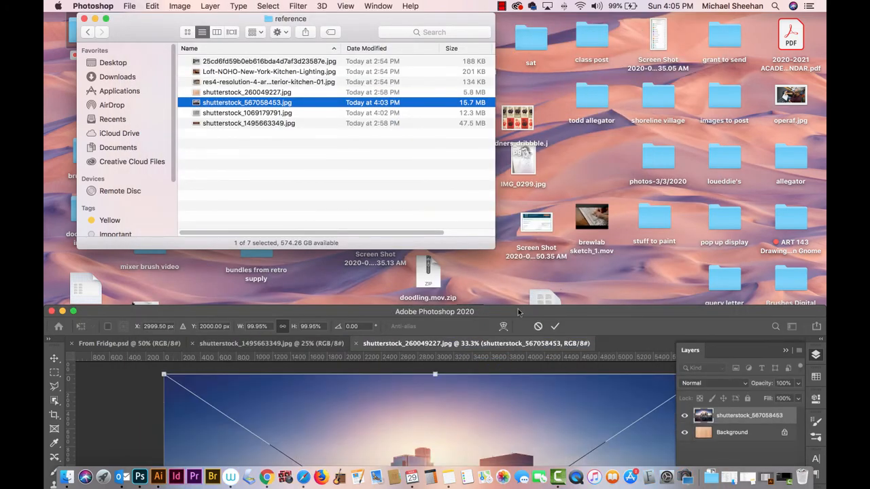
left_click_drag(518, 308, 474, 6)
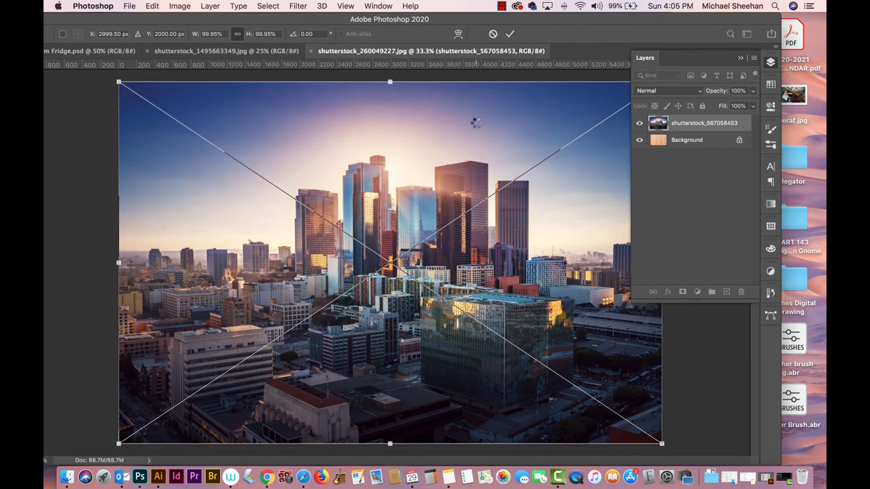
key("Return")
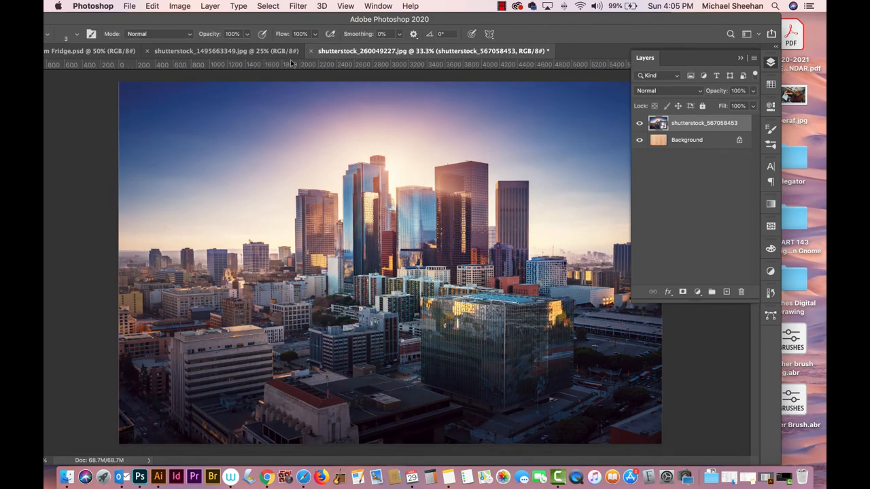
Switch through the open documents to From Fridge.psd and shift the Photoshop window fully into view
left_click(264, 52)
left_click(374, 53)
left_click(63, 52)
left_click_drag(202, 21, 262, 23)
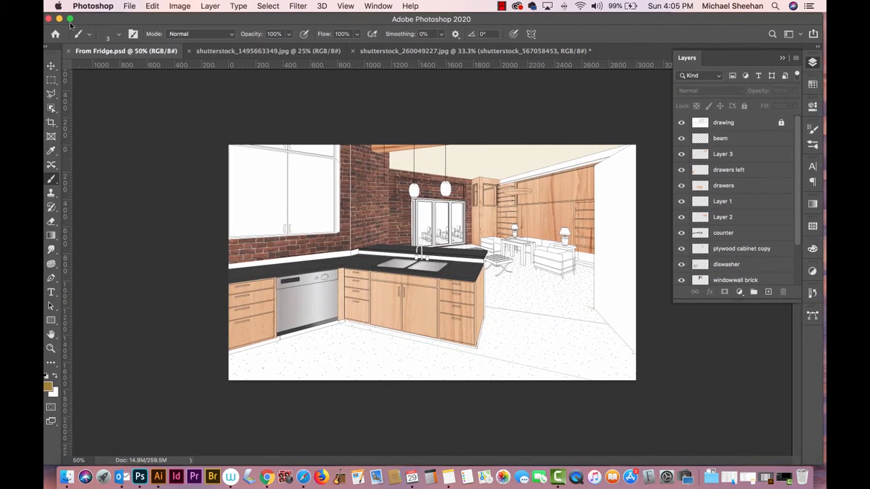
Uncover the Finder reference folder and open shutterstock_1069179791.jpg in Photoshop
left_click(59, 18)
left_click(215, 104)
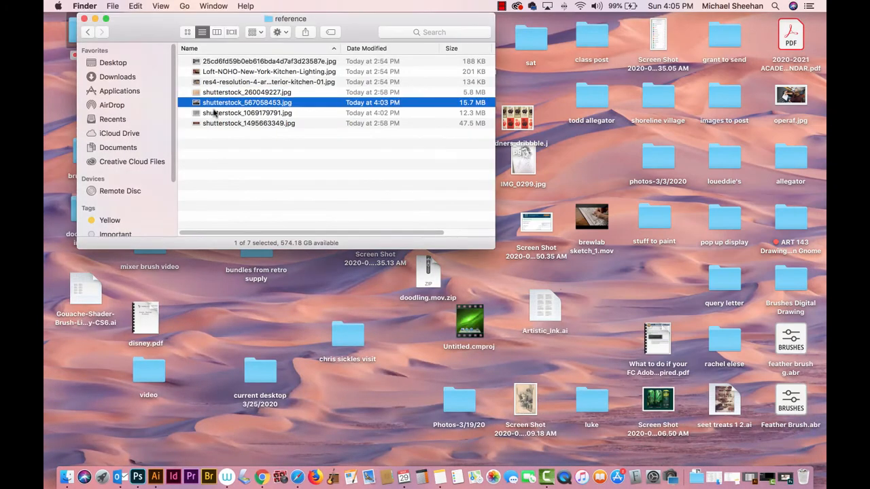
left_click(197, 114)
double_click(195, 117)
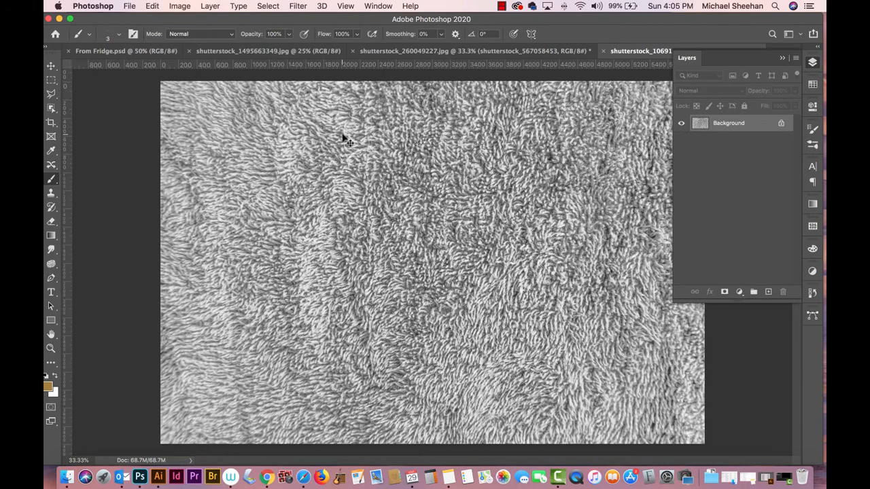
Copy the entire carpet texture image into From Fridge.psd as a new layer and put it into Free Transform
key("super+a")
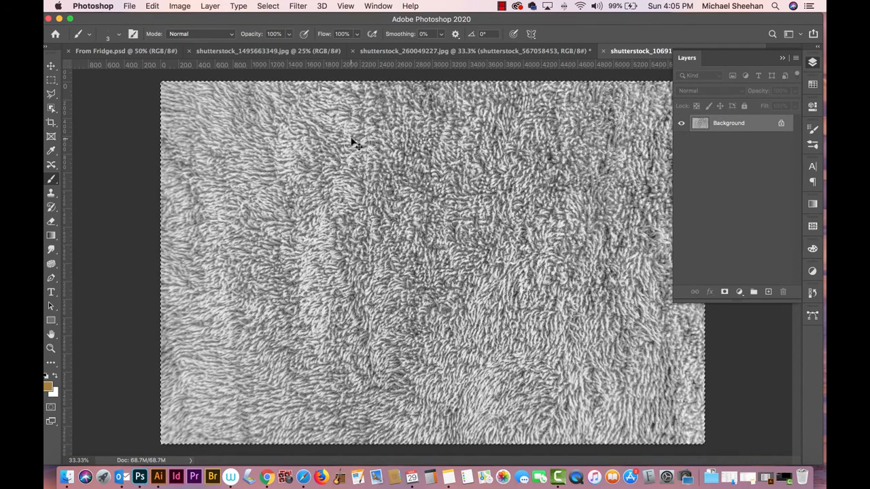
left_click(117, 52)
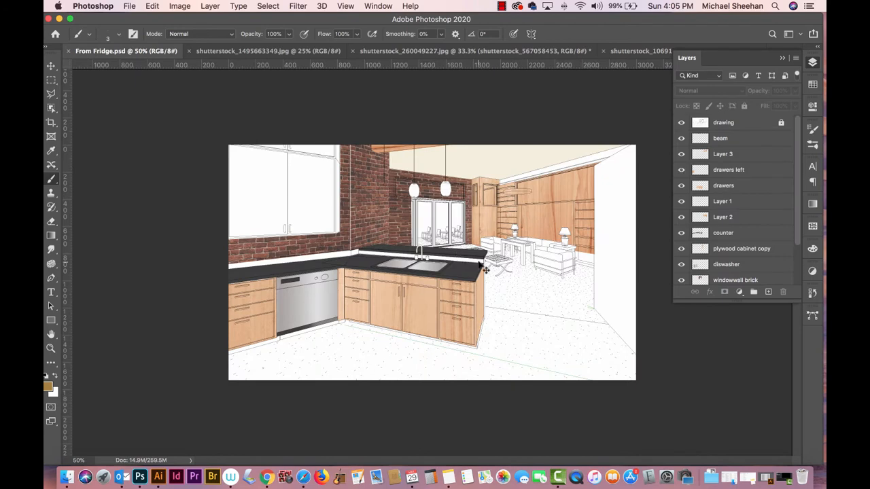
key("super+v")
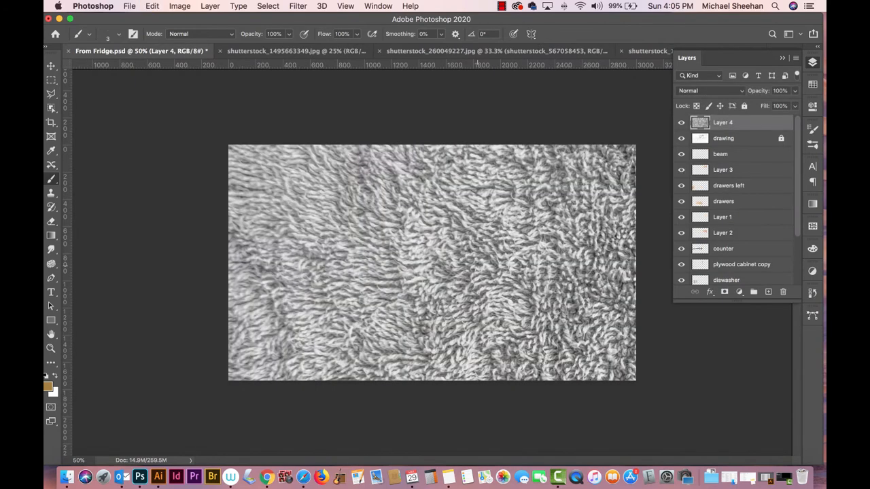
key("super+t")
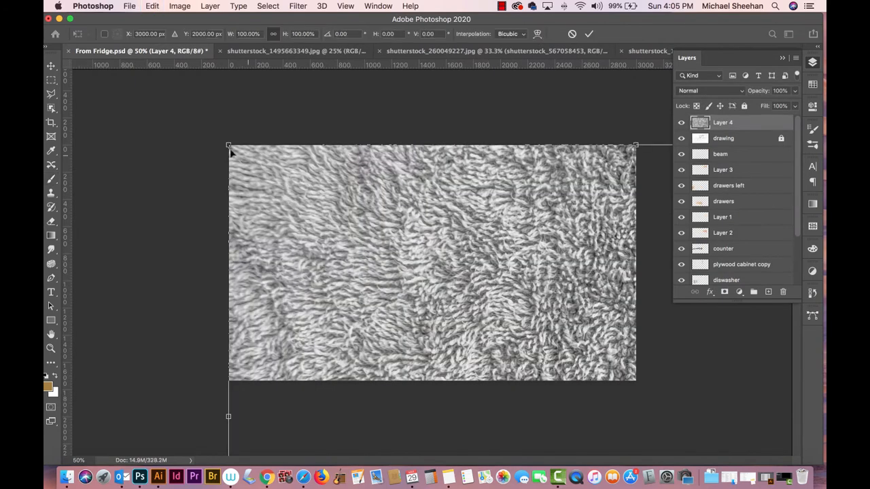
left_click_drag(228, 144, 543, 346)
left_click_drag(599, 376, 497, 234)
key("super+z")
key("super+z")
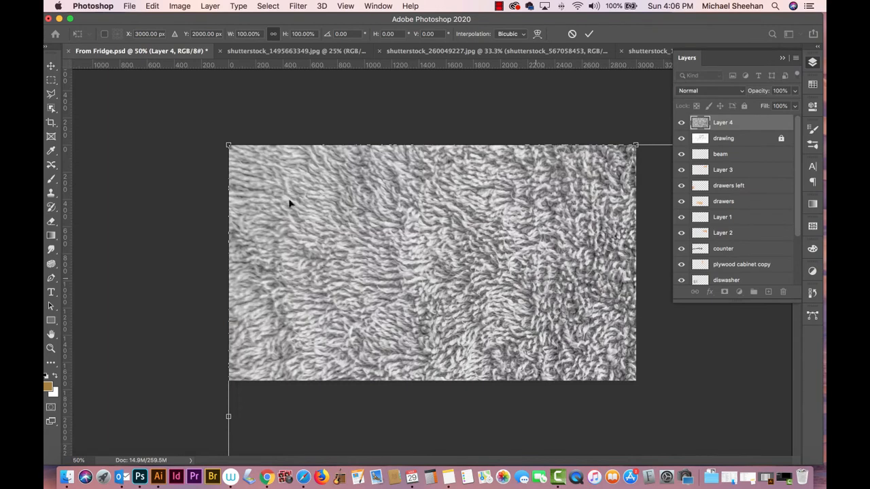
Scale the carpet texture layer proportionally to 11.46% so it becomes a small tile over the floor
left_click_drag(228, 145, 530, 318)
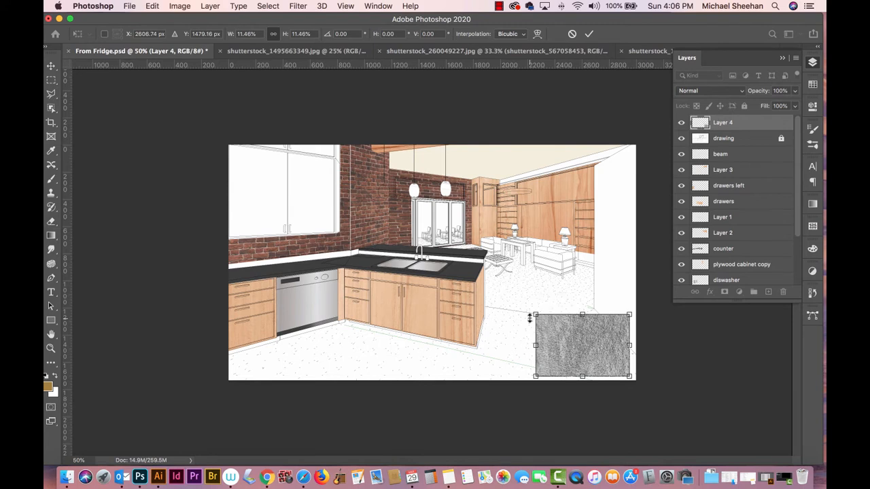
key("Return")
key("b")
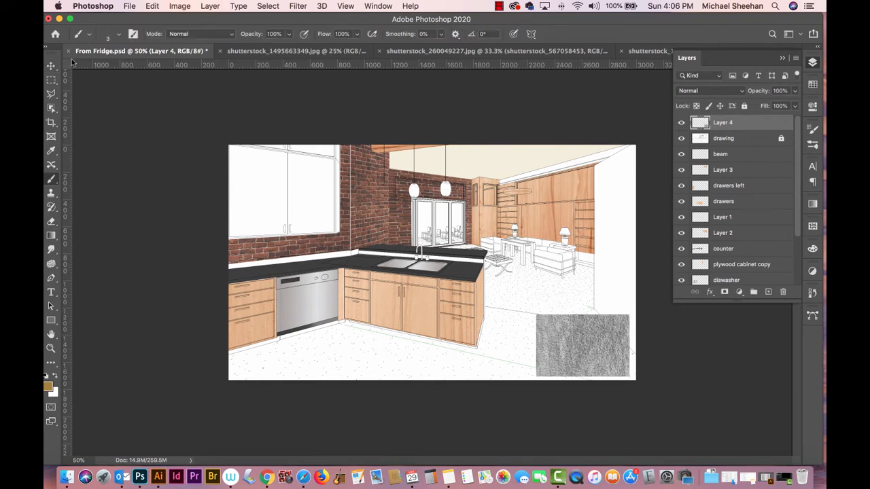
Move the carpet tile up over the brick wall and duplicate it twice sideways to form a row of three
left_click(51, 67)
left_click_drag(566, 329, 408, 182)
left_click(518, 310)
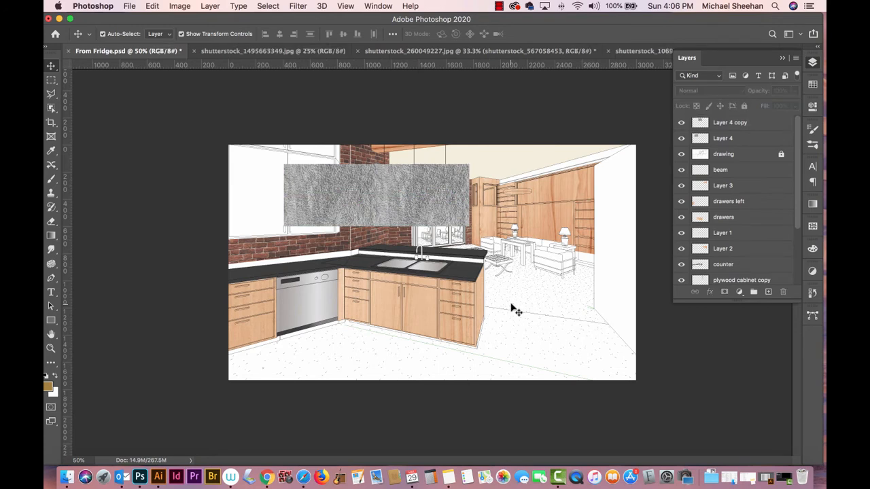
left_click(401, 195)
left_click_drag(395, 193, 485, 192)
left_click(429, 107)
left_click(500, 187)
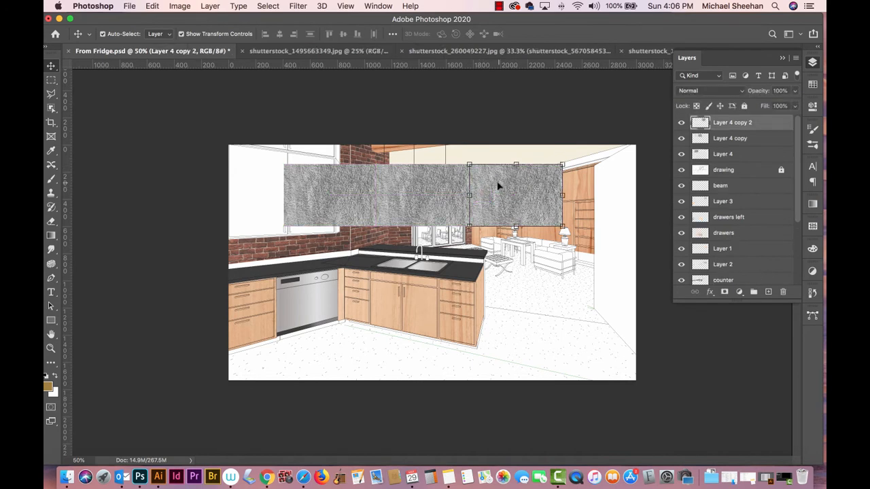
Select the three carpet tile layers and merge them into one layer
left_click(446, 188, "shift")
left_click(354, 186, "shift")
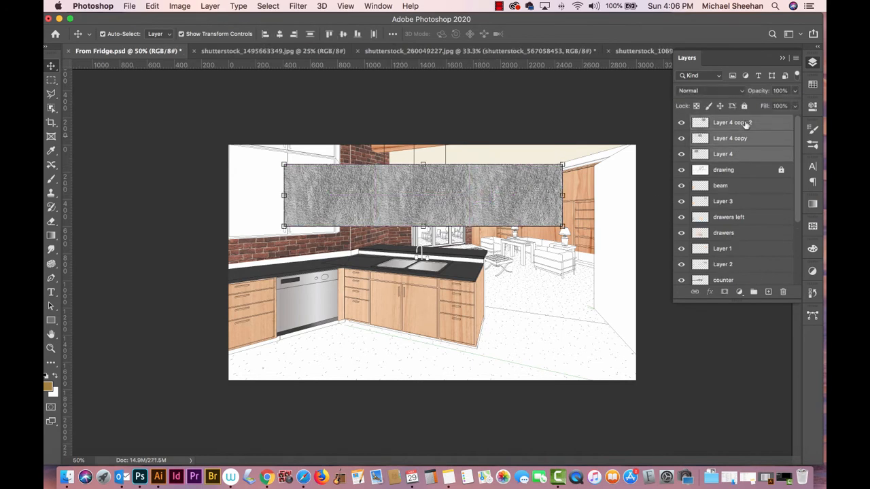
left_click(797, 60)
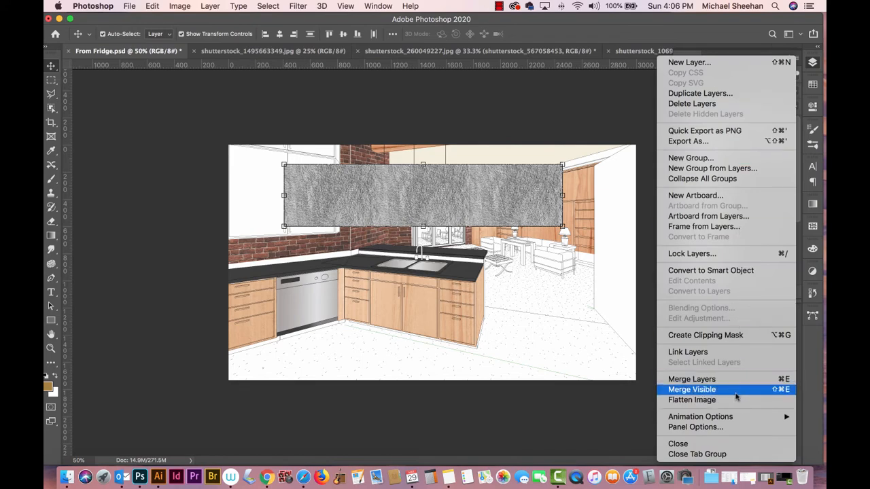
left_click(737, 379)
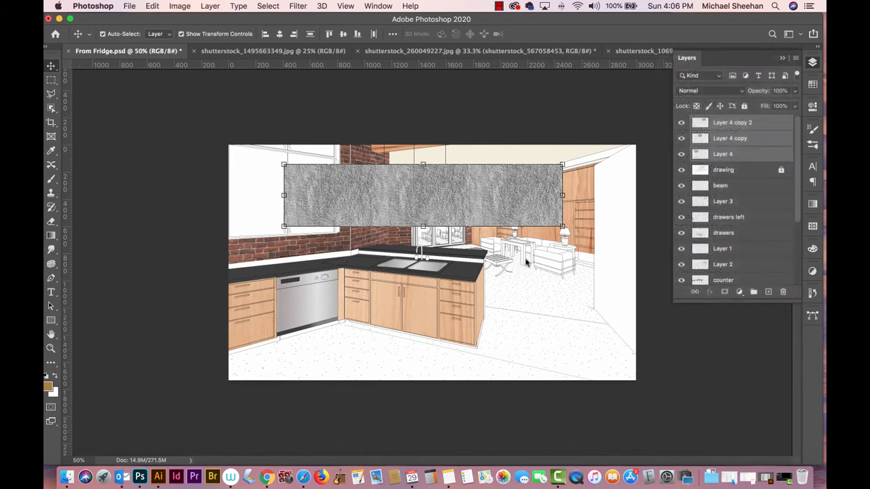
Duplicate the carpet strip twice downward into three stacked rows and merge the rows into one layer
left_click_drag(476, 190, 482, 290)
left_click(490, 265)
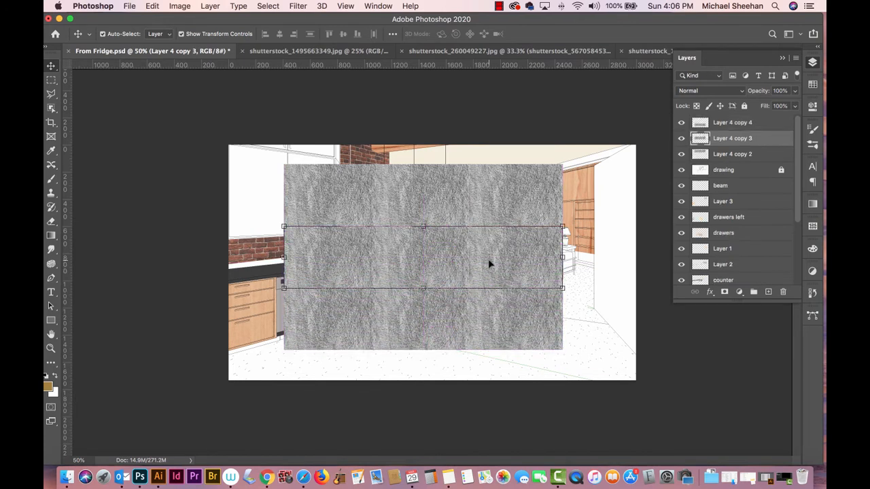
left_click(485, 309)
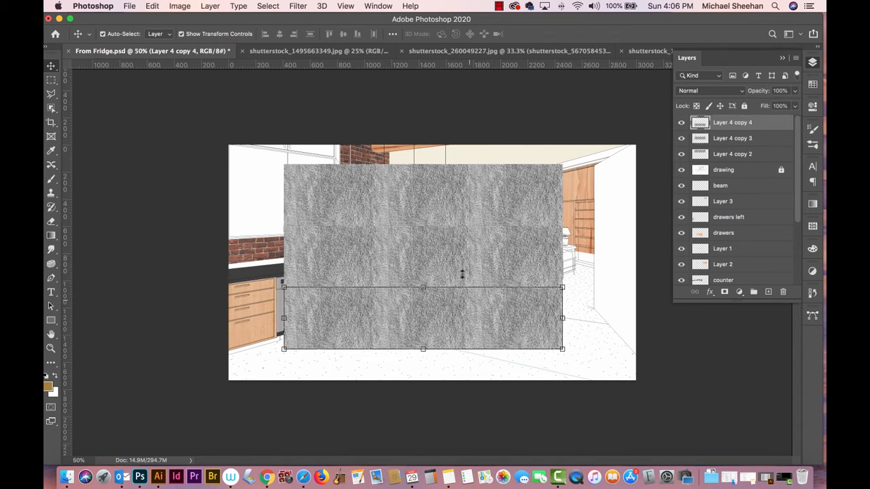
left_click(459, 248, "shift")
left_click(449, 209, "shift")
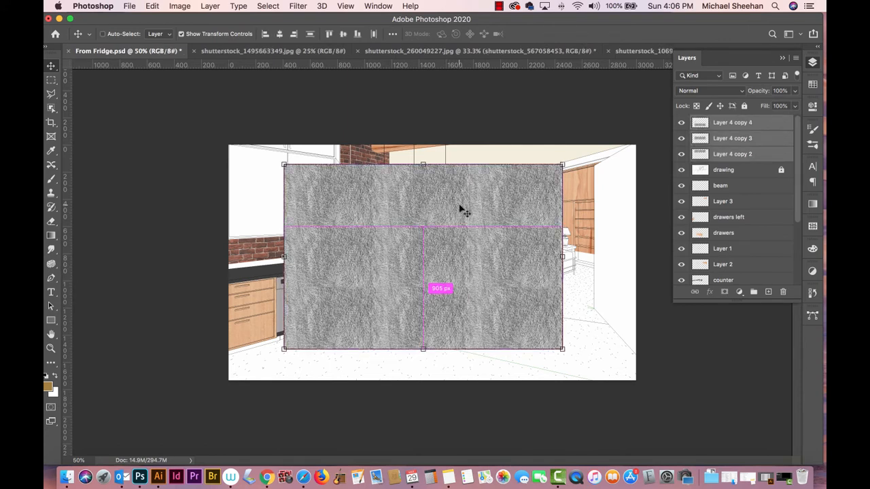
key("super+e")
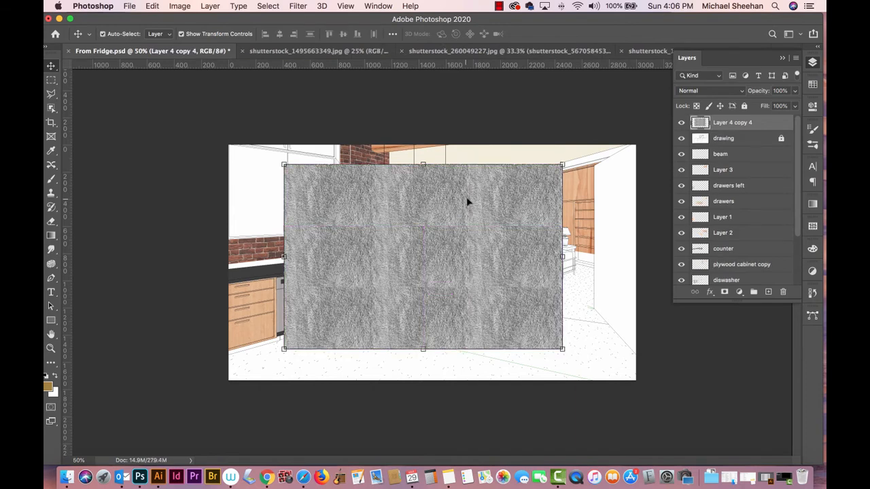
Put the merged carpet layer below the drawing layer and scale it to 77.12% over the living room
left_click_drag(500, 248, 557, 249)
left_click_drag(744, 128, 759, 150)
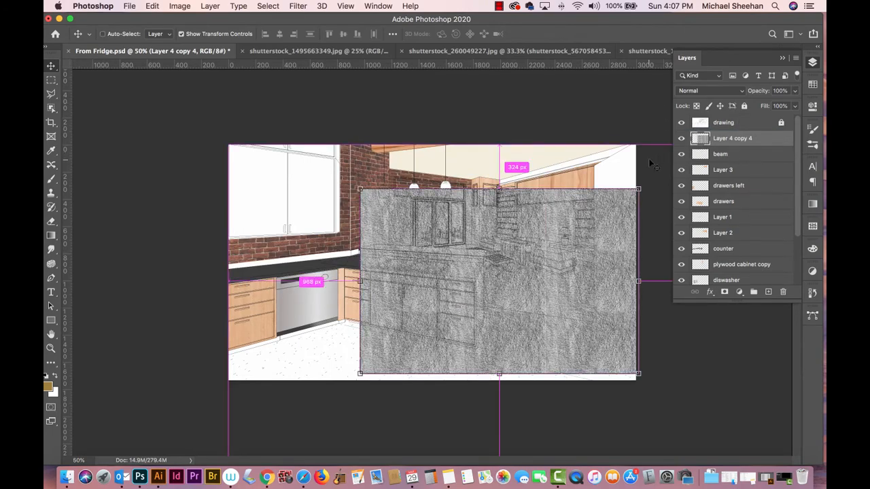
key("super+plus")
key("super+plus")
key("super+plus")
key("super+minus")
key("super+minus")
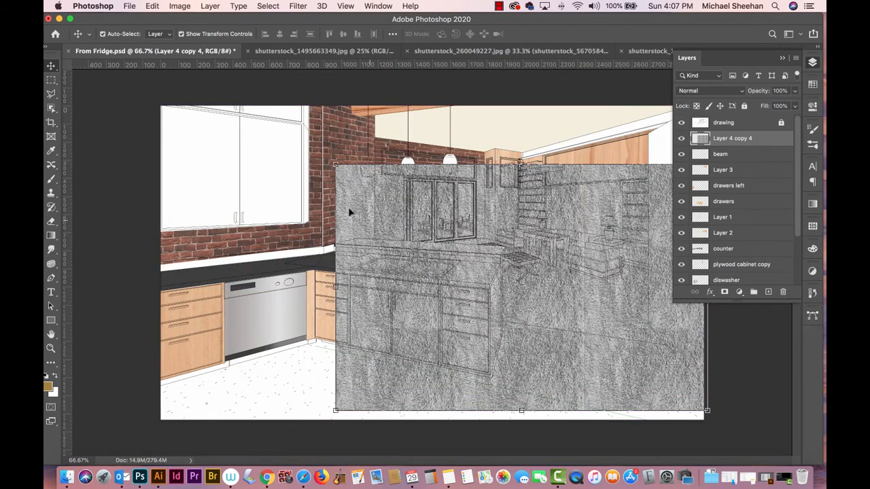
left_click_drag(334, 164, 424, 226)
left_click_drag(604, 331, 563, 291)
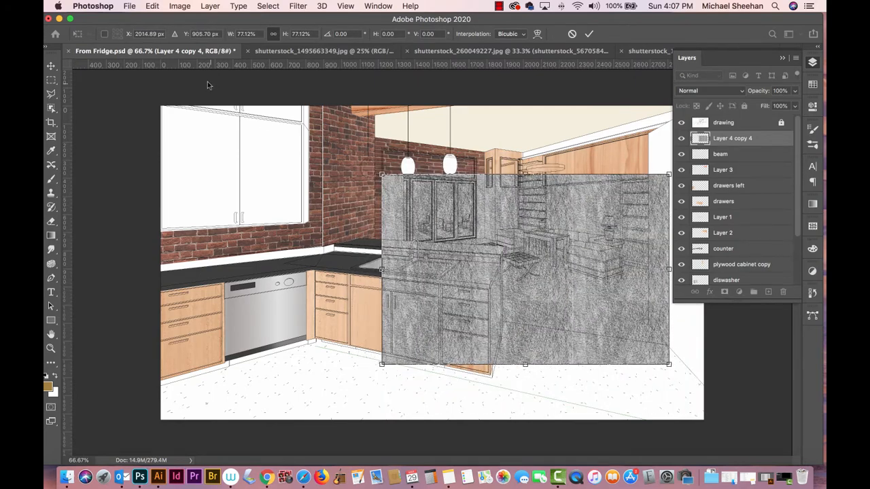
Distort the carpet layer into floor perspective by lowering its top edge and spreading its bottom corners outward, and save the file
left_click(137, 7)
mouse_move(148, 6)
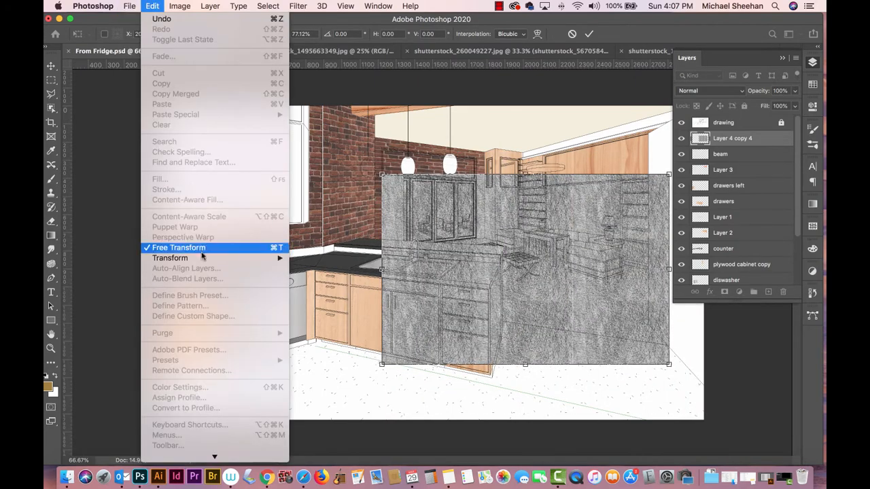
mouse_move(201, 260)
left_click(324, 308)
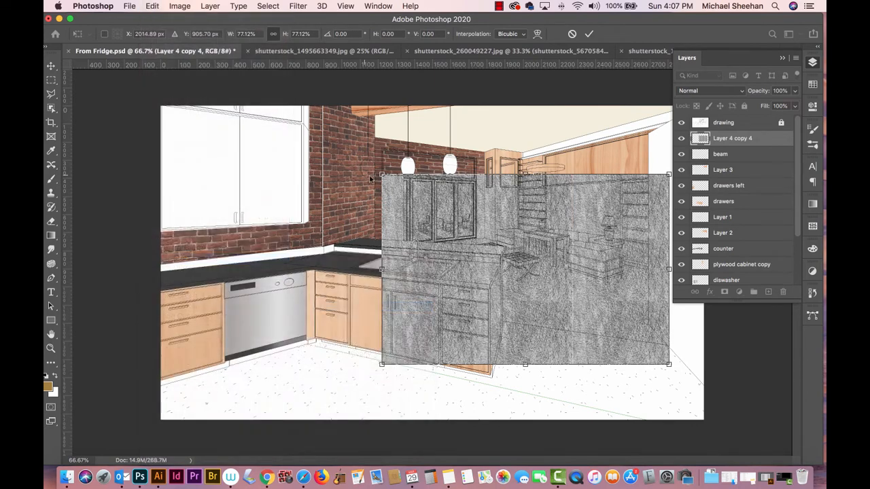
left_click_drag(525, 176, 527, 234)
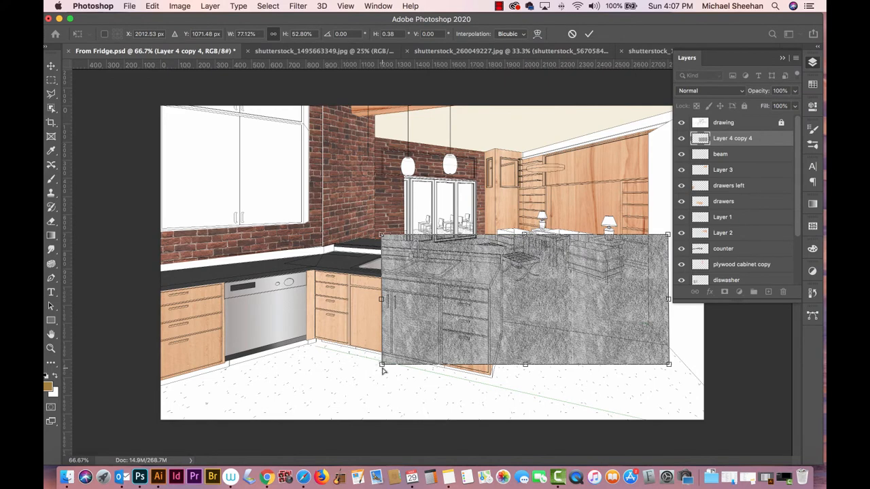
left_click_drag(381, 364, 325, 357)
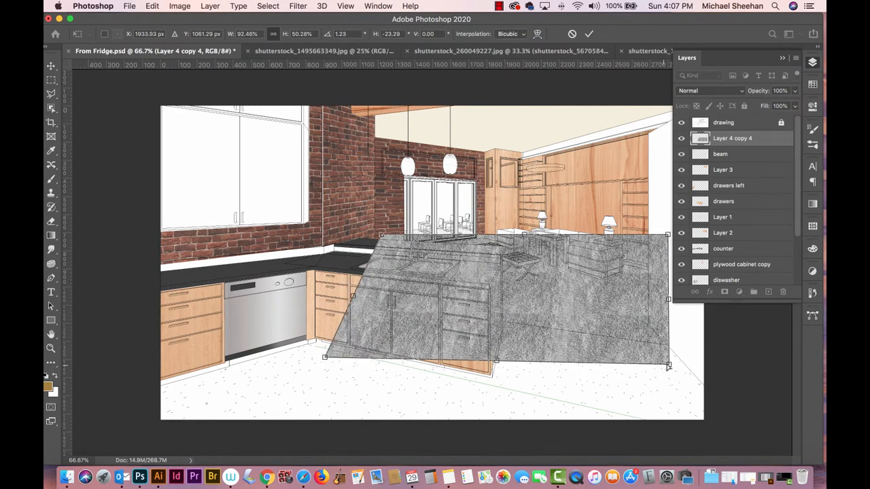
left_click_drag(668, 366, 747, 359)
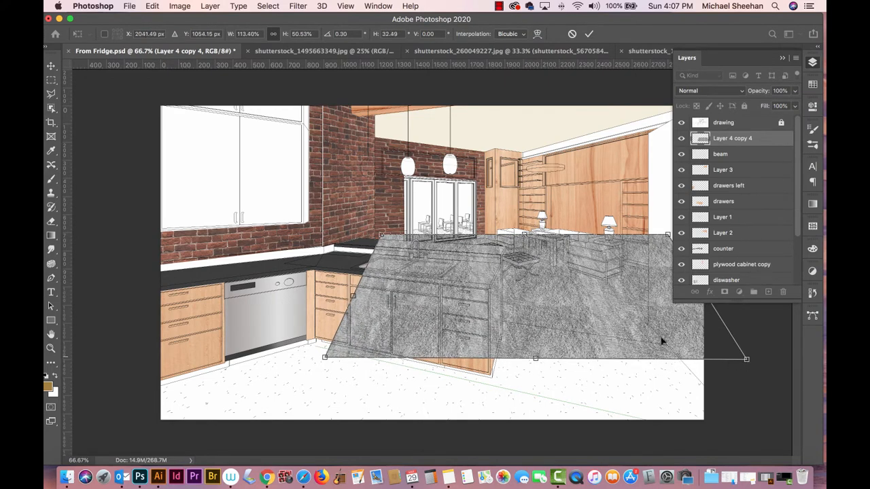
key("Return")
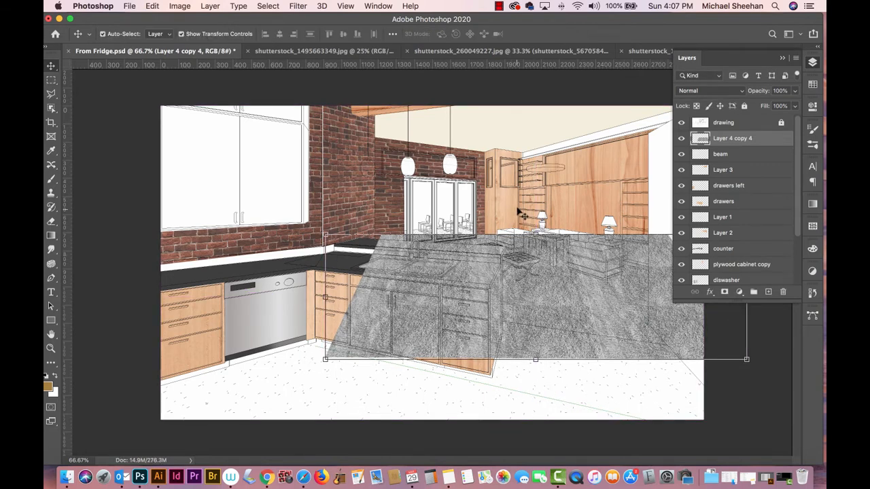
key("super+s")
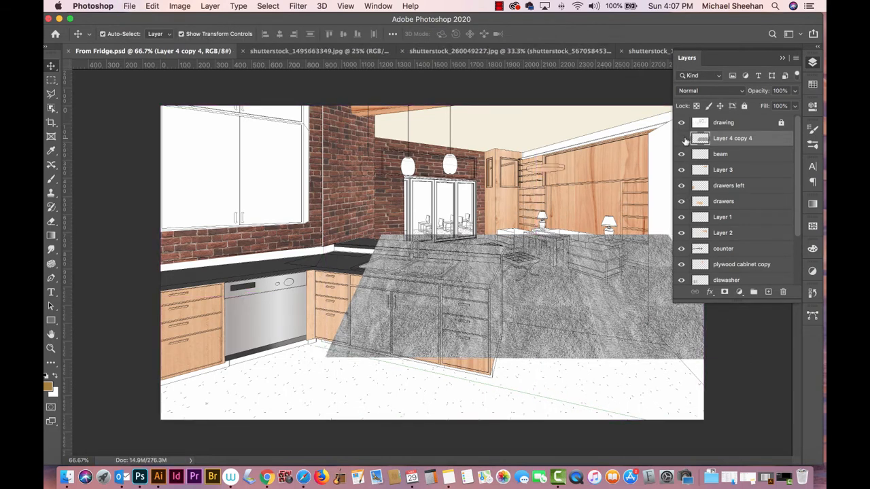
Hide the carpet layer and start a Polygonal Lasso outline of the living room floor along the back counter, walls and furniture bases
left_click(683, 139)
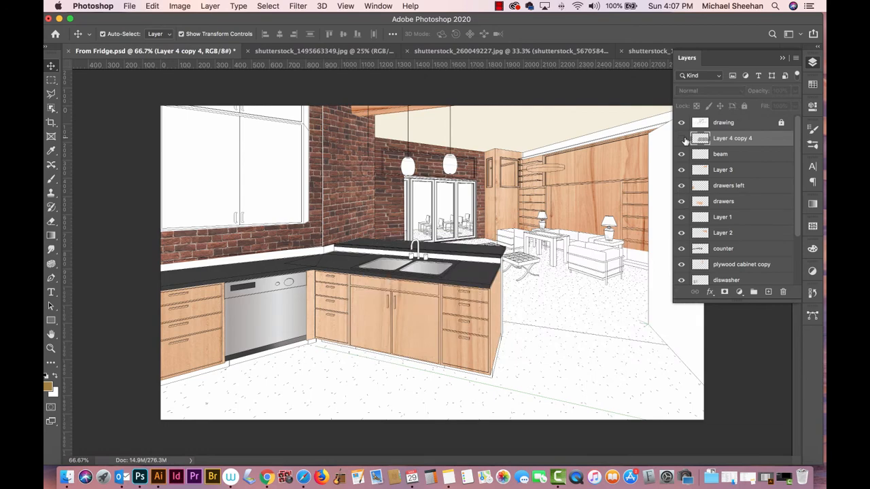
left_click(51, 348)
left_click_drag(503, 291, 424, 333)
left_click(52, 95)
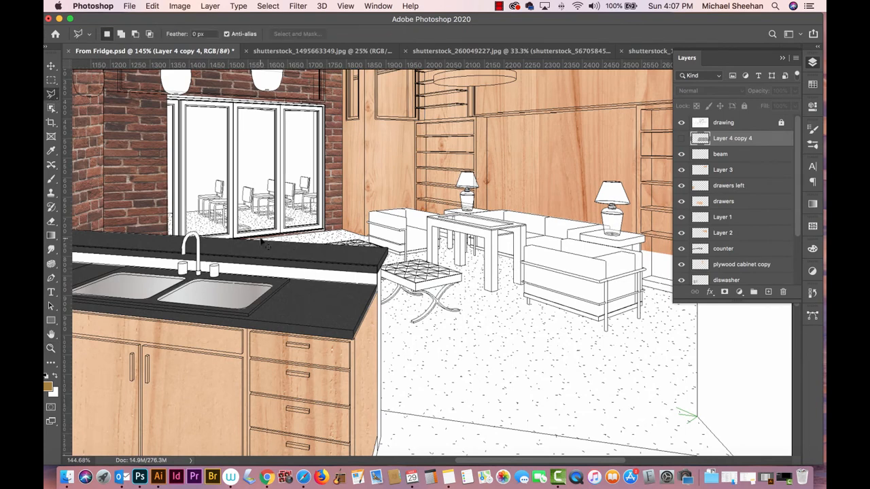
key("super+equal")
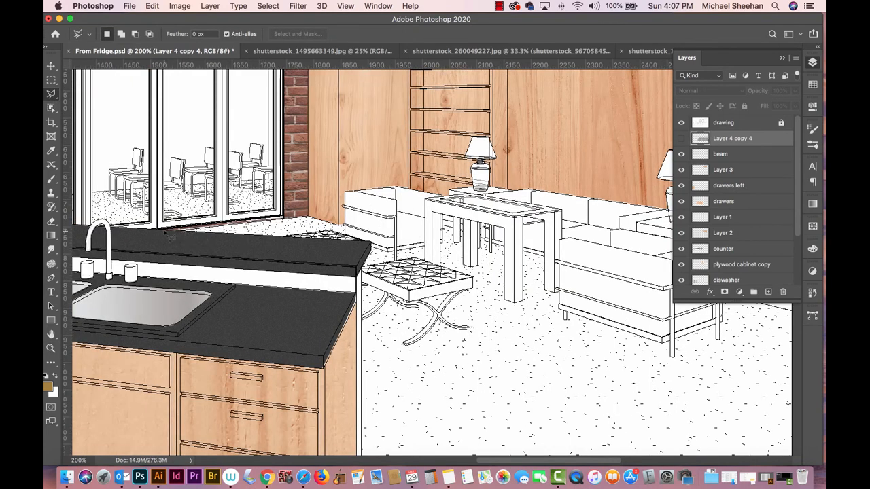
left_click(164, 232)
left_click(309, 216)
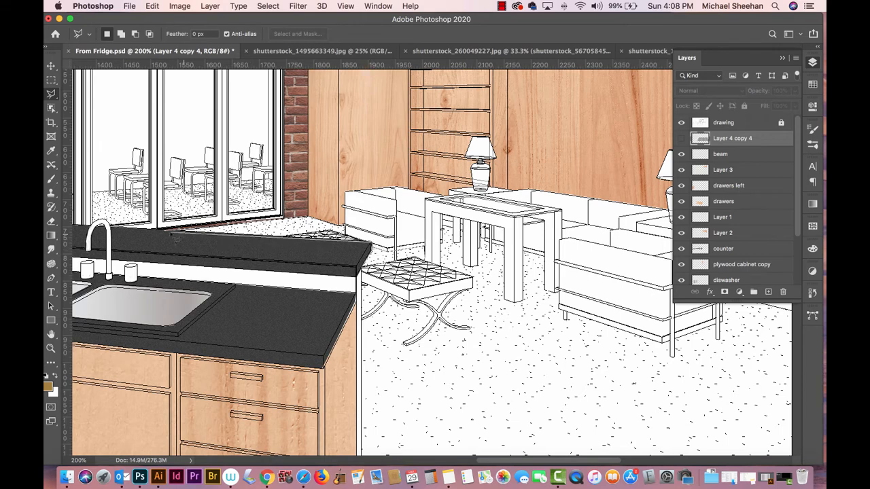
left_click(165, 232)
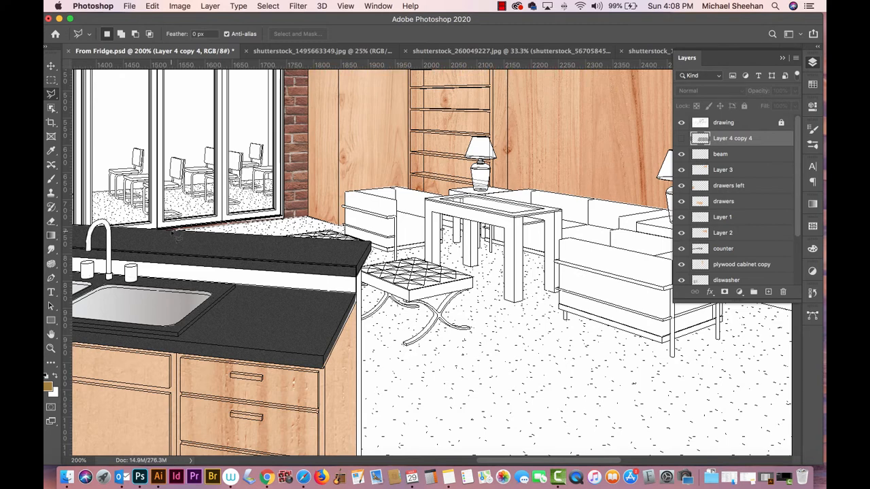
left_click(170, 231)
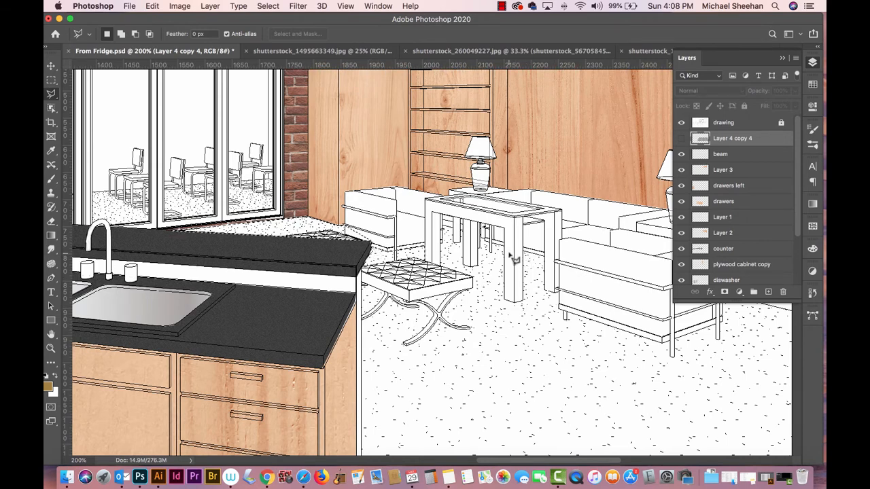
key("shift")
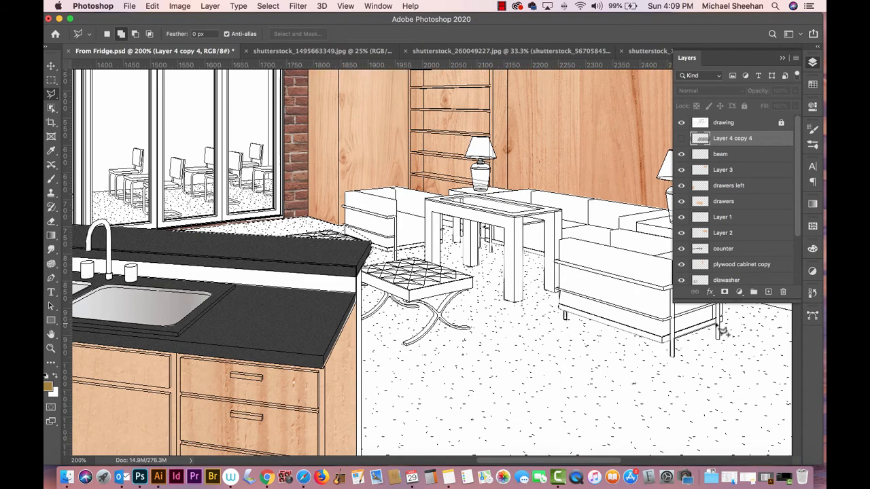
Continue the floor outline down the right wall, past the image's lower right corner, and back up along the island's end to close it
mouse_move(715, 322)
left_mouse_down()
mouse_move(661, 320)
mouse_move(457, 271)
left_mouse_up()
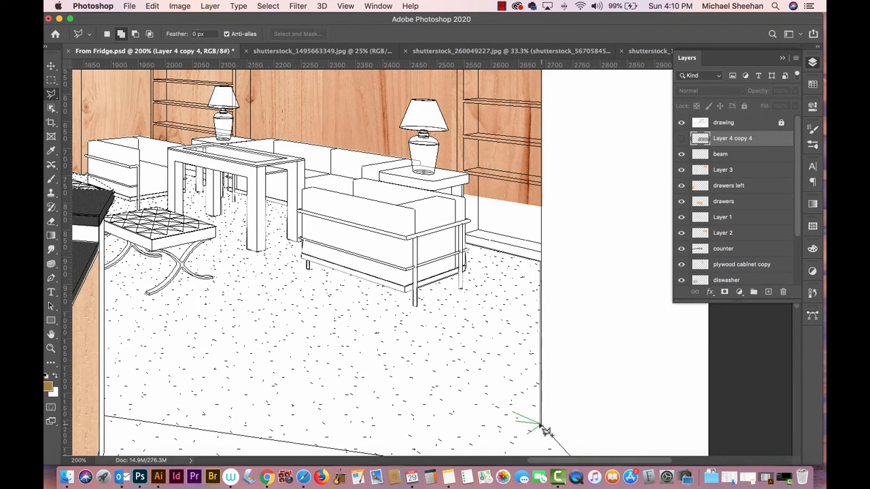
mouse_move(541, 423)
left_mouse_down()
mouse_move(534, 256)
mouse_move(526, 249)
left_mouse_up()
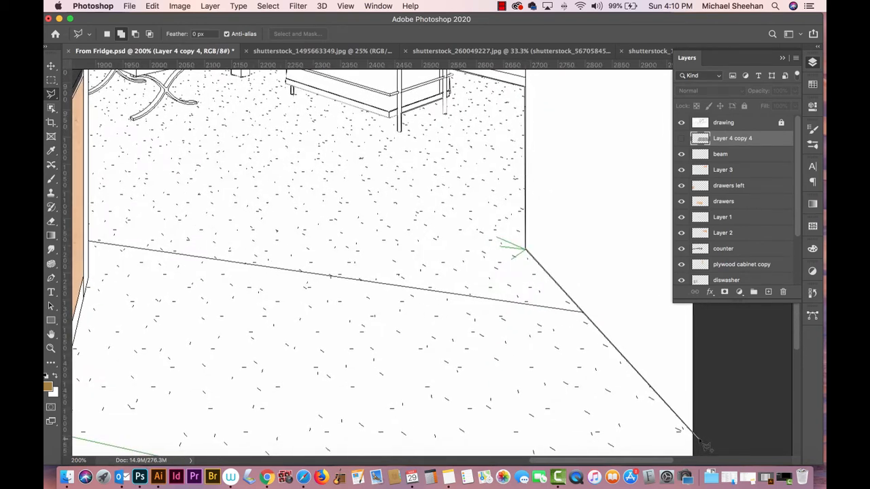
scroll(706, 446, "down", 5)
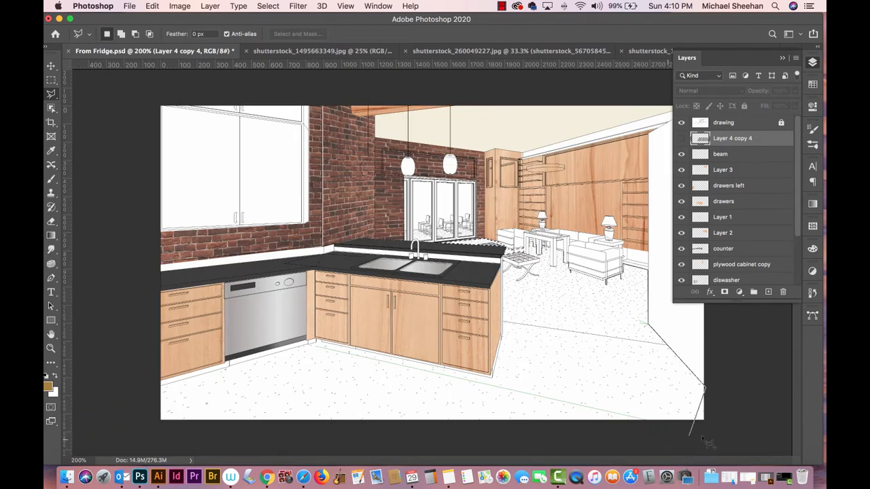
left_click(720, 429)
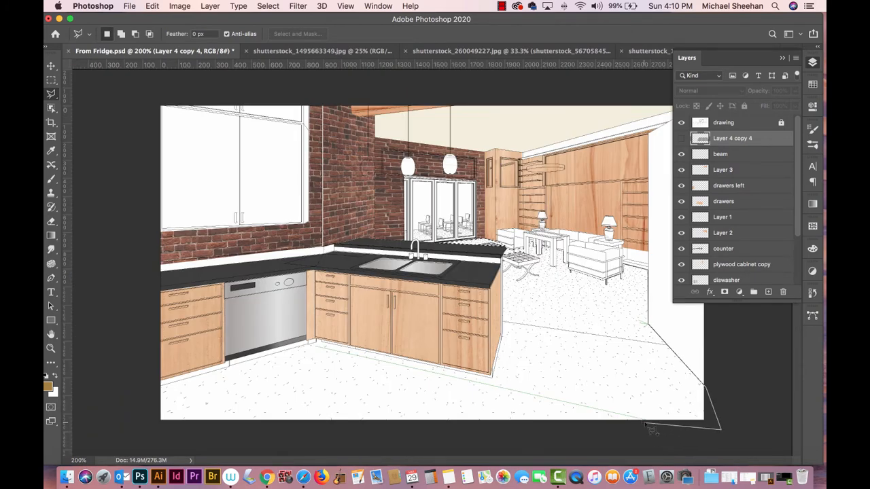
left_click(643, 420)
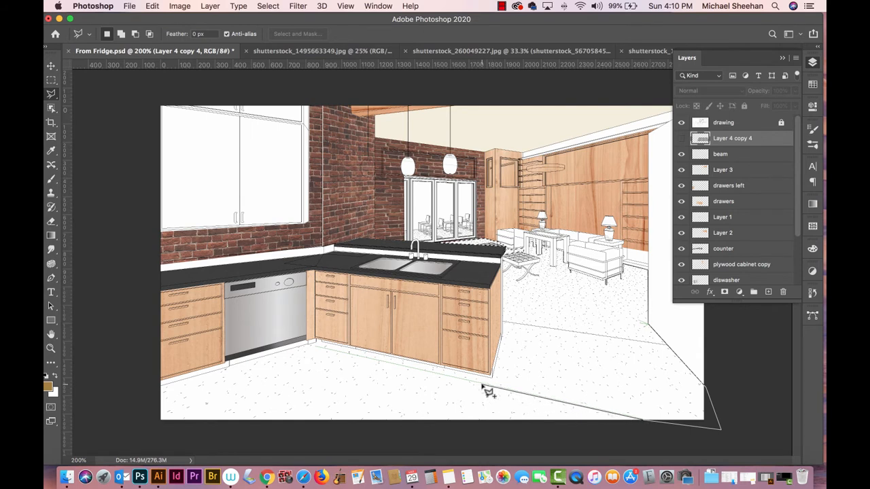
left_click(504, 325)
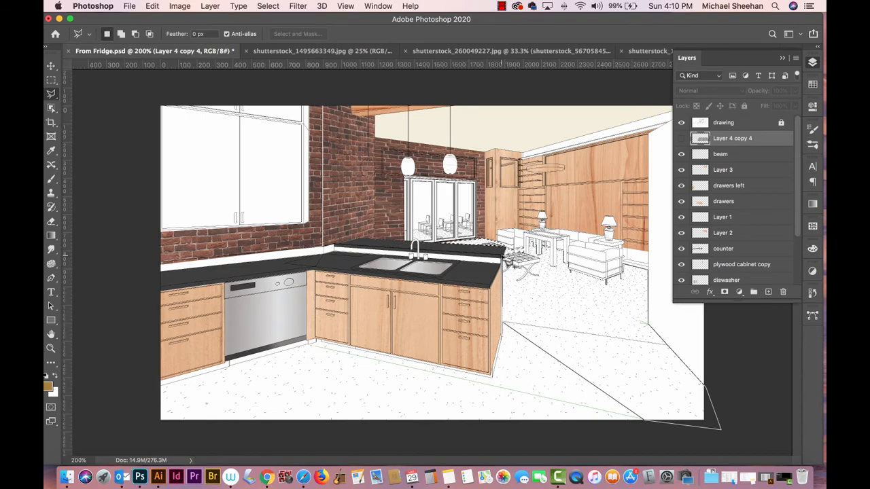
left_click(502, 256, "super")
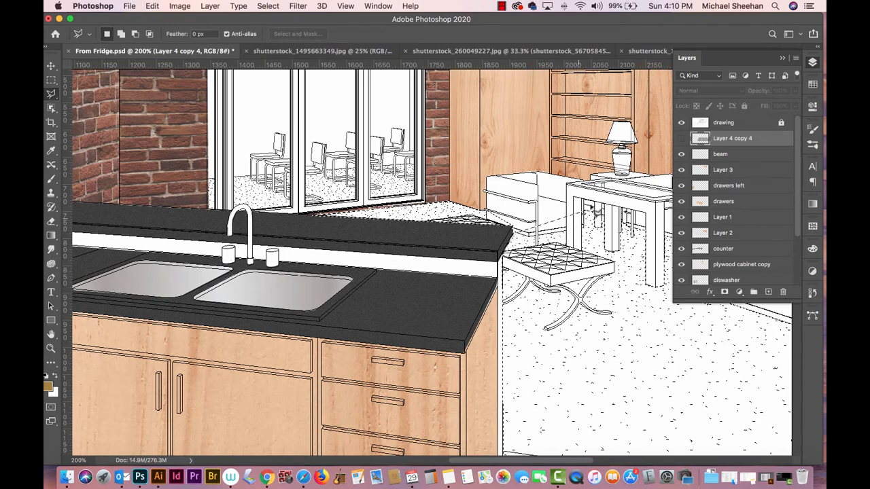
Show the carpet layer, remove the carpet outside the floor selection, and save the file
left_click(680, 139)
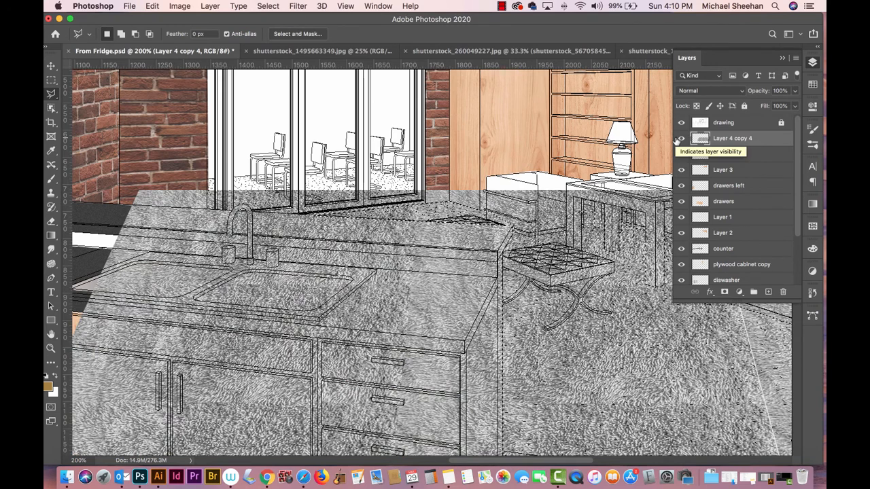
left_click(680, 138)
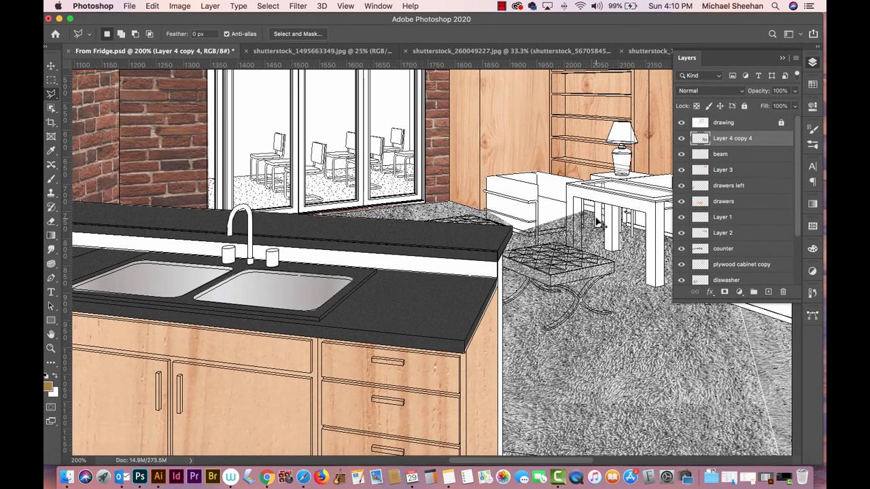
key("super+s")
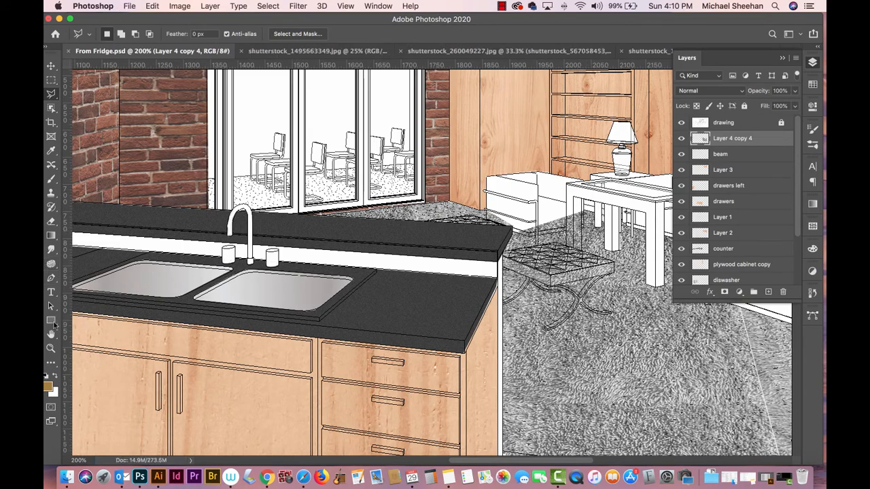
Select the carpet overlapping the armchair's lower side behind the counter corner, delete it, and deselect
left_click(52, 348)
left_click_drag(513, 236, 639, 258)
left_click(53, 95)
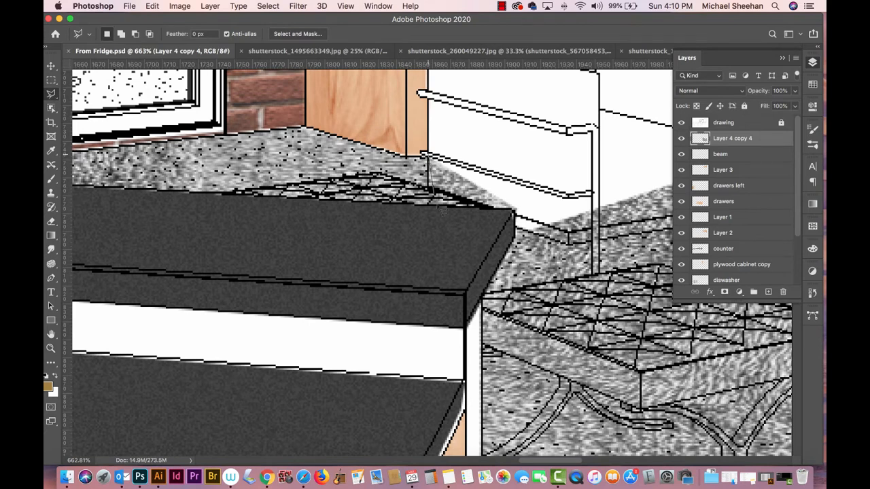
left_click(428, 189)
left_click(518, 211)
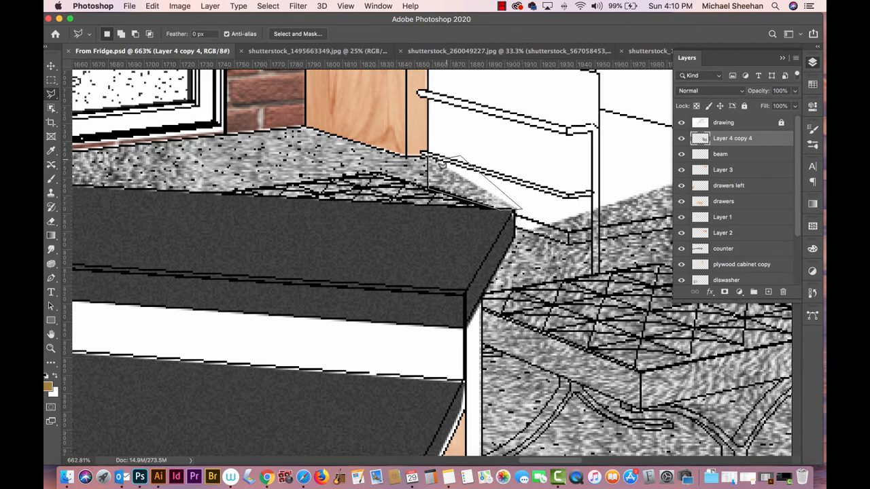
key("Delete")
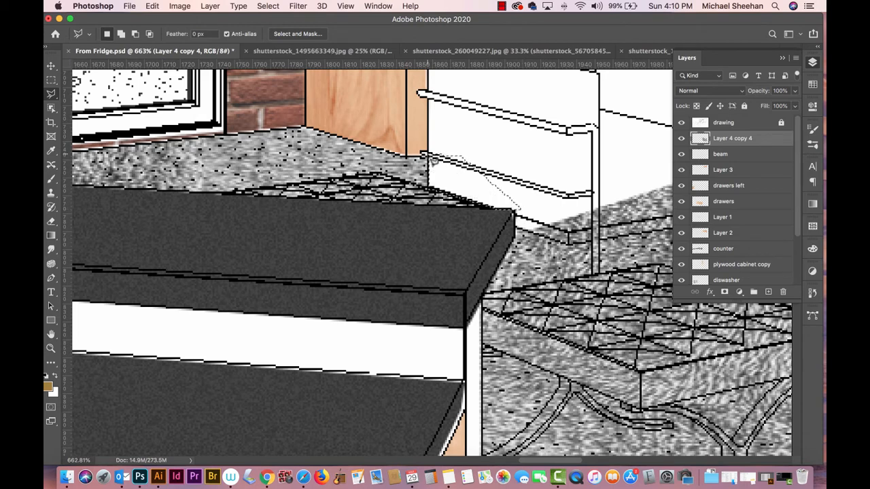
key("super+d")
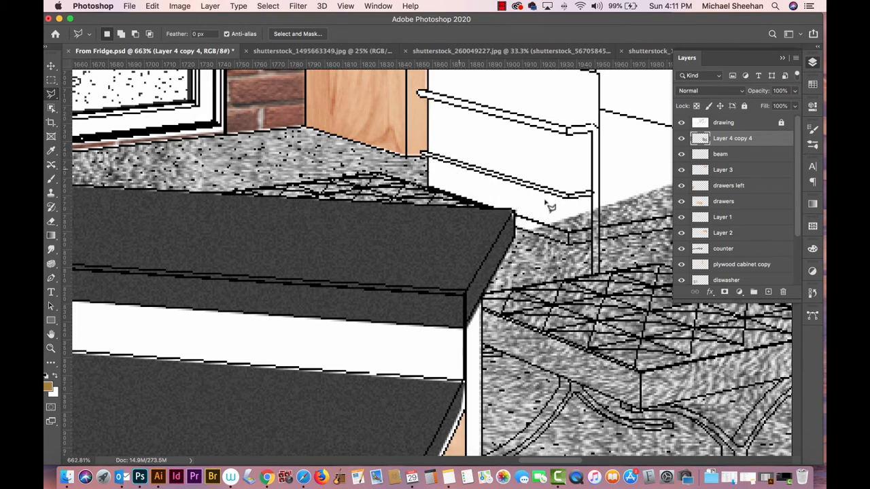
Outline the armchair base, ottoman cushion and nearest table leg with the Polygonal Lasso, delete the carpet covering them, and deselect
left_click(704, 139, "super")
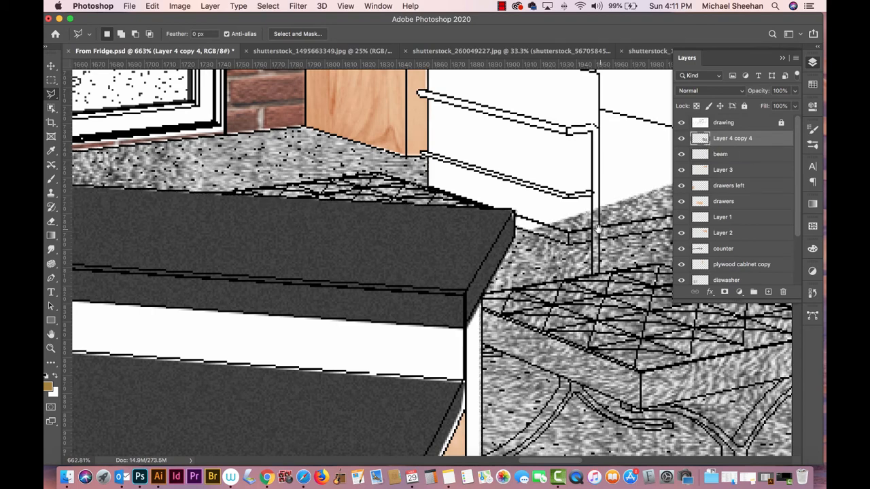
scroll(598, 231, "right", 10)
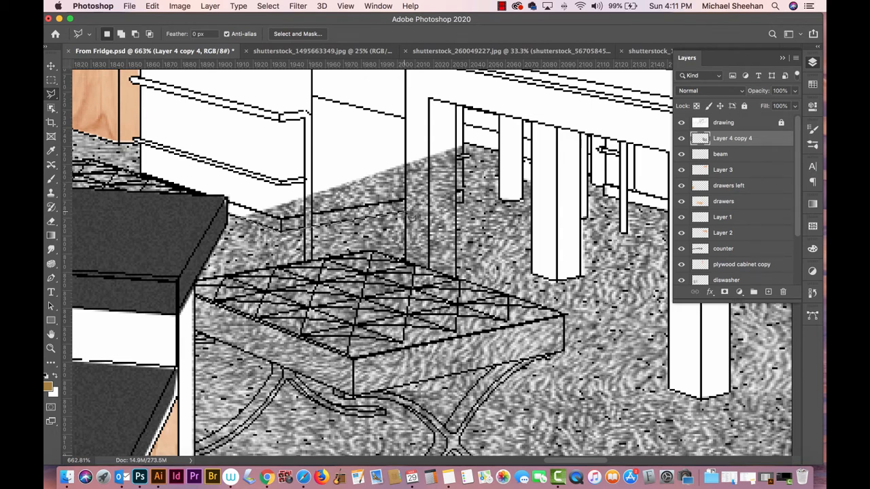
left_click(406, 214)
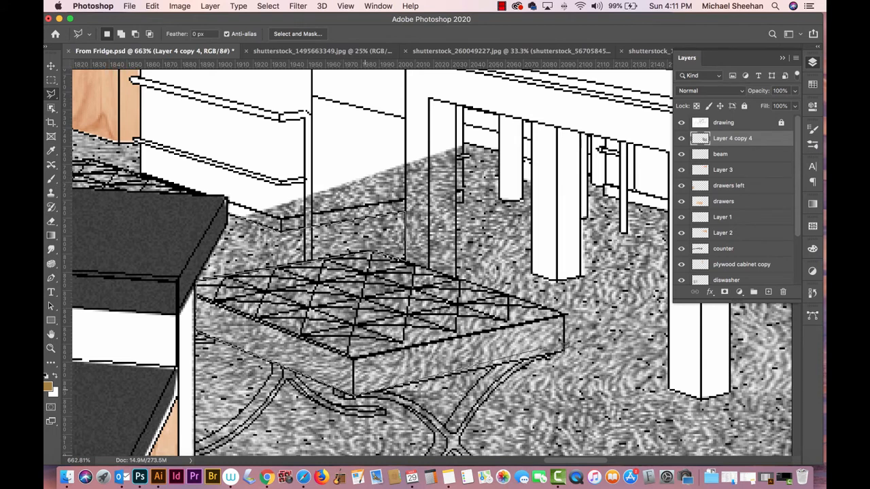
left_click(564, 352)
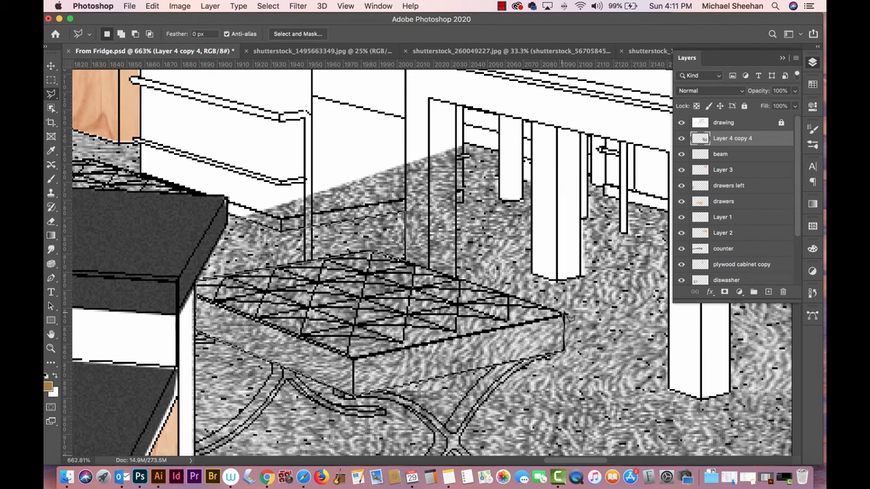
left_click(564, 315)
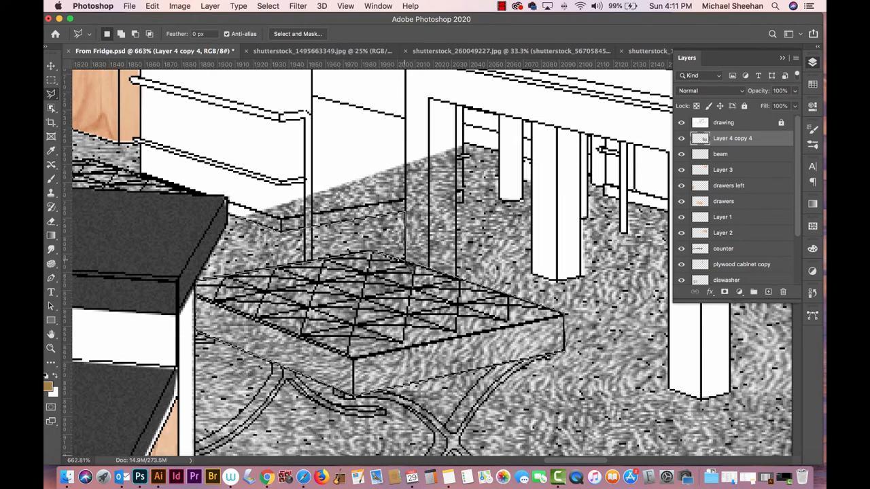
left_click(457, 278)
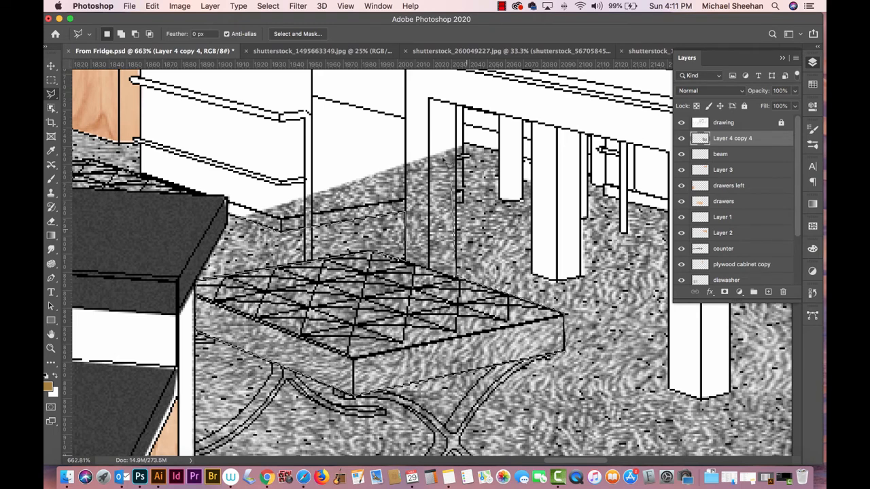
left_click(454, 139)
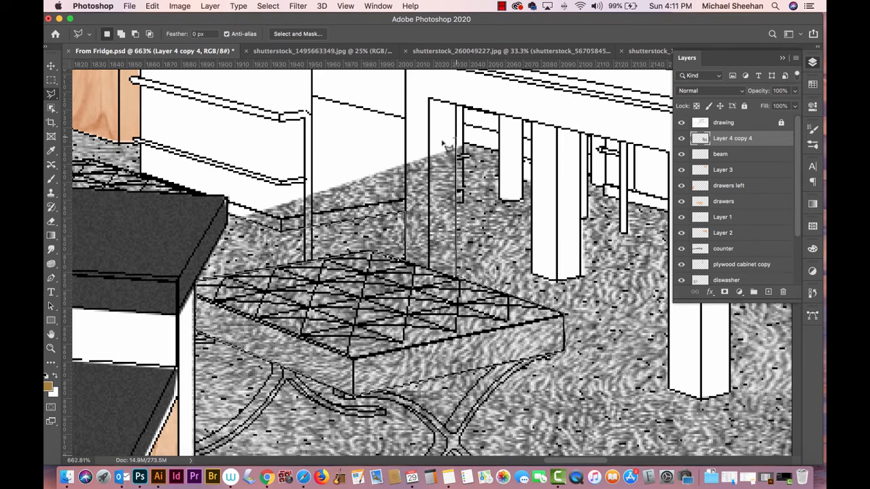
double_click(405, 165)
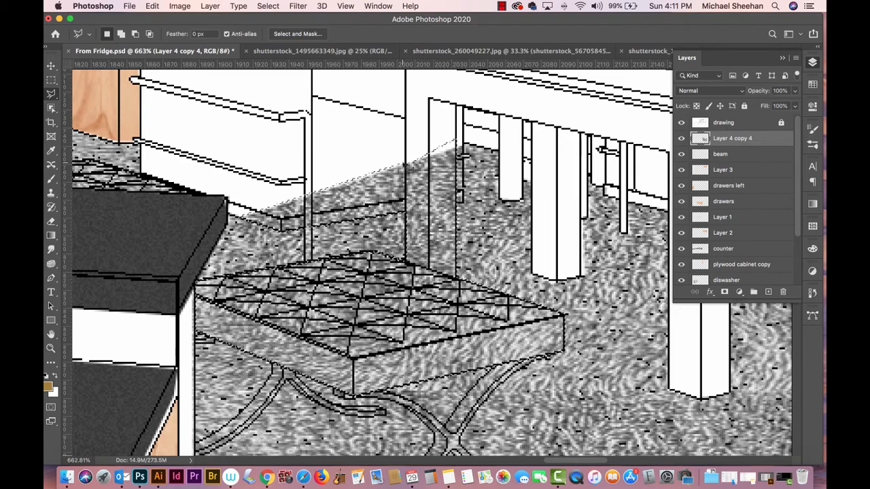
key("Delete")
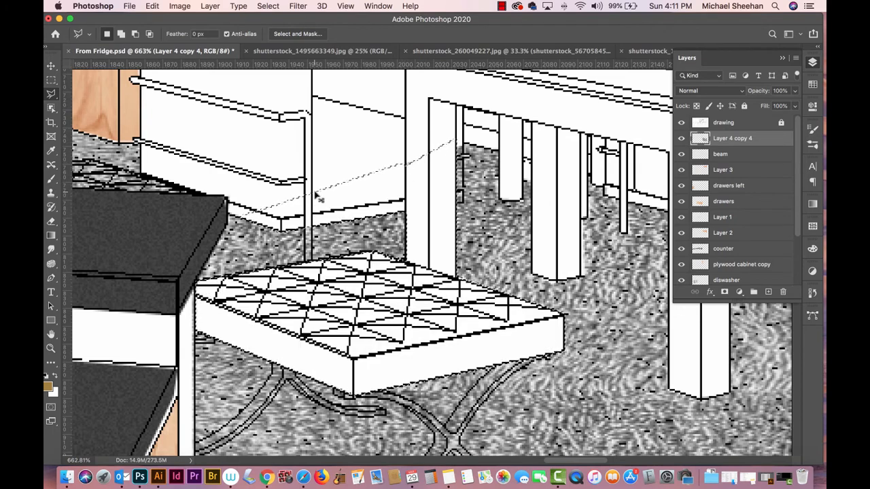
key("super+d")
Delete the leftover carpet sliver beside the nearest table leg and clear the selection
left_click_drag(438, 180, 356, 197)
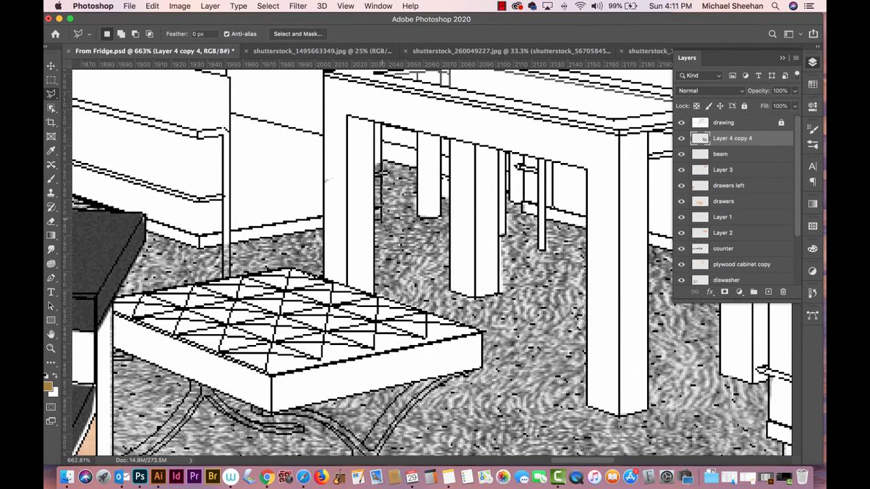
left_click(381, 162)
key("Delete")
key("super+d")
Examine the carpet edges around the sofa and the carpet's front boundary toward the kitchen floor
left_click_drag(488, 181, 149, 140)
left_click_drag(375, 202, 378, 102)
left_click_drag(405, 325, 410, 260)
key("e")
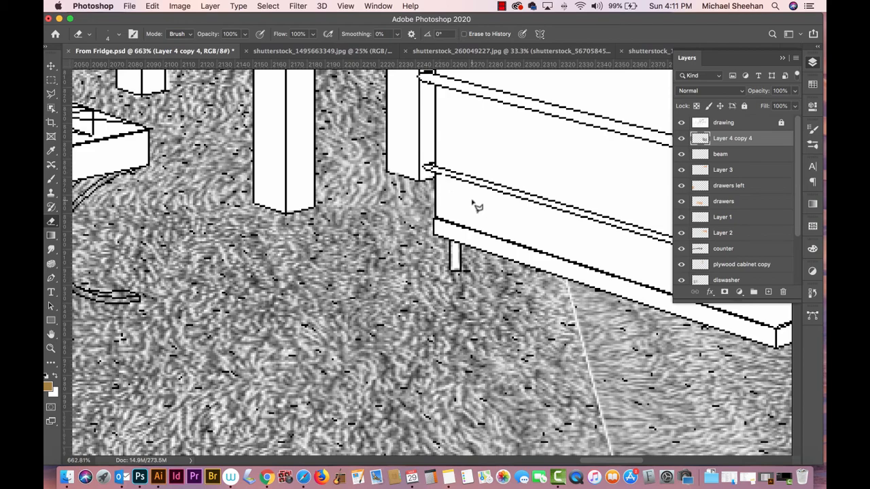
key("super+minus")
key("super+minus")
key("super+minus")
key("super+minus")
key("super+minus")
key("super+minus")
key("super+minus")
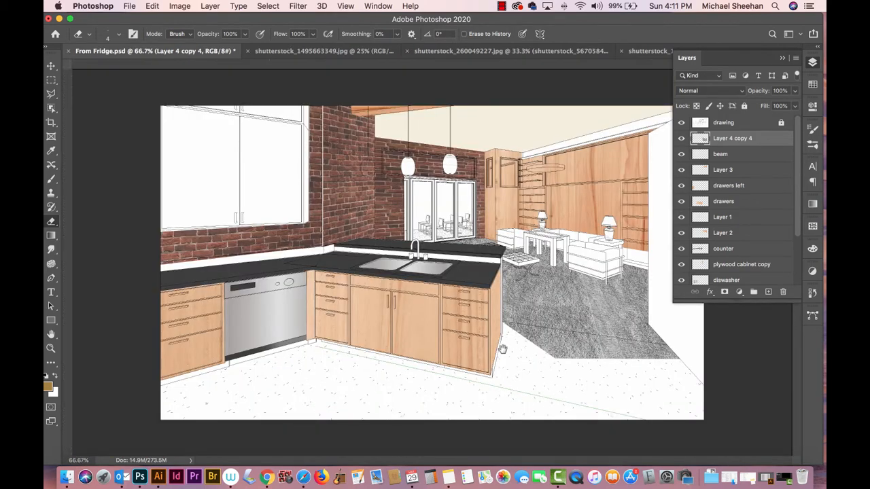
key("super+plus")
key("super+plus")
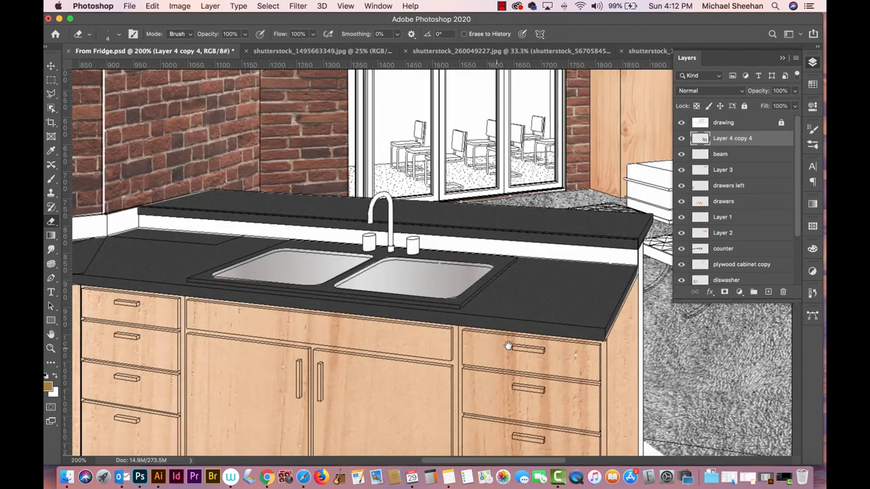
left_click_drag(508, 347, 63, 101)
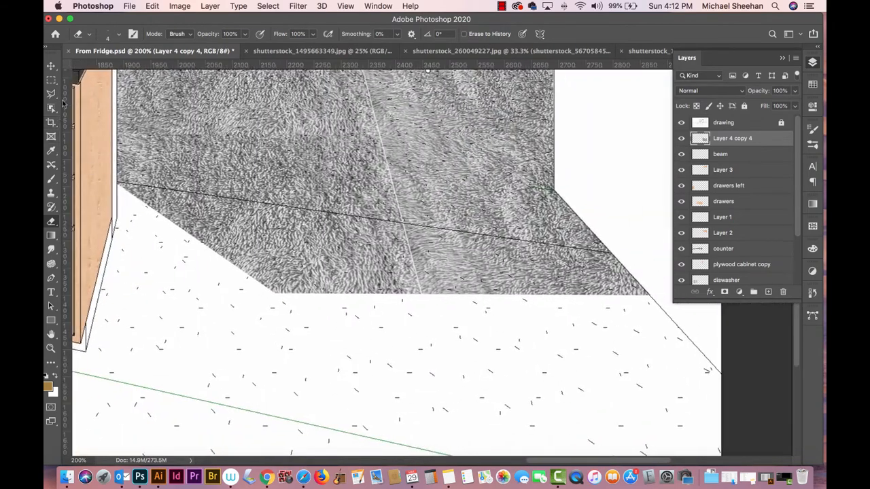
Outline the carpet extending past the kitchen floor boundary line with the Polygonal Lasso, delete it, deselect, and save the file
left_click(51, 93)
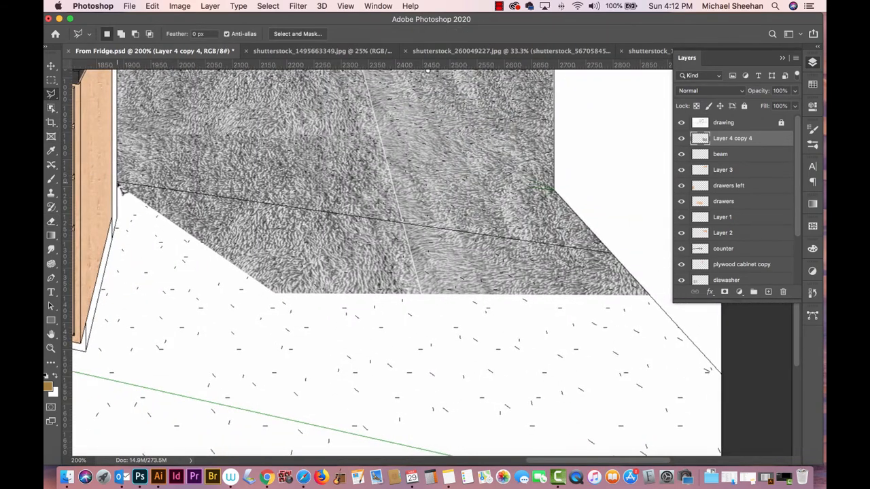
left_click(122, 189)
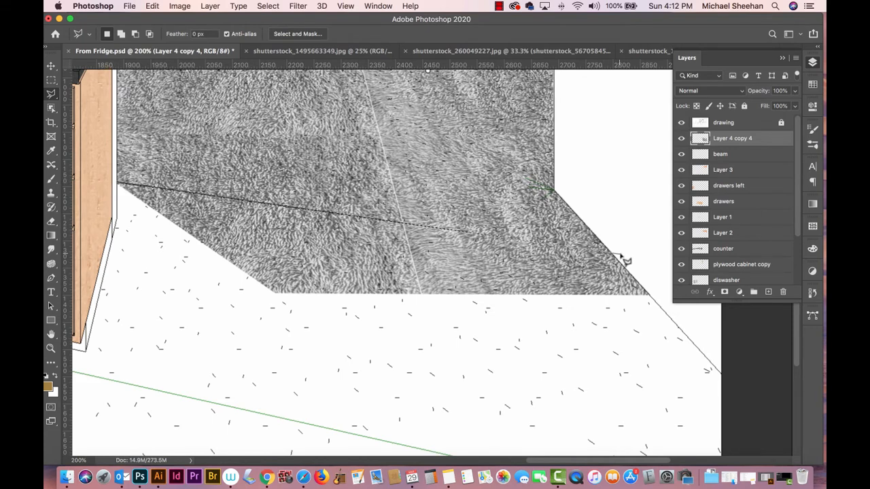
left_click(620, 256)
left_click(699, 325)
left_click(448, 371)
left_click(248, 333)
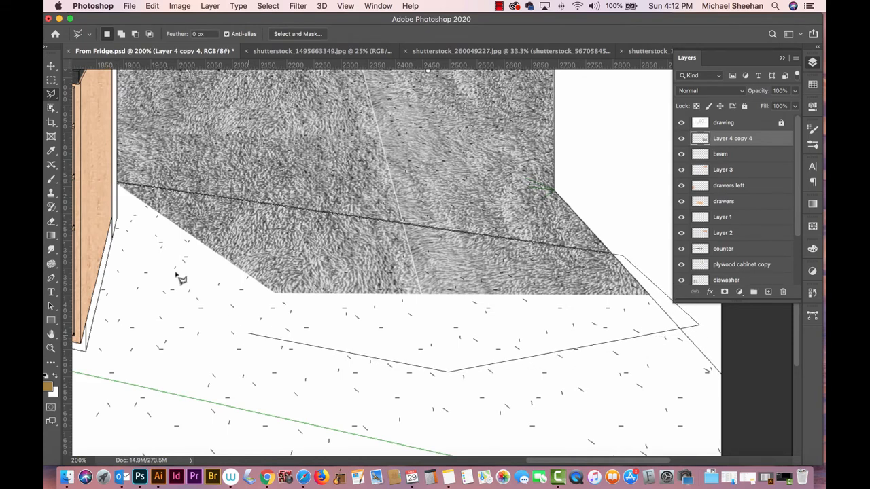
left_click(144, 244)
left_click(122, 190)
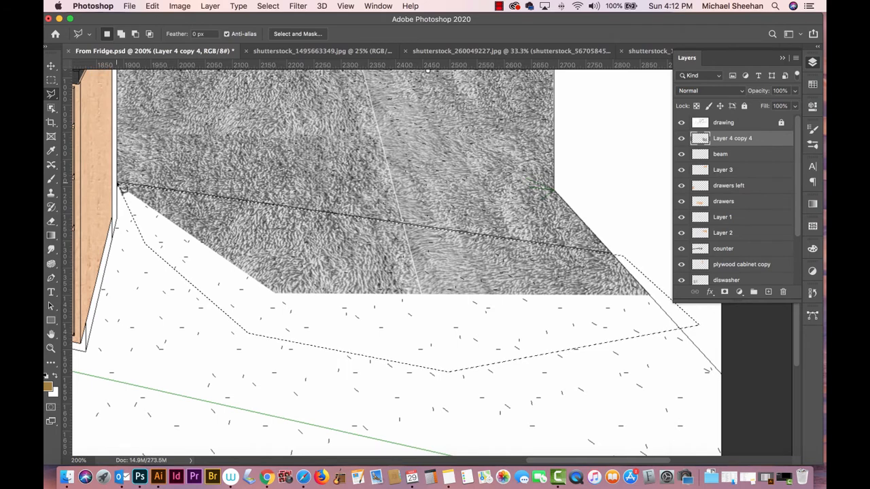
key("Delete")
key("super+d")
key("super+s")
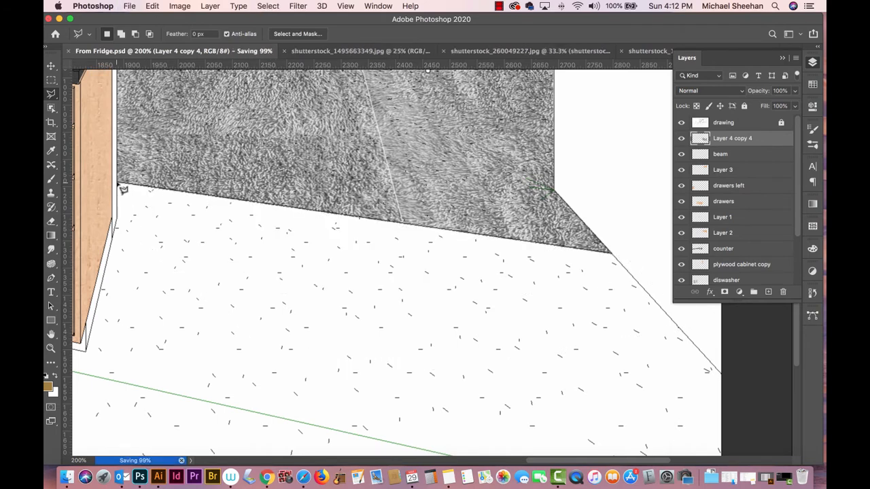
Rename the layer holding the trimmed living room carpet as carpet
key("super+minus")
key("super+minus")
key("super+minus")
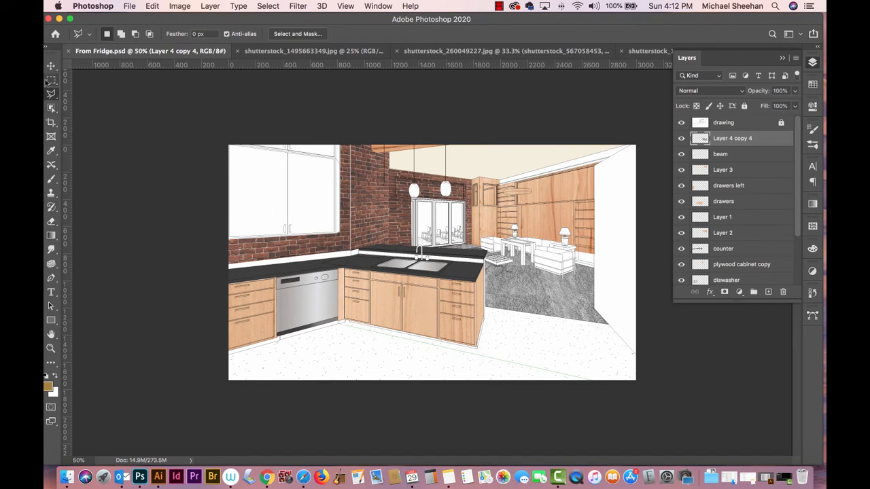
left_click(710, 142, "super")
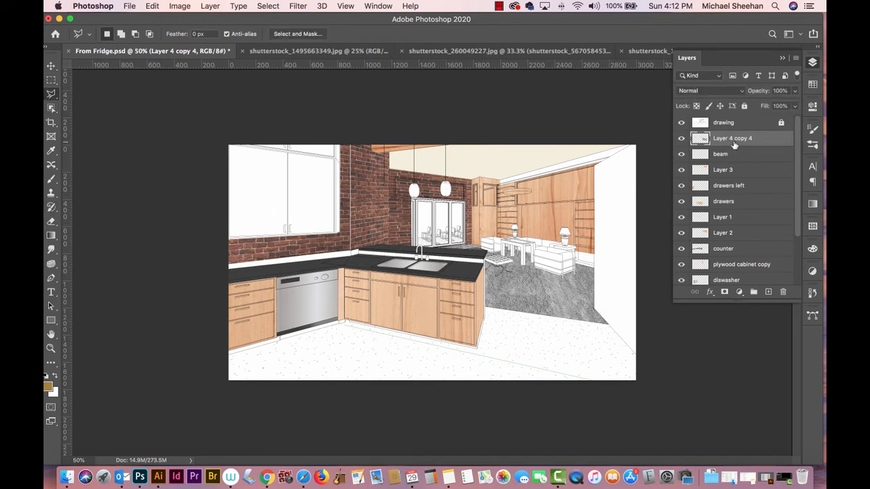
double_click(733, 142)
type("carpet")
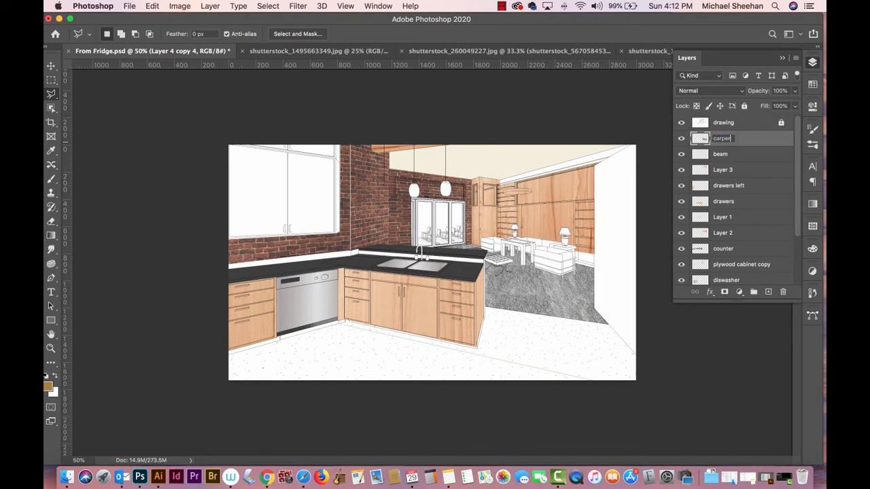
key("Return")
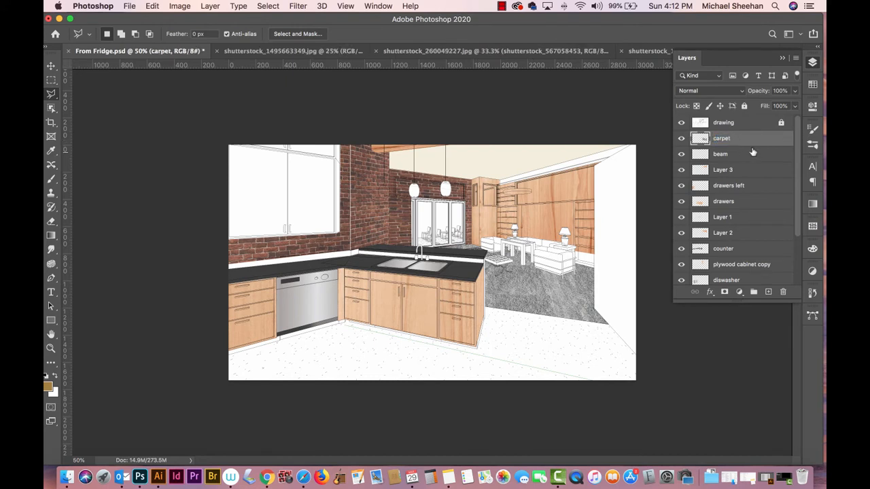
Create a new layer named kitchen floor and place it at the bottom of the layer stack, below brick2
left_click_drag(798, 213, 785, 278)
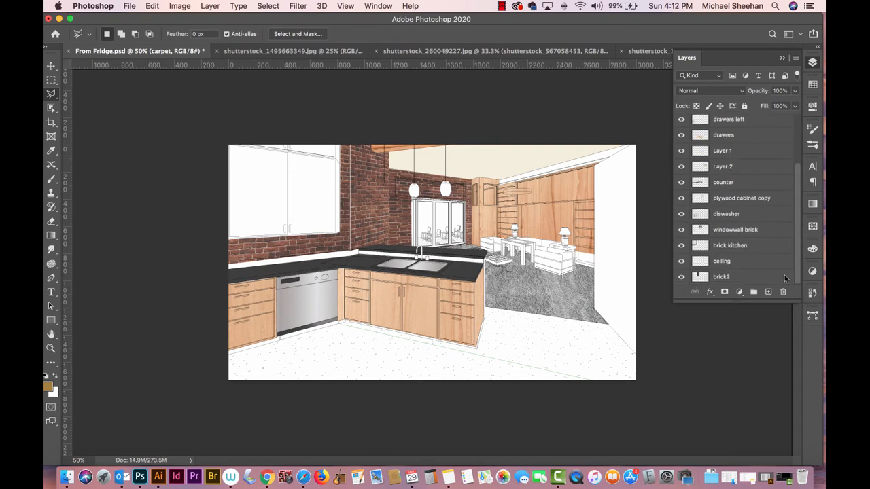
left_click(768, 292)
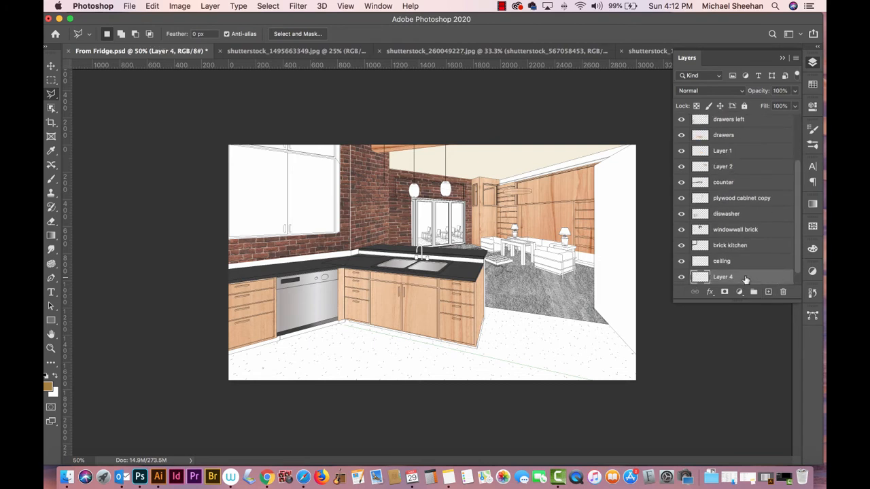
type("kitchen floor")
key("Return")
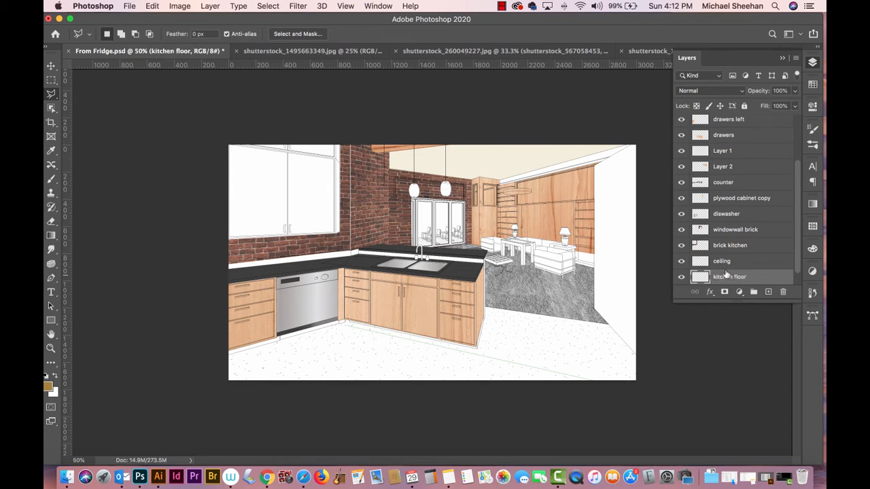
scroll(796, 224, "down", 1)
left_click_drag(778, 263, 771, 283)
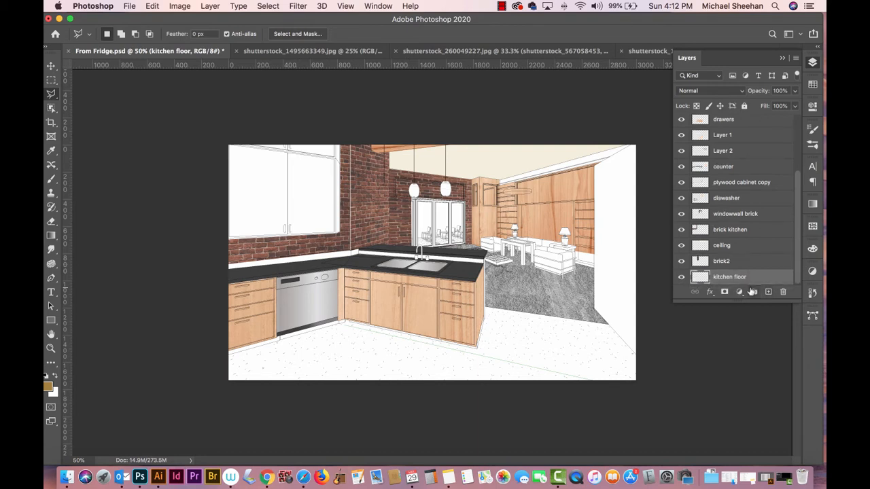
Sample the cream ceiling color and fill the kitchen floor layer with it
left_click(51, 151)
left_click(507, 155)
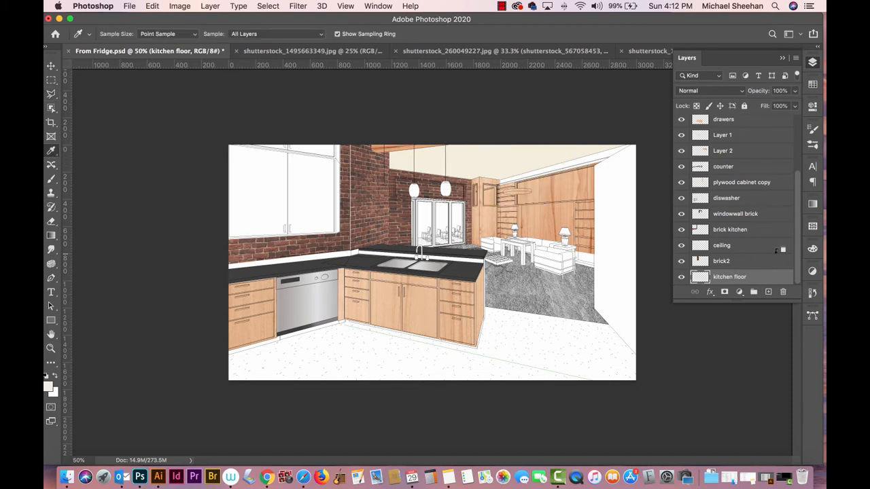
key("alt+BackSpace")
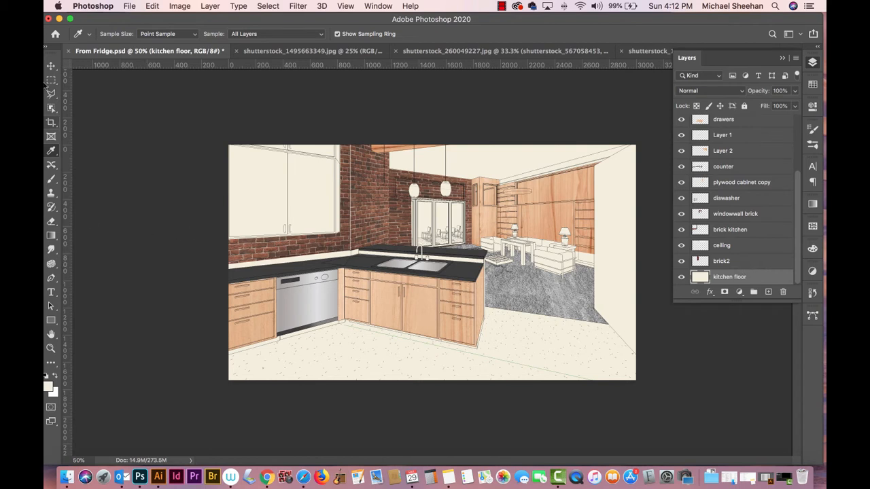
Try clearing the cream fill outside the kitchen floor using a Polygonal Lasso selection, restore the fill, and deselect
key("l")
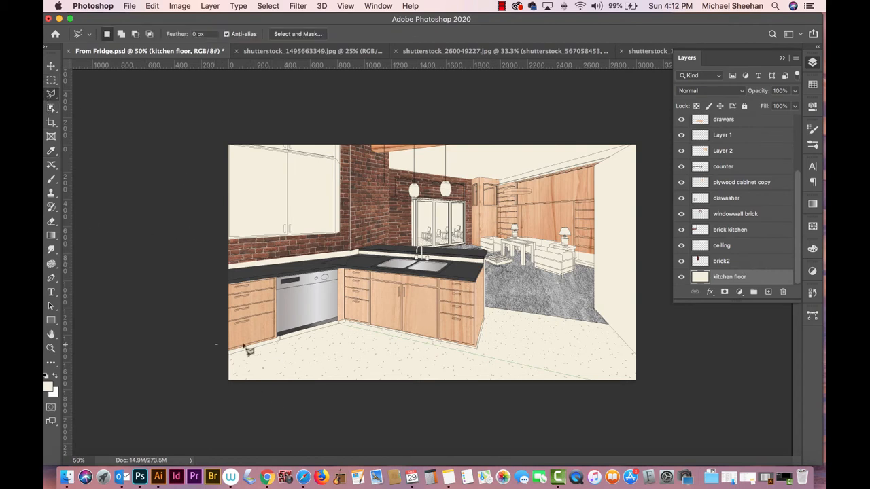
left_click(373, 307)
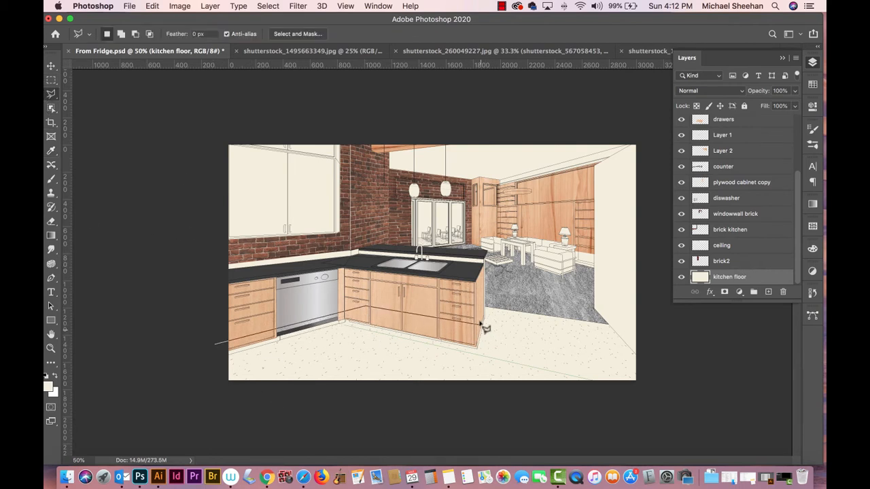
left_click(485, 310)
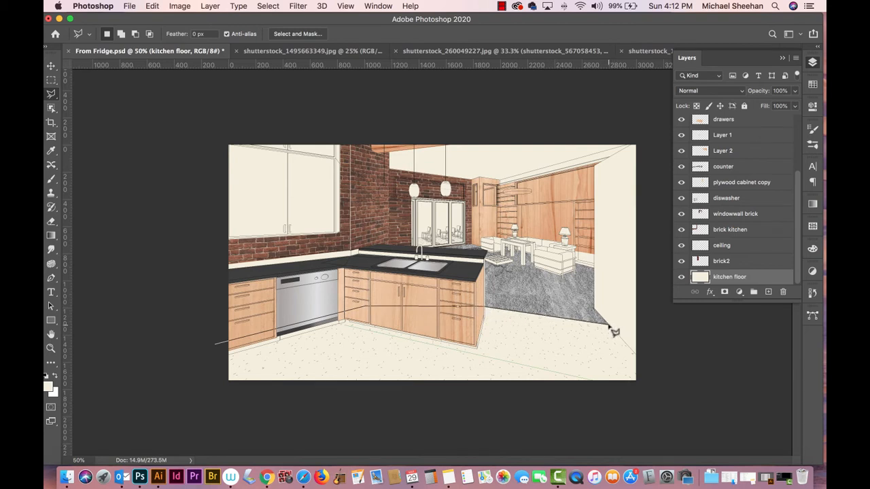
left_click(611, 327)
left_click(642, 362)
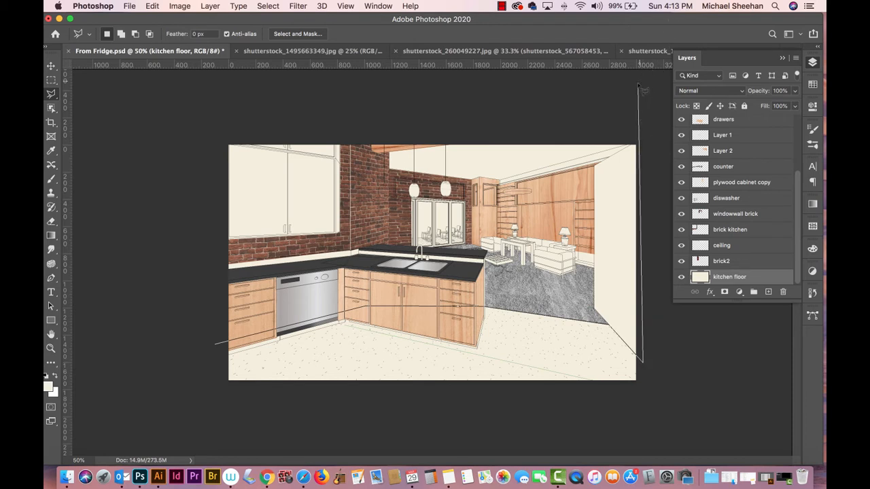
left_click(638, 86)
left_click(200, 116)
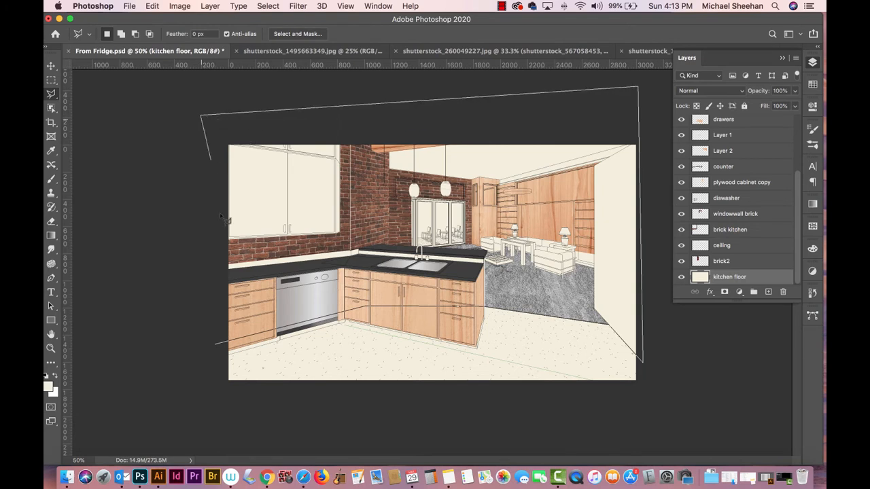
left_click(217, 347)
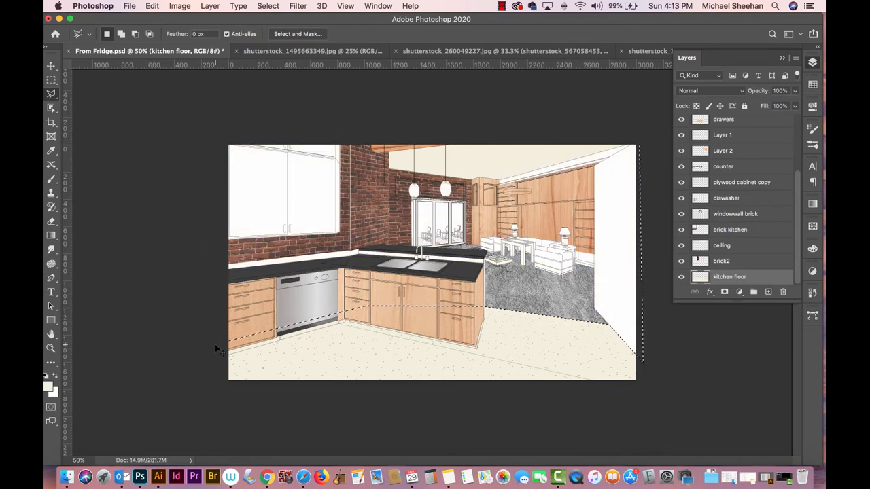
key("alt+BackSpace")
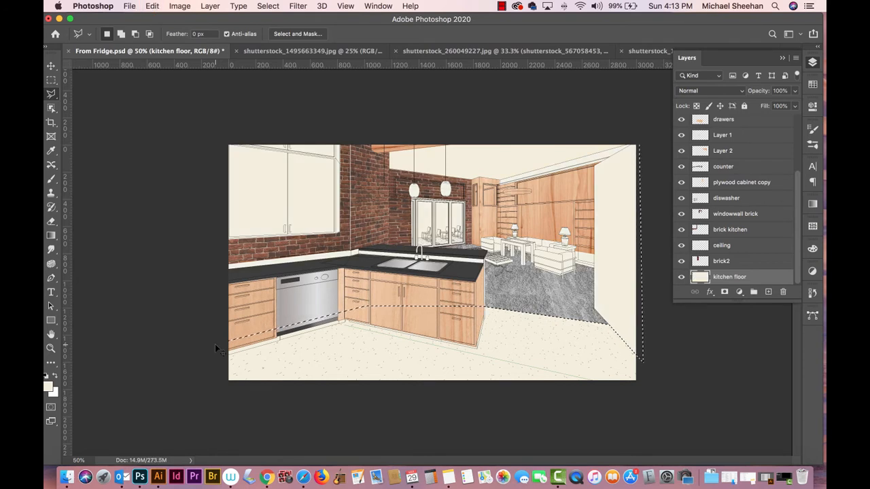
key("super+d")
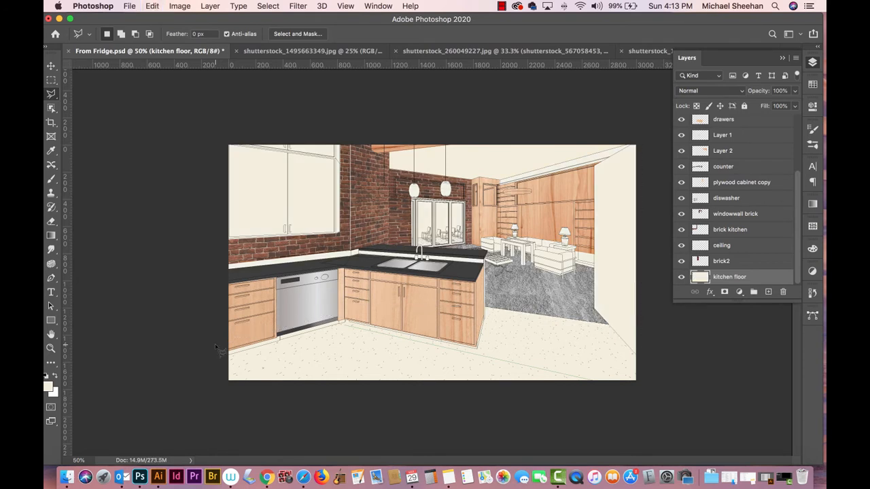
Compare the drawing with the kitchen floor layer hidden and shown, leaving the layer visible
left_click(679, 277)
left_click(679, 277)
left_click(679, 278)
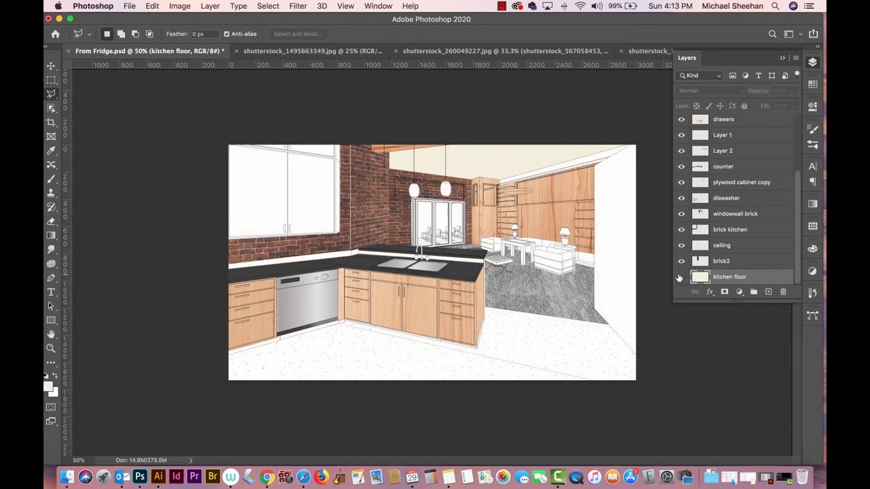
left_click(679, 277)
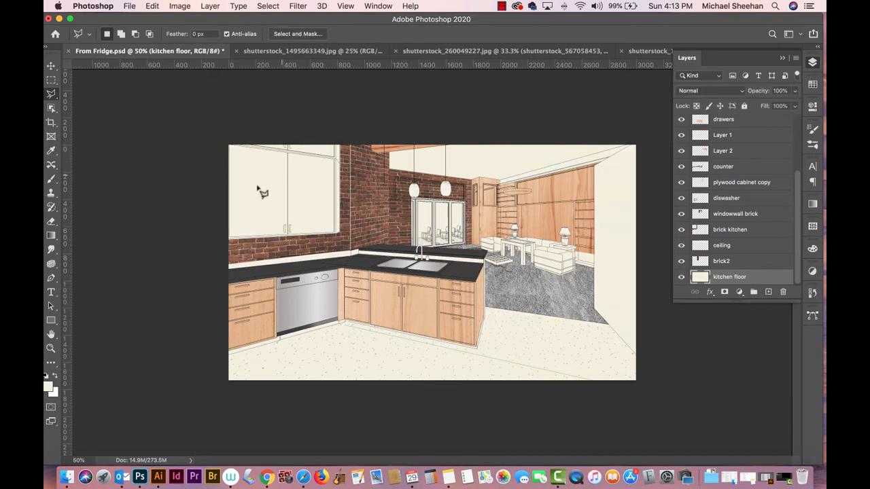
Look through the open brick, city skyline and carpet images, collapsing the Layers panel to uncover the whole row of documents
left_click(309, 51)
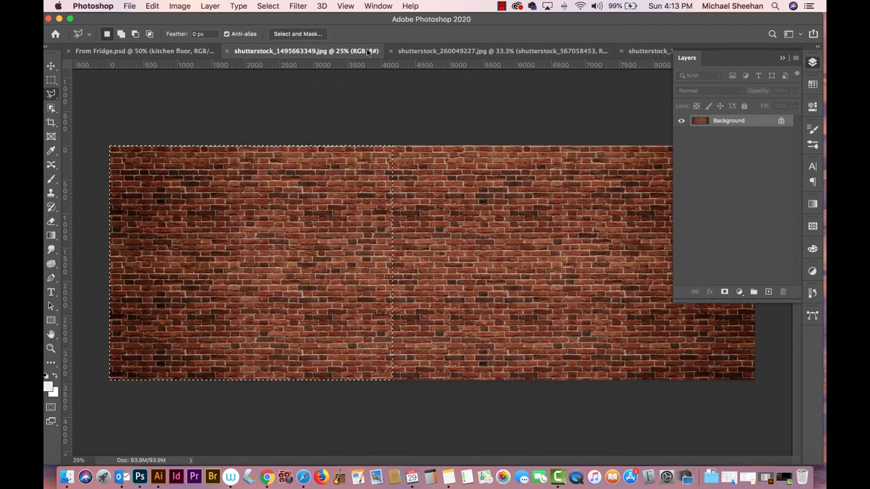
left_click(408, 53)
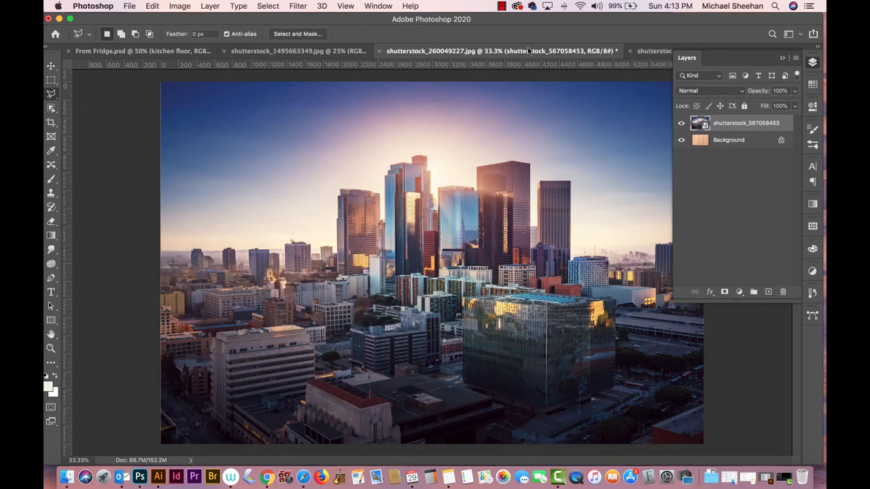
left_click(645, 51)
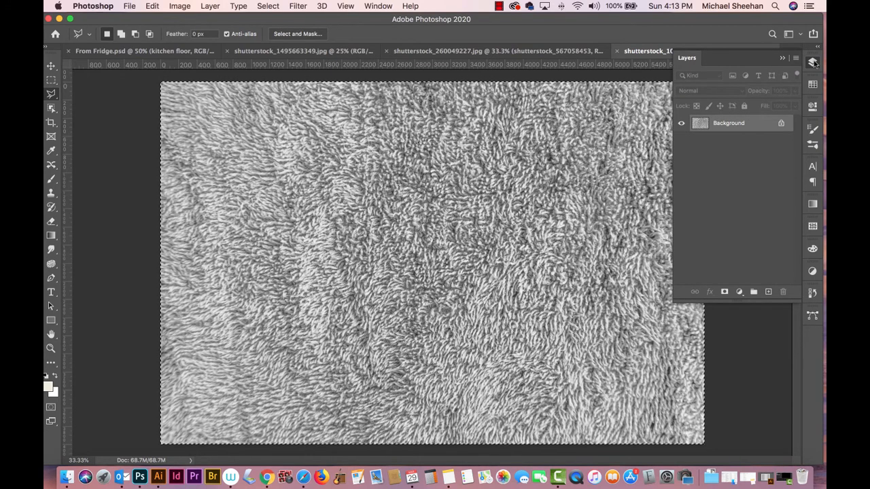
left_click(784, 58)
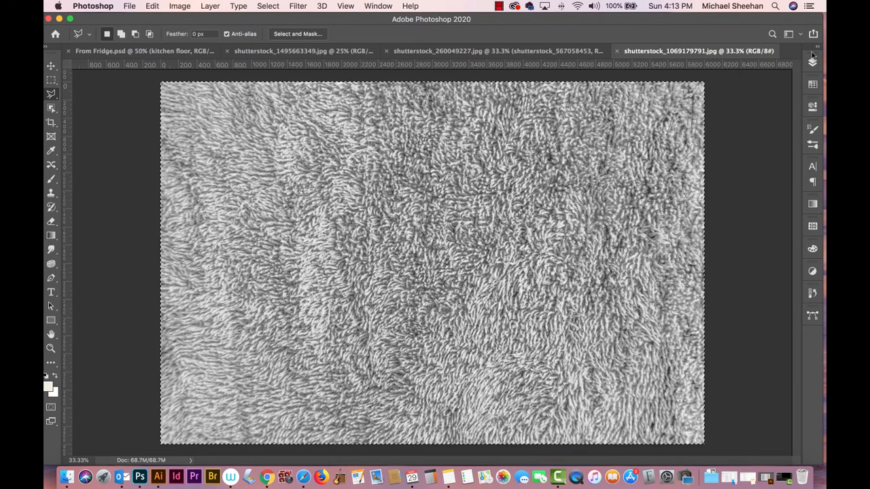
left_click(812, 62)
left_click(812, 62)
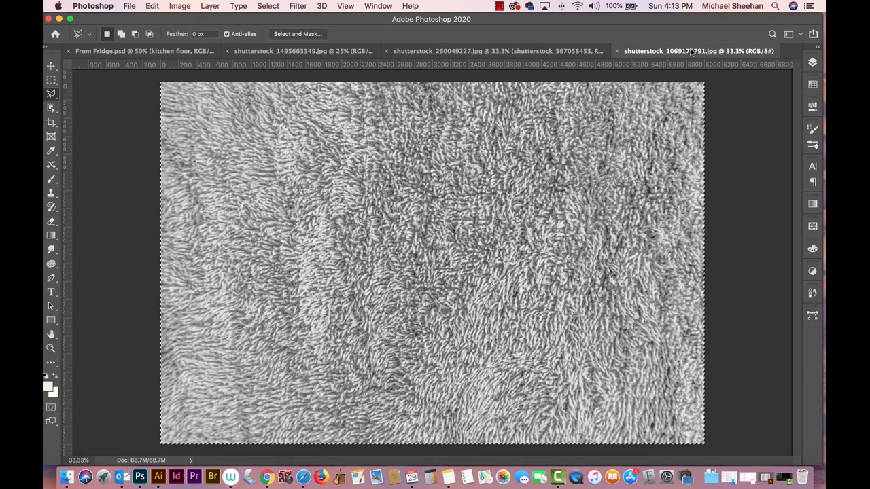
left_click(378, 6)
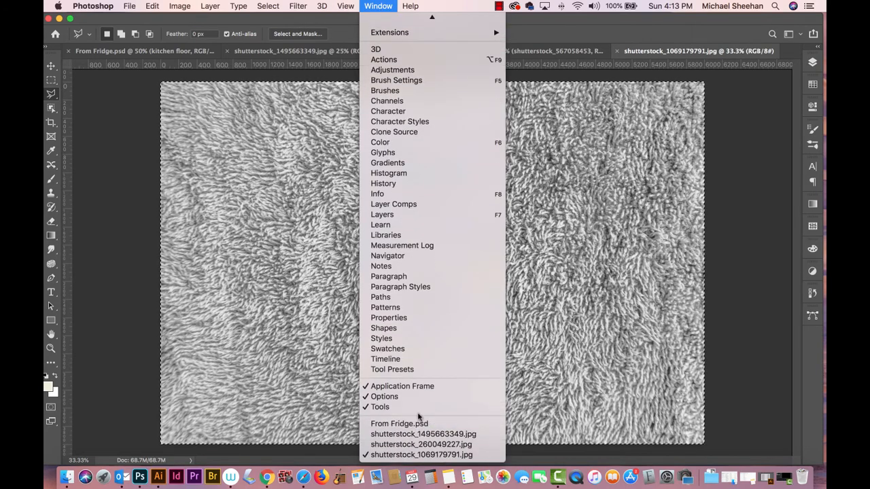
left_click(423, 435)
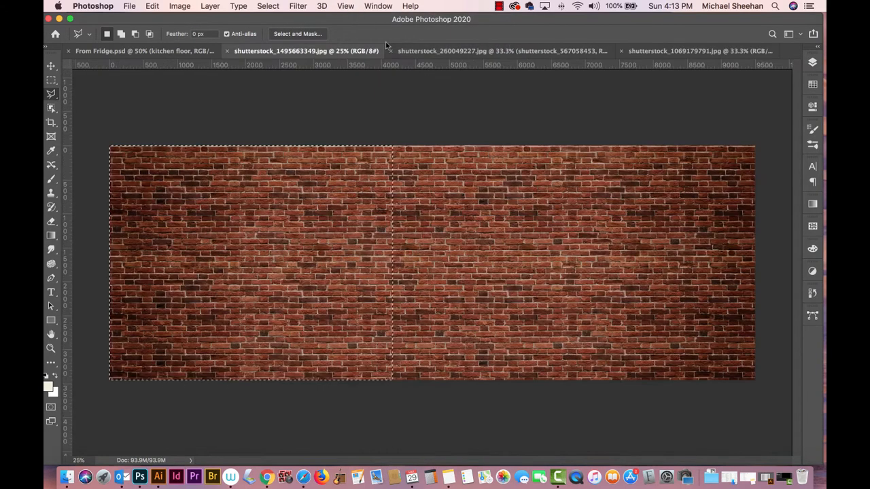
left_click(378, 6)
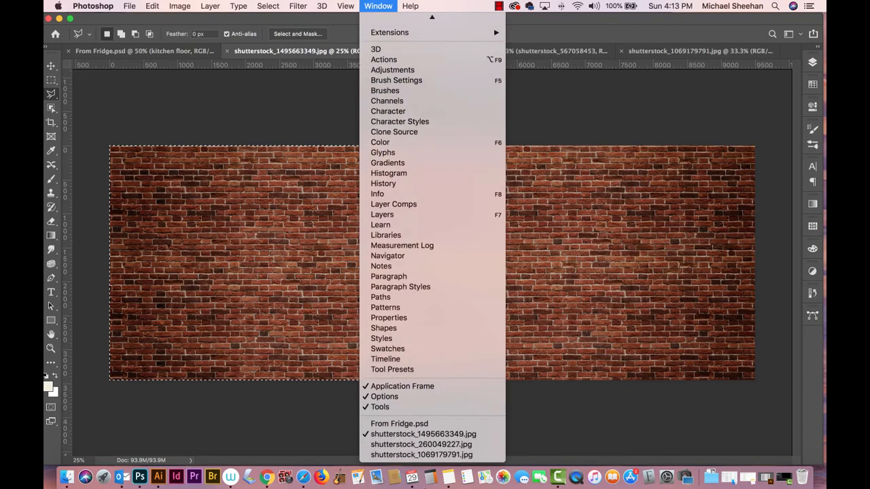
left_click(421, 444)
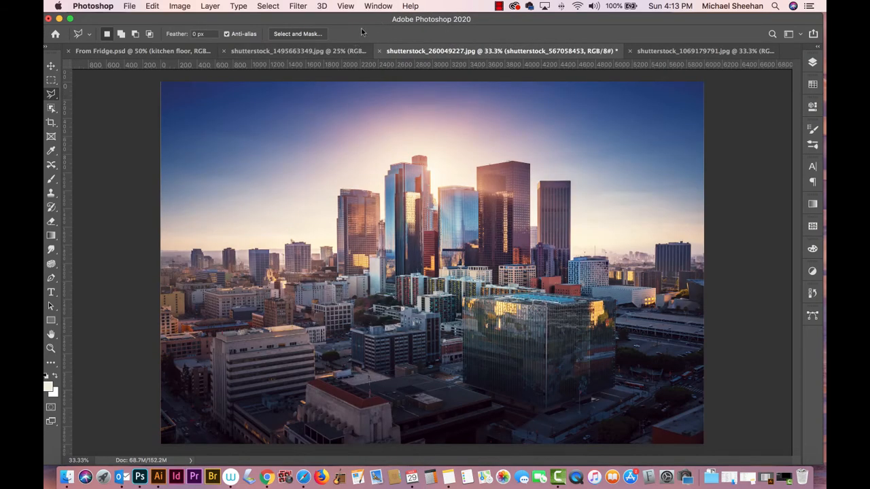
Try to open the wood image shutterstock_260049227.jpg from the reference folder, and check the layers in its document
left_click_drag(360, 19, 354, 112)
left_click(224, 31)
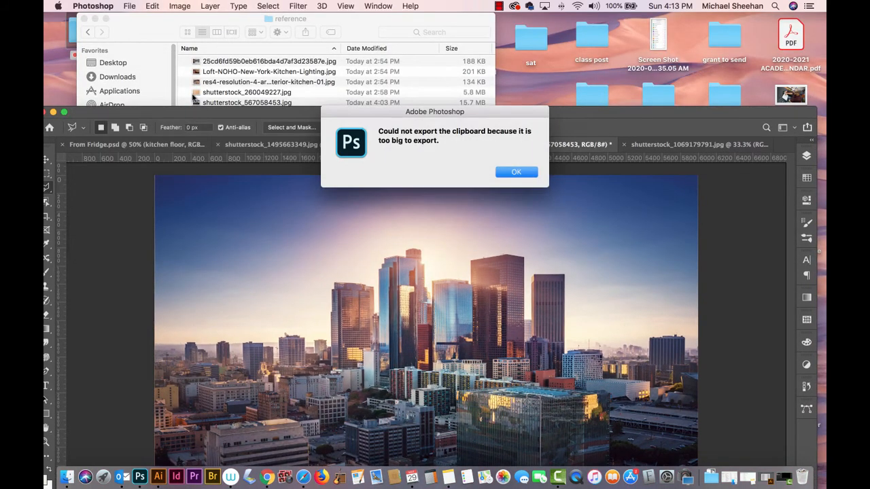
left_click(511, 172)
left_click(194, 93)
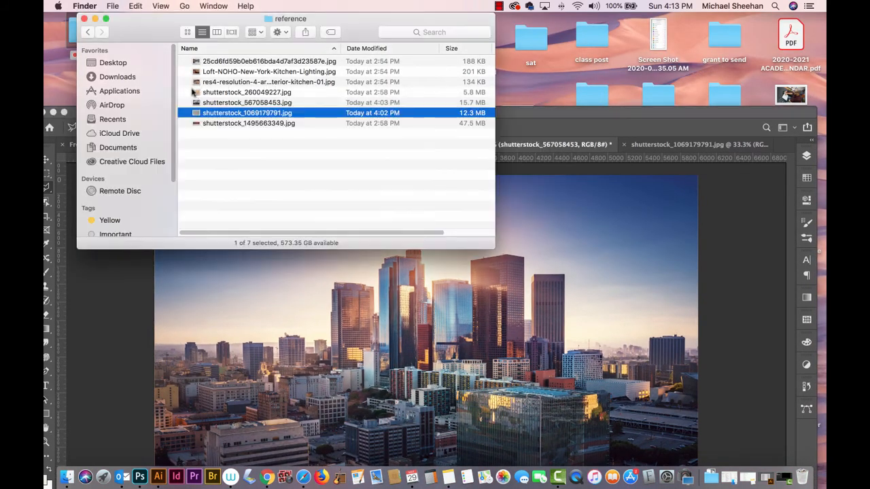
left_click(196, 95)
double_click(196, 95)
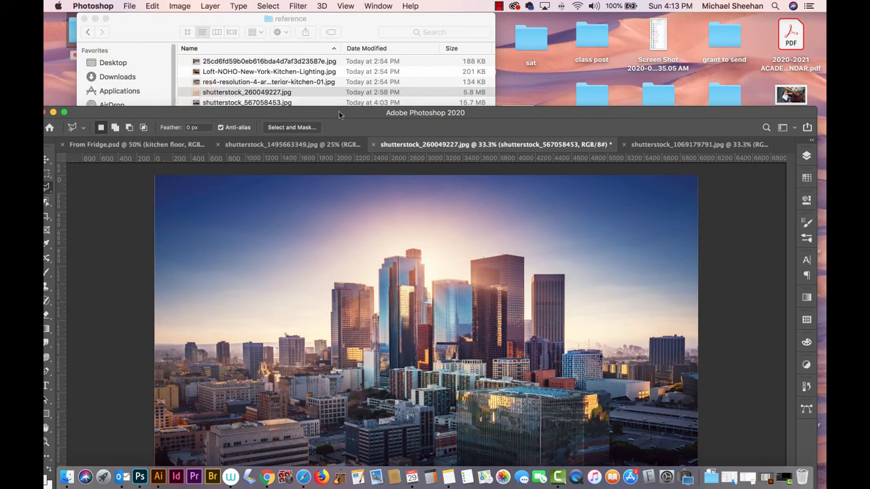
left_click_drag(339, 114, 334, 20)
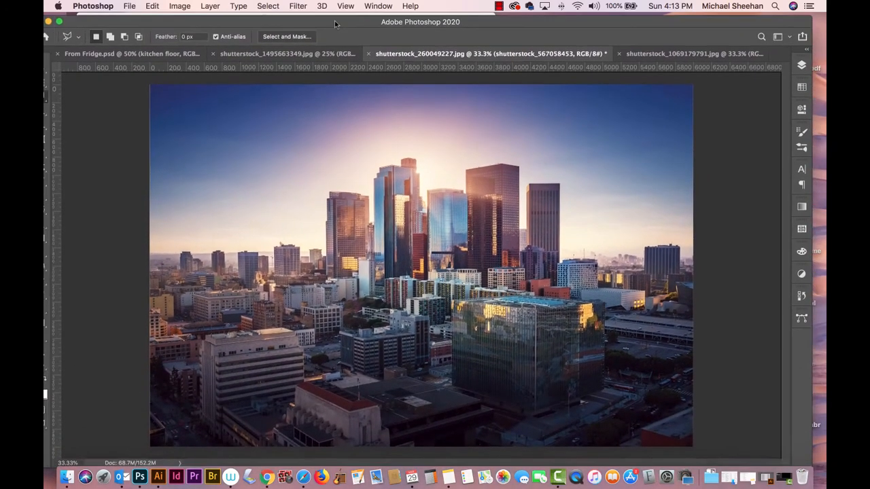
left_click(808, 51)
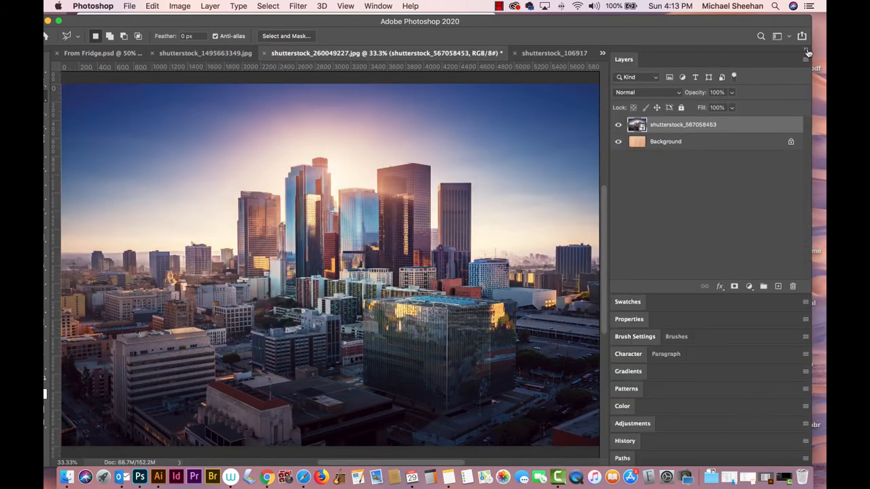
left_click(808, 51)
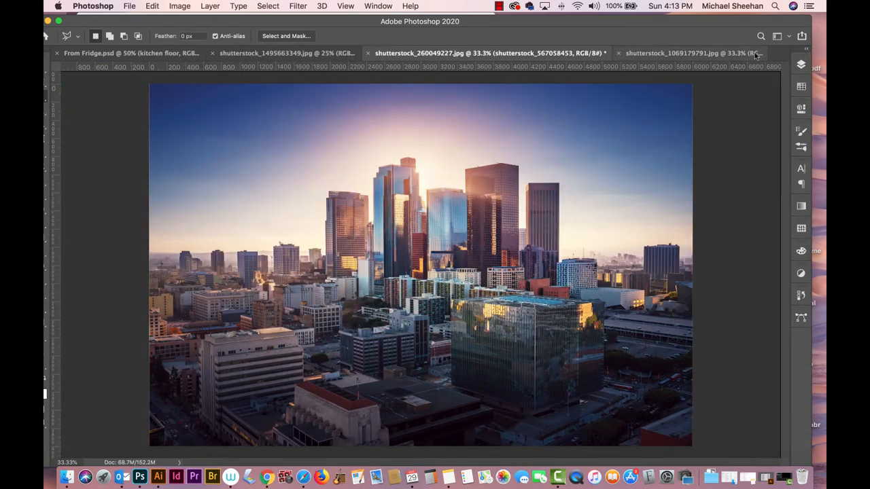
Close the carpet, city skyline and brick images, discarding the changes to the skyline document
left_click(628, 55)
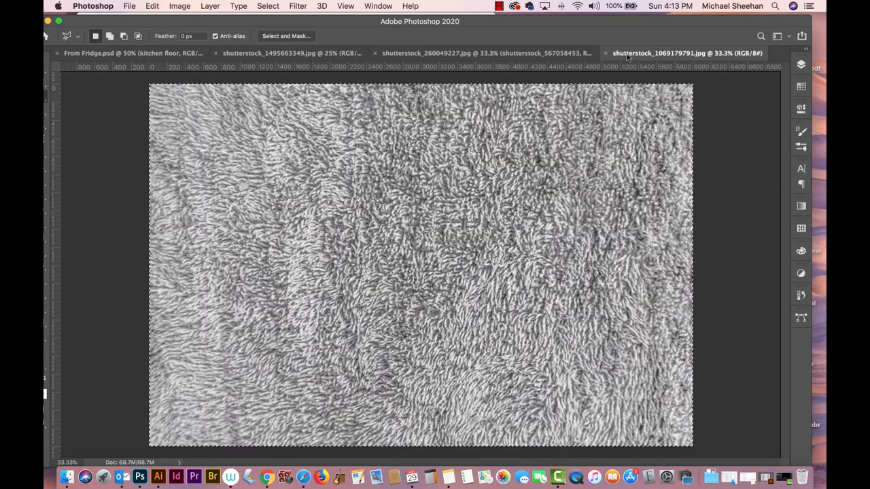
left_click(605, 53)
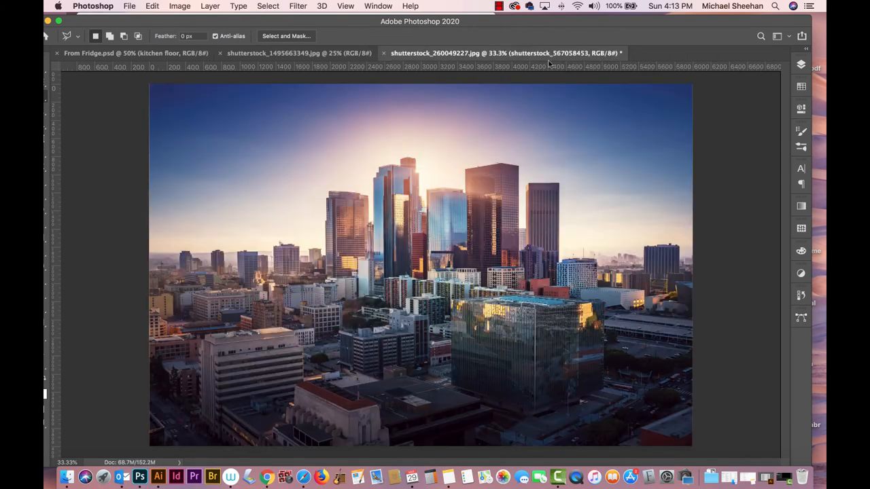
left_click(384, 53)
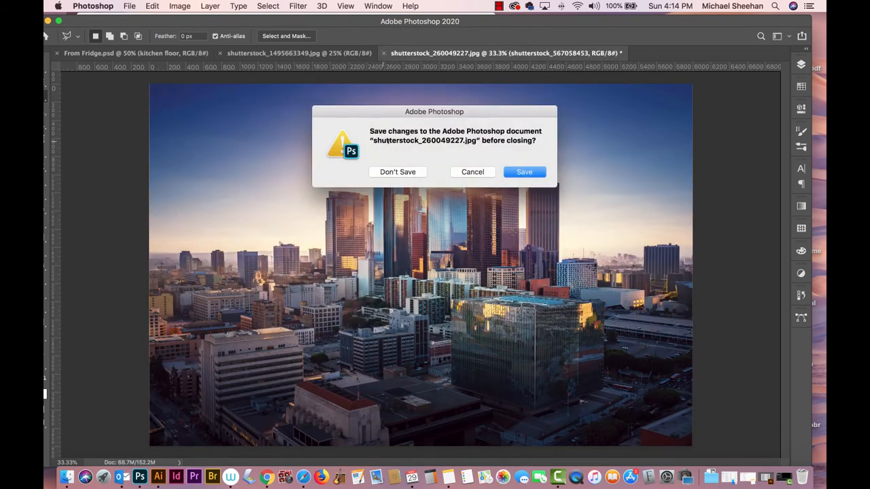
left_click(401, 172)
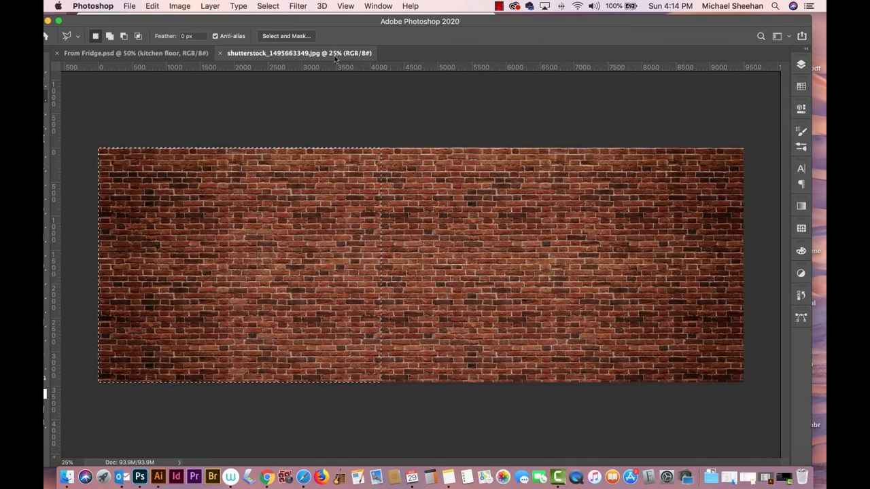
left_click(220, 53)
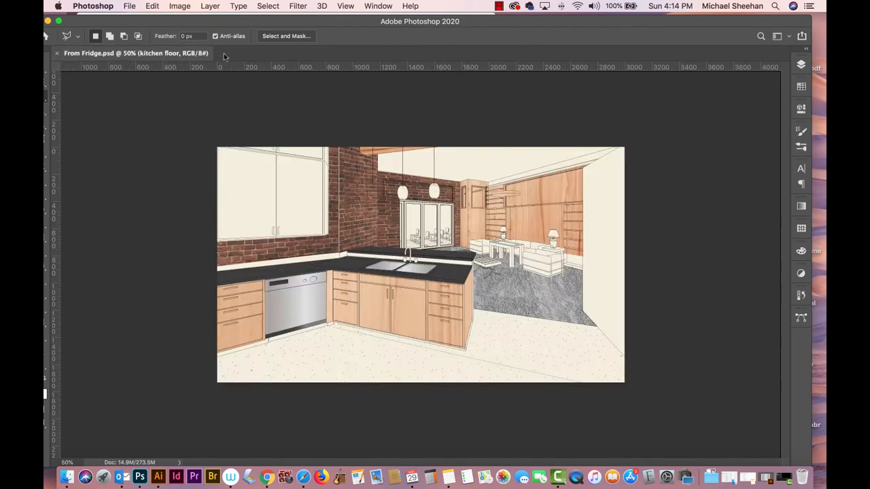
Open the wood texture shutterstock_260049227.jpg from the reference folder and bring the Photoshop window back into full view
double_click(312, 26)
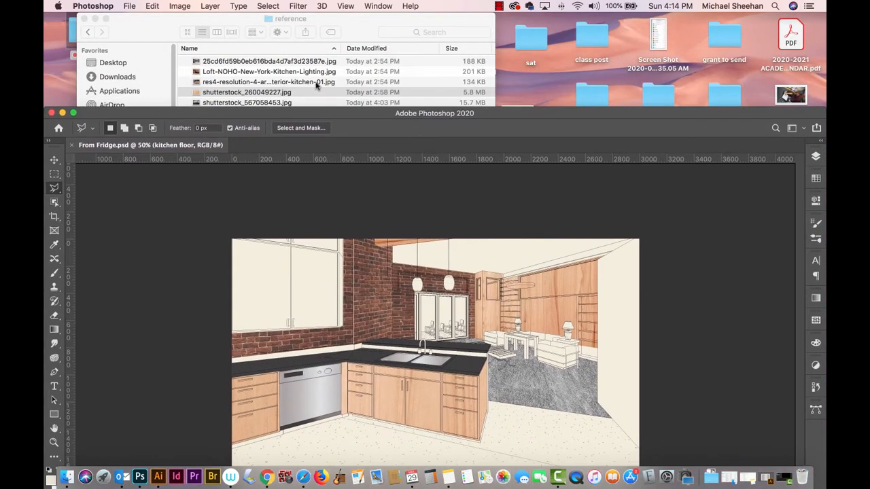
left_click(323, 21)
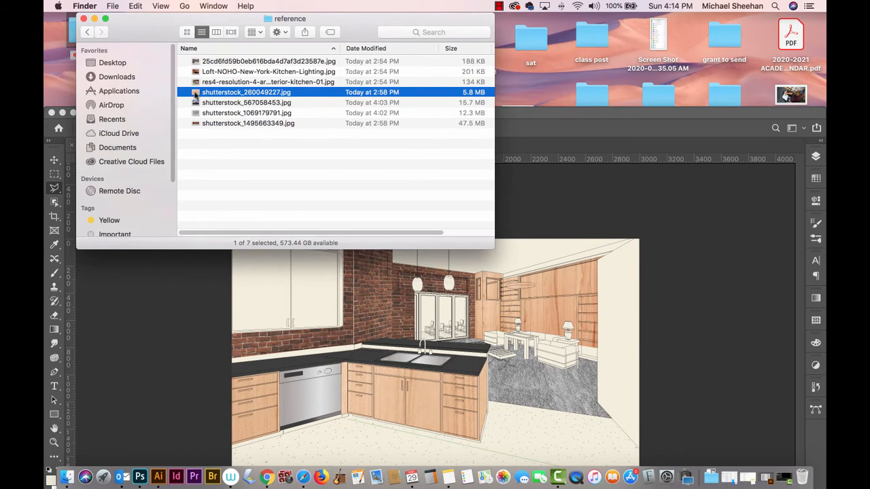
double_click(196, 94)
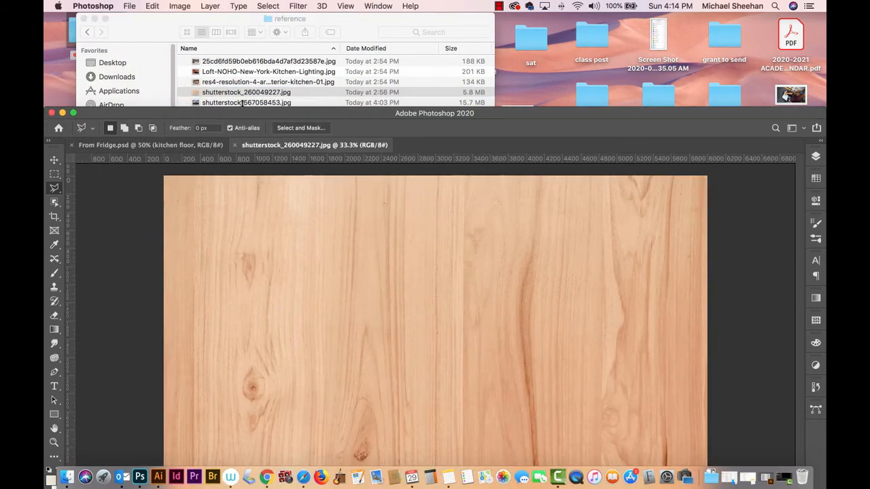
left_click_drag(351, 111, 353, 17)
Copy the entire wood texture and paste it into From Fridge.psd as a new layer
key("a")
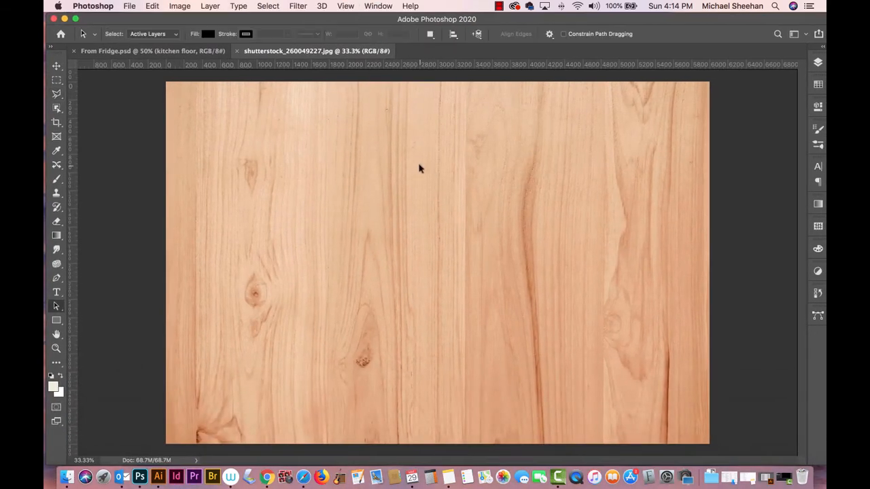
key("super+a")
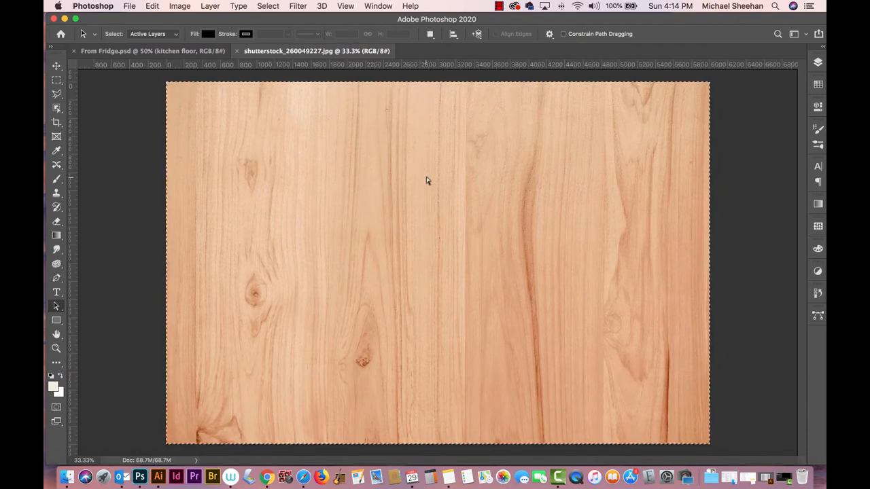
key("super+c")
left_click(203, 51)
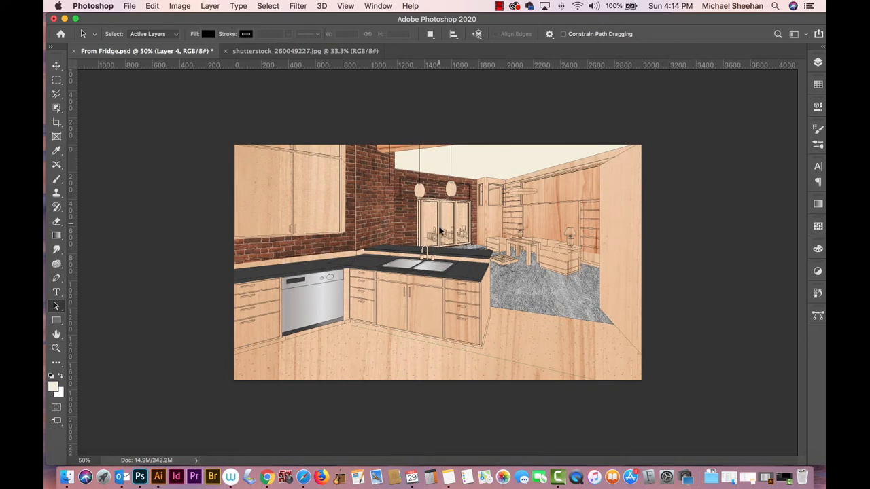
Trim the pasted wood to the upper wall cabinets with an inverted Polygonal Lasso selection, deselect, and save the drawing
left_click(56, 81)
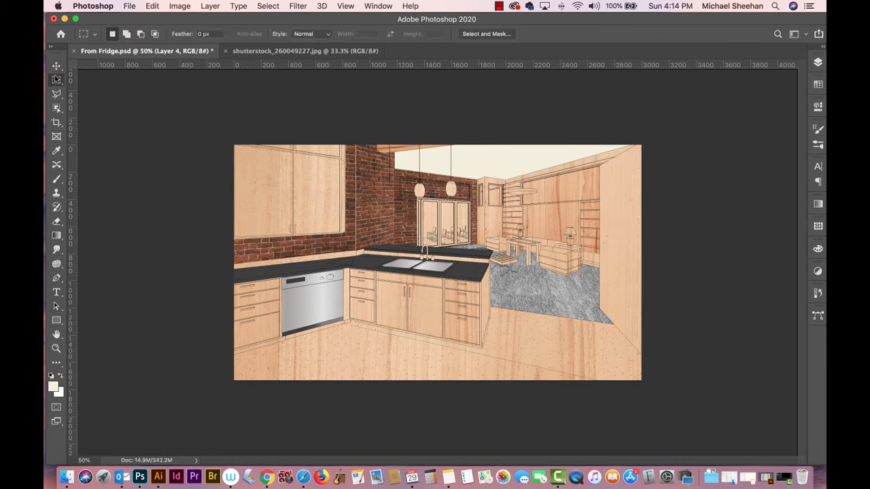
left_click(56, 93)
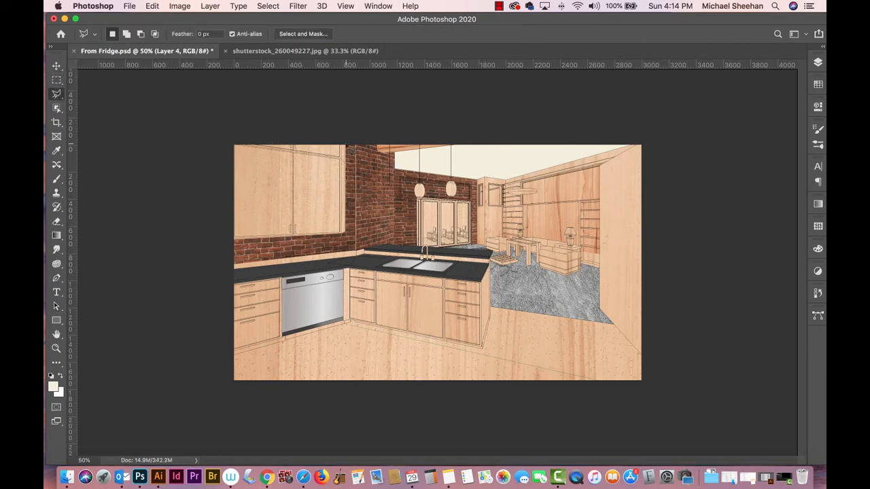
key("super+plus")
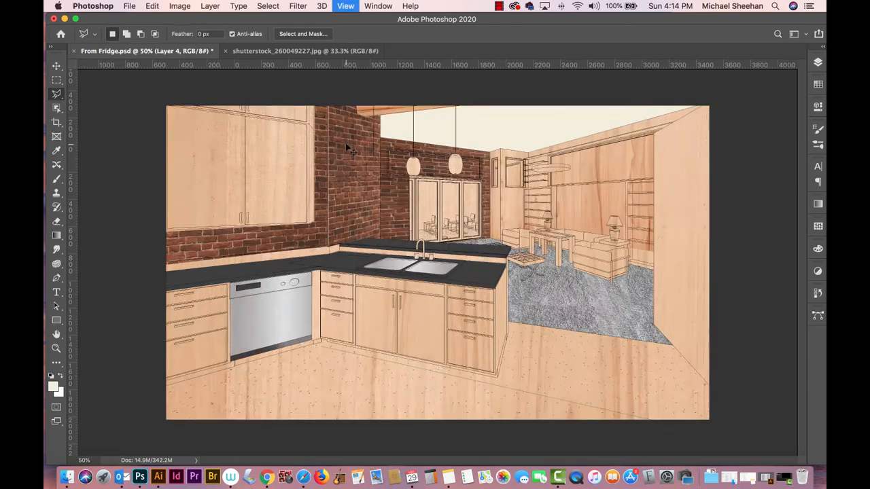
key("super+plus")
mouse_move(346, 156)
left_mouse_down()
mouse_move(492, 326)
mouse_move(528, 321)
left_mouse_up()
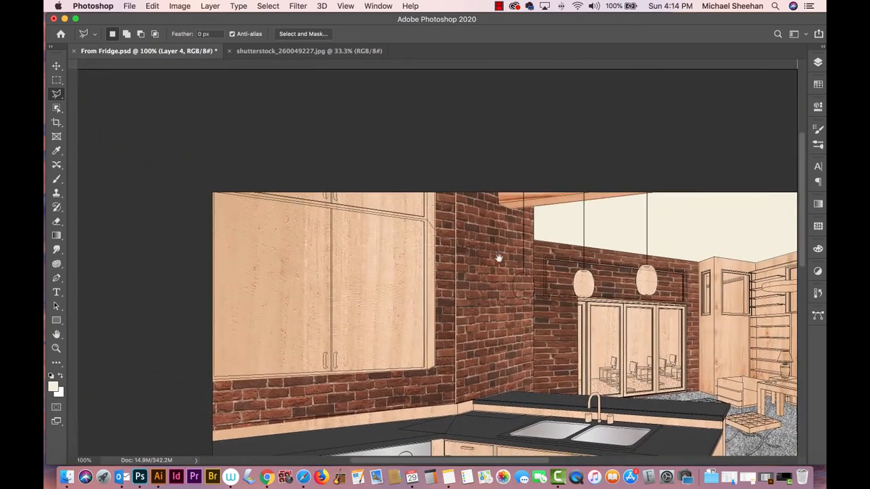
left_click(436, 194)
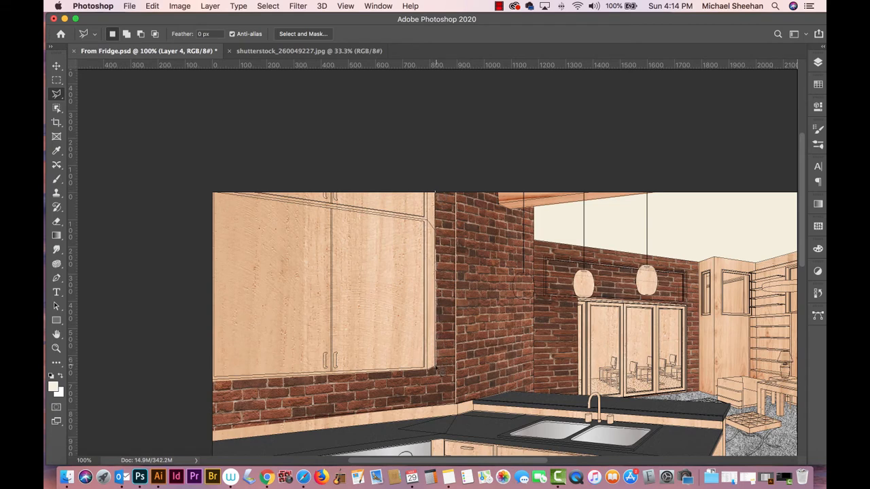
left_click(430, 372)
left_click(197, 383)
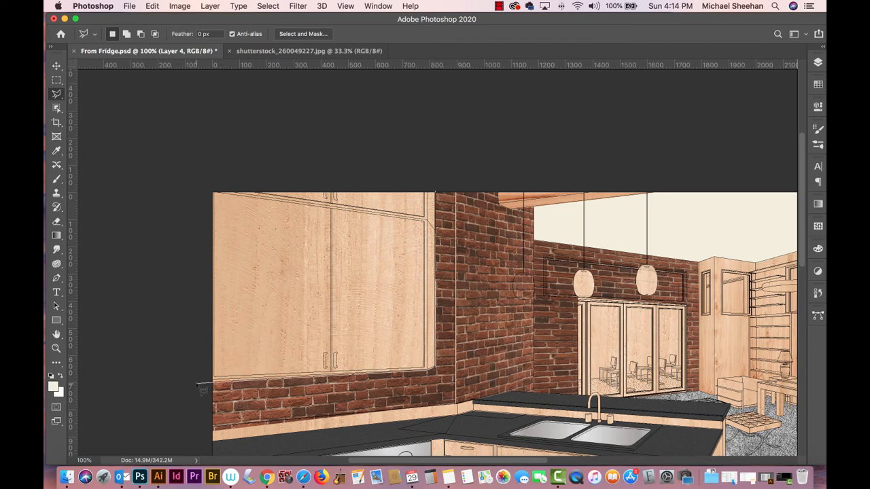
left_click(179, 158)
left_click(350, 164)
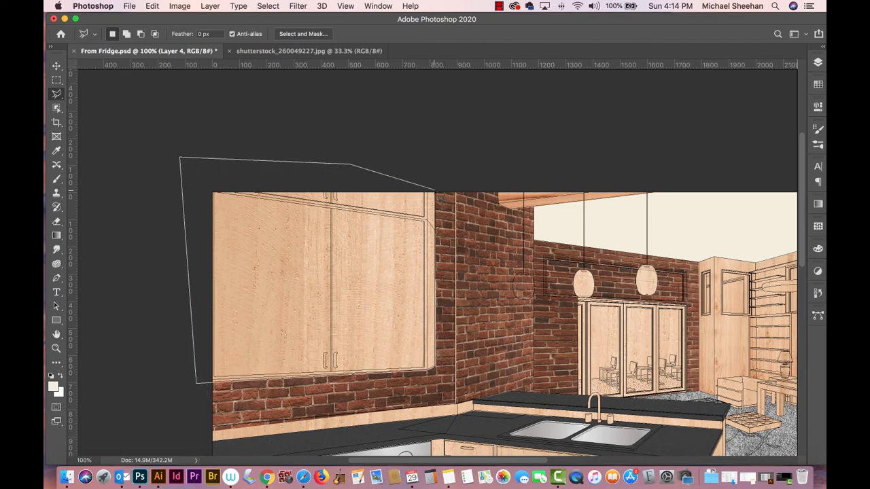
left_click(435, 191)
key("super+shift+i")
key("Delete")
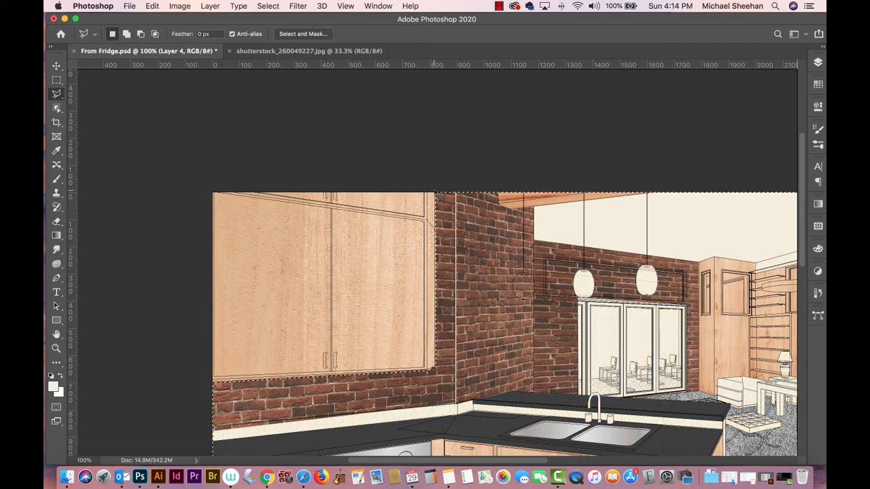
key("super+d")
key("super+s")
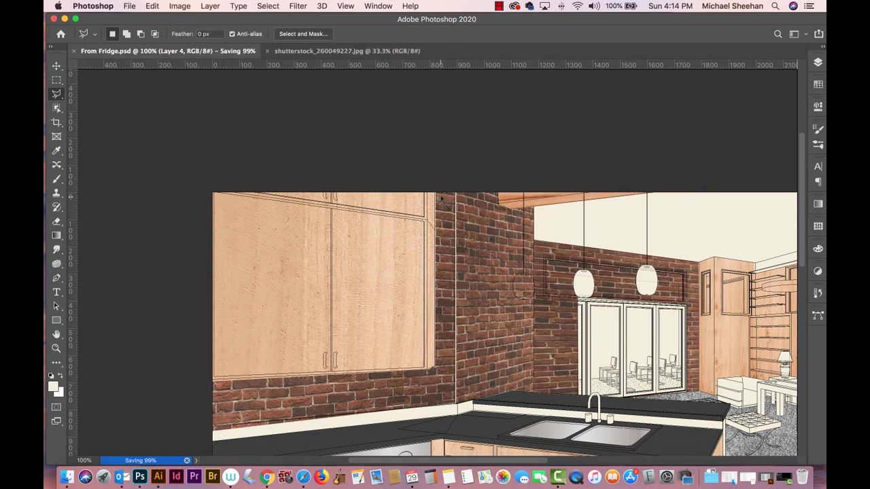
Review the whole drawing, picking and releasing the kitchen floor layer, and look at the open wood image
key("super+minus")
key("super+minus")
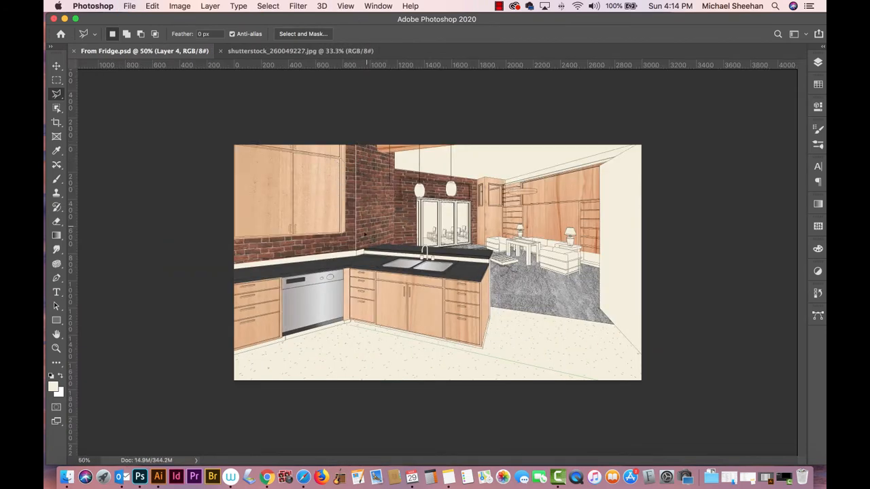
left_click(56, 66)
left_click(537, 260)
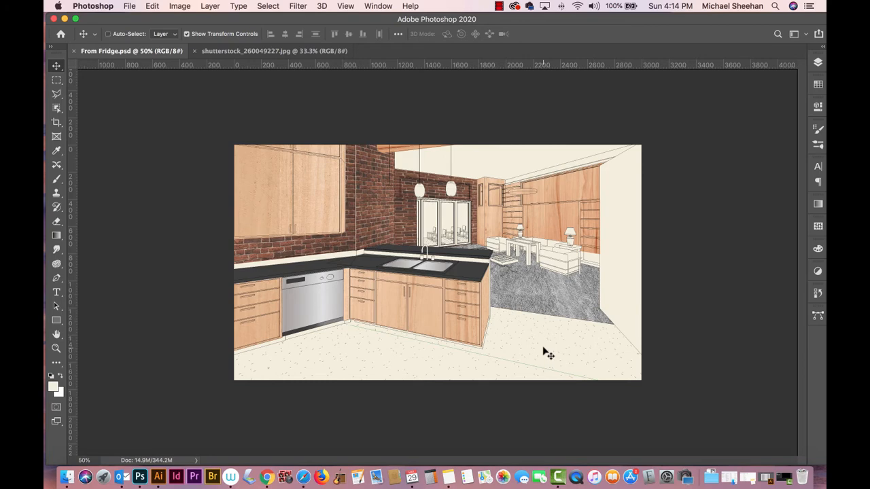
key("super+minus")
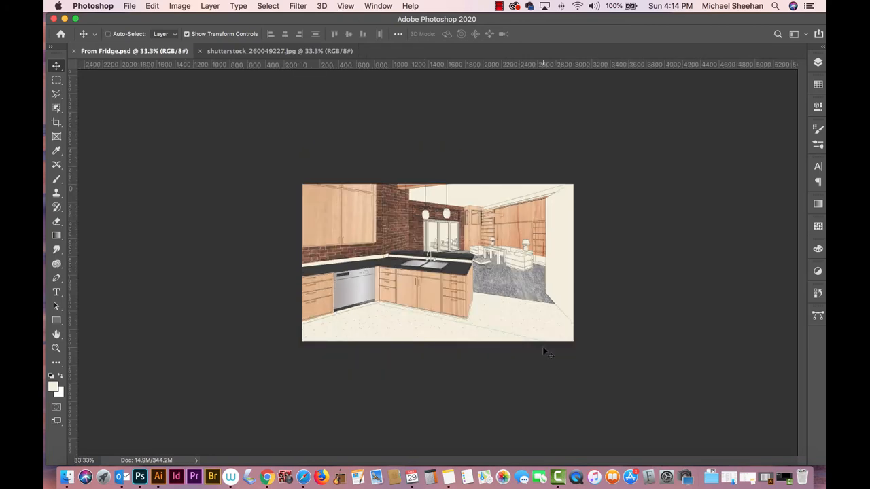
key("super+plus")
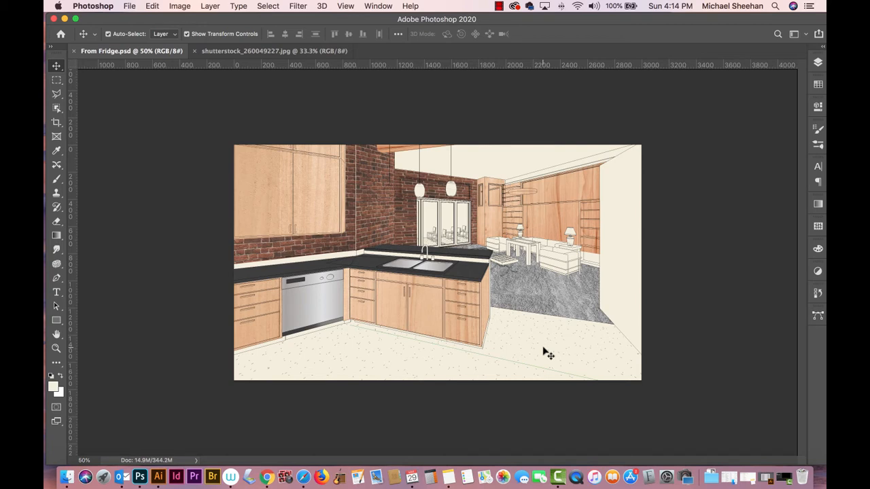
left_click(537, 338)
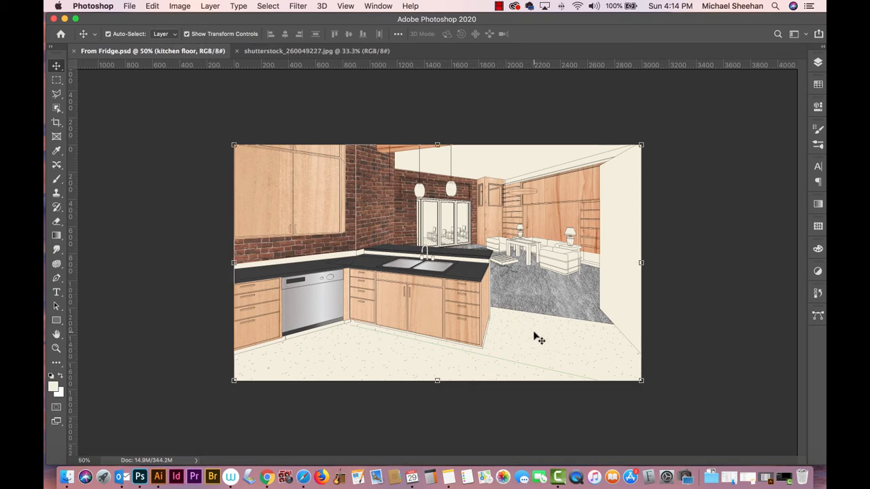
left_click(696, 206)
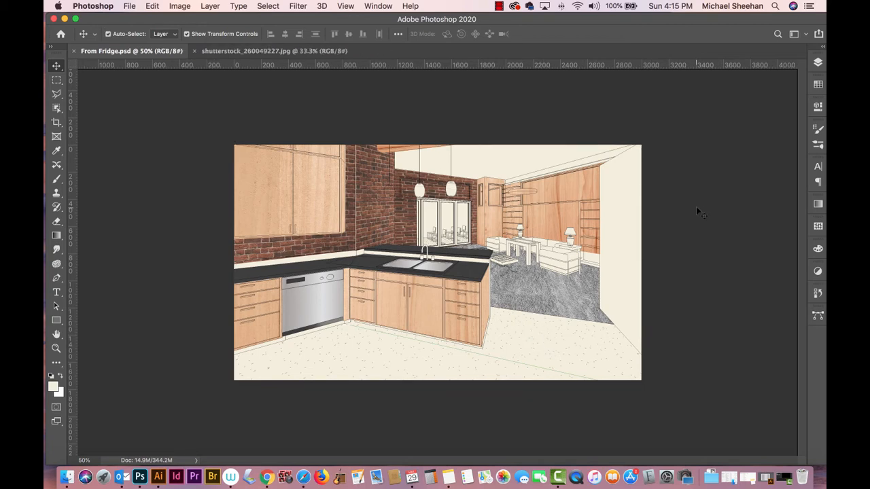
left_click(230, 53)
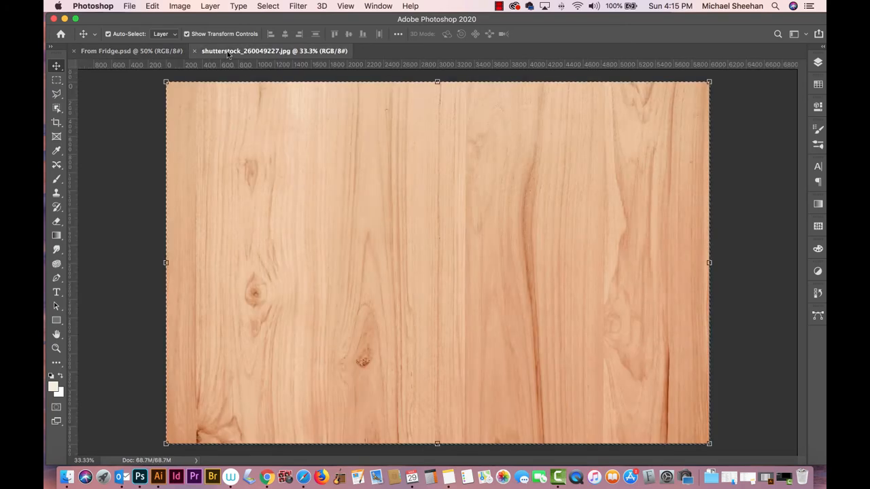
left_click(169, 53)
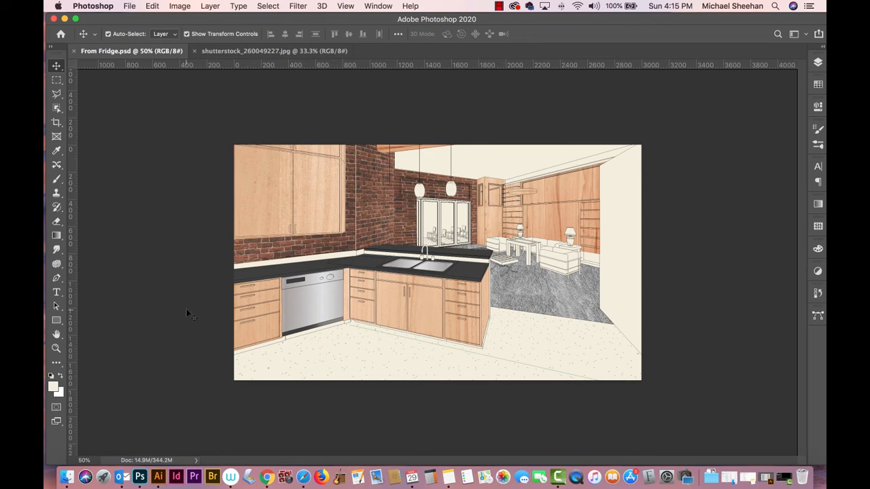
Switch to Illustrator and delete the metallic gradient rectangle from the artboard
left_click(159, 475)
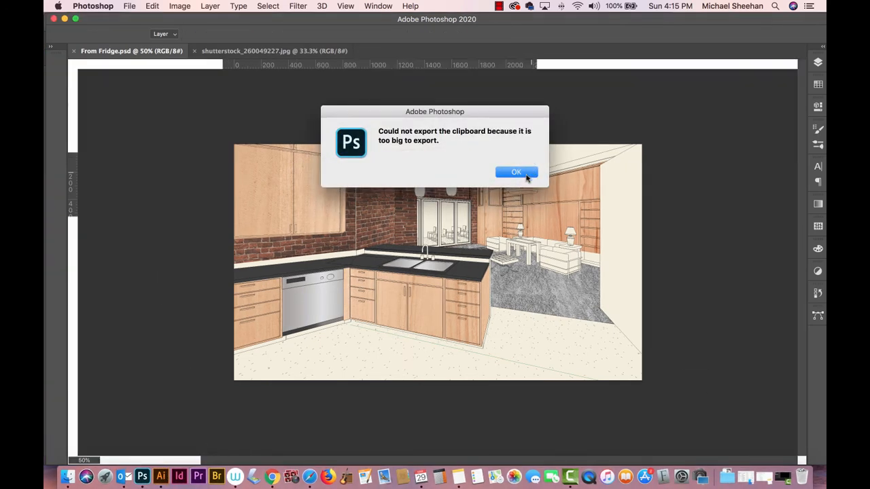
left_click(516, 173)
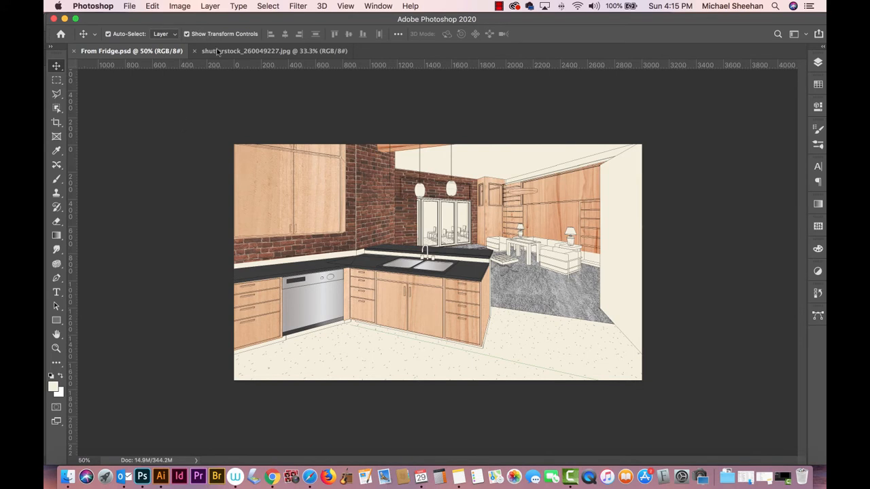
left_click(161, 476)
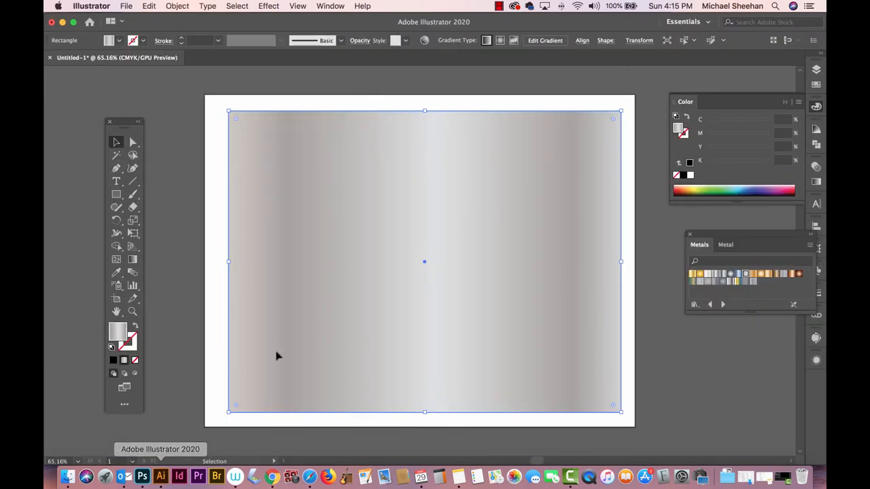
key("Delete")
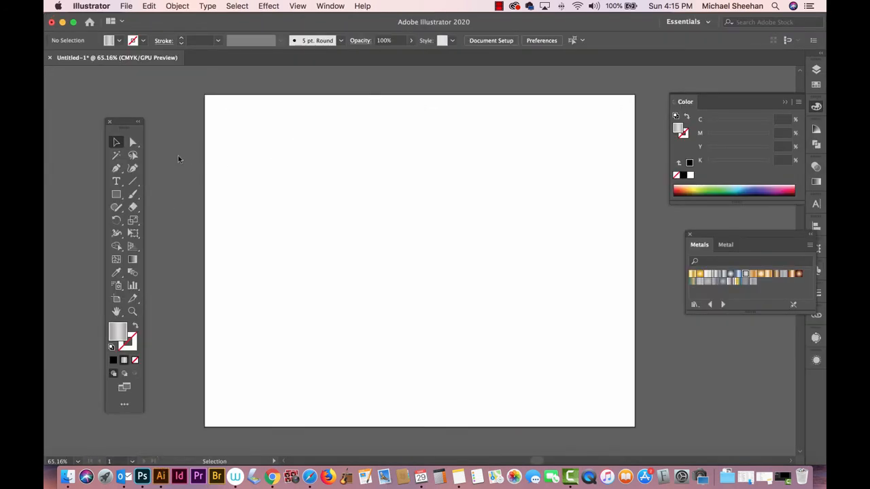
Draw a small rounded square near the artboard's upper-left corner and a slightly smaller rounded square inside it
left_click(117, 195)
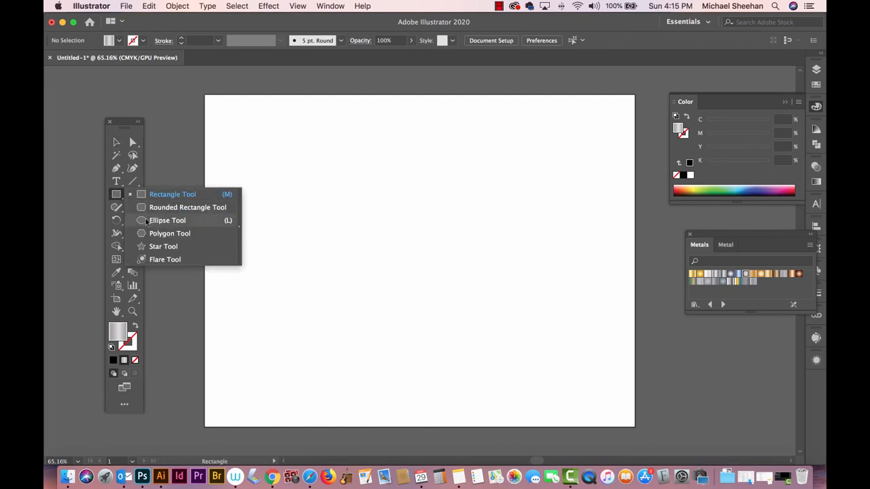
left_click(185, 208)
left_click_drag(249, 138, 249, 155)
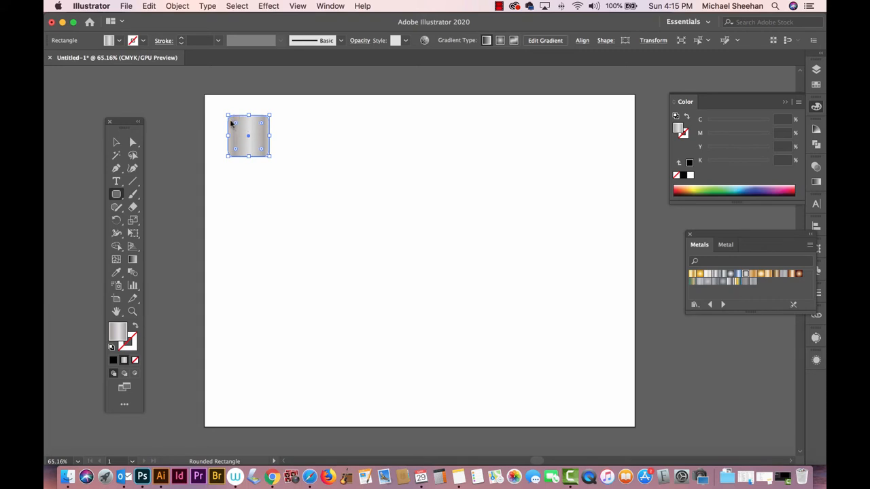
left_click(114, 143)
left_click(235, 191)
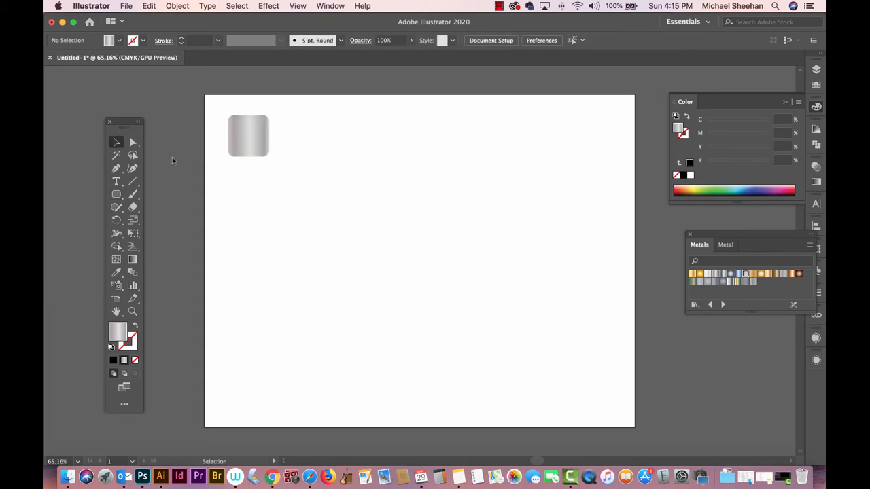
left_click(117, 193)
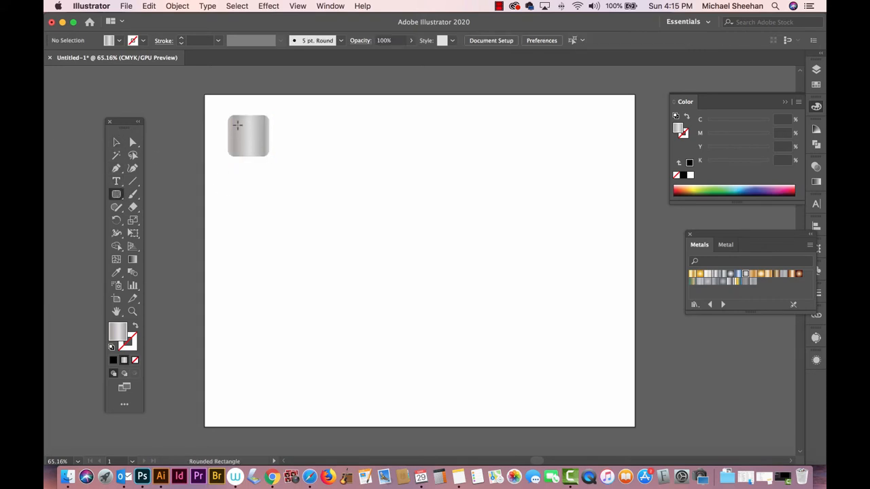
left_click_drag(233, 122, 268, 154)
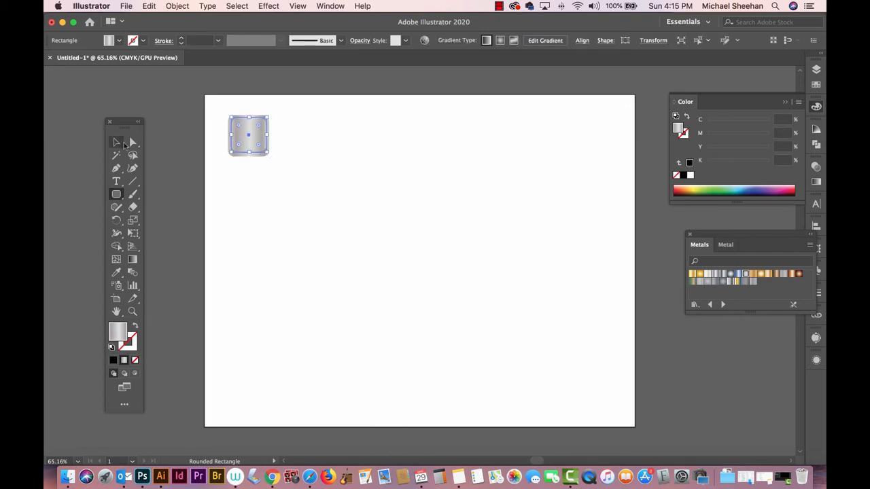
Subtract the inner rounded square from the outer one with Pathfinder's Minus Front to leave a hollow frame
left_click(117, 142)
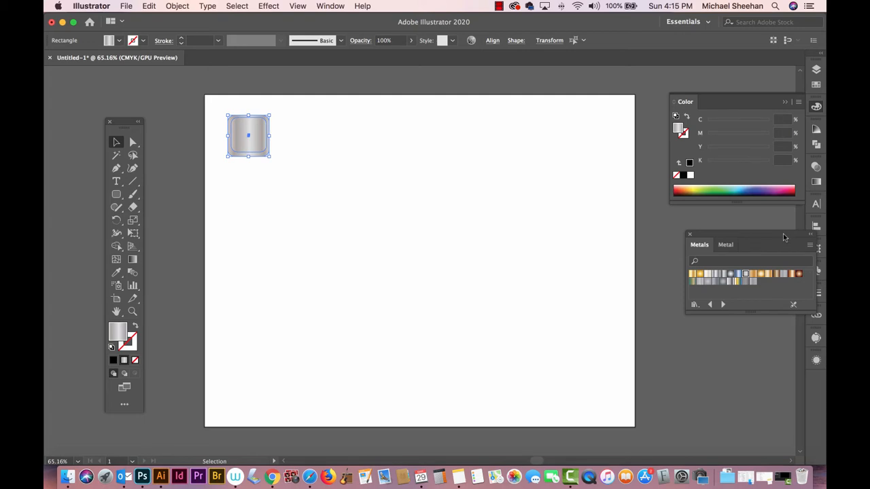
left_click_drag(784, 235, 739, 238)
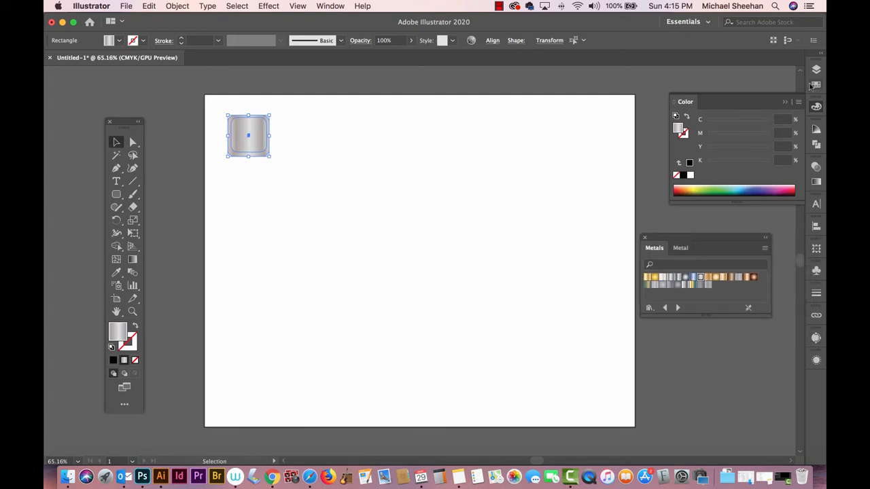
left_click(816, 145)
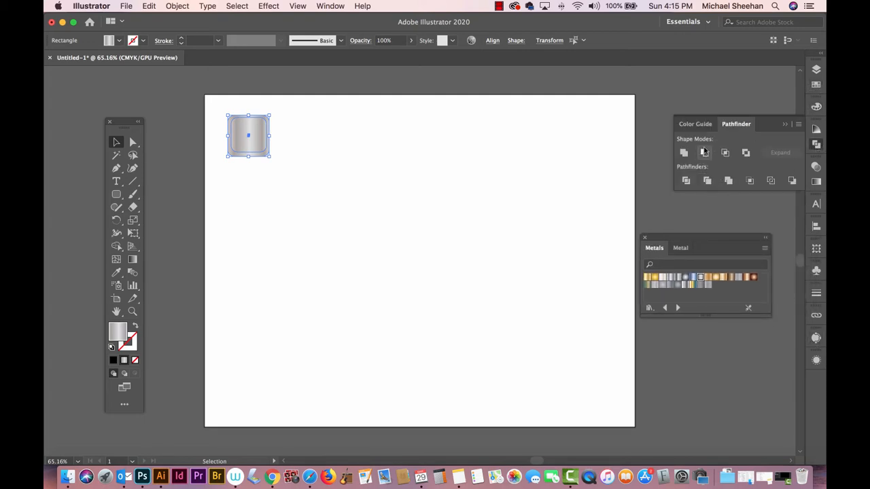
left_click(704, 152)
left_click(429, 182)
Fill the hollow frame with light blue and mute it to a greyish blue in the Color Picker
left_click_drag(219, 115, 338, 178)
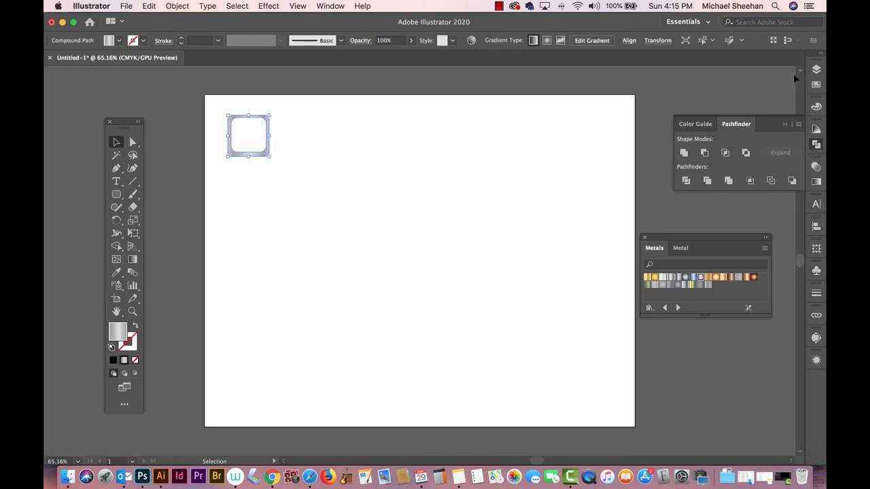
left_click(814, 86)
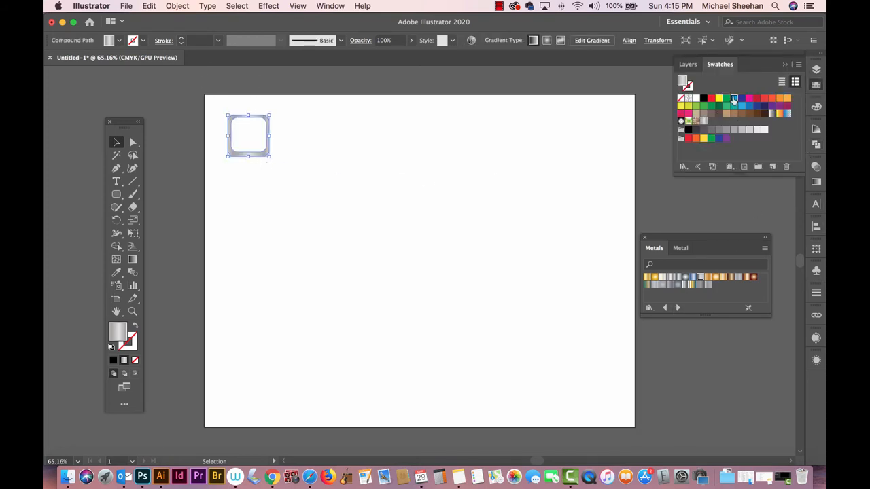
left_click(734, 98)
left_click(741, 106)
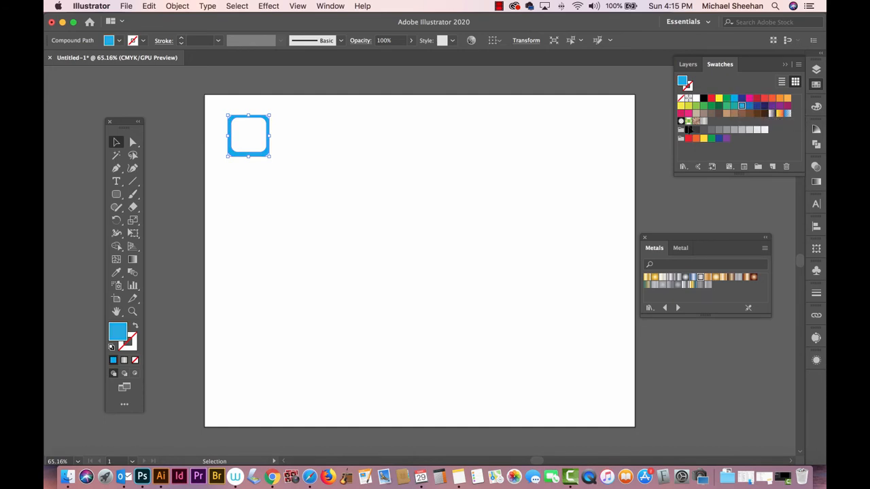
double_click(120, 335)
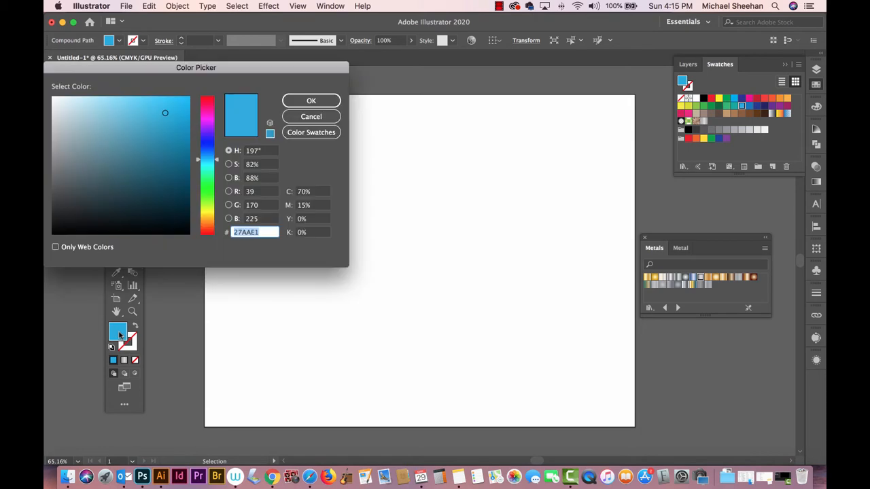
left_click_drag(163, 112, 111, 143)
left_click(311, 101)
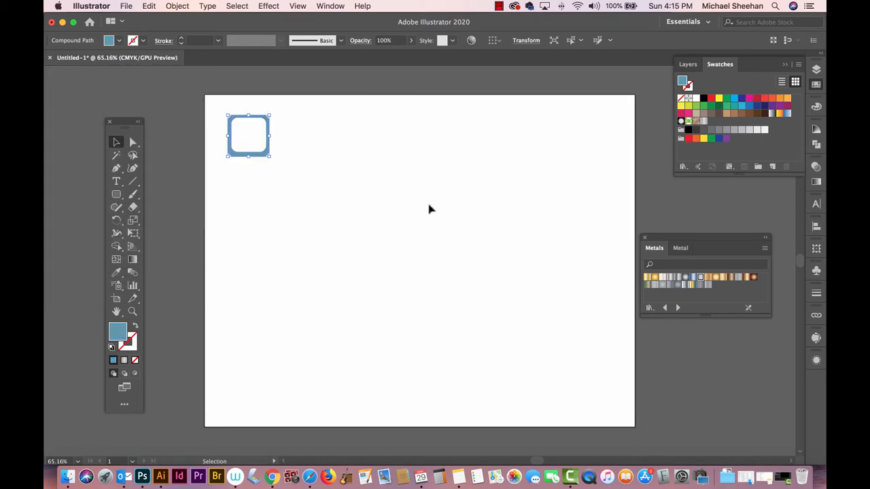
left_click(428, 199)
Add two smaller overlapping copies of the frame below it and group the three frames as one motif
left_click_drag(269, 147, 287, 164)
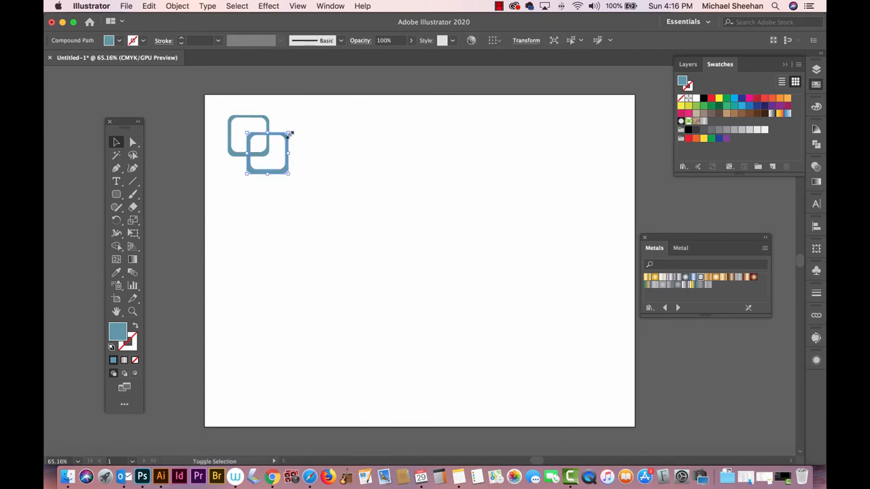
left_click_drag(290, 133, 250, 181)
left_click(288, 167)
left_click_drag(230, 112, 289, 188)
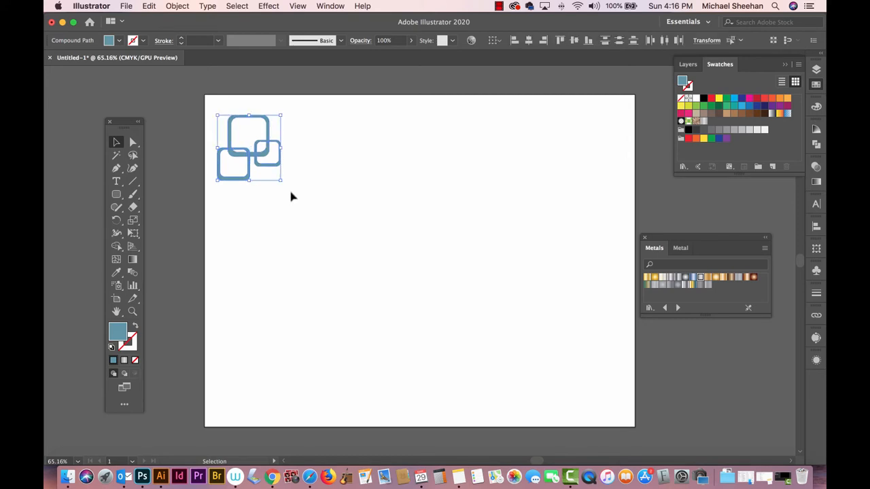
key("super+g")
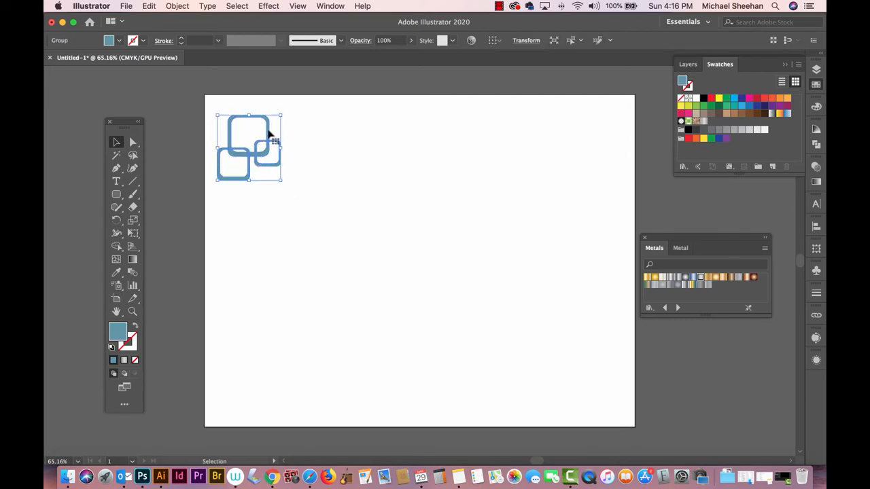
Duplicate the grouped motif several times across the upper and left parts of the artboard
left_click_drag(269, 135, 463, 145)
key("super+a")
left_click(333, 273)
left_click(342, 309)
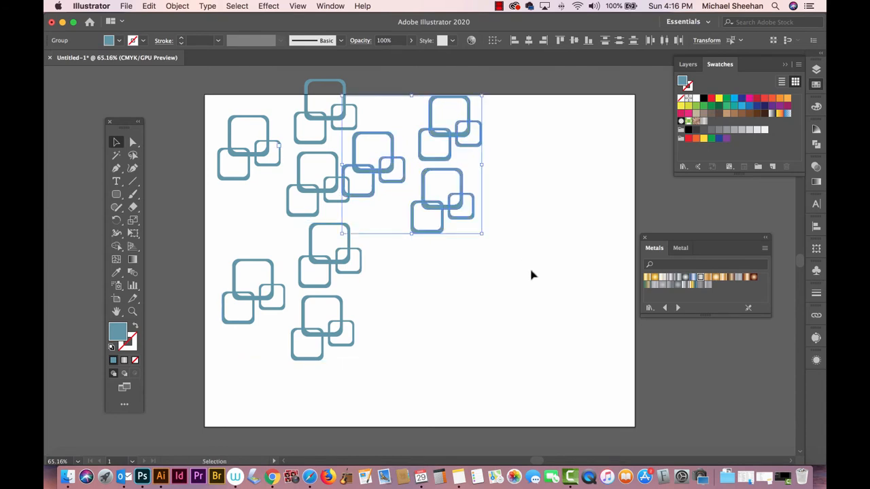
Duplicate the three lower motifs together with a slight offset up and to the left
left_click(530, 274)
left_click_drag(225, 236, 396, 389)
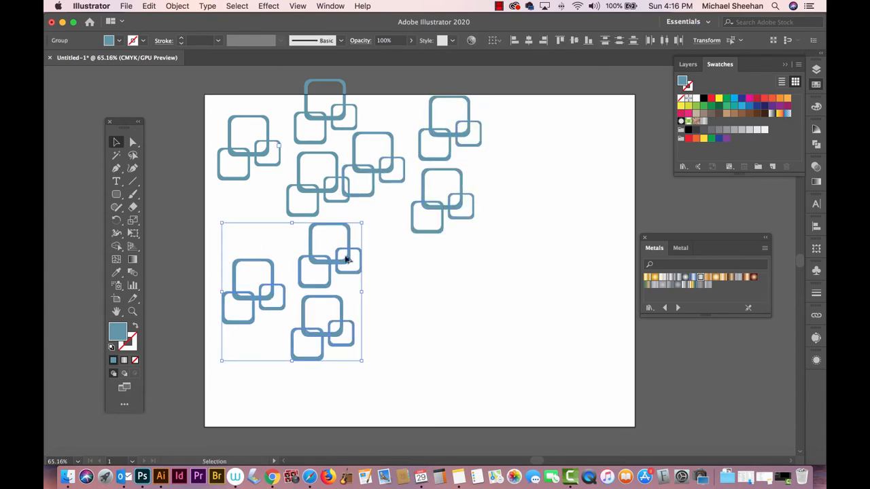
mouse_move(344, 258)
left_mouse_down()
mouse_move(326, 246)
mouse_move(339, 248)
left_mouse_up()
left_click(422, 337)
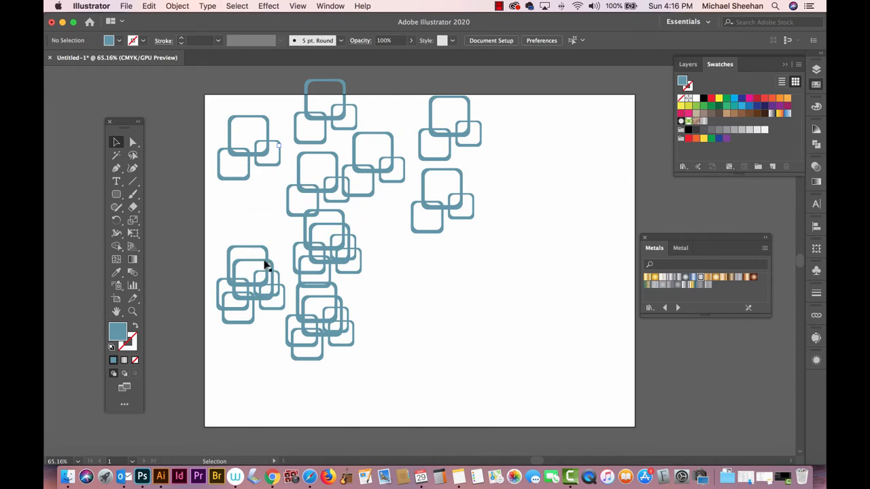
Delete the three overlapping duplicates from the lower motifs
left_click_drag(267, 265, 201, 260)
key("BackSpace")
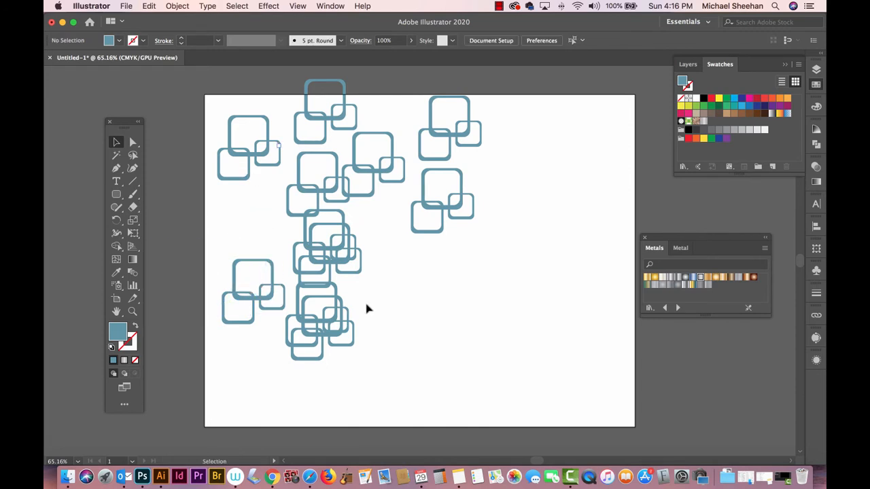
left_click(342, 311)
key("BackSpace")
left_click(352, 242)
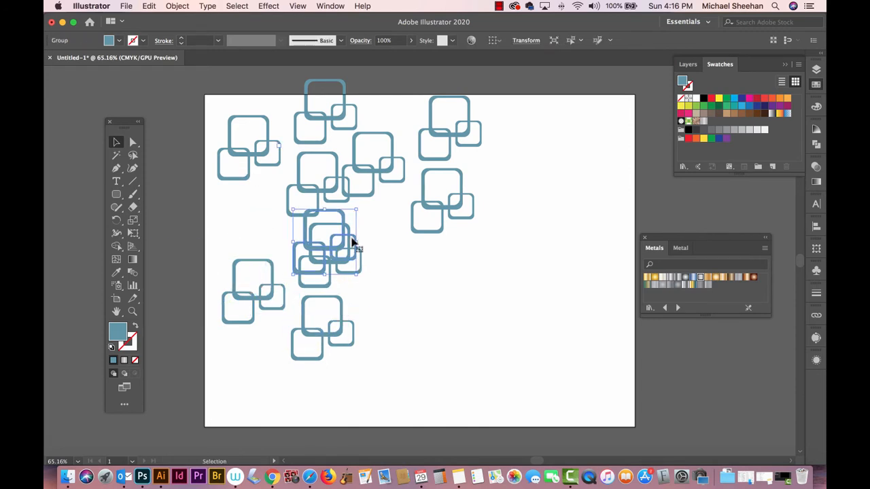
key("BackSpace")
Reposition the scattered motifs closer together so they interlock into a tighter pattern
left_click_drag(352, 254, 348, 236)
left_click_drag(277, 286, 294, 249)
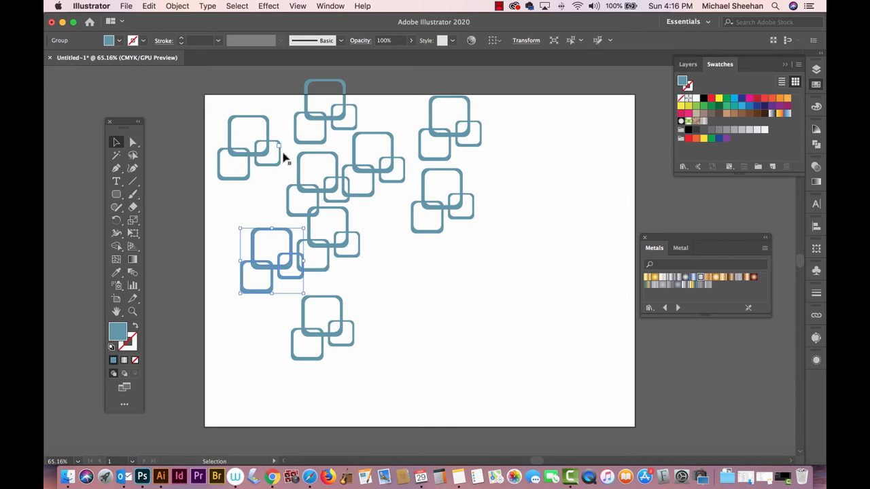
left_click_drag(276, 154, 400, 265)
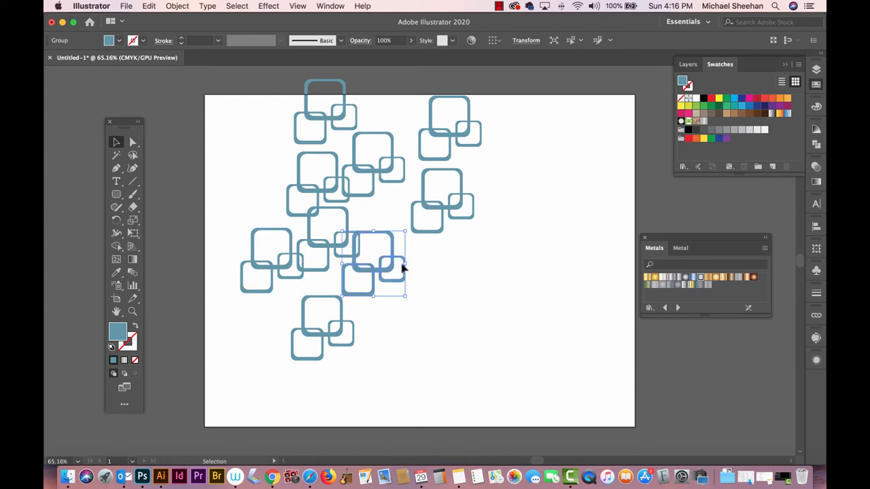
left_click(449, 189)
mouse_move(449, 190)
left_mouse_down()
mouse_move(460, 202)
mouse_move(431, 197)
mouse_move(442, 195)
left_mouse_up()
left_click_drag(465, 133, 286, 140)
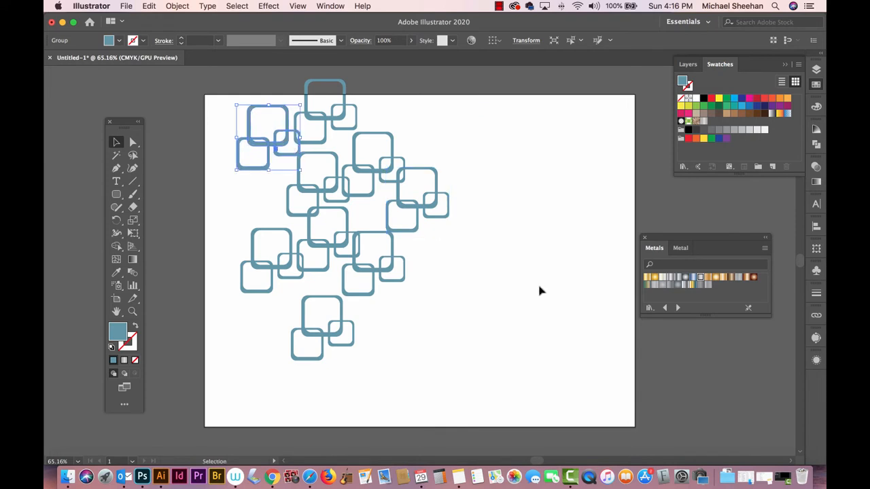
left_click(539, 292)
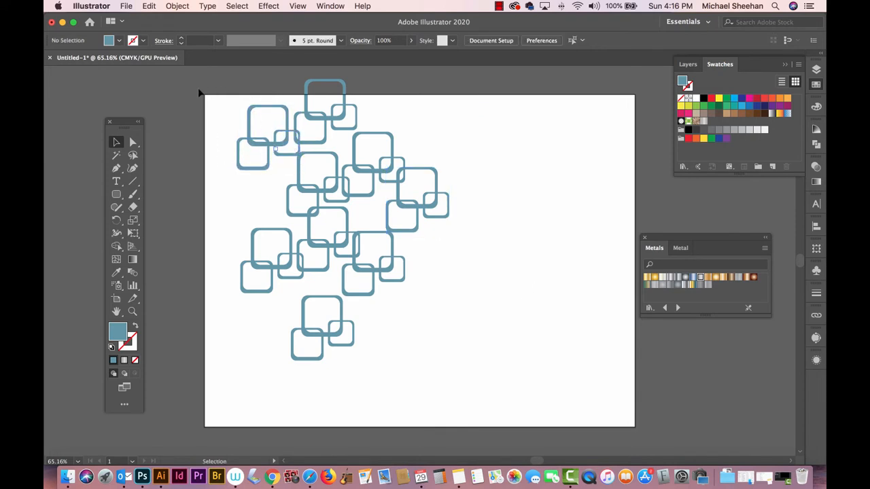
Duplicate the whole pattern to the right and fill the upper and lower middle gaps with single motif copies
left_click_drag(212, 92, 501, 338)
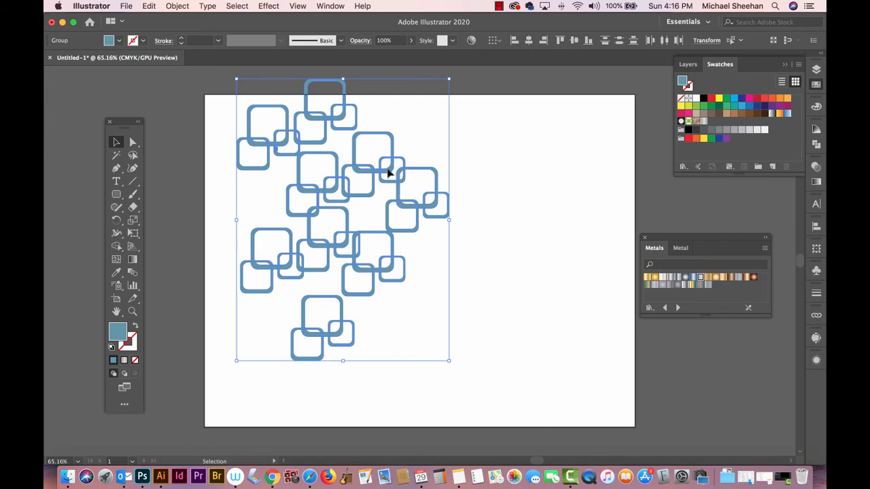
left_click_drag(389, 174, 561, 204)
left_click(604, 130)
left_click_drag(526, 148, 410, 113, "alt")
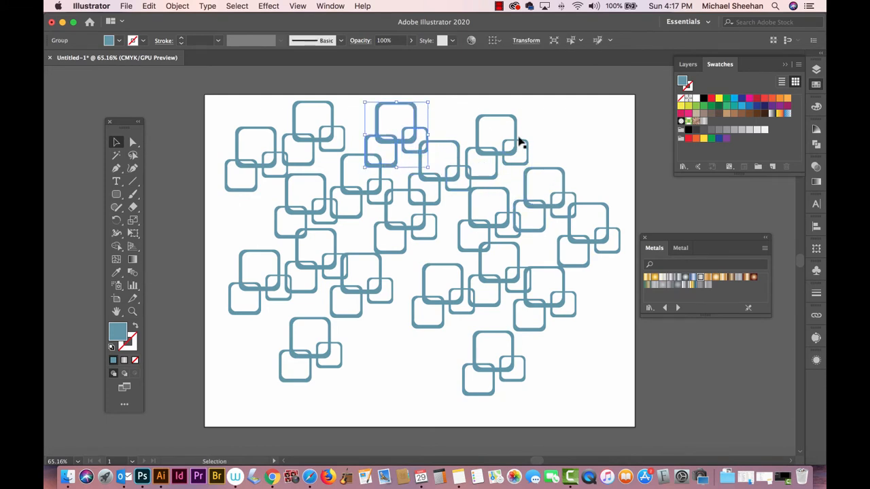
left_click_drag(520, 142, 424, 339, "alt")
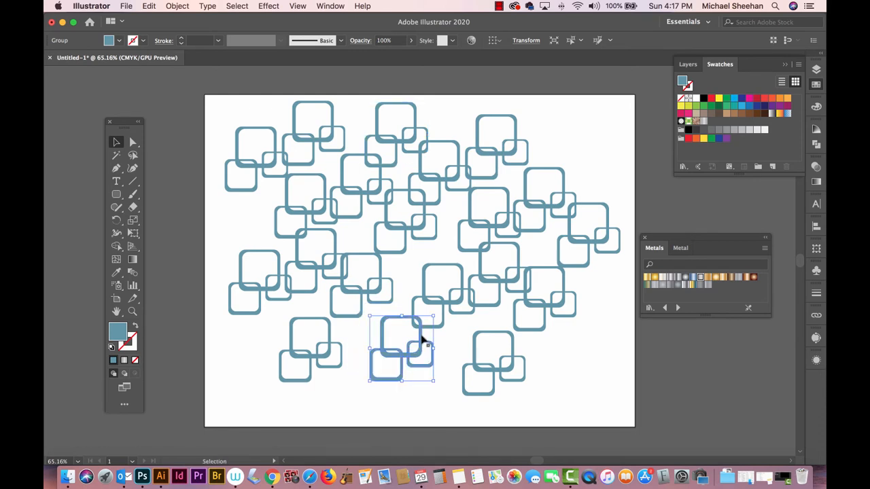
left_click(348, 362)
Extend the artboard upward to make empty space above the pattern
key("super+minus")
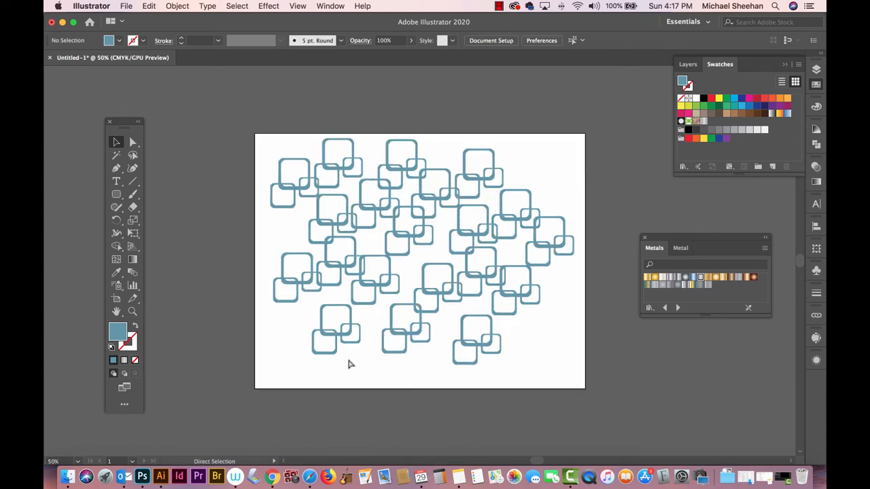
left_click(503, 41)
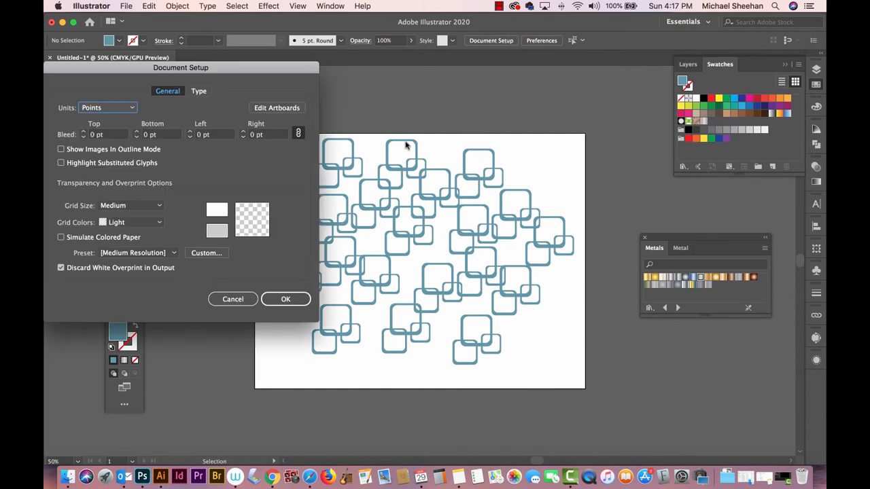
left_click(274, 109)
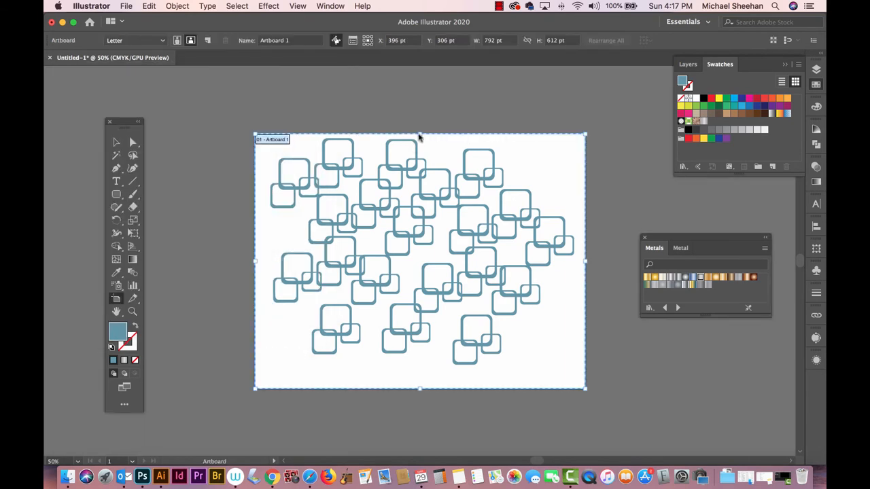
left_click_drag(420, 137, 394, 144)
key("Escape")
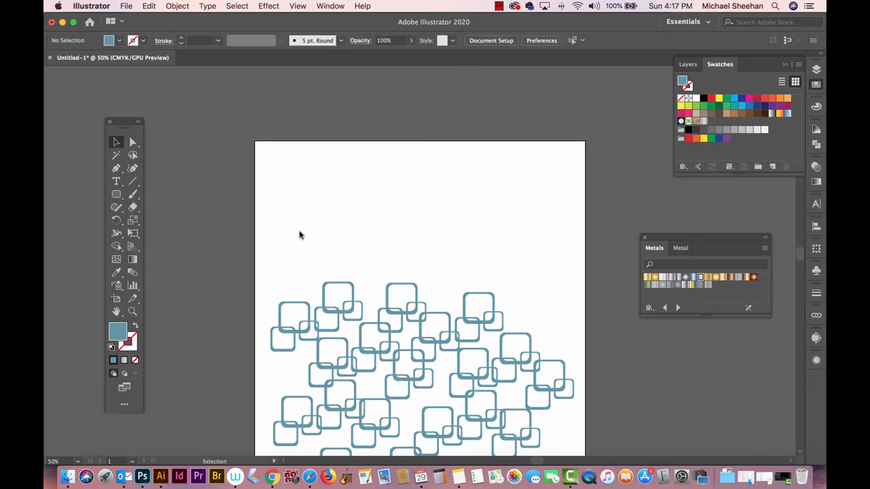
Duplicate the whole pattern upward into the added artboard space and place two motif copies in the gap near the right edge
left_click(401, 295)
left_click_drag(459, 357, 459, 150)
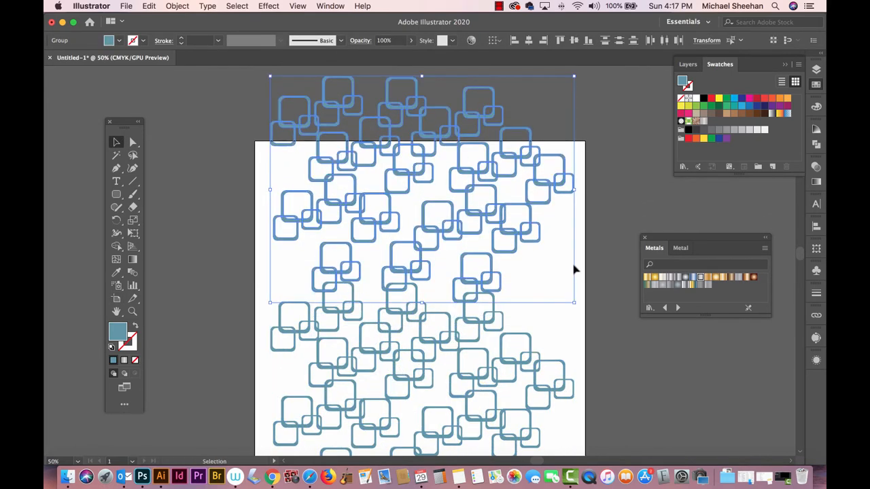
left_click(585, 293)
left_click_drag(544, 292, 548, 310)
left_click_drag(563, 279, 568, 278)
left_click(558, 327)
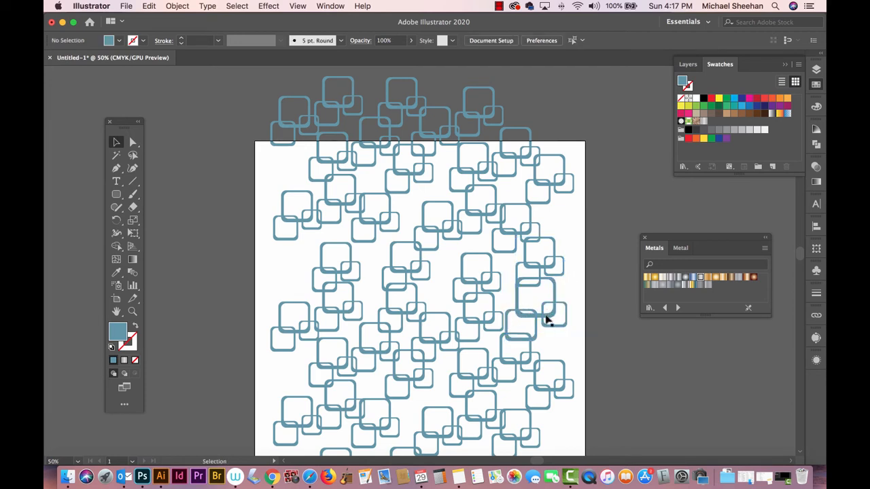
Fit the lower new motif at the right edge between its neighbours and nudge the motif beside it slightly left
left_click(548, 318)
left_click_drag(552, 310, 553, 300)
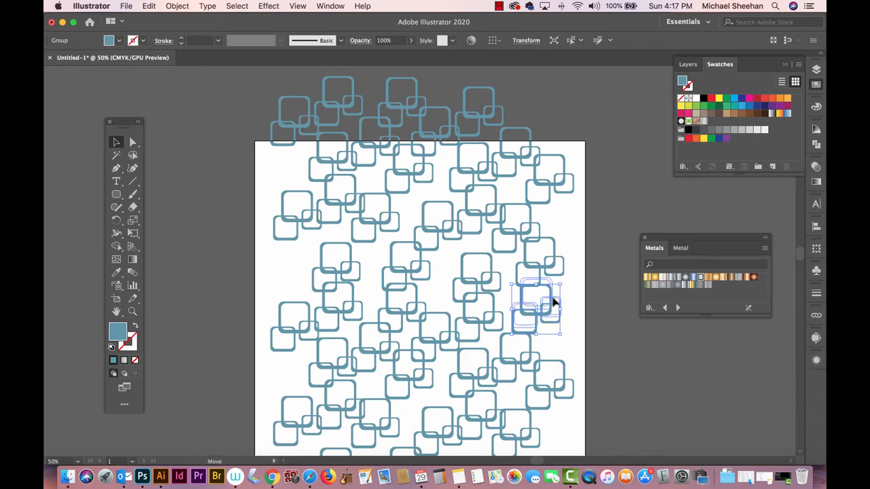
left_click(578, 342)
left_click_drag(486, 265, 478, 262)
left_click(503, 277)
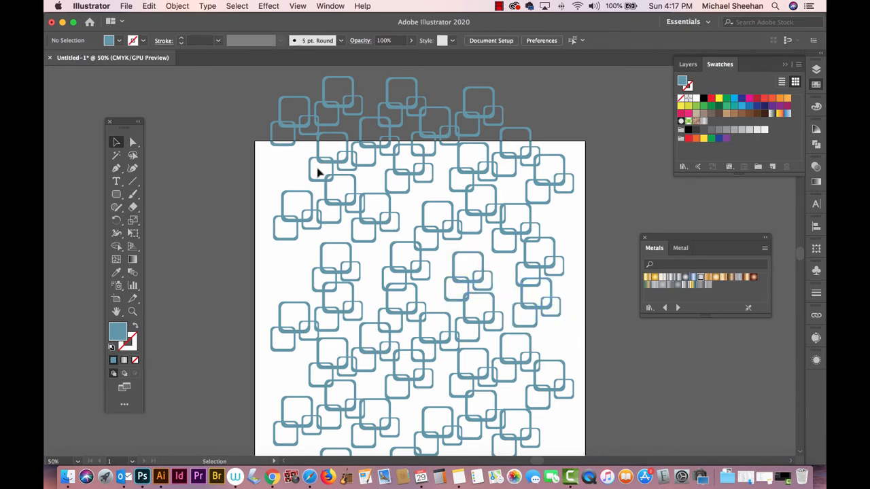
Fill the gaps along the pattern's left edge by shifting the uppermost left motif down and adding a motif copy below
left_click(289, 228)
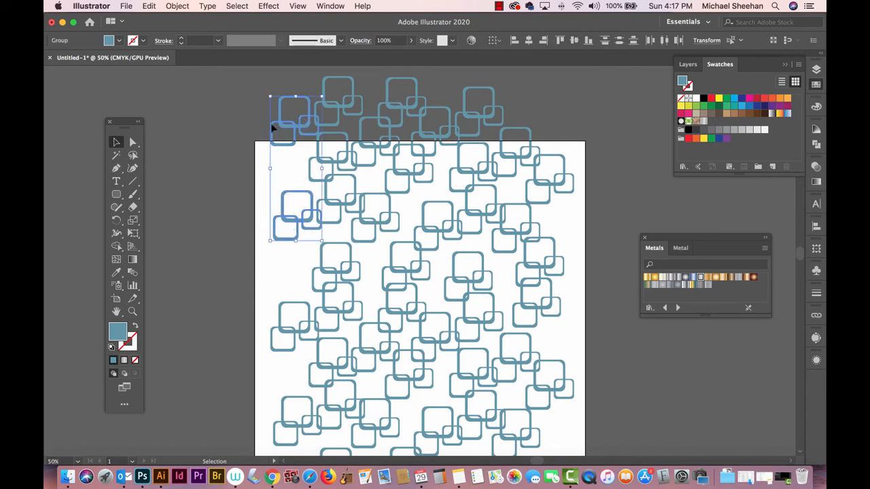
left_click_drag(297, 121, 304, 276)
left_click(253, 130)
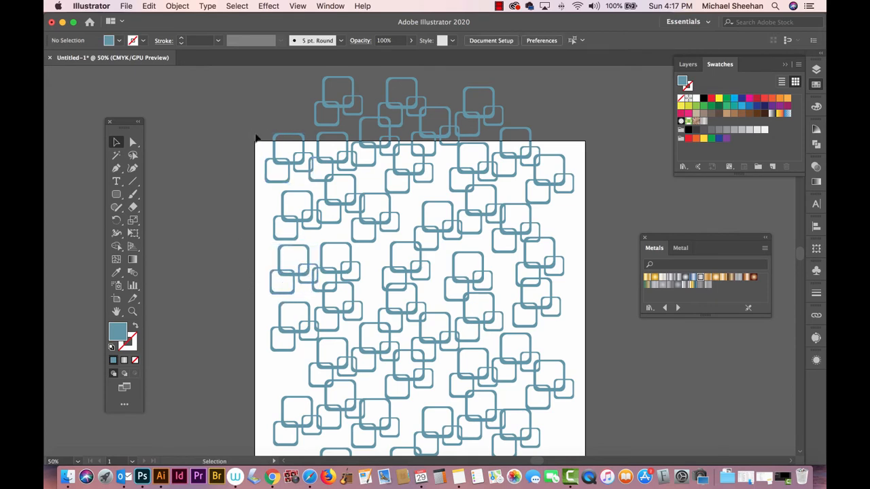
Select and copy the entire pattern, and begin saving the document under the name pattern.ai
key("super")
key("super+a")
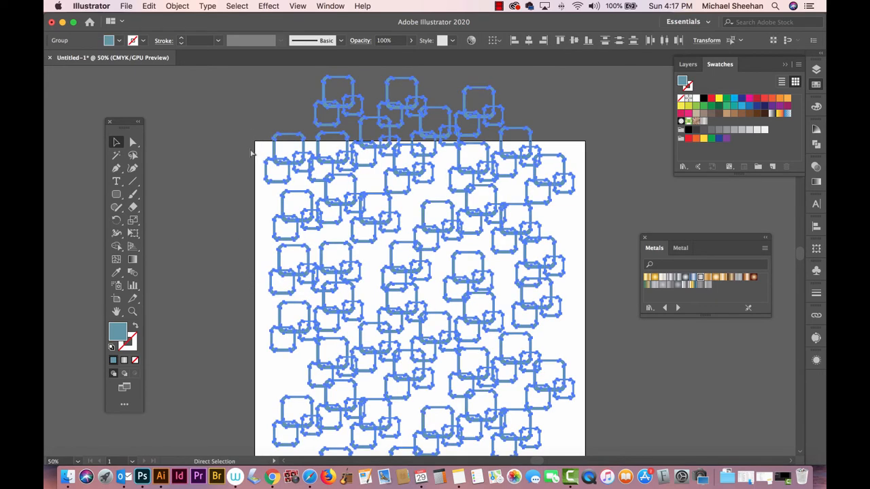
key("super")
key("super+s")
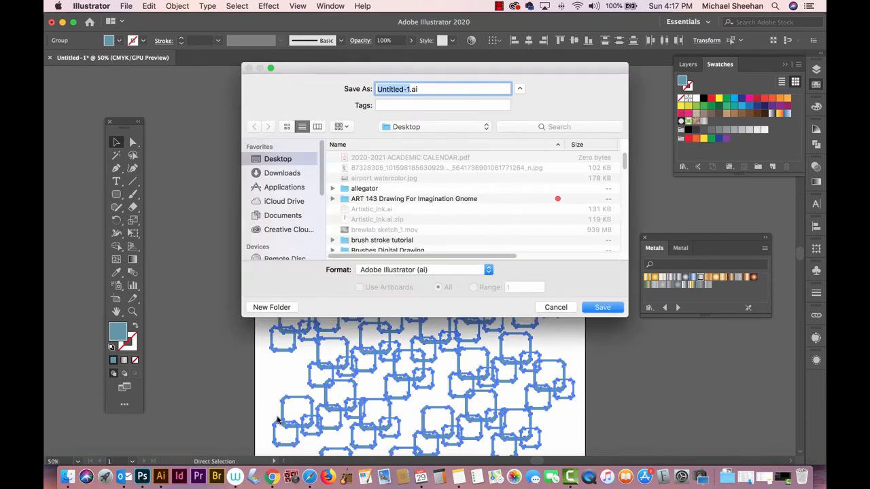
type("pattern")
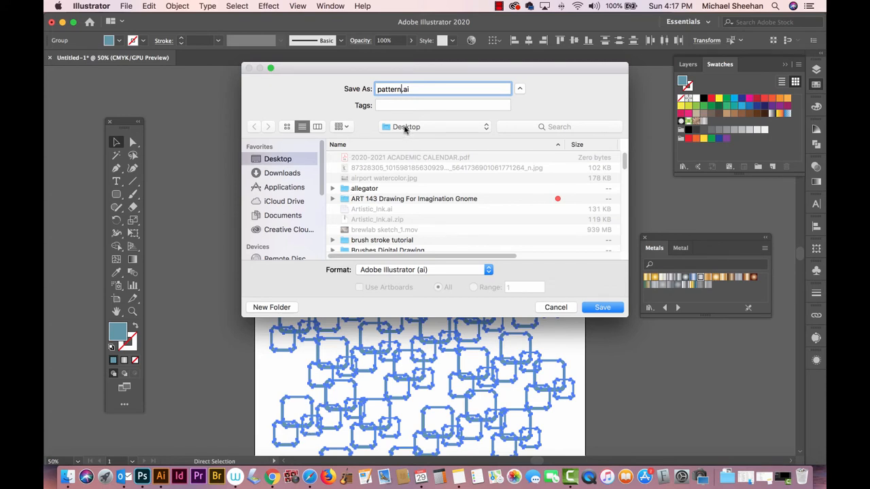
left_click(404, 127)
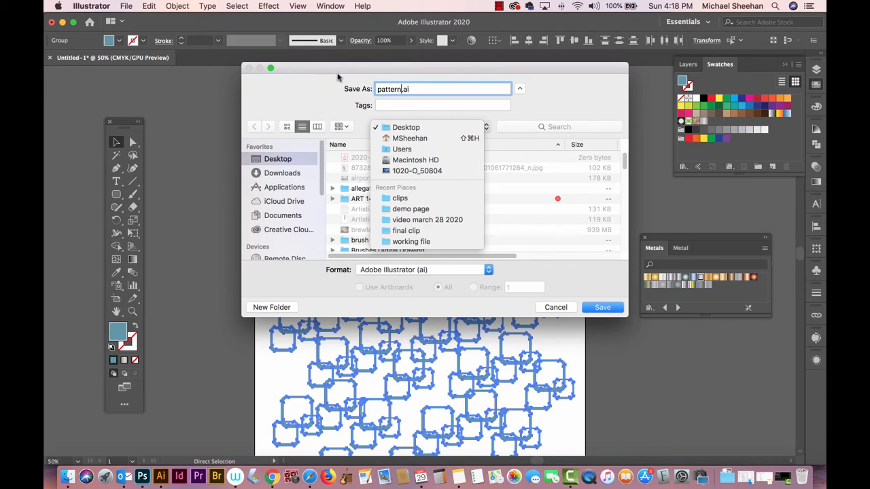
left_click(435, 273)
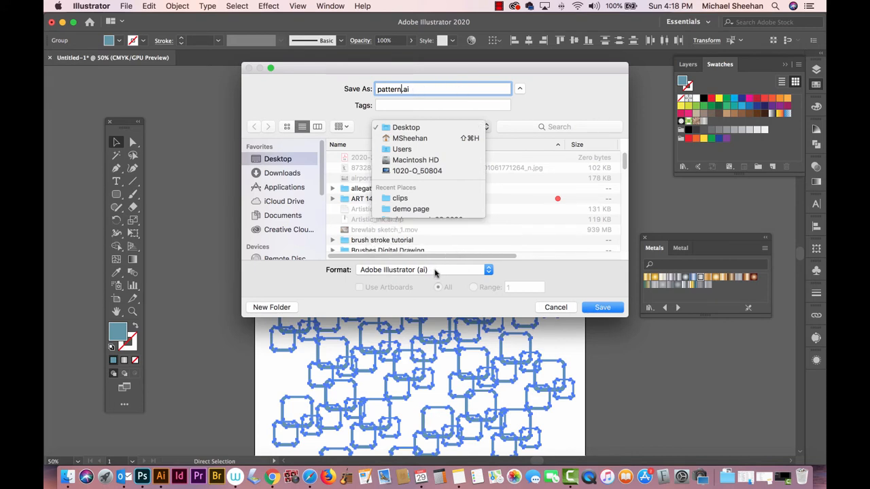
left_click(347, 190)
type("vir")
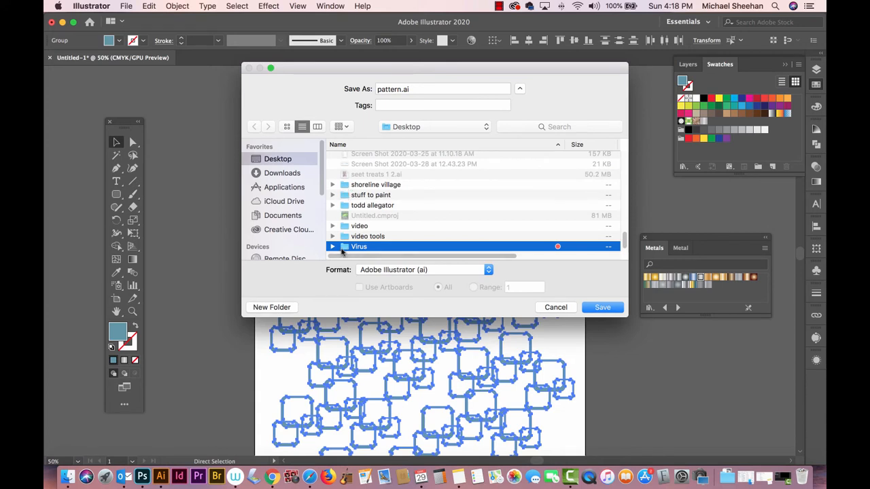
double_click(345, 247)
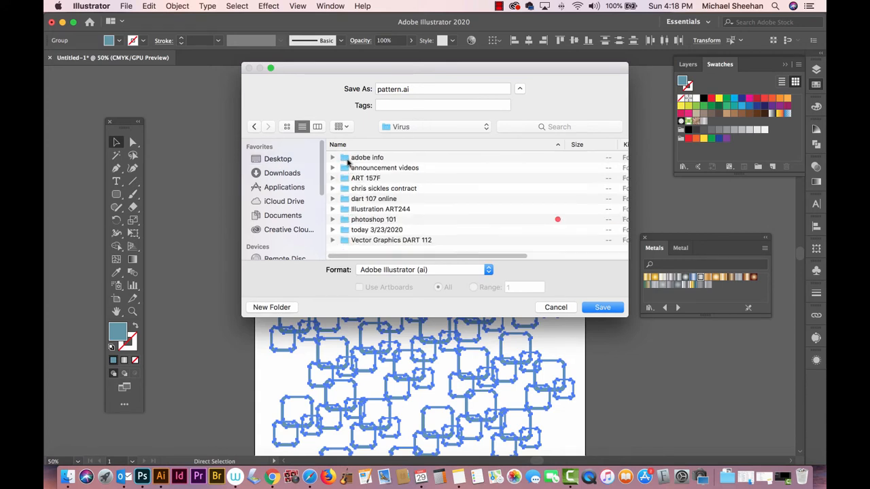
double_click(345, 220)
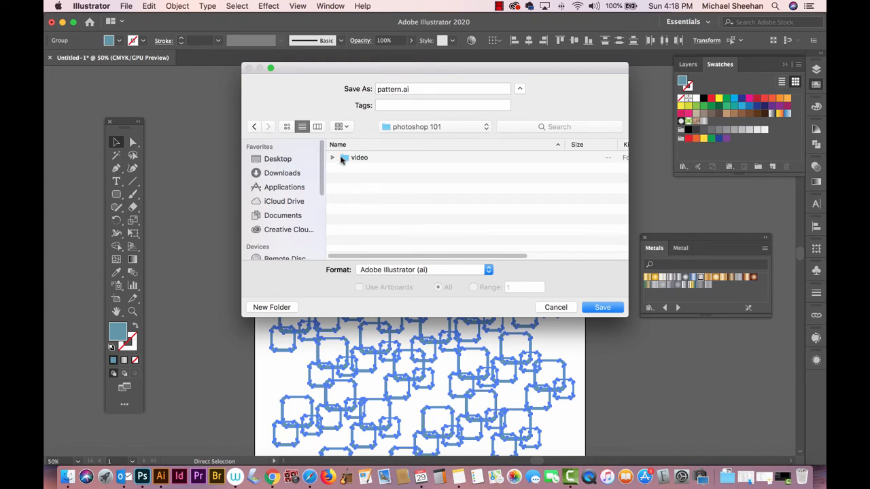
double_click(343, 158)
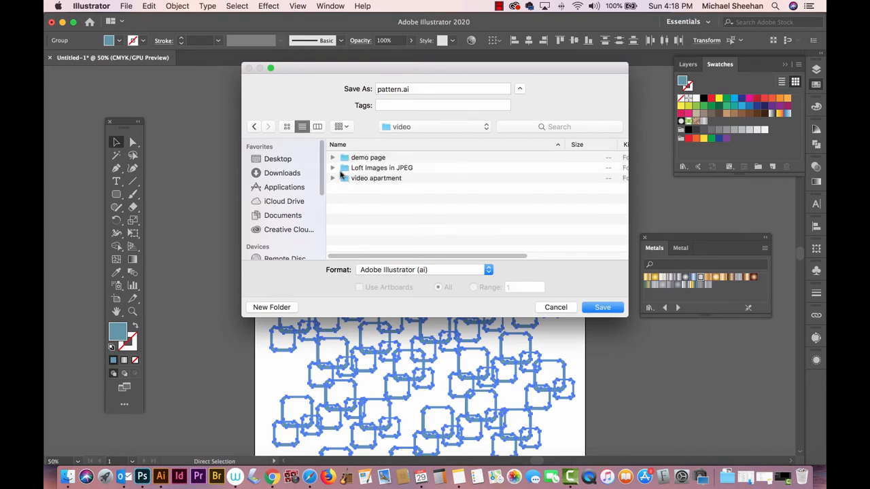
double_click(345, 179)
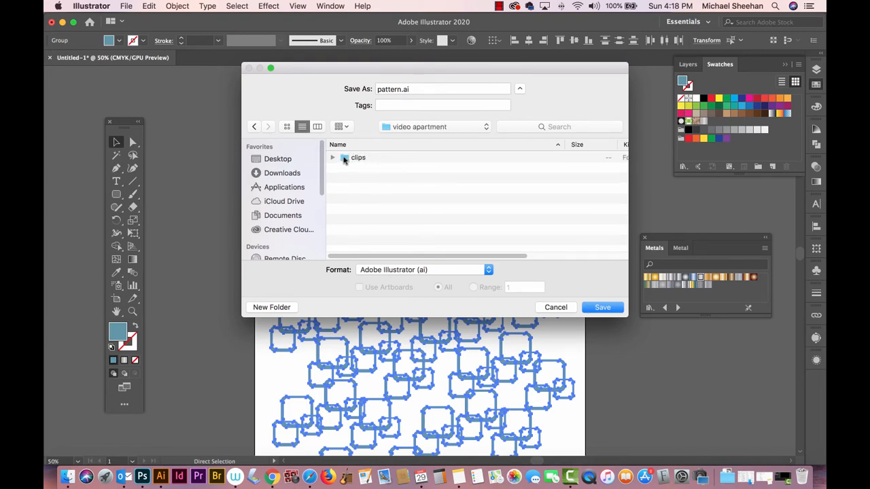
double_click(344, 158)
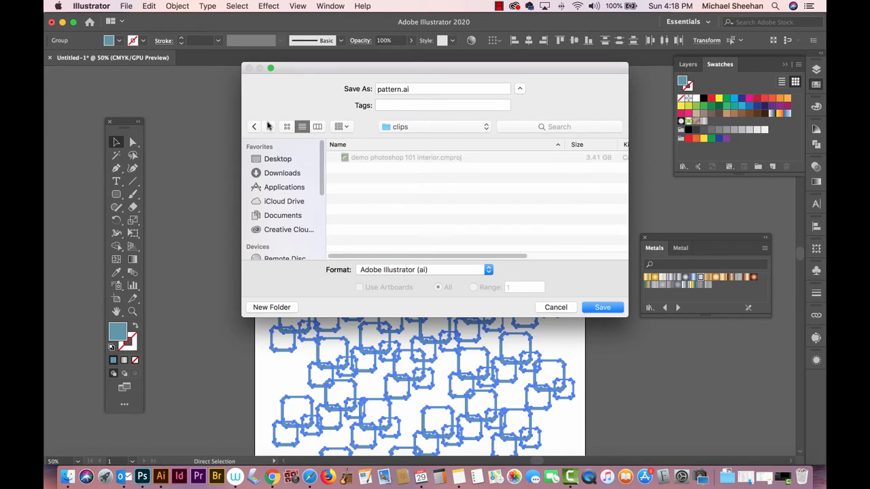
left_click(255, 126)
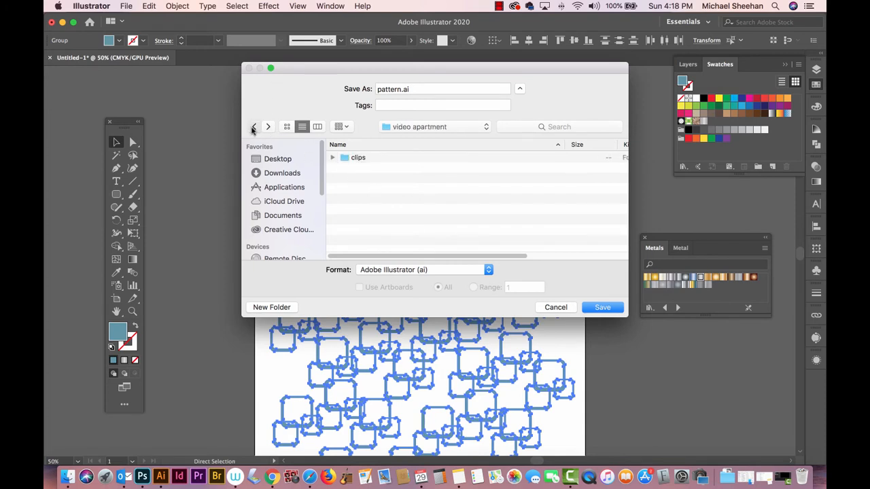
left_click(254, 126)
Save the document to the Desktop in Illustrator 2020 format with the default options
left_click(277, 159)
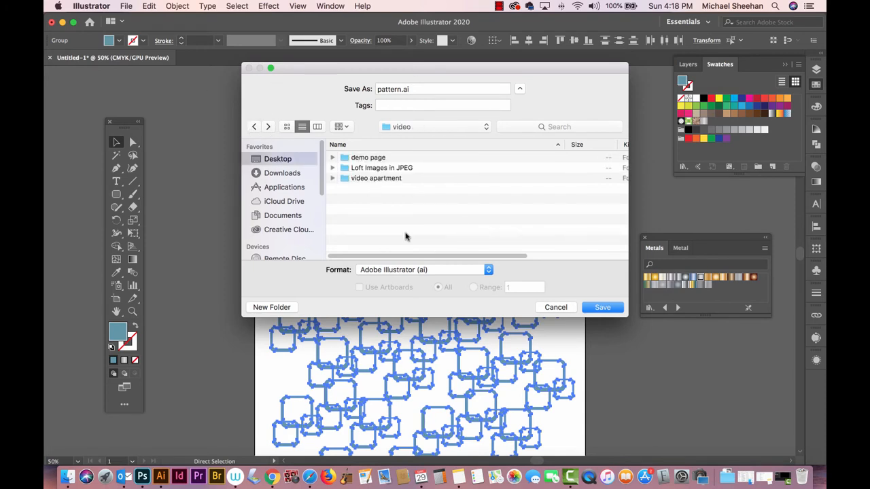
left_click(602, 307)
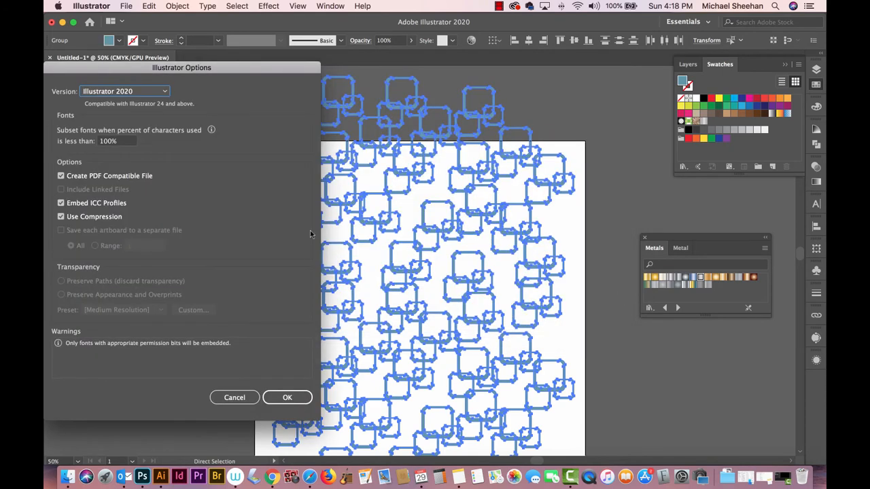
left_click(287, 396)
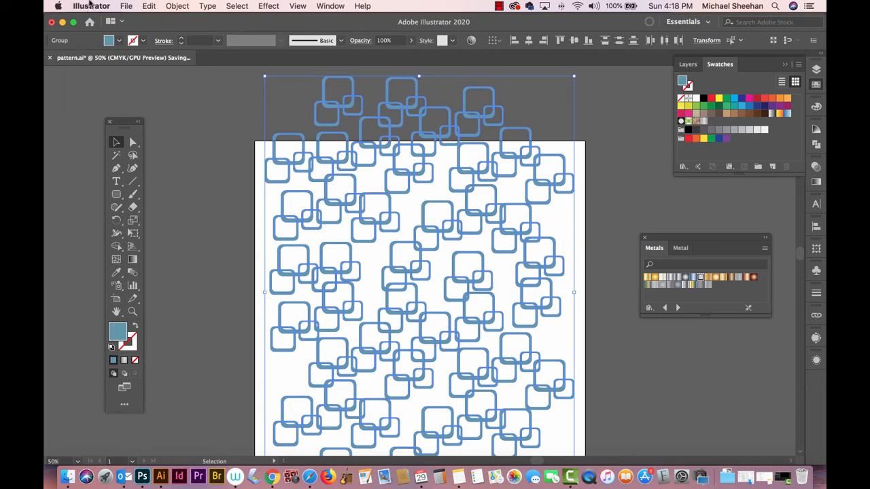
Switch to Photoshop and paste the copied pattern into From Fridge.psd as pixels
left_click(88, 6)
left_click(109, 70)
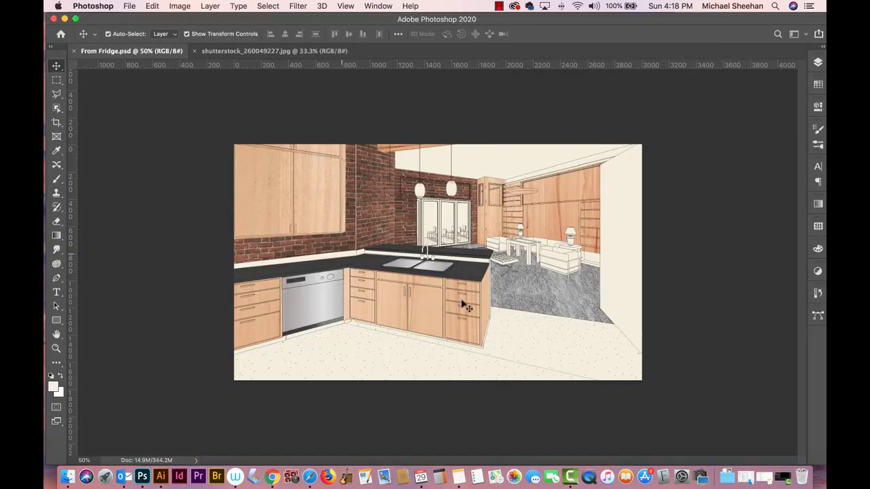
key("super+v")
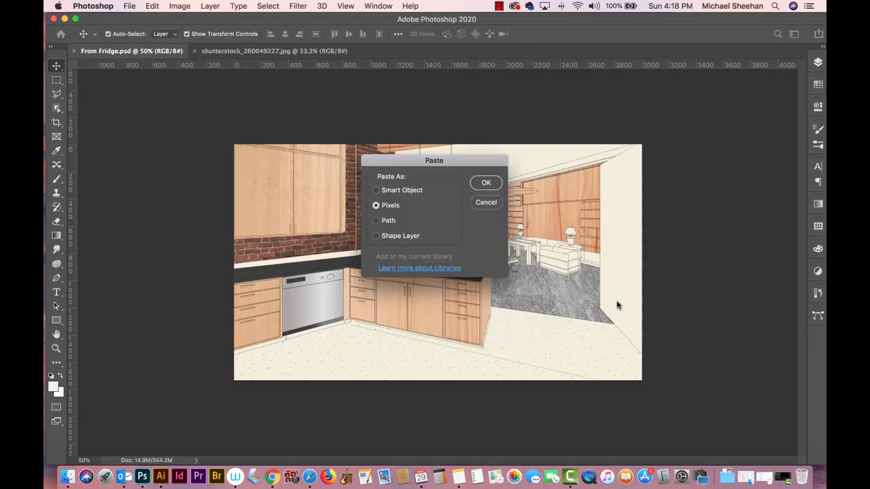
left_click(485, 182)
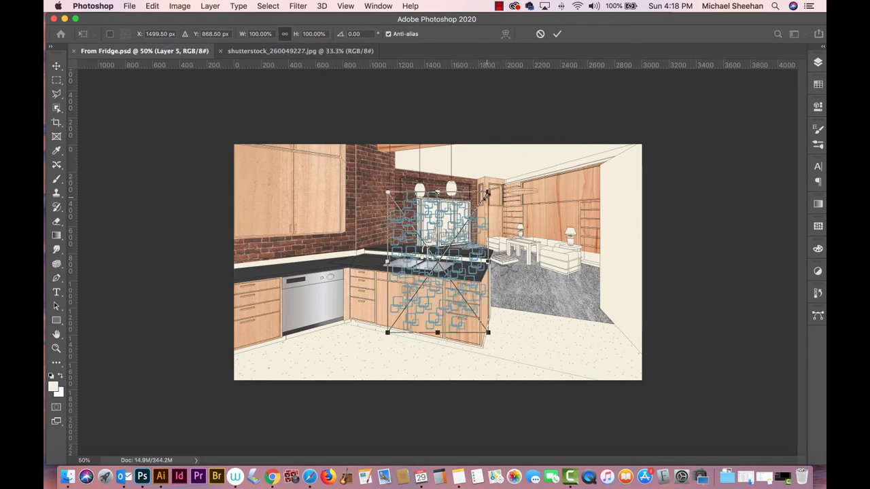
Enlarge the pasted pattern to about 163% and position it over the right wall of the room
left_click_drag(488, 193, 537, 124)
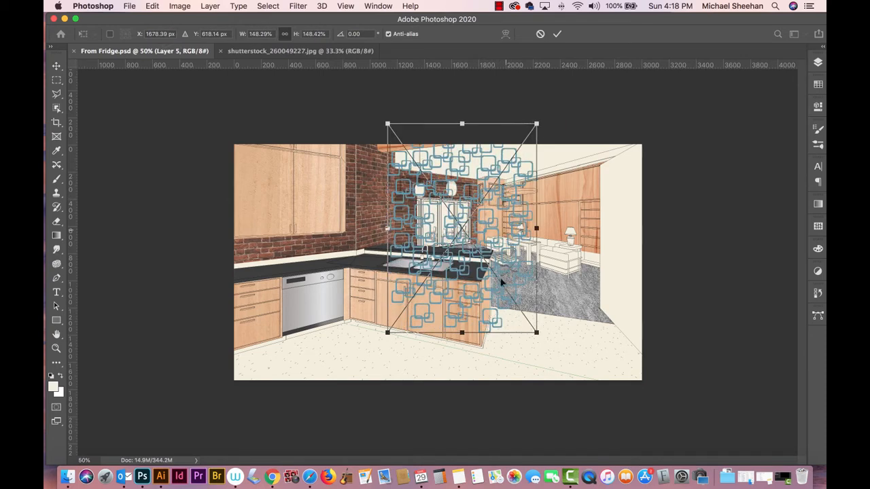
key("super+minus")
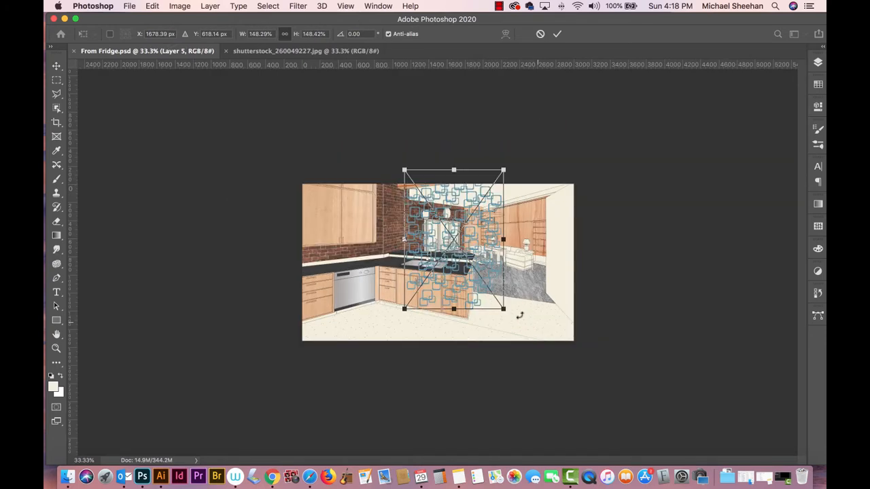
left_click_drag(505, 309, 514, 325)
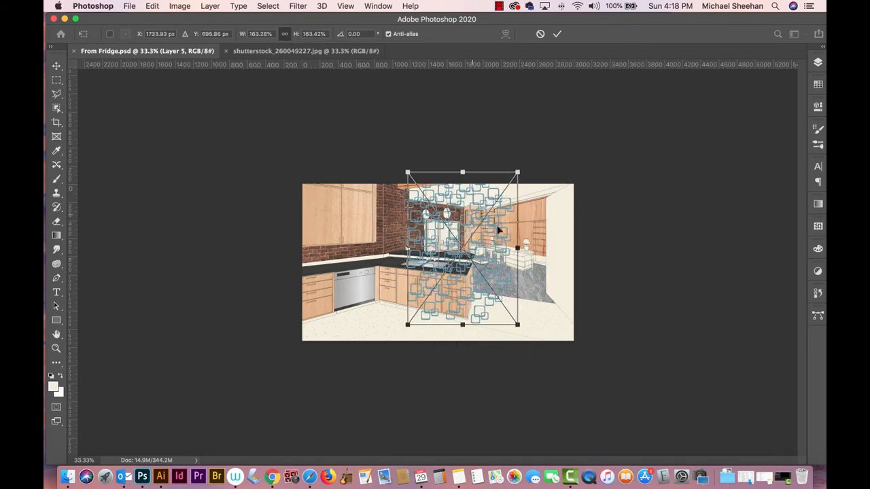
left_click_drag(498, 226, 588, 222)
key("Return")
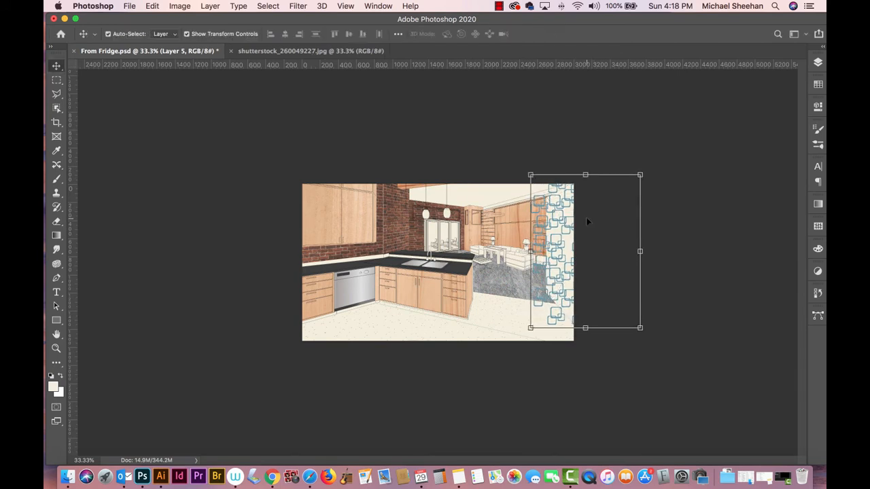
Distort the pattern into perspective by stretching its outer edge taller above and below, and shift it over the right wall
left_click(152, 6)
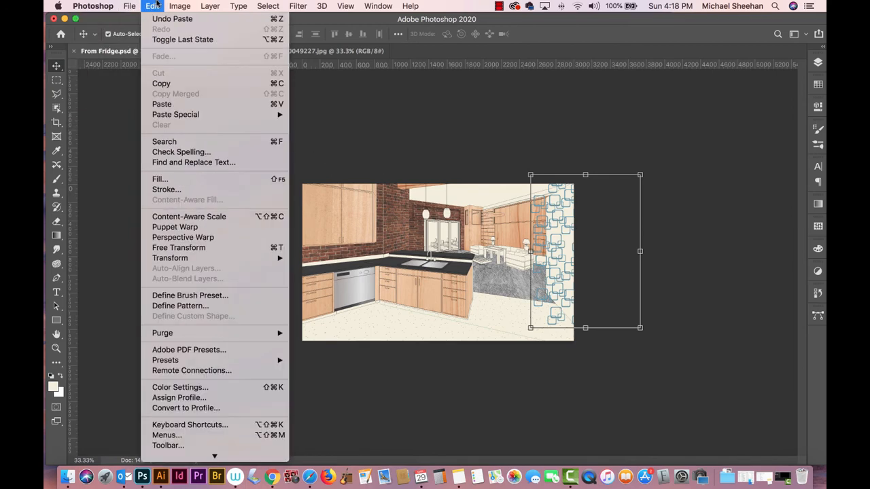
mouse_move(204, 261)
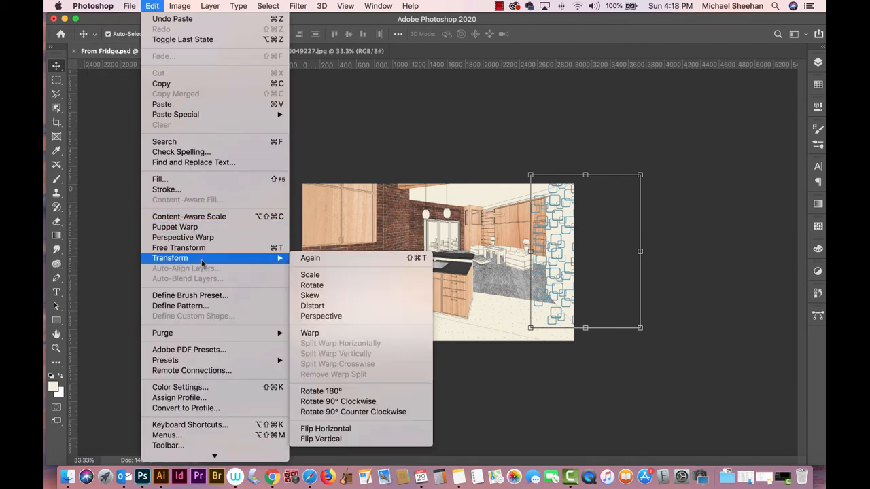
left_click(316, 307)
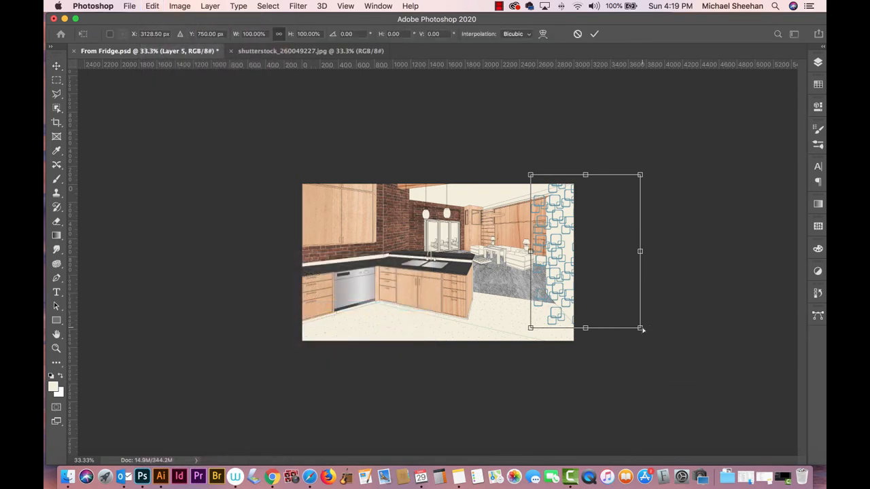
left_click_drag(642, 329, 639, 408)
left_click_drag(642, 174, 637, 101)
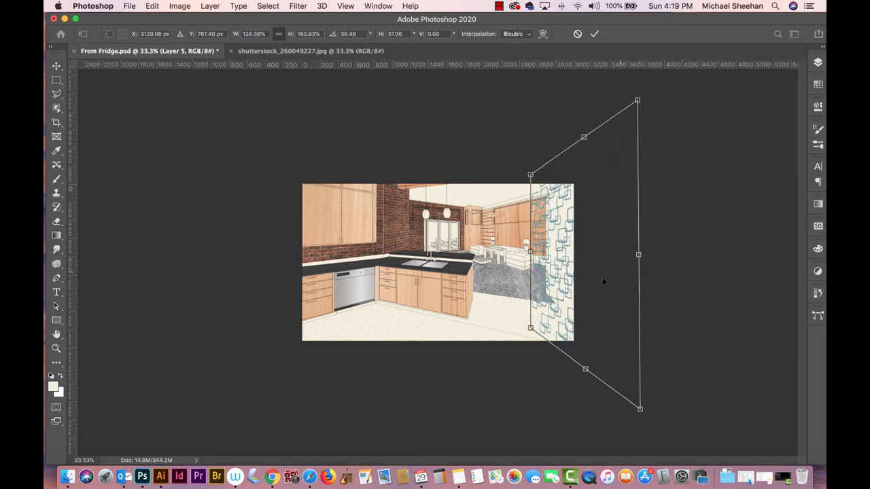
left_click_drag(571, 264, 578, 243)
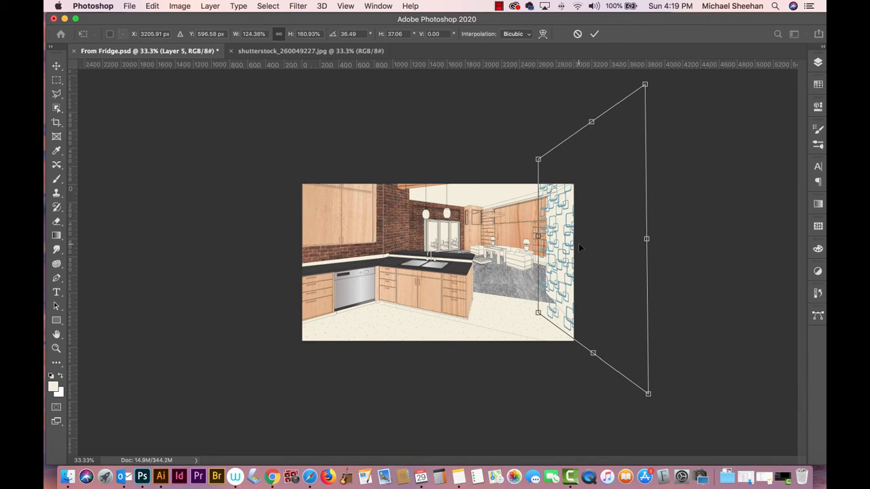
key("Return")
left_click(691, 201)
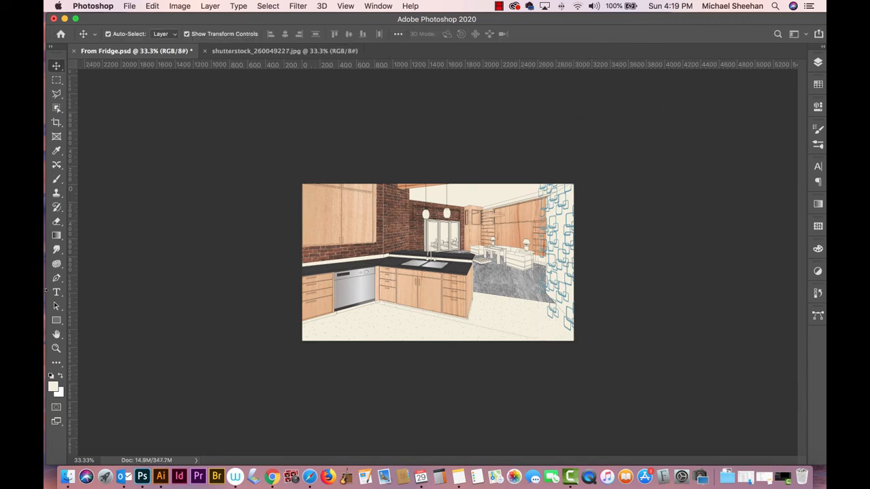
Outline the right wall with the Polygonal Lasso and invert the selection to cover everything outside the wall
left_click(57, 348)
left_click_drag(539, 264, 615, 250)
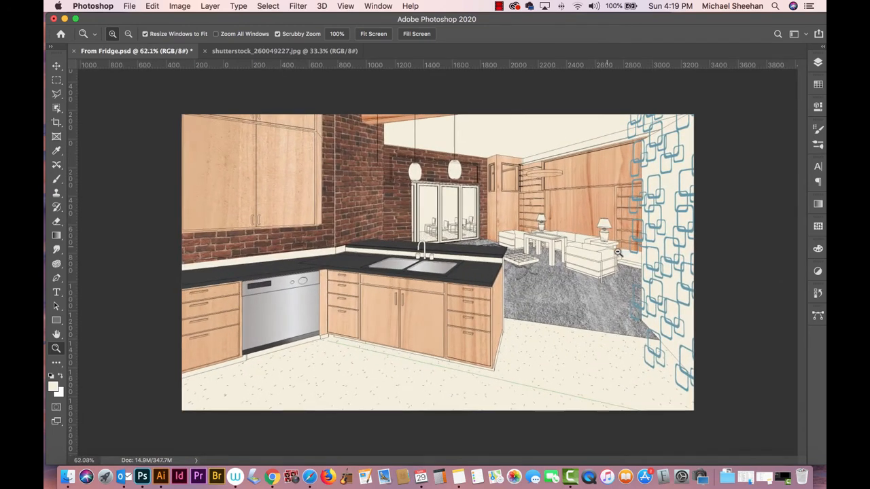
left_click(56, 80)
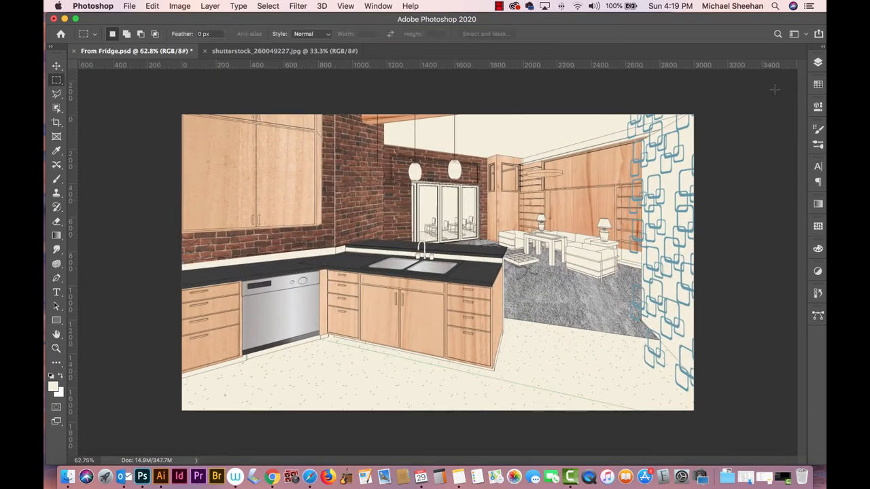
left_click(56, 94)
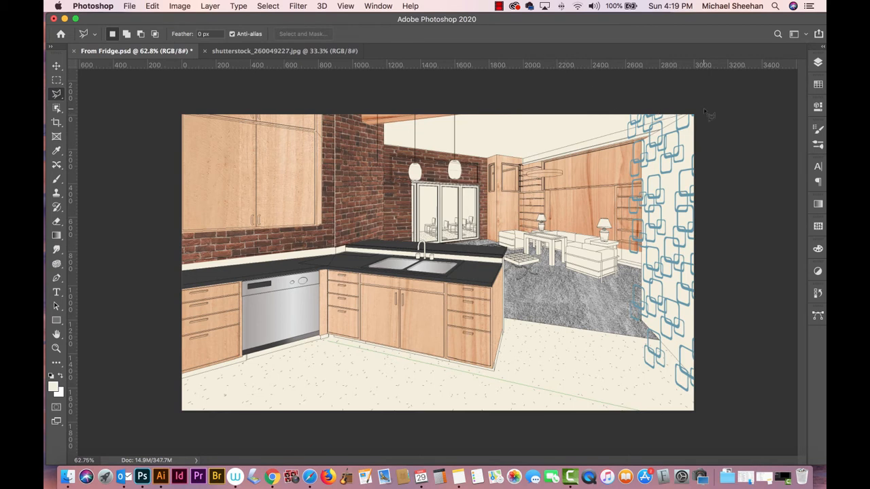
left_click(643, 143)
left_click(707, 104)
left_click(727, 313)
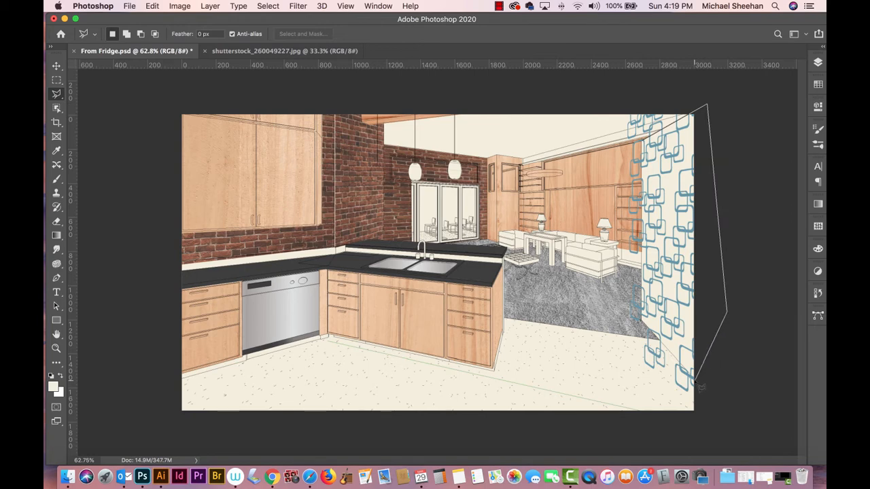
left_click(695, 379)
left_click(639, 319)
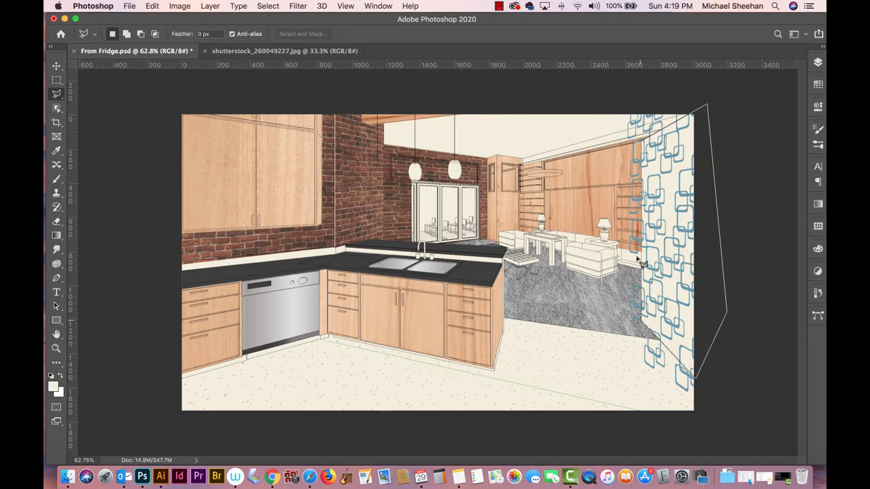
left_click(642, 143)
key("shift+super+i")
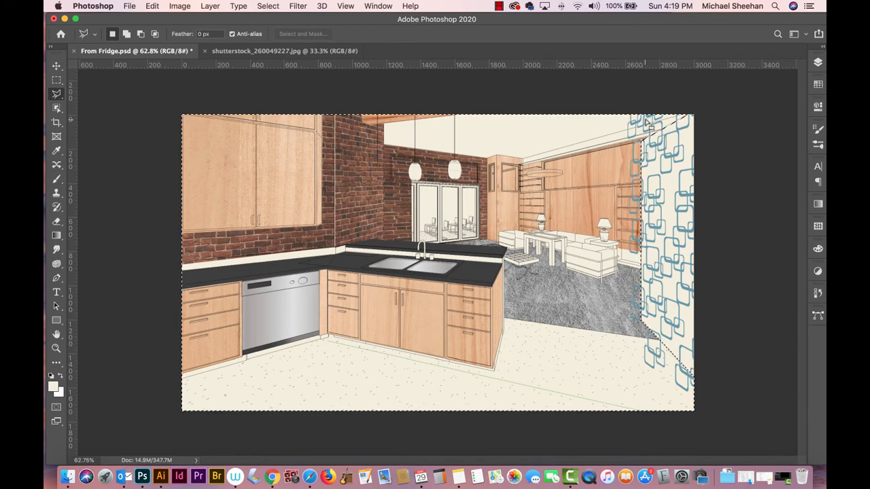
Toggle the pattern layer's visibility to identify it, and rename the layer as wallpaper
left_click(817, 62)
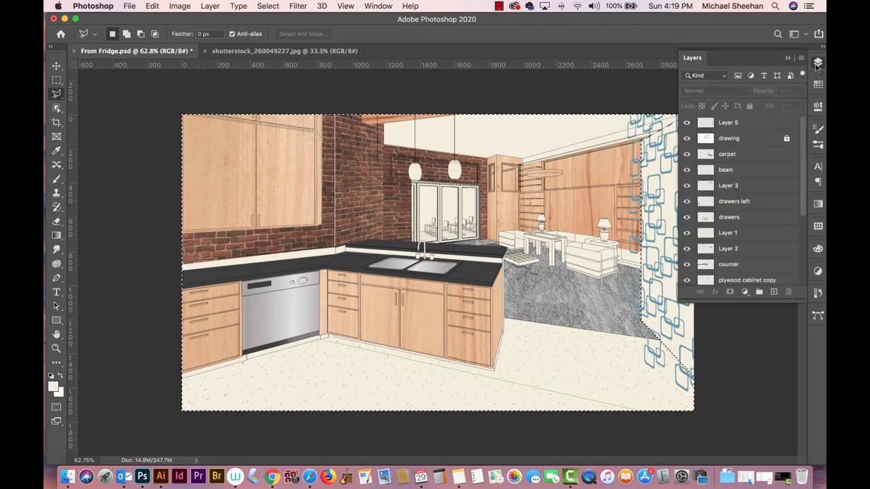
left_click(687, 123)
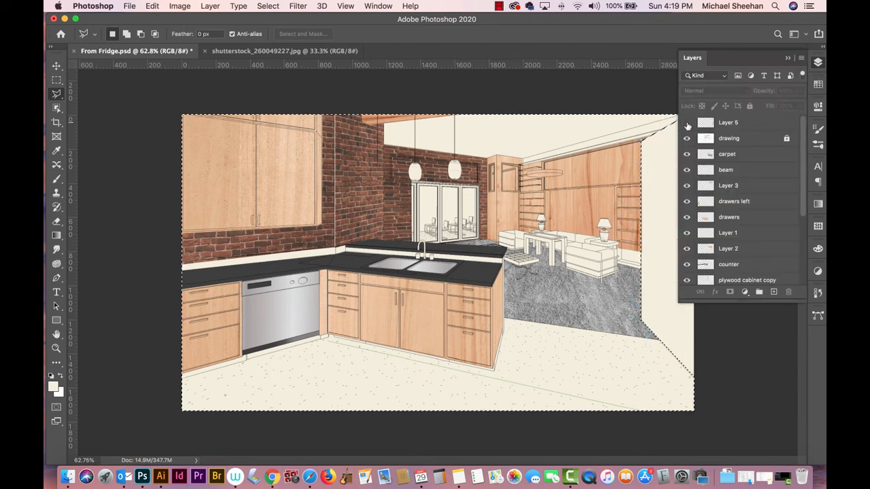
left_click(687, 123)
double_click(727, 122)
type("w")
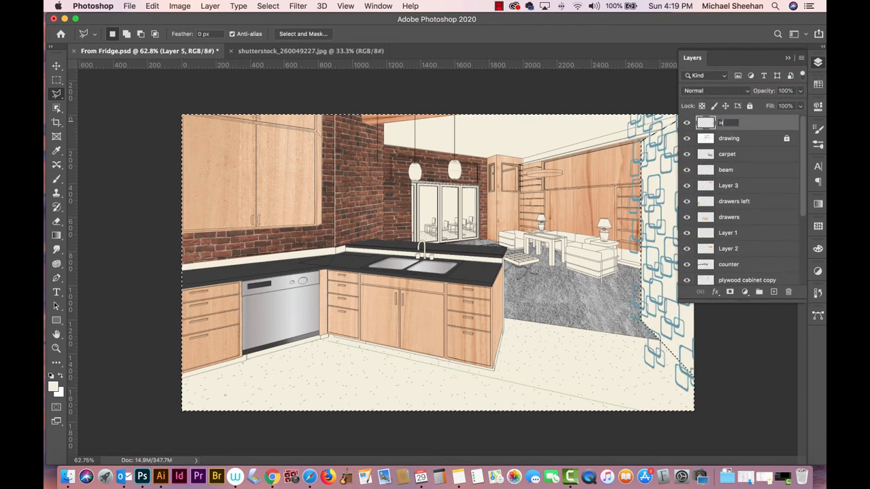
type("allpaper")
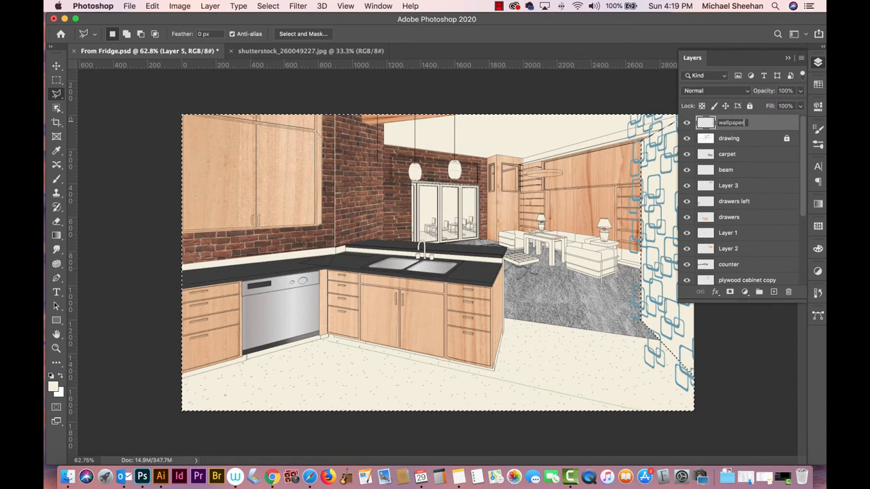
key("Return")
Move the wallpaper layer below the drawing layer with the pattern outside the wall cleared, and save the deselected document
left_click_drag(751, 122, 755, 147)
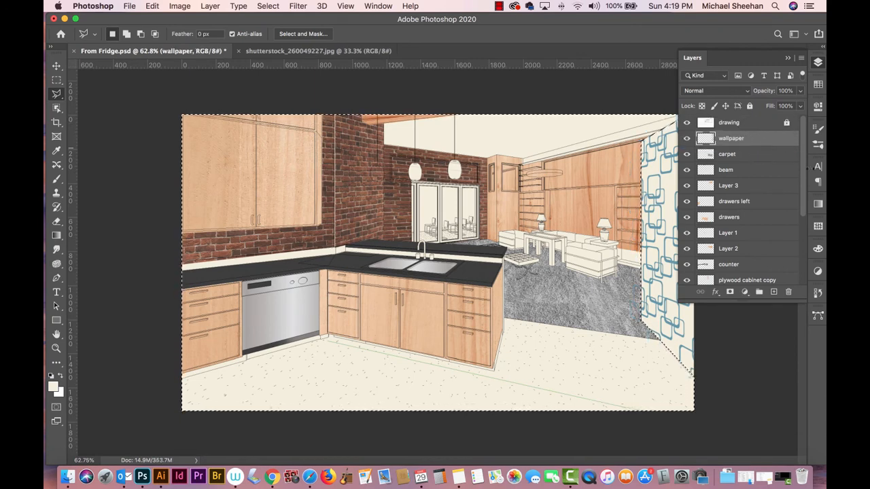
key("super+d")
key("super+s")
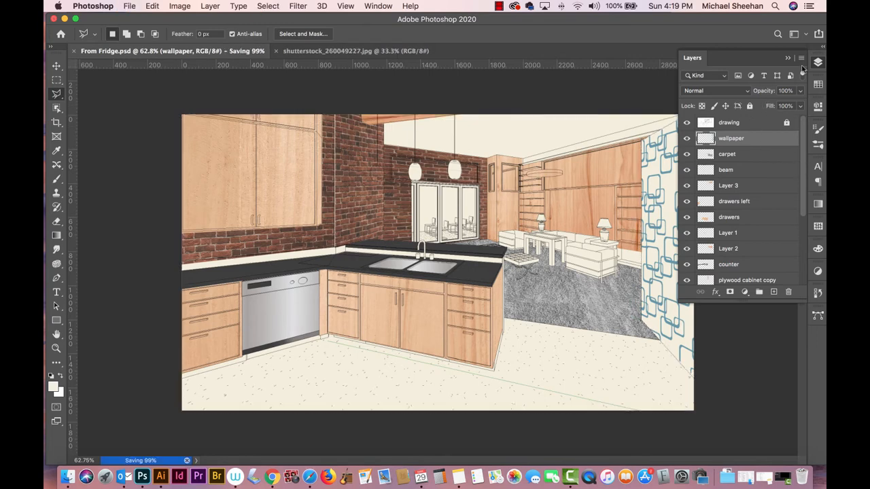
Try a green hue of -77 on the wallpaper, reset the hue to 0, and apply a saturation of -25
left_click(818, 63)
key("super+u")
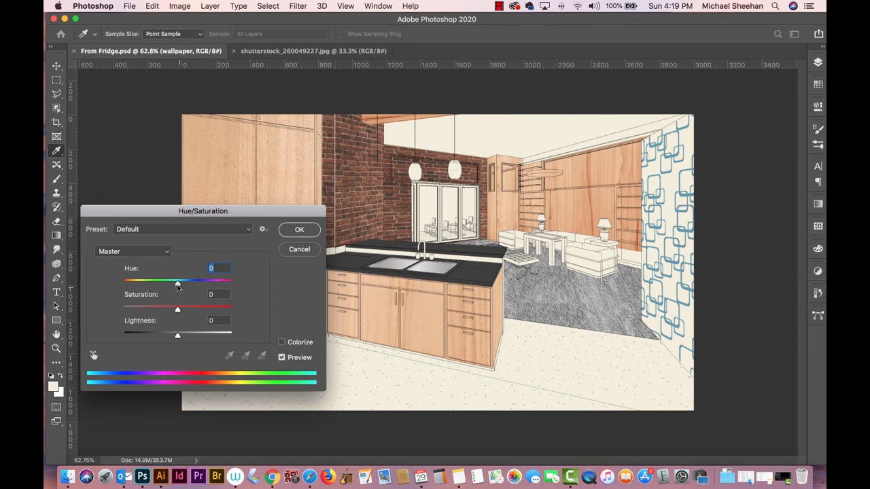
left_click_drag(177, 284, 147, 294)
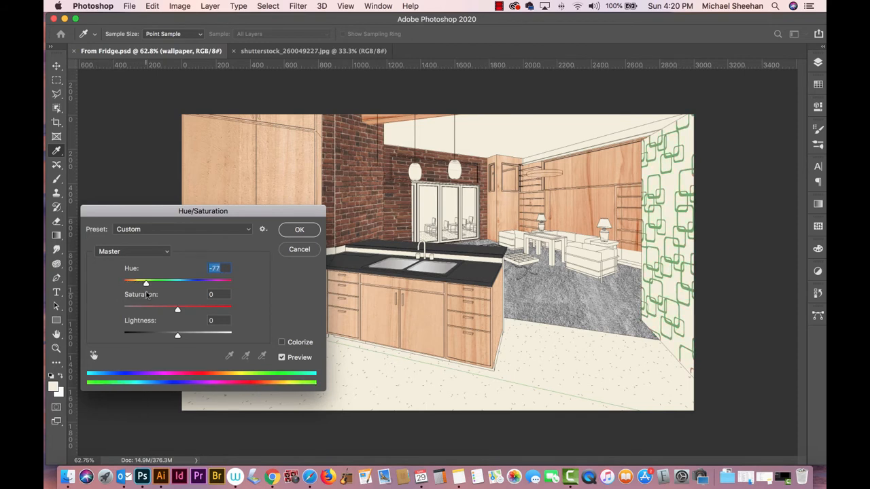
type("0")
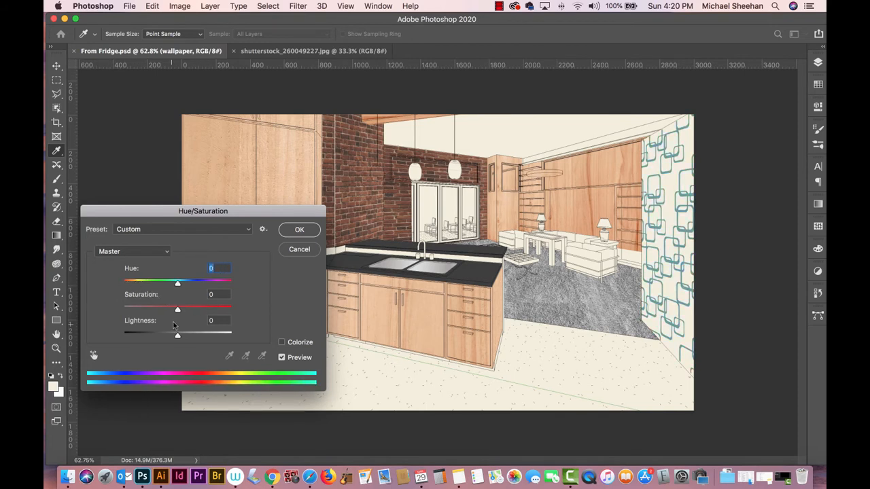
mouse_move(177, 311)
left_mouse_down()
mouse_move(198, 313)
mouse_move(153, 310)
mouse_move(164, 310)
left_mouse_up()
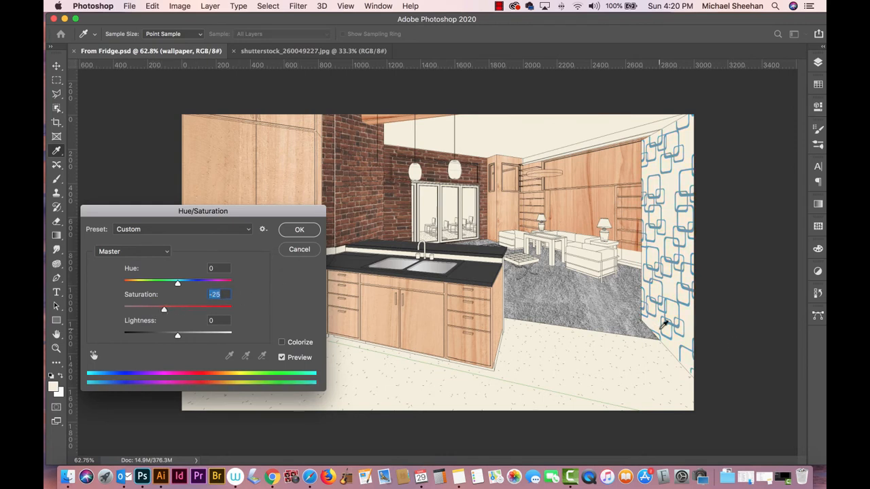
left_click(299, 230)
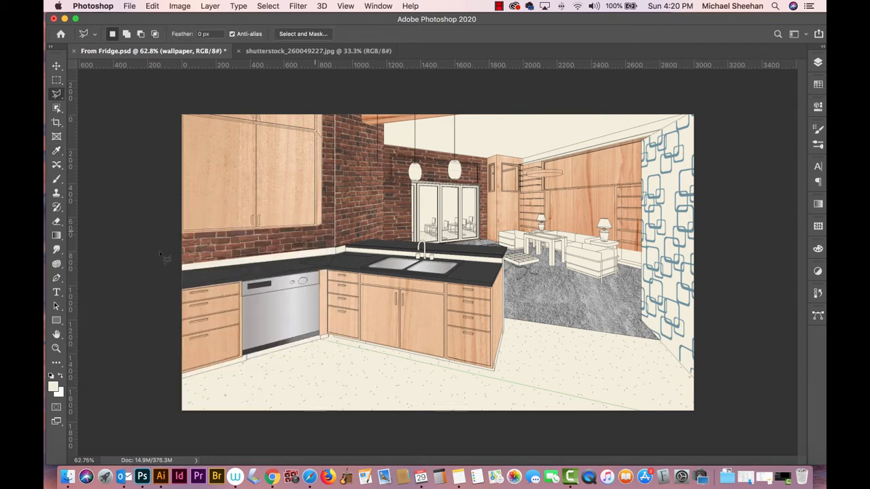
Undo the wallpaper edits back to the flat, undistorted pattern
left_click(57, 222)
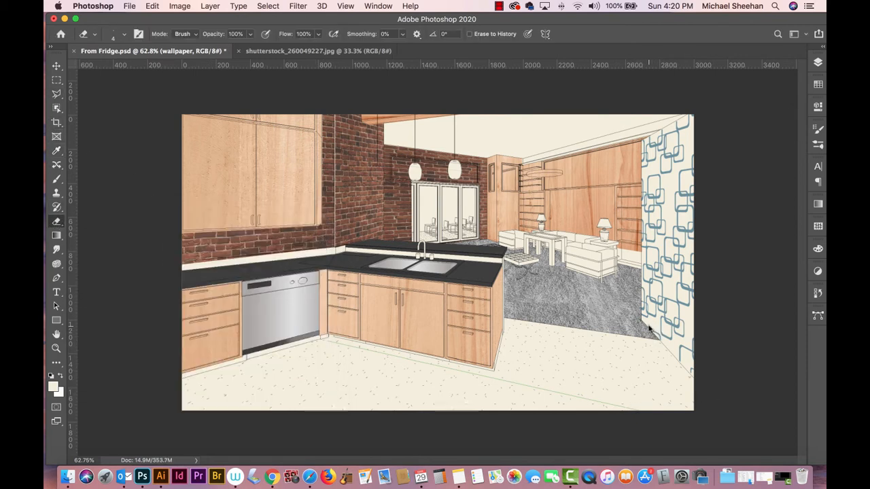
key("super+z")
key("super+z")
key("super+z")
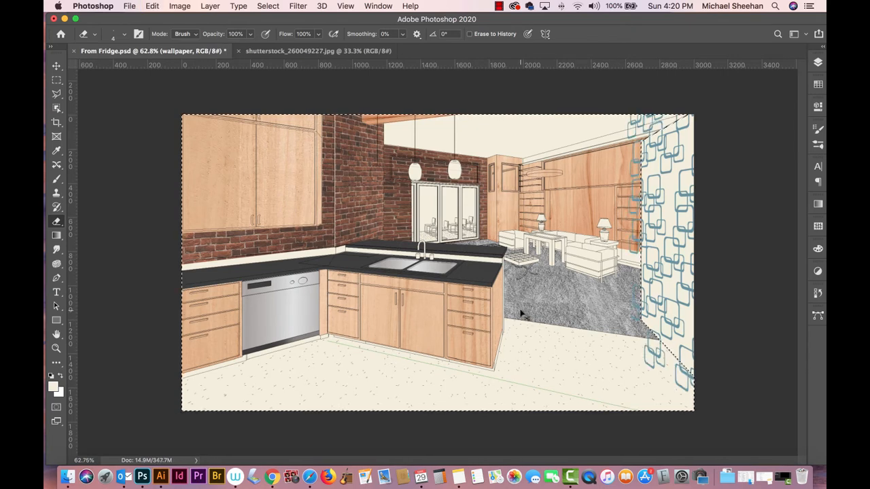
key("super+z")
key("super+z")
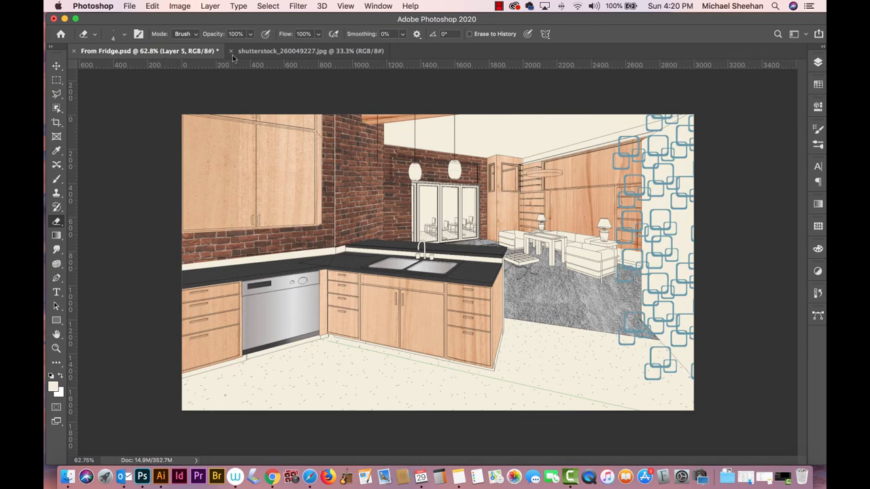
Distort the wallpaper pattern so its outer corners extend well above and below the canvas, steepening the right wall's perspective
left_click(57, 65)
left_click(153, 6)
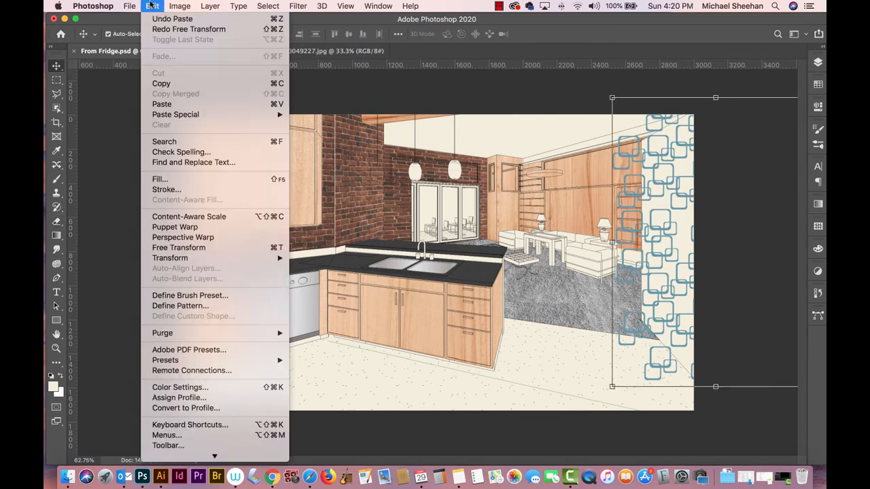
mouse_move(187, 262)
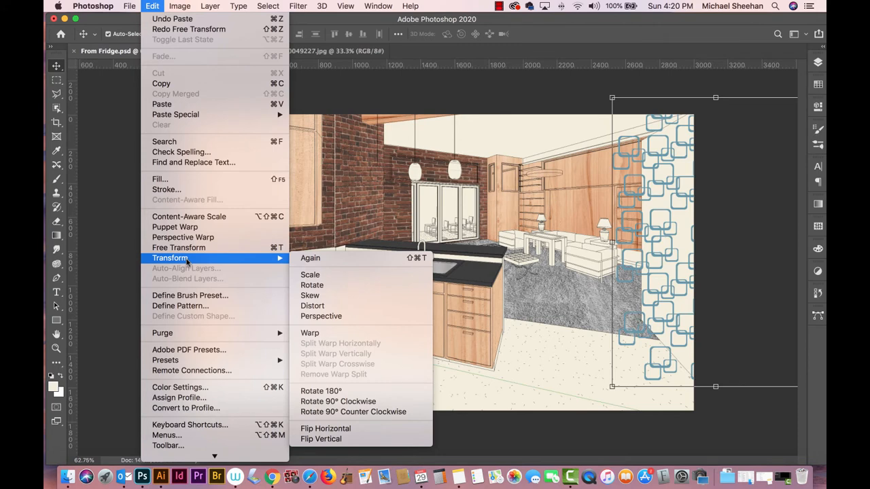
left_click(338, 308)
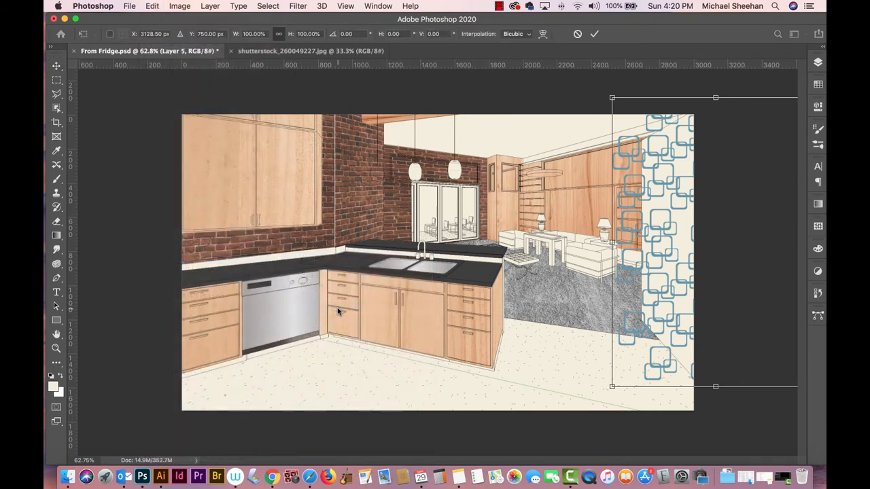
key("super+plus")
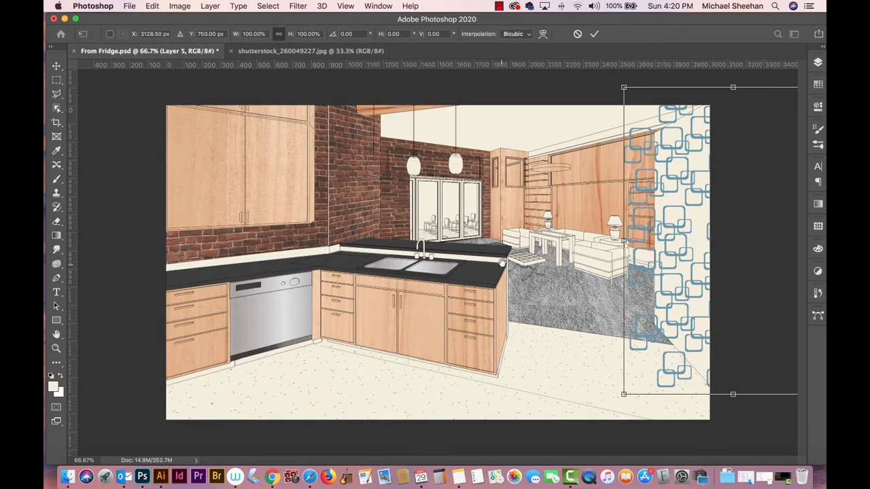
key("super+r")
key("super+minus")
key("super+minus")
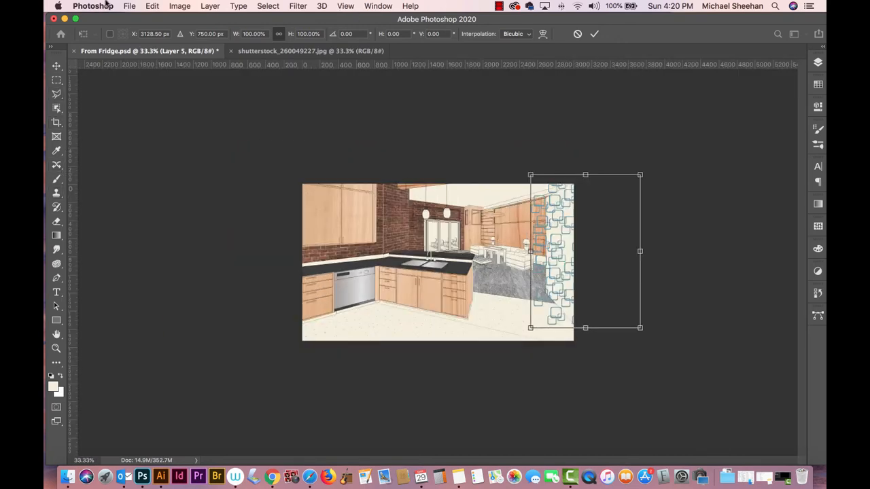
left_click_drag(642, 178, 621, 104)
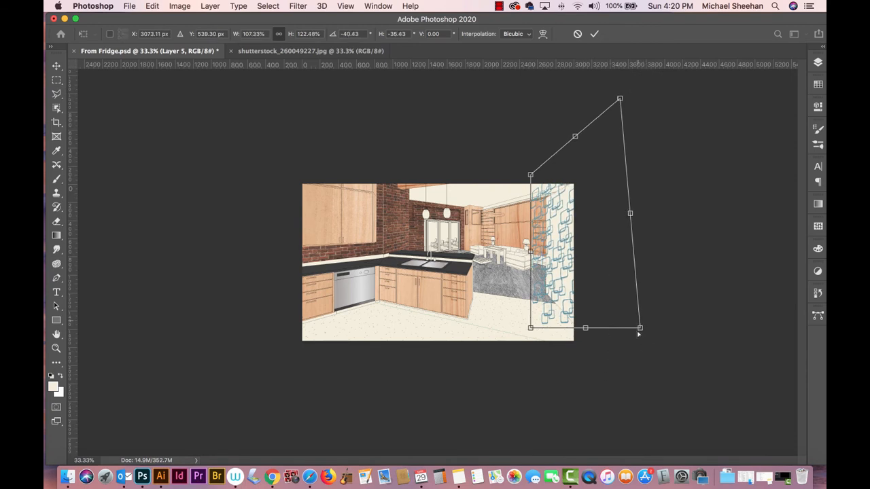
left_click_drag(641, 331, 607, 476)
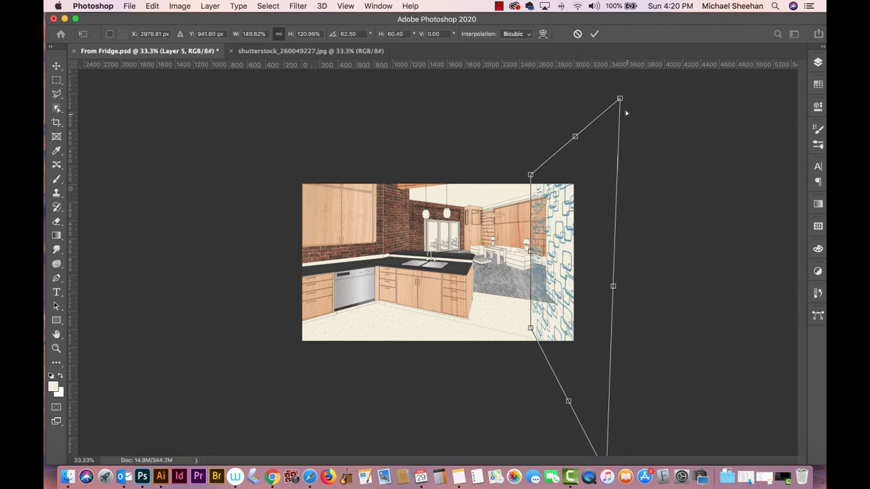
Raise the pattern's upper outer corner further, shift its inner edge slightly outward past the wall corner, and apply the distortion
left_click_drag(620, 100, 616, 59)
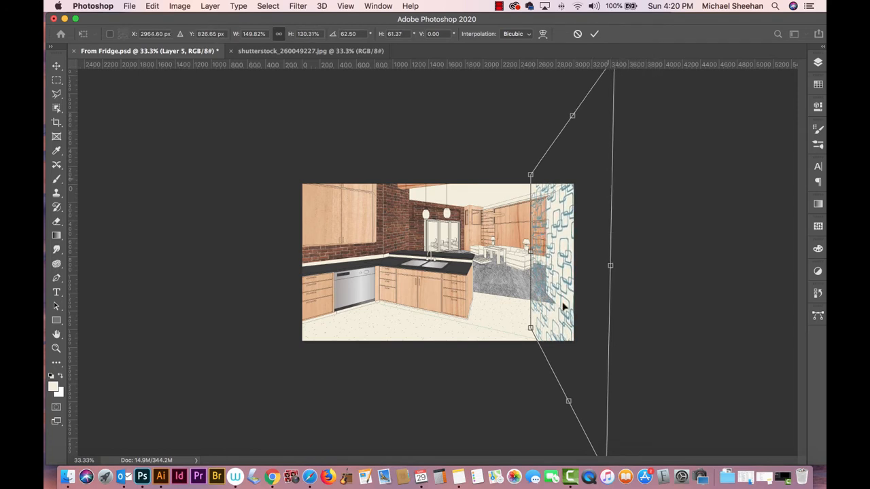
left_click_drag(530, 251, 527, 249)
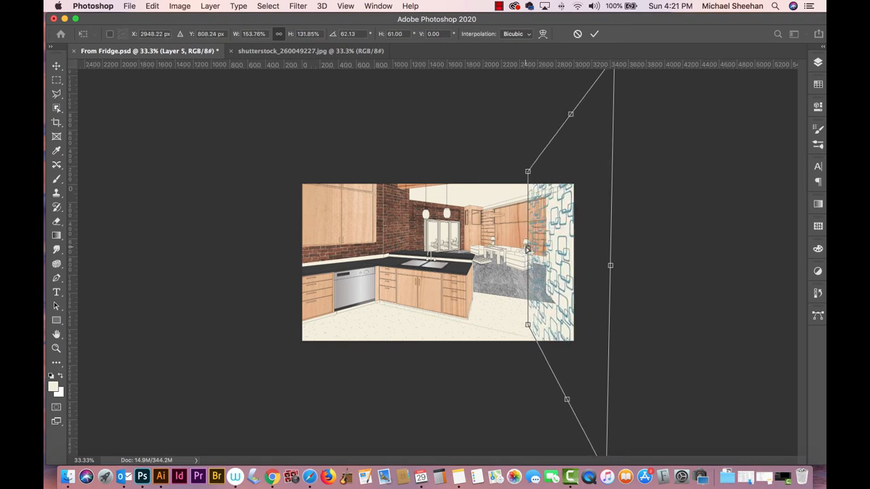
key("Return")
left_click(678, 151)
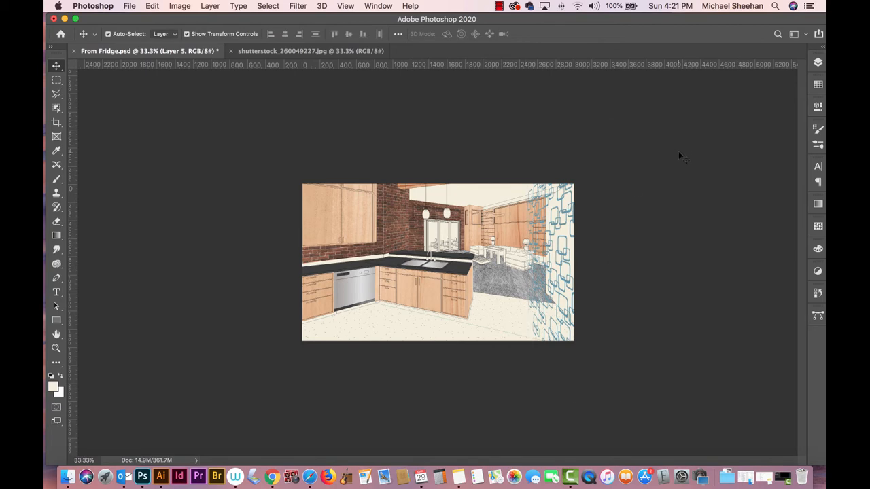
Outline the right wall with a polygonal lasso selection and invert the selection
left_click(57, 348)
left_click_drag(552, 242, 566, 241)
left_click(56, 93)
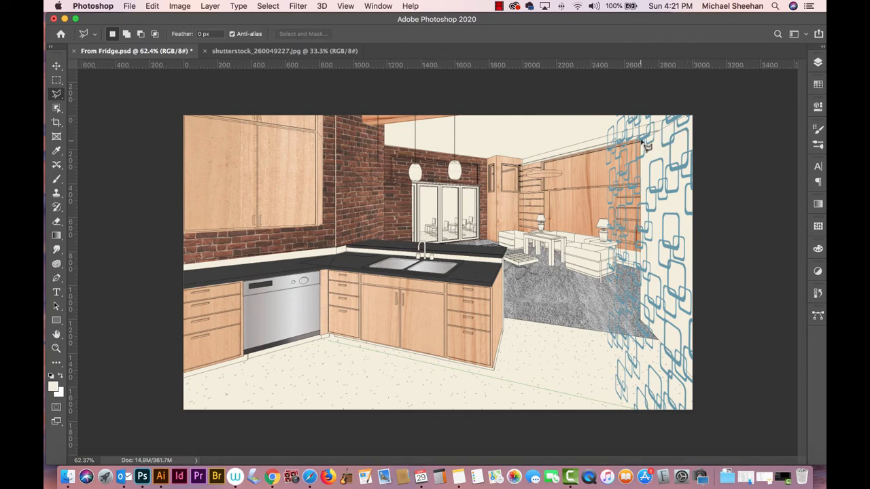
left_click(685, 115)
left_click(707, 104)
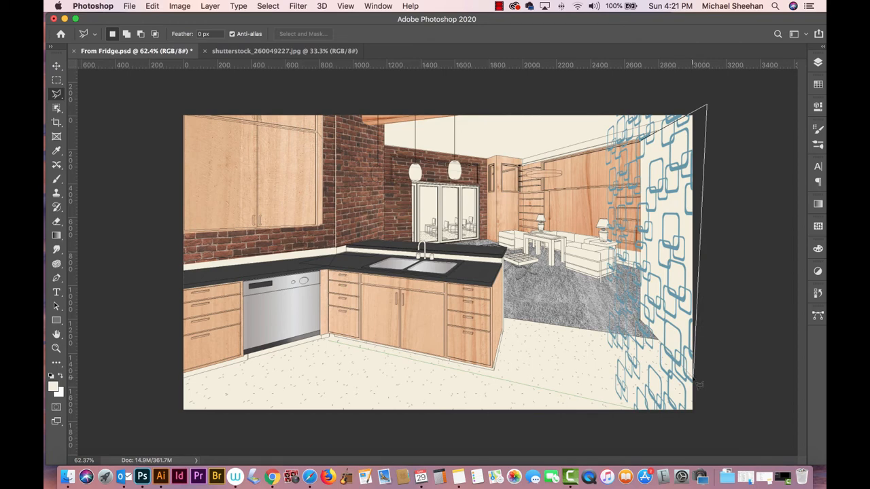
left_click(694, 378)
left_click(642, 323)
double_click(642, 141)
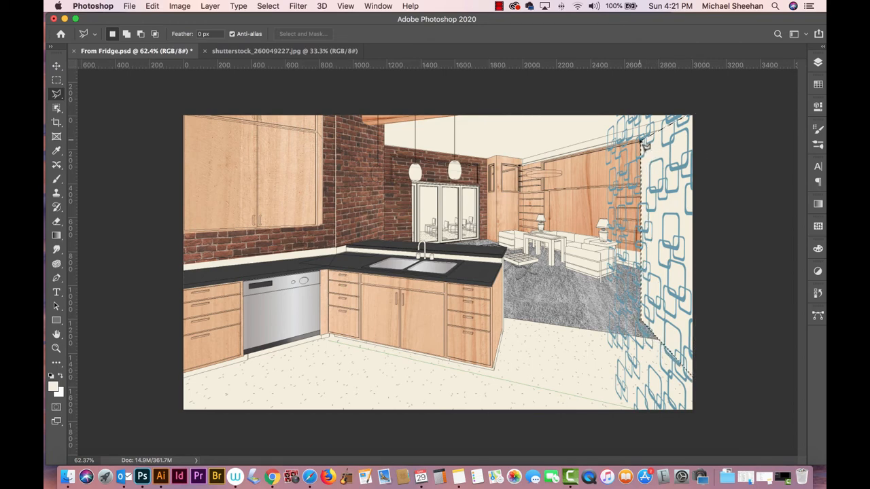
key("super+shift+i")
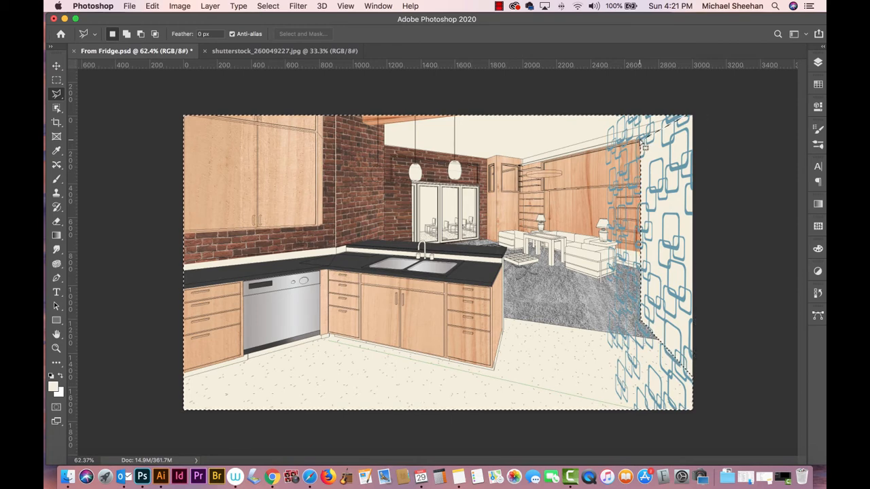
Move the pattern's Layer 5 below the drawing layer and rename it wallpaper
left_click(816, 62)
left_click(734, 125)
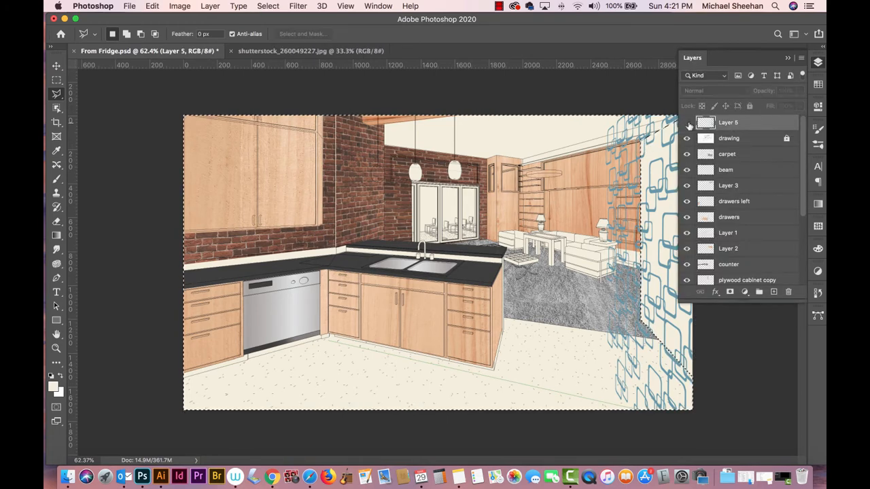
left_click_drag(750, 125, 752, 146)
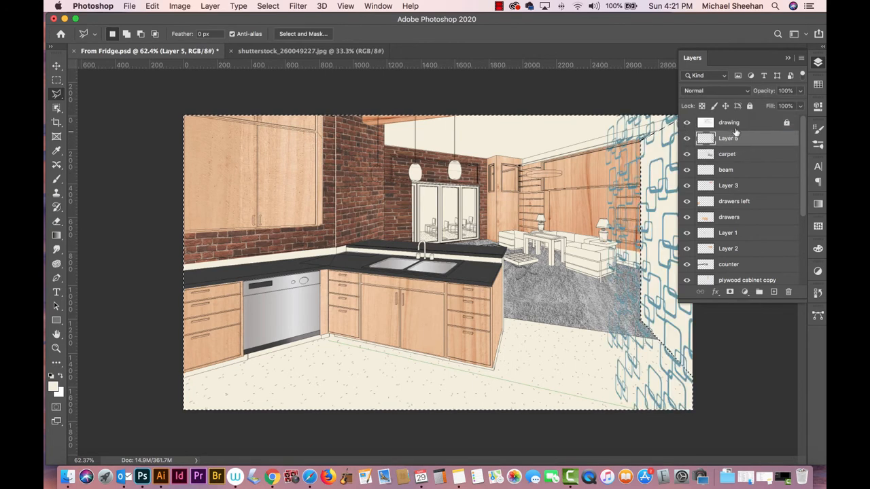
double_click(729, 138)
type("wallpaper")
key("Return")
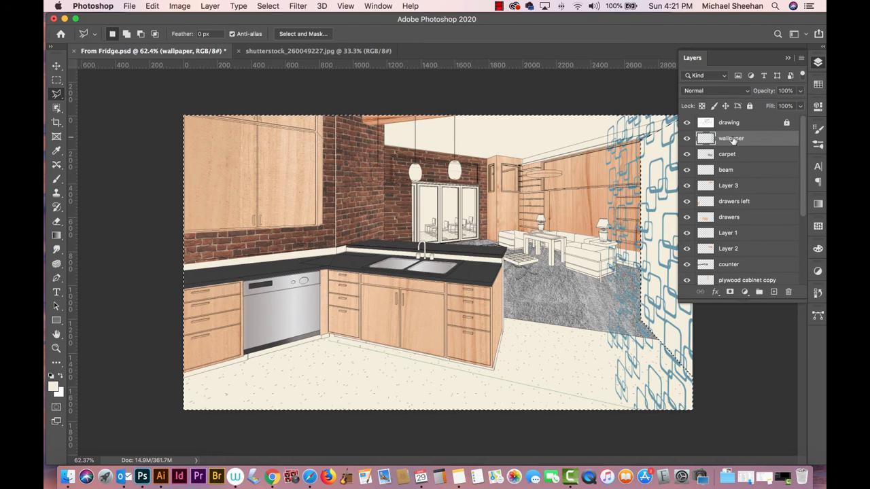
Clear the wallpaper pattern outside the wall, remove the selection, and save the document
key("BackSpace")
key("super+d")
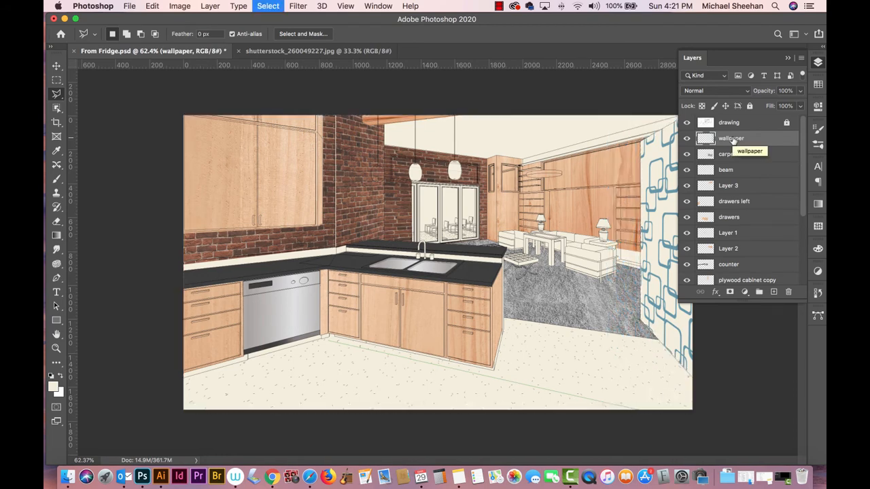
key("super+s")
key("super+minus")
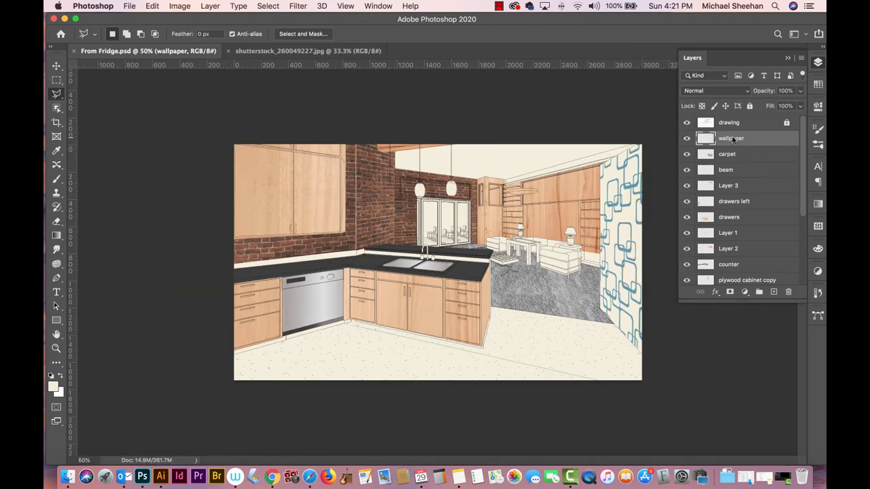
left_click(818, 62)
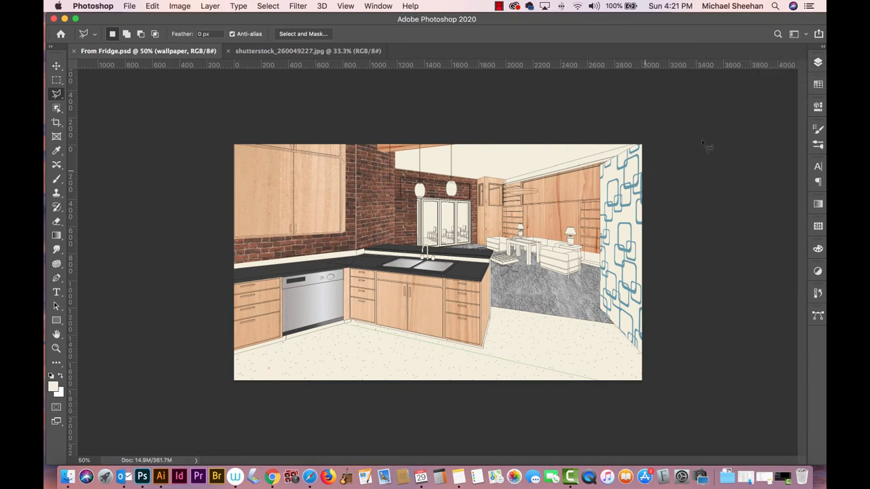
Try a 35% fill on the wallpaper layer and save the document
left_click(818, 62)
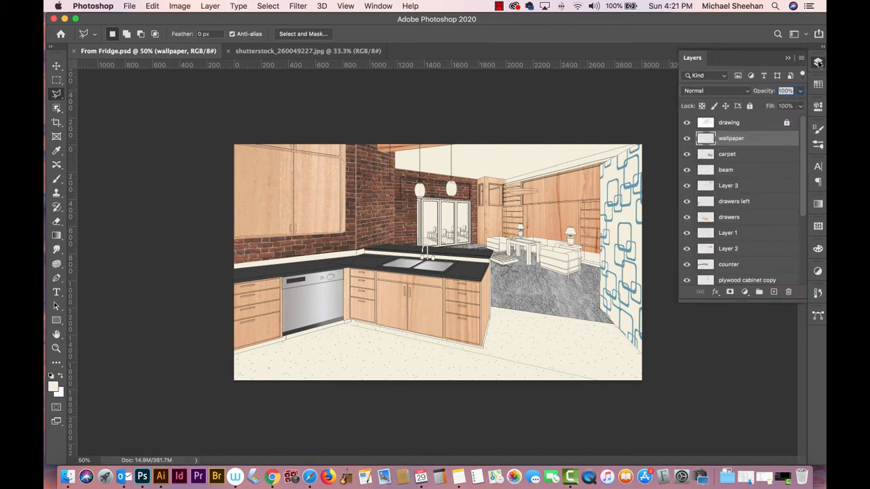
left_click(802, 106)
left_click_drag(795, 120, 772, 121)
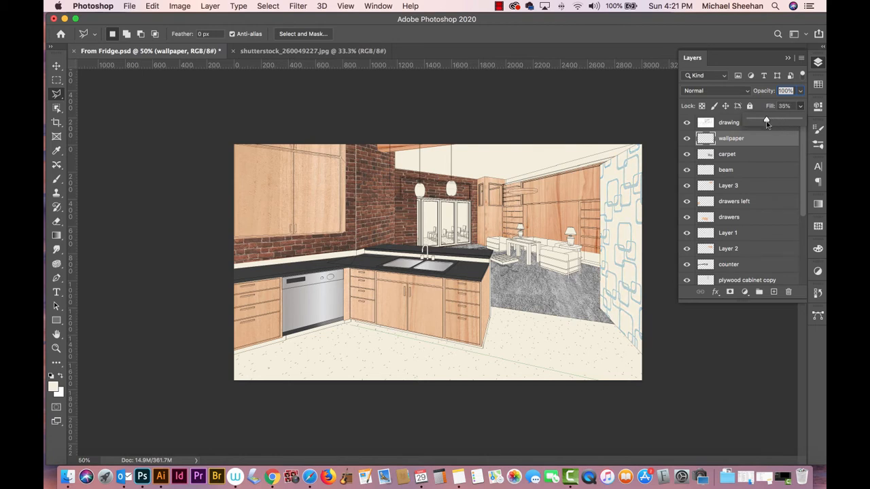
key("super+s")
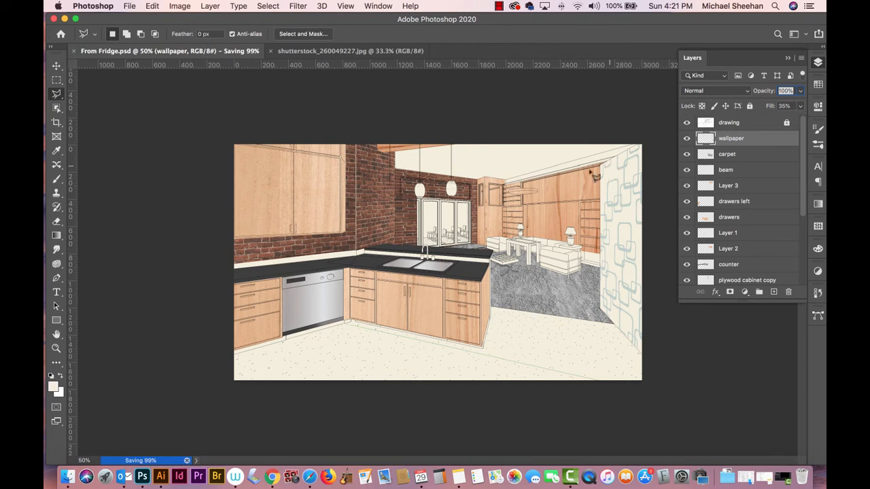
Try a lower opacity of about 83% on the wallpaper layer, and return the opacity to 100%
left_click(802, 92)
left_click_drag(799, 105, 780, 106)
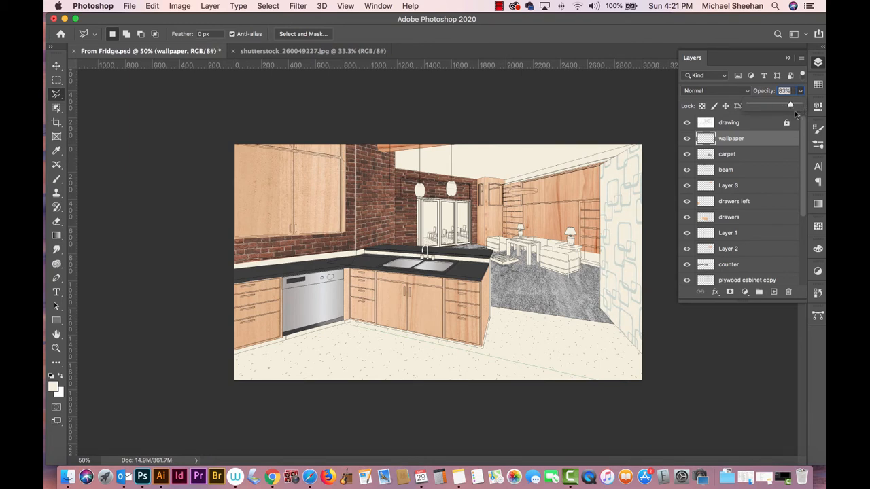
left_click_drag(794, 105, 800, 105)
left_click(616, 91)
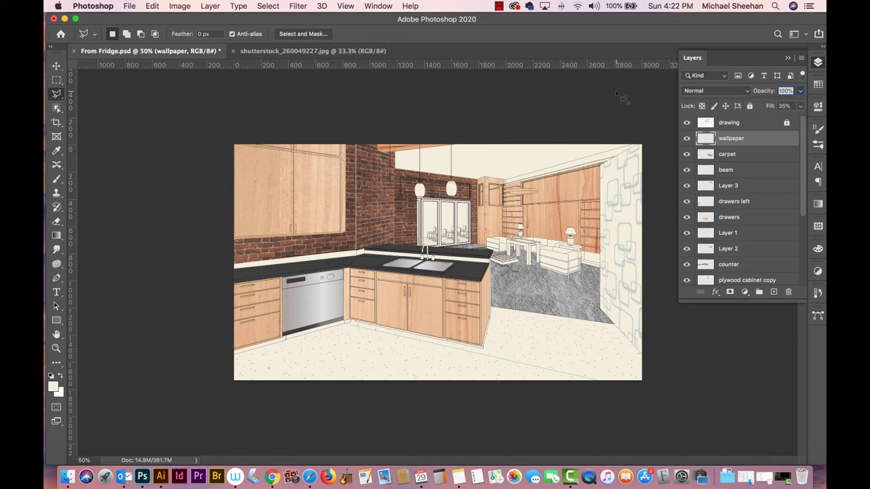
key("Escape")
Raise the wallpaper layer's fill again, set its opacity to 79%, and save the document with no layer selected
left_click(801, 106)
left_click_drag(766, 121, 789, 105)
left_click(800, 90)
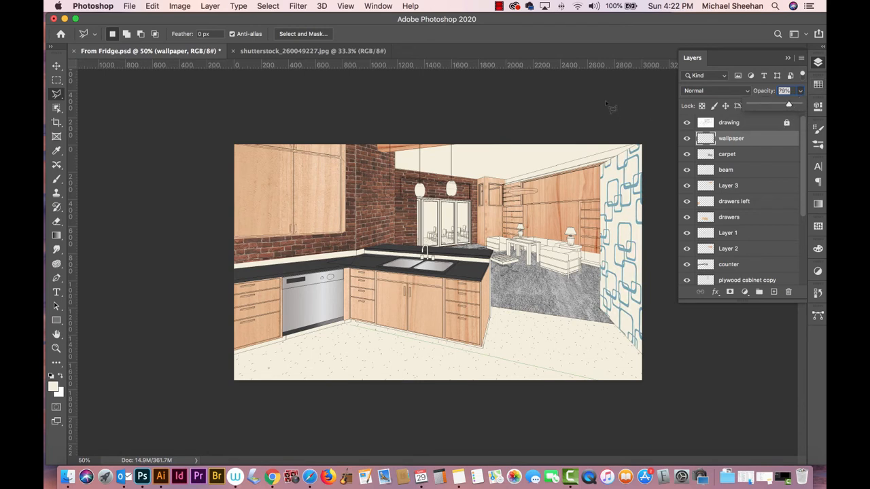
left_click(57, 66)
left_click(238, 130)
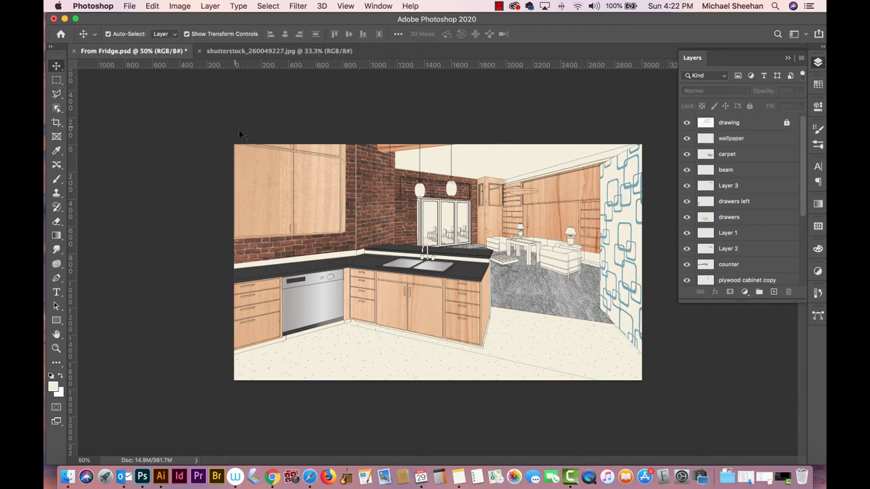
key("super+s")
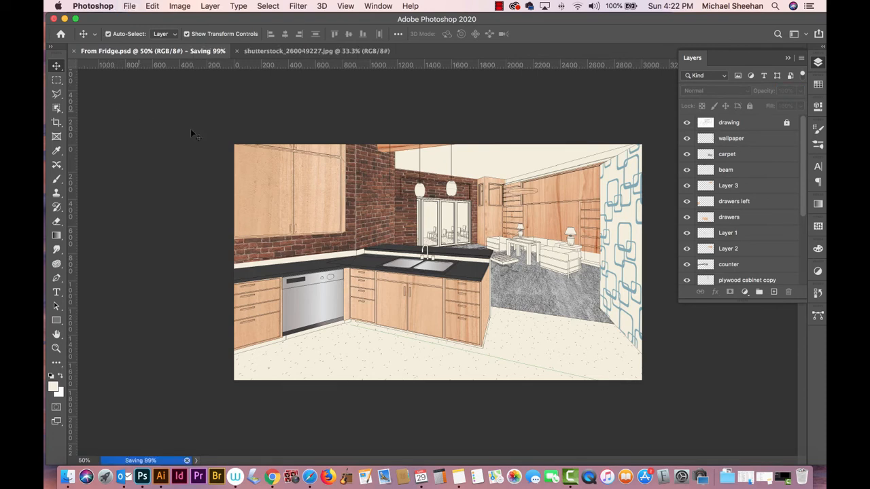
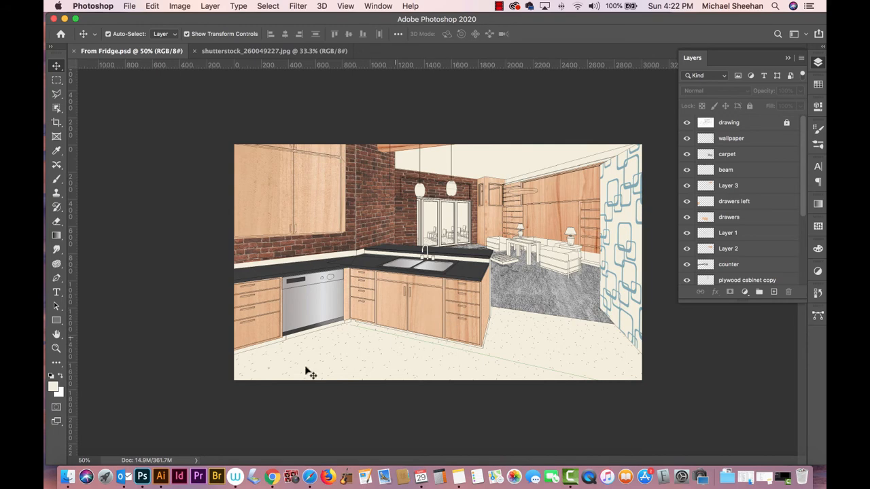
Switch to Illustrator and create a new landscape Tabloid document of 1224 x 792 pt
left_click(161, 476)
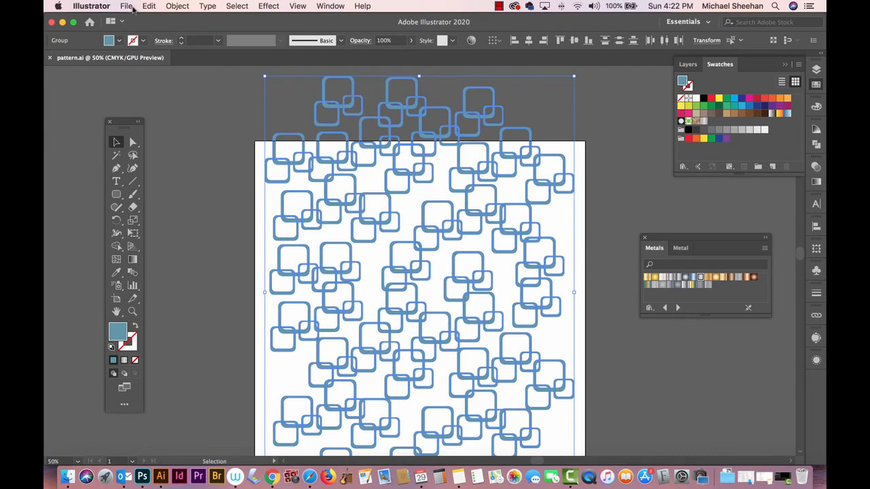
left_click(127, 7)
left_click(136, 19)
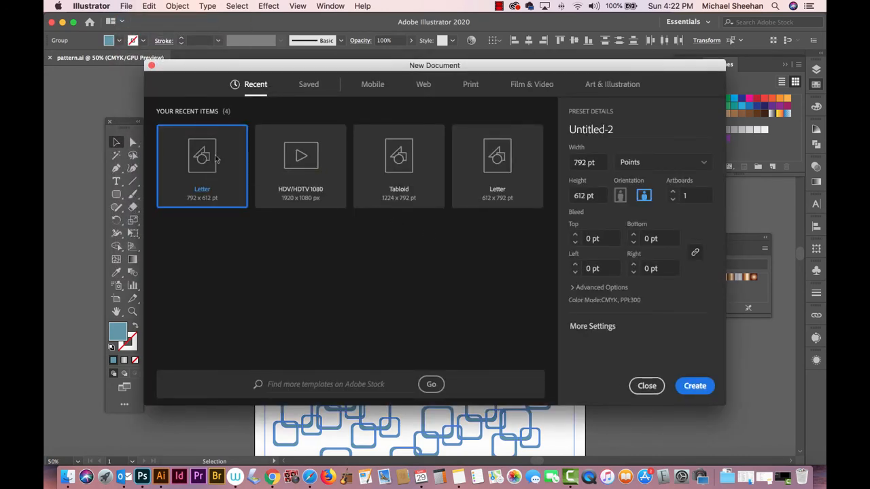
double_click(408, 165)
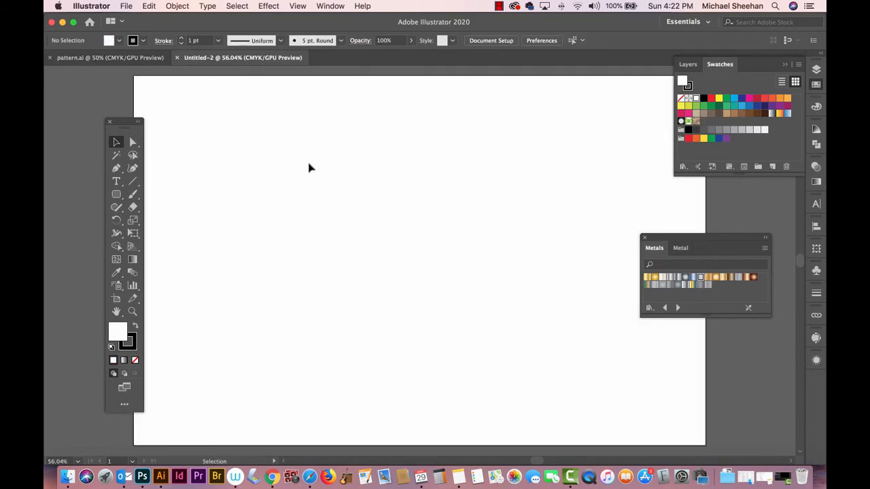
key("super+minus")
key("super+minus")
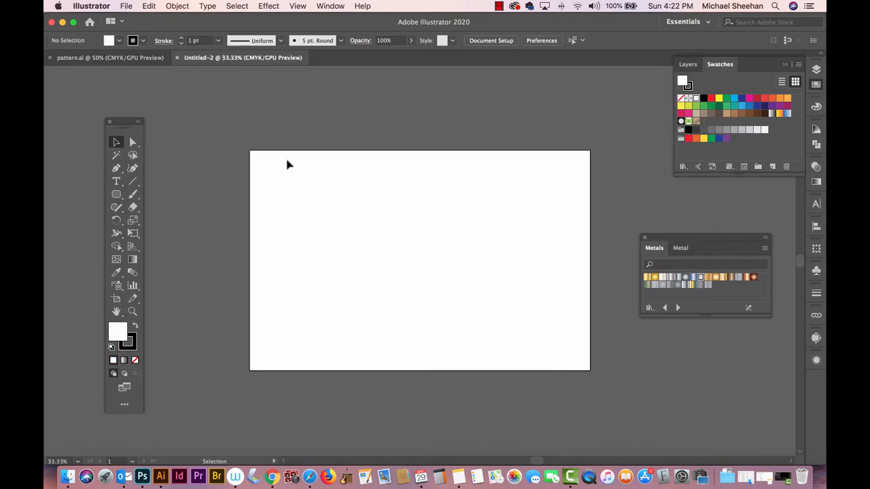
Draw a straight vertical line with the Pen tool near the artboard's left edge, running from just above to just below it
left_click(118, 170)
left_click(273, 148)
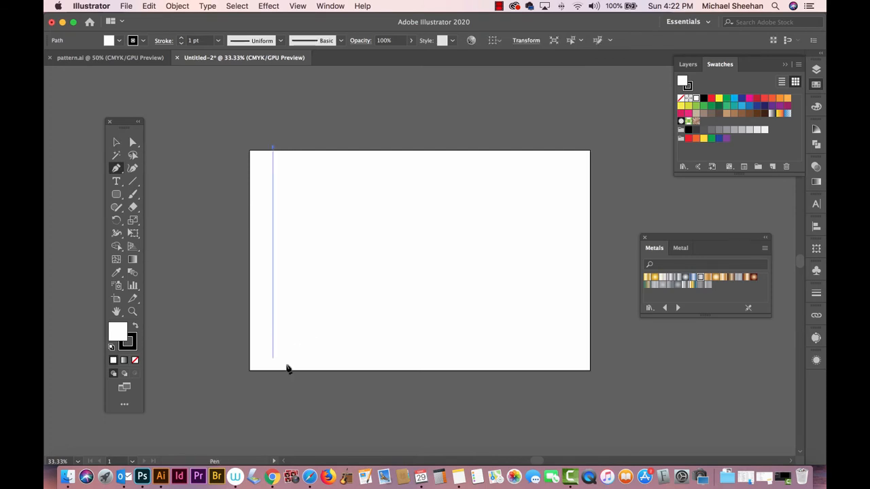
left_click(286, 386, "shift")
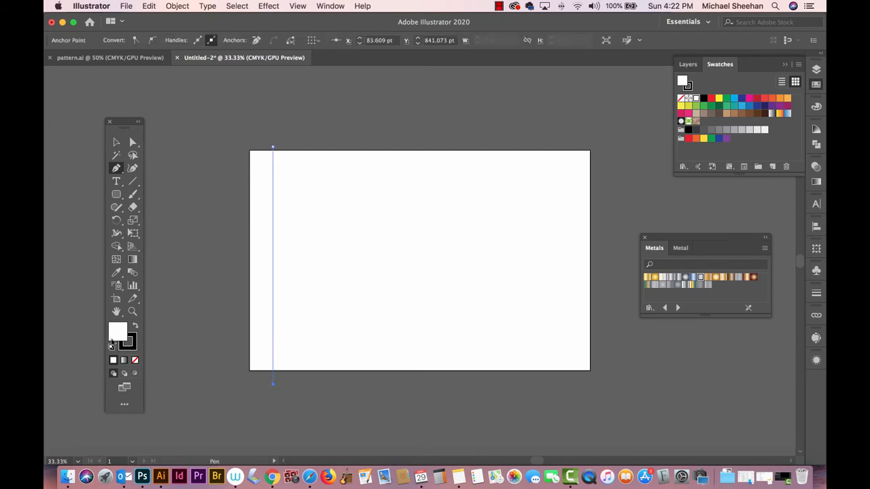
Remove the vertical line's fill, give its stroke a dark gray swatch, and deselect it
left_click(135, 360)
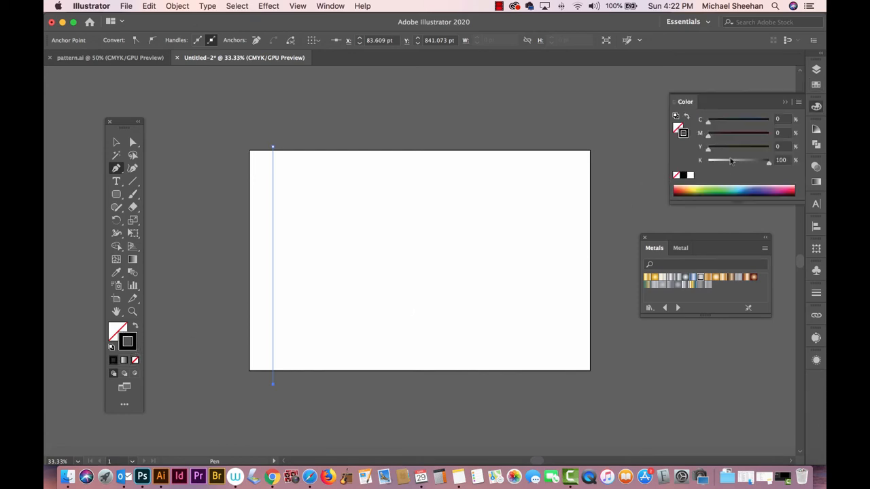
left_click(816, 84)
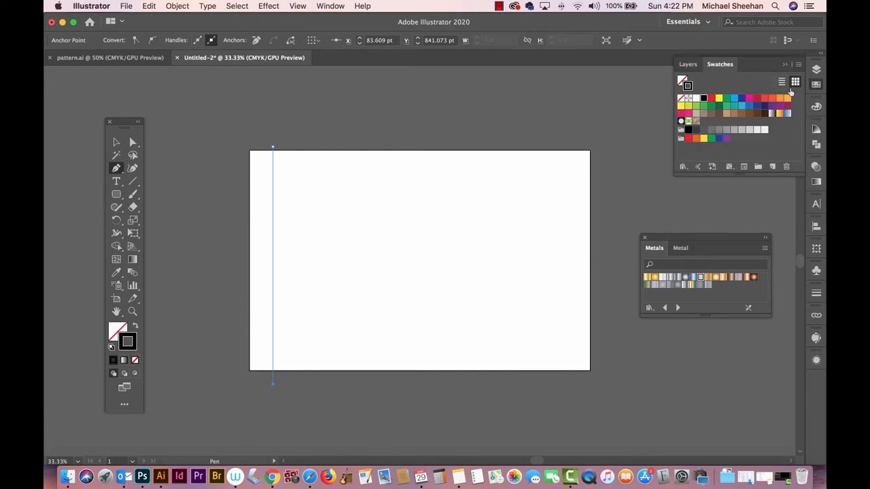
left_click(711, 130)
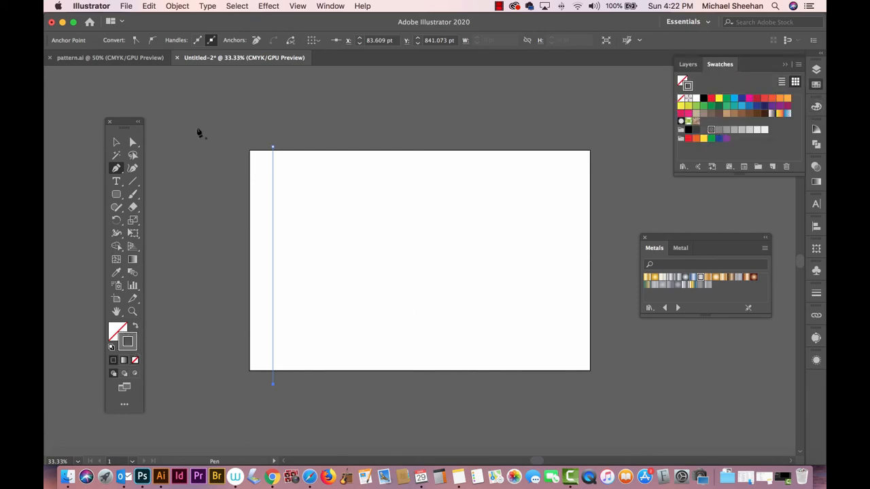
key("v")
left_click(238, 131)
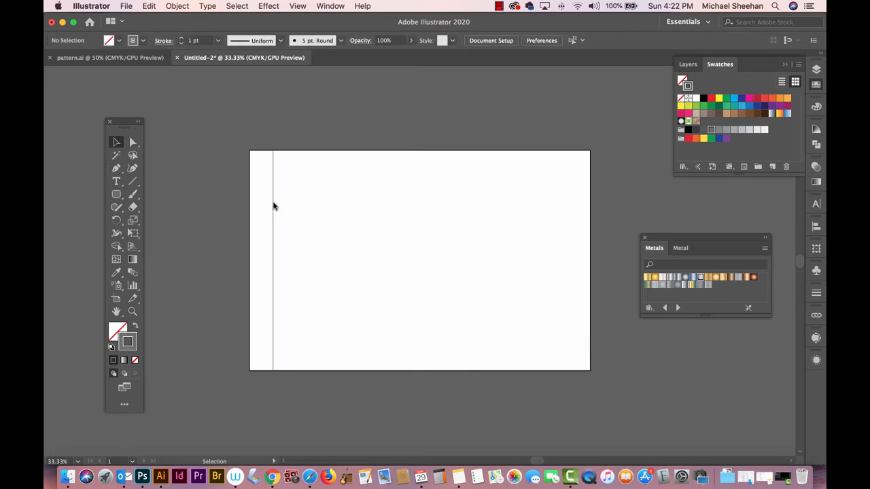
Copy the vertical line a short distance to the right and repeat the copy until ten evenly spaced lines span the artboard
left_click_drag(274, 205, 306, 208)
key("super+d")
key("super+d")
key("super+d")
key("super+d")
key("super+d")
key("super+d")
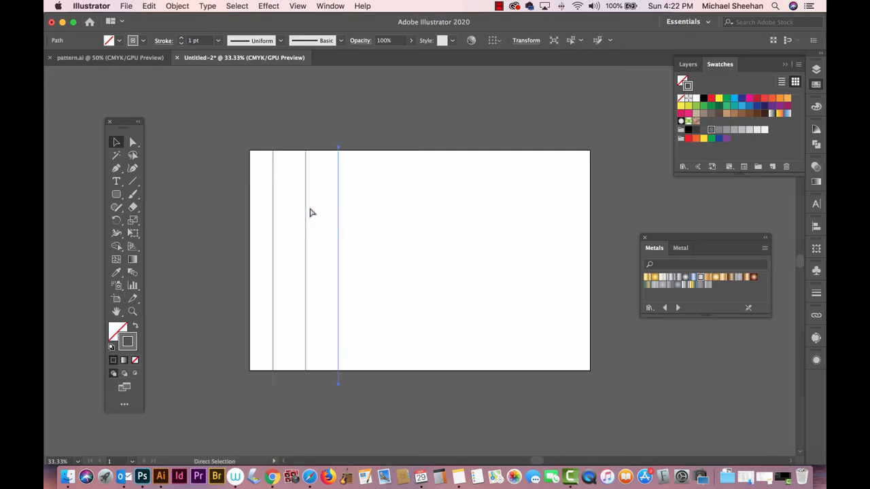
key("super+d")
key("super+d")
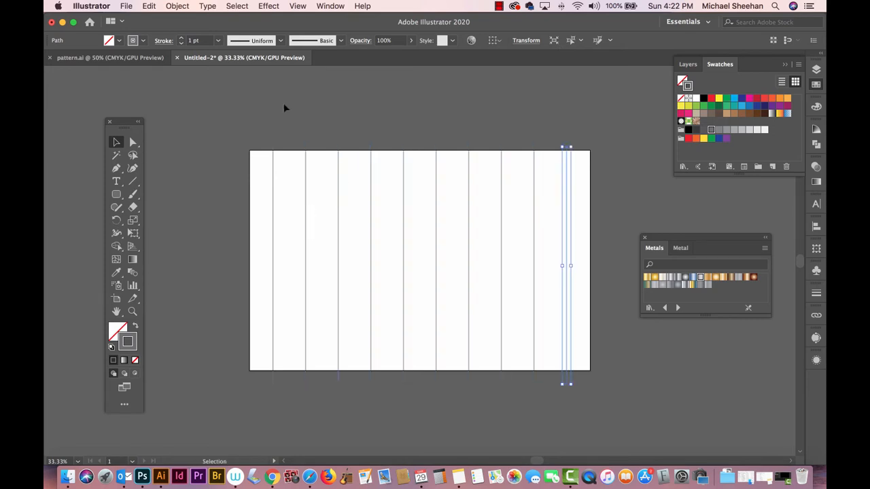
Duplicate all ten vertical lines and rotate the copy 90° so its horizontal lines cross the originals as a square grid
left_click_drag(284, 107, 507, 178)
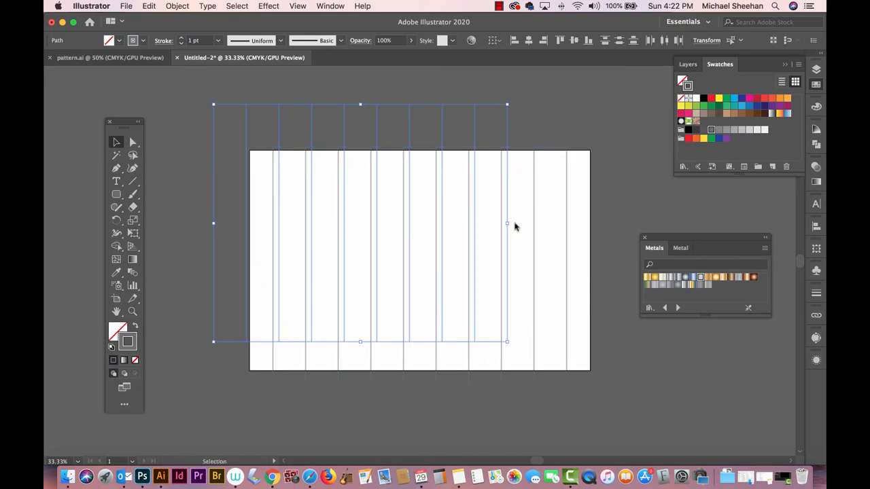
left_click_drag(512, 226, 349, 331)
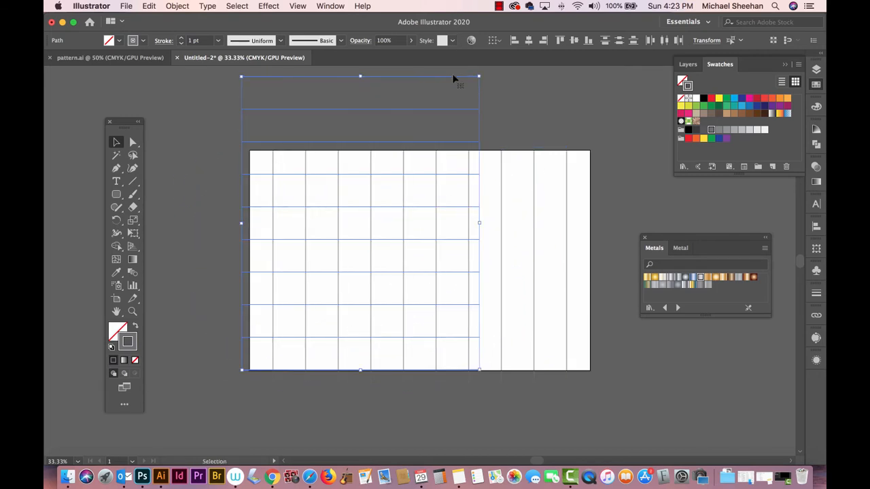
Move the set of horizontal lines down over the artboard and stretch it past both side edges
left_click_drag(459, 115, 515, 145)
left_click_drag(537, 255, 615, 254)
left_click_drag(297, 256, 219, 254)
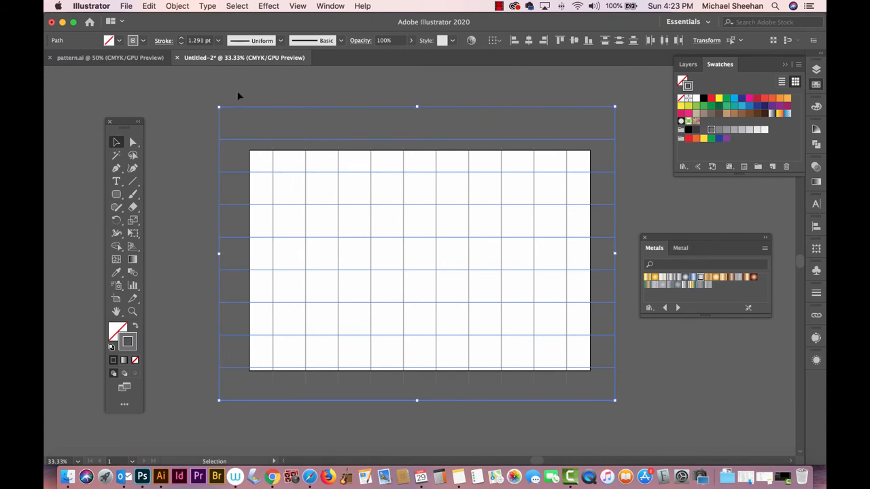
Select and copy all the grid lines, leave the artwork and switch to Photoshop
left_click(211, 119)
key("super+a")
left_click(95, 58)
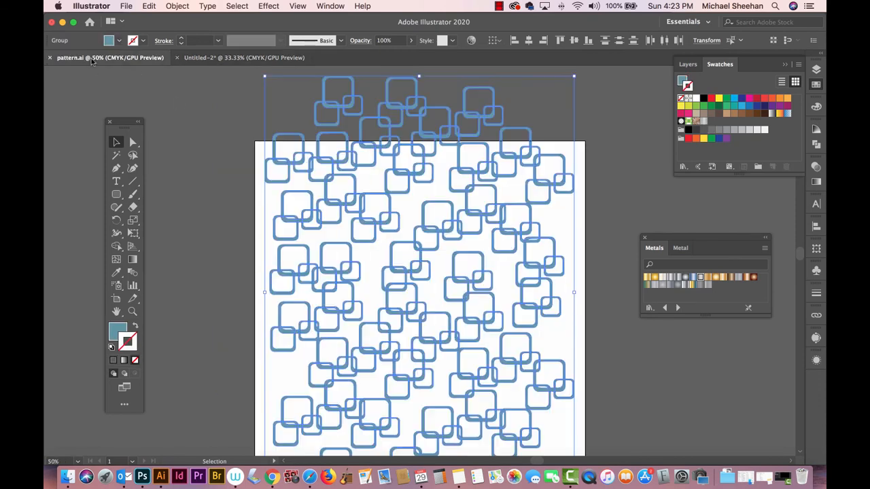
left_click(142, 476)
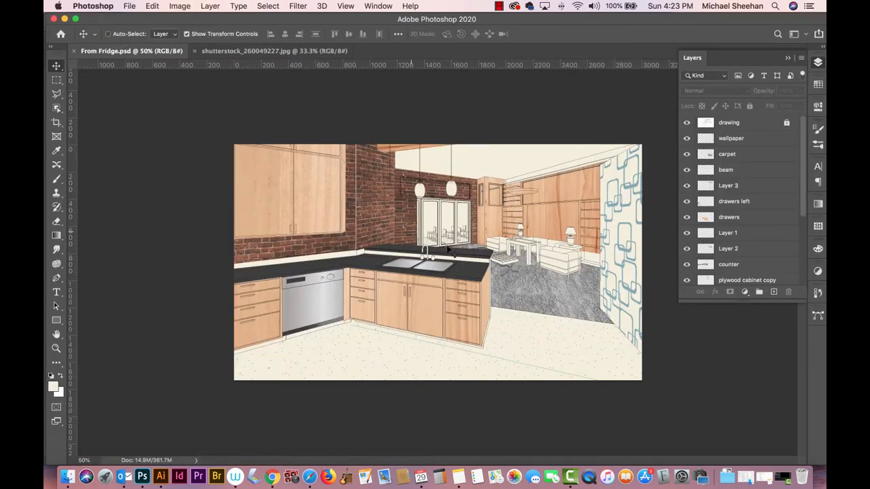
Paste the grid into From Fridge.psd and enlarge it to about 185% wide by 172% high over the floor
key("super+v")
left_click(487, 183)
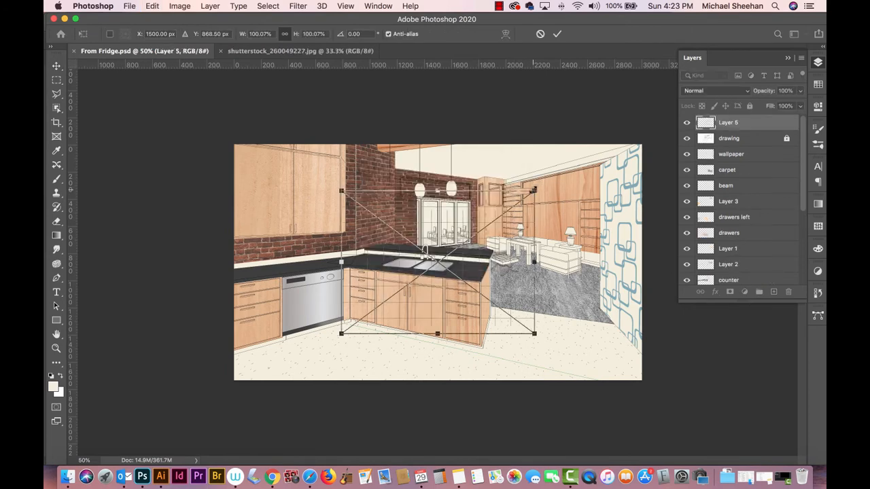
left_click_drag(534, 190, 617, 140)
left_click_drag(564, 356, 552, 402)
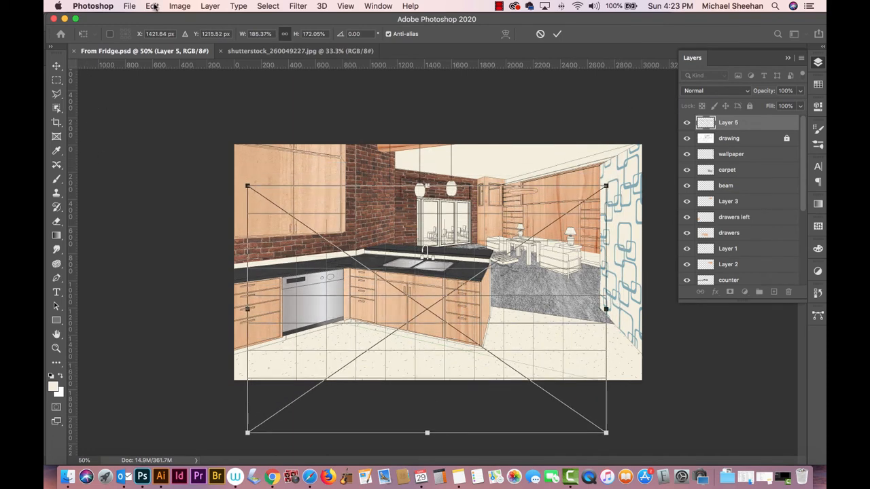
left_click(152, 6)
mouse_move(180, 259)
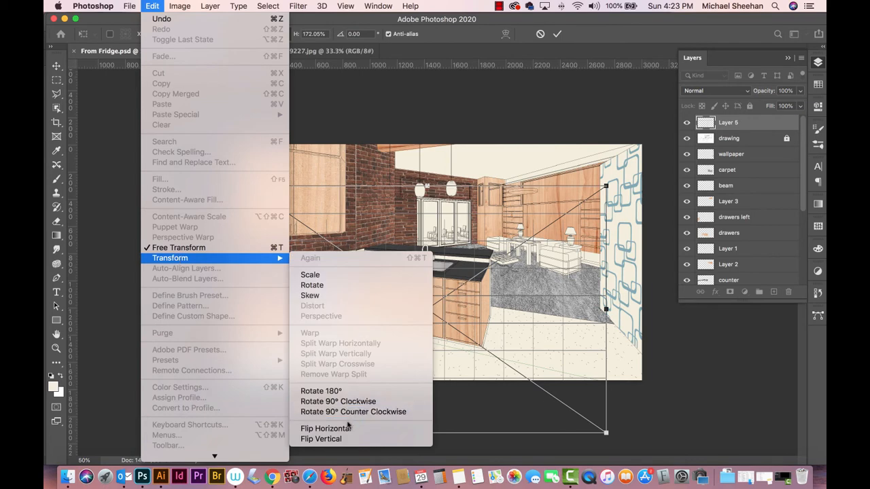
left_click(314, 295)
left_click(157, 4)
key("super+minus")
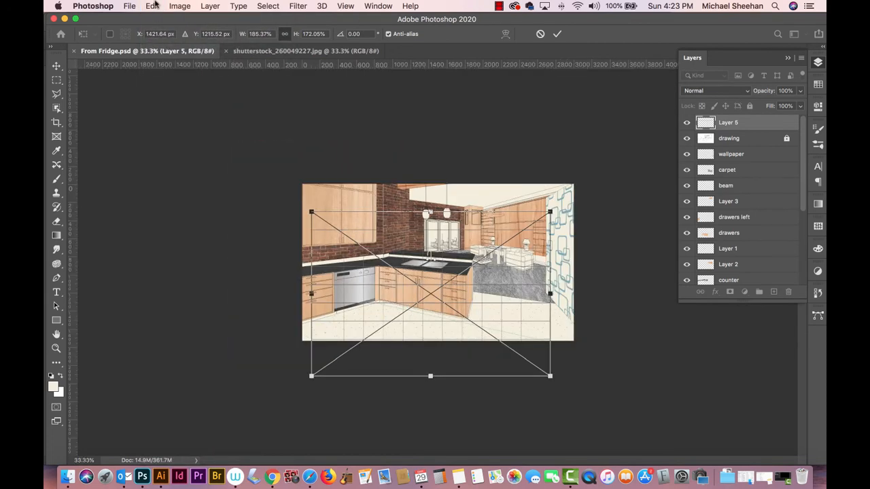
left_click(152, 6)
mouse_move(170, 259)
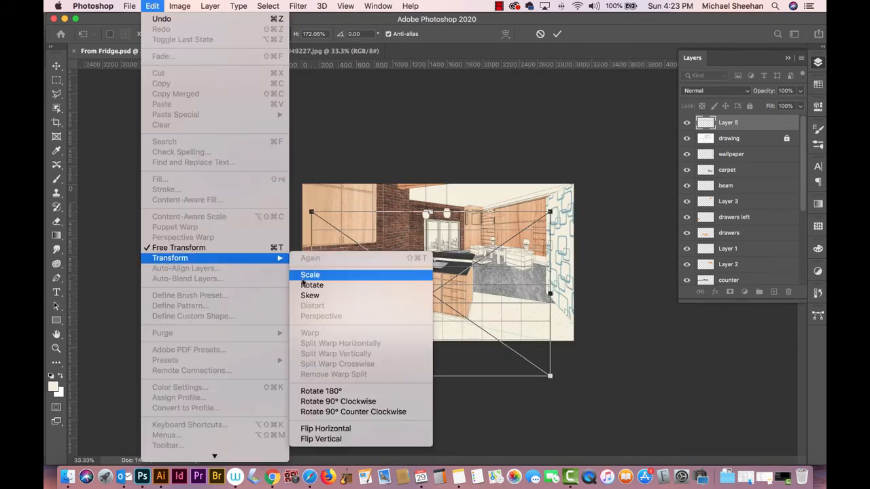
left_click(129, 145)
Commit the pasted grid's scaling and move its layer directly below the drawing layer
key("Return")
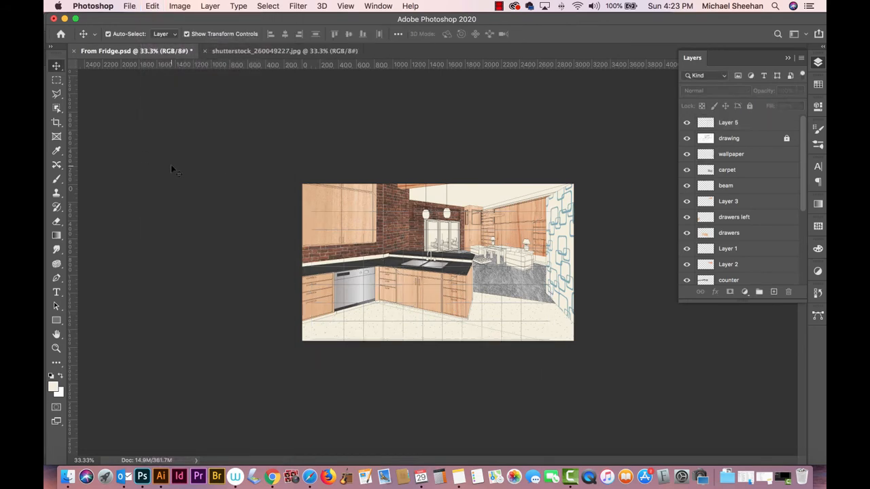
mouse_move(722, 128)
left_mouse_down()
mouse_move(728, 143)
mouse_move(757, 147)
mouse_move(742, 155)
left_mouse_up()
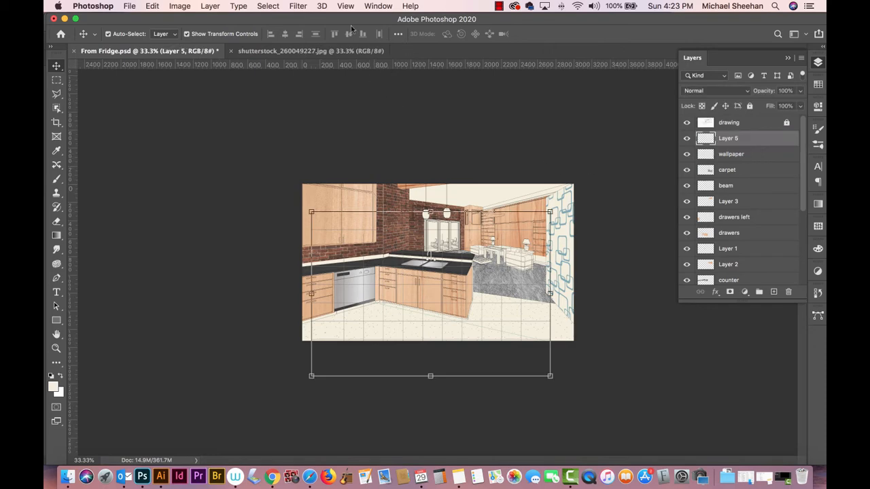
Distort the grid layer, spreading its front corners and lowering its back edge to follow the kitchen floor's perspective
left_click(147, 6)
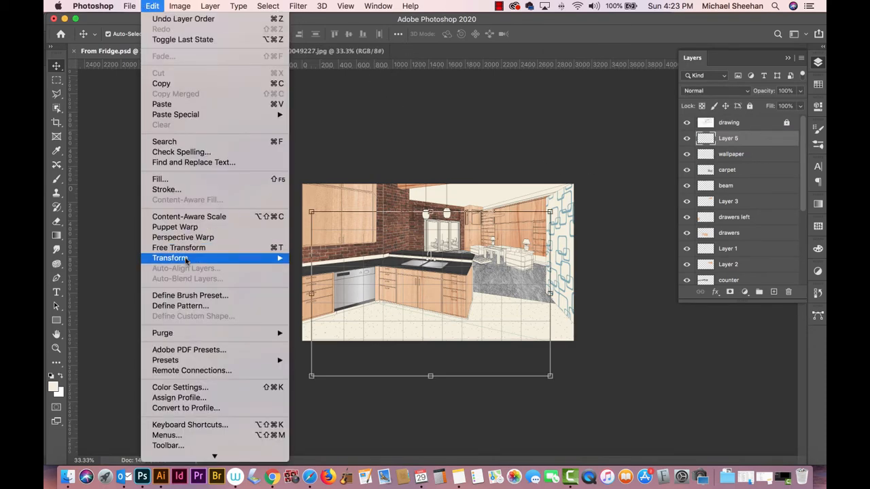
mouse_move(187, 261)
left_click(345, 310)
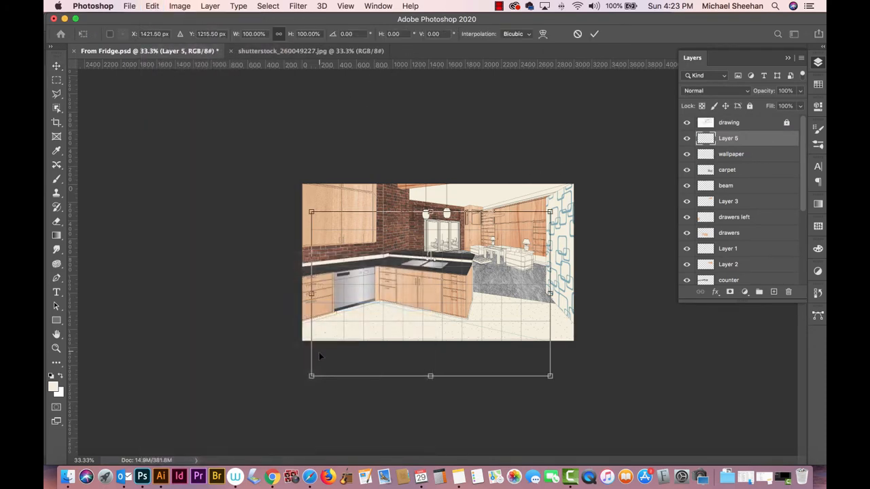
left_click_drag(312, 377, 155, 356)
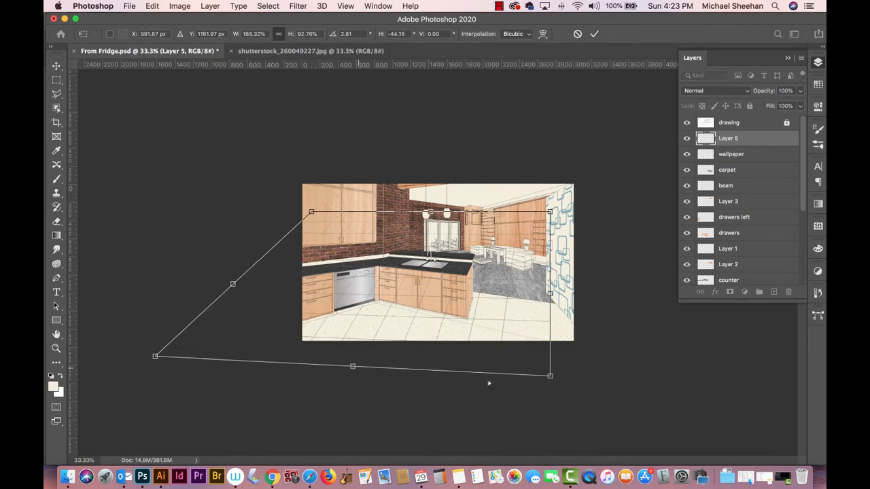
left_click_drag(553, 381, 376, 446)
left_click_drag(430, 215, 447, 296)
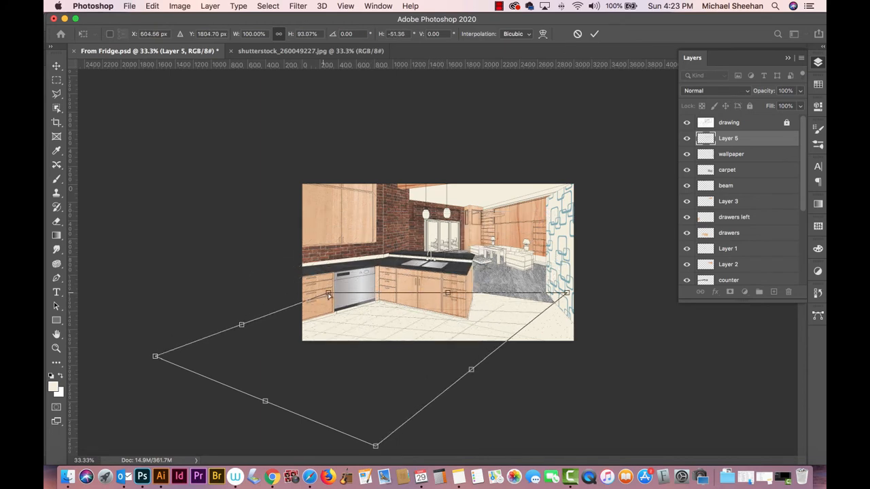
left_click_drag(329, 295, 365, 263)
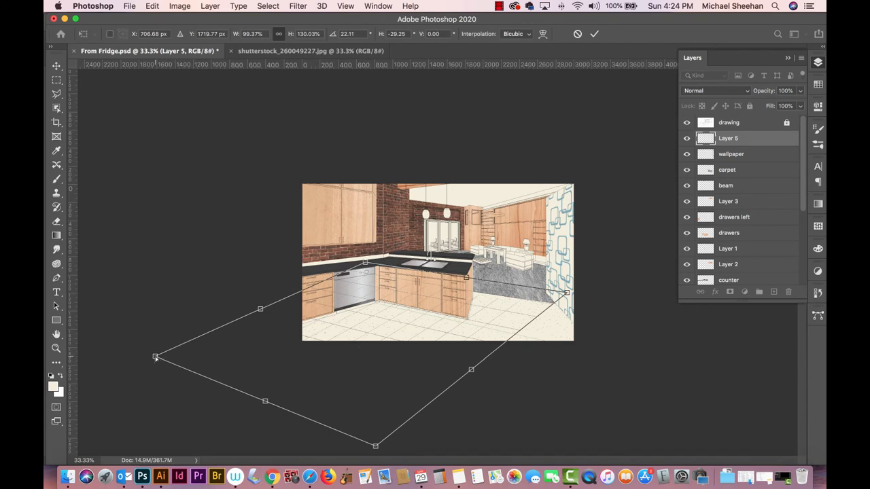
Widen the distorted grid by pulling its outer corners and edges beyond the image to align with the floor perspective
left_click_drag(155, 358, 104, 302)
left_click_drag(472, 373, 610, 396)
left_click_drag(306, 387, 298, 417)
left_click_drag(698, 318, 703, 315)
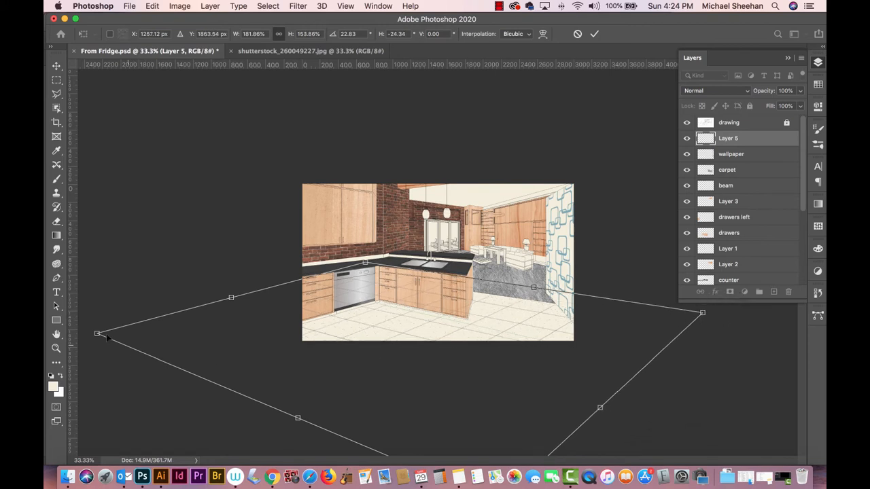
left_click_drag(96, 335, 119, 341)
left_click_drag(314, 425, 339, 402)
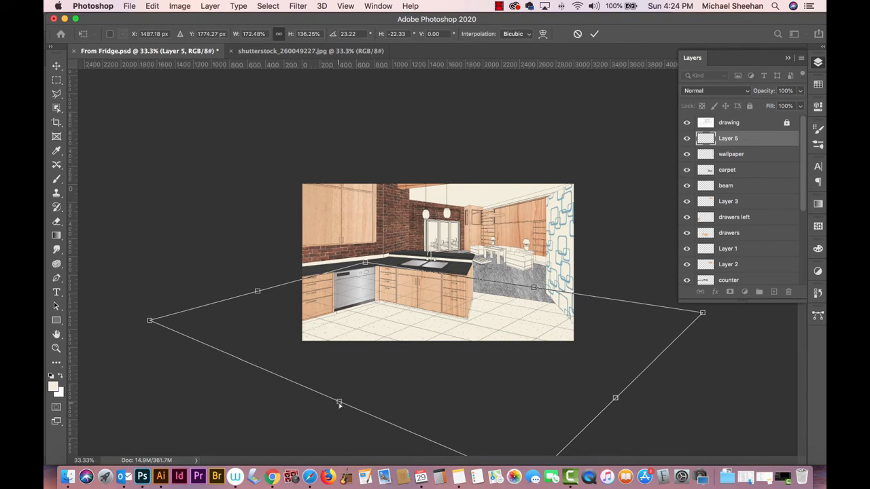
Pull the grid's front corner far out below the image, apply the distortion and deselect the layer
key("super+minus")
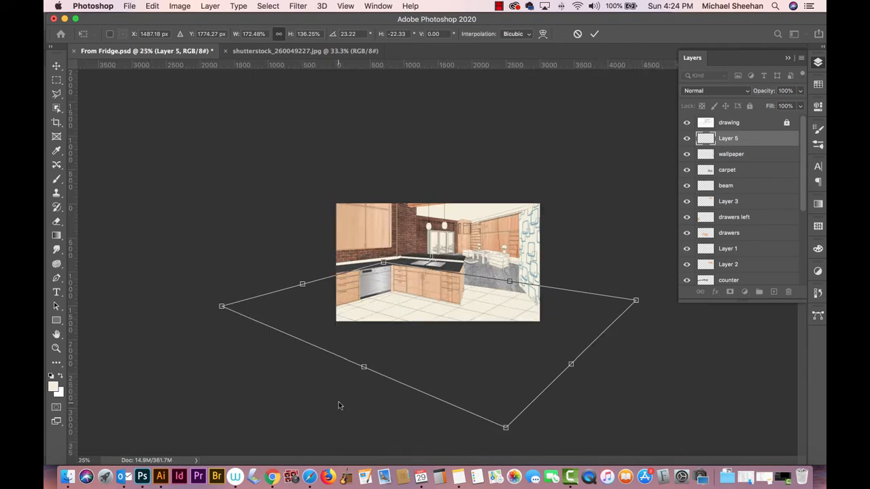
key("super+minus")
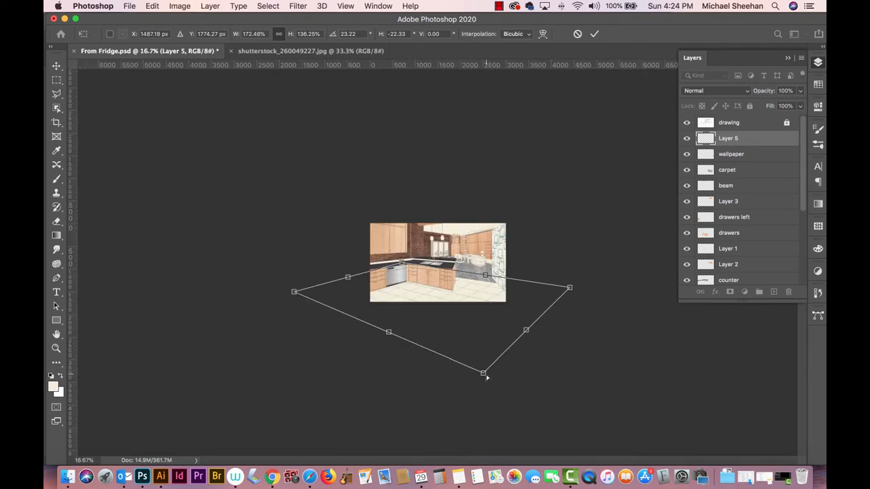
left_click_drag(487, 377, 617, 453)
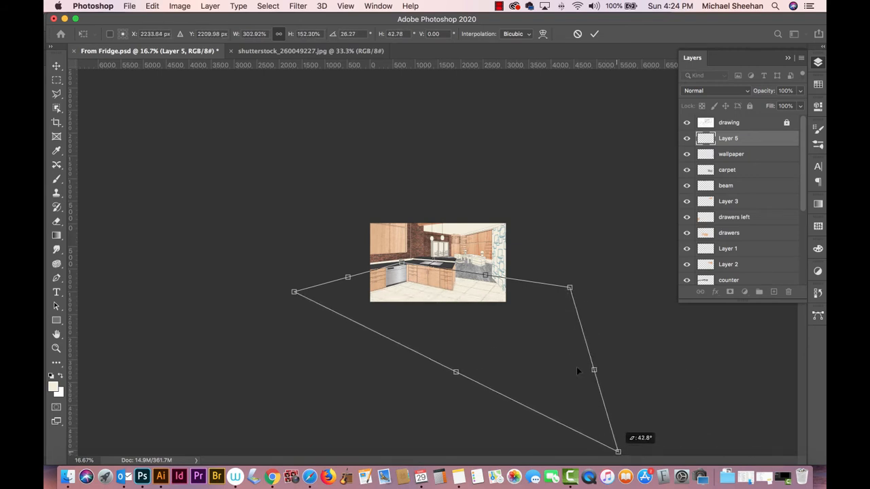
left_click_drag(593, 371, 591, 372)
key("Return")
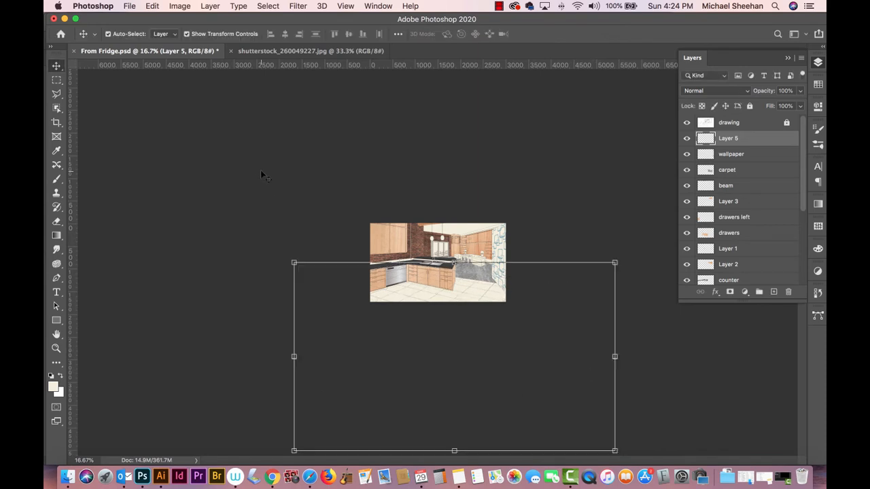
left_click(299, 225)
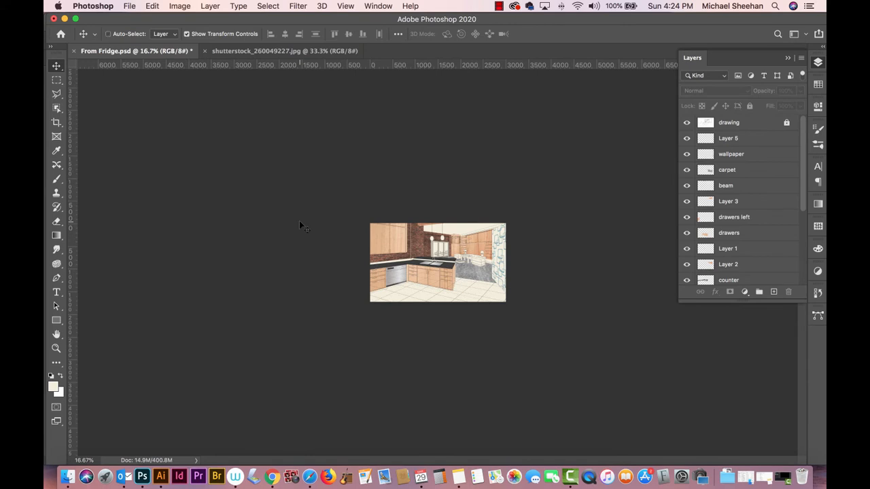
Outline the kitchen floor with the Polygonal Lasso, invert the selection and clear it
key("super+equal")
key("super+equal")
key("super+equal")
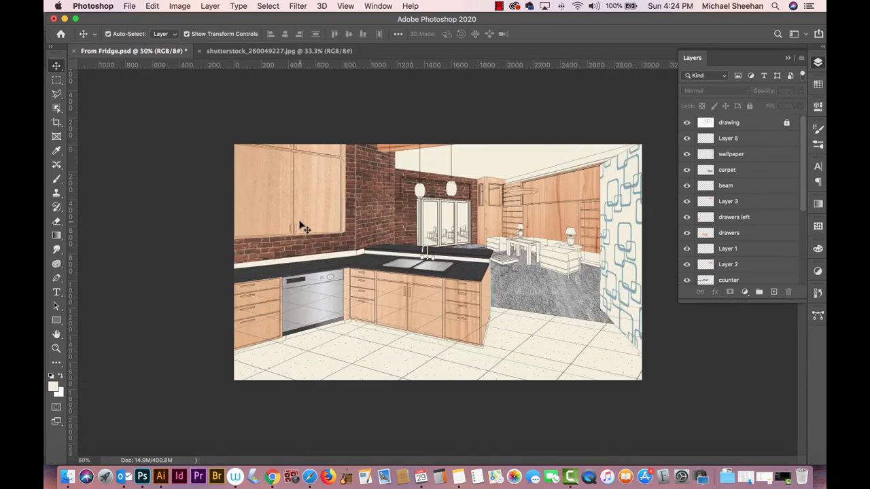
key("l")
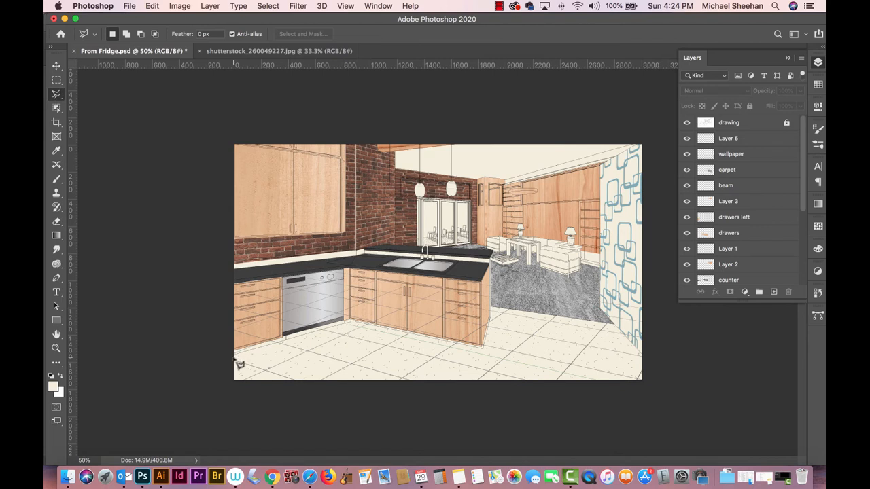
mouse_move(234, 356)
left_mouse_down()
mouse_move(350, 320)
mouse_move(485, 353)
mouse_move(496, 305)
mouse_move(600, 316)
mouse_move(663, 382)
mouse_move(637, 415)
mouse_move(115, 451)
mouse_move(141, 426)
left_mouse_up()
left_click(269, 6)
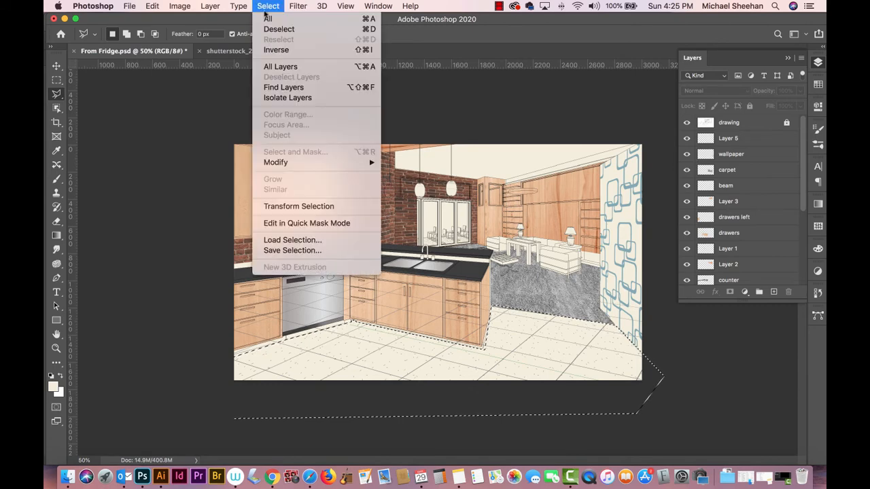
left_click(277, 51)
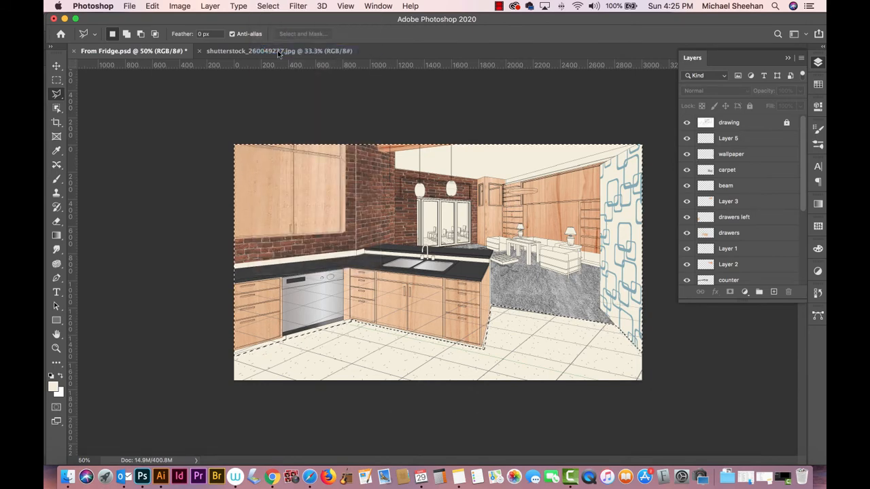
key("super+d")
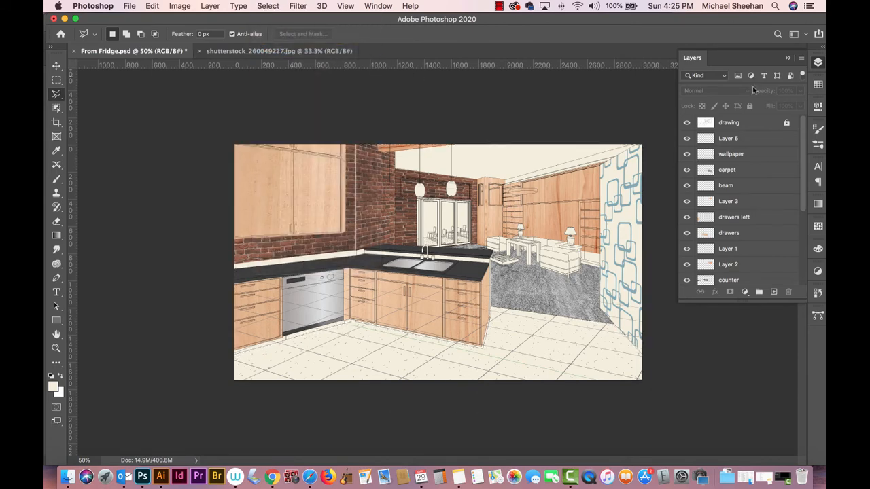
Rename the grid layer, Layer 5, as tiles
left_click(762, 125)
left_click(762, 139)
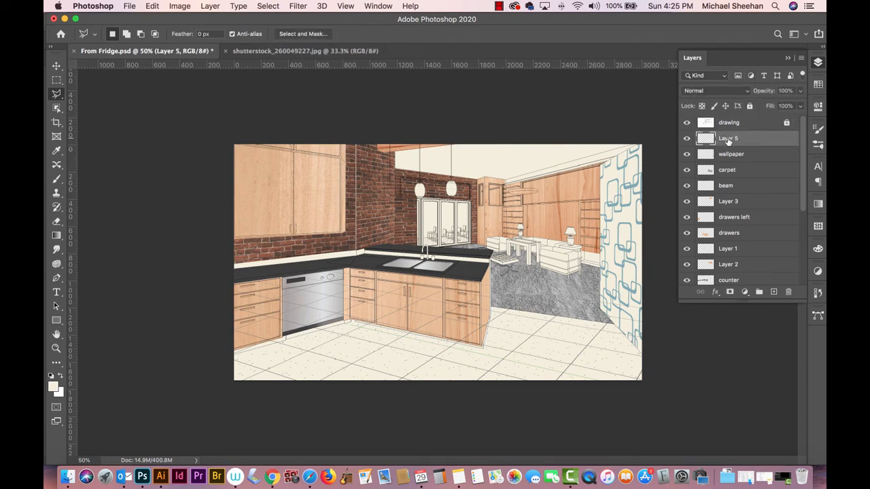
double_click(728, 139)
type("tiles")
key("Return")
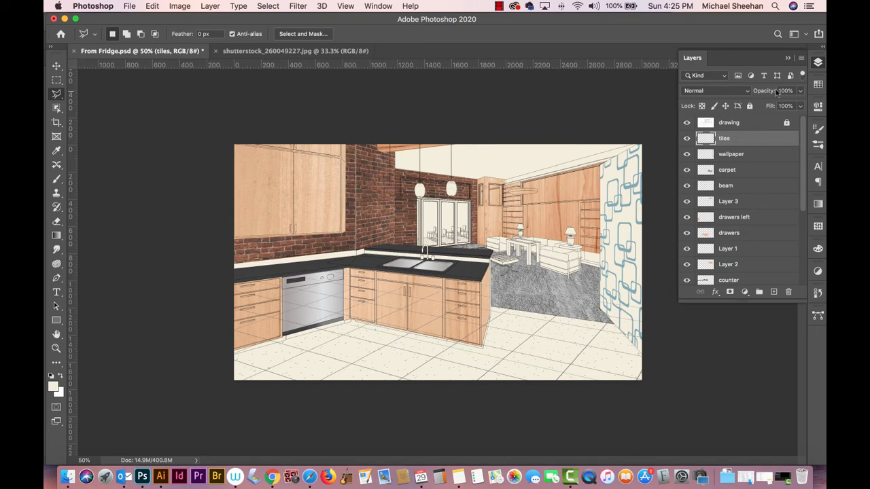
Lower the tiles layer's opacity to 24%
left_click_drag(802, 92, 759, 105)
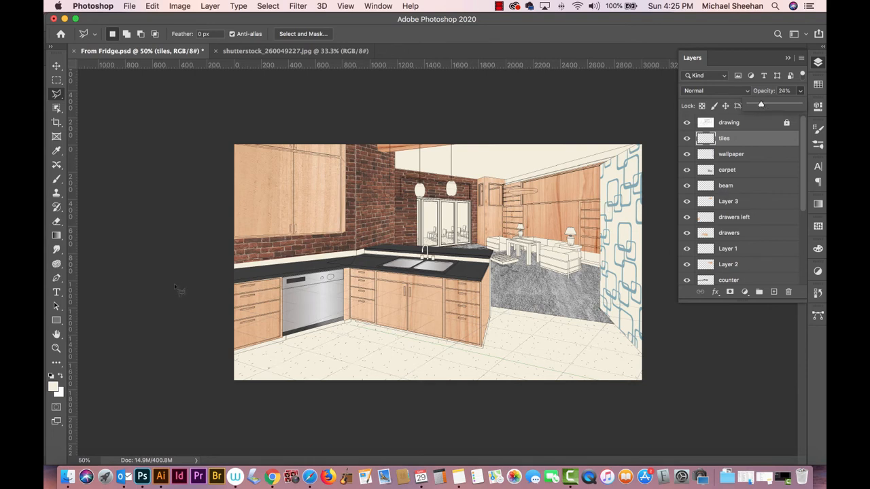
left_click(143, 270)
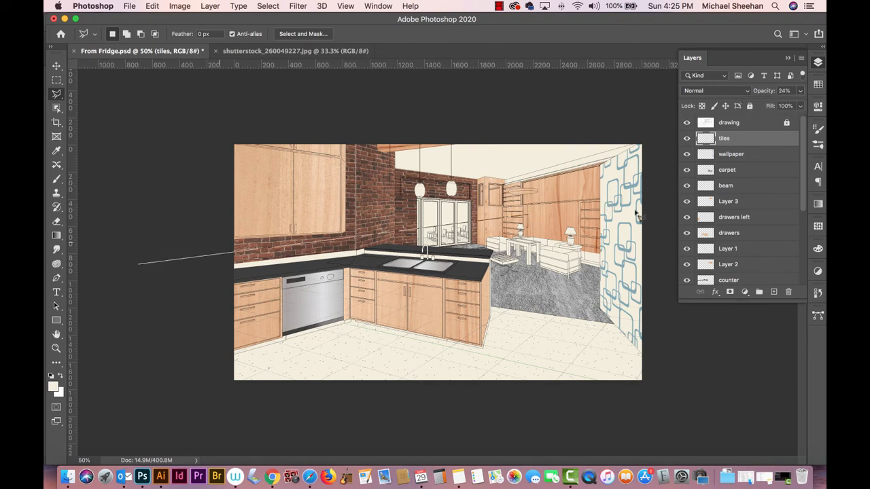
key("Escape")
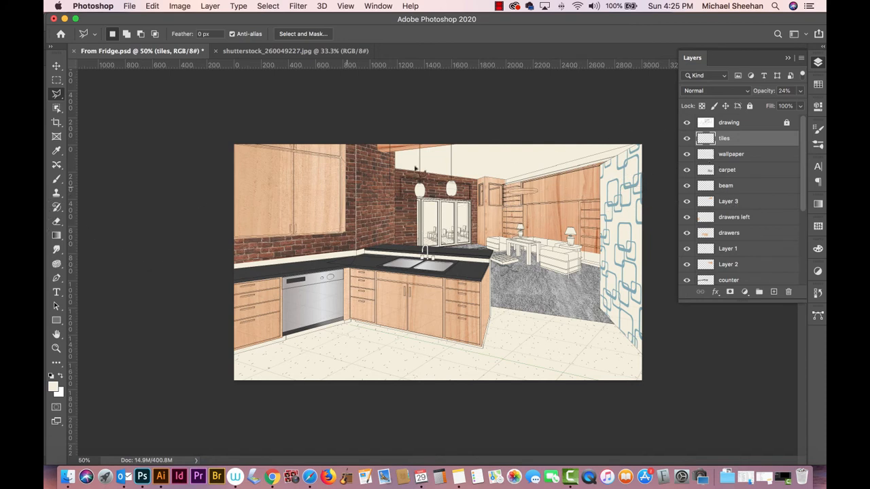
Hide the tiles layer, switch to the Move tool and deselect all layers
left_click(686, 139)
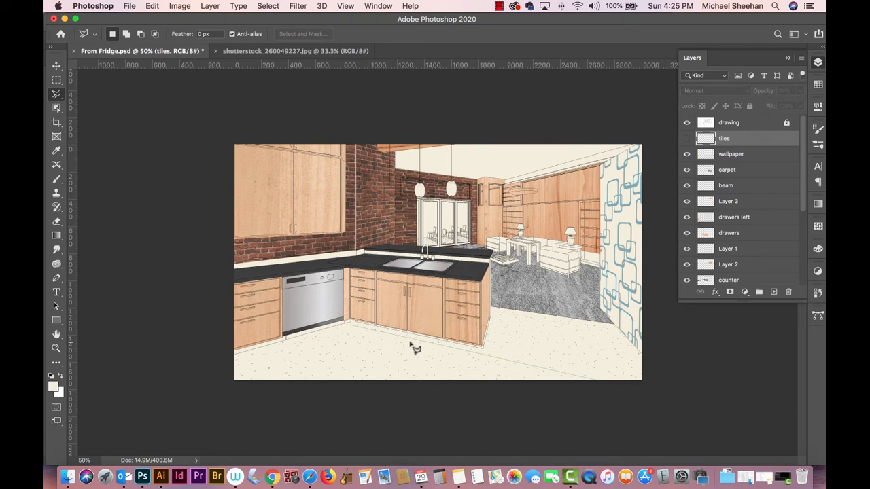
left_click(57, 80)
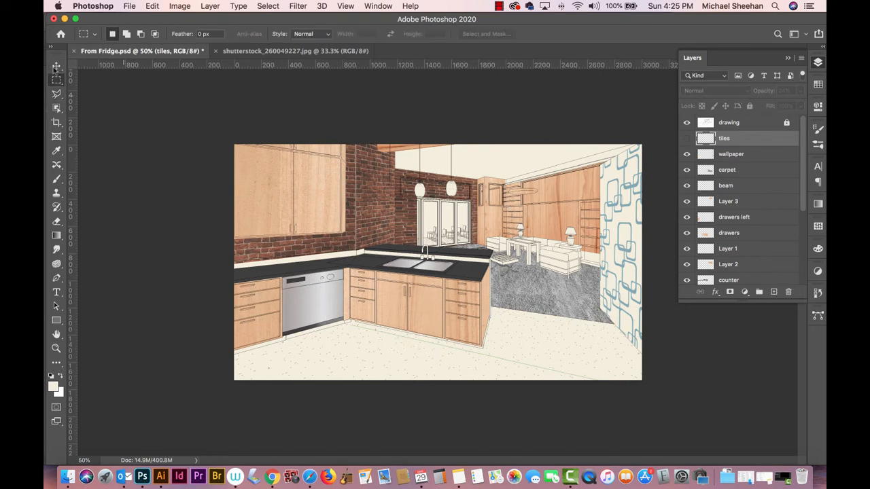
left_click(56, 65)
left_click(152, 107)
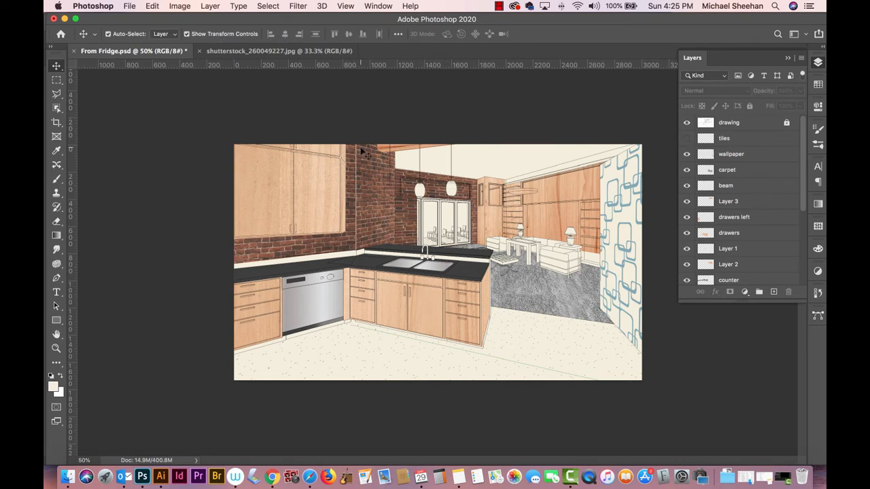
Save the document, select the kitchen floor layer with the Move tool, and toggle its visibility off and back on
key("super+s")
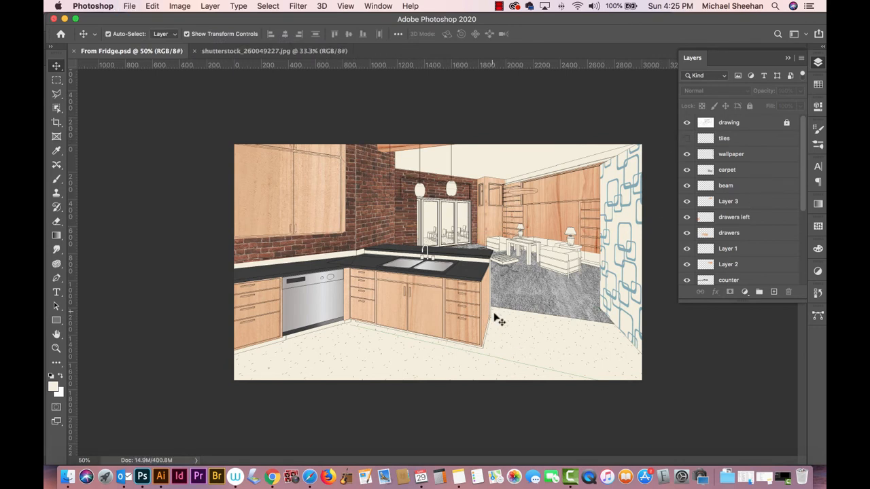
left_click(56, 93)
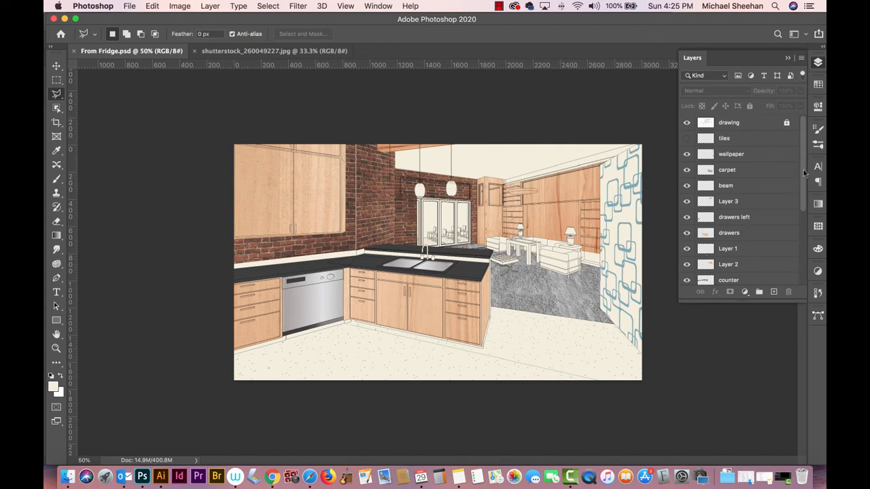
mouse_move(803, 171)
left_mouse_down()
mouse_move(804, 245)
mouse_move(814, 262)
left_mouse_up()
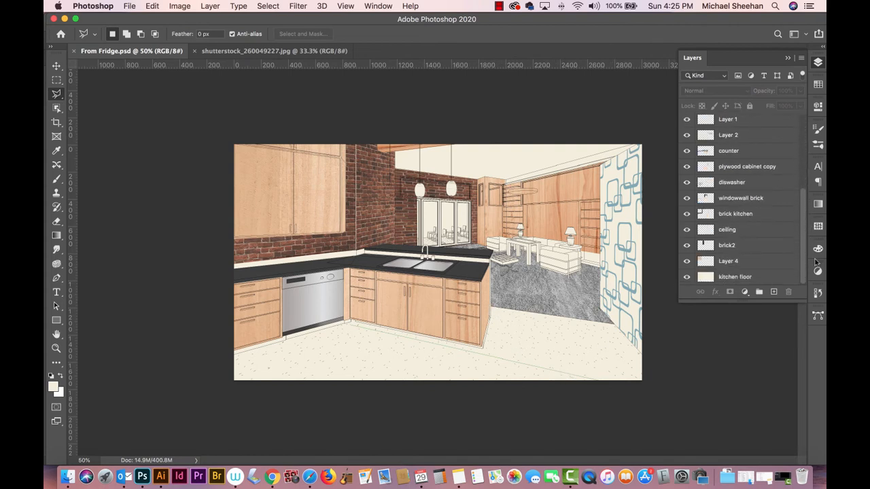
left_click(56, 66)
left_click(549, 360)
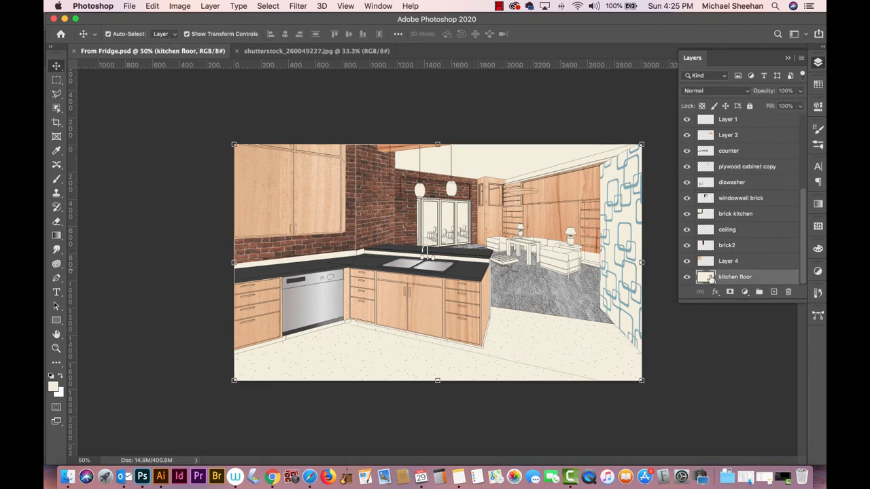
left_click(686, 277)
left_click(686, 277)
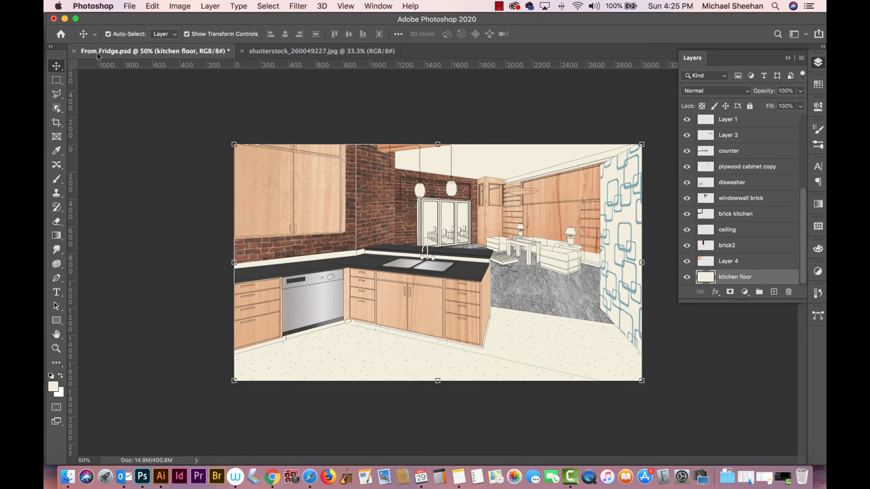
Outline the kitchen floor area with the Polygonal Lasso and copy it from the kitchen floor layer onto a new layer
key("l")
left_click(217, 345)
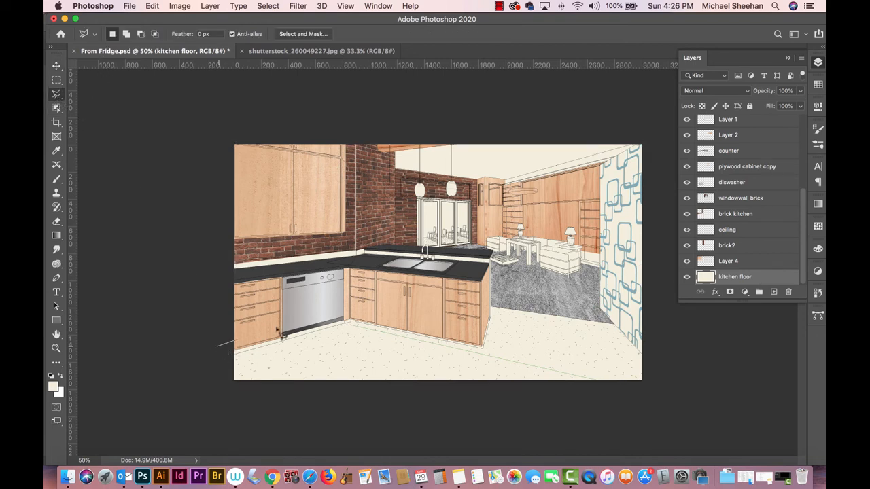
left_click(397, 288)
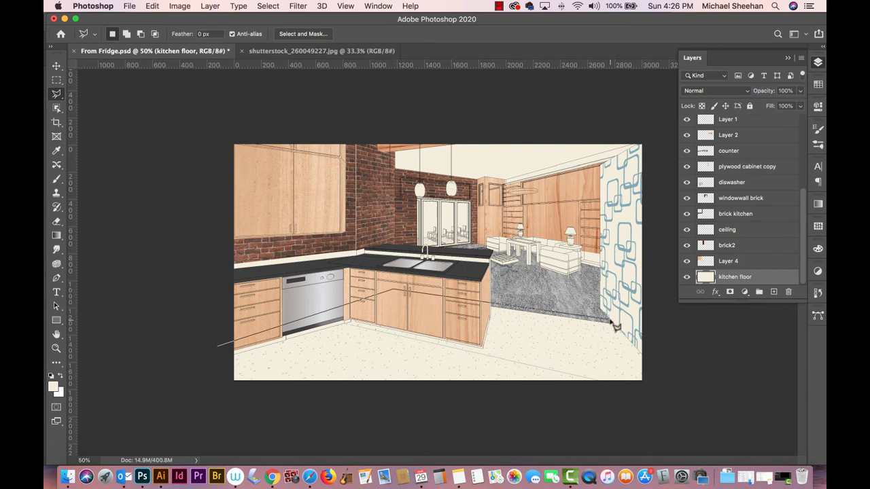
left_click(610, 321)
left_click(654, 369)
left_click(623, 418)
left_click(164, 417)
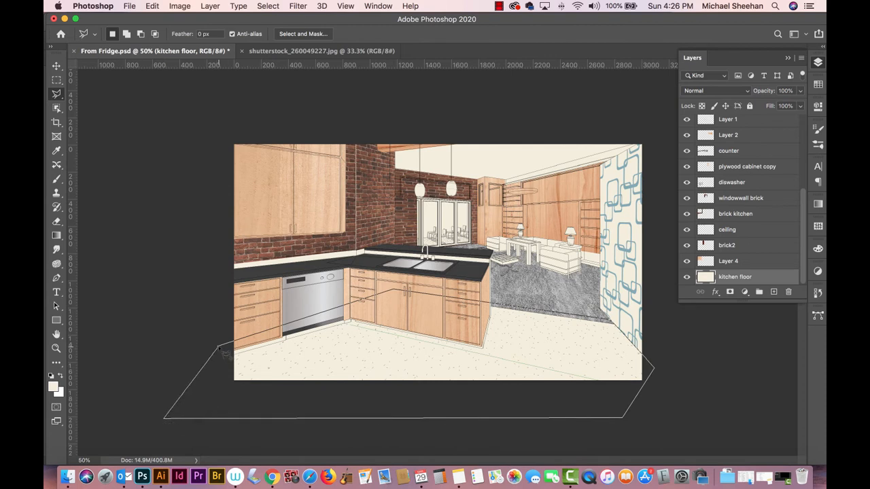
left_click(219, 348)
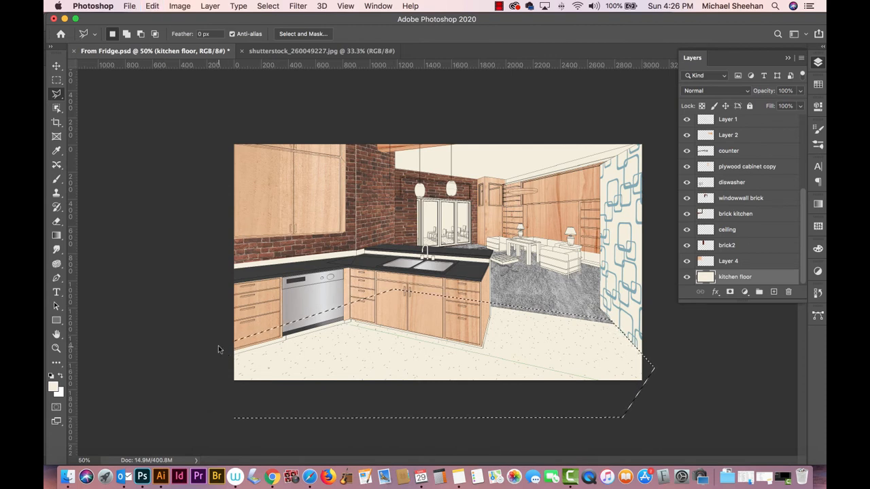
key("super+c")
key("super+v")
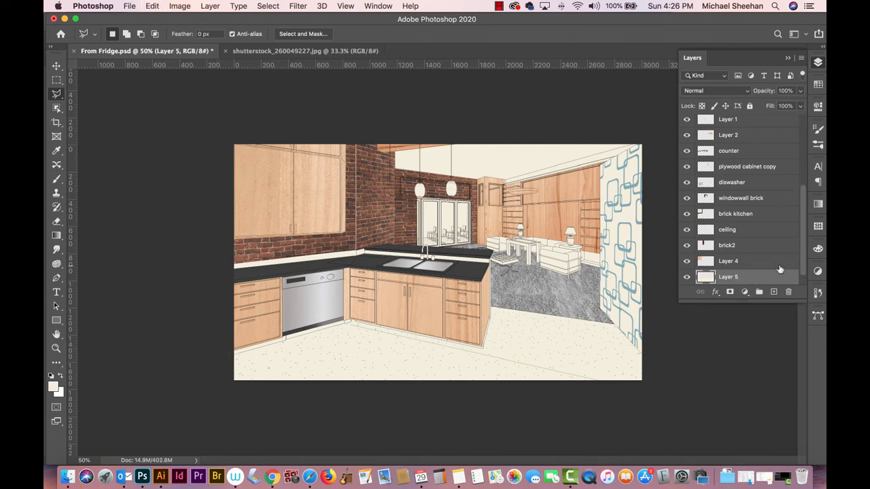
Rename the pasted floor layer, Layer 5, as floor alone
scroll(808, 246, "down", 1)
double_click(729, 261)
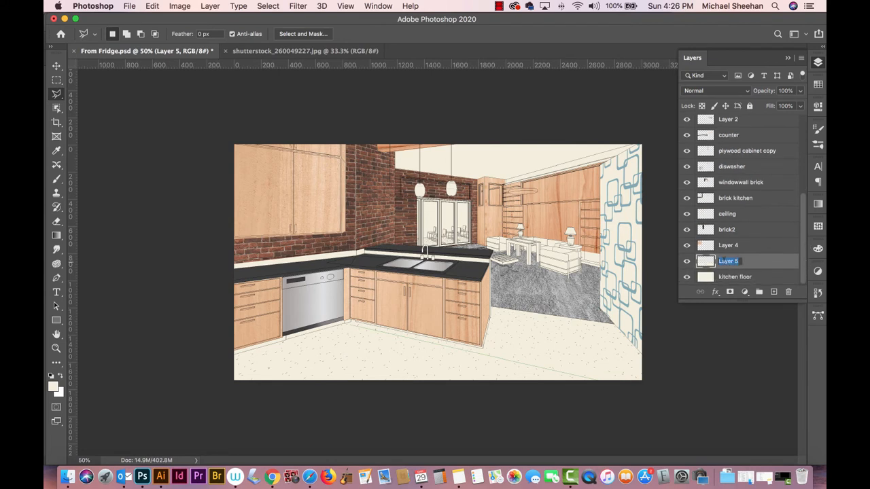
type("floor alone")
key("Return")
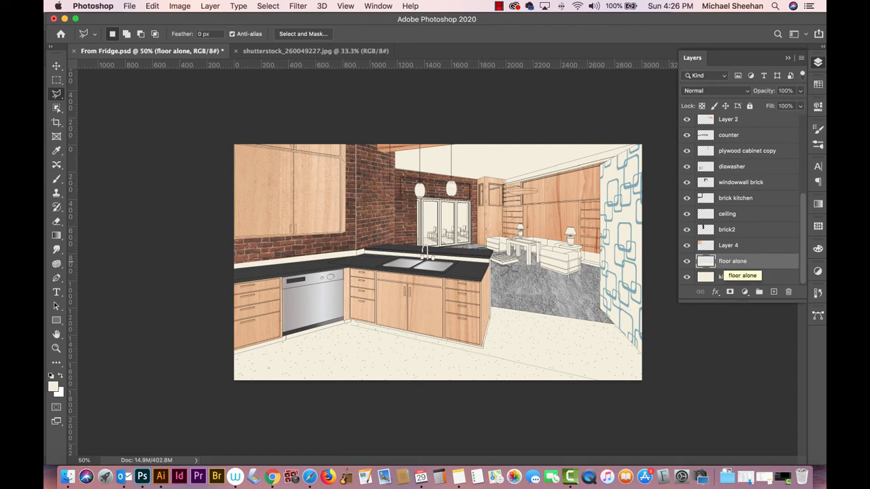
key("super+u")
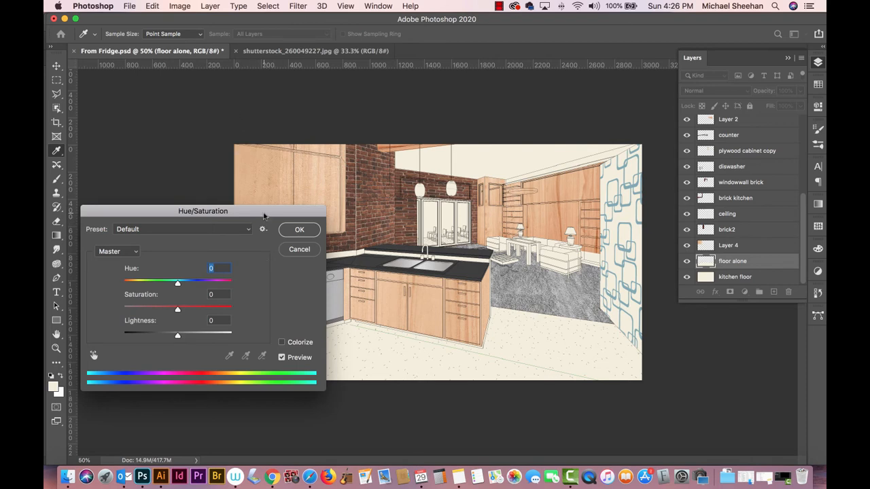
left_click_drag(264, 217, 252, 104)
mouse_move(165, 225)
left_mouse_down()
mouse_move(142, 226)
mouse_move(150, 226)
left_mouse_up()
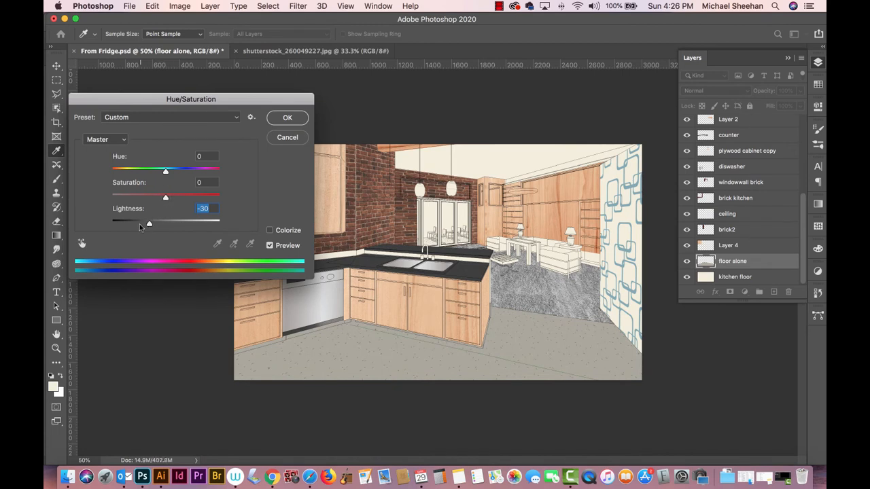
left_click_drag(150, 227, 136, 227)
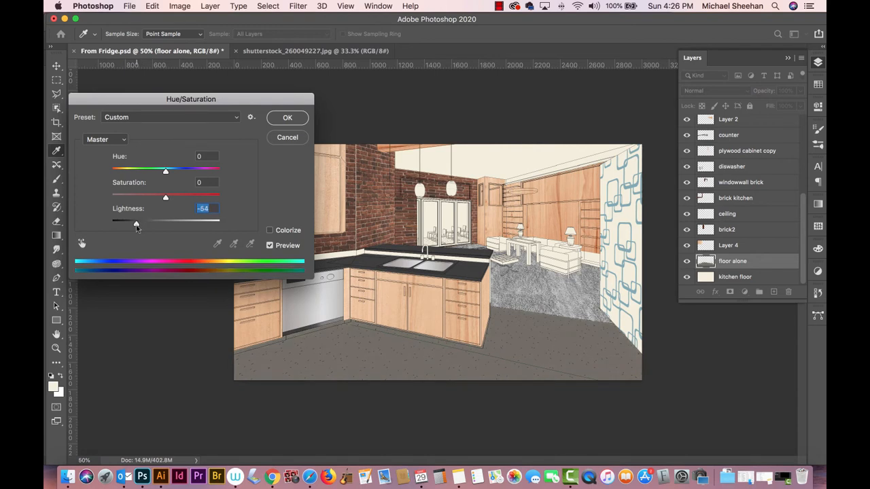
left_click(285, 137)
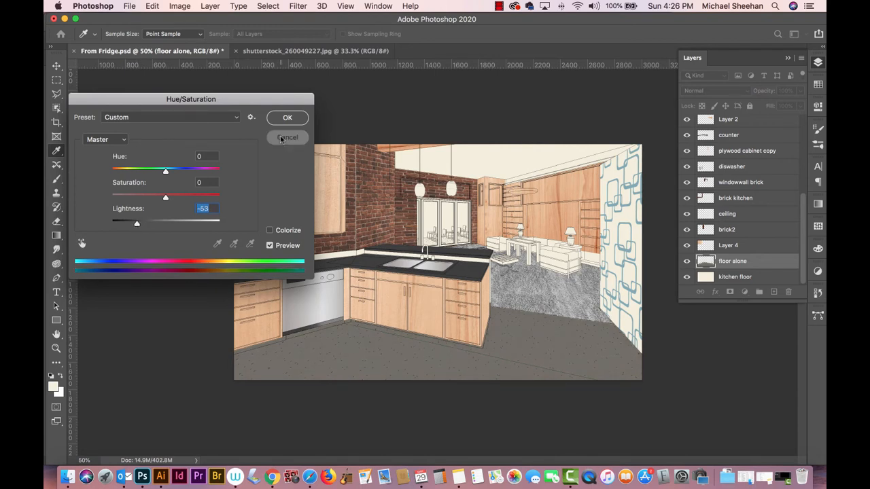
Sample a dark charcoal foreground colour, load the floor alone layer's outline as a selection, fill it with that colour and deselect
left_click(57, 151)
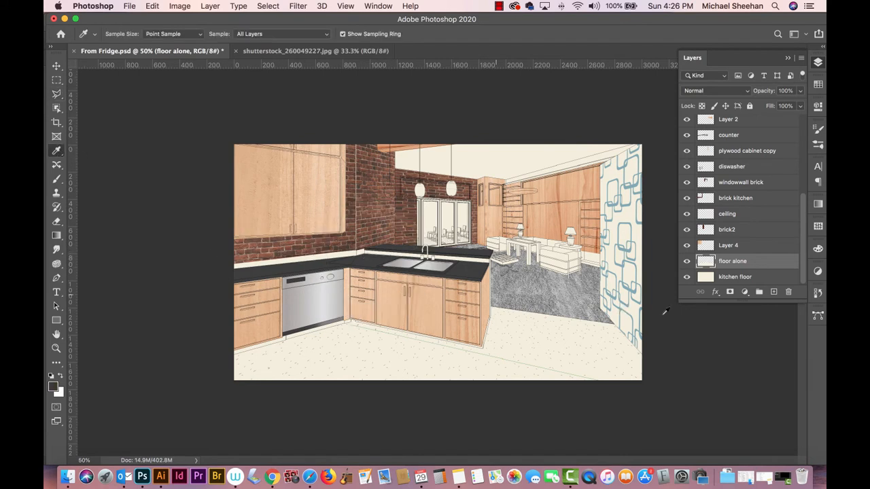
key("alt+BackSpace")
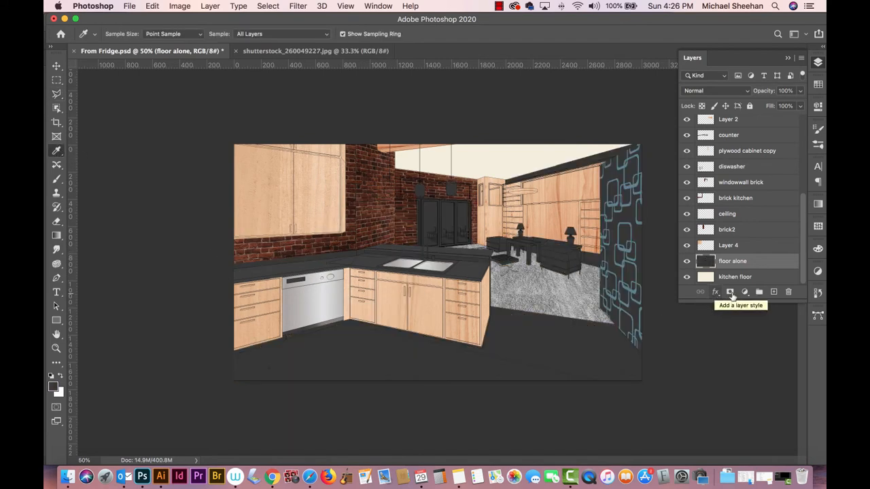
key("super+z")
left_click(707, 262, "super")
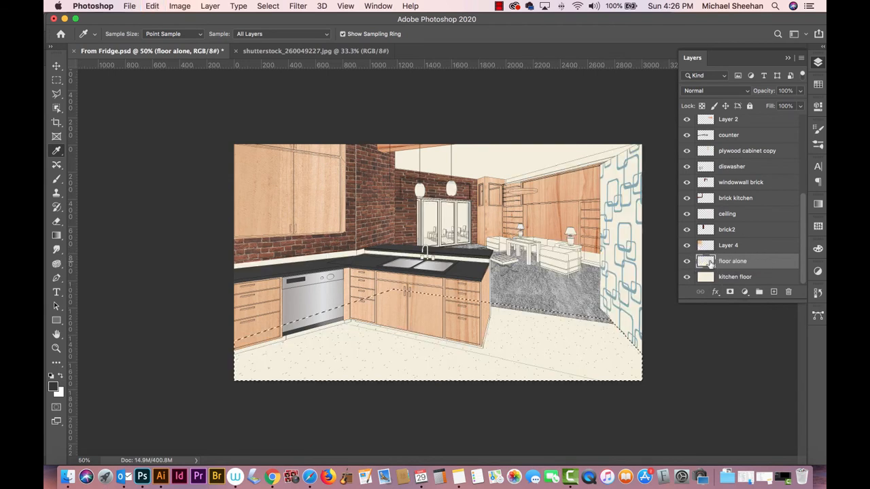
key("alt+BackSpace")
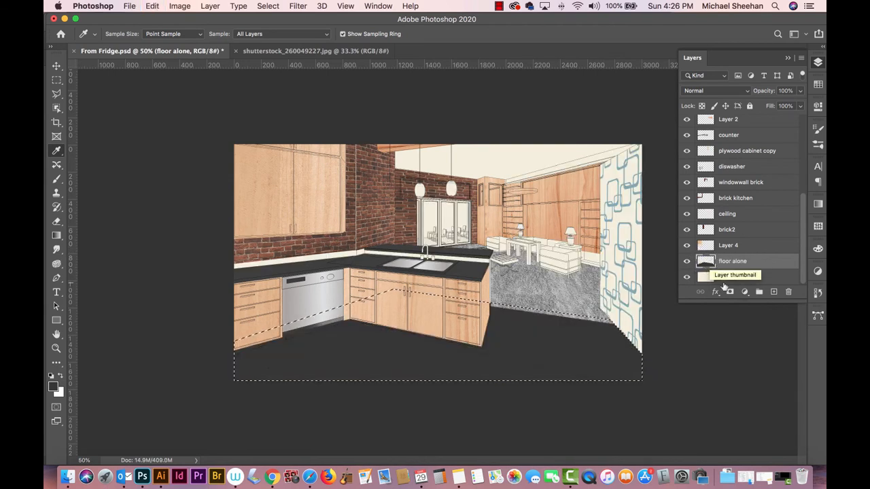
key("super+d")
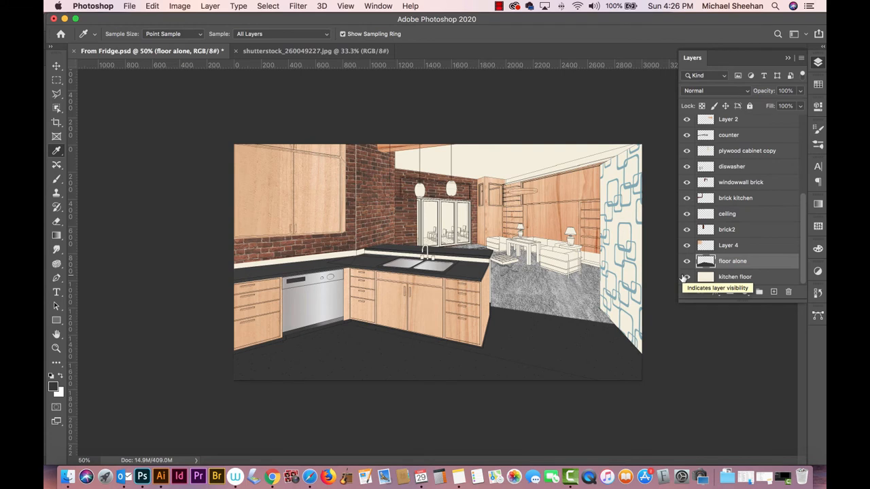
Lighten the floor alone layer with Levels by setting the midtone input to 1.36, and save the document
key("super+l")
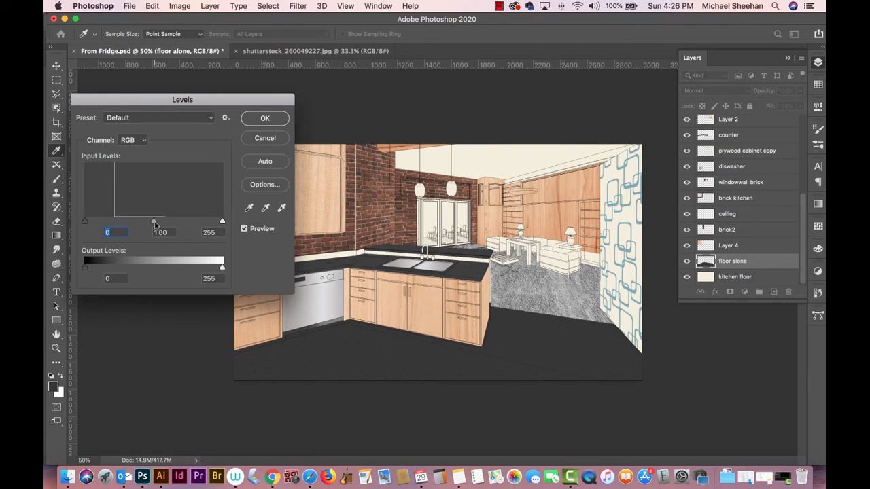
left_click_drag(155, 222, 139, 224)
left_click(264, 119)
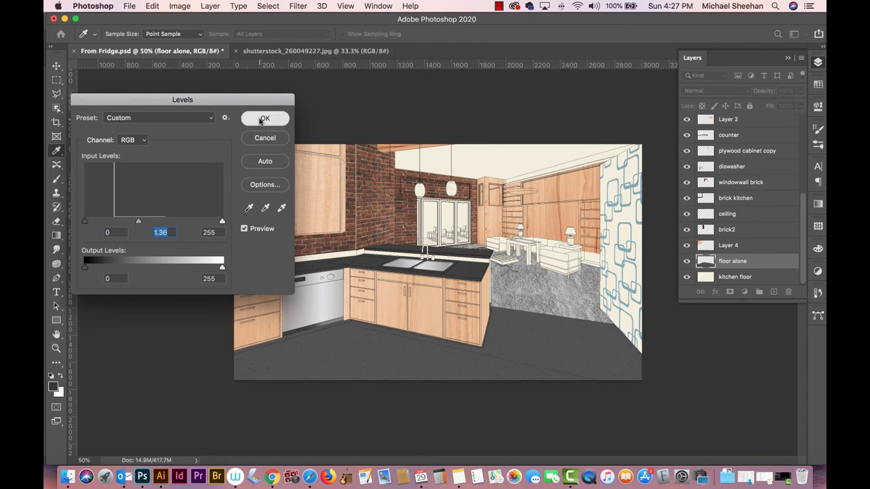
key("super+s")
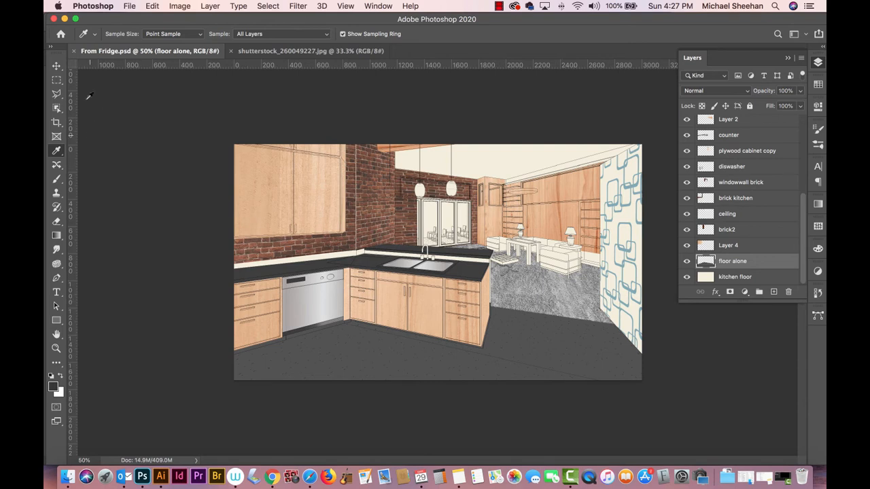
Switch to the Move tool and deselect all layers
left_click(57, 65)
key("super+t")
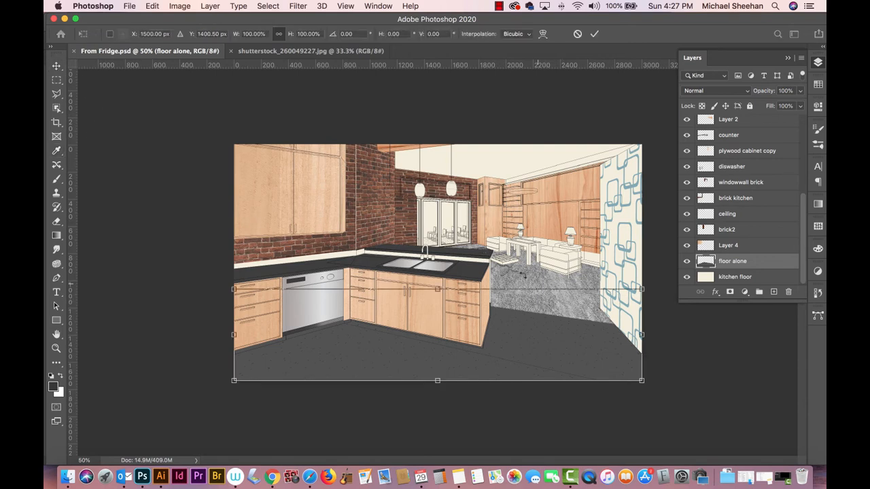
key("Escape")
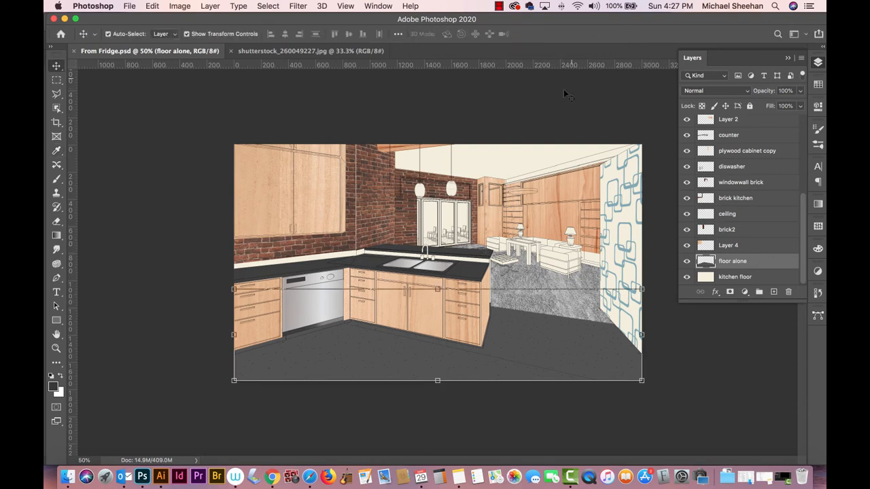
left_click(461, 428)
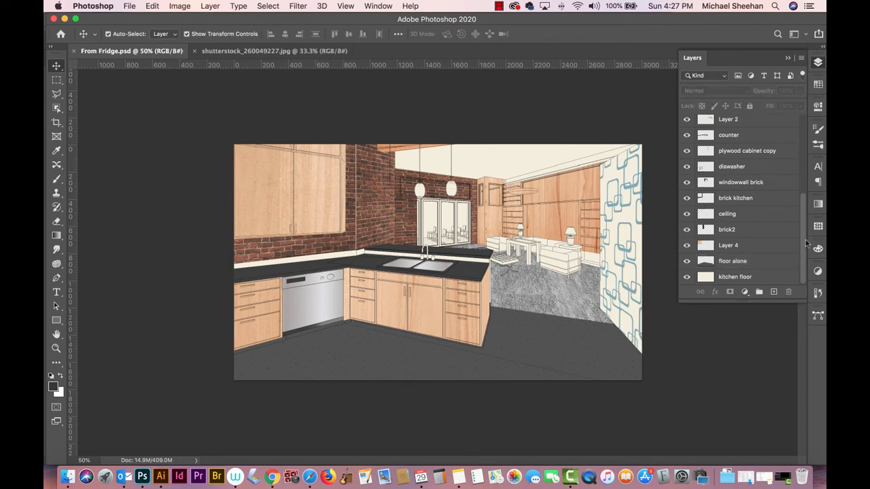
left_click_drag(806, 243, 800, 147)
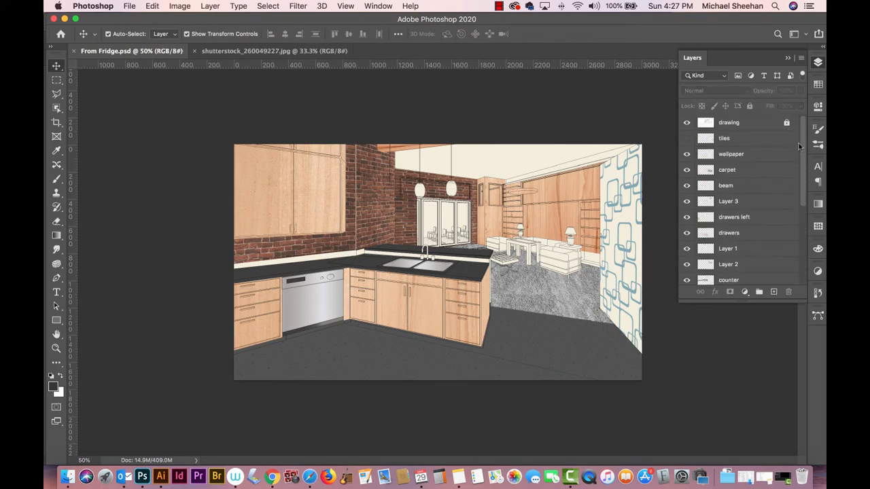
left_click(757, 174)
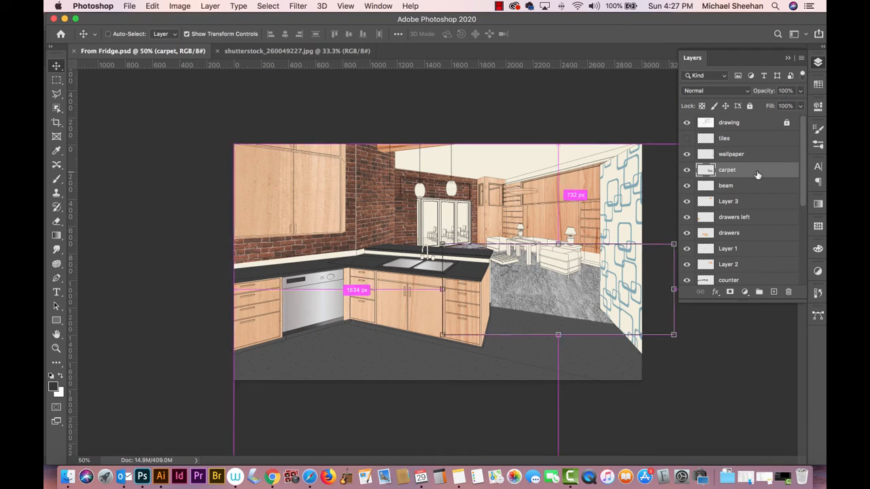
key("super+l")
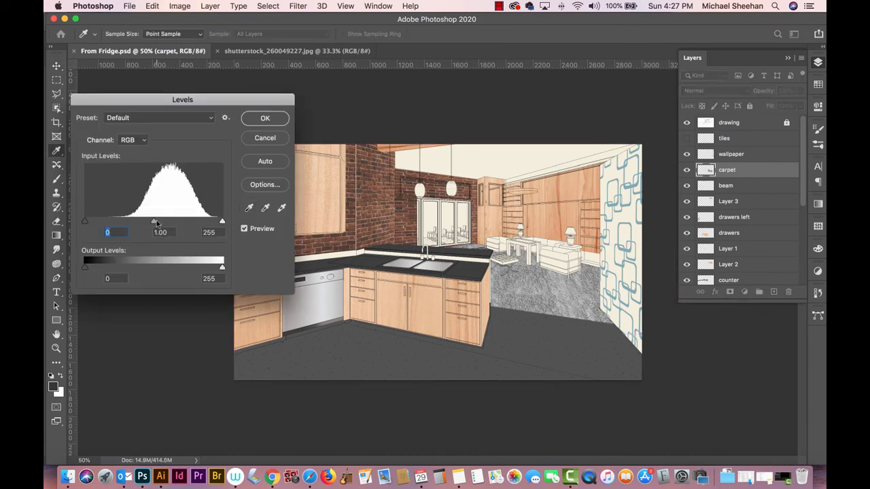
left_click_drag(154, 224, 131, 224)
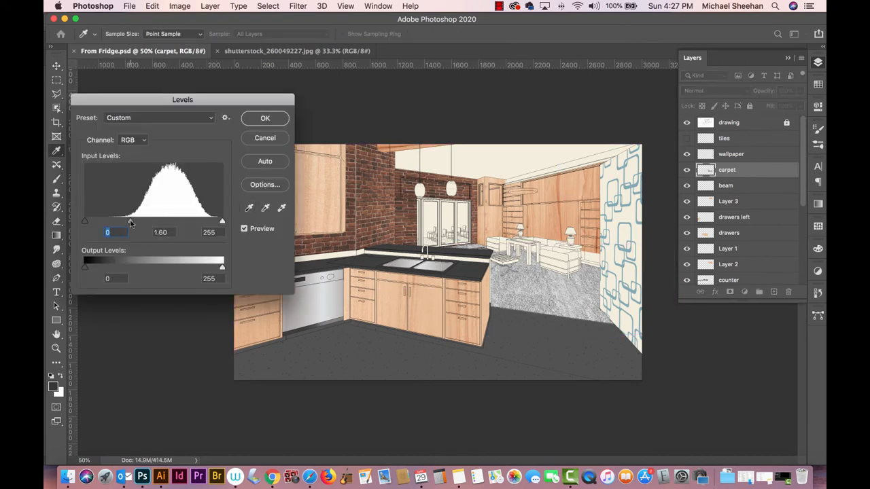
key("Tab")
left_click(275, 140)
key("v")
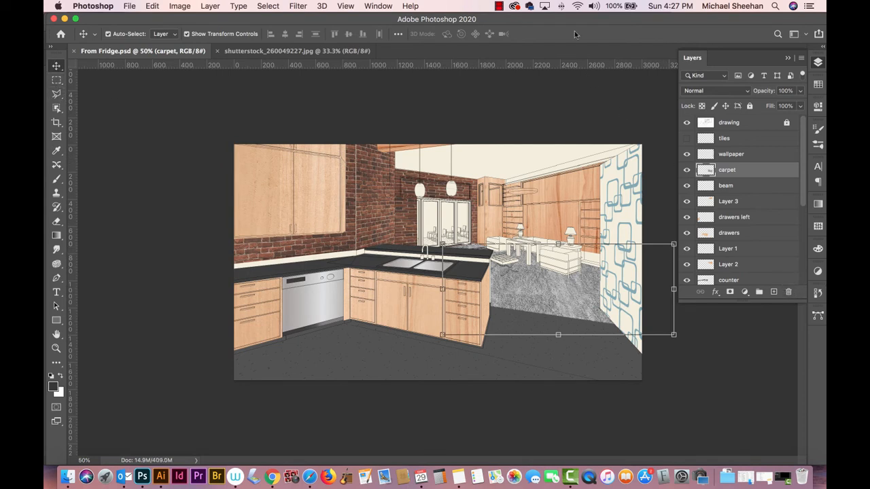
left_click(625, 128)
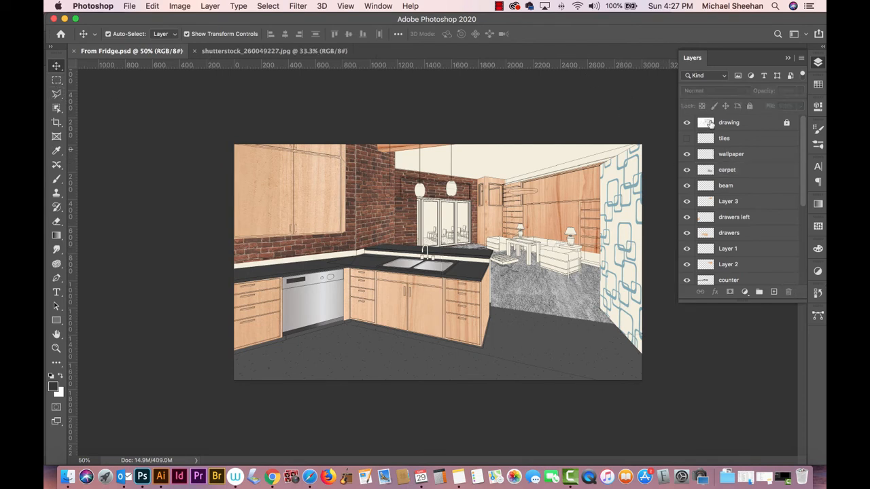
Add two new empty layers directly above the tiles layer
left_click(735, 139)
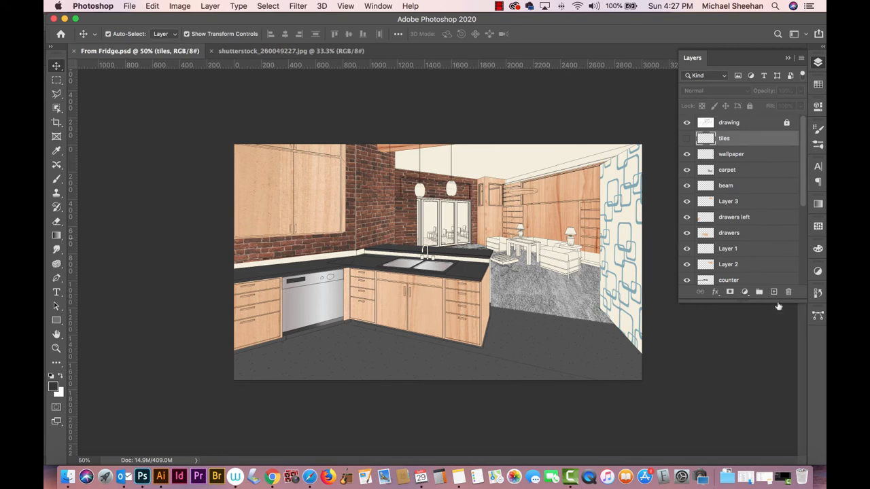
left_click(774, 292)
left_click(773, 292)
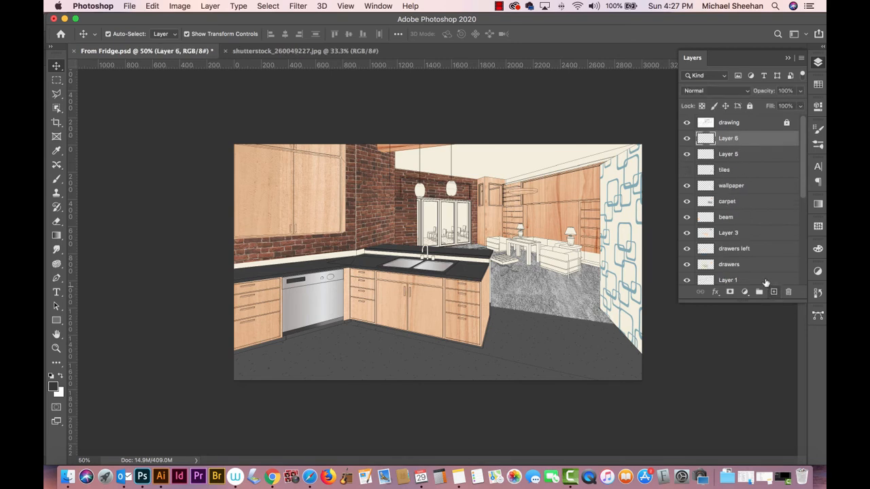
Undo the second new layer and rename the remaining one above the tiles layer as thres
key("super+z")
double_click(728, 138)
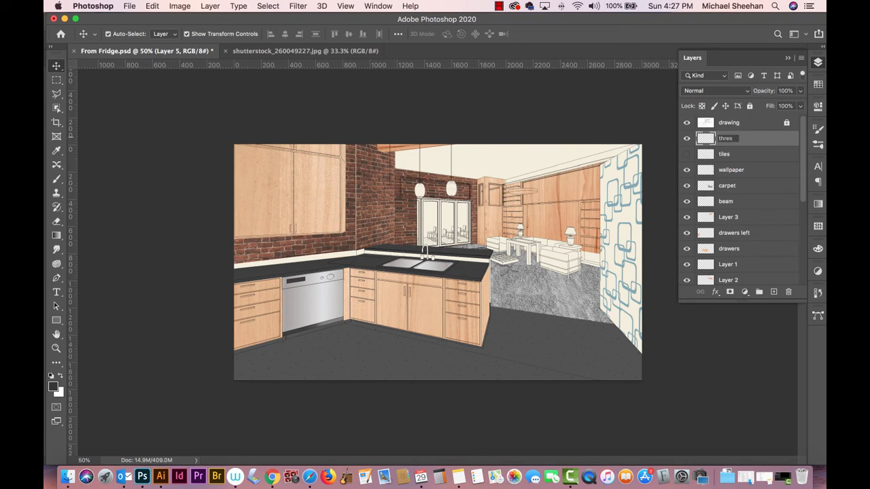
type("thres")
key("Return")
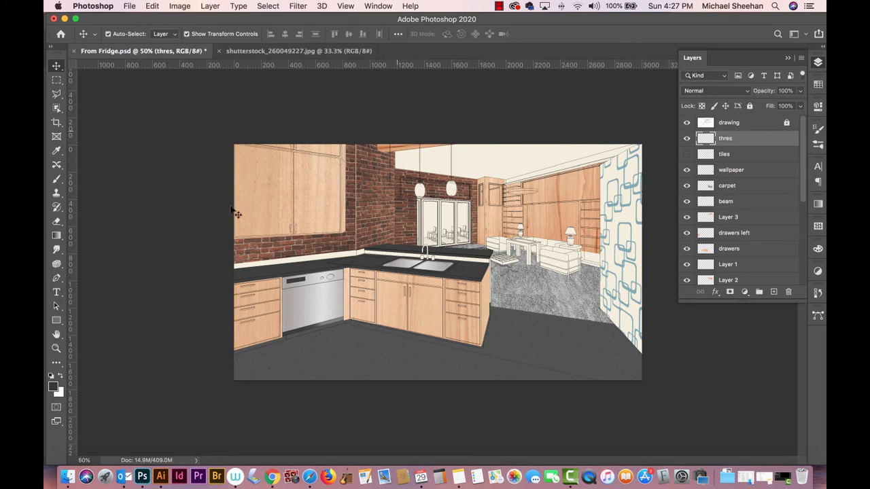
Paint a straight dark threshold line along the carpet's front edge, from the cabinet end to the wallpapered wall, using a 25 px Hard Round brush
left_click(56, 150)
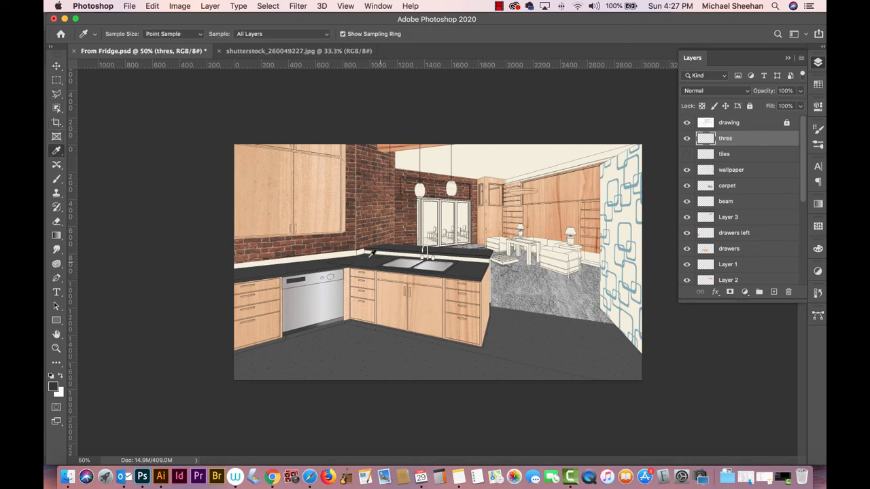
left_click(57, 179)
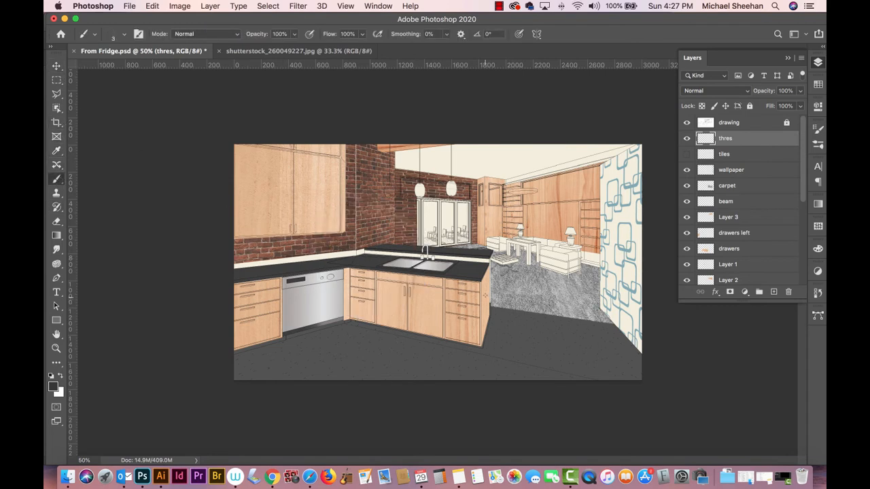
left_click(125, 35)
left_click(150, 200)
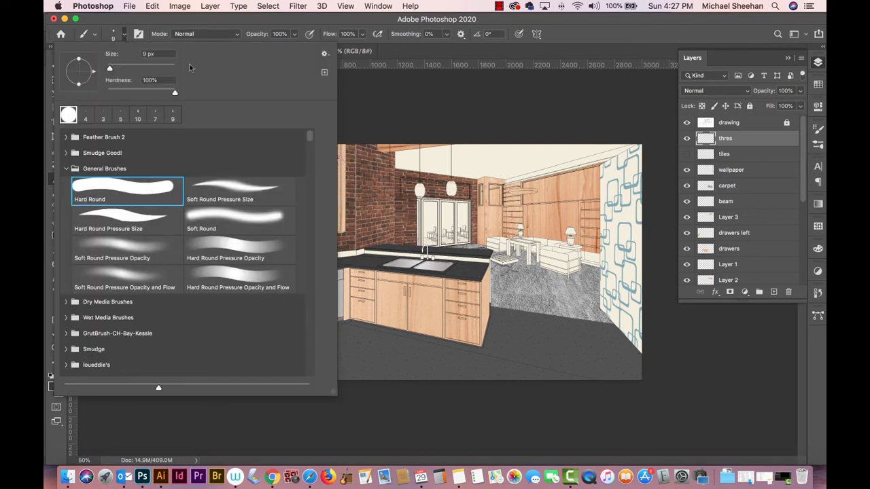
left_click(189, 19)
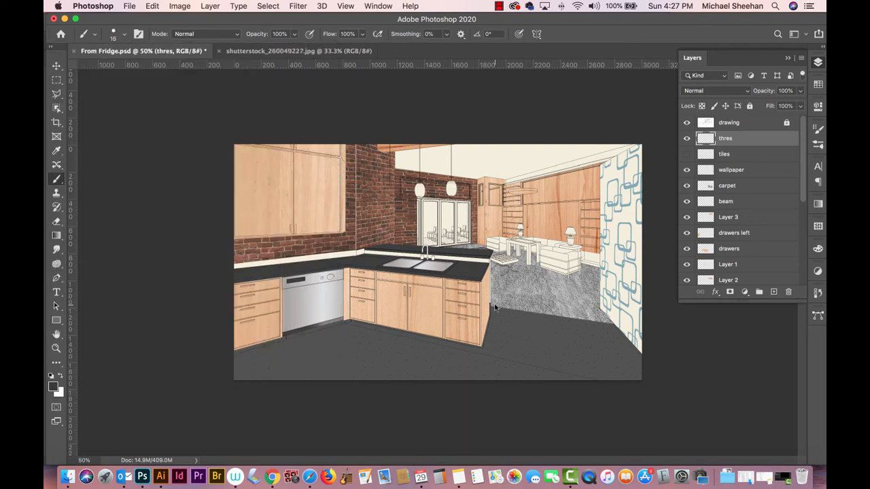
key("bracketright")
left_click(491, 307)
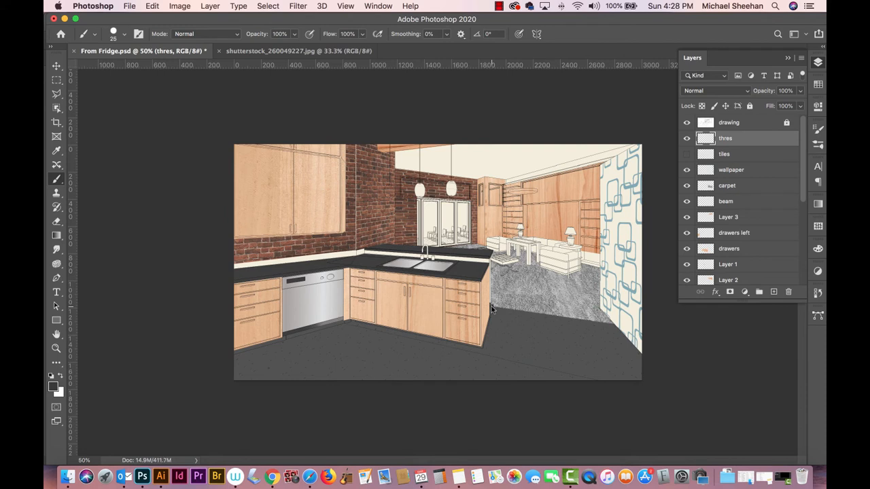
left_click(615, 325, "shift")
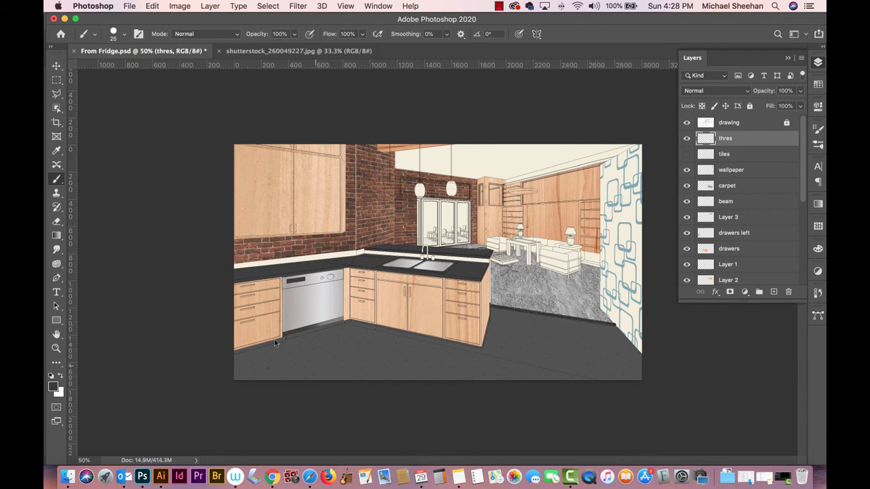
Erase the threshold line's rounded end where it overlaps the base of the wallpapered wall, using a 4 px eraser
left_click(56, 348)
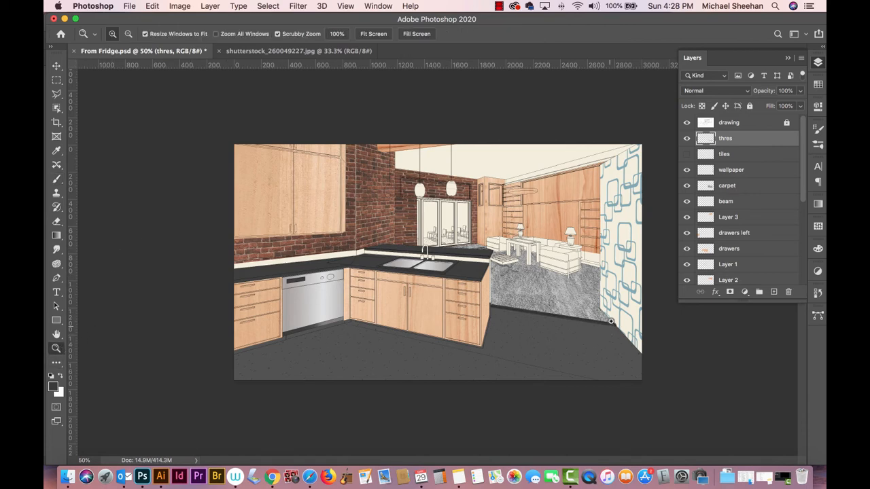
left_click_drag(633, 332, 512, 330)
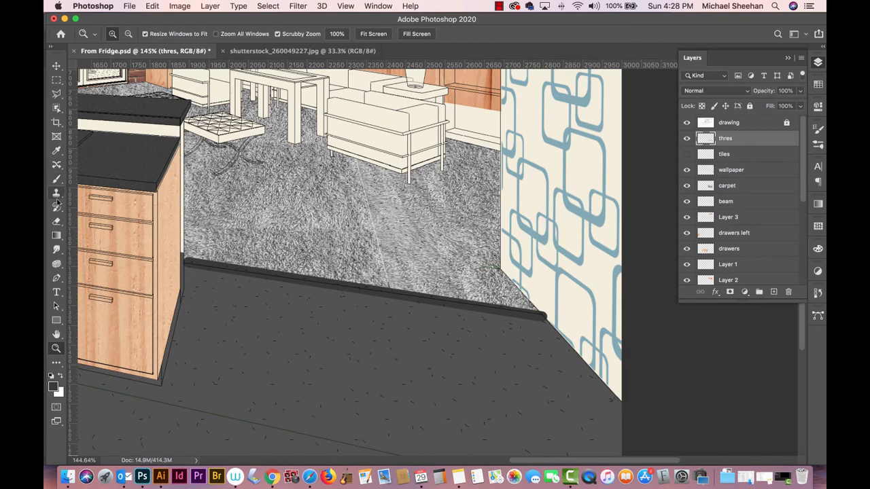
left_click(57, 221)
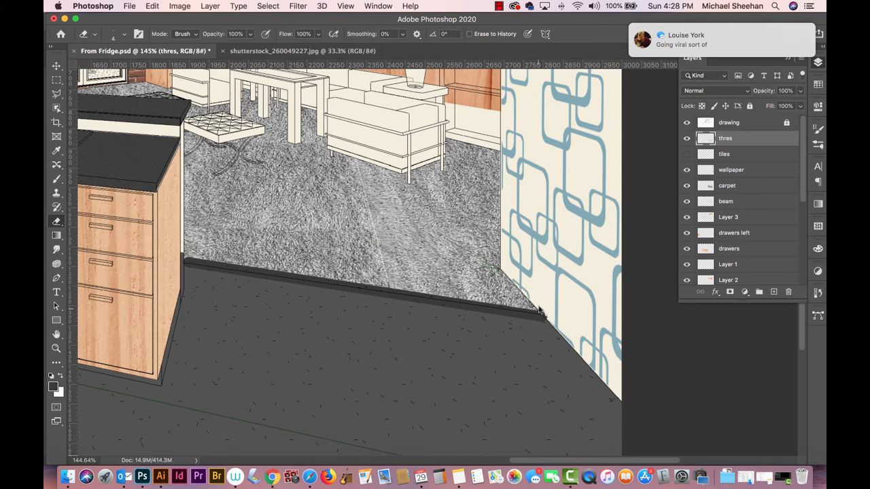
left_click(340, 7)
mouse_move(303, 6)
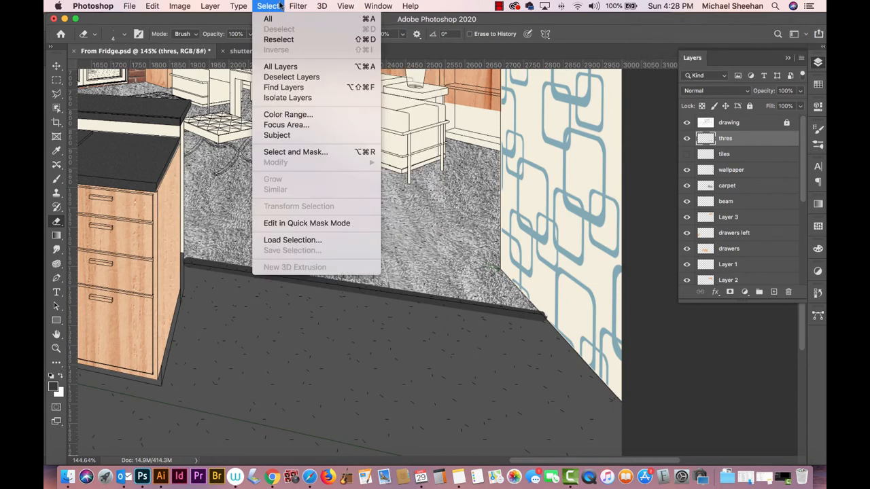
left_click(279, 6)
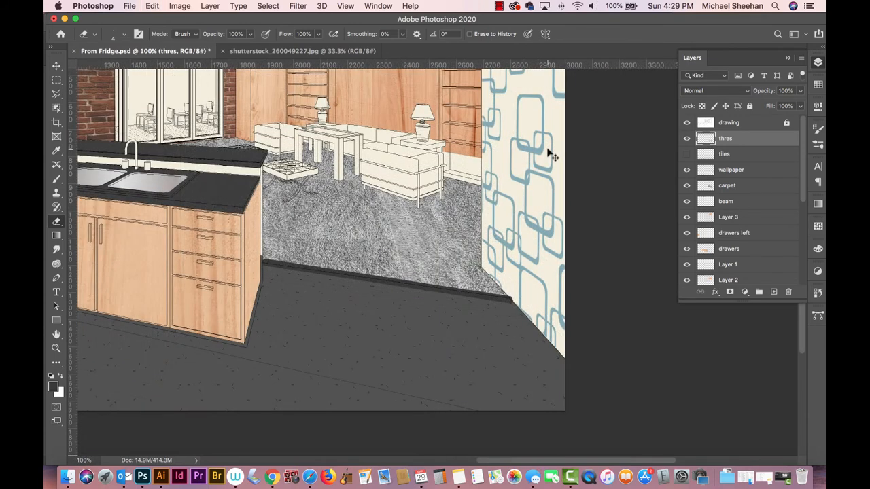
key("super+minus")
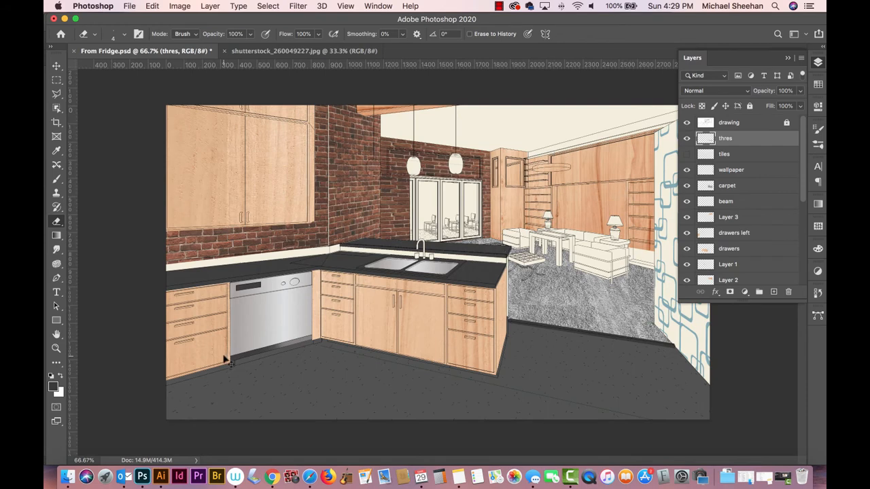
left_click(57, 66)
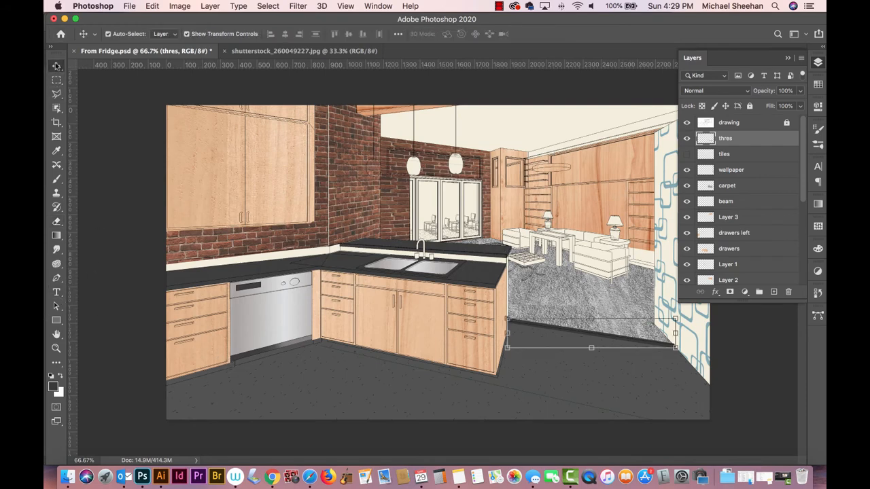
left_click(579, 374)
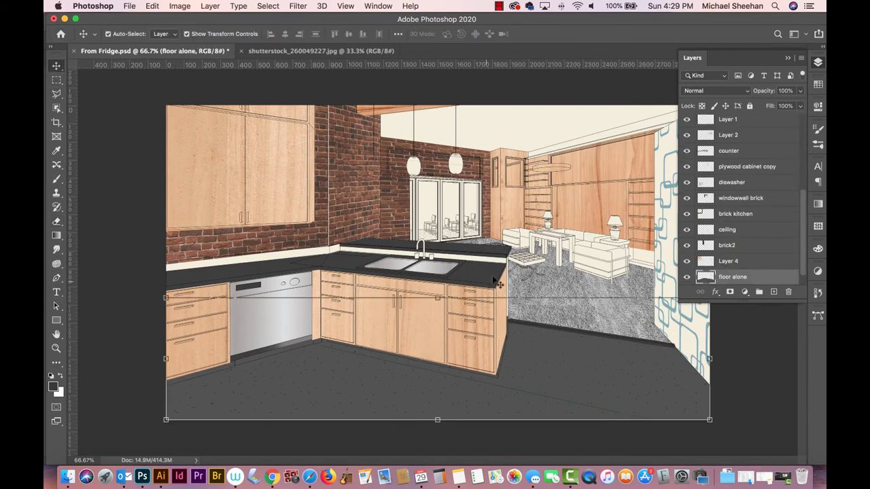
key("super+t")
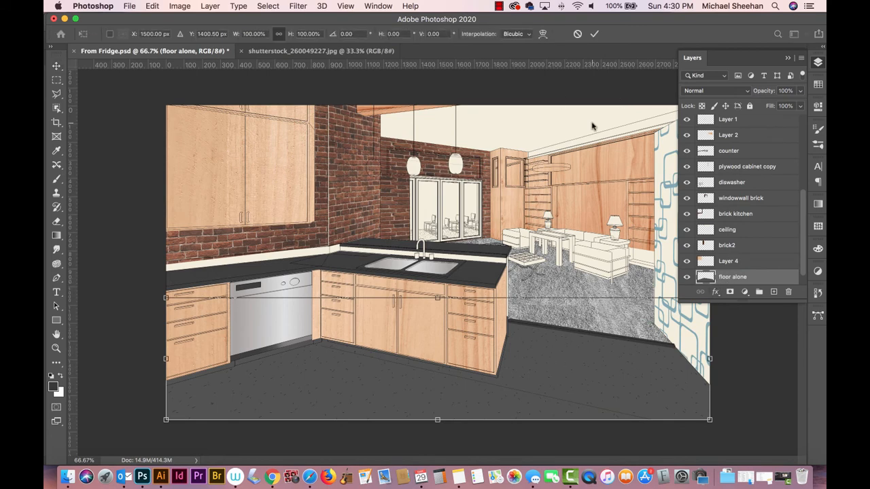
key("super+equal")
key("super+equal")
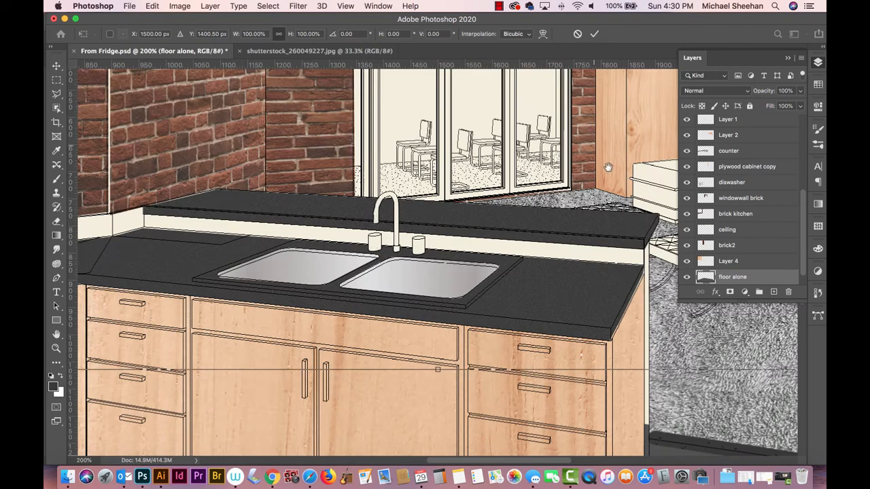
scroll(598, 197, "down", 2)
left_click_drag(588, 227, 552, 149)
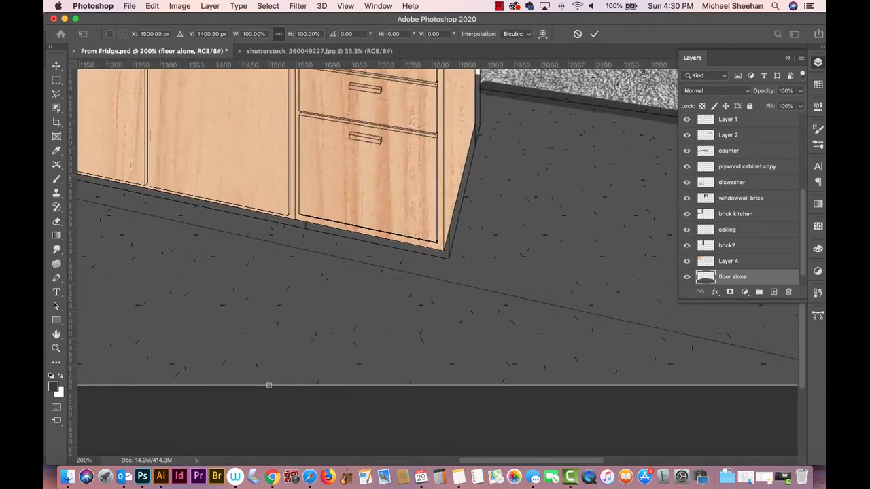
left_click(302, 7)
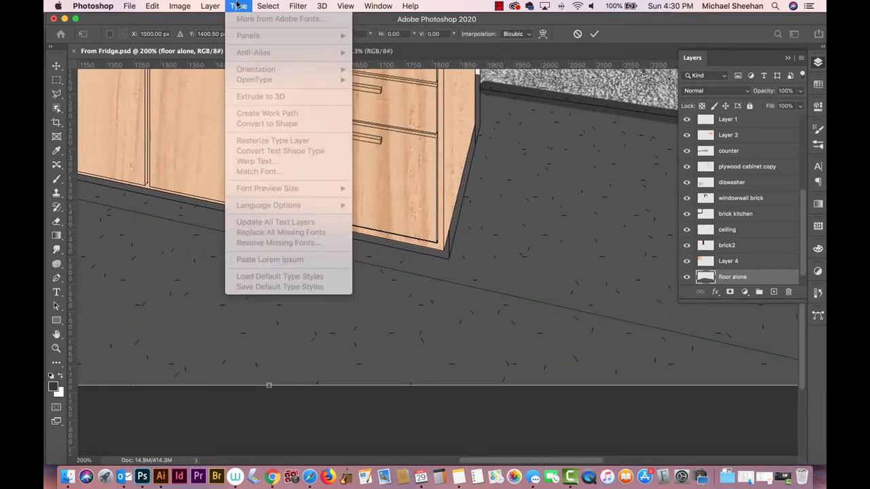
left_click(237, 4)
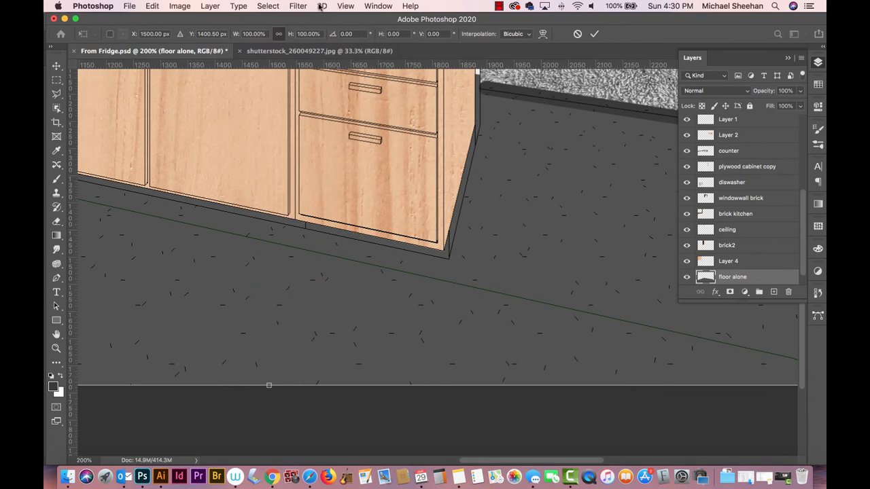
left_click(300, 6)
left_click(300, 7)
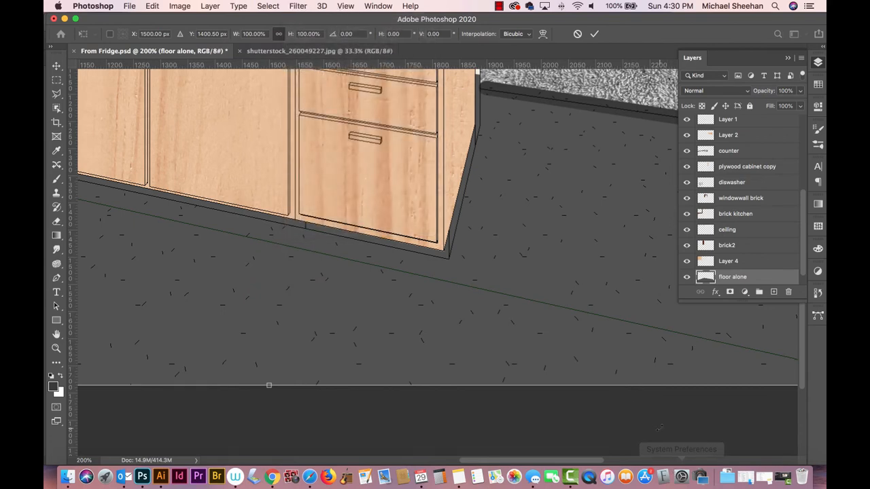
key("Return")
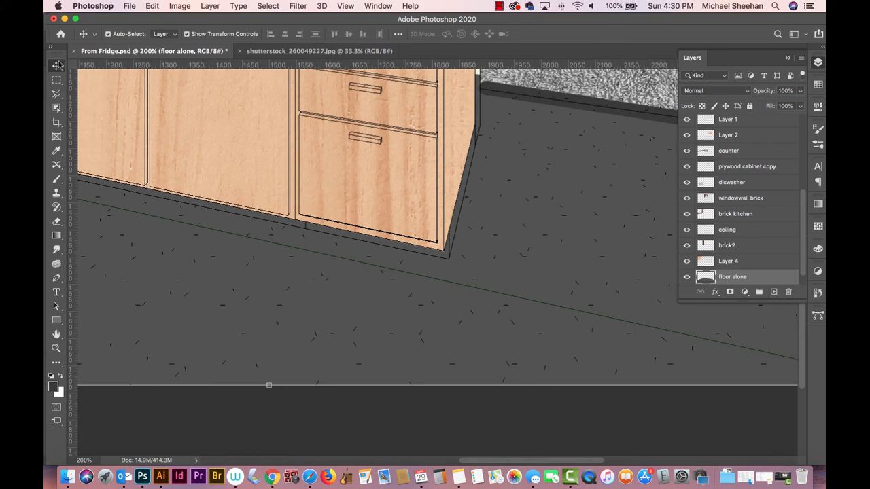
left_click(555, 408)
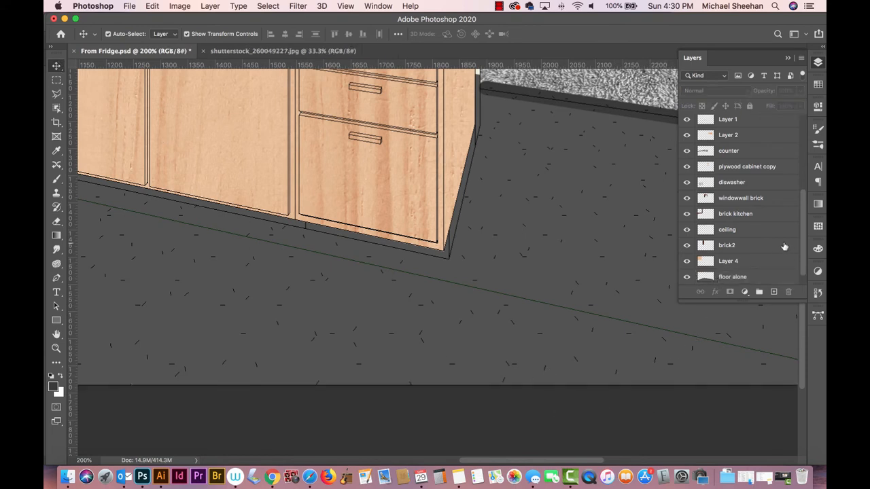
Apply an Add Noise filter to the floor alone layer with 3% amount, Uniform distribution and Monochromatic enabled
scroll(775, 244, "down", 1)
left_click(744, 263)
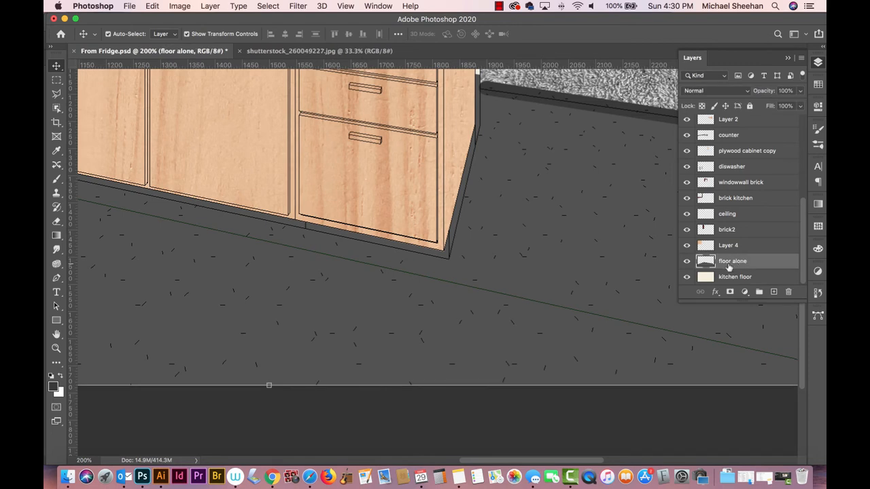
left_click(297, 6)
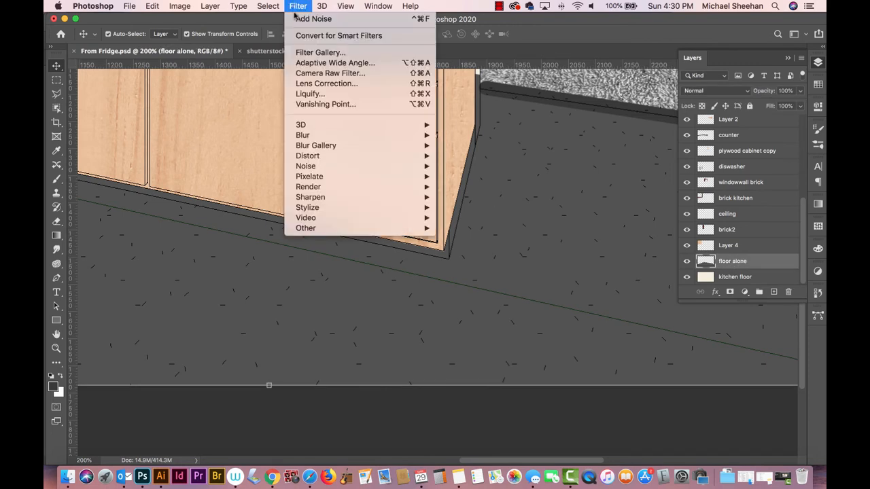
mouse_move(317, 167)
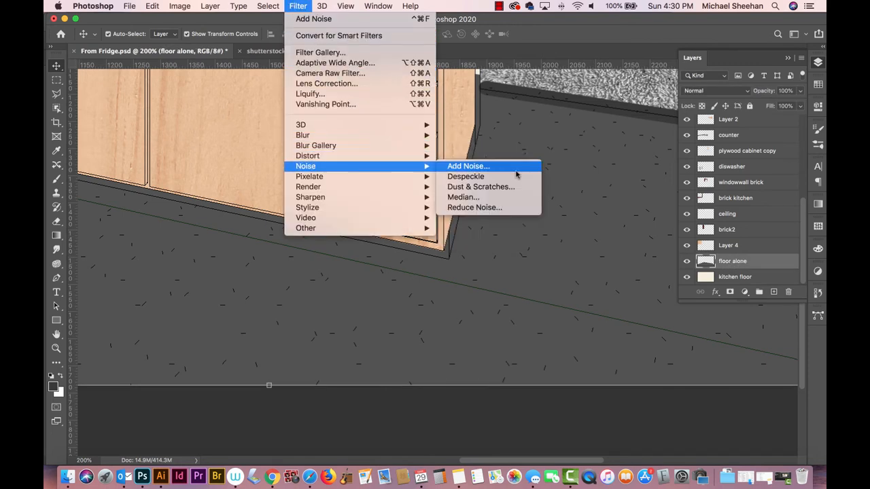
left_click(468, 166)
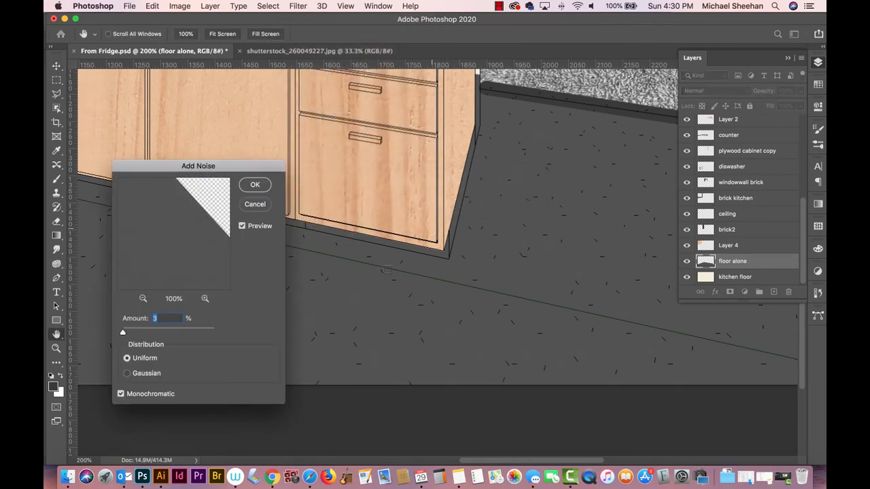
left_click(263, 185)
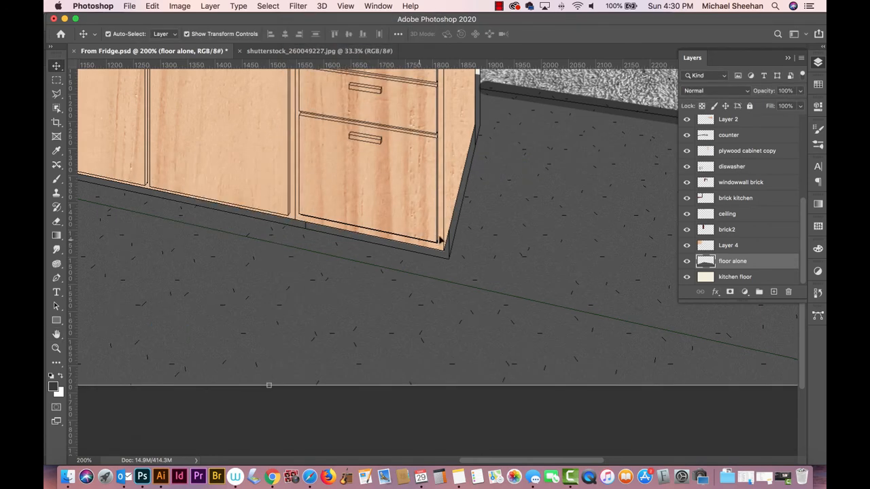
Deselect all layers and save the document
key("super+minus")
key("super+minus")
key("super+minus")
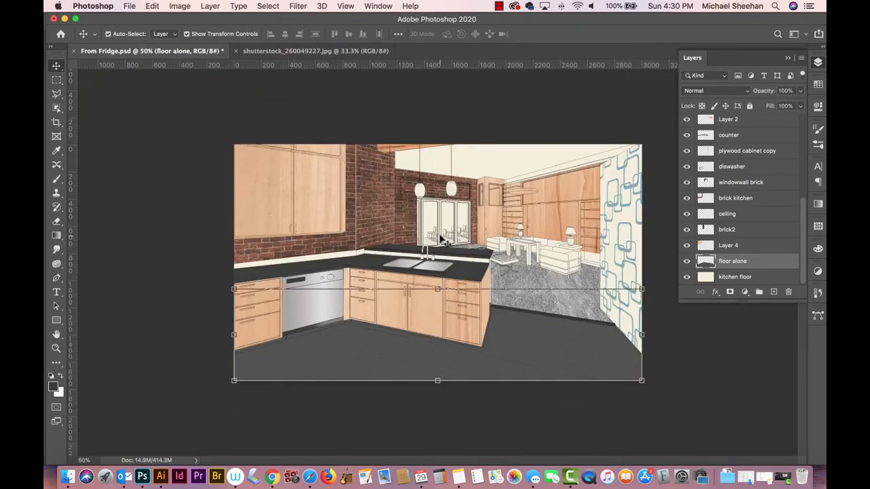
left_click(708, 368)
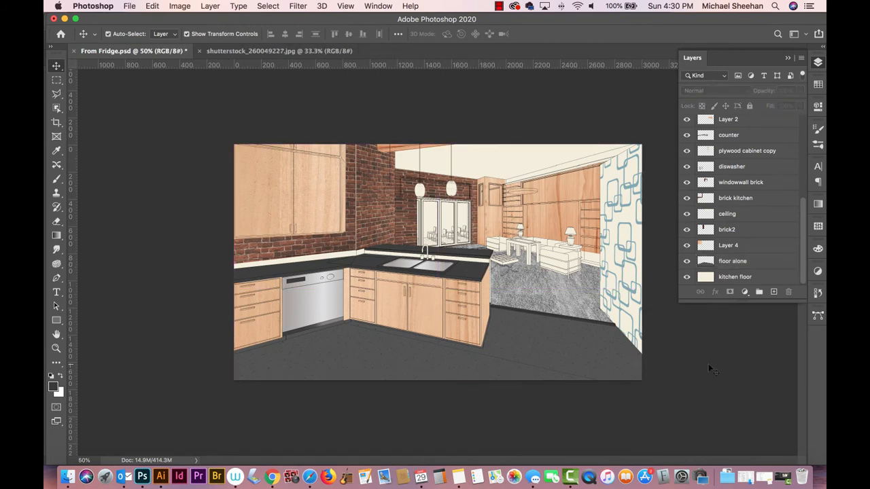
key("super+s")
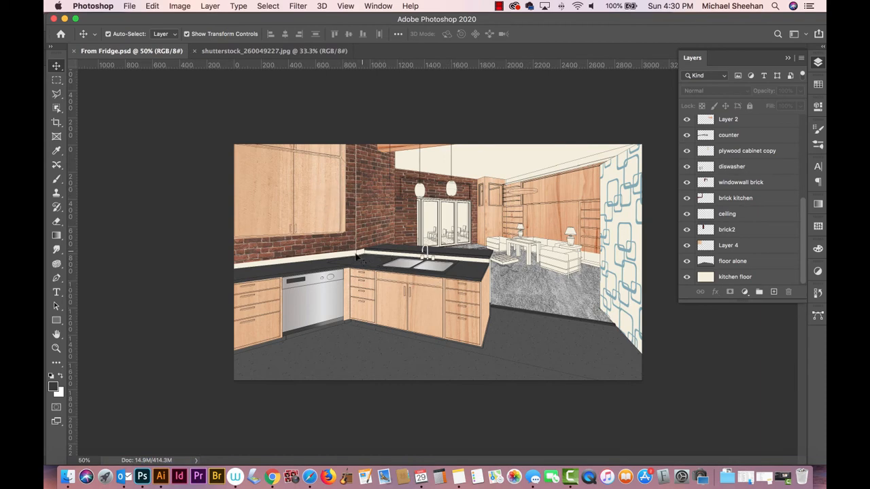
Select the cream backsplash strip along the brick wall and behind the sink with the Polygonal Lasso
left_click(56, 348)
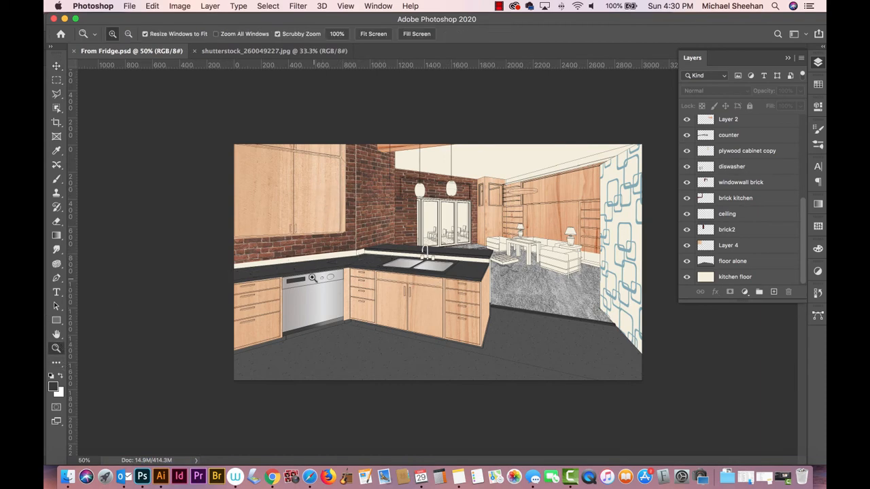
left_click_drag(350, 297, 376, 306)
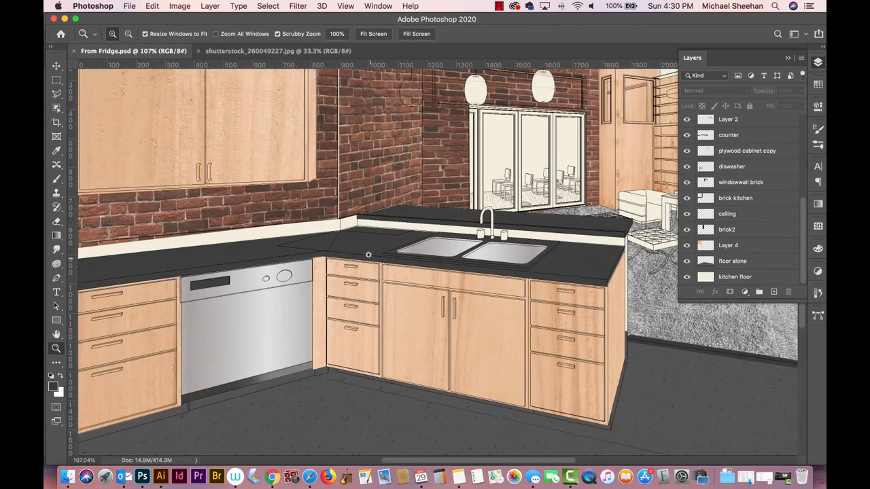
key("b")
left_click_drag(344, 260, 453, 276)
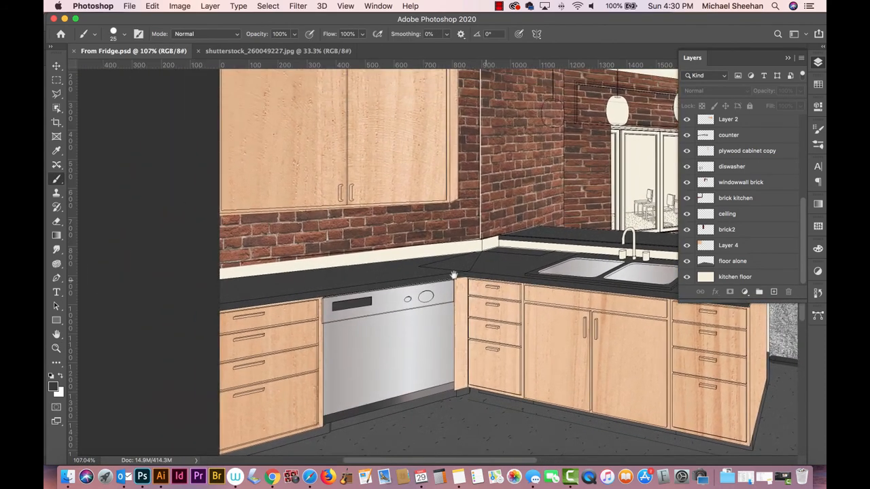
left_click(57, 95)
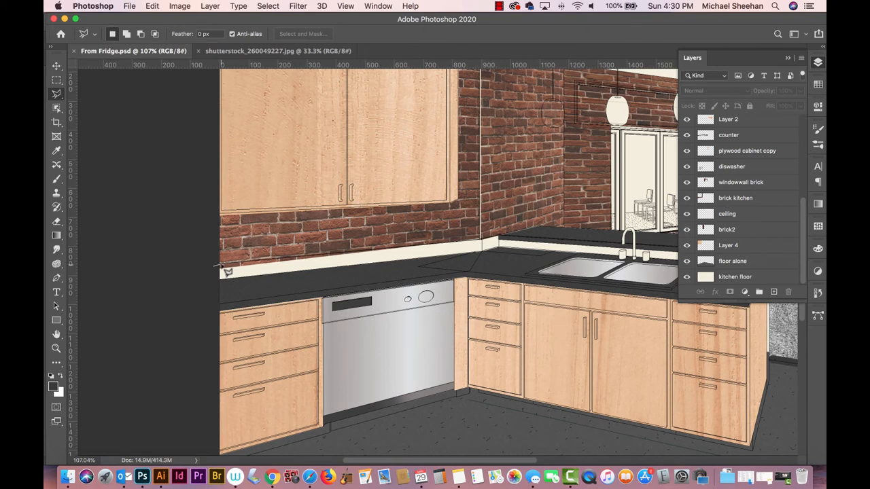
left_click(221, 265)
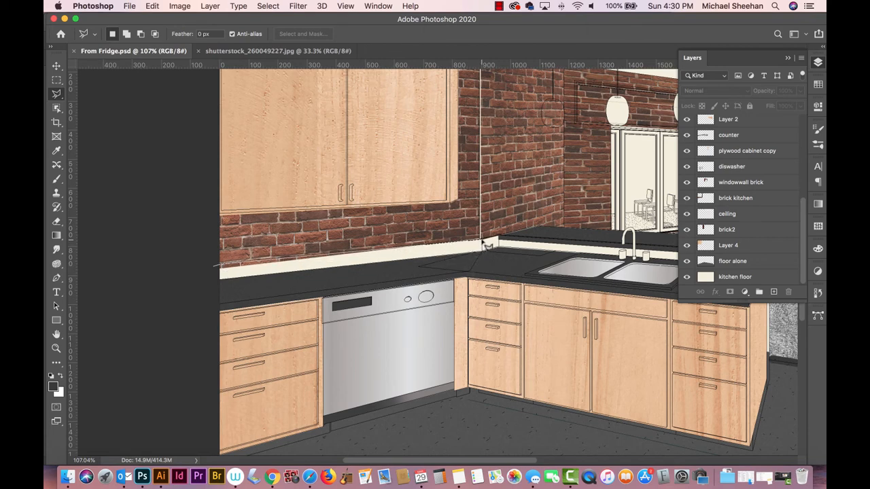
left_click(482, 240)
left_click(498, 239)
left_click_drag(645, 252, 487, 238)
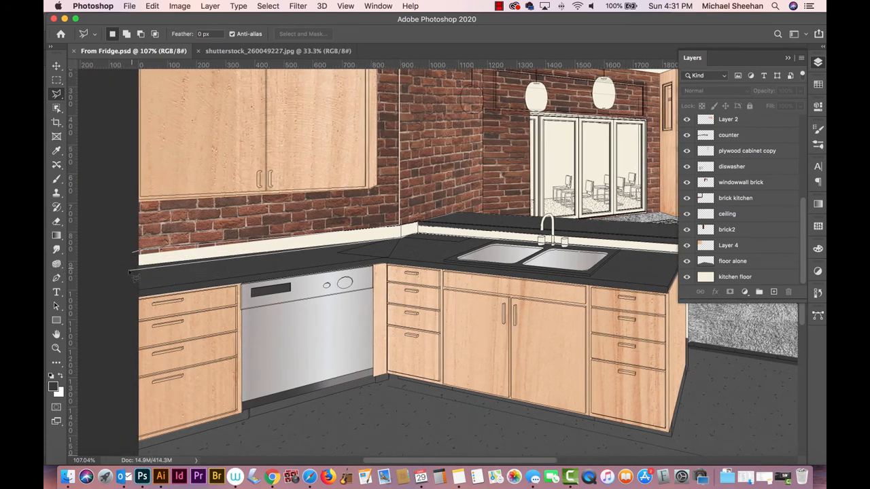
double_click(136, 254)
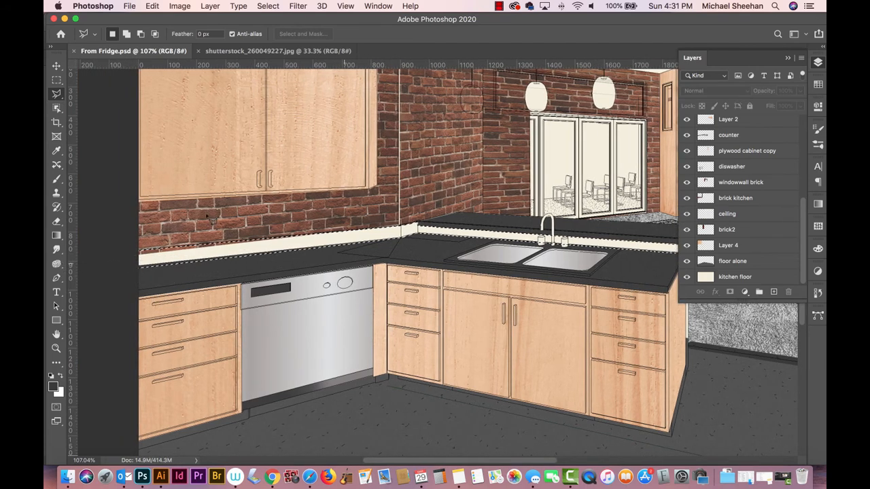
Sample grey from the dishwasher front and fill the selection with it on a new layer named backsplash above the drawers left layer
left_click(57, 151)
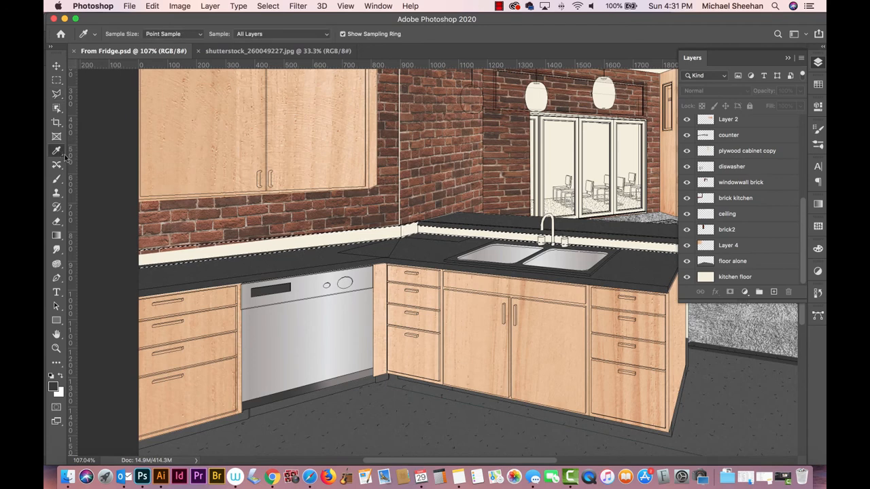
left_click(267, 313)
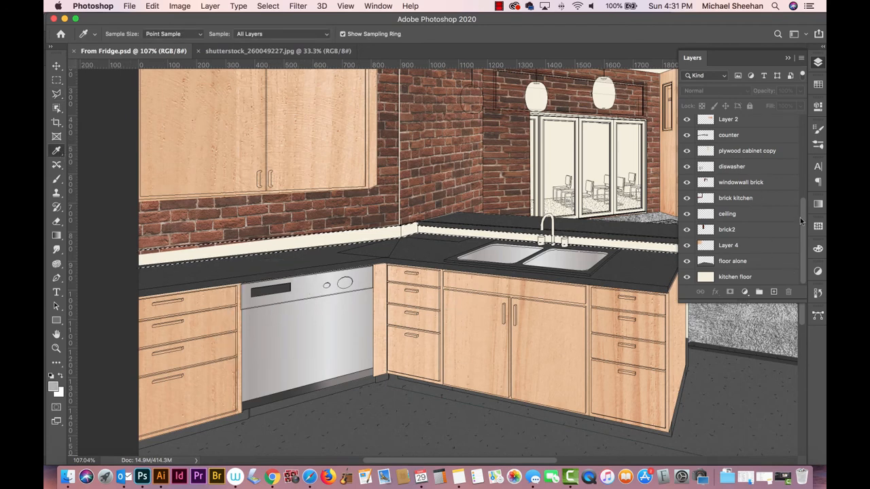
left_click_drag(801, 221, 809, 187)
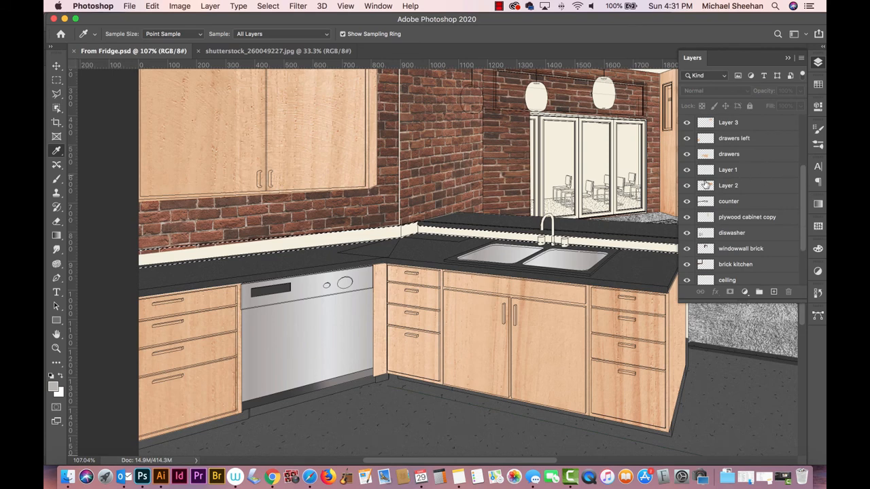
left_click(686, 186)
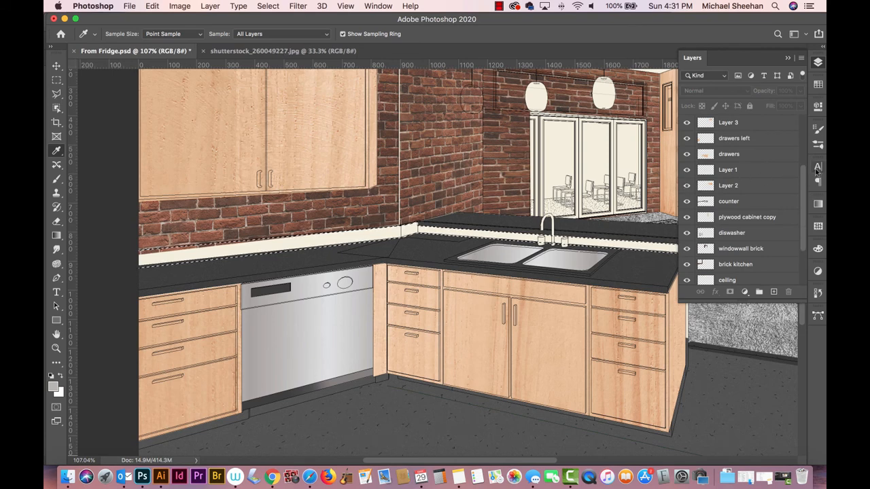
left_click(760, 137)
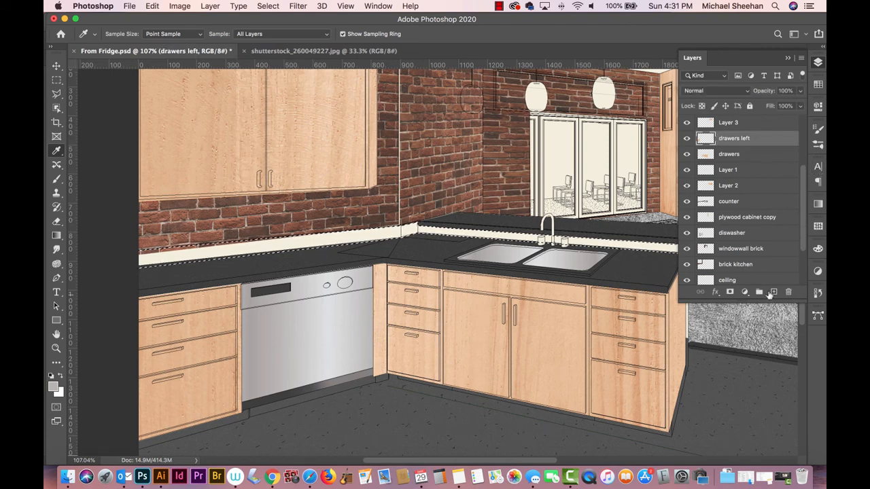
left_click(773, 292)
double_click(729, 138)
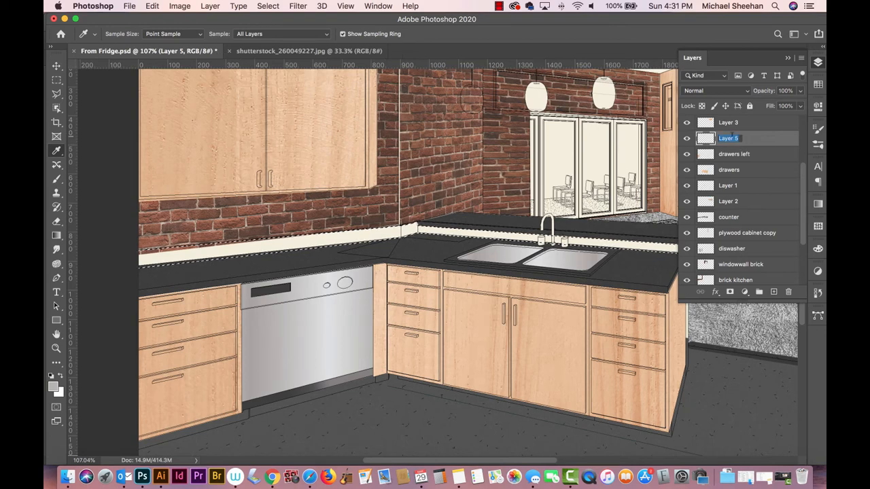
type("back")
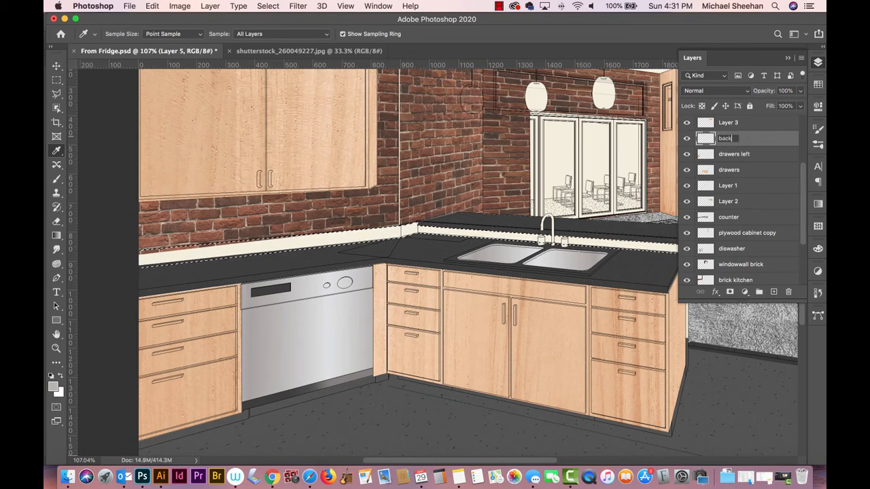
type("splash")
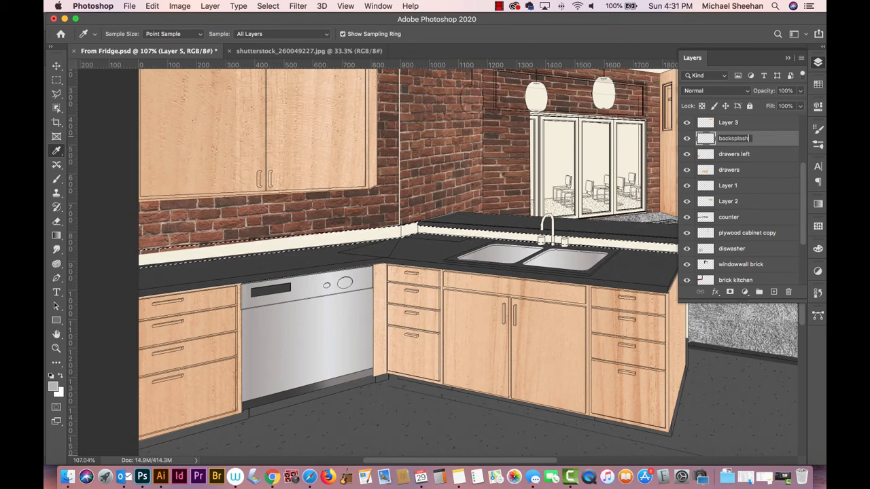
key("Return")
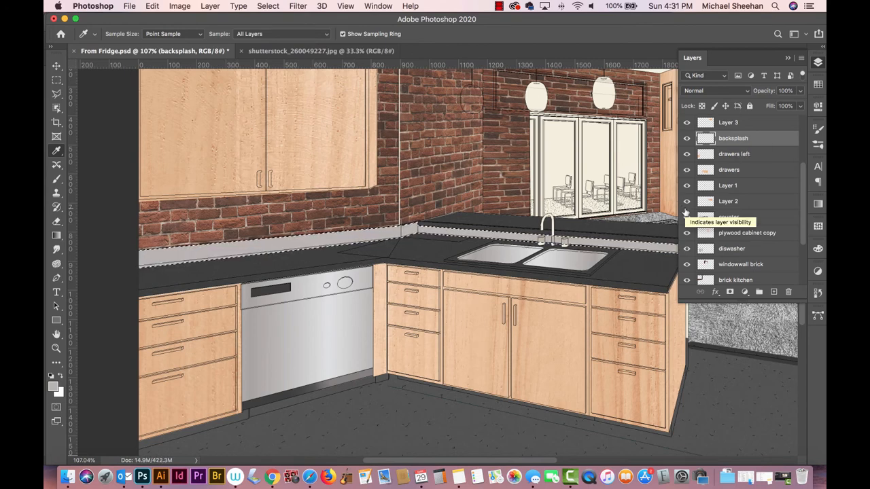
Darken the backsplash using Levels with the midtone input set to 0.55
key("super+l")
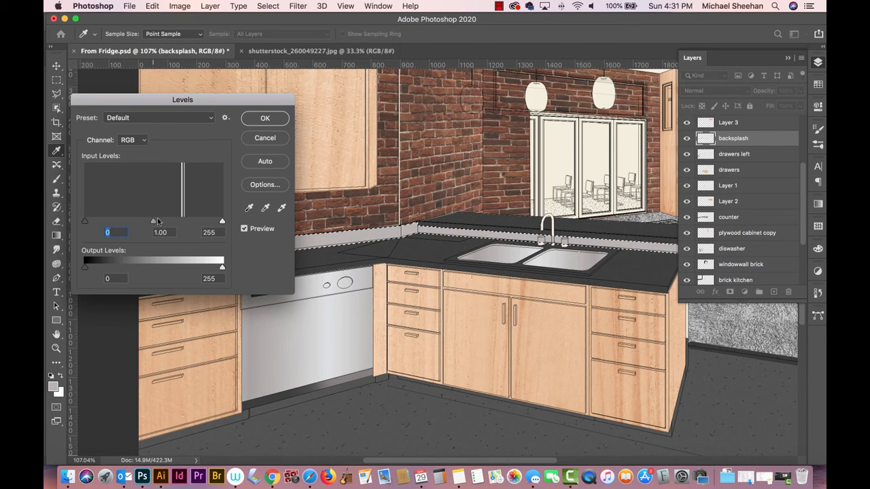
left_click_drag(156, 221, 175, 222)
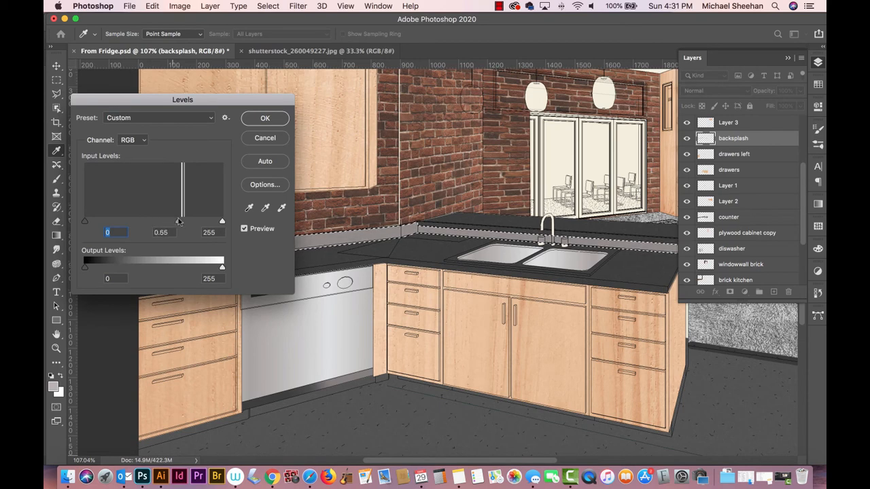
left_click(265, 119)
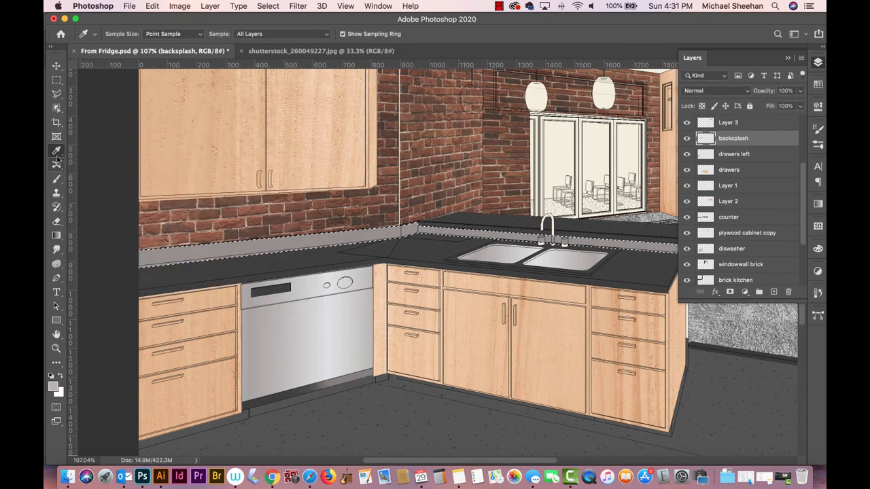
Set up a 175 px Soft Round Pressure Size brush with 0% hardness
left_click(57, 179)
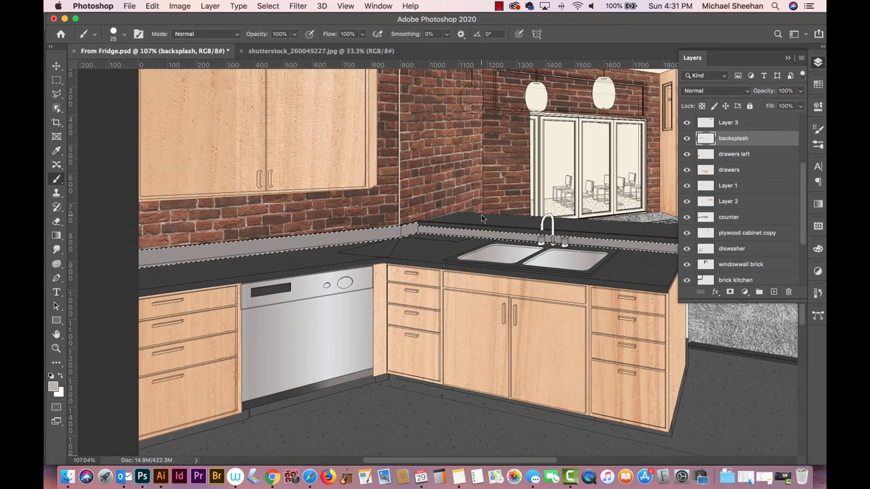
key("bracketright")
key("bracketright")
key("bracketright")
key("bracketright")
key("bracketright")
key("bracketright")
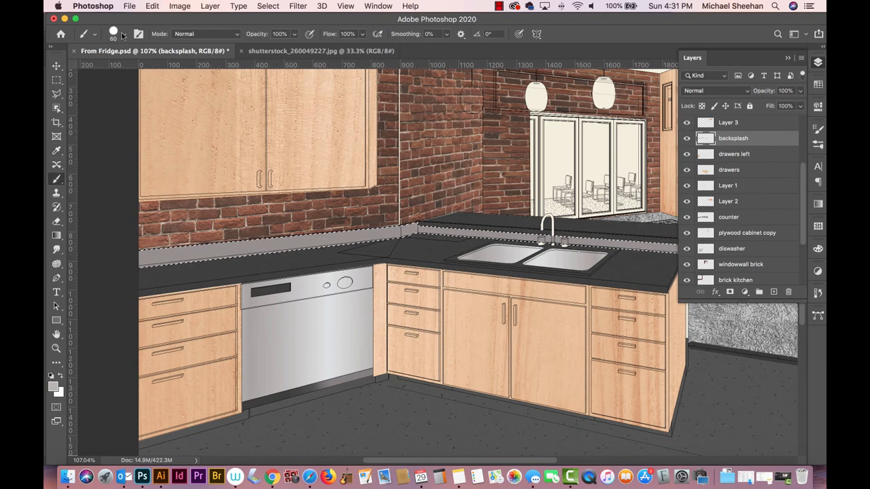
left_click(123, 36)
left_click(223, 188)
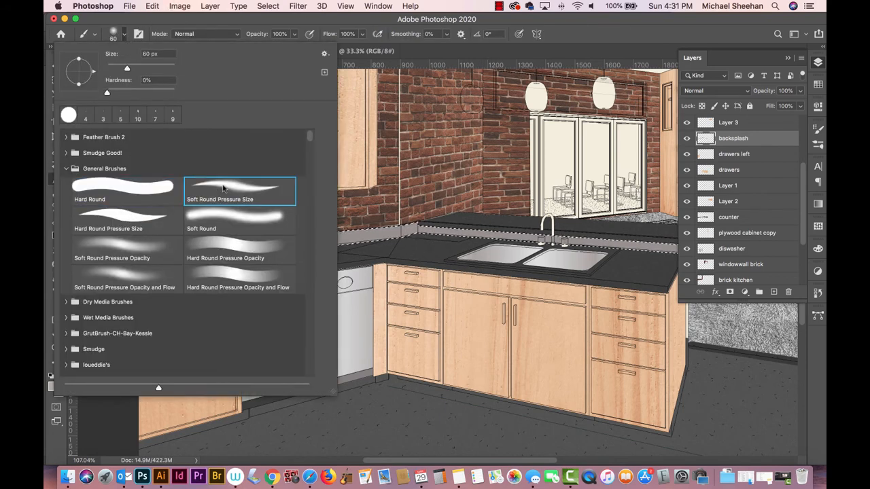
left_click(538, 25)
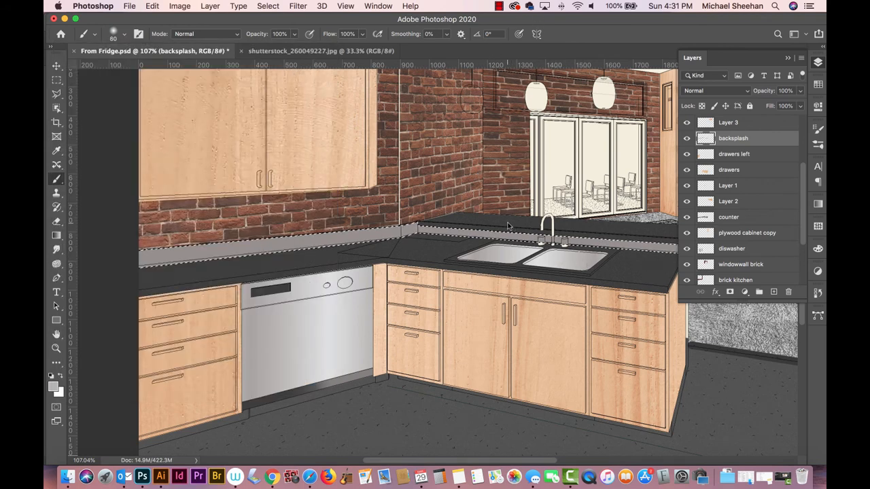
key("bracketright")
key("bracketright")
key("bracketright")
key("bracketright")
key("bracketright")
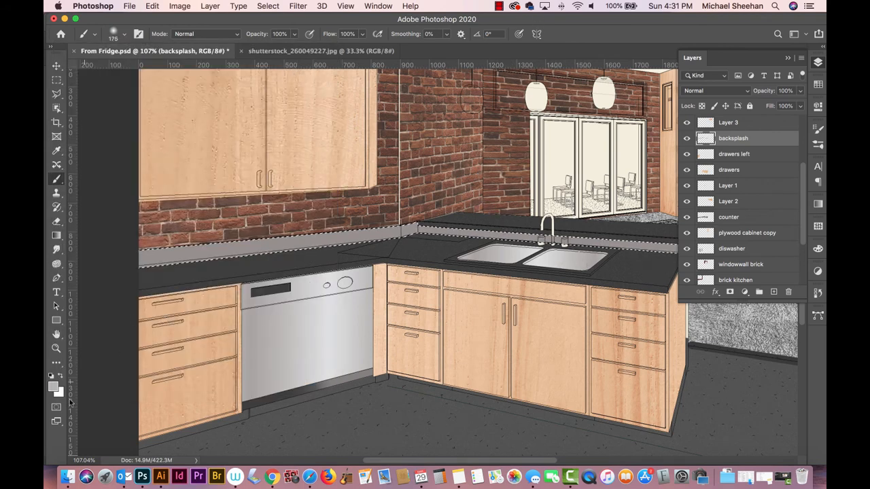
Brush light grey sampled from the dishwasher across the backsplash at 53% opacity as metallic highlights, and deselect
left_click(54, 387)
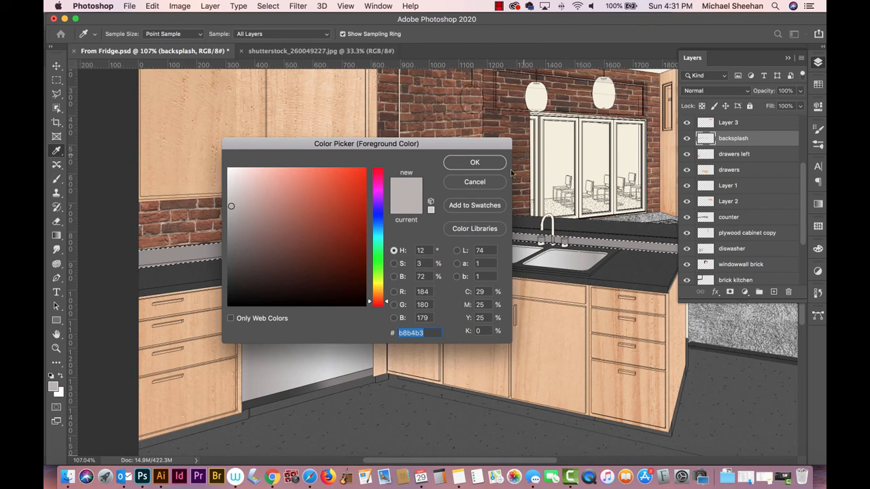
left_click(476, 181)
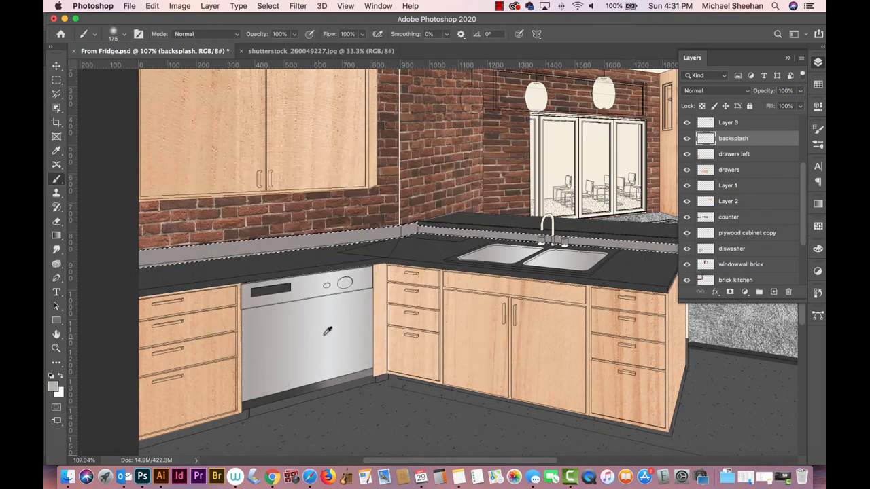
left_click(327, 331, "alt")
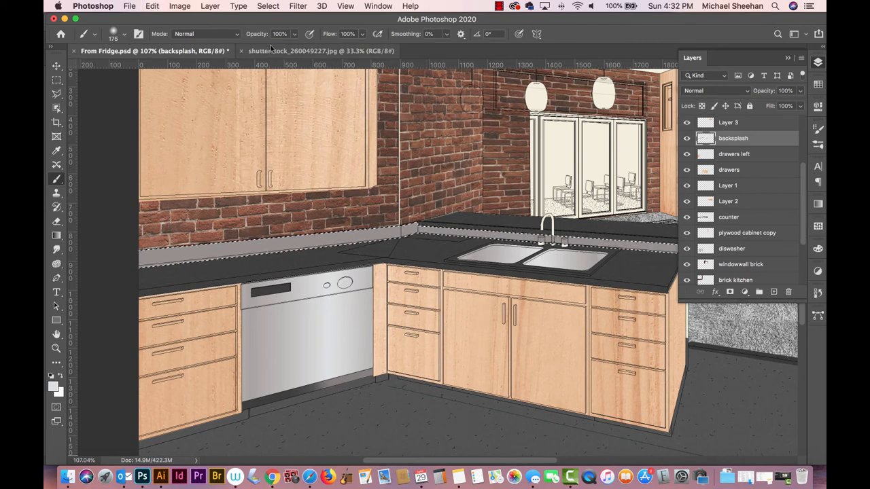
left_click(295, 34)
left_click_drag(295, 47, 270, 47)
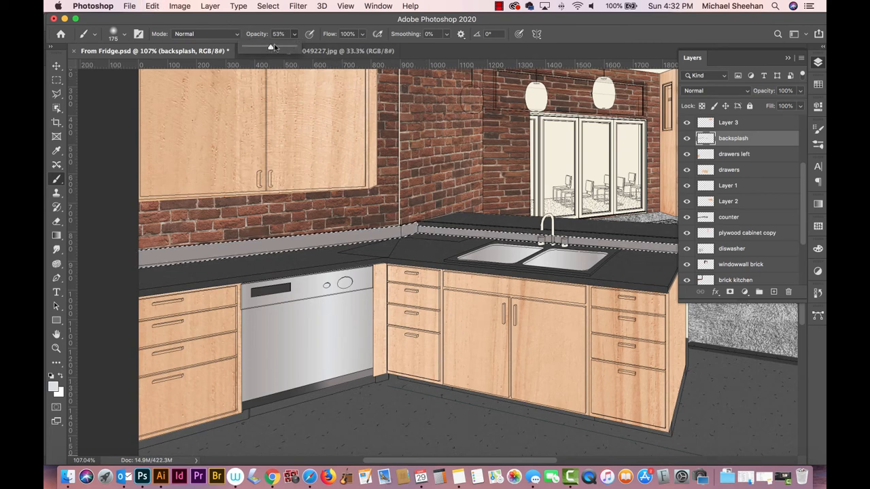
mouse_move(510, 223)
left_mouse_down()
mouse_move(493, 237)
mouse_move(491, 264)
left_mouse_up()
left_click_drag(650, 226, 571, 291)
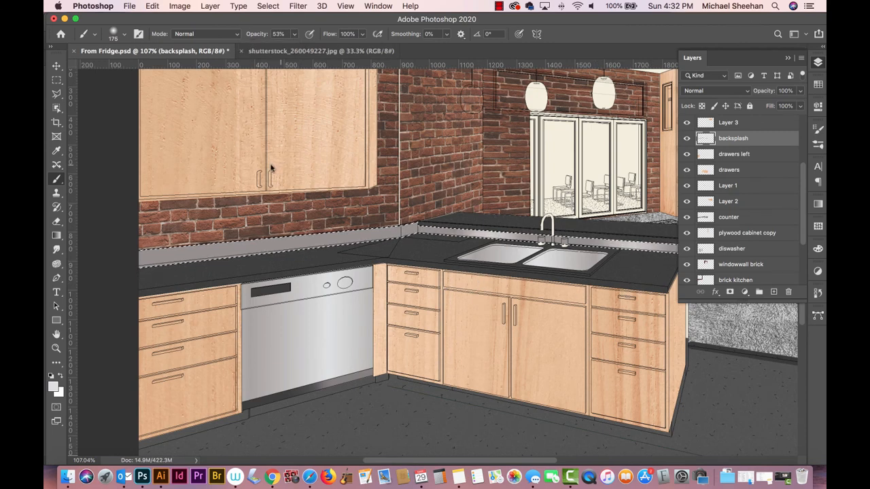
left_click_drag(304, 255, 204, 253)
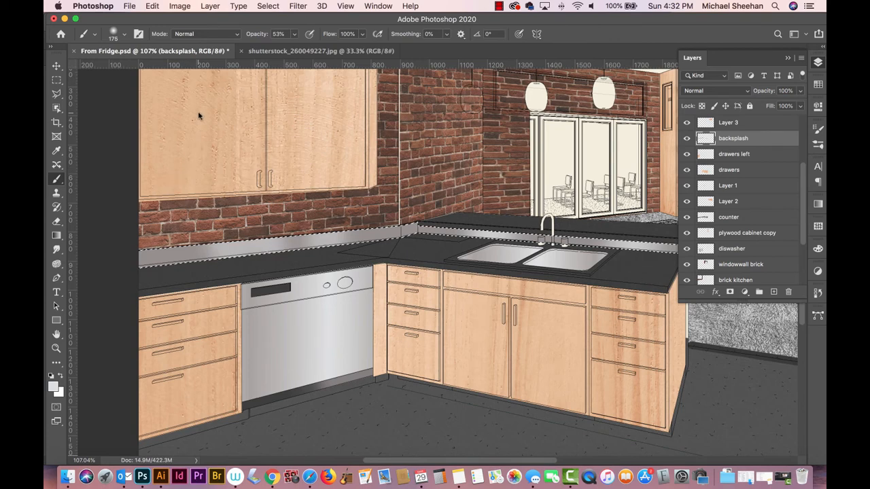
key("super+d")
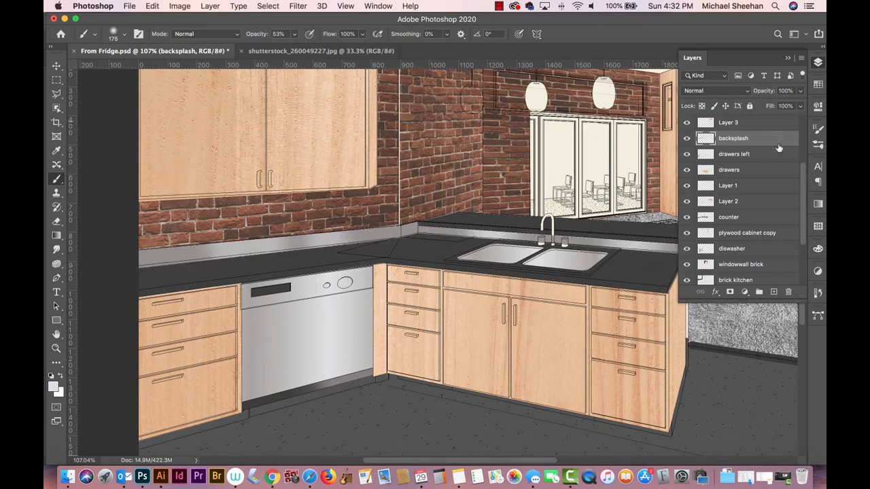
Load the backsplash layer's pixels as a selection and fill it with a pastel orange swatch
left_click(707, 138, "super")
key("super+1")
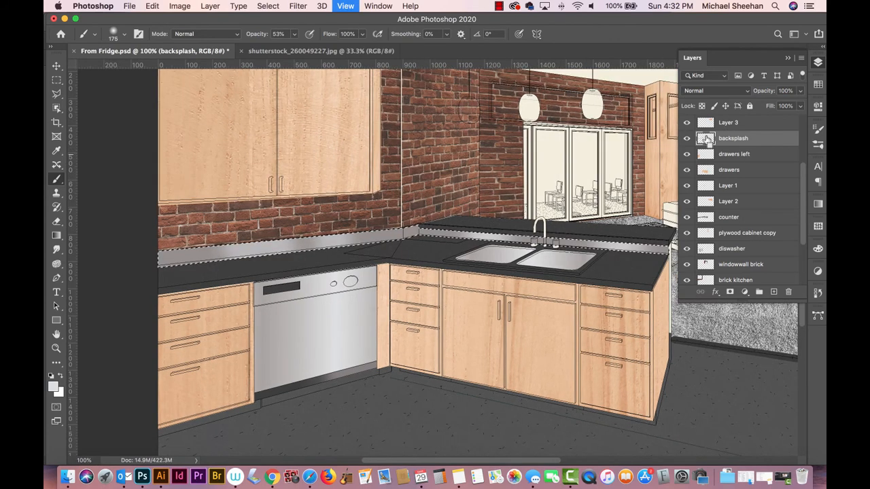
left_click(819, 85)
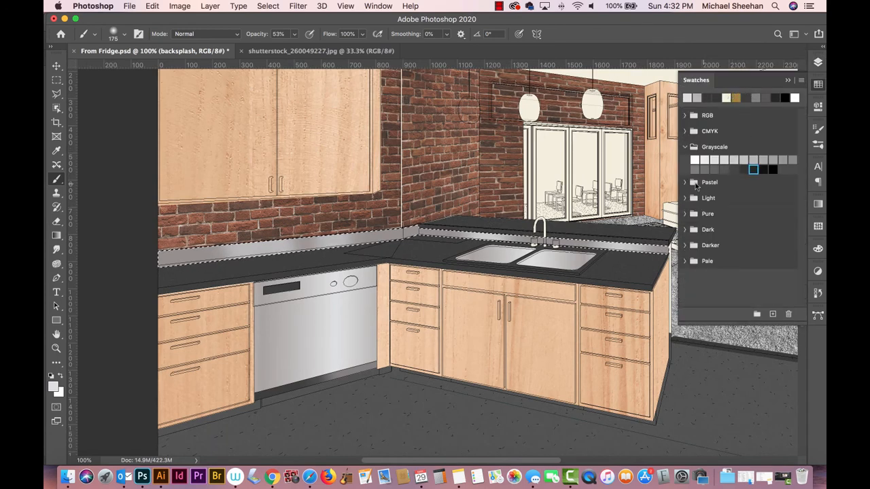
left_click(686, 182)
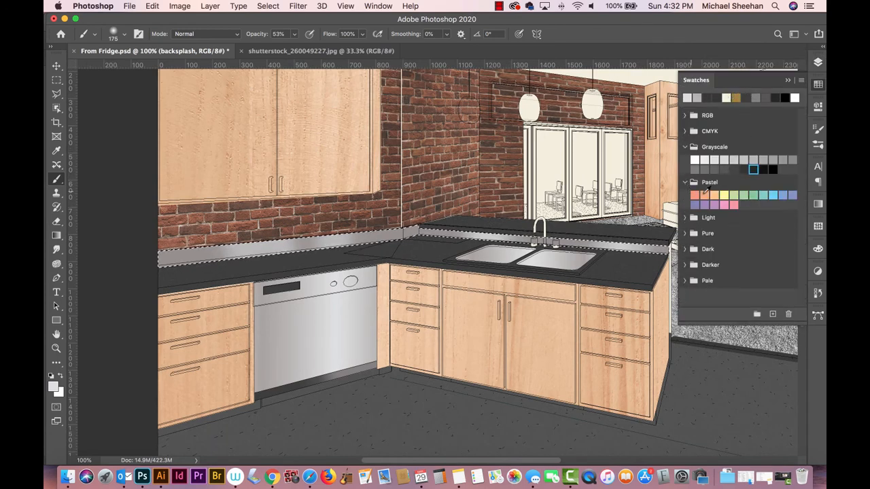
left_click(705, 195)
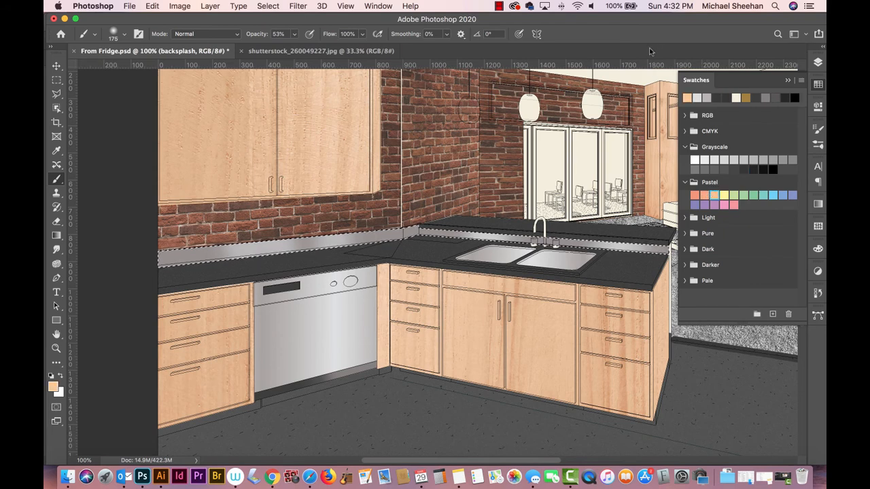
left_click(704, 194)
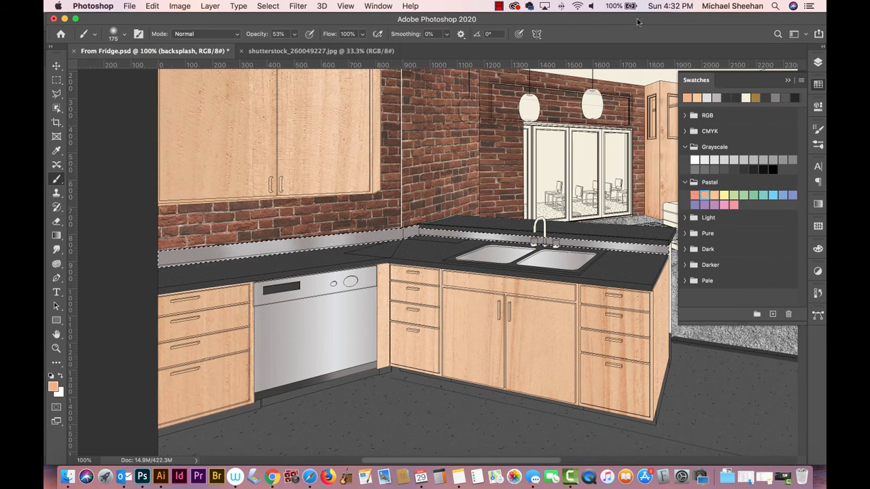
left_click(819, 85)
key("alt+BackSpace")
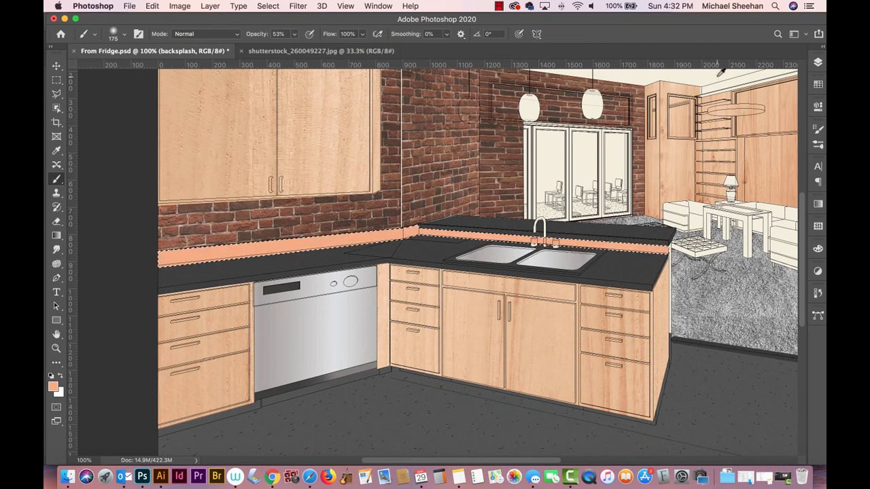
Recolour the backsplash pale blue with Hue/Saturation at Hue +175, Saturation -64 and Lightness +7, then save the file and deselect
key("super+u")
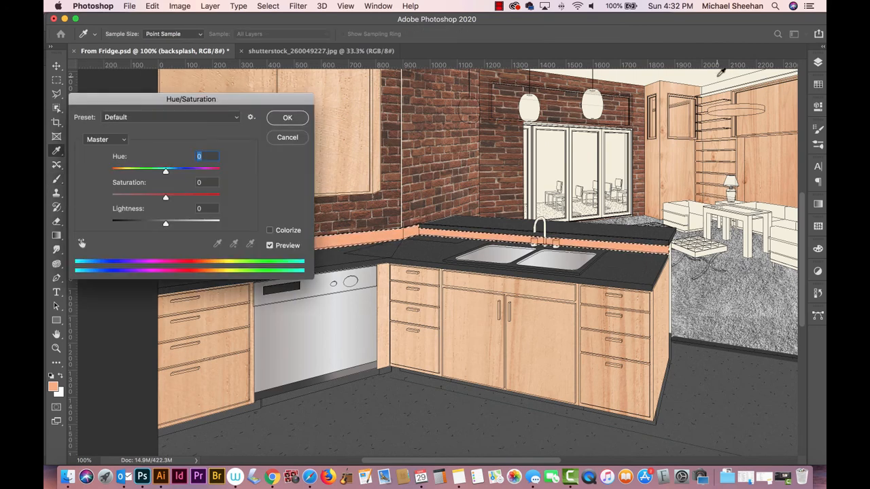
left_click_drag(229, 111, 232, 63)
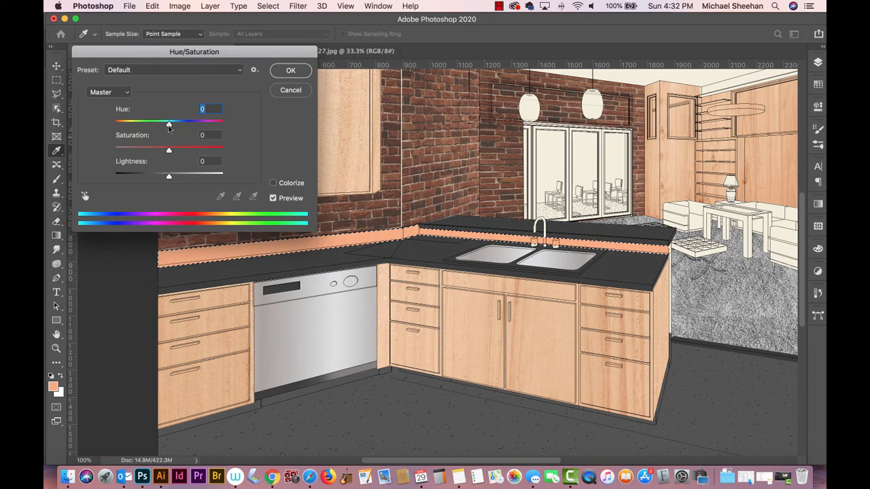
left_click_drag(169, 123, 222, 130)
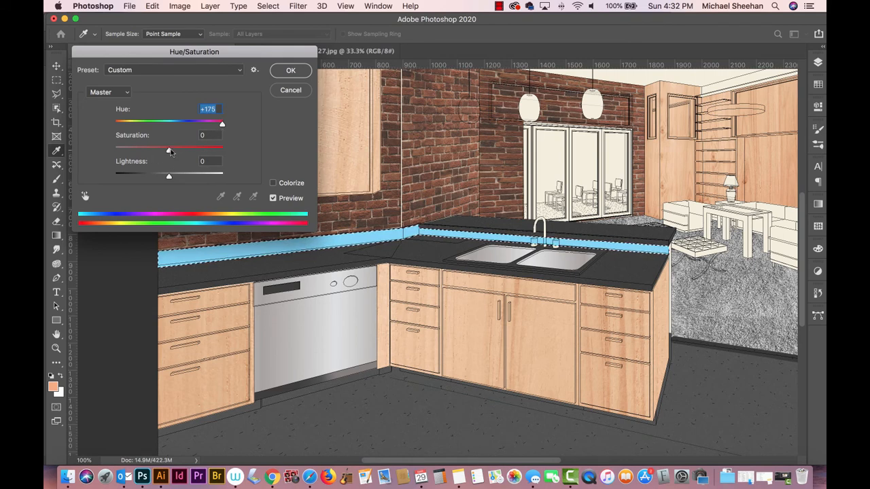
left_click_drag(169, 151, 134, 151)
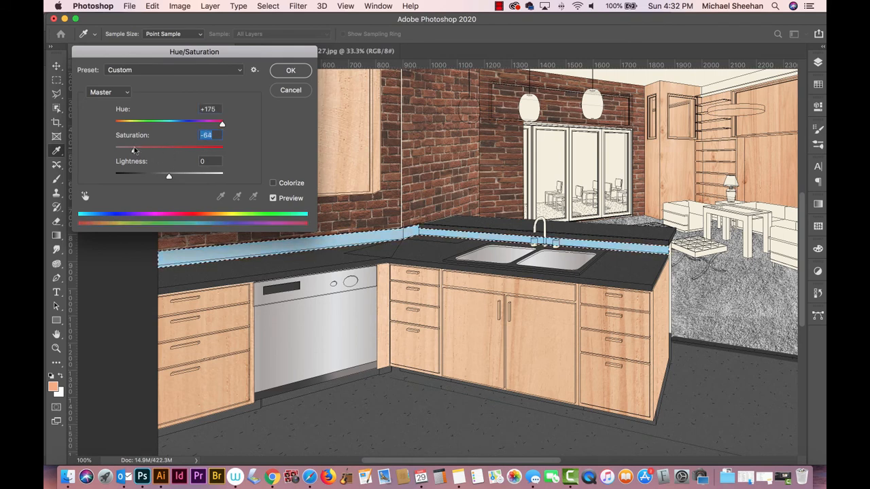
left_click_drag(169, 176, 173, 178)
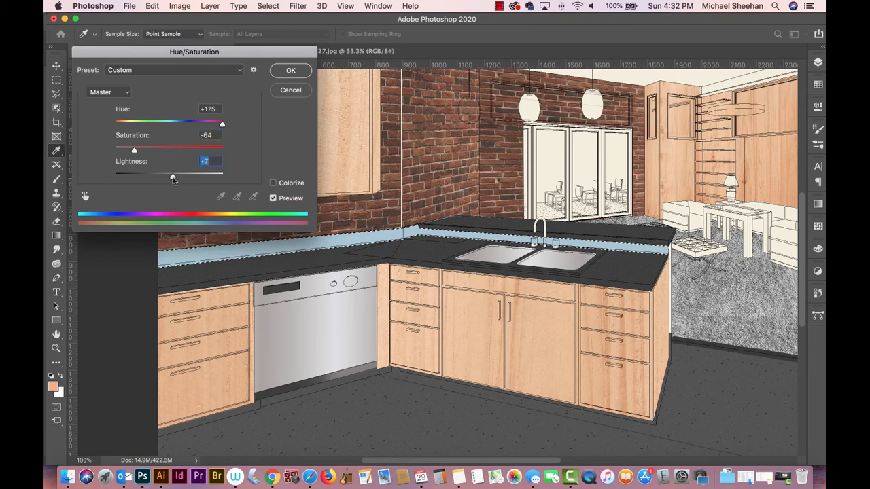
left_click(291, 72)
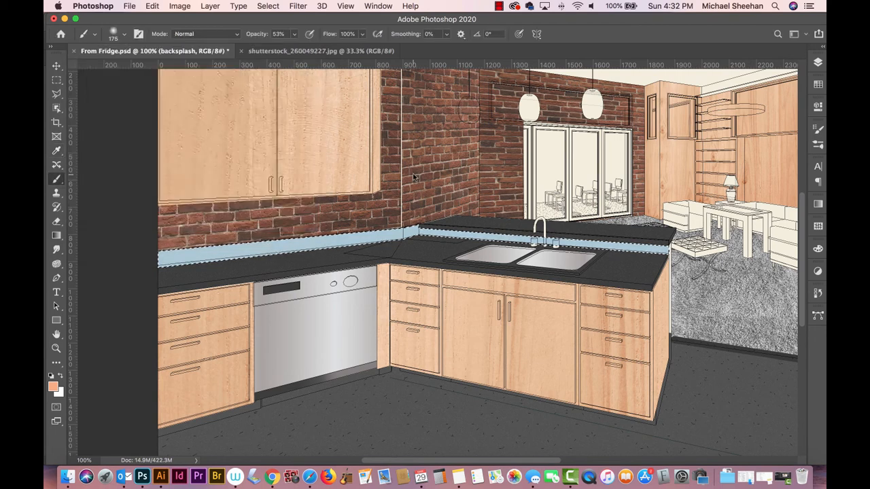
key("super+s")
key("super+d")
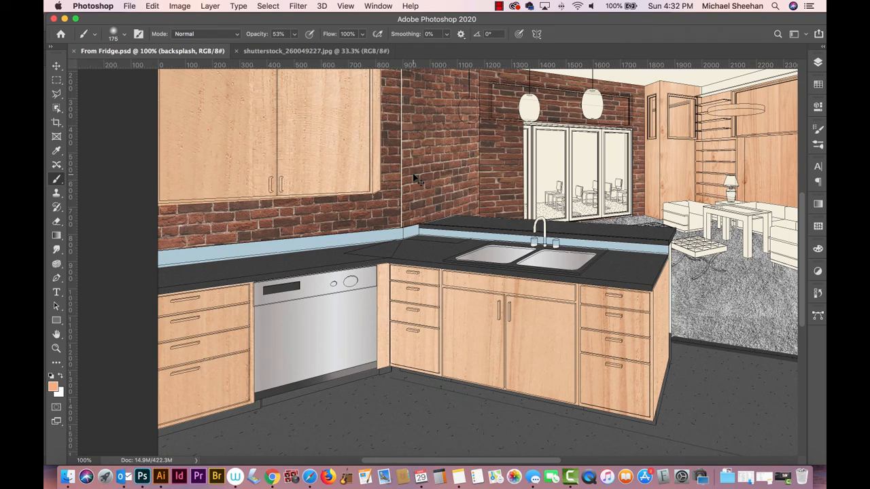
Deselect all layers, then lower the Photoshop window and minimise Illustrator to uncover the reference folder in Finder
key("super+minus")
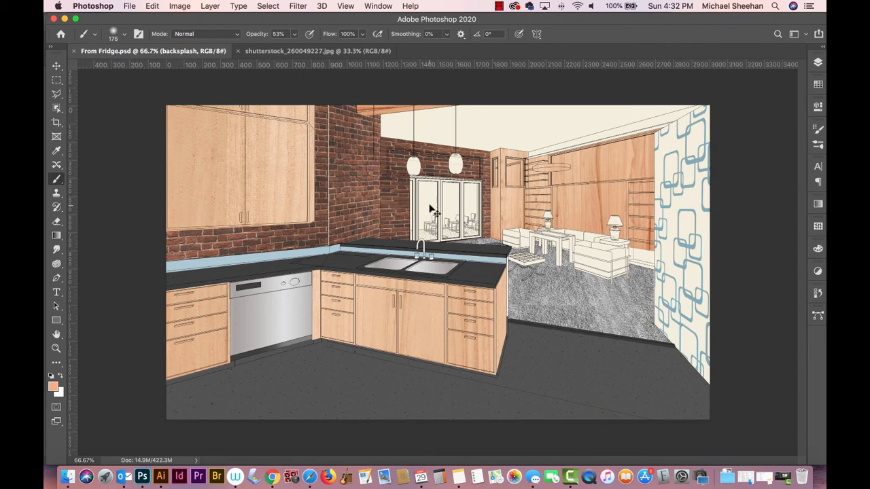
left_click(56, 68)
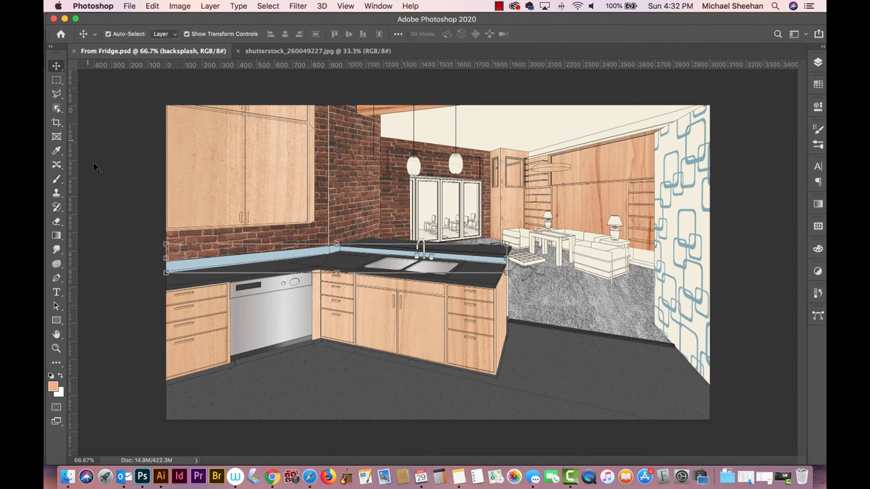
left_click(93, 162)
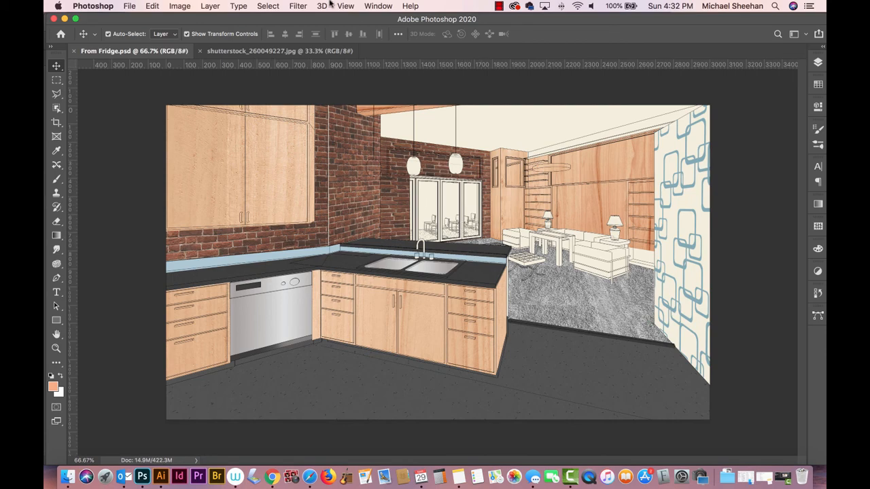
left_click(247, 53)
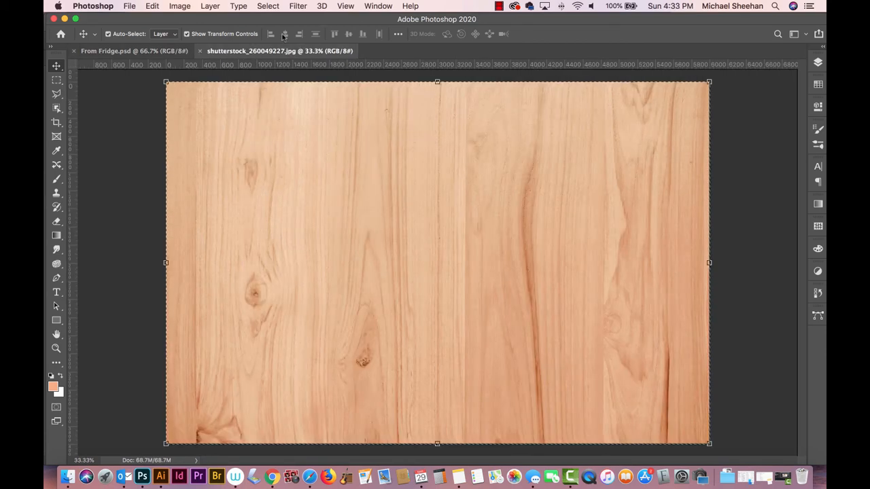
left_click(134, 51)
left_click_drag(312, 23, 309, 172)
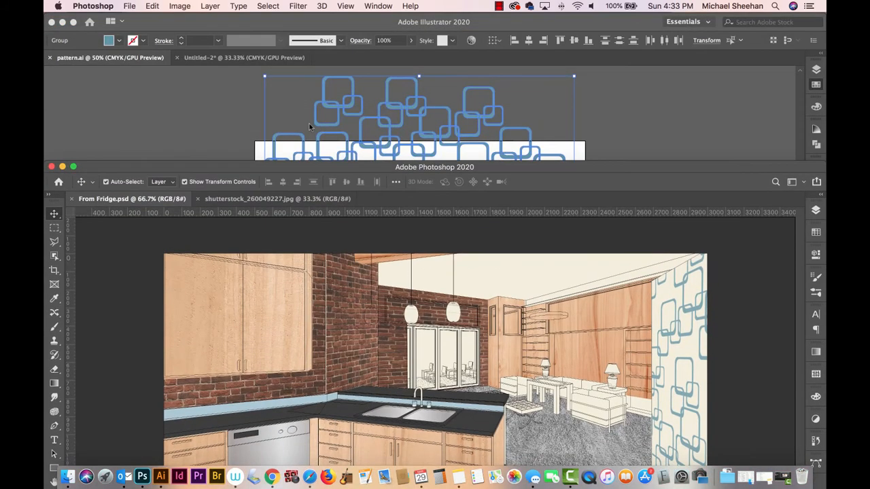
left_click(311, 23)
left_click(62, 22)
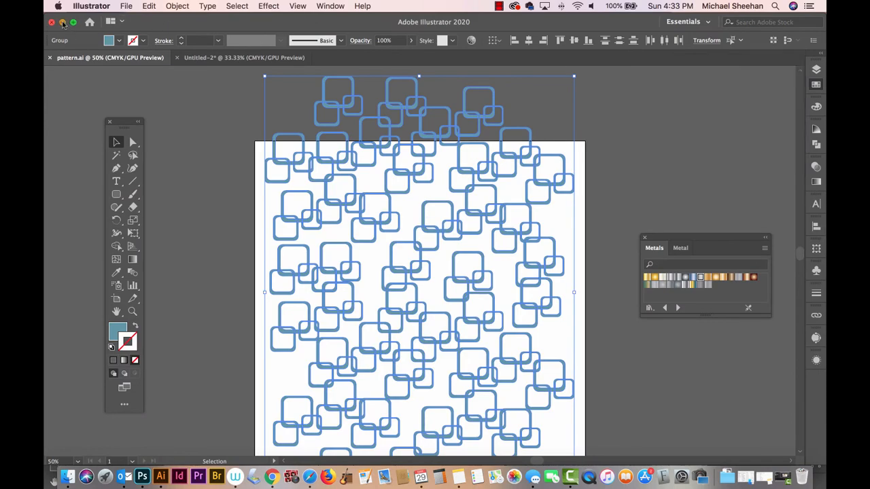
Preview shutterstock_567058453.jpg in the reference folder and place it into From Fridge.psd at about 118% width and 123% height
left_click(197, 104)
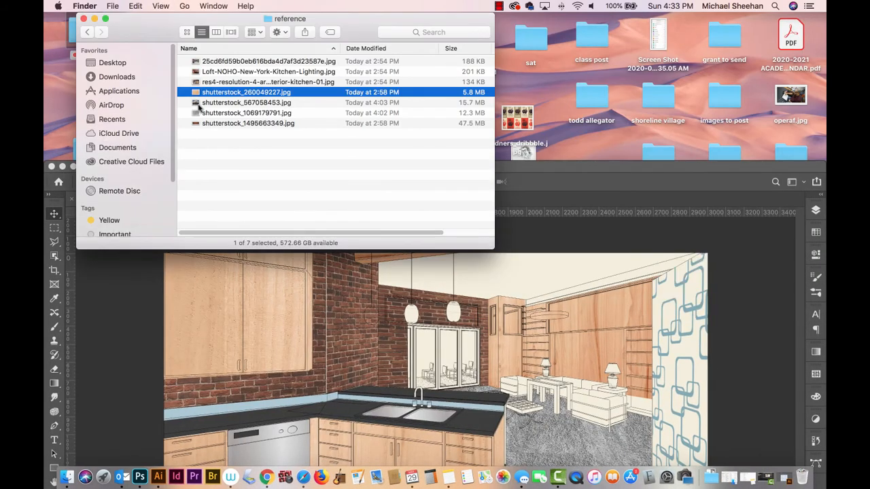
left_click(198, 106)
key("space")
key("space")
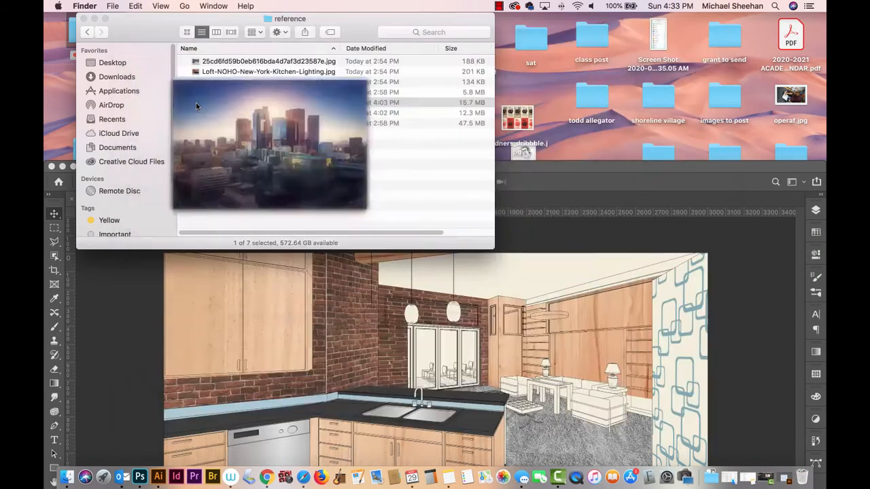
left_click_drag(196, 104, 534, 168)
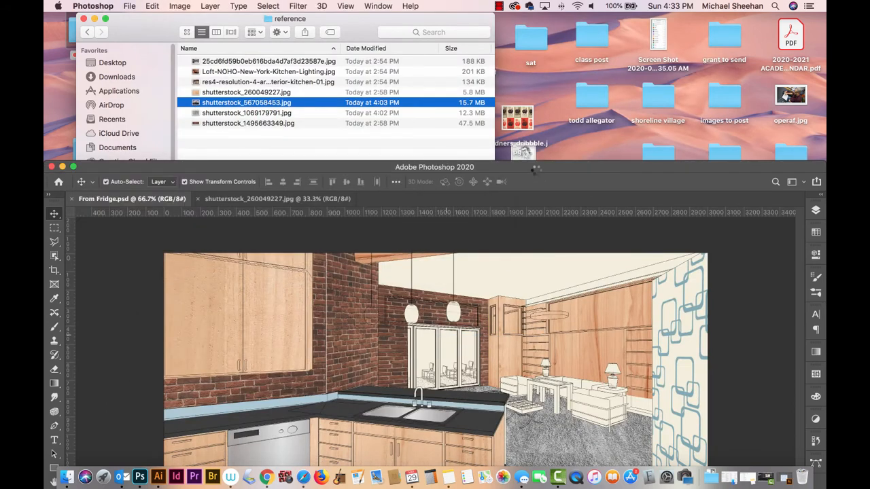
double_click(532, 160)
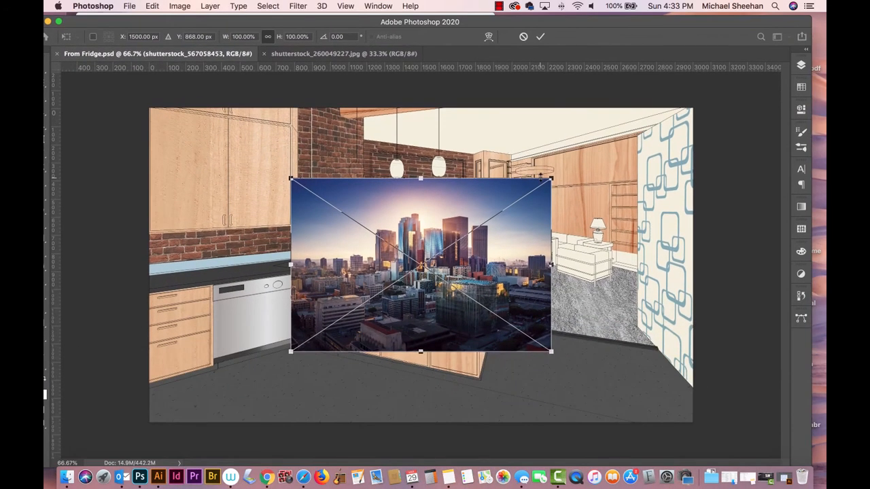
left_click_drag(552, 178, 575, 158)
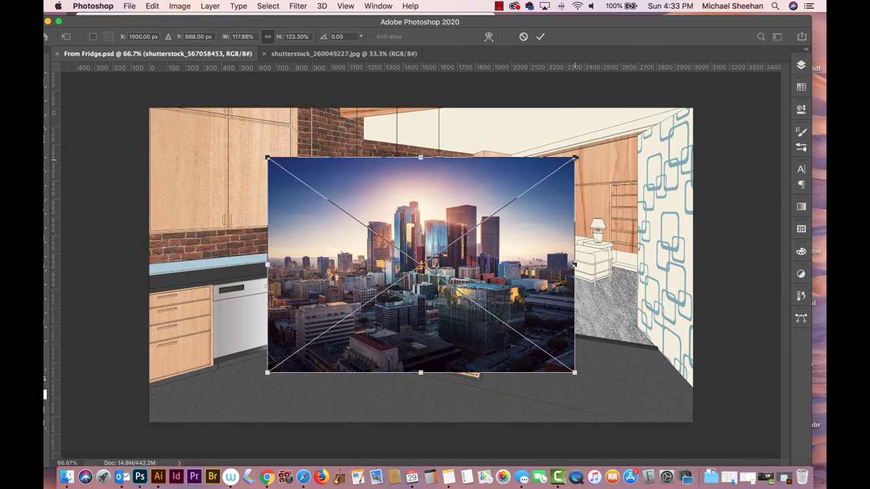
key("Return")
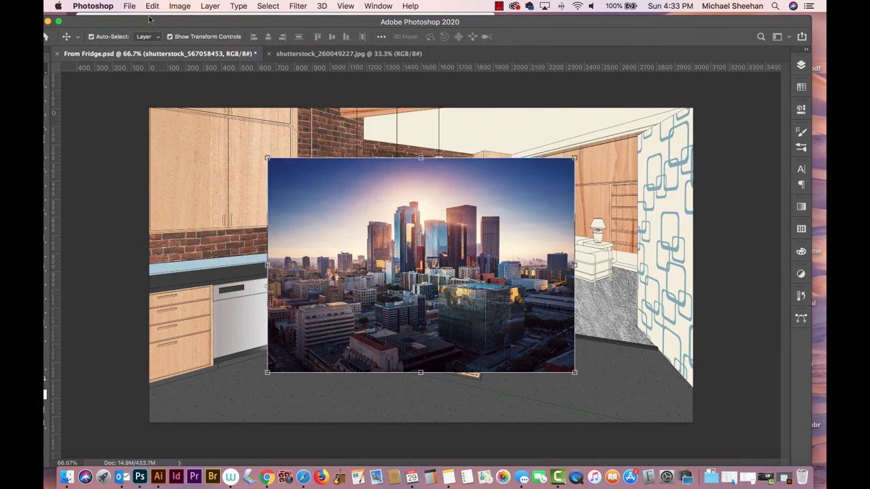
Move the shutterstock_567058453 cityscape layer directly below the drawing layer
left_click_drag(151, 22, 172, 21)
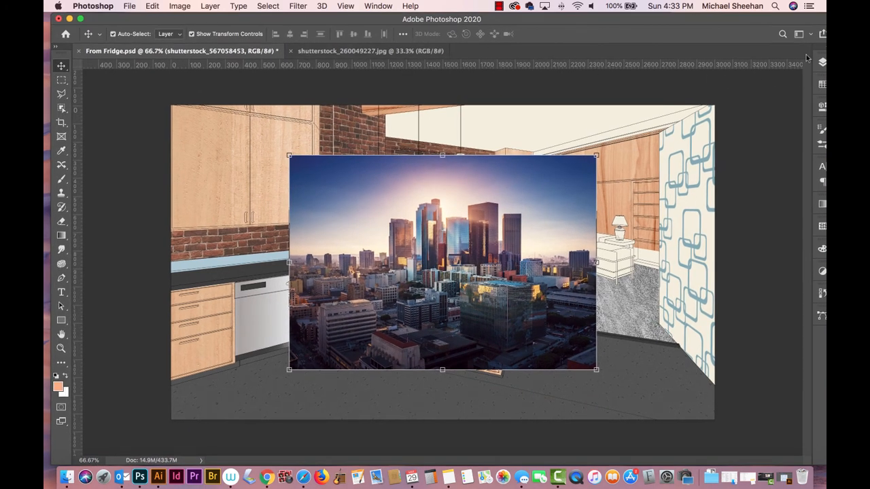
left_click(822, 62)
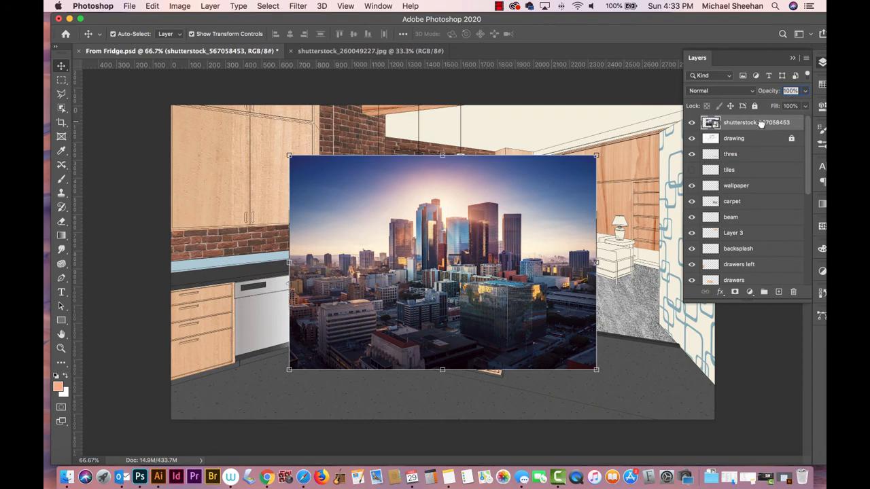
left_click_drag(760, 124, 764, 152)
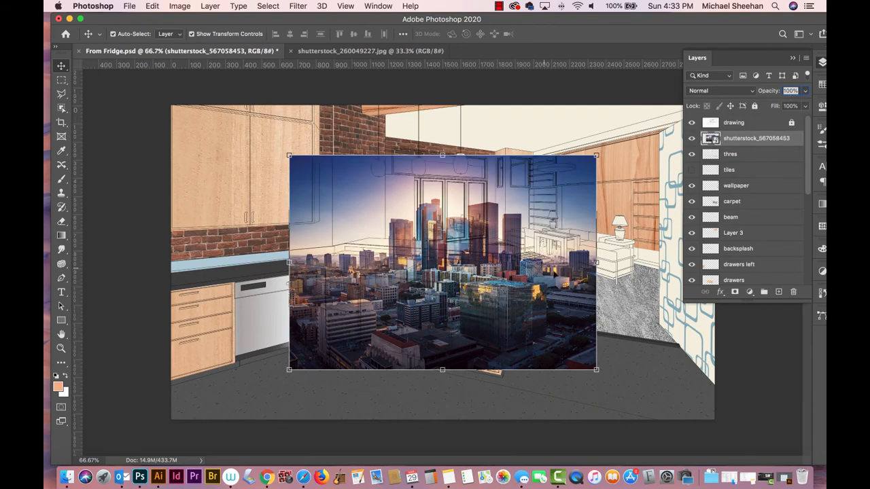
Scale the cityscape image down to about 61% width and 64% height and position it over the window wall
left_click_drag(588, 165, 463, 216)
key("ctrl+t")
left_click_drag(431, 295, 499, 238)
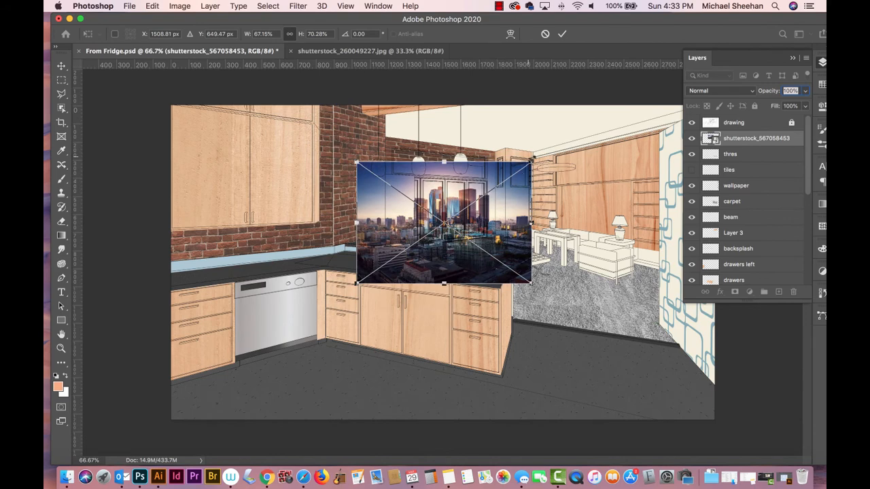
left_click_drag(532, 161, 520, 171)
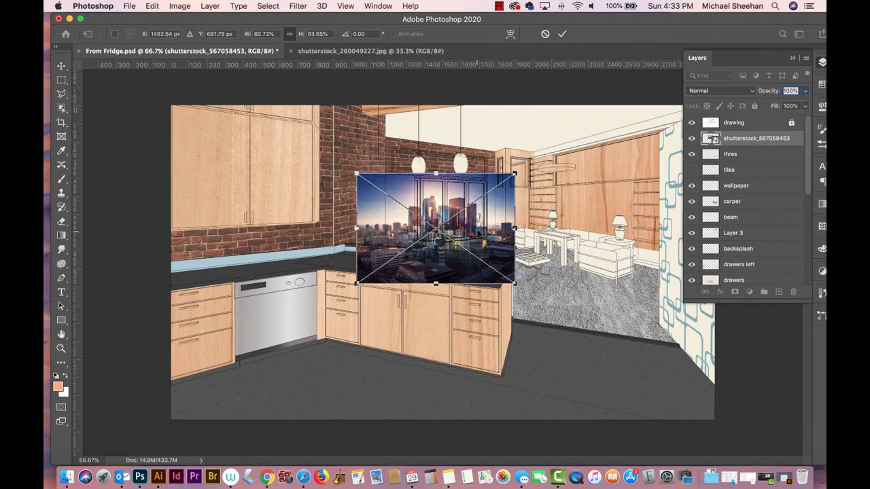
left_click_drag(478, 233, 487, 233)
key("Return")
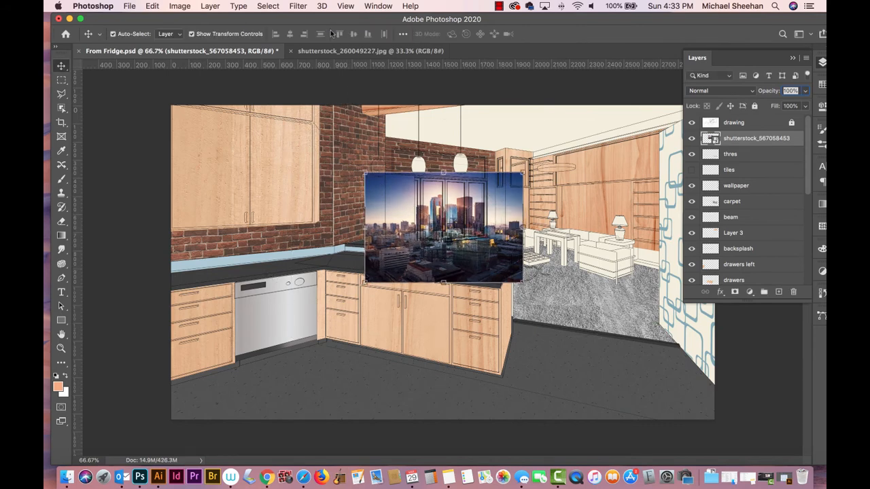
Rasterize the shutterstock_567058453 layer and save the document
left_click(301, 5)
left_click(301, 5)
right_click(740, 144)
left_click(626, 334)
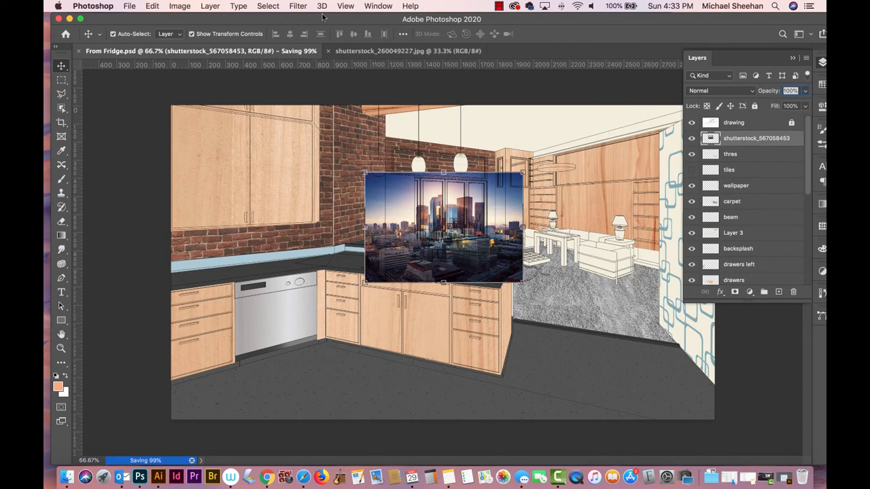
Load the saved windows selection, delete the cityscape outside it, deselect and save the document
left_click(276, 6)
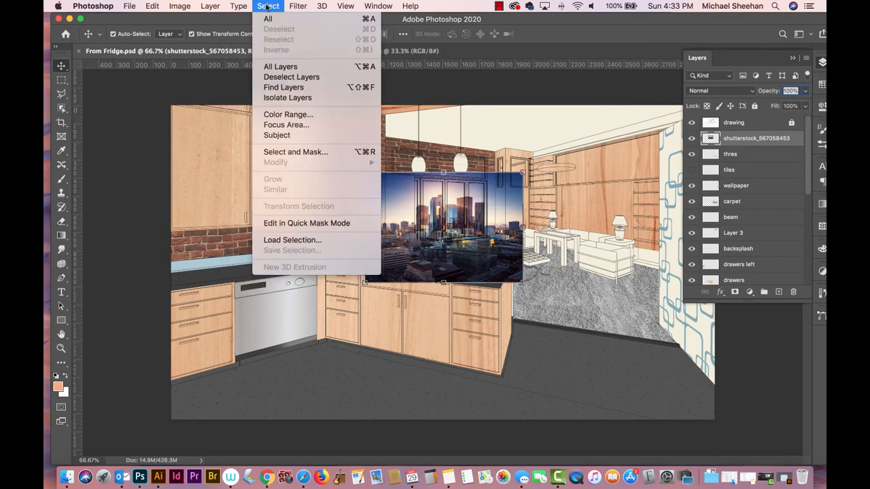
left_click(300, 241)
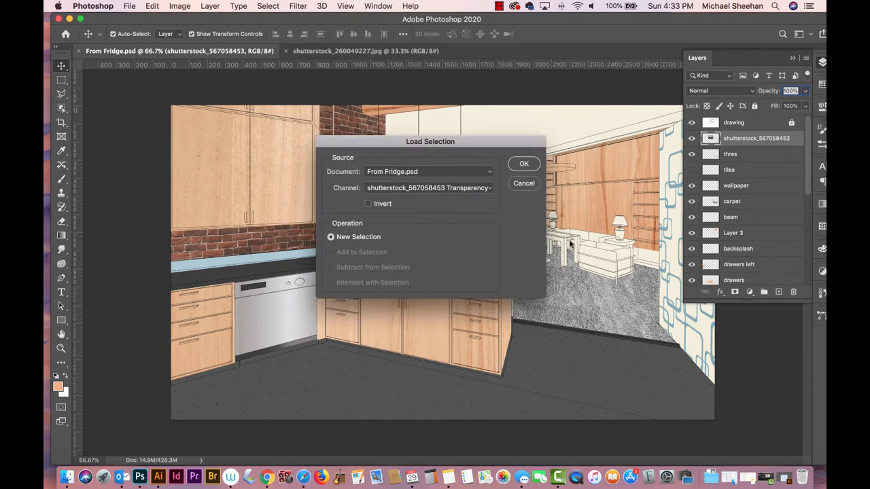
left_click(441, 188)
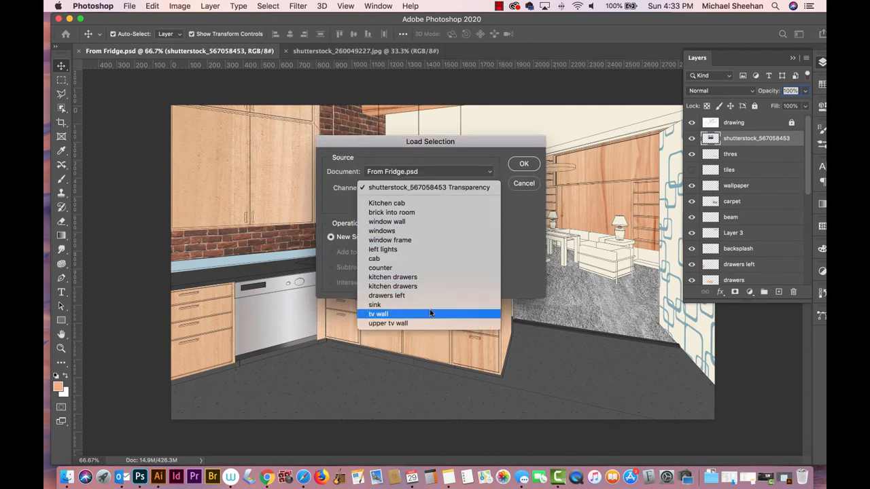
left_click(410, 235)
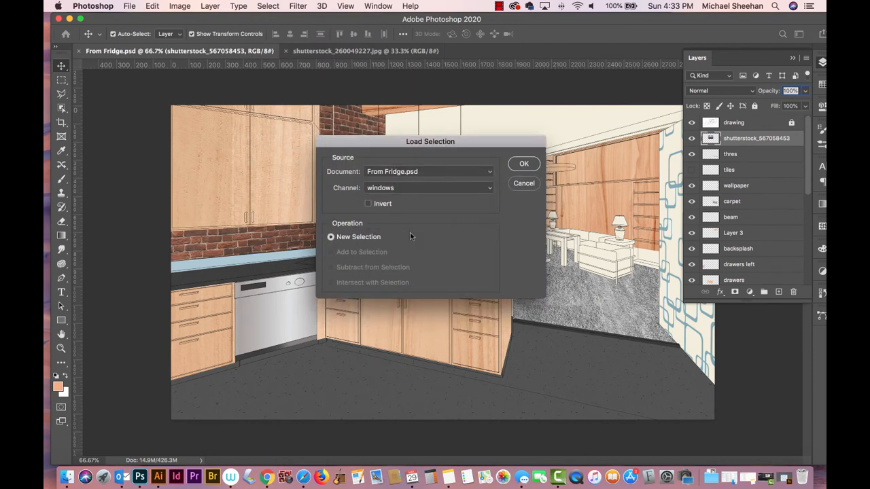
left_click(523, 164)
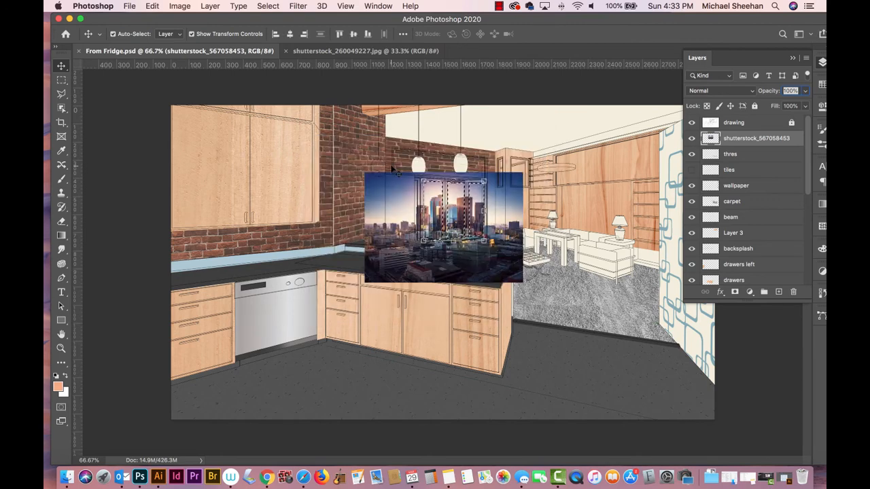
key("super+shift+i")
key("Delete")
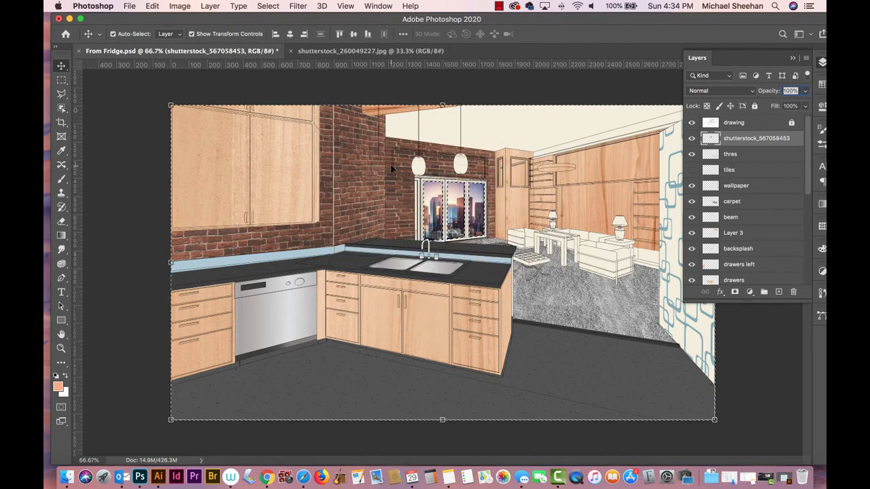
key("super+d")
key("super+s")
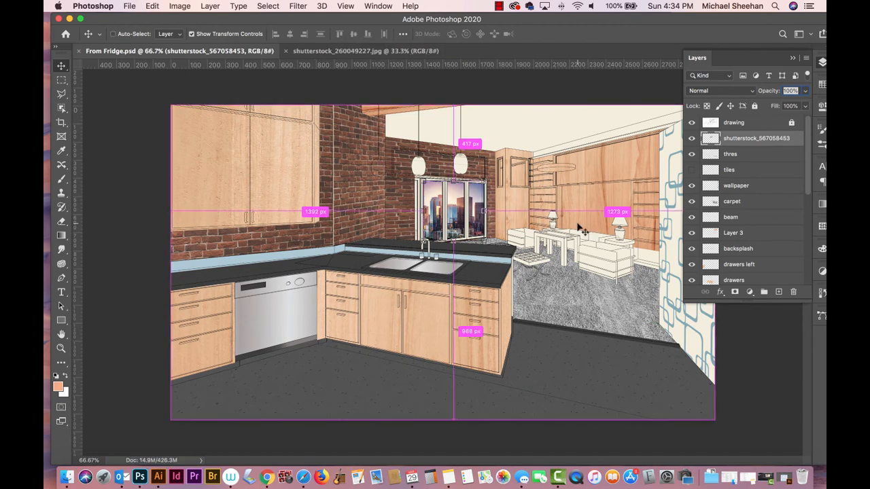
Examine the trimmed cityscape in the window panes up close against the surrounding brick wall
key("super+equal")
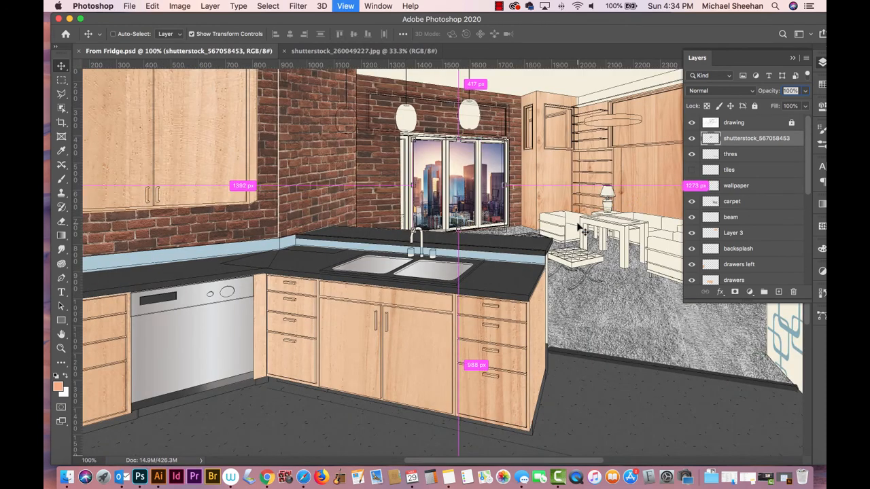
key("super+equal")
left_click_drag(555, 231, 485, 261)
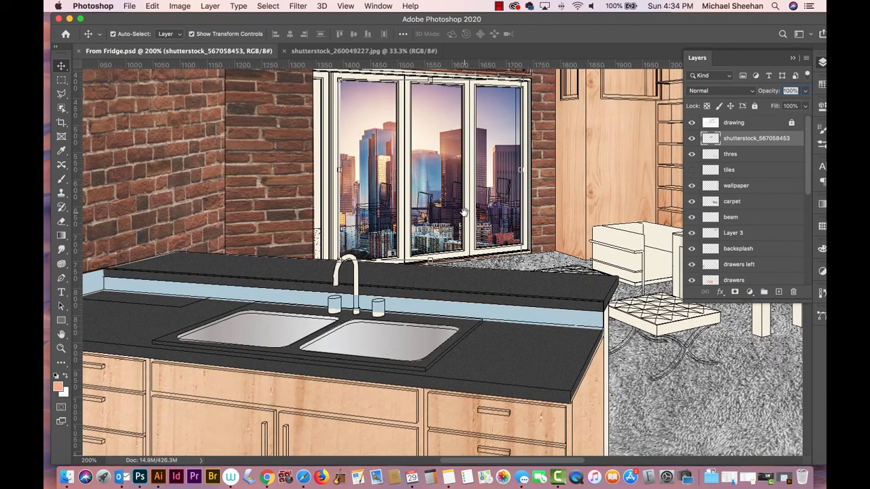
left_click_drag(463, 212, 471, 204)
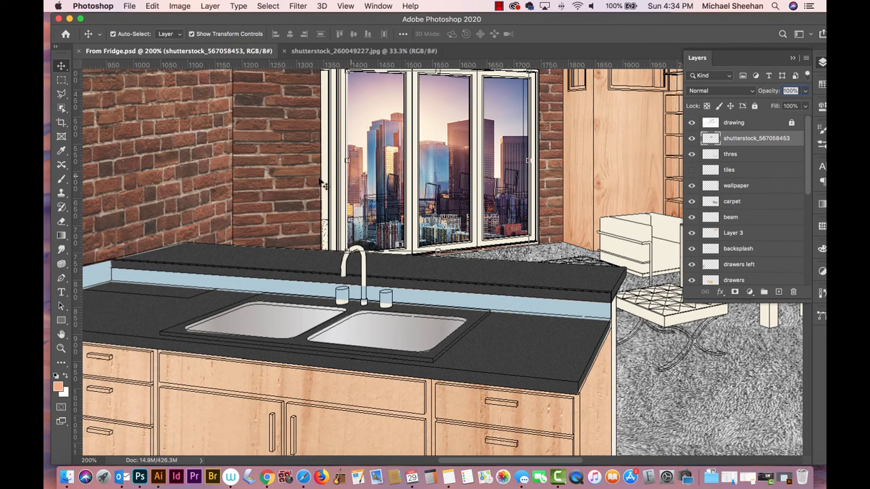
left_click(188, 119)
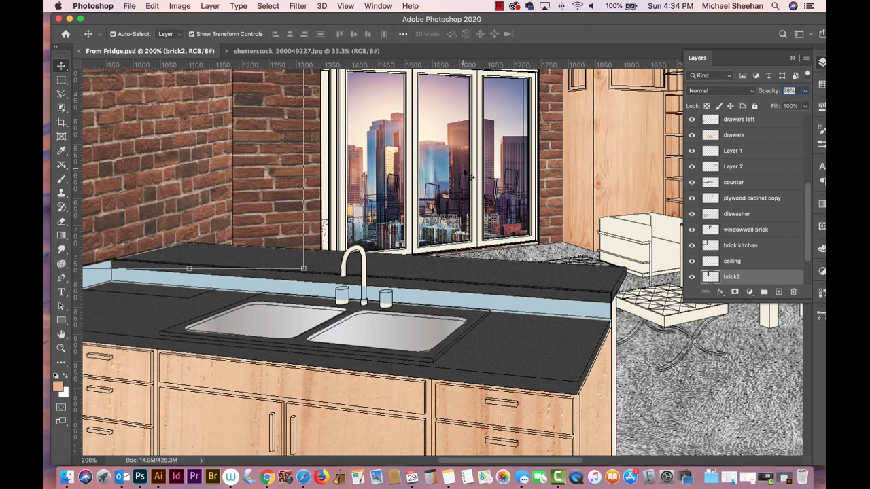
left_click(464, 172)
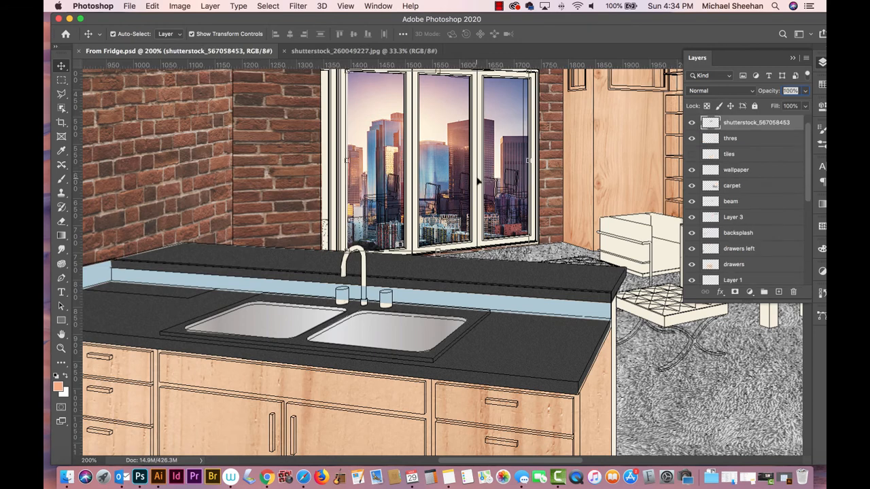
left_click_drag(478, 180, 479, 182)
key("super+l")
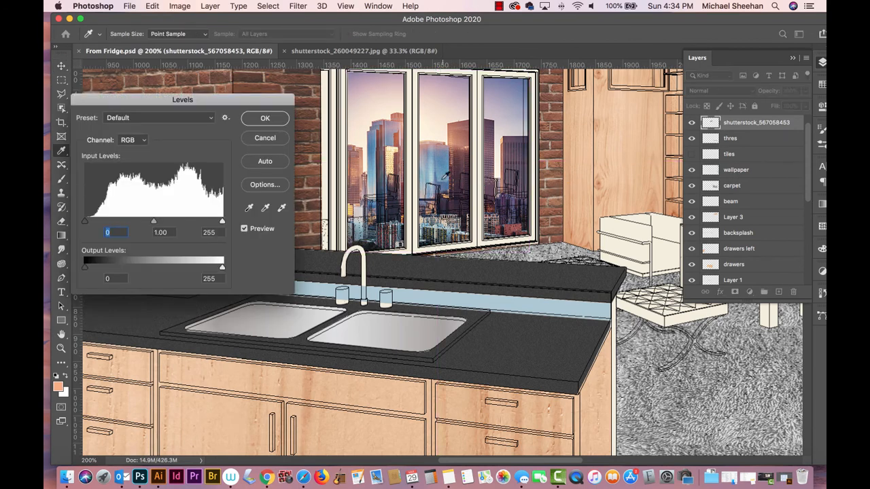
mouse_move(159, 223)
left_mouse_down()
mouse_move(173, 223)
mouse_move(161, 223)
left_mouse_up()
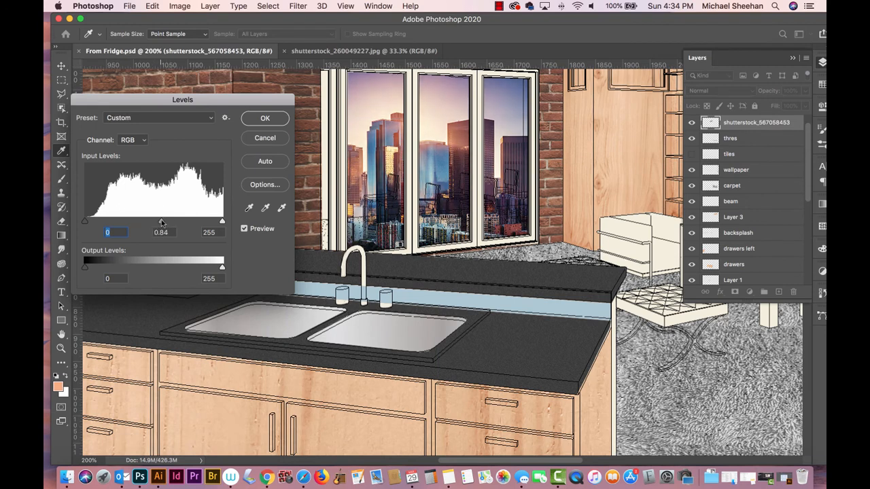
key("super+minus")
key("super+minus")
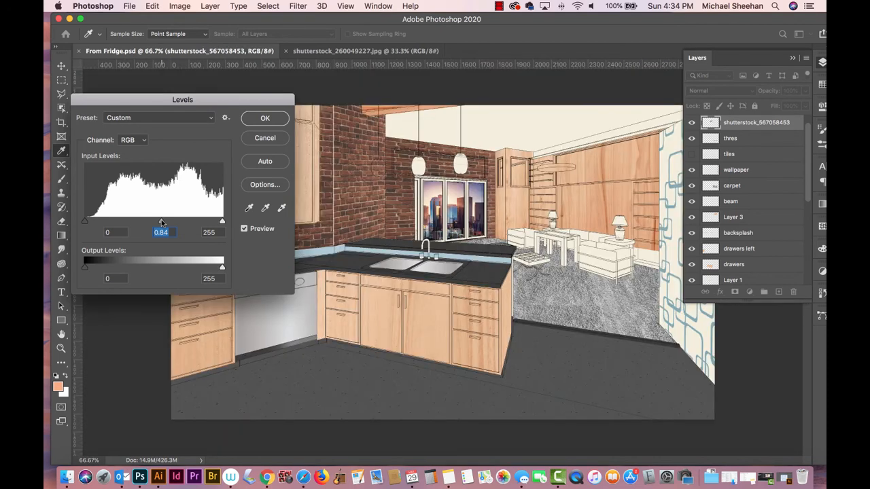
left_click_drag(164, 219, 182, 221)
left_click(265, 139)
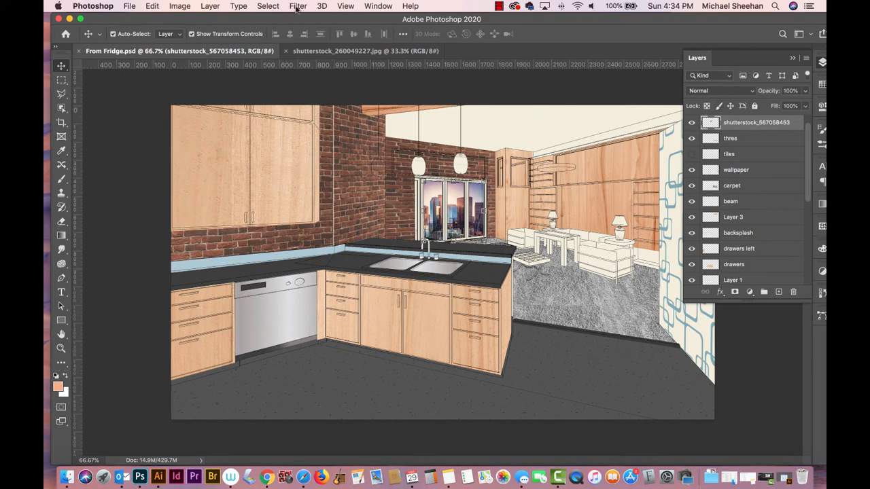
Load the saved windows selection as a new selection
left_click(270, 7)
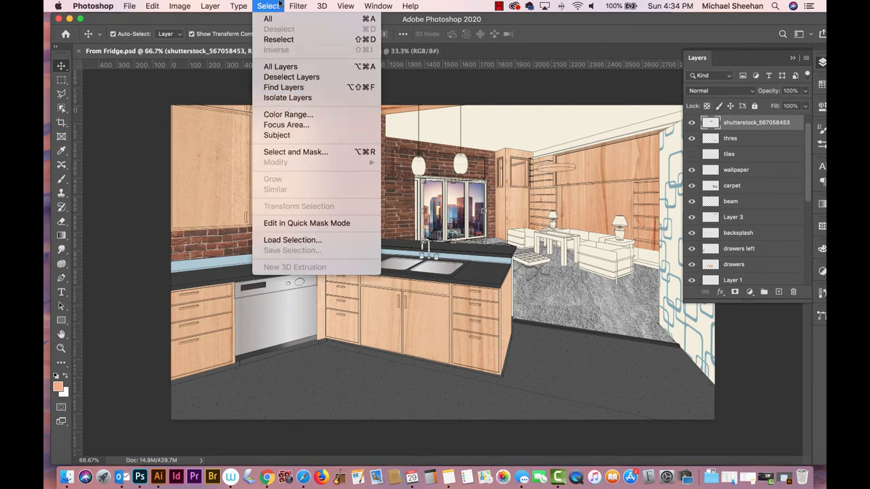
left_click(293, 240)
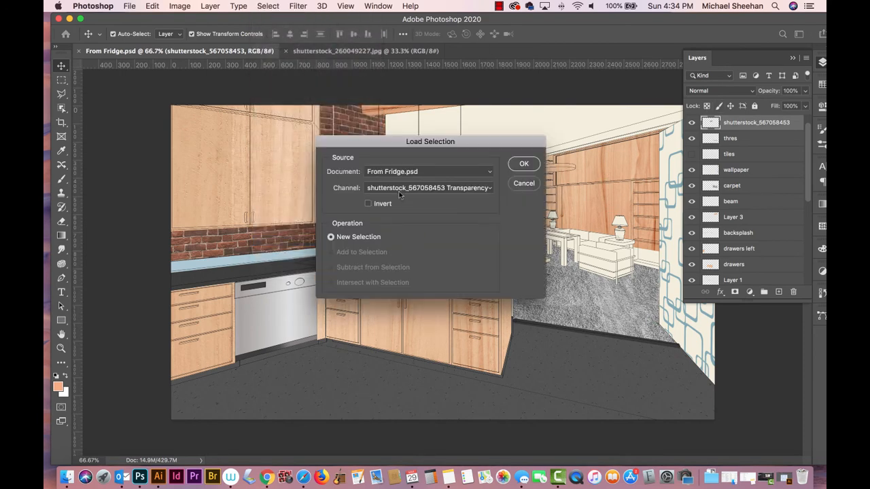
left_click(408, 188)
left_click(405, 233)
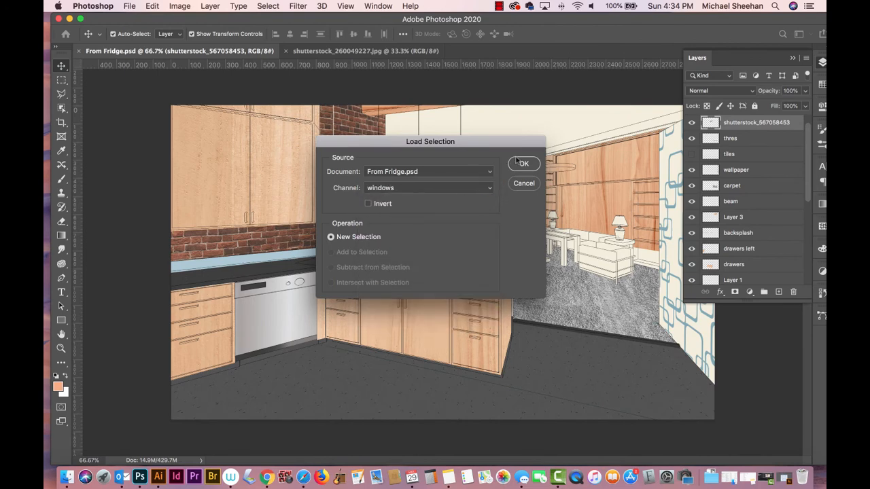
left_click(524, 164)
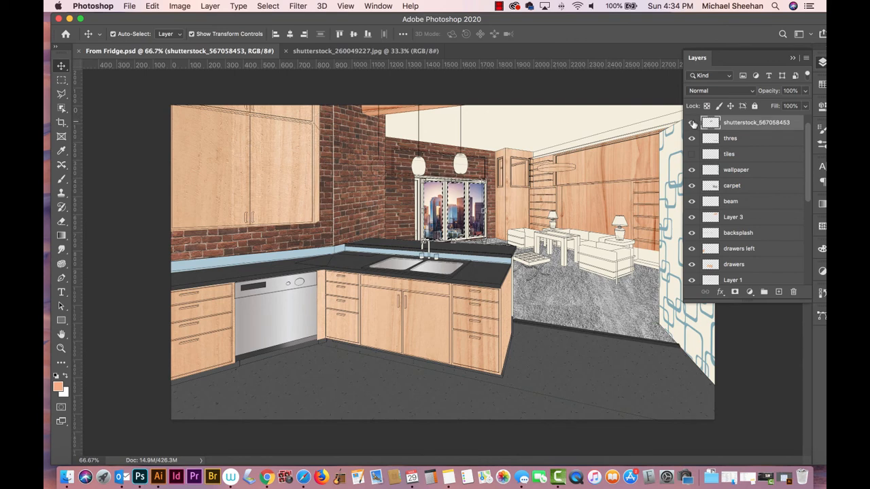
Check the cityscape layer by toggling its visibility and rename it window view
left_click(692, 123)
left_click(692, 122)
double_click(754, 123)
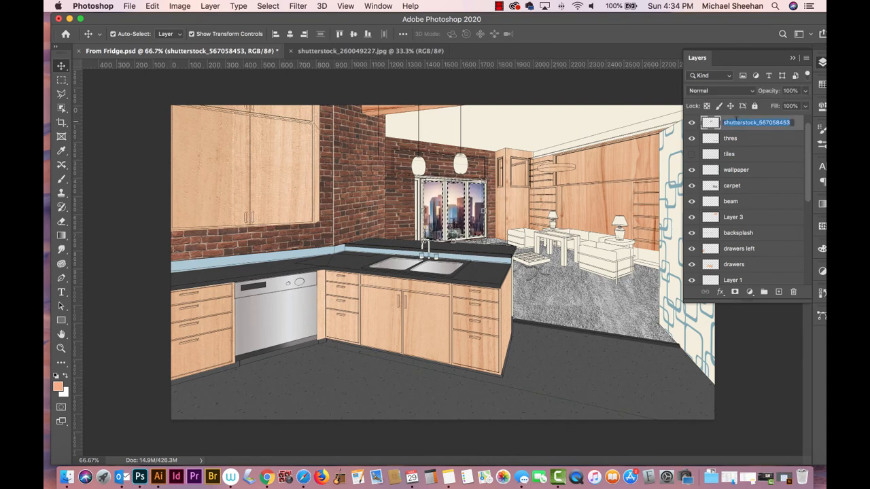
type("window v")
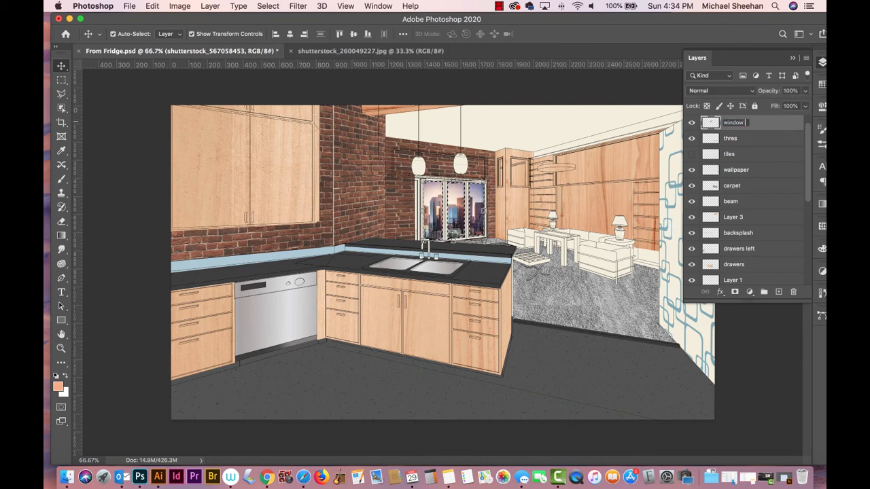
type("iew")
key("Return")
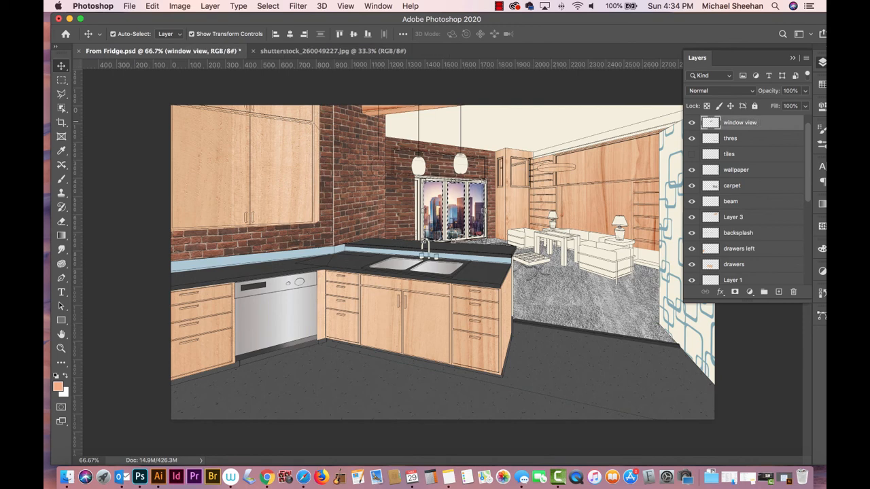
Create a new layer above window view and name it windows screen
left_click(779, 292)
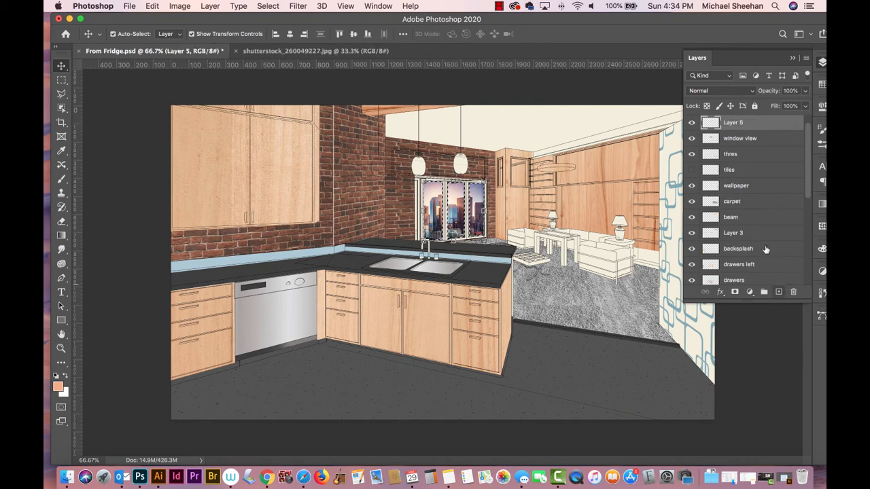
double_click(733, 122)
type("windows scr")
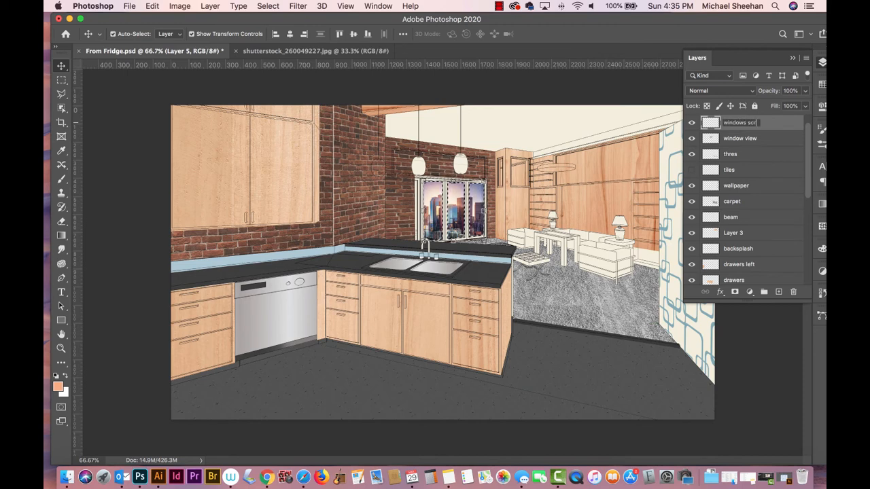
type("een")
key("Return")
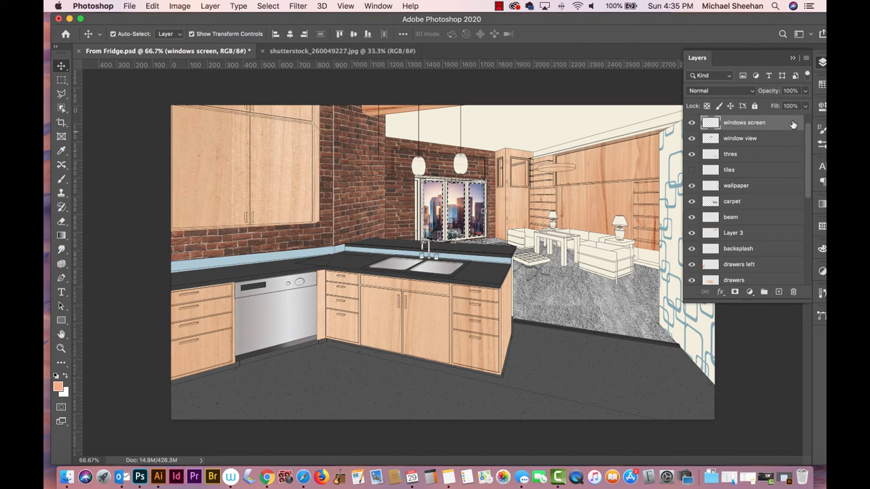
Fill the windows selection on the windows screen layer with the pure blue RGB swatch and deselect
left_click_drag(757, 17, 747, 17)
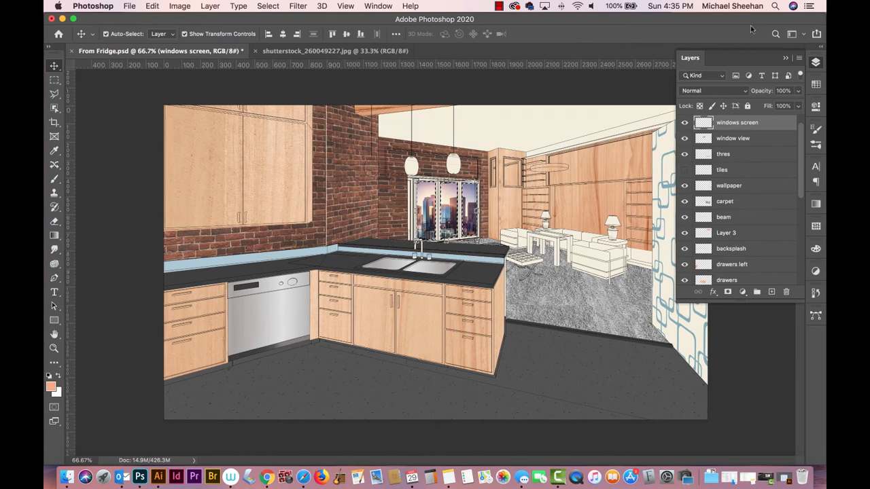
left_click(817, 87)
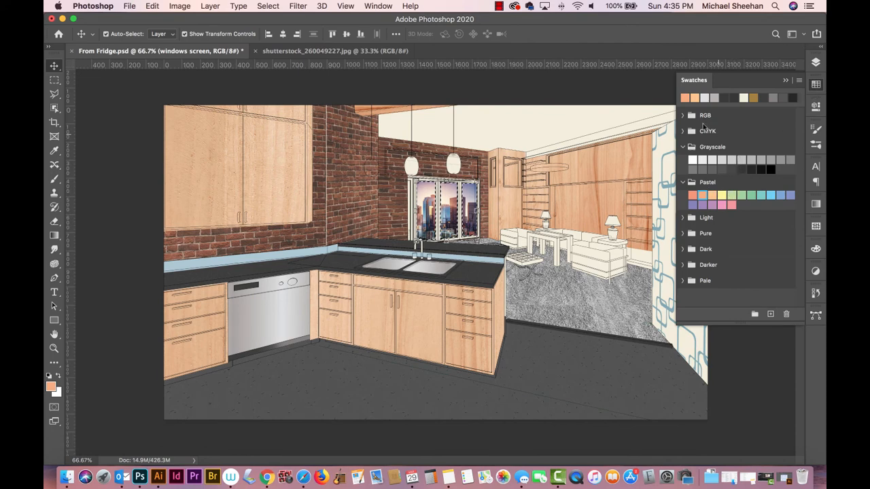
left_click(683, 116)
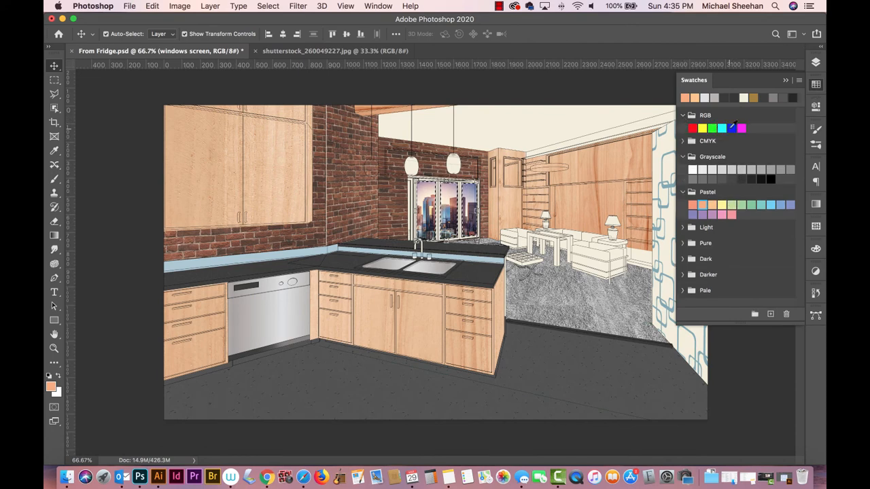
left_click(731, 128)
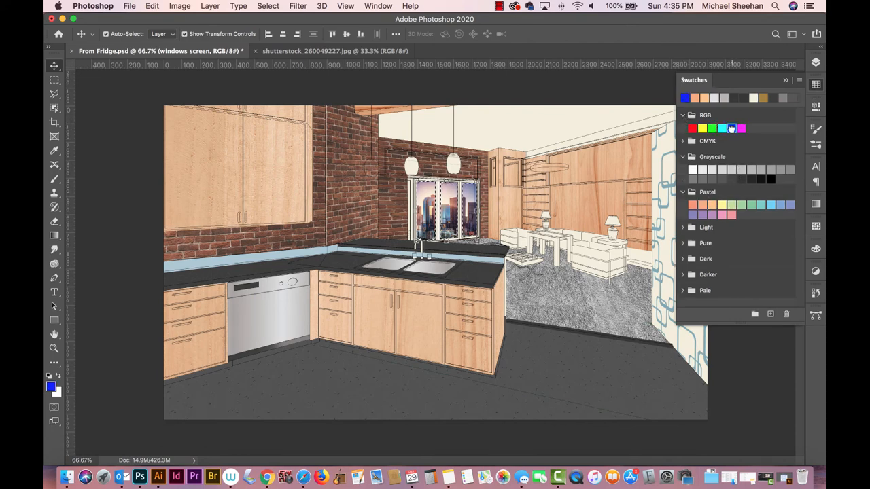
left_click(815, 87)
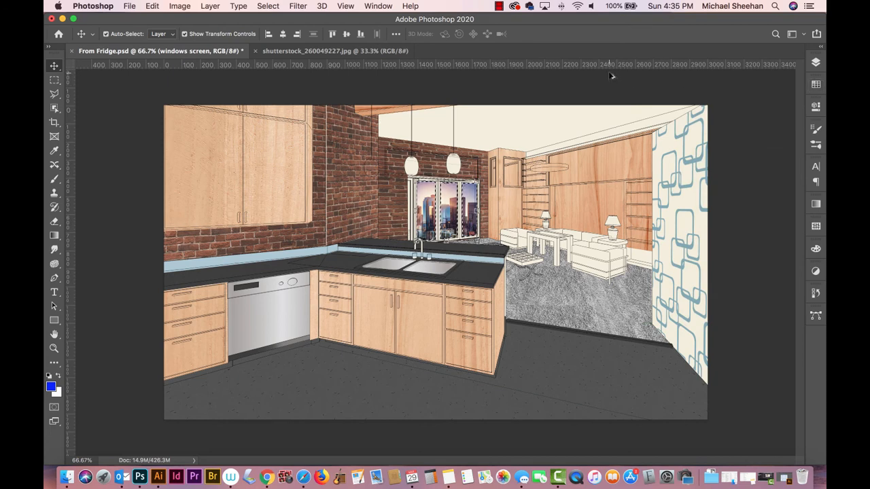
key("alt+BackSpace")
key("super+d")
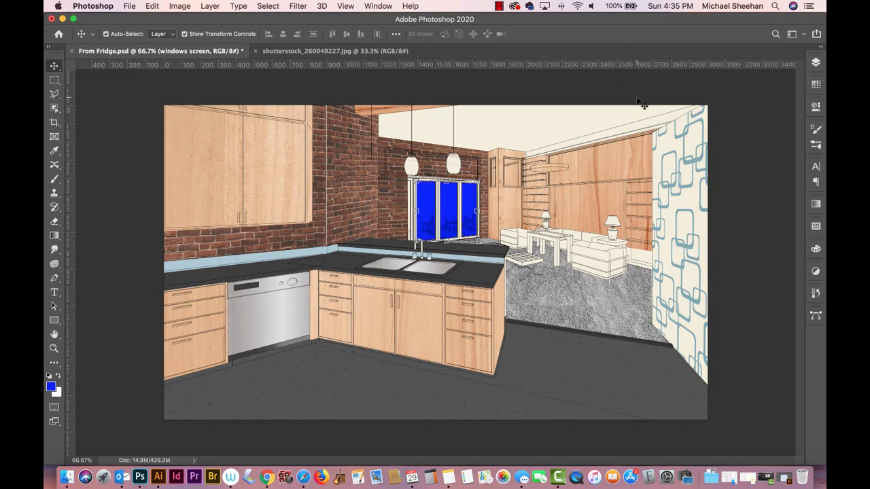
Cycle the windows screen layer through the blending modes, leave it on Lighten, and hide the layer
left_click(816, 62)
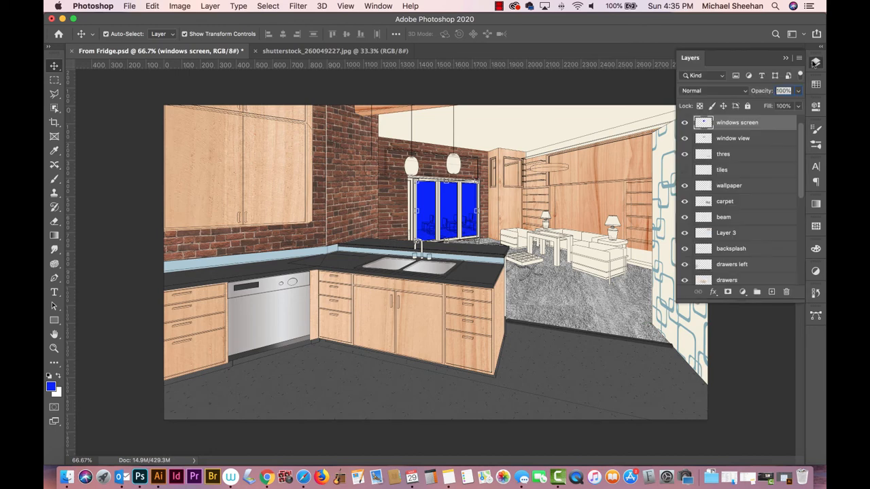
left_click(715, 91)
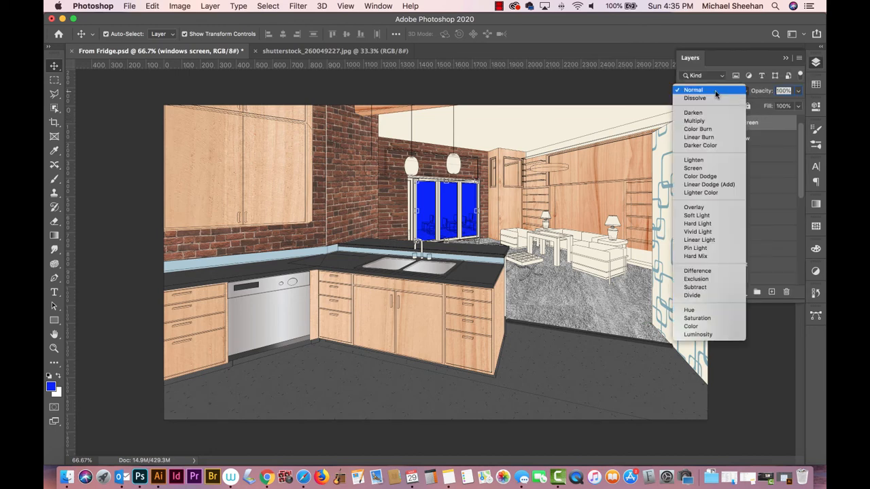
left_click(715, 91)
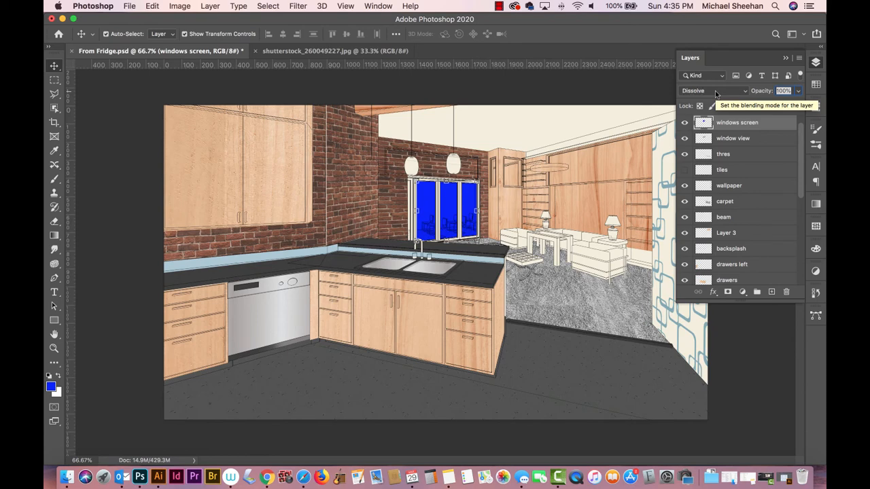
key("Down")
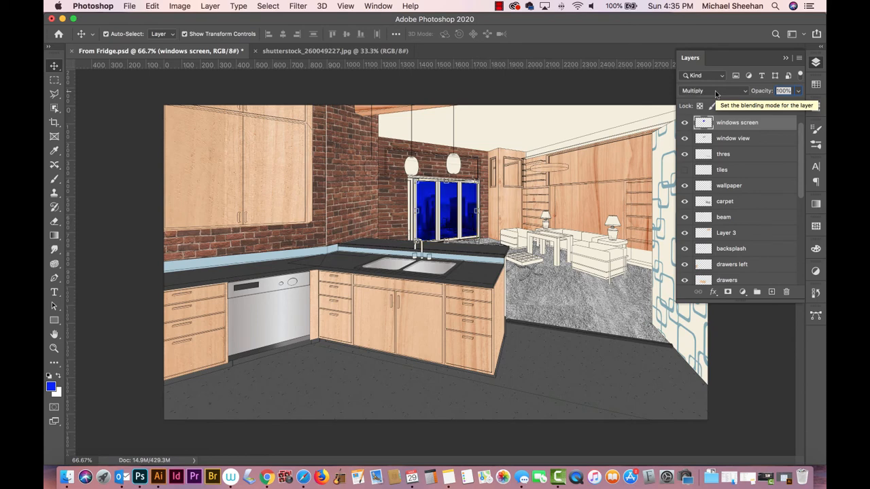
key("Down")
key("Down")
key("Down")
key("Down")
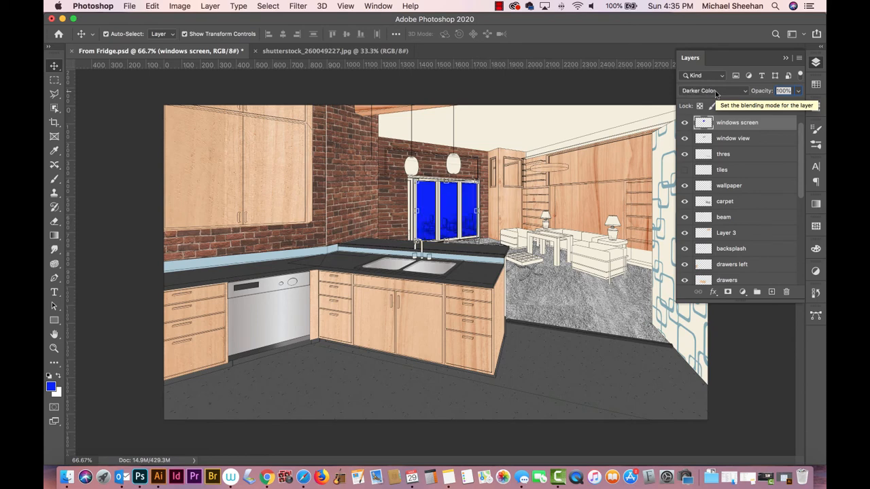
key("Down")
key("Down")
key("Down")
key("Down")
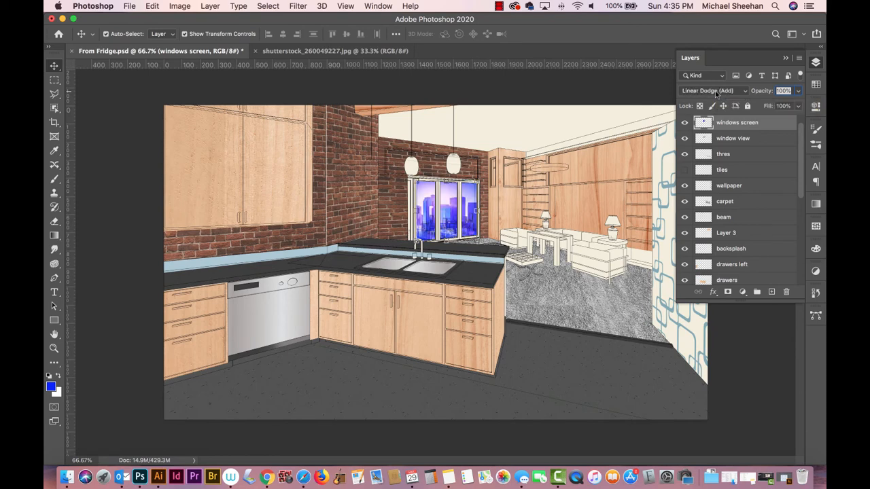
key("Down")
key("Down")
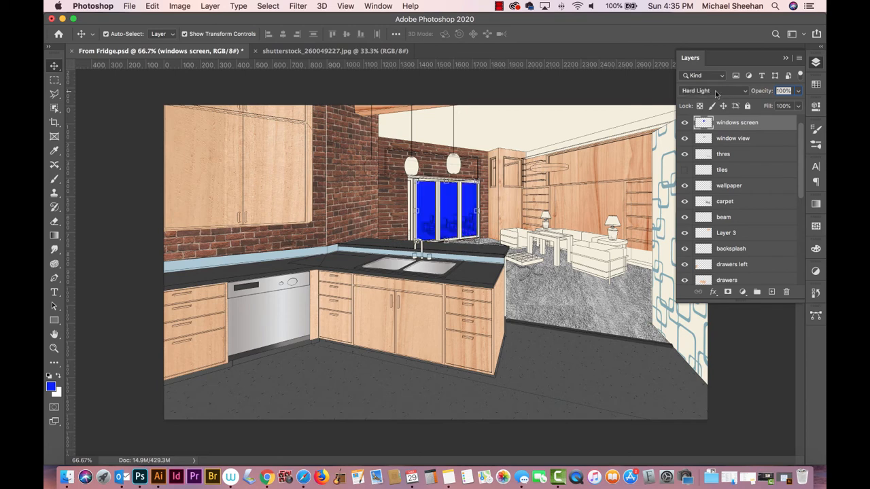
key("Down")
key("Down")
key("Down")
key("Down")
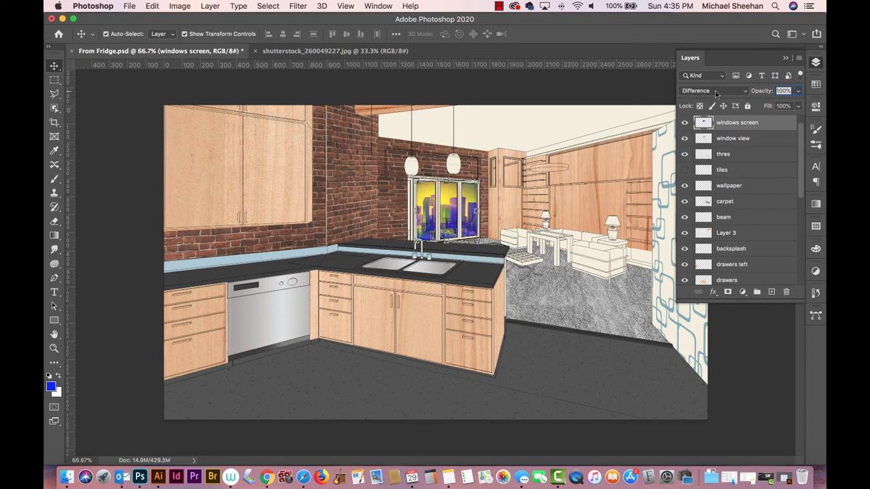
key("Down")
scroll(715, 90, "down", 1)
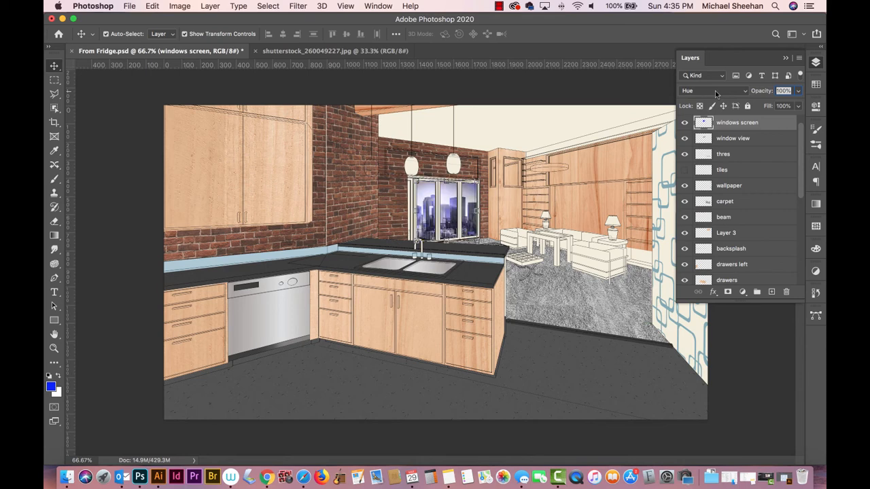
scroll(715, 91, "down", 4)
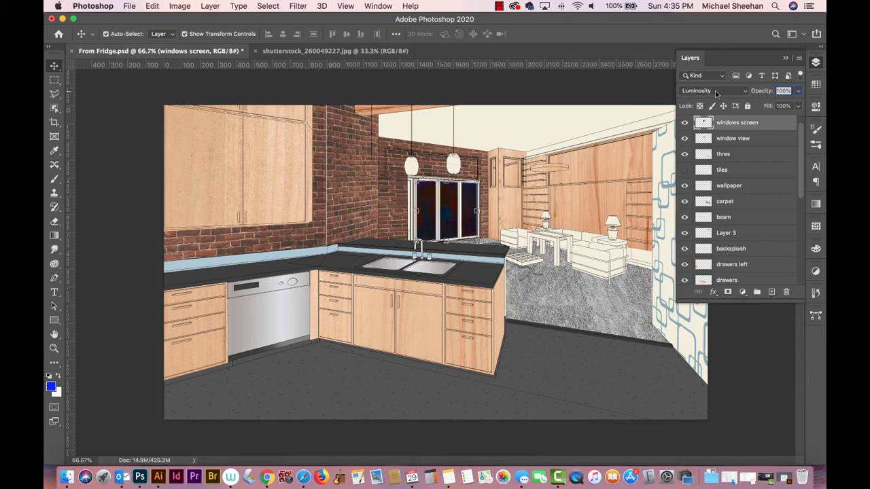
scroll(715, 93, "down", 1)
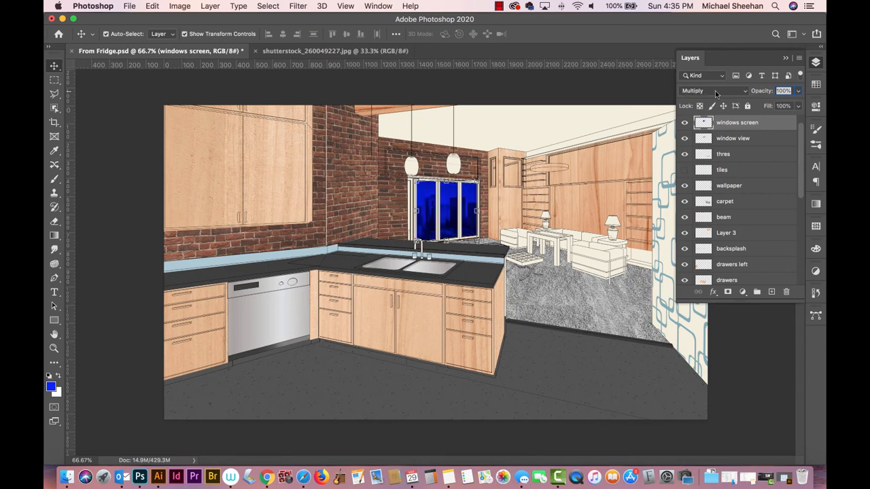
scroll(715, 93, "down", 4)
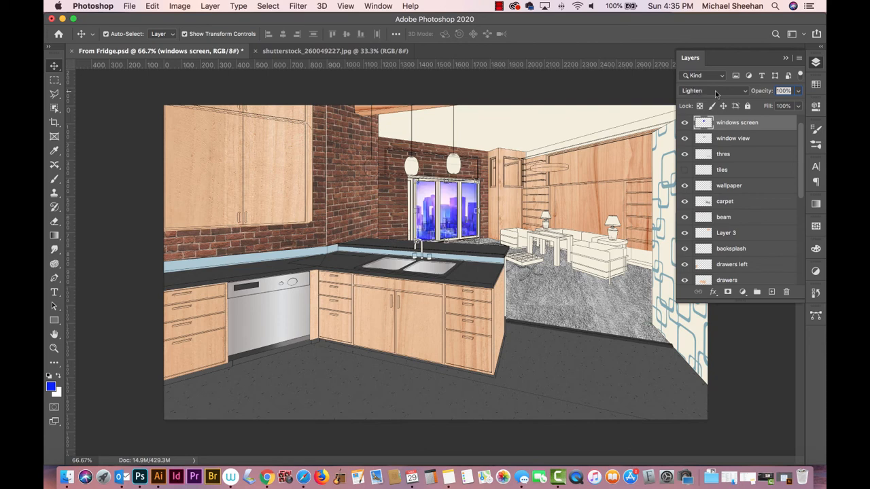
left_click(685, 123)
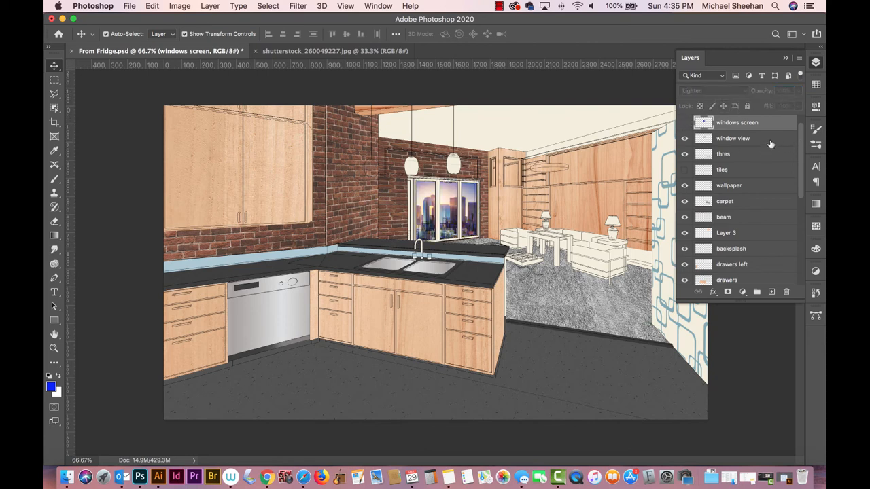
Move the window view layer down the stack to sit between the floor alone and kitchen floor layers
left_click_drag(770, 144, 774, 271)
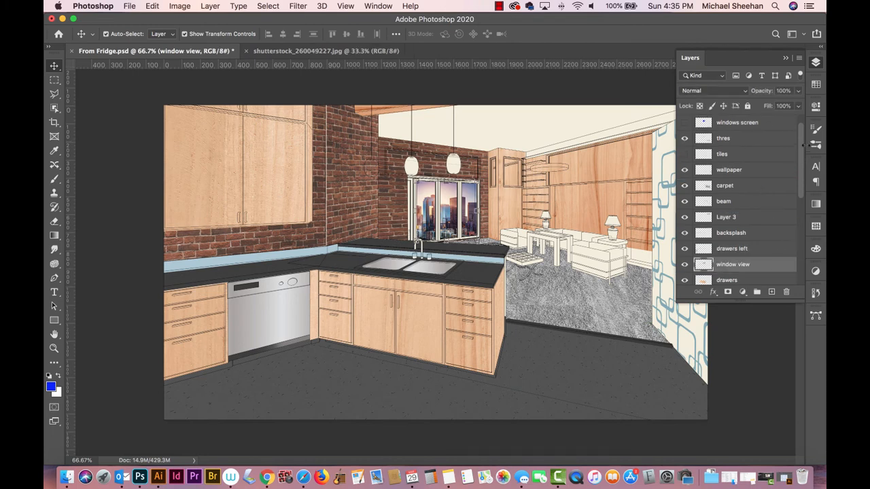
scroll(804, 149, "down", 5)
left_click_drag(772, 187, 751, 265)
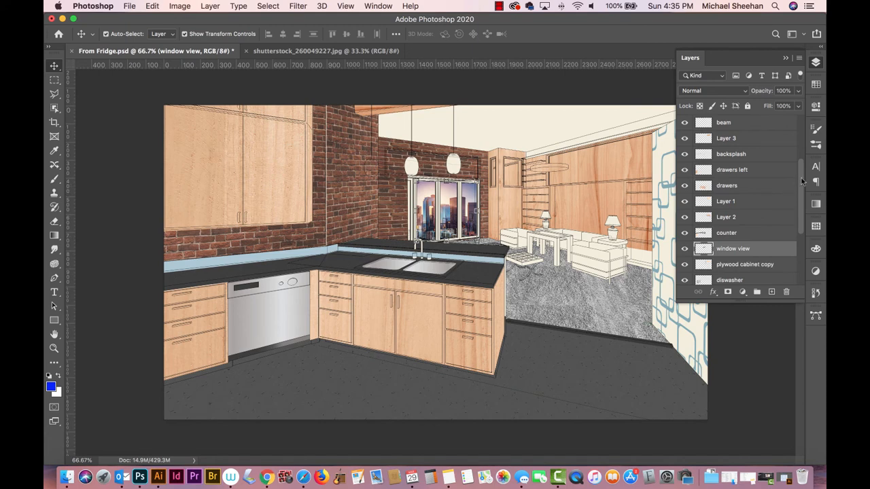
scroll(803, 181, "down", 5)
left_click_drag(754, 170, 754, 265)
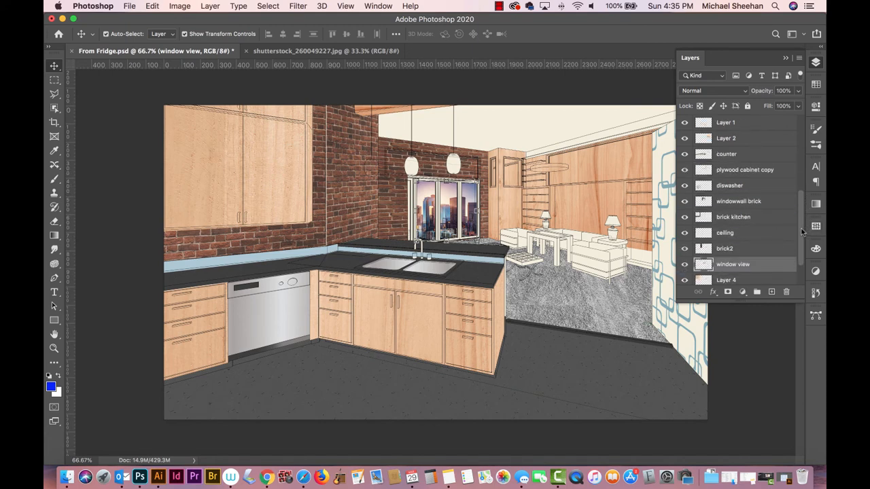
scroll(803, 231, "down", 2)
left_click_drag(755, 234, 755, 270)
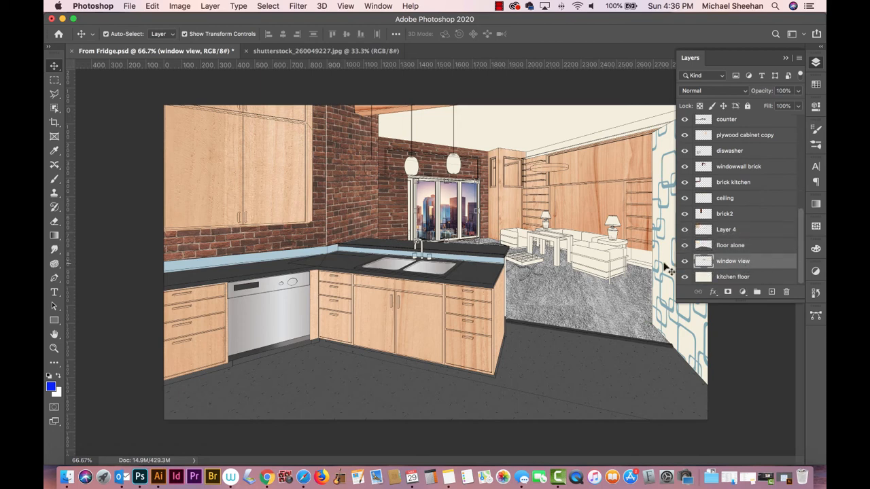
Lower the window view layer's opacity to 74% and save the document
left_click(798, 91)
left_click_drag(797, 106, 784, 106)
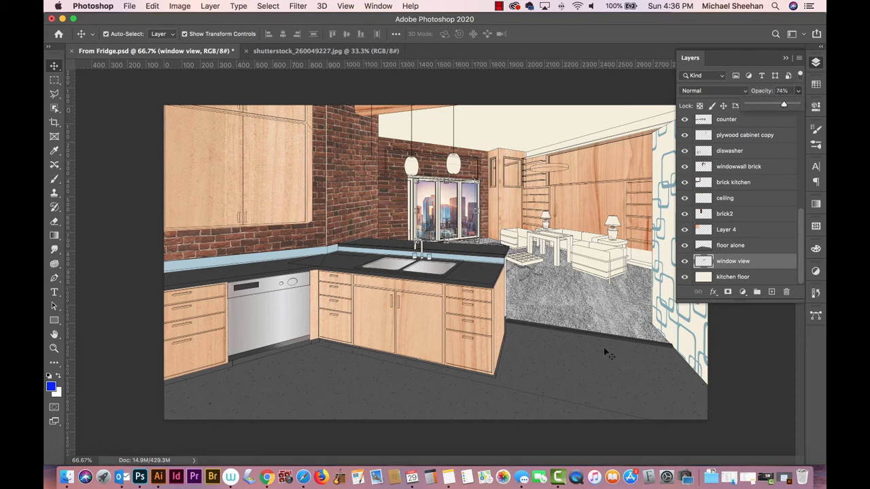
left_click(584, 362)
left_click(432, 439)
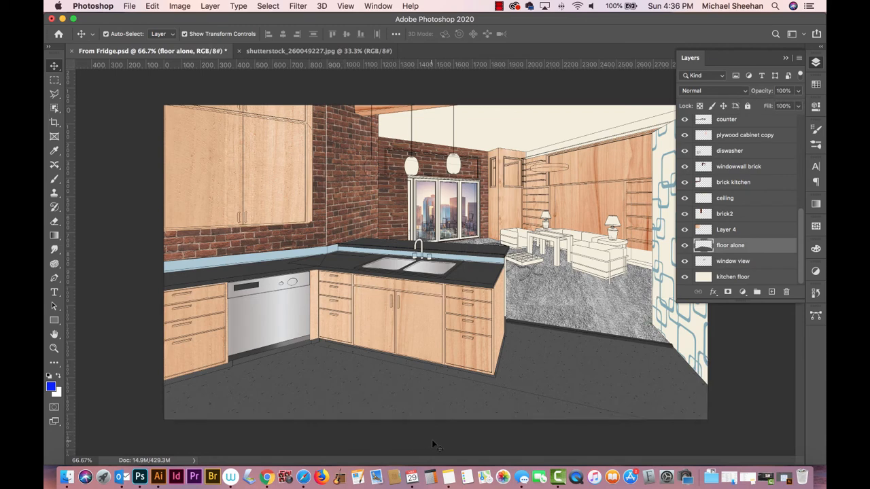
key("super+s")
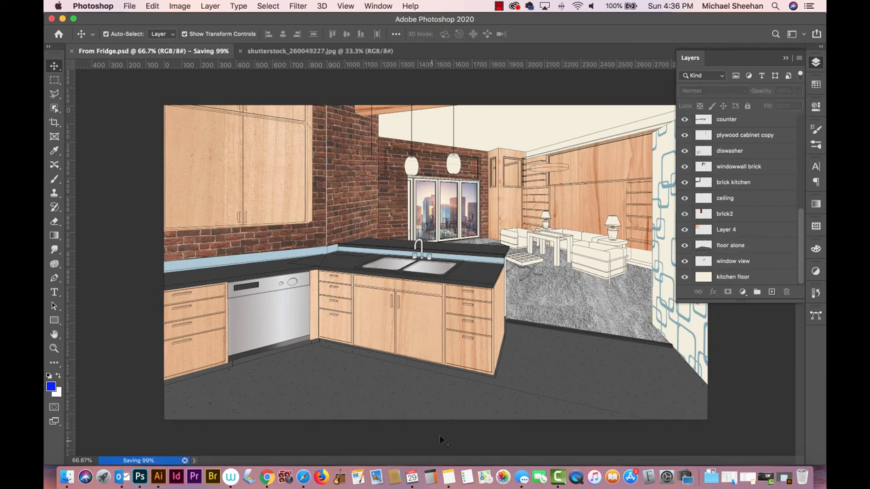
Unlock and duplicate the drawing layer, then hide the original, keeping the windows selection active
left_click(367, 195)
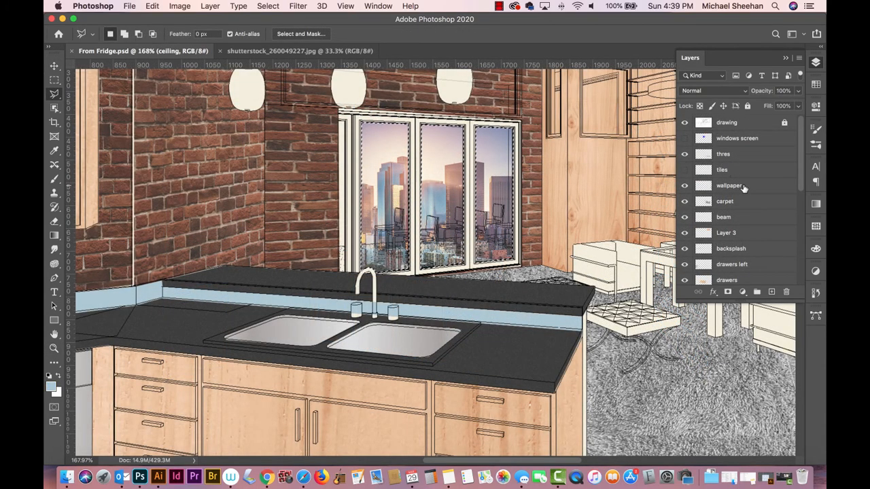
scroll(745, 188, "down", 2)
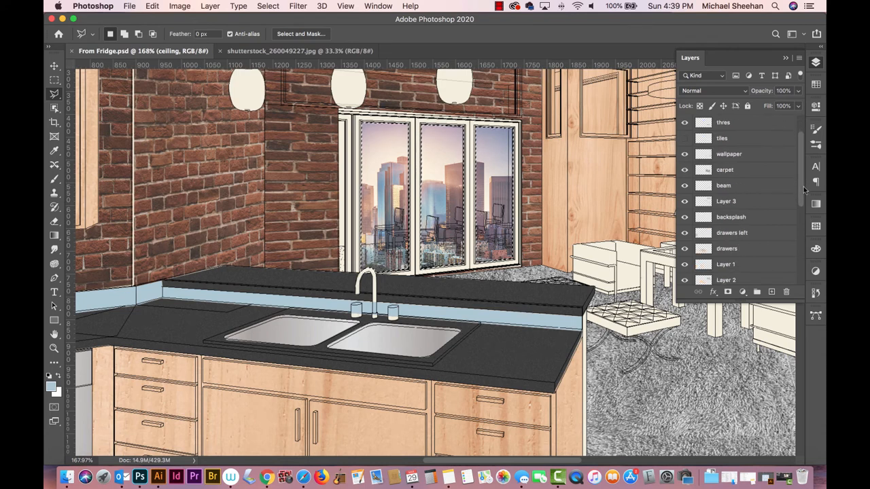
scroll(804, 191, "up", 2)
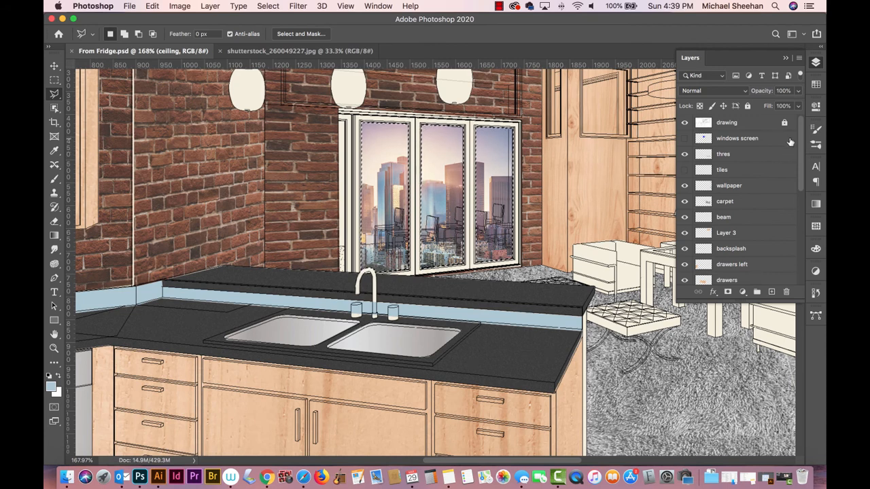
left_click(759, 126)
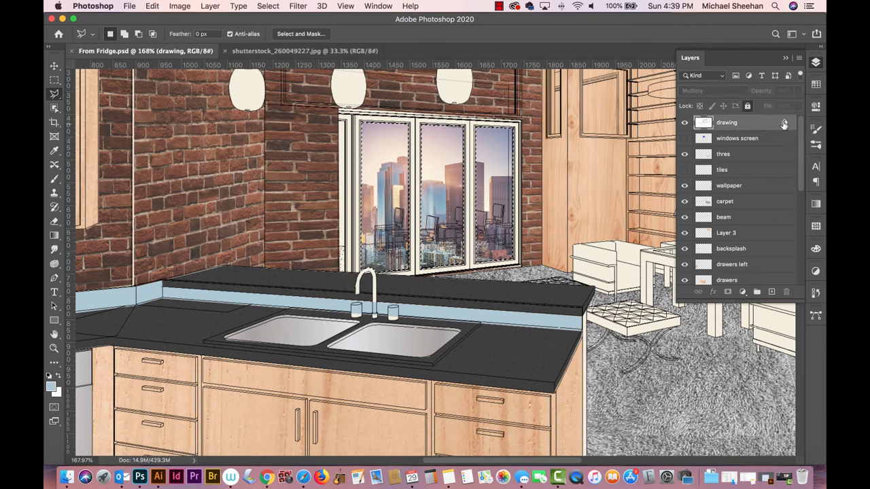
left_click(784, 123)
mouse_move(760, 125)
left_mouse_down()
mouse_move(752, 253)
mouse_move(771, 291)
left_mouse_up()
left_click(685, 138)
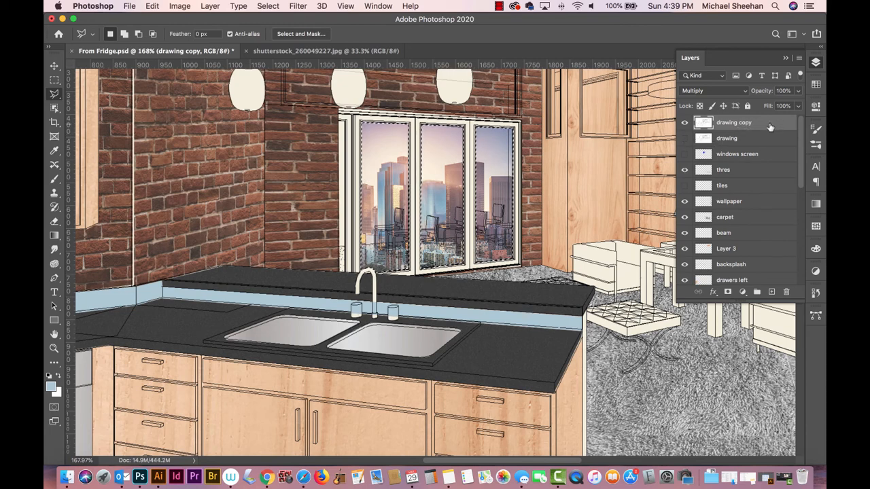
Delete the line work inside the windows selection on the drawing copy layer, deselect, and save the document
key("Delete")
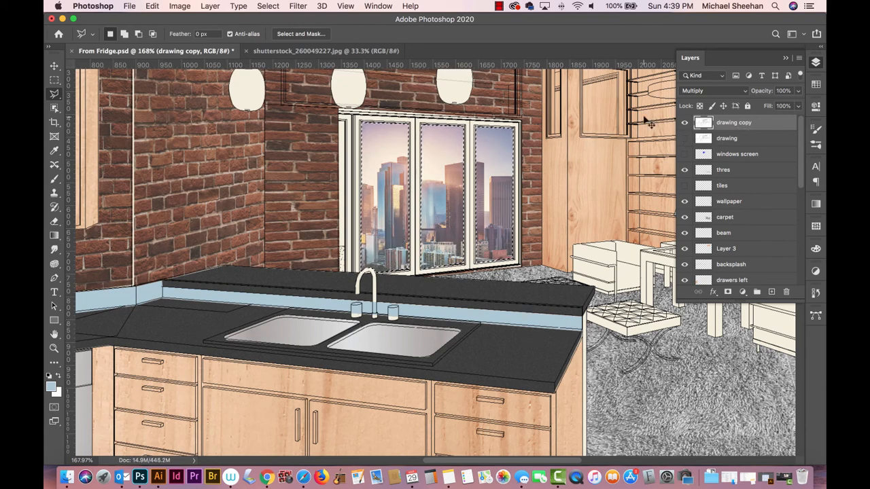
key("super+d")
key("super+s")
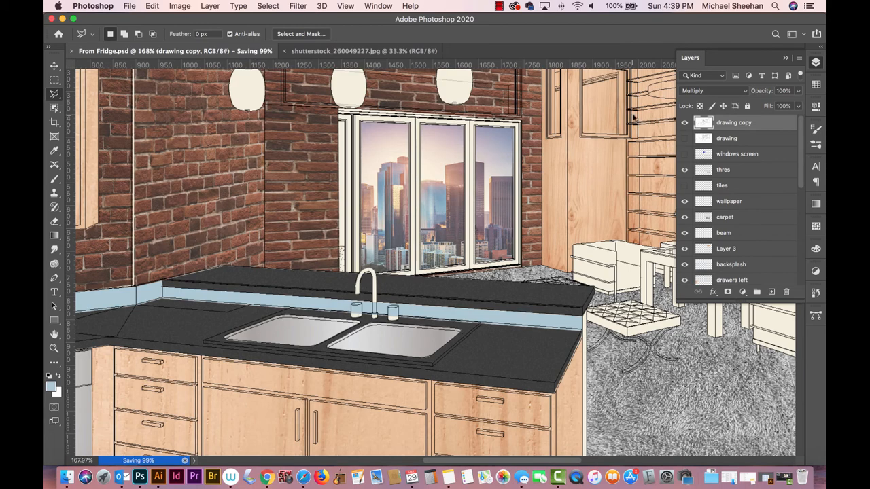
key("super+1")
key("super+minus")
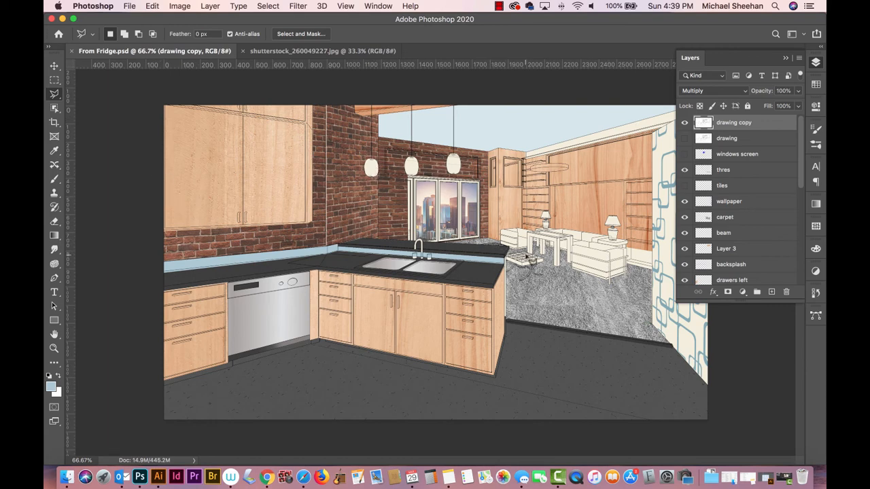
left_click(815, 62)
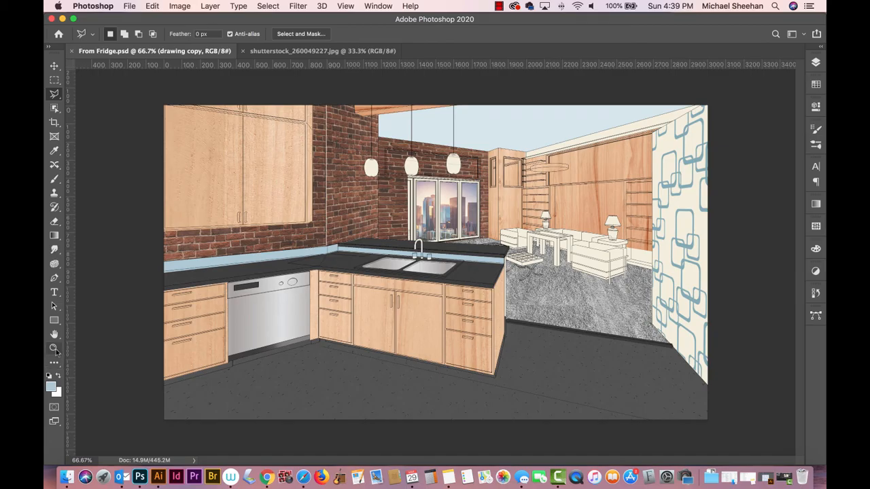
left_click(54, 348)
left_click_drag(559, 256, 622, 290)
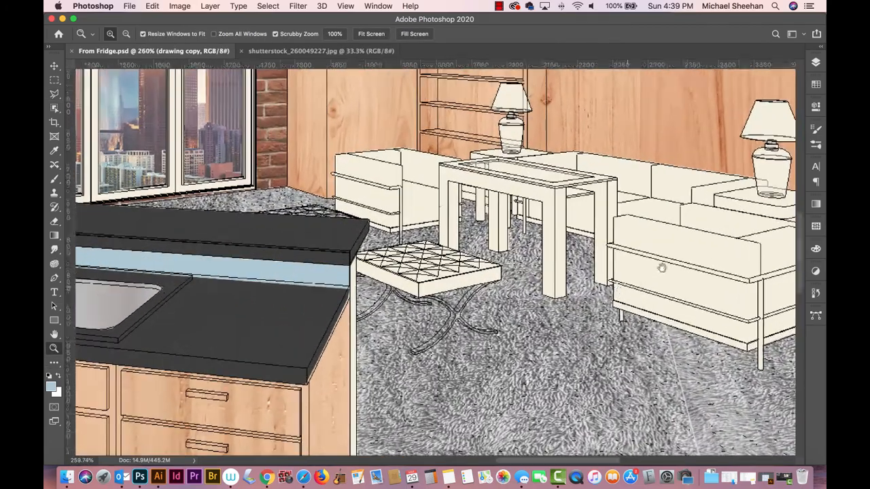
left_click_drag(661, 252, 553, 239)
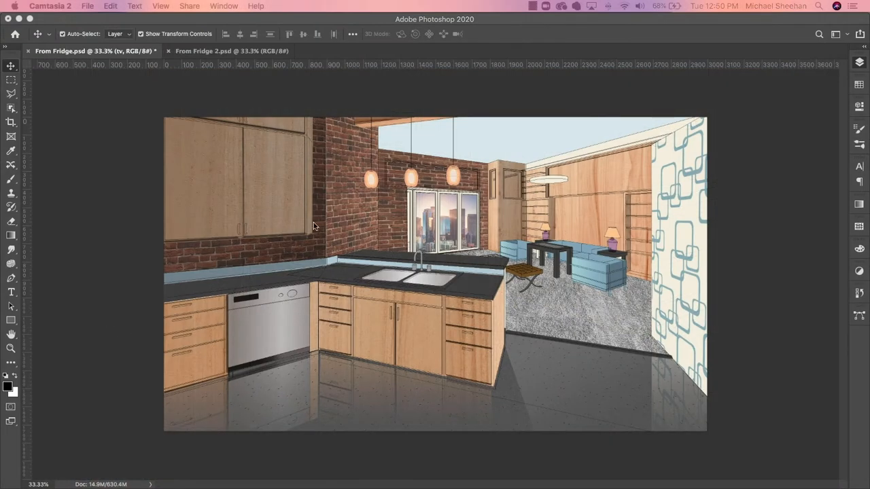
Compare the rendering with and without the shadow layer by toggling its visibility, and select that layer
left_click(727, 22)
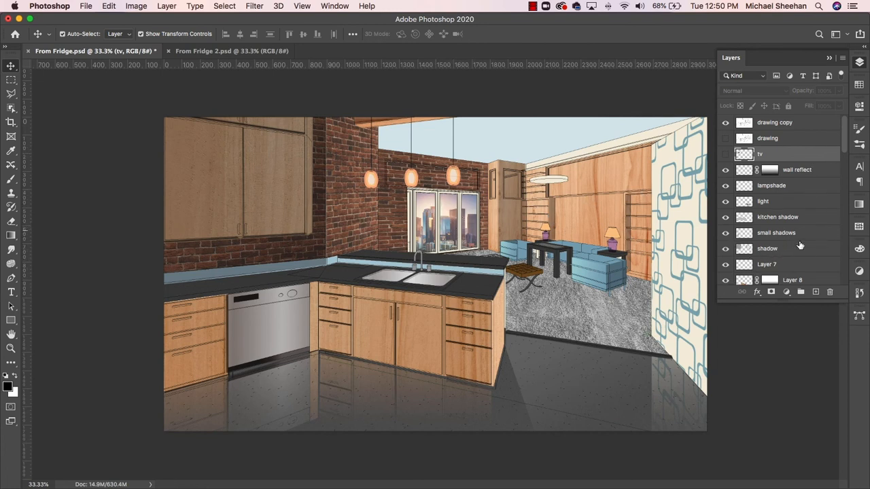
left_click(725, 250)
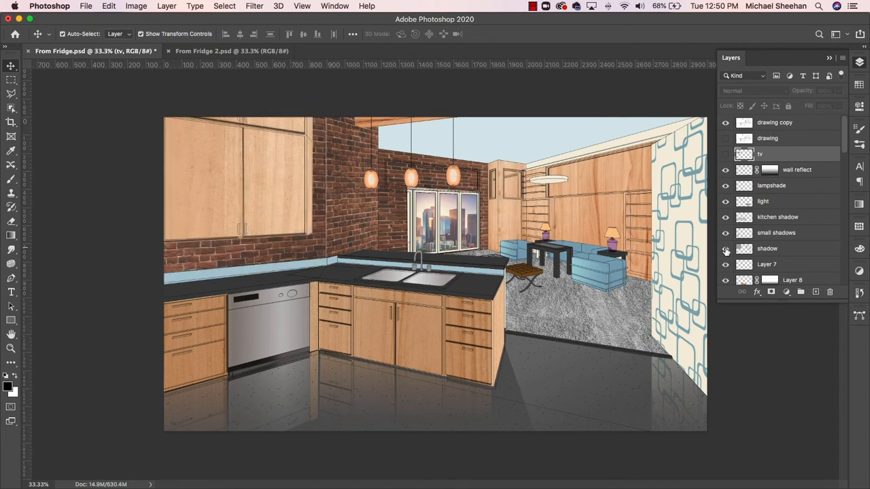
left_click(725, 250)
left_click(726, 249)
left_click(725, 250)
left_click(725, 250)
left_click(726, 249)
left_click(725, 250)
left_click(725, 250)
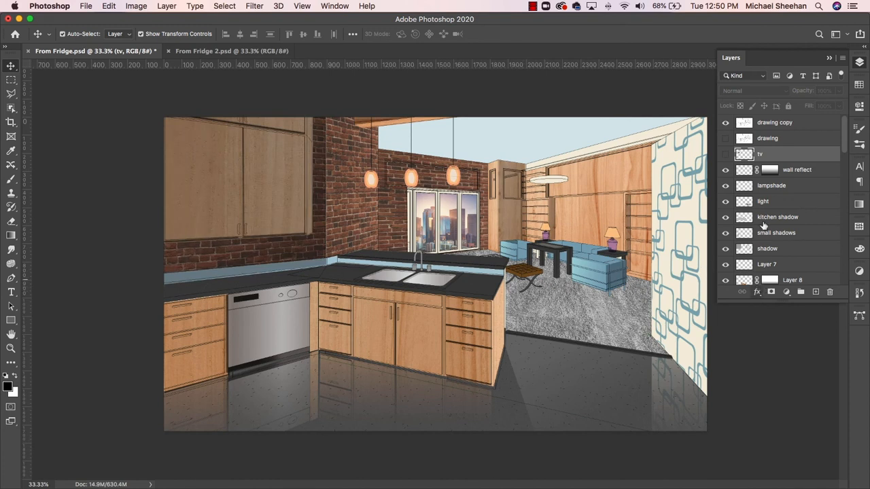
left_click(794, 250)
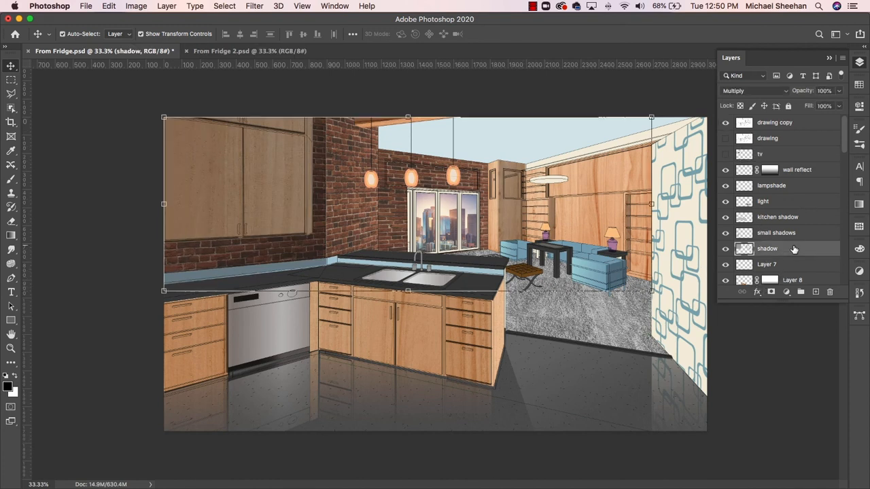
Switch the shadow layer's blend mode to Normal so its flat grey fill shows
left_click(769, 95)
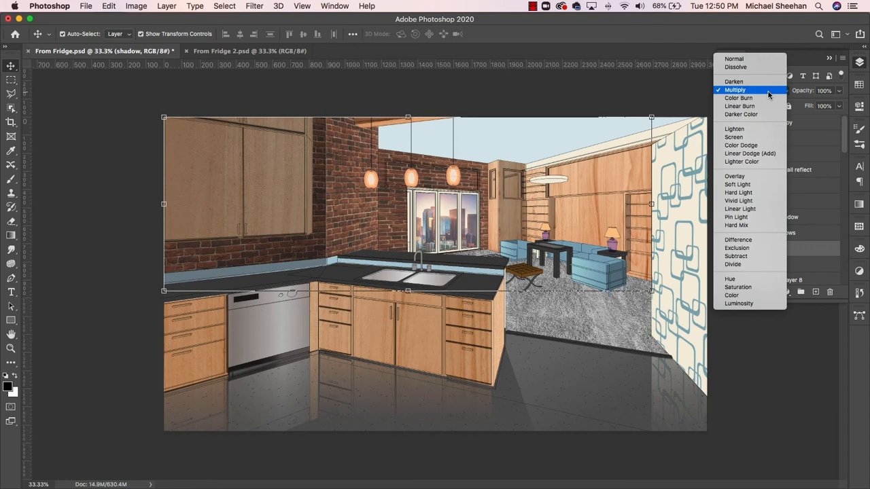
left_click(769, 95)
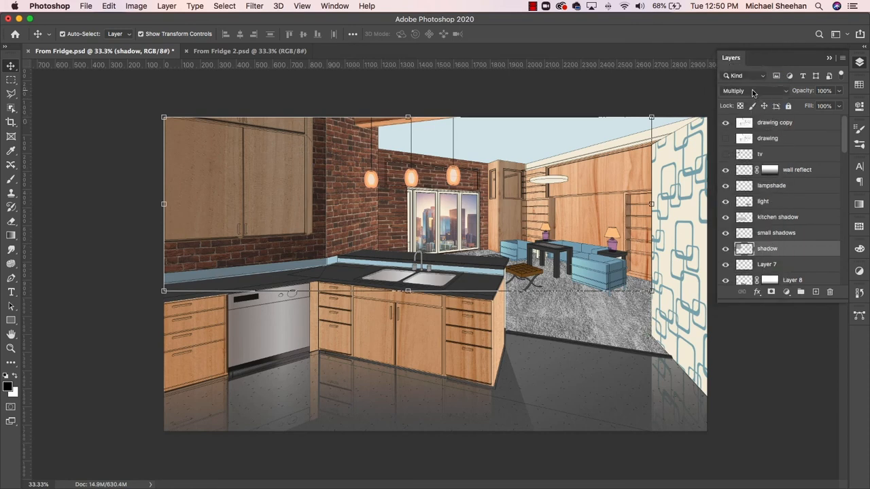
left_click(752, 93)
left_click(744, 59)
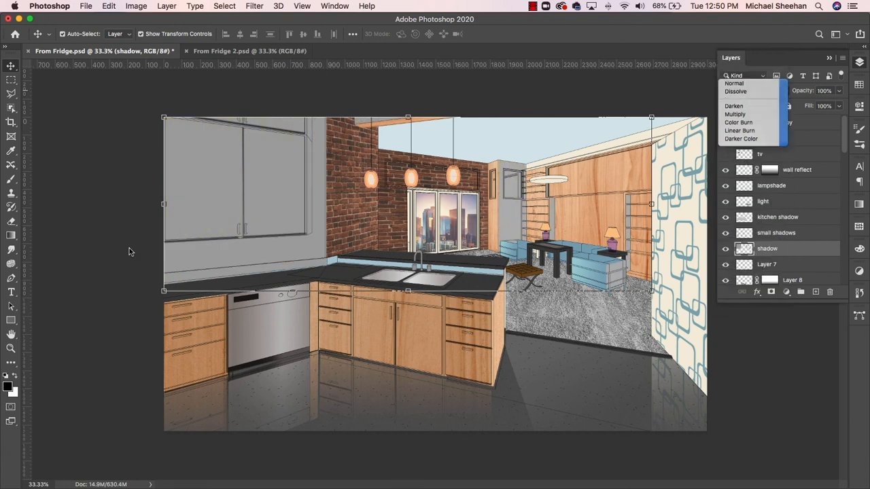
Sample the shadow layer's grey over the upper cabinets as the foreground color
left_click(859, 85)
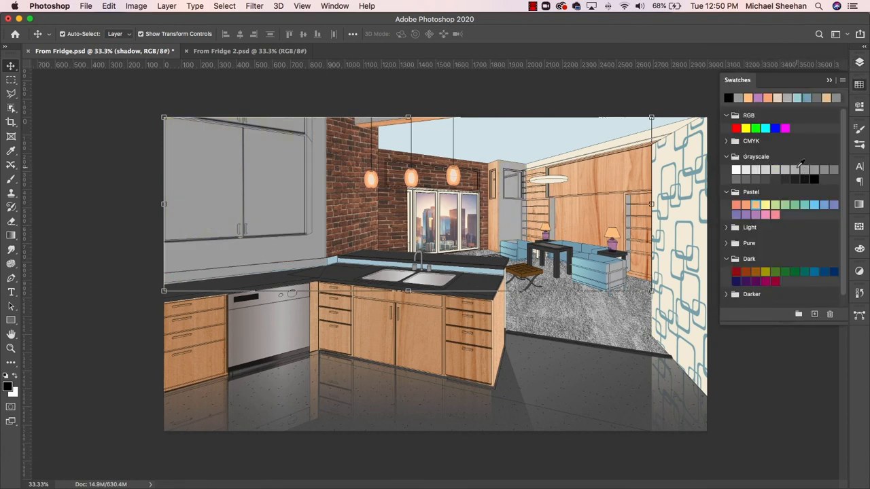
left_click(859, 85)
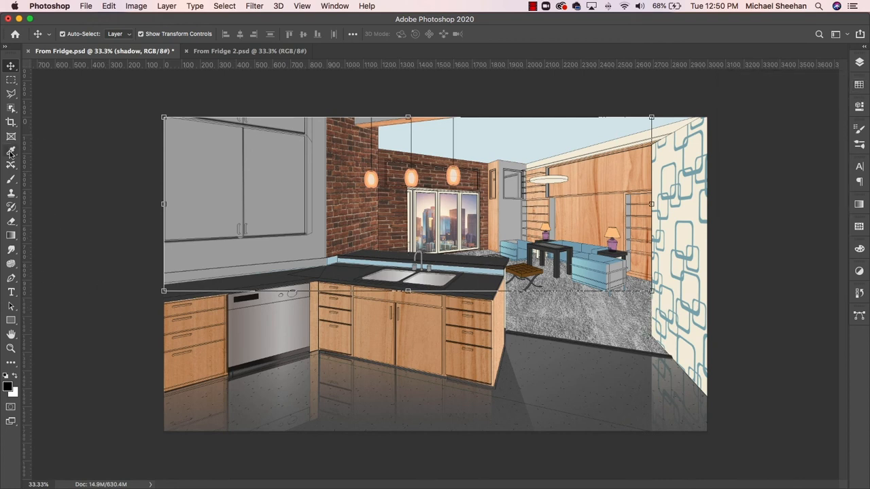
left_click(11, 150)
left_click(176, 143)
left_click(11, 65)
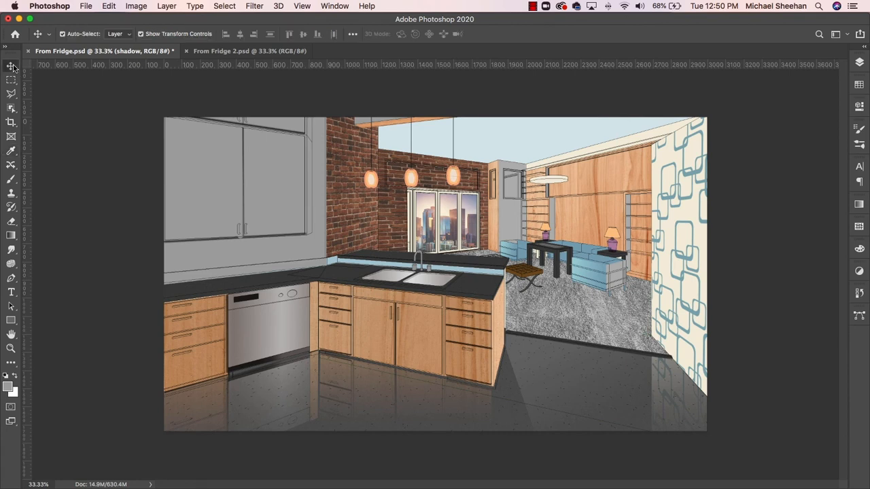
left_click(202, 153)
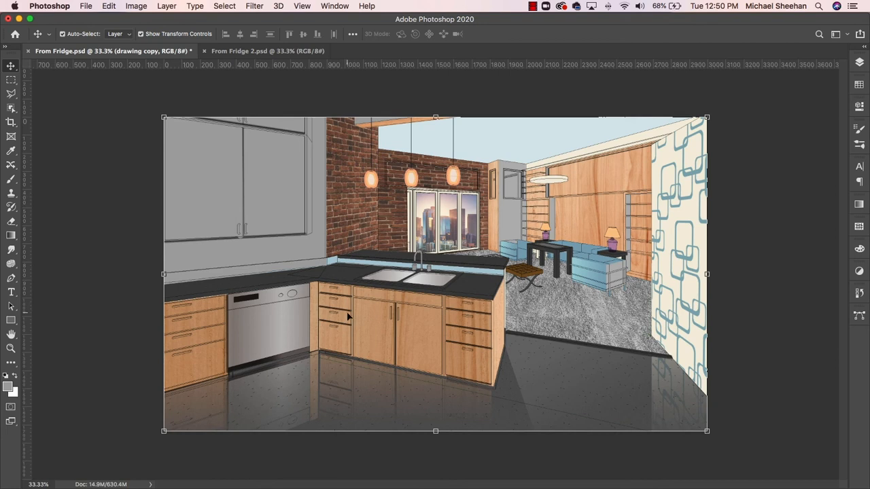
Select the shadow layer and set its blend mode to Multiply
left_click(859, 62)
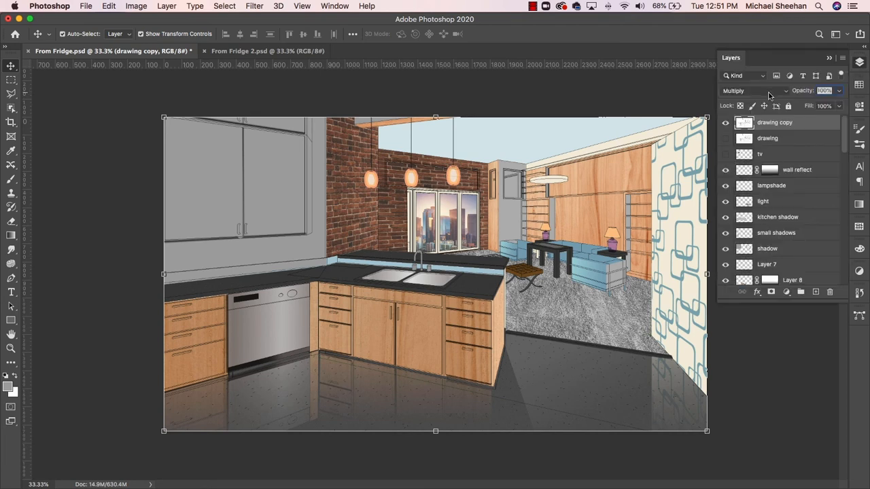
left_click(787, 247)
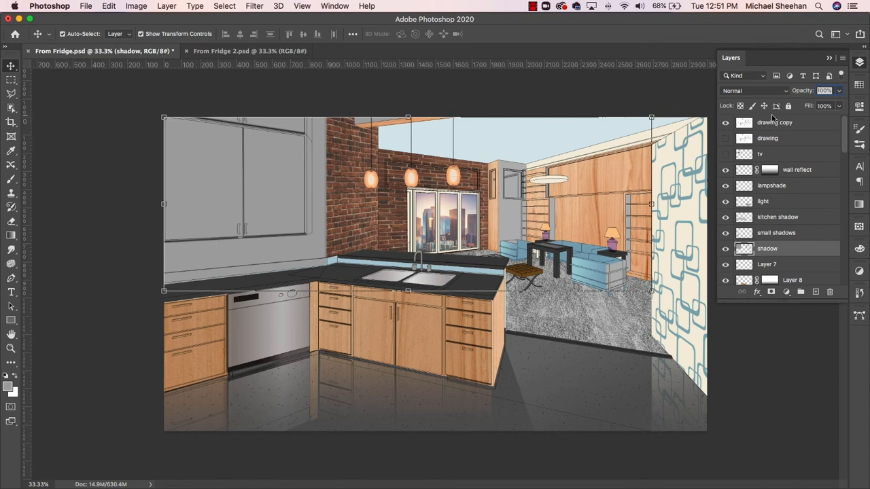
left_click(773, 93)
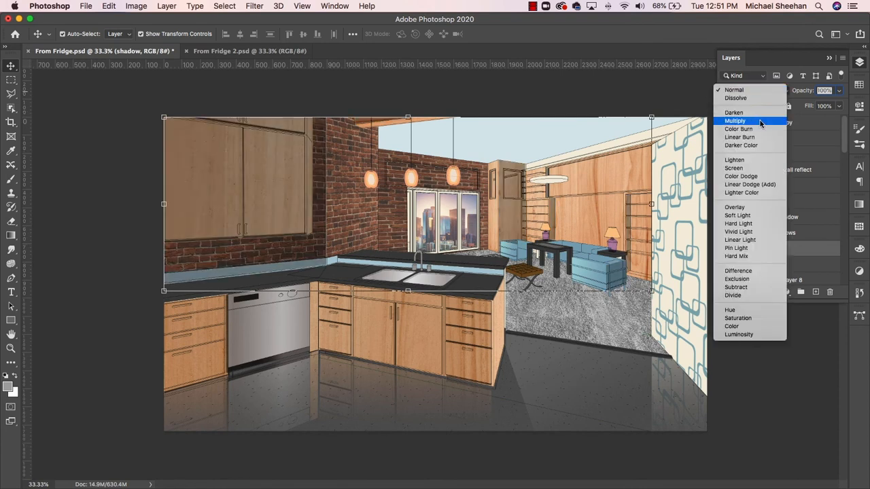
left_click(759, 120)
Outline the two side faces of the brown stool's cushion with the Polygonal Lasso, fill them with the grey shadow color, and deselect
left_click(11, 348)
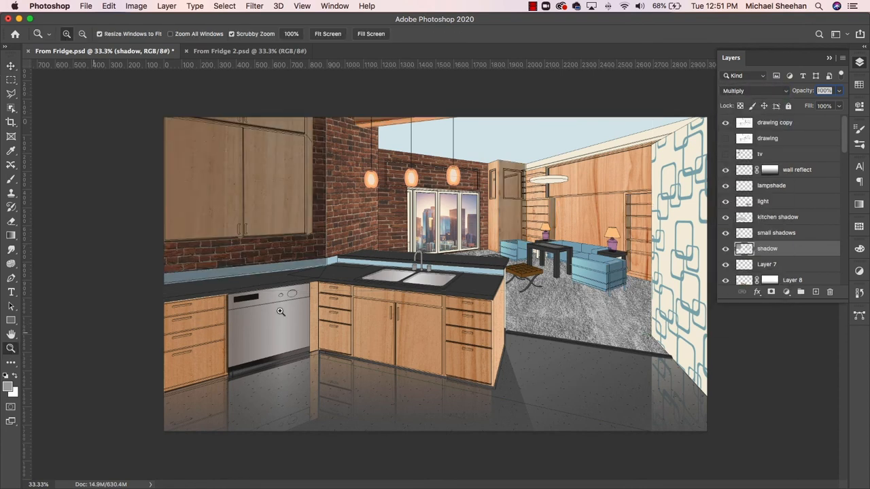
left_click_drag(534, 260, 535, 261)
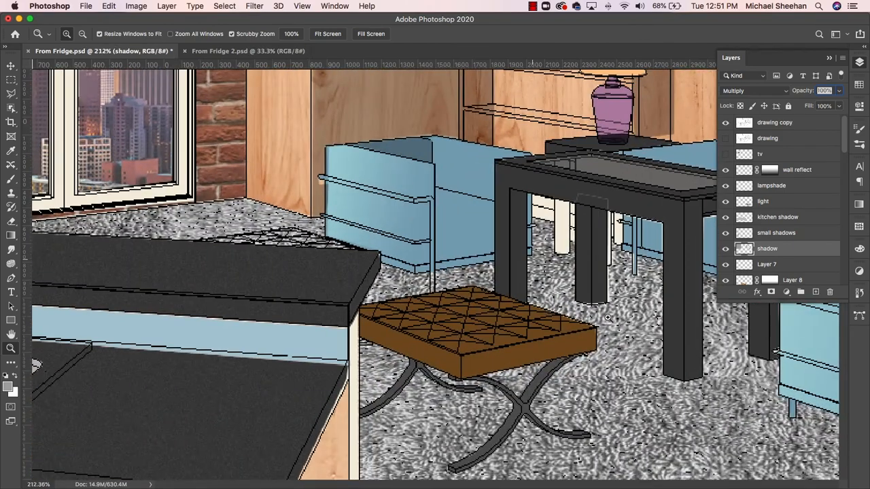
left_click_drag(532, 299, 418, 174)
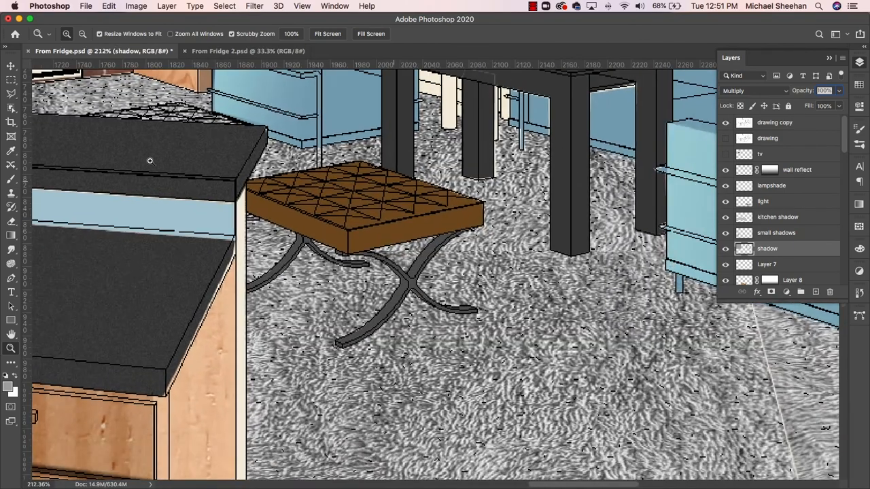
left_click(10, 93)
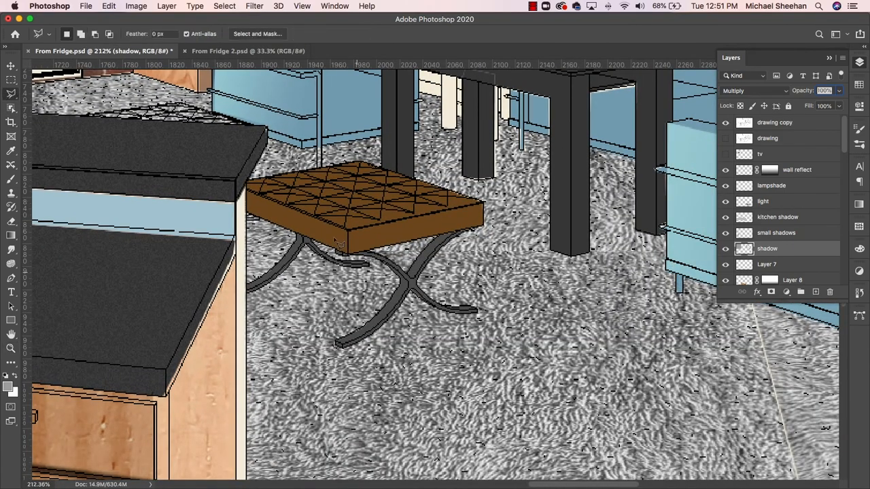
left_click(247, 188)
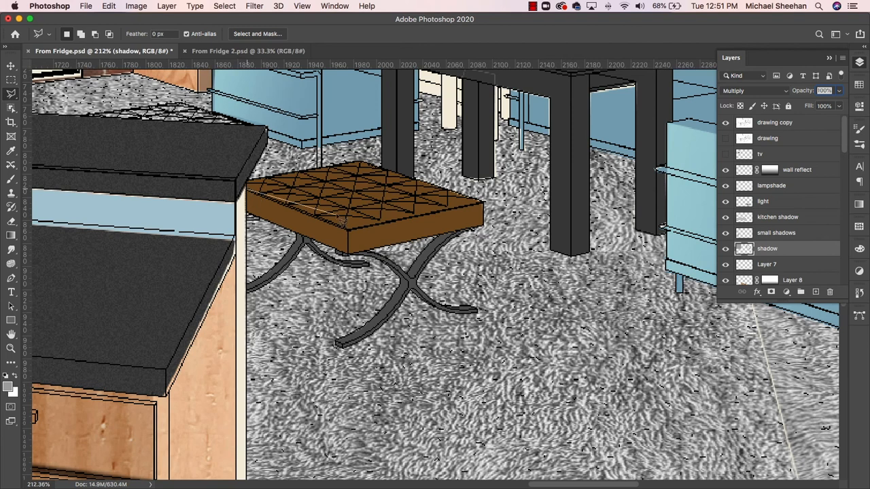
left_click(348, 230)
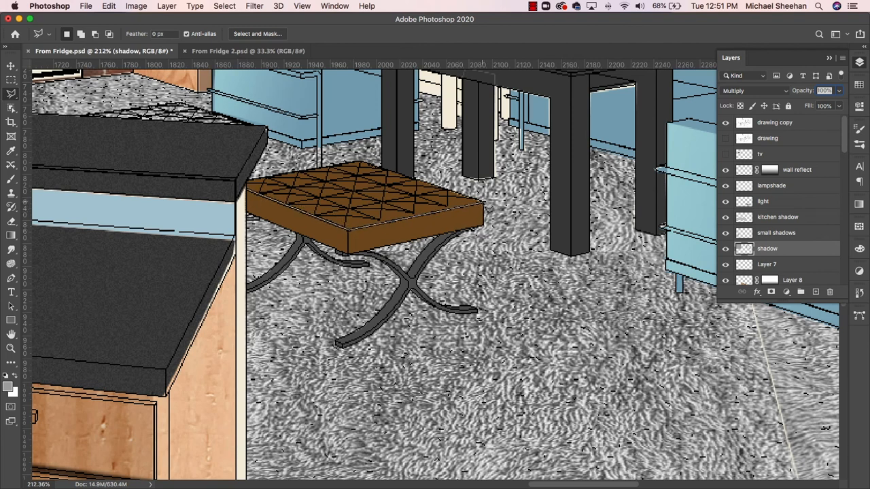
left_click(483, 202)
left_click(482, 225)
left_click(349, 255)
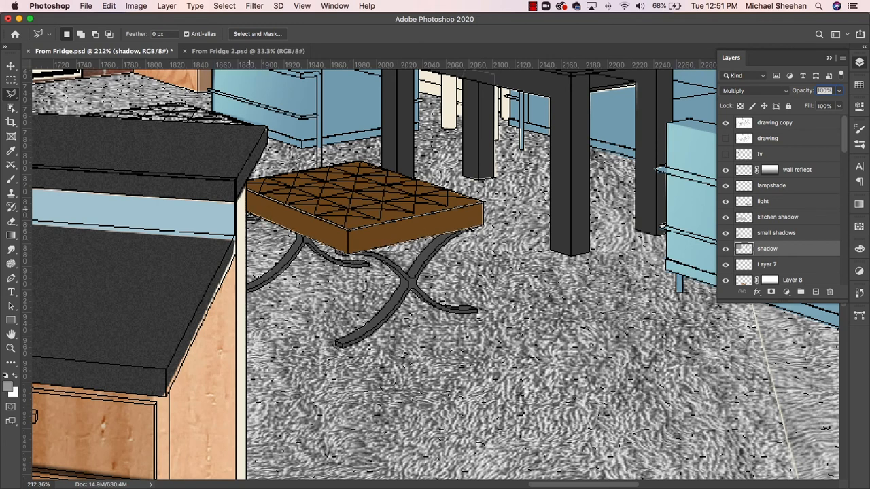
left_click(246, 212)
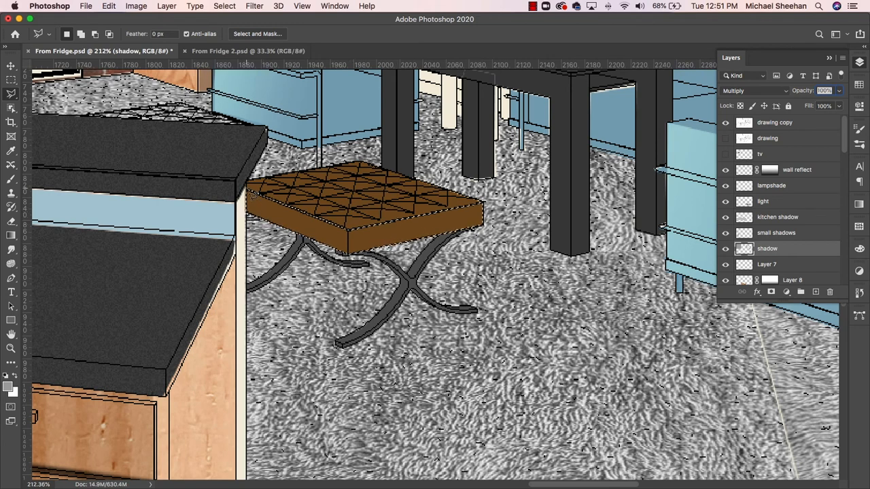
left_click(250, 193)
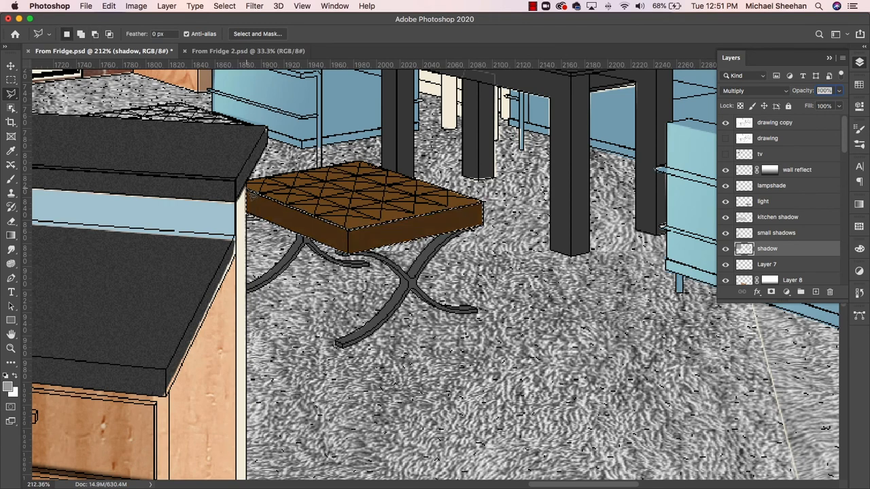
key("super+d")
Outline the black table's end face and its two legs with the Polygonal Lasso, fill them with the grey shadow color, and deselect
left_click_drag(480, 189, 289, 224)
left_click_drag(357, 199, 364, 261)
key("super+r")
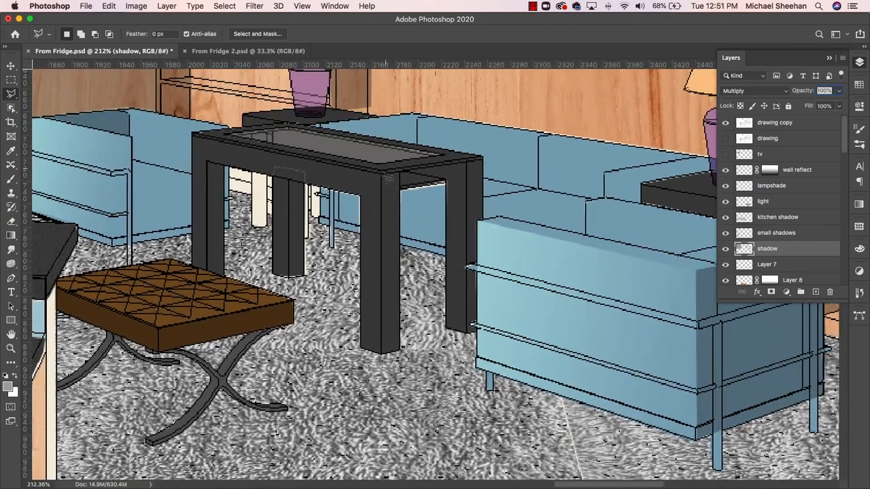
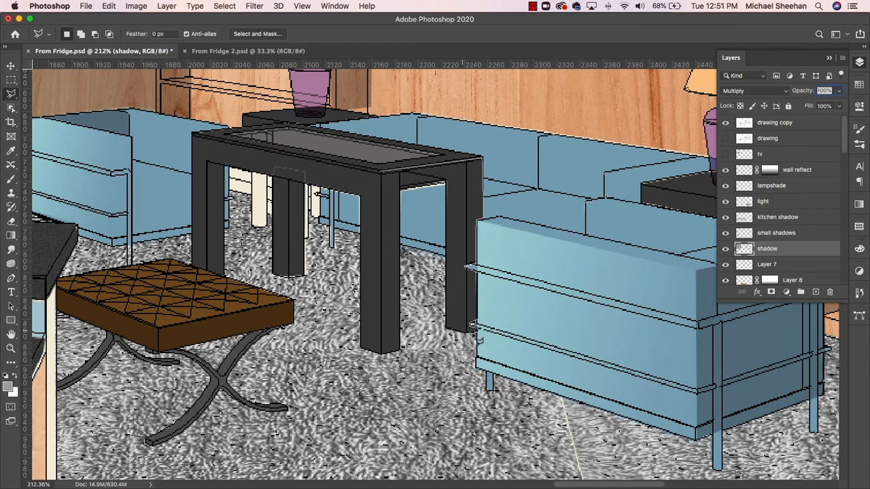
left_click(470, 333)
left_click(469, 181)
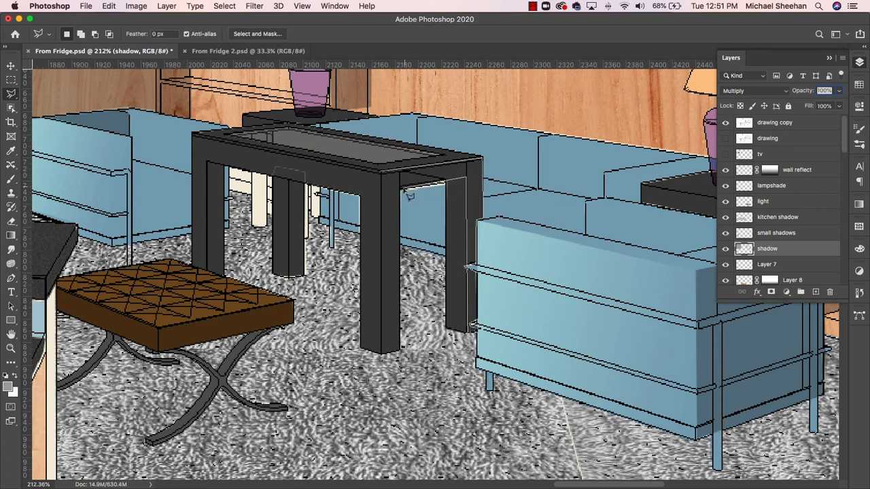
left_click(401, 185)
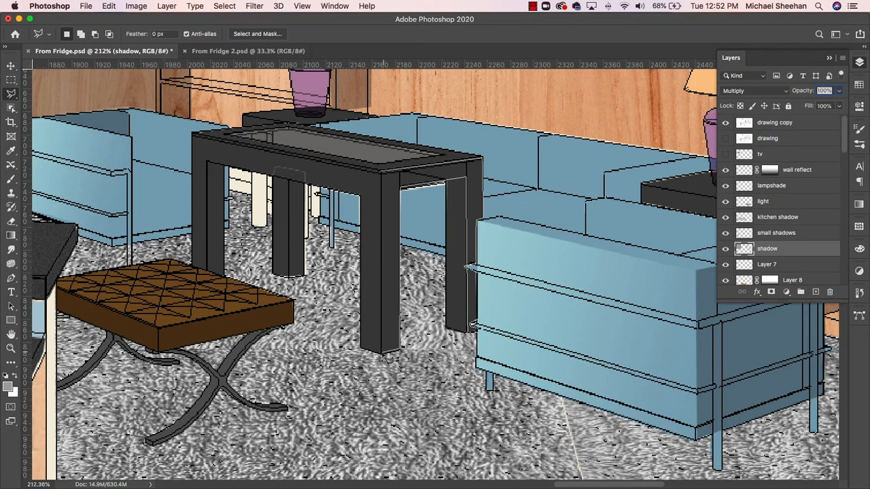
left_click(382, 353)
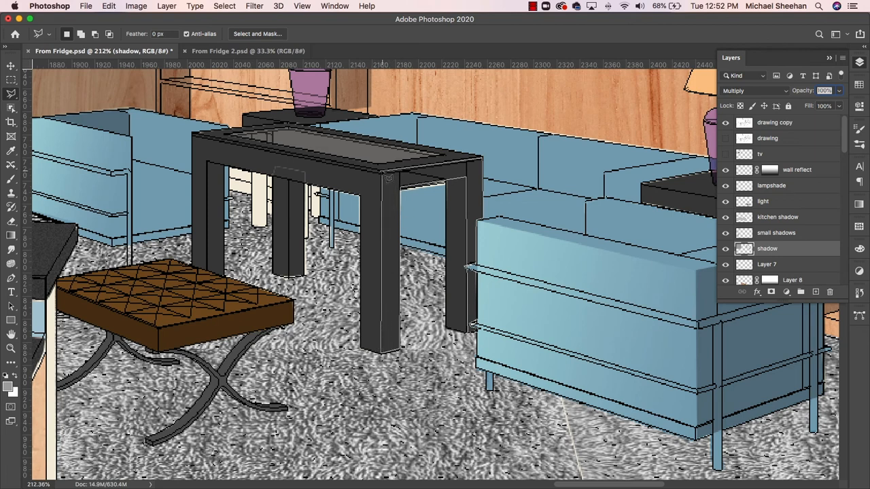
left_click(391, 178)
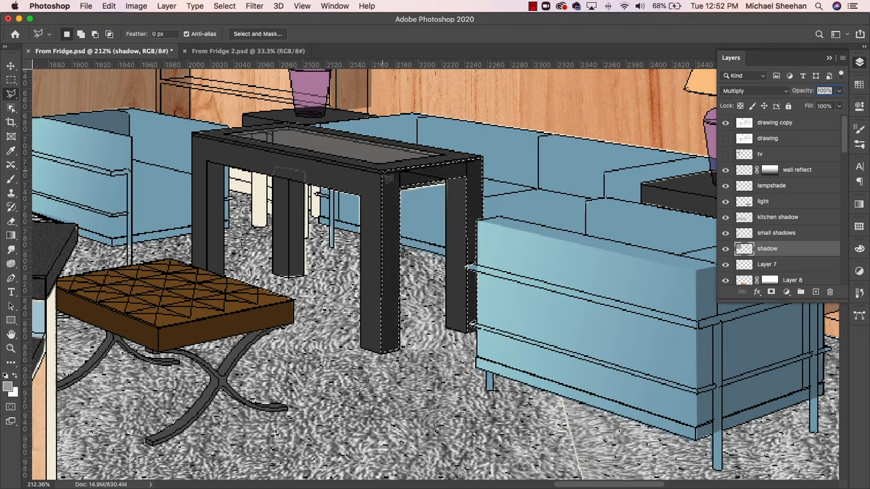
key("super+d")
Return to the full view of the rendering and save the document
left_click_drag(304, 210, 495, 348)
left_click_drag(377, 190, 471, 313)
left_click_drag(307, 248, 577, 296)
key("super+r")
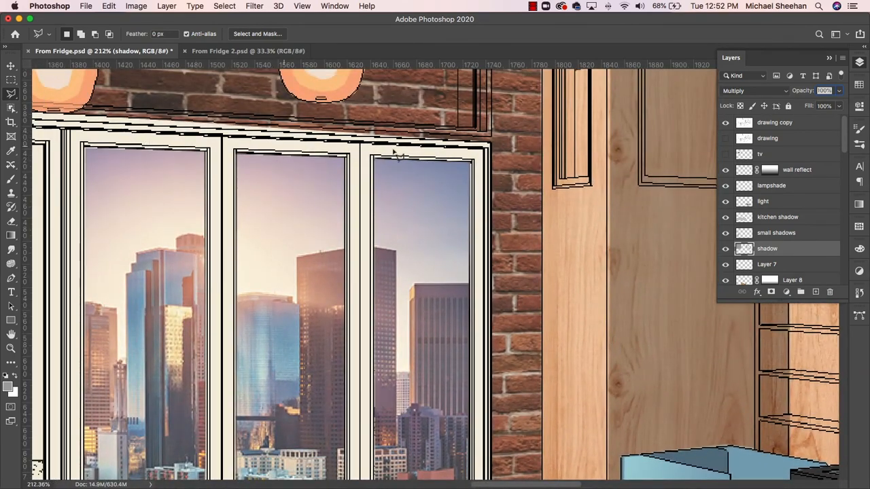
key("super+minus")
key("super+minus")
key("super+minus")
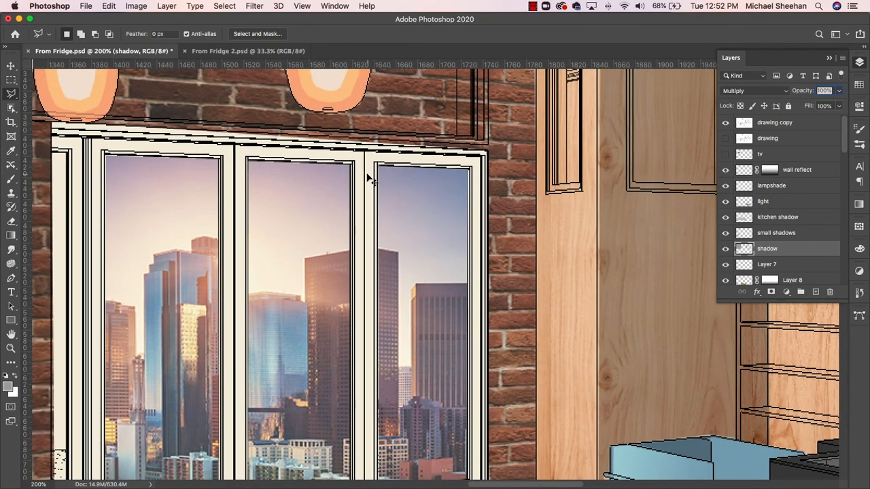
key("super+minus")
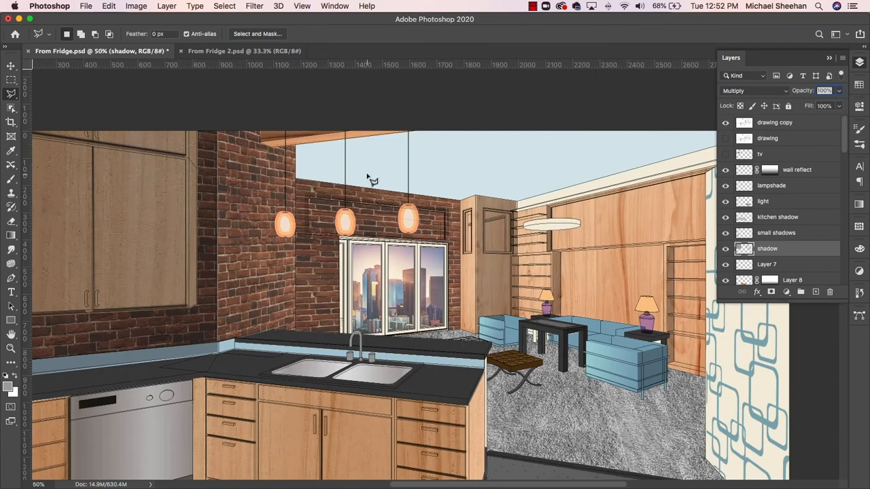
key("super+minus")
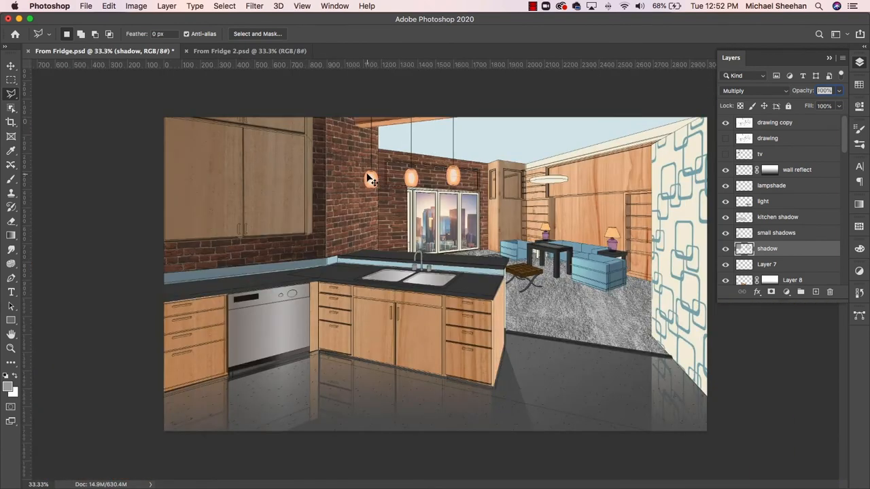
key("super+s")
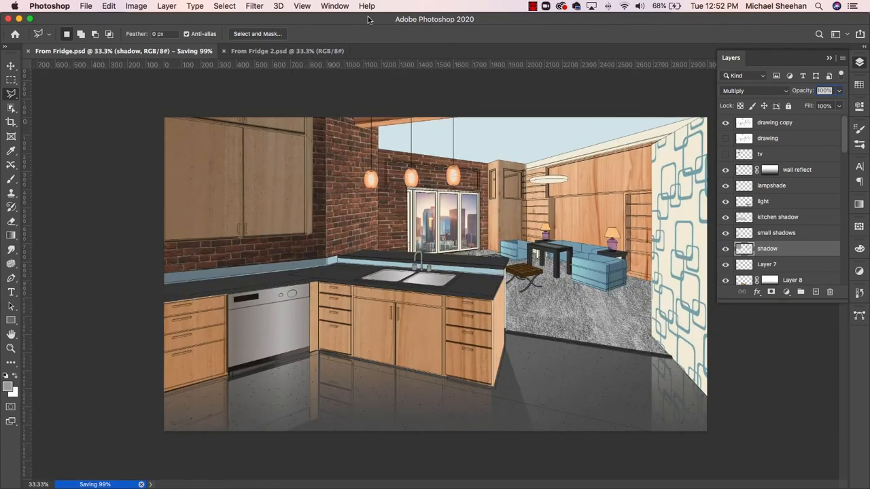
Switch to Finder, open the demo page folder inside the video folder, and select From Fridge.psd
left_click_drag(368, 20, 375, 277)
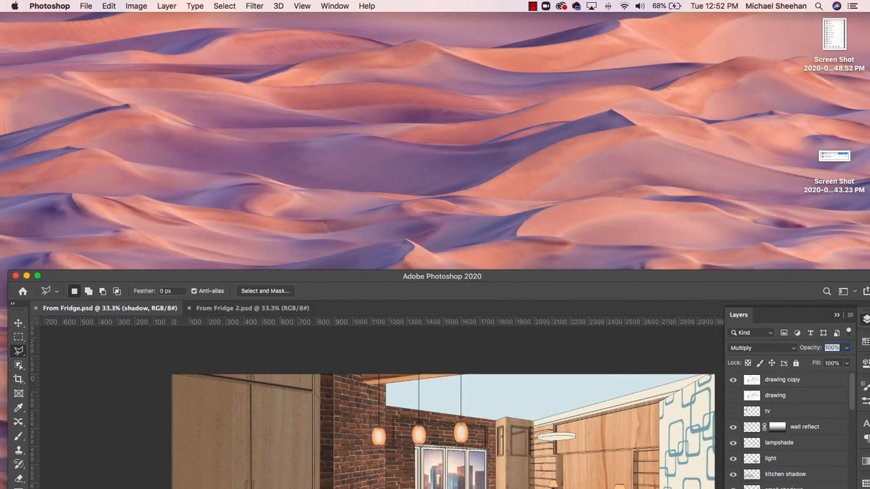
left_click_drag(0, 116, 556, 38)
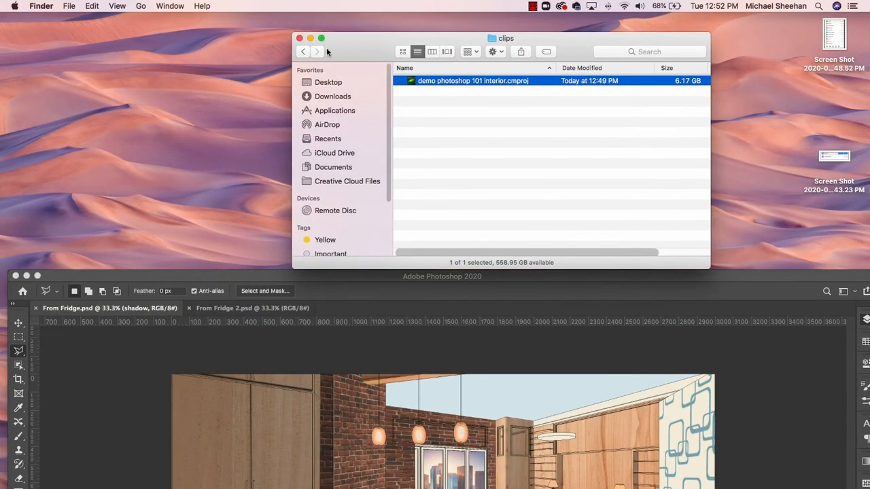
left_click(303, 52)
left_click(304, 52)
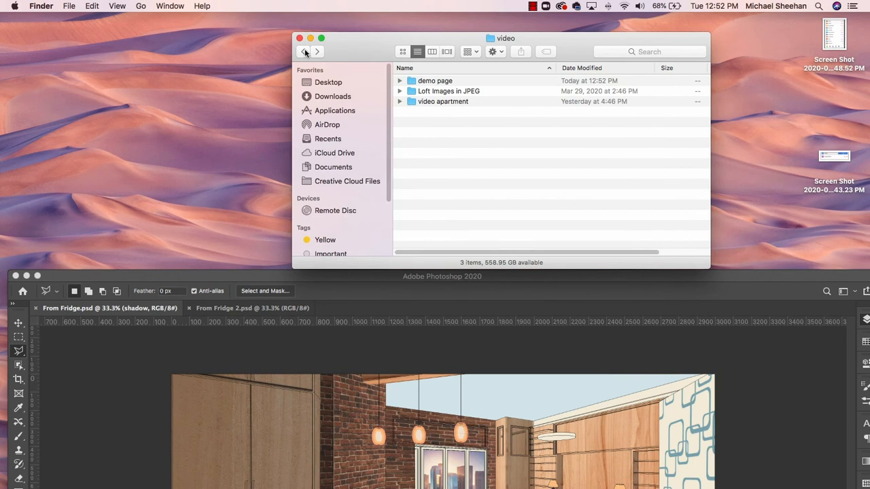
double_click(410, 81)
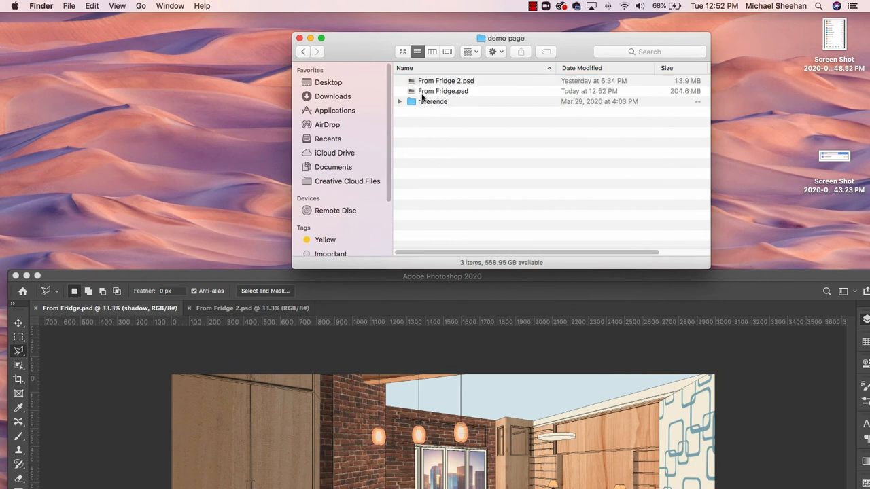
left_click(413, 93)
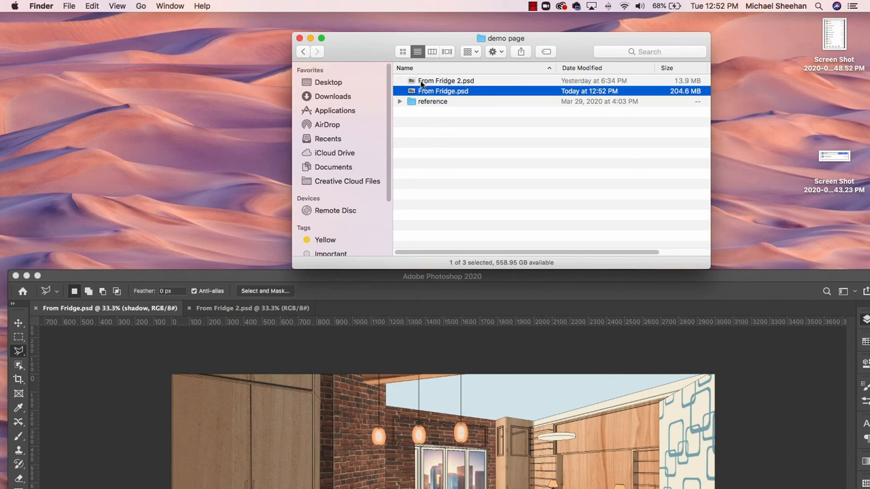
Switch to Photoshop, raise its window to the top of the screen, and bring up From Fridge 2.psd to review the layer merging commands
left_click(269, 279)
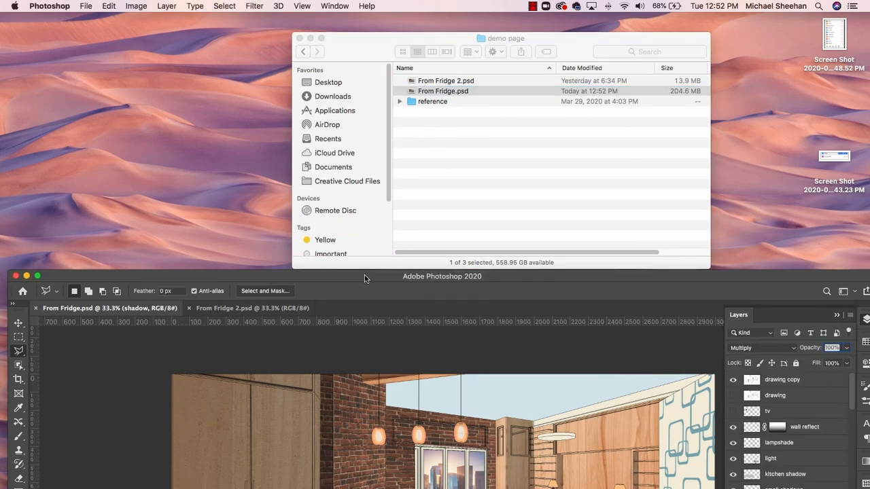
left_click_drag(364, 274, 356, 3)
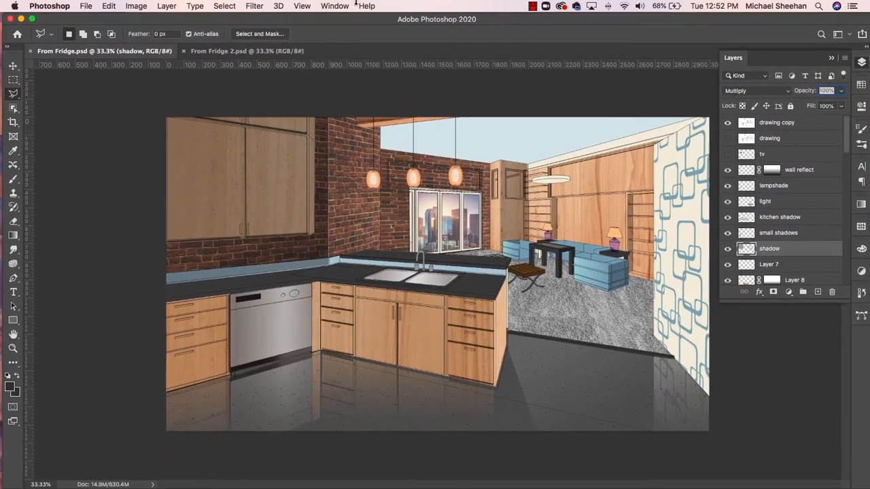
left_click(208, 53)
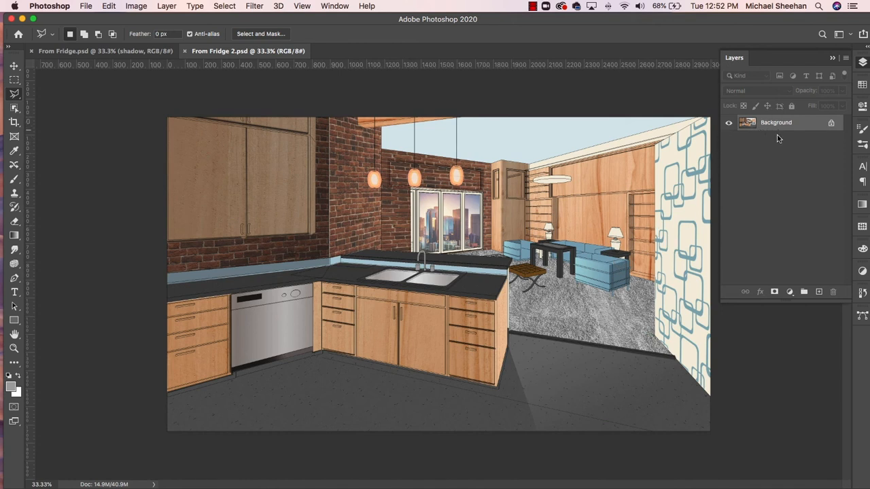
left_click(845, 58)
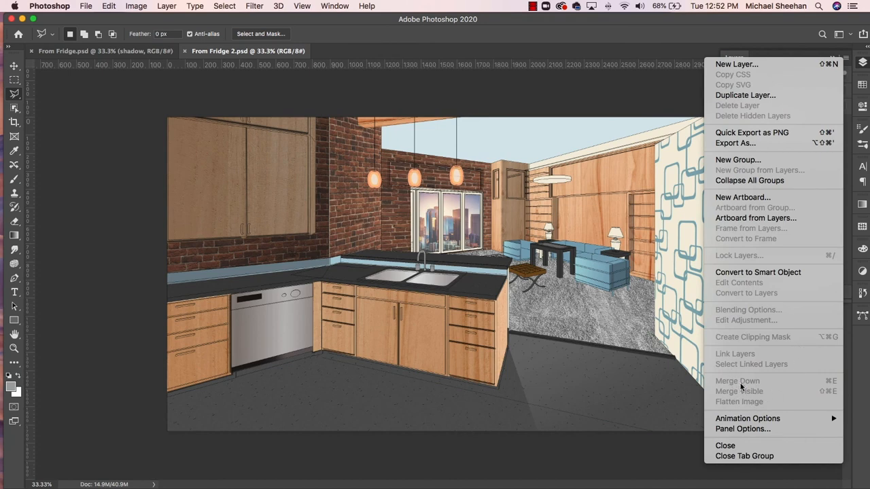
left_click(745, 26)
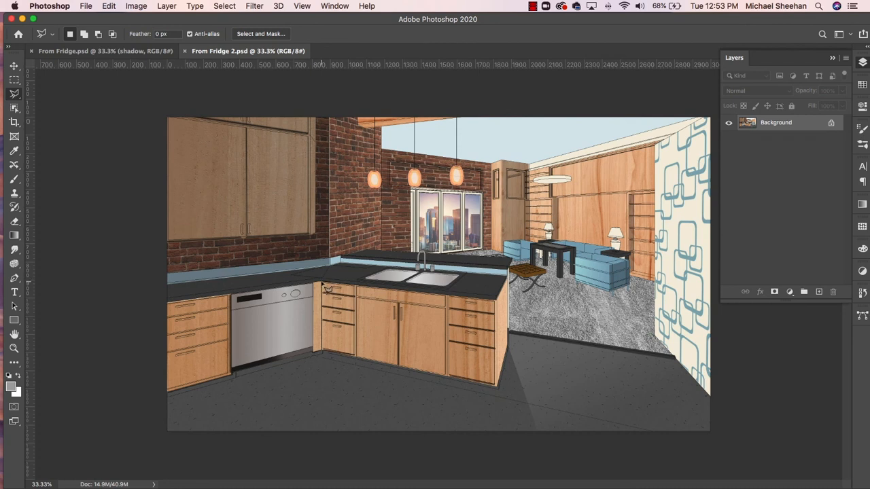
Outline the kitchen island's front cabinet face in From Fridge 2.psd with the Polygonal Lasso
left_click(322, 283)
left_click(504, 299)
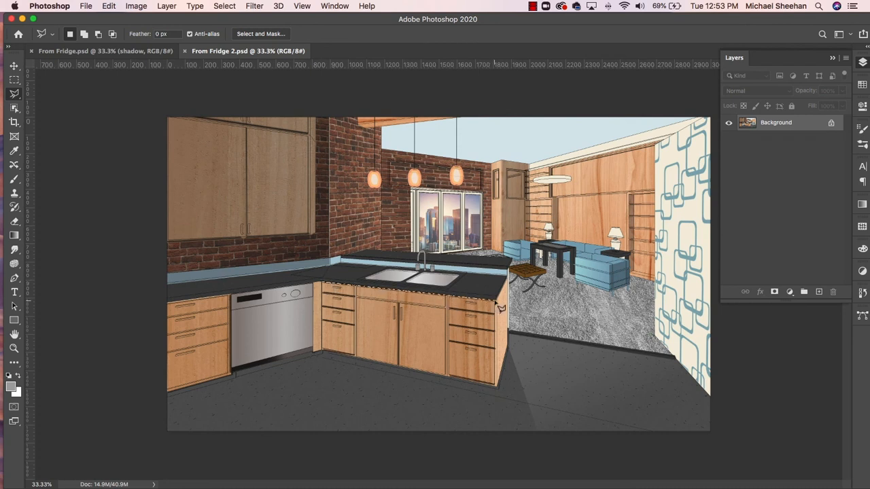
left_click(487, 387)
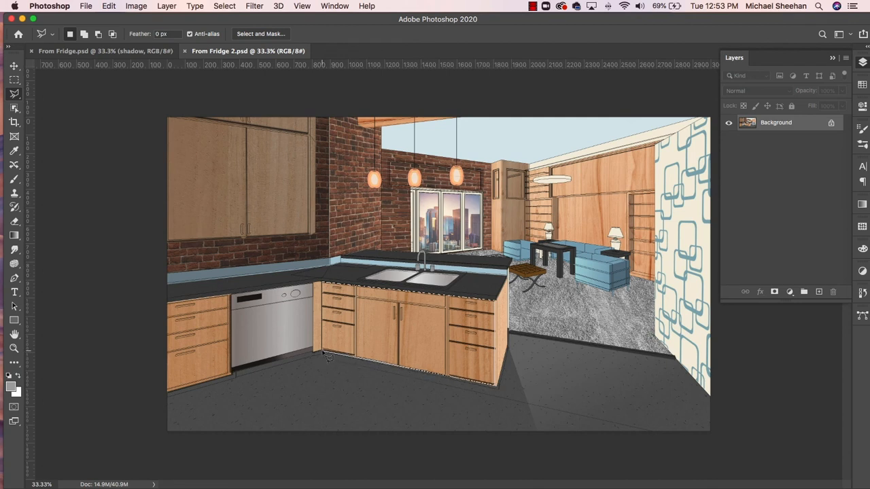
left_click(323, 353)
left_click(324, 284)
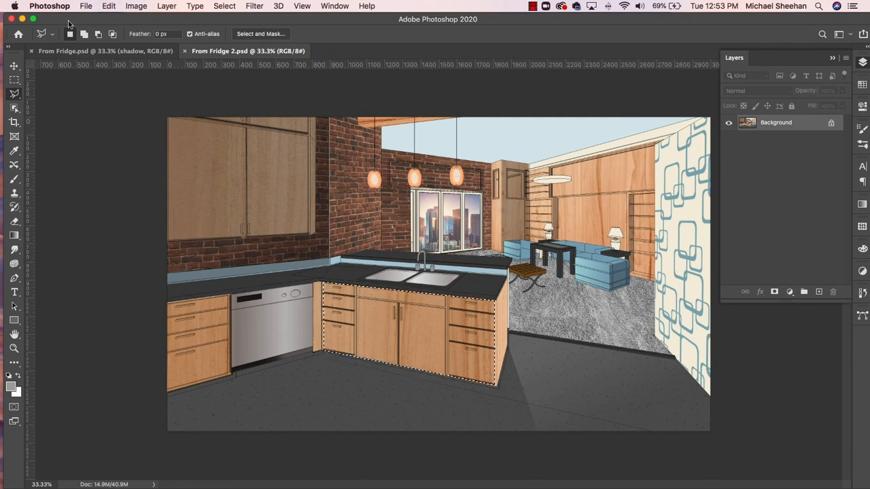
In From Fridge.psd, hide the drawing copy layer and the two floor reflection layers, Layer 8 and Layer 9
left_click(102, 51)
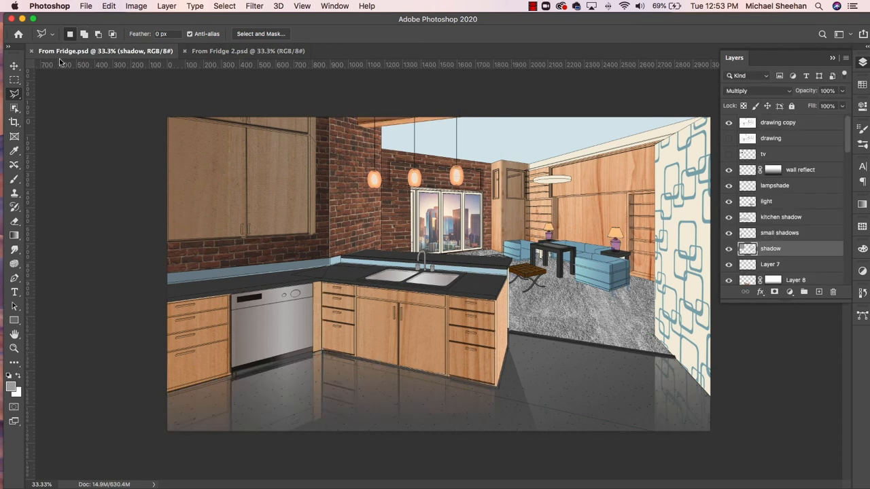
left_click(14, 65)
left_click(348, 392)
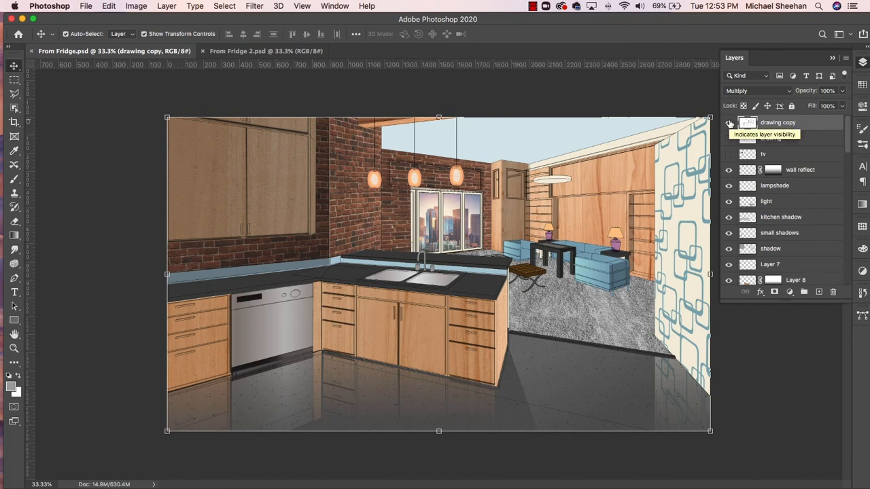
left_click(730, 123)
left_click(365, 391)
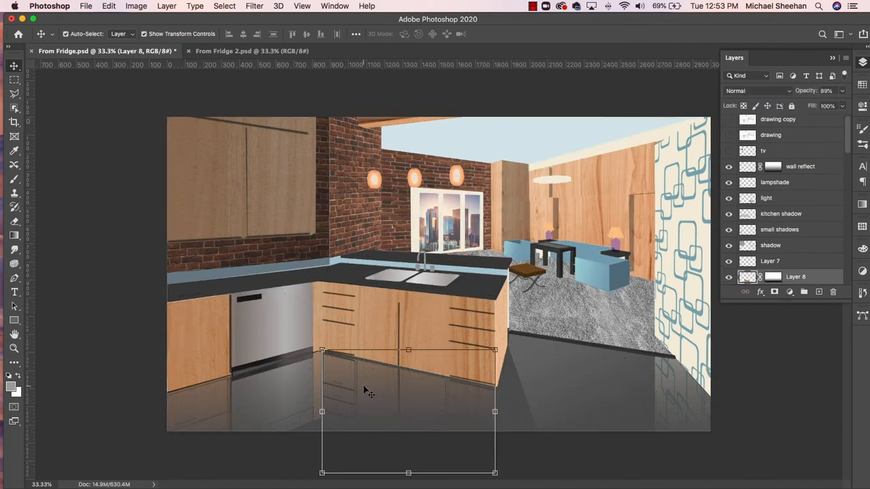
left_click(729, 277)
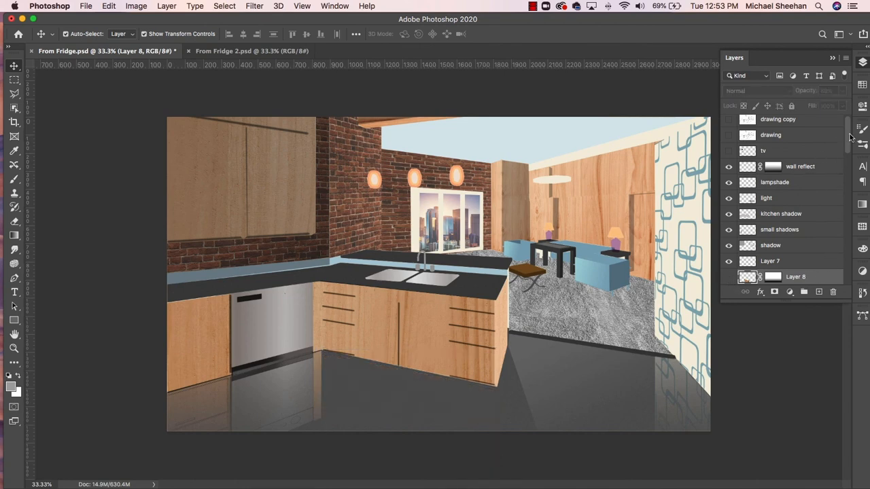
scroll(850, 138, "down", 5)
left_click(284, 404)
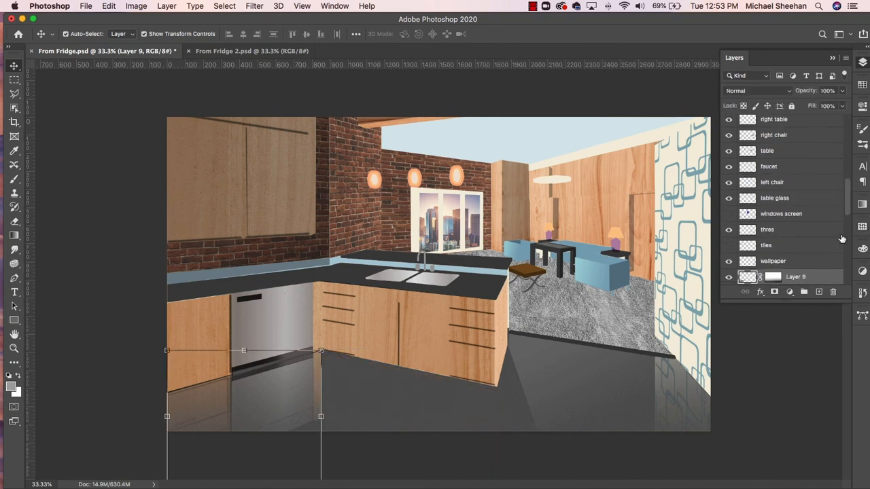
left_click(728, 276)
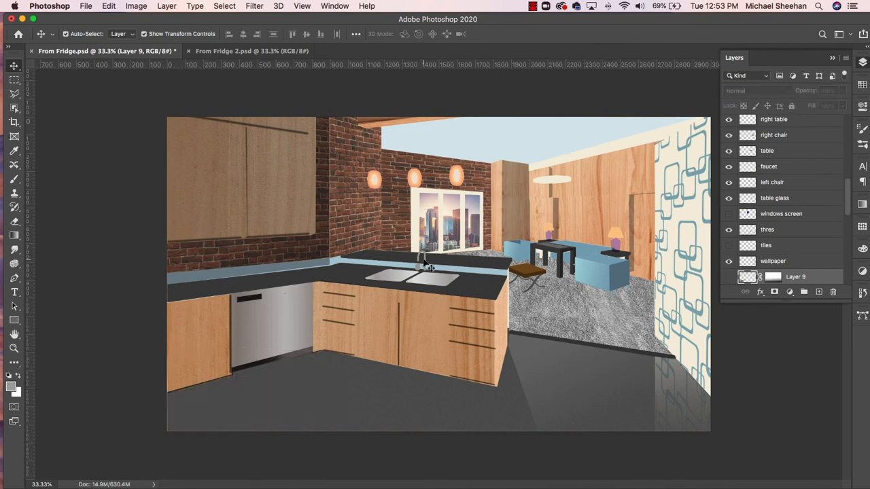
Paste the copied cabinet face, flip it vertically, and place it below the island with its corner against the cabinet base
key("ctrl+v")
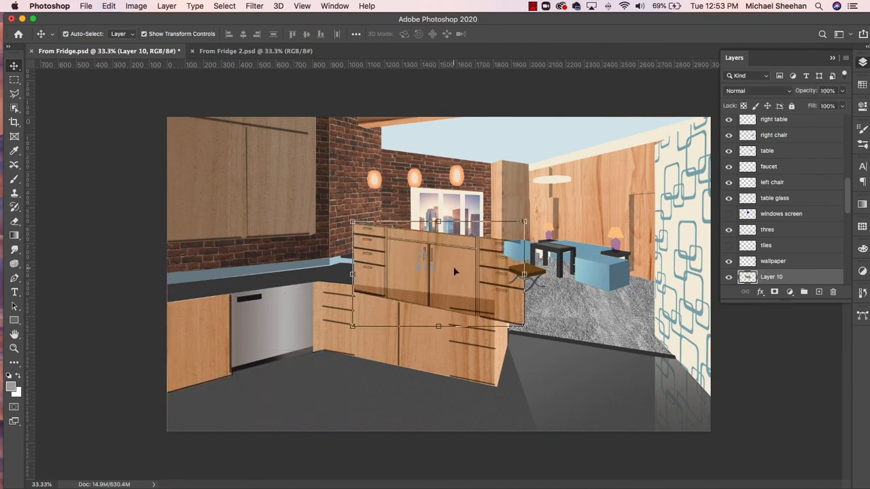
left_click_drag(455, 272, 429, 419)
left_click(111, 7)
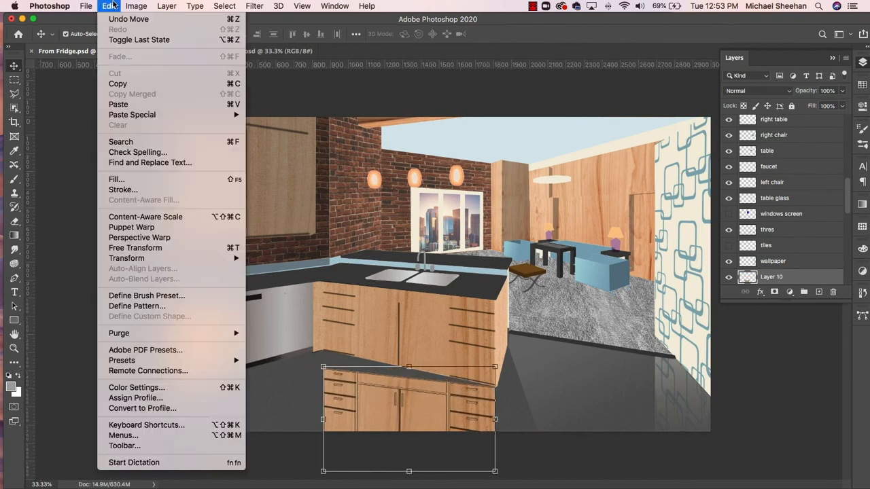
mouse_move(204, 259)
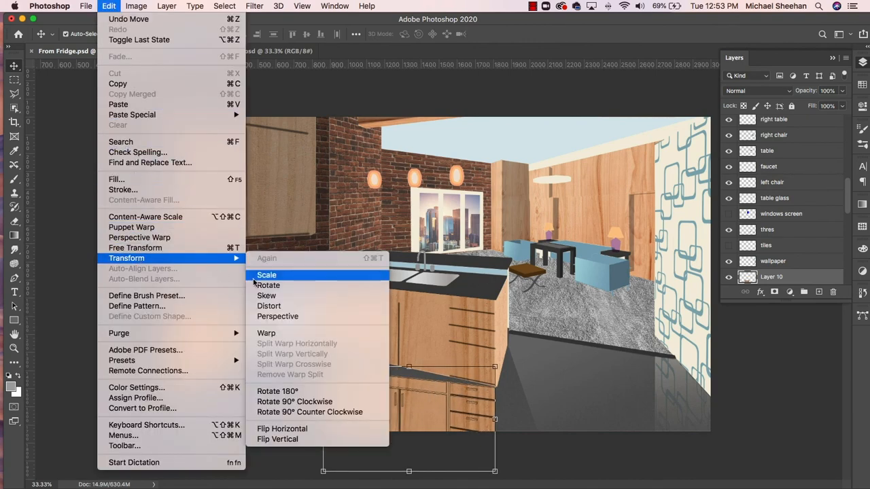
left_click(294, 440)
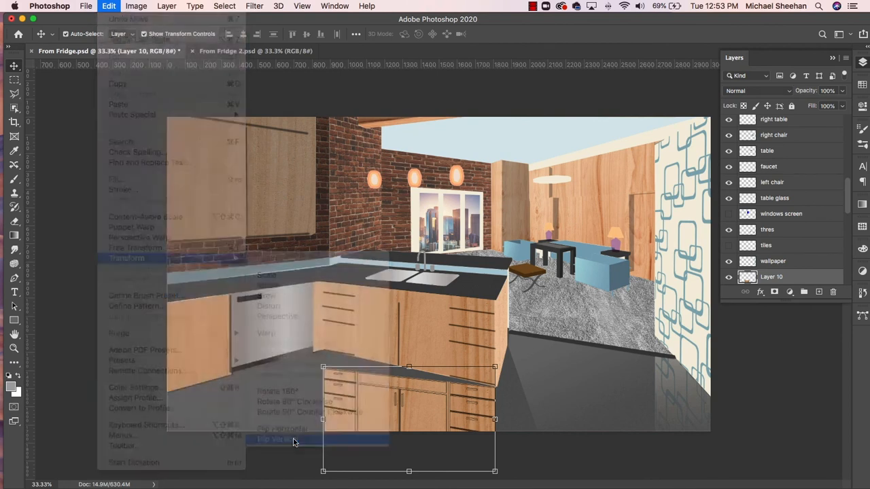
left_click_drag(479, 410, 475, 427)
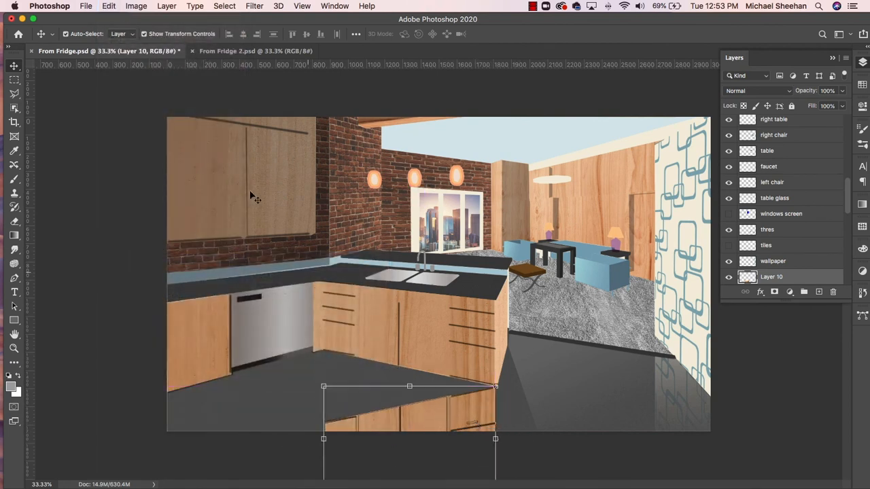
Skew the flipped cabinet face upward on its left side so its edge follows the base of the island
left_click(110, 5)
mouse_move(151, 264)
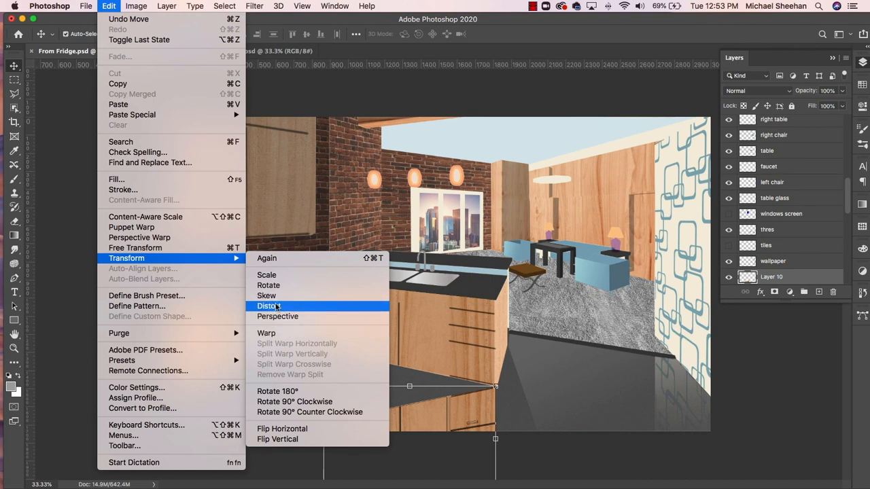
left_click(266, 296)
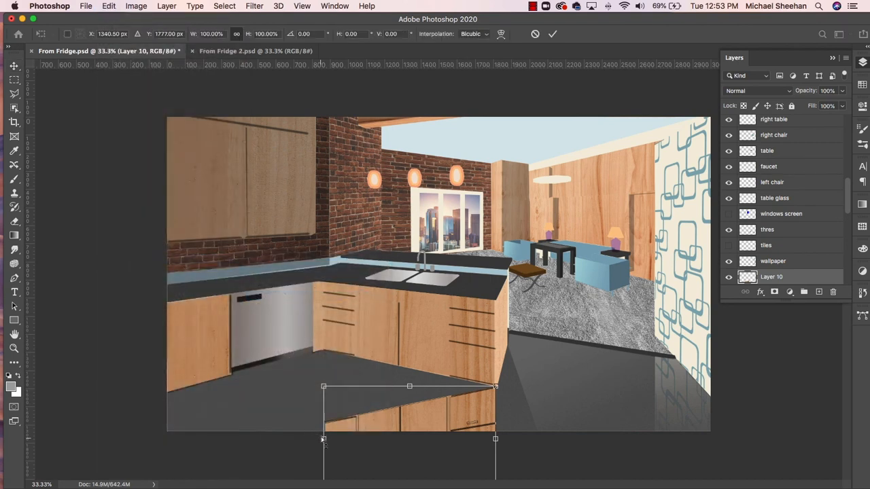
left_click_drag(323, 440, 333, 366)
key("Escape")
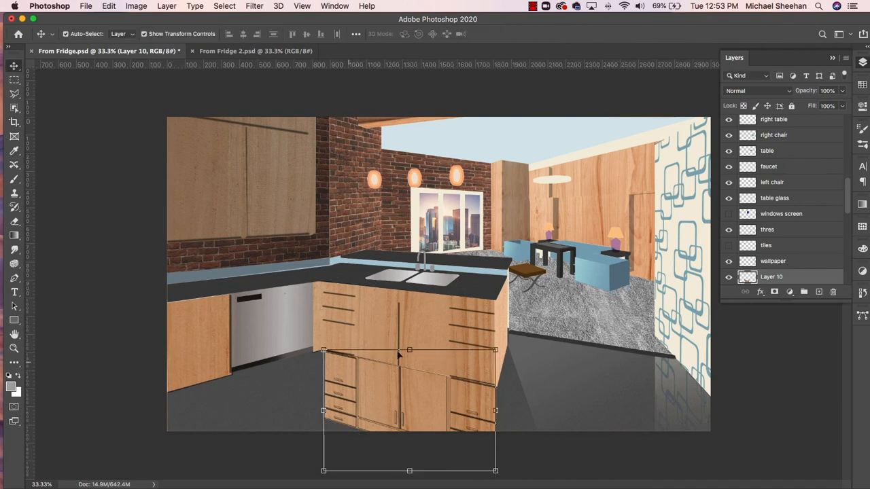
left_click(744, 348)
left_click(419, 410)
Add a layer mask to the flipped cabinet face and fade it with a black-to-white gradient from the canvas bottom to the countertop
left_click(775, 292)
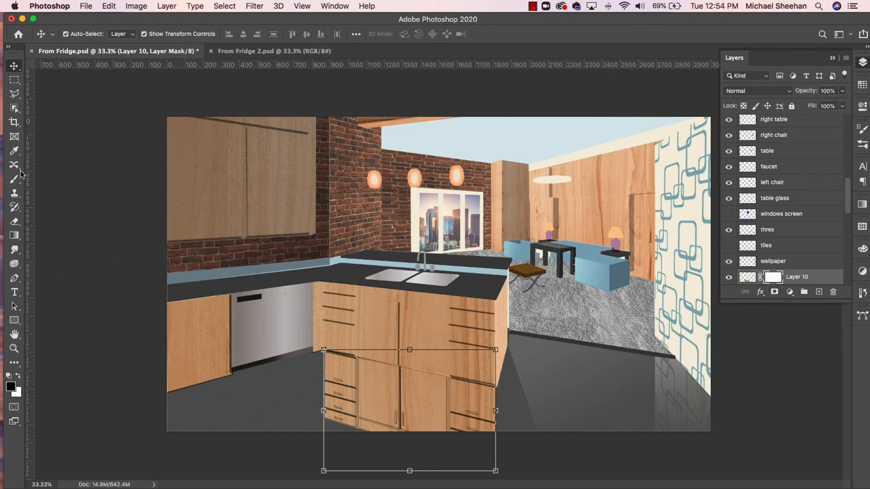
left_click(14, 235)
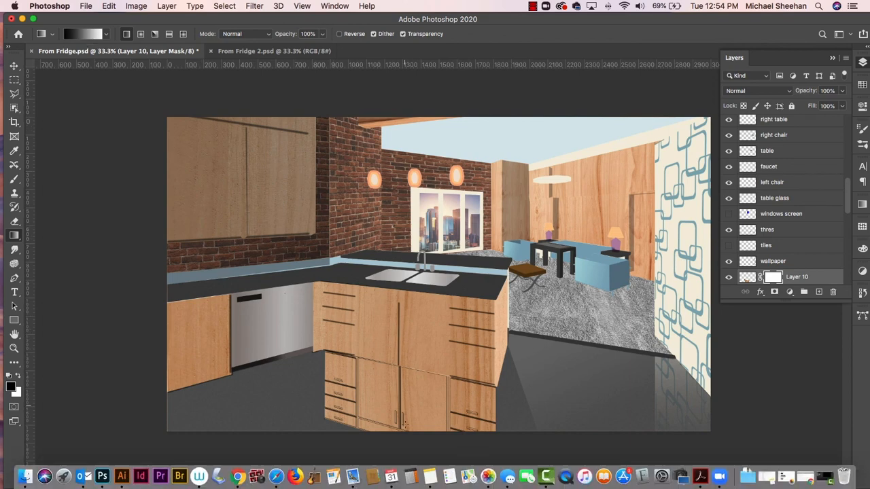
left_click_drag(404, 430, 408, 288)
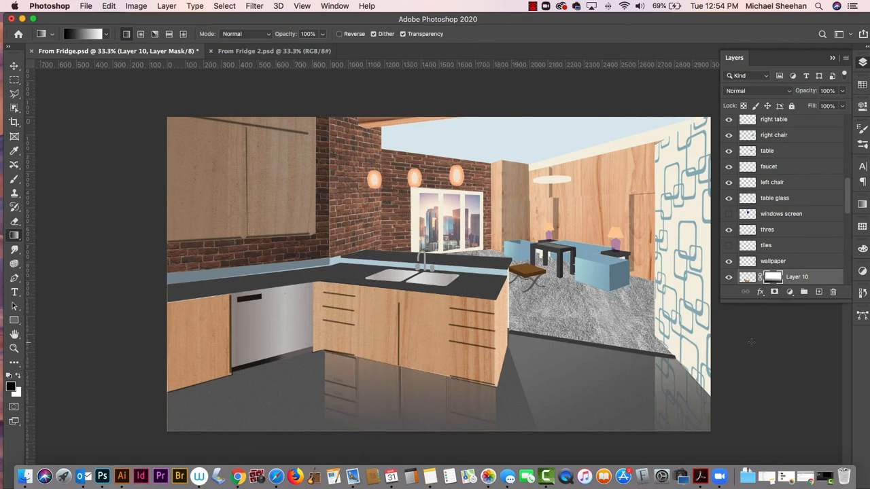
Remove the mask from the flipped cabinet face without applying it, and delete the pasted layer
left_click(833, 291)
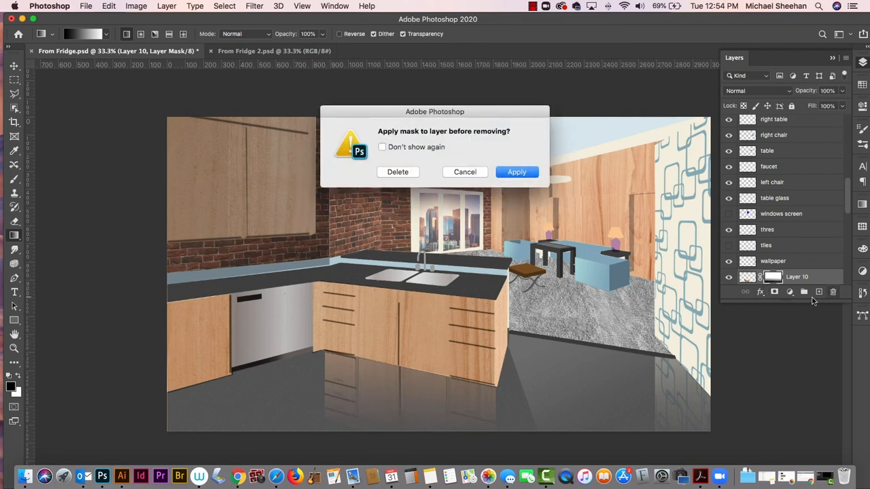
left_click(398, 172)
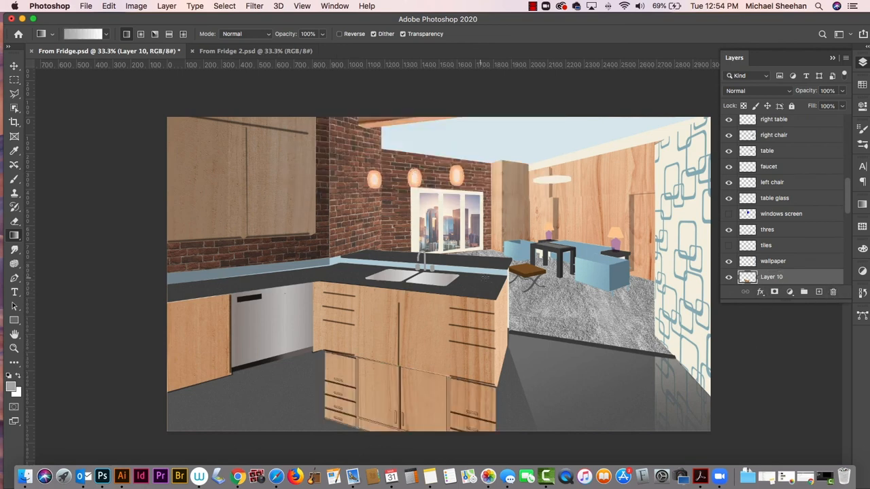
left_click(13, 67)
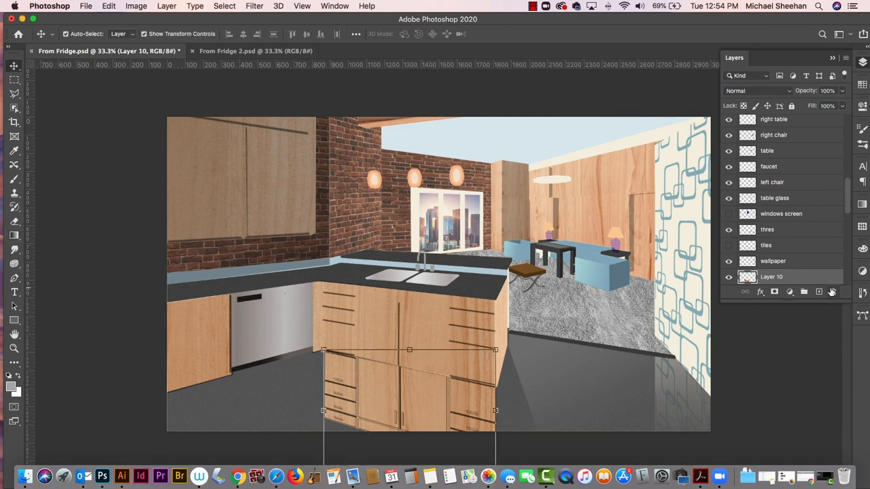
left_click(834, 292)
left_click(517, 172)
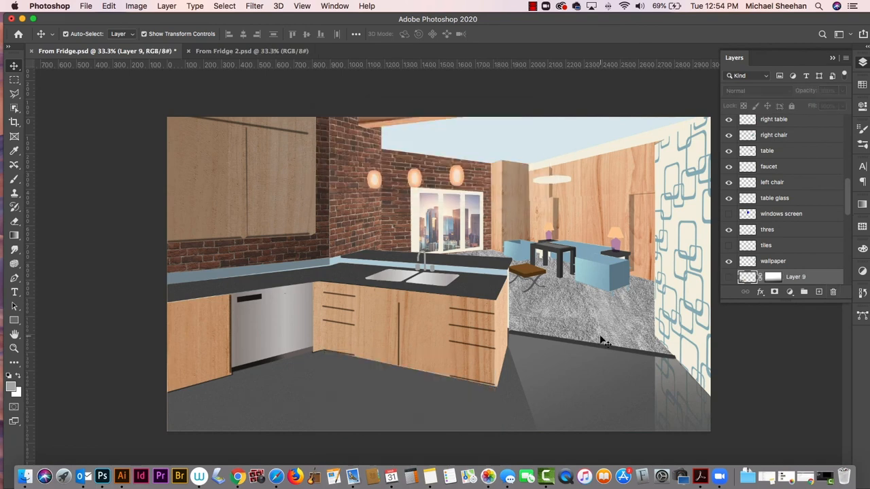
Toggle the upper tv wall layer off and back on to check what it covers
left_click_drag(847, 197, 849, 221)
left_click(730, 202)
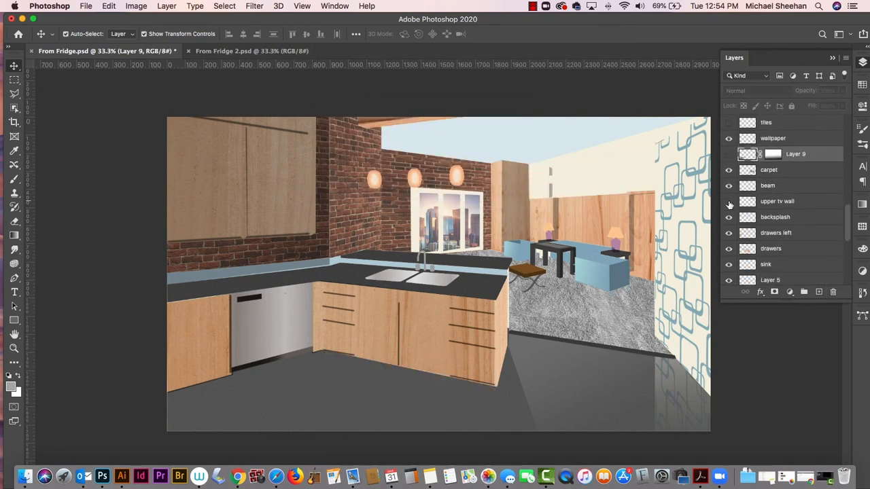
left_click(729, 201)
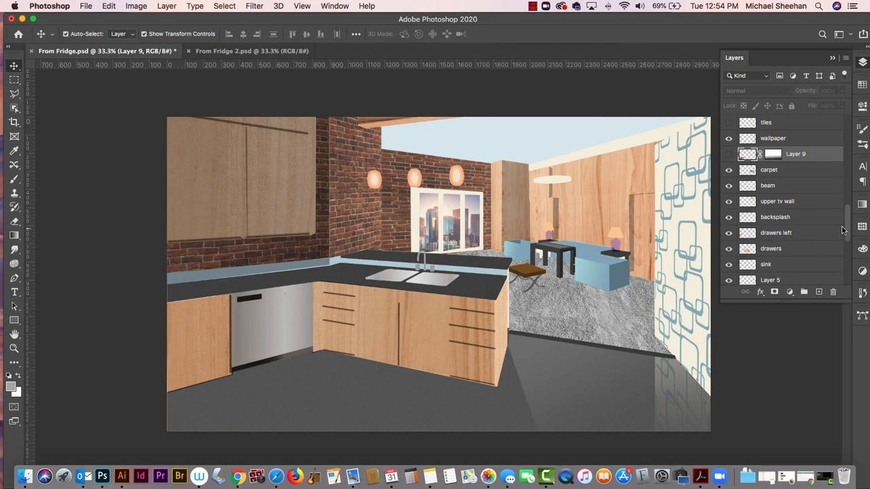
Show the Layer 9 floor reflection again and return to From Fridge 2.psd
mouse_move(849, 224)
left_mouse_down()
mouse_move(848, 272)
mouse_move(850, 207)
left_mouse_up()
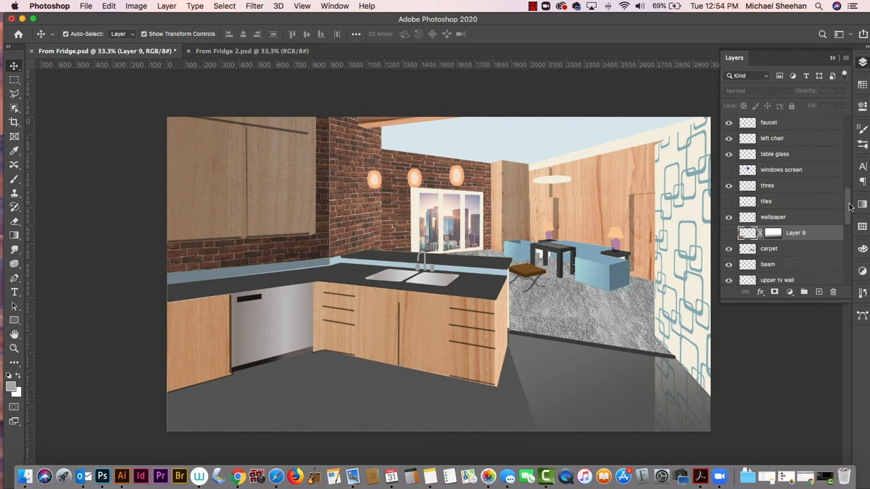
left_click(728, 233)
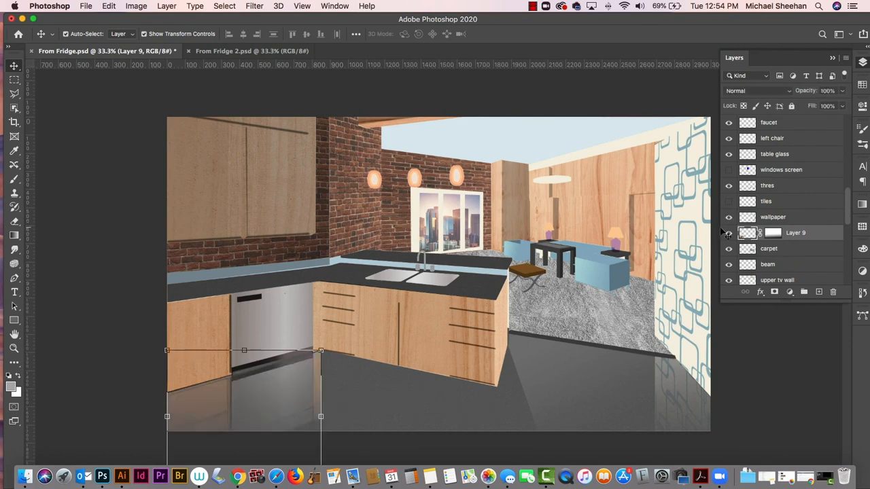
left_click(723, 318)
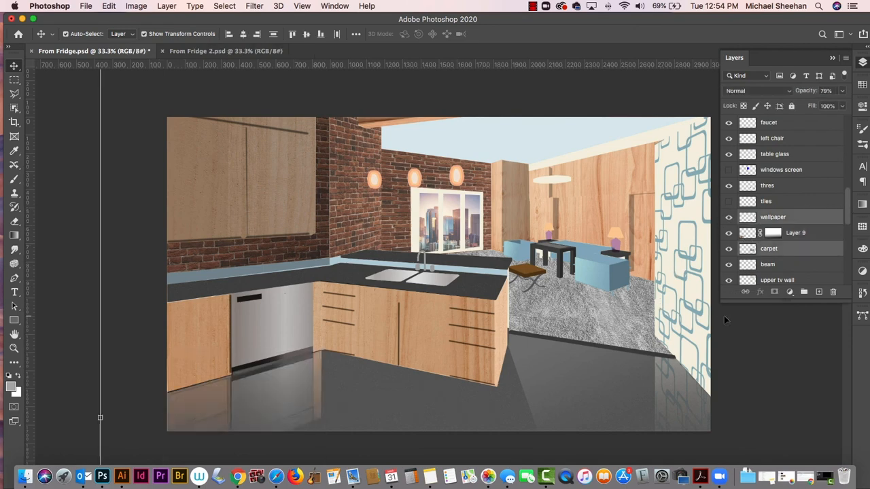
left_click(255, 47)
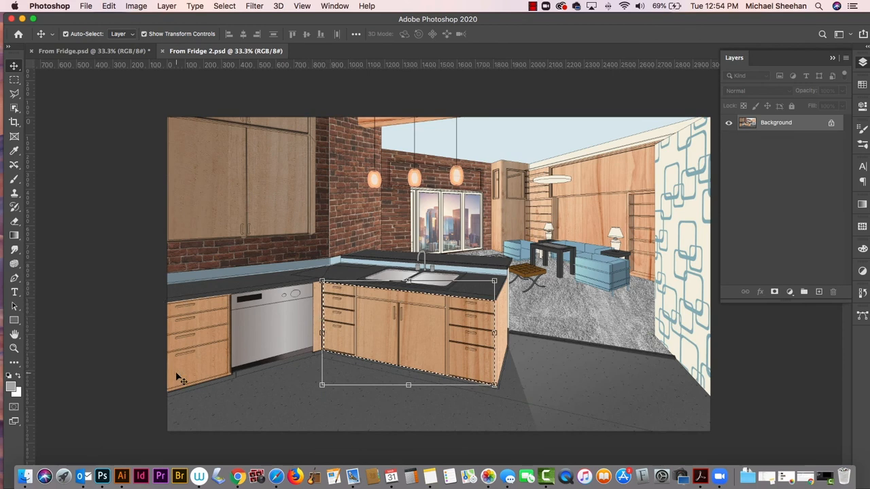
Switch to From Fridge.psd and show the drawing copy layer and the Layer 8 floor reflection
left_click(119, 51)
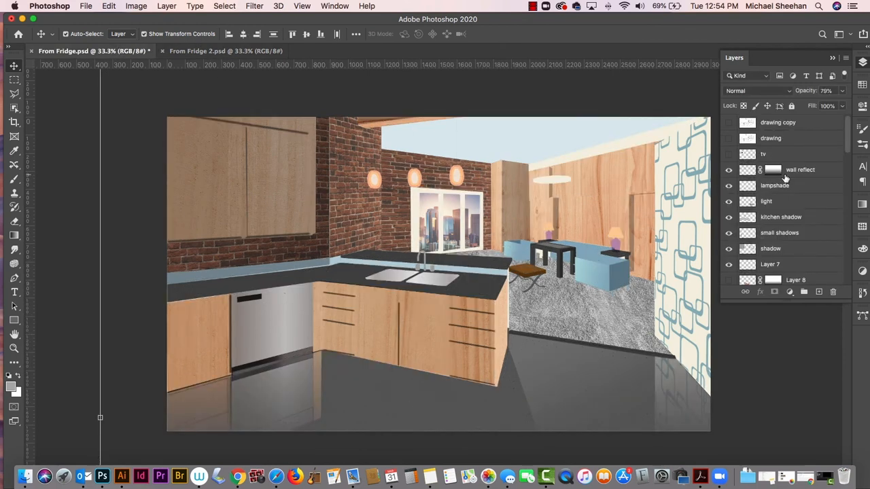
left_click(729, 122)
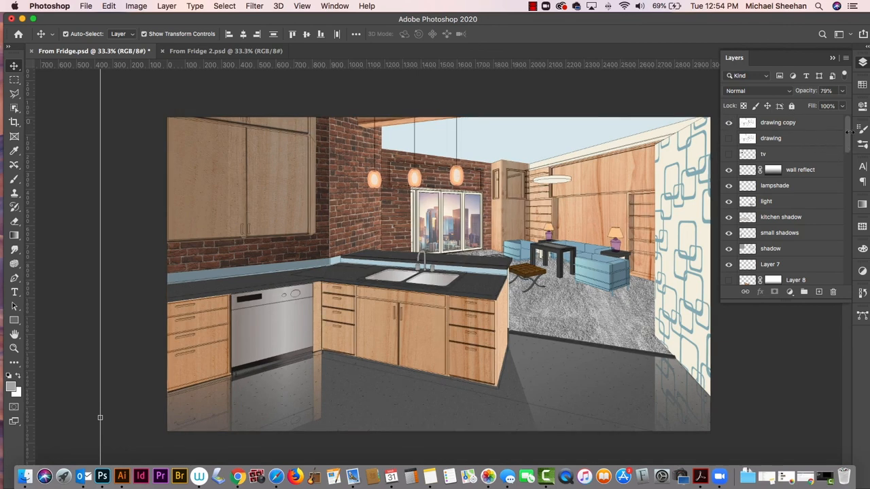
scroll(848, 135, "down", 1)
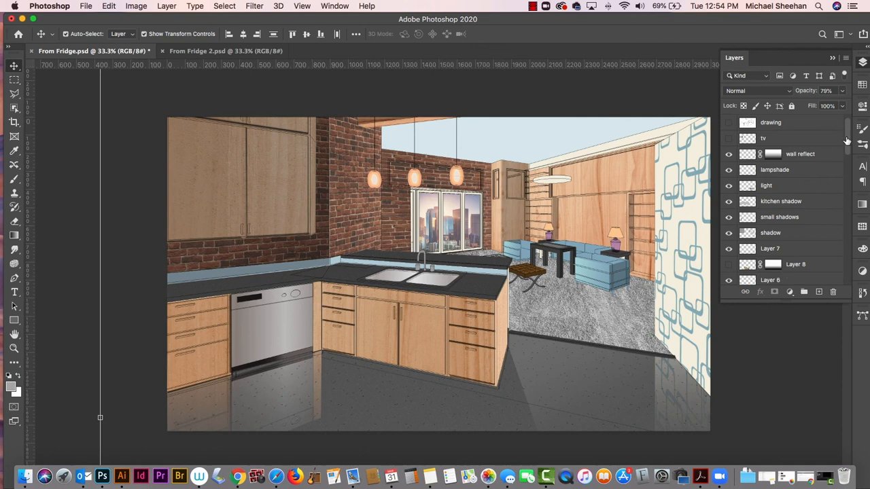
left_click(729, 265)
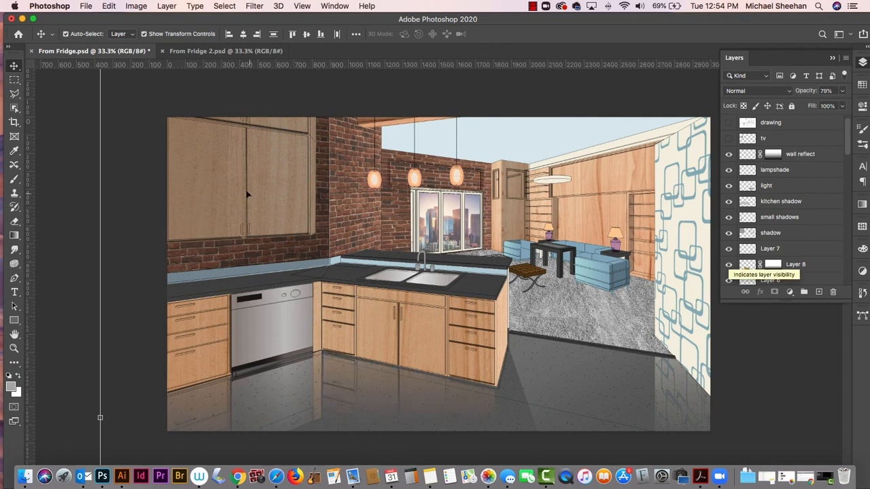
left_click(269, 184)
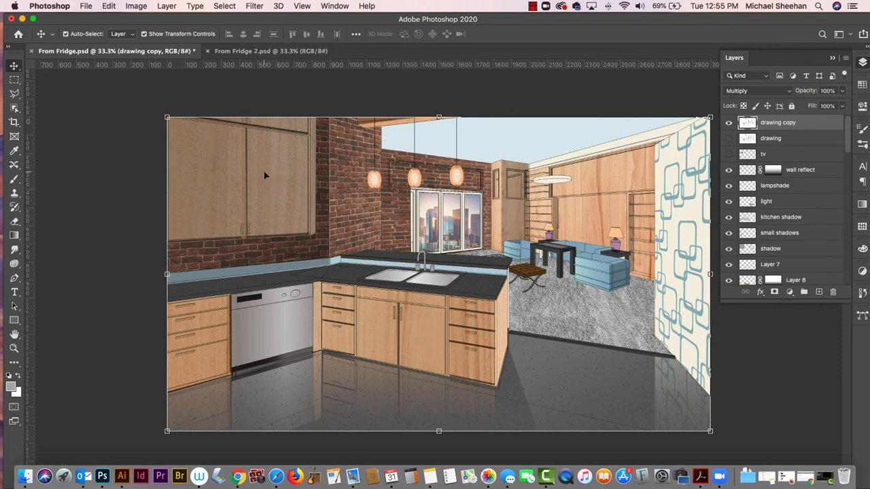
left_click(748, 421)
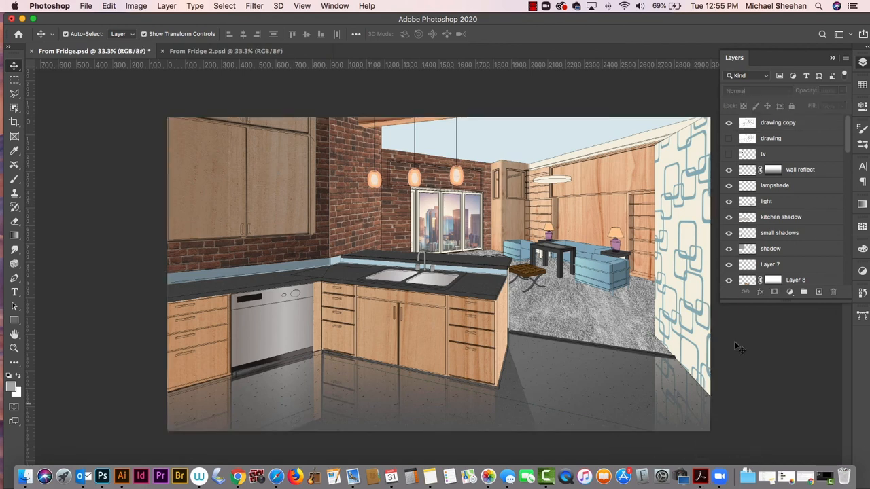
Show the tv layer and move it above drawing copy in the layer stack
left_click(738, 156)
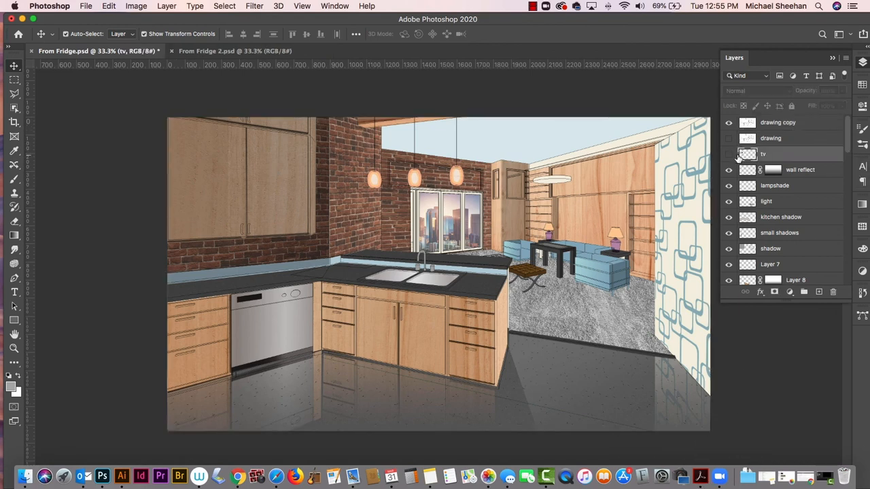
left_click(729, 154)
left_click_drag(263, 221, 506, 234)
key("super+z")
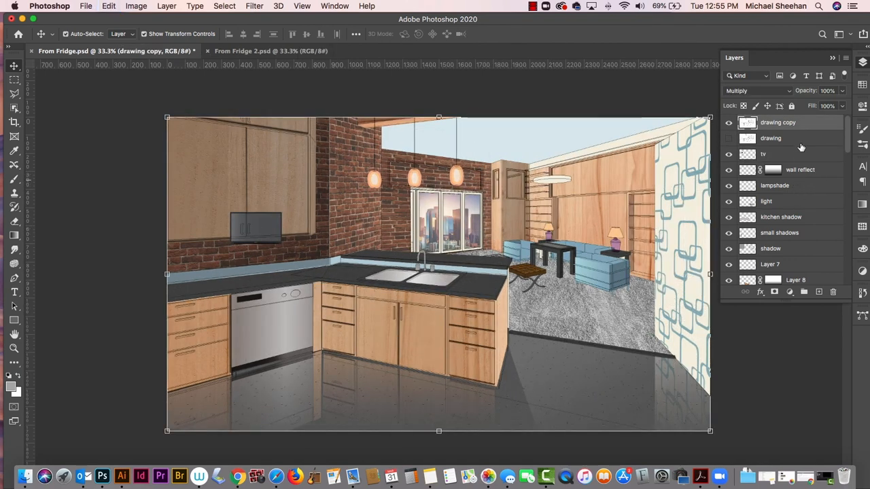
mouse_move(808, 156)
left_mouse_down()
mouse_move(823, 154)
mouse_move(819, 119)
left_mouse_up()
Move the TV from the kitchen cabinets onto the living room's wood wall, between the shelving units
left_click_drag(242, 219, 588, 215)
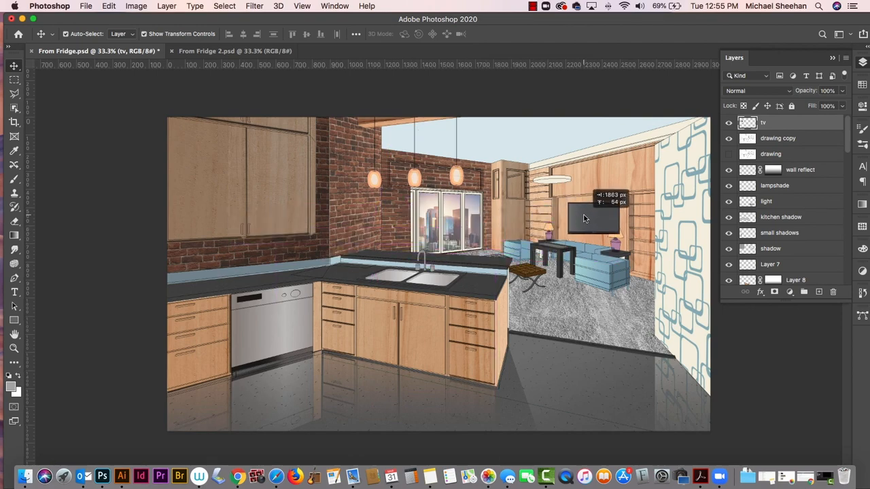
key("super+plus")
key("super+plus")
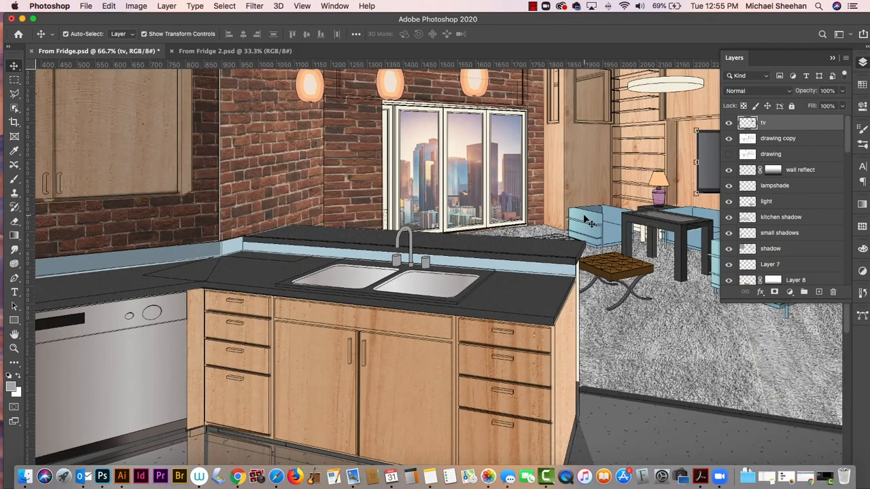
left_click_drag(648, 218, 388, 278)
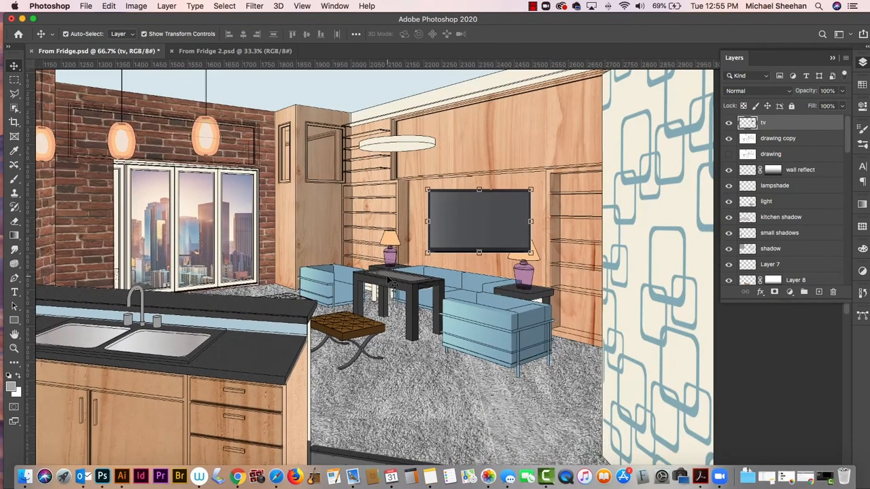
left_click_drag(450, 220, 451, 220)
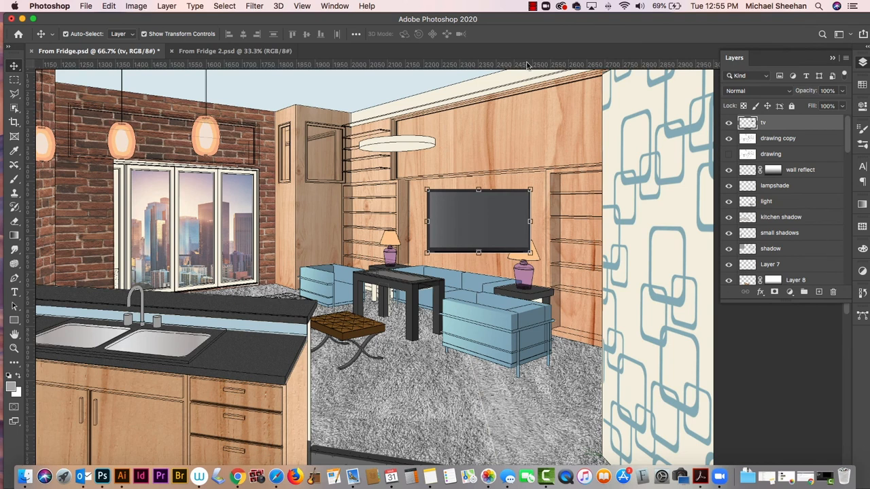
Try a Perspective transform on the TV by raising its upper right corner
left_click(111, 6)
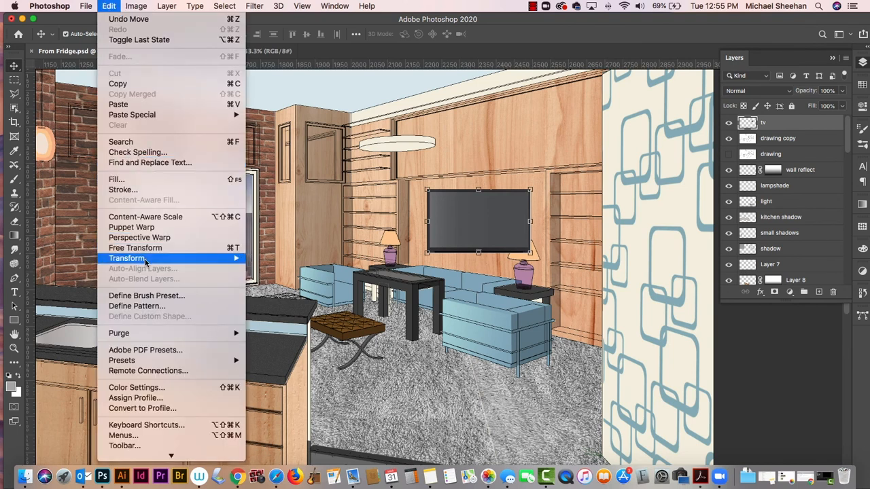
mouse_move(170, 259)
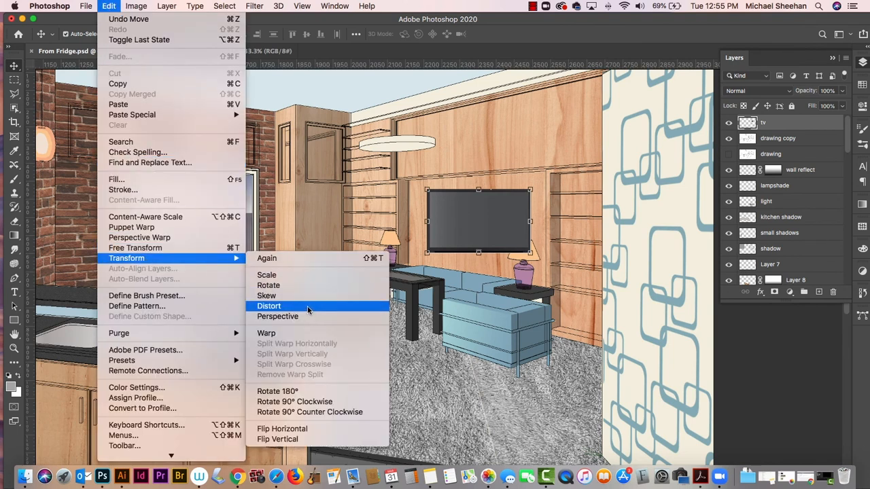
left_click(301, 316)
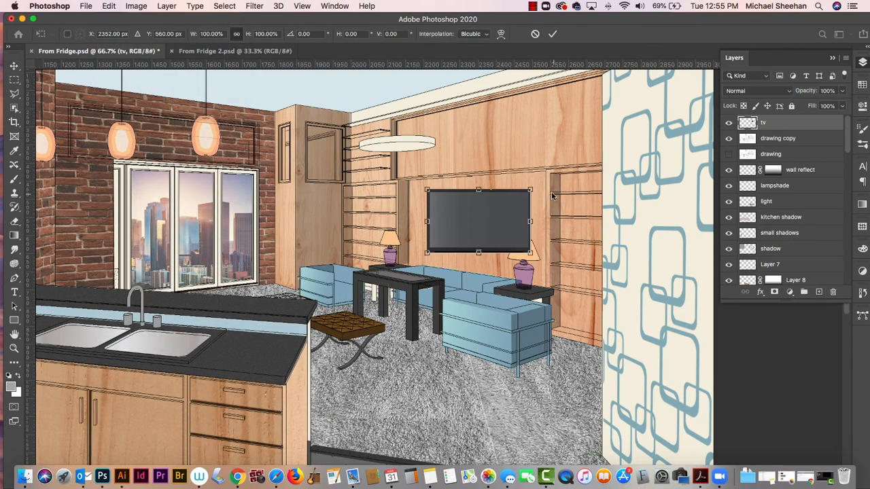
mouse_move(530, 191)
left_mouse_down()
mouse_move(530, 171)
mouse_move(532, 187)
left_mouse_up()
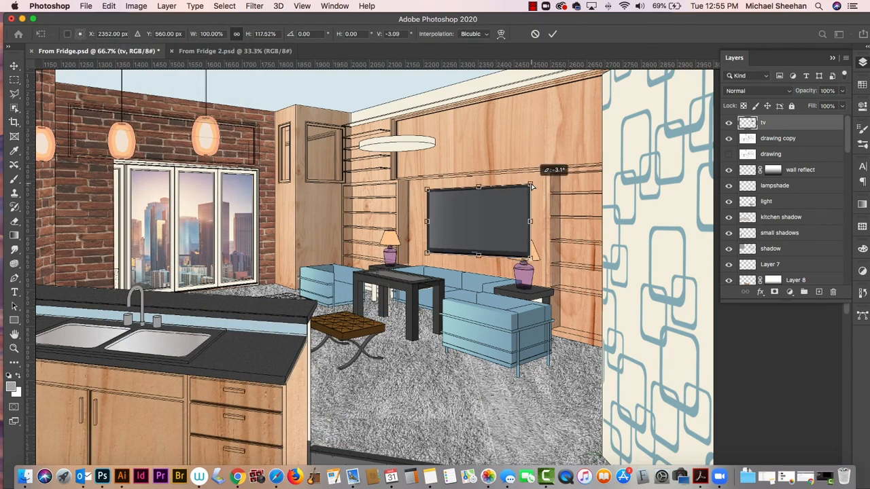
key("super+z")
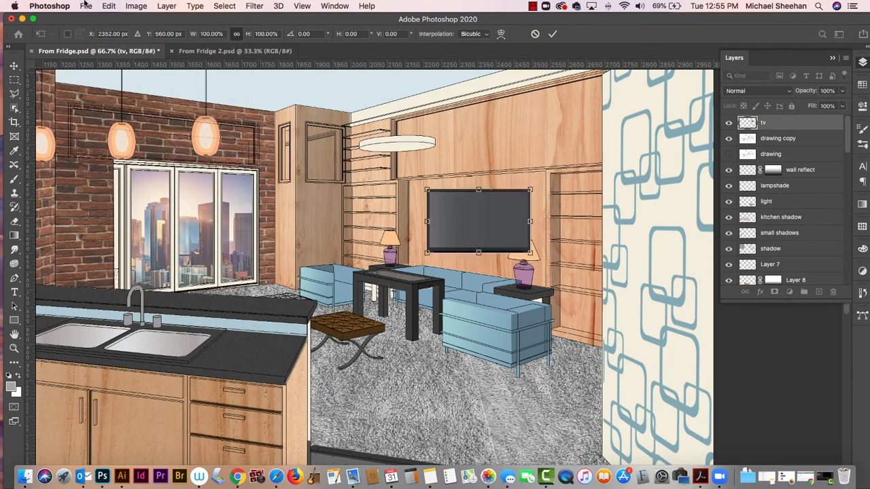
Skew the TV to match the wall's perspective by raising its upper right corner and lowering its lower right corner
left_click(106, 6)
mouse_move(136, 261)
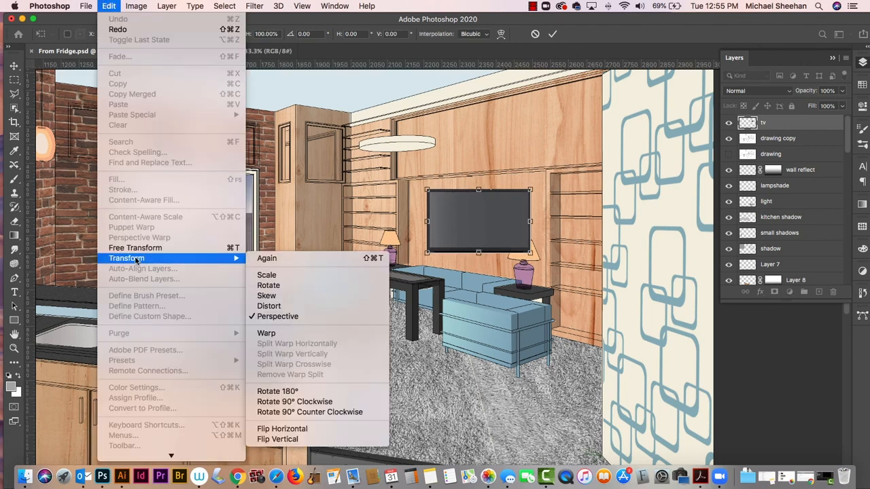
left_click(265, 296)
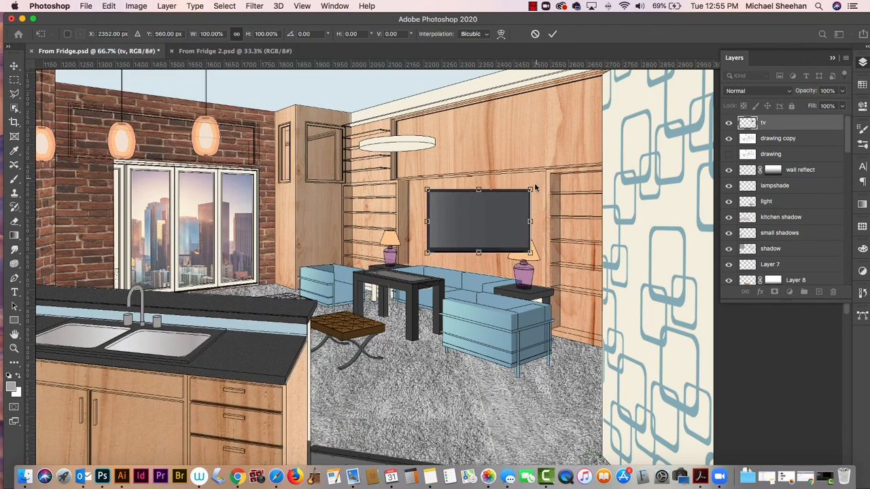
left_click_drag(530, 190, 530, 186)
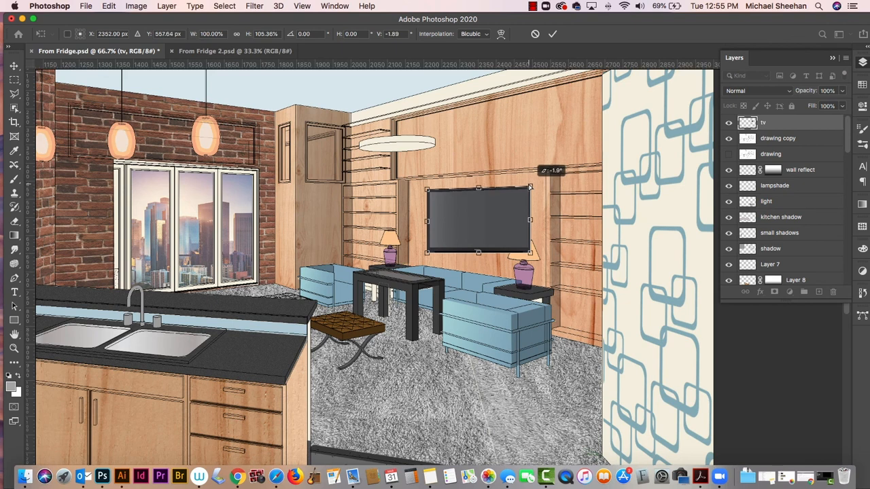
mouse_move(533, 255)
left_mouse_down()
mouse_move(533, 278)
mouse_move(530, 267)
left_mouse_up()
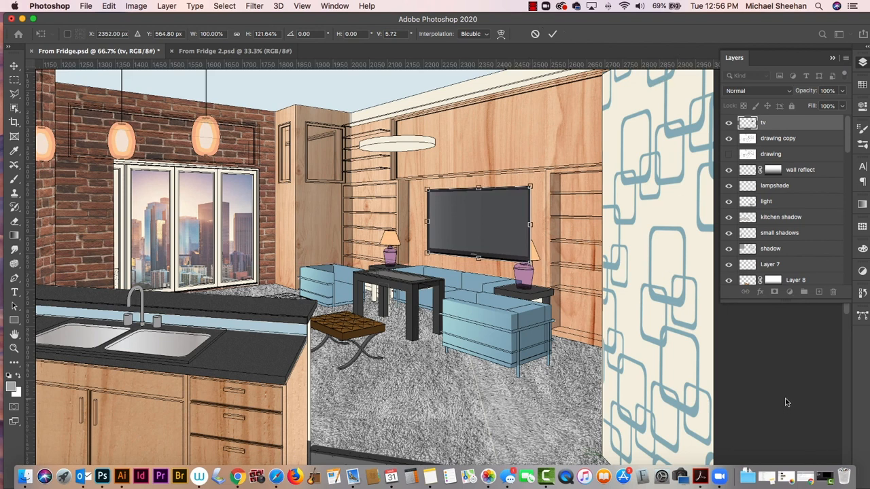
key("Return")
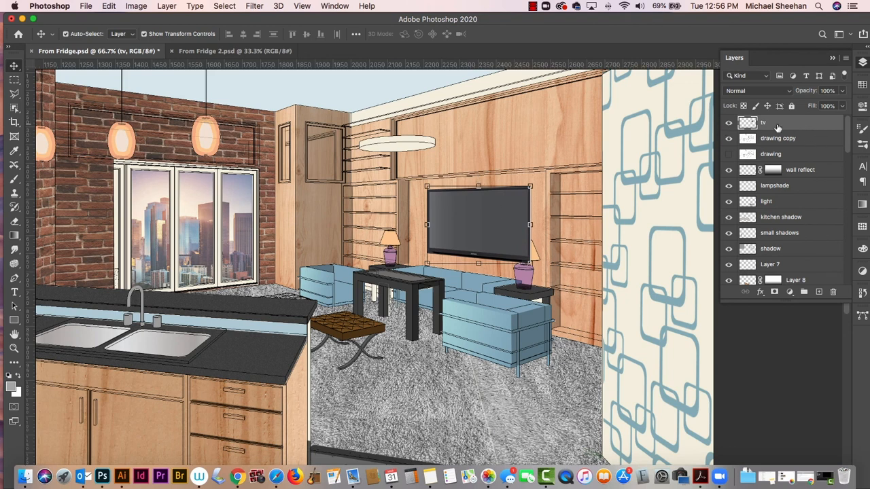
Try placing the tv layer directly below the shadow layer in the layer stack
left_click_drag(805, 151, 809, 257)
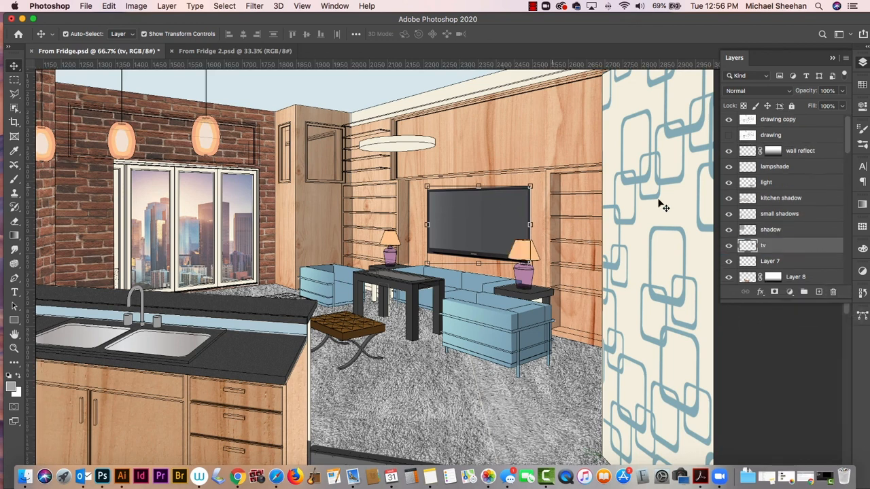
left_click(749, 314)
left_click(487, 213)
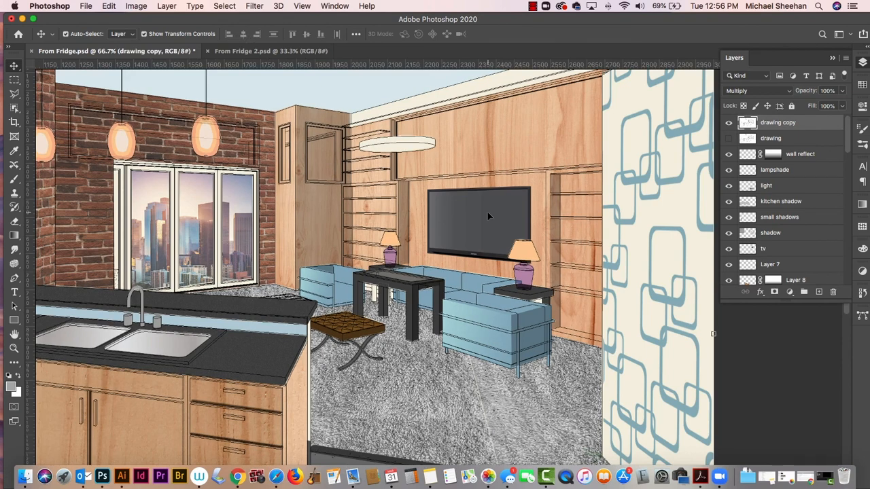
key("super+z")
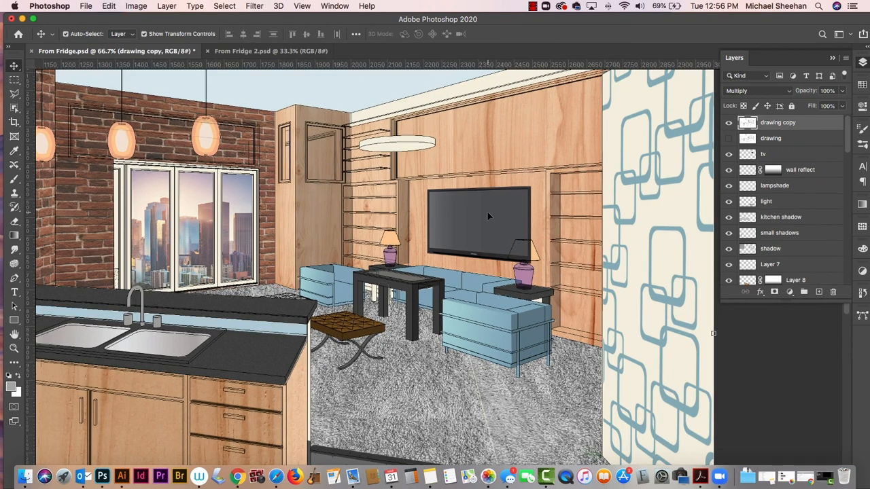
left_click(778, 394)
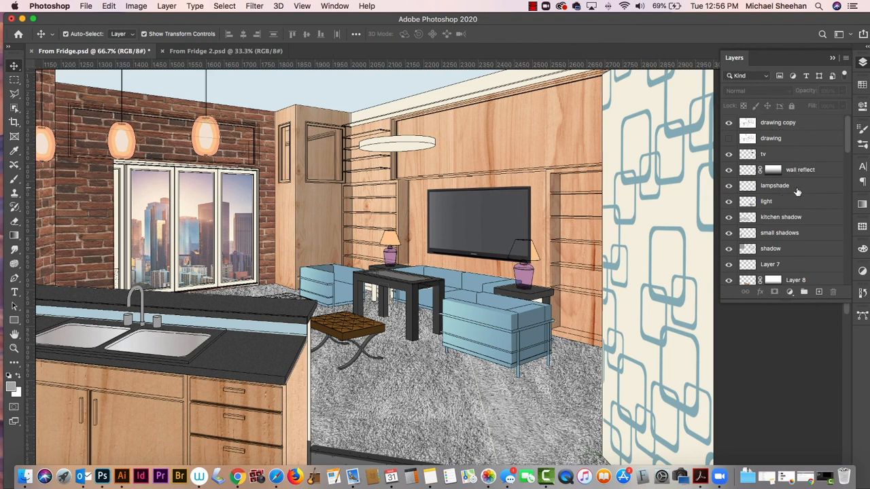
Move the tv layer directly below the lampshade layer so the lamp sits in front of the TV
left_click(810, 155)
key("h")
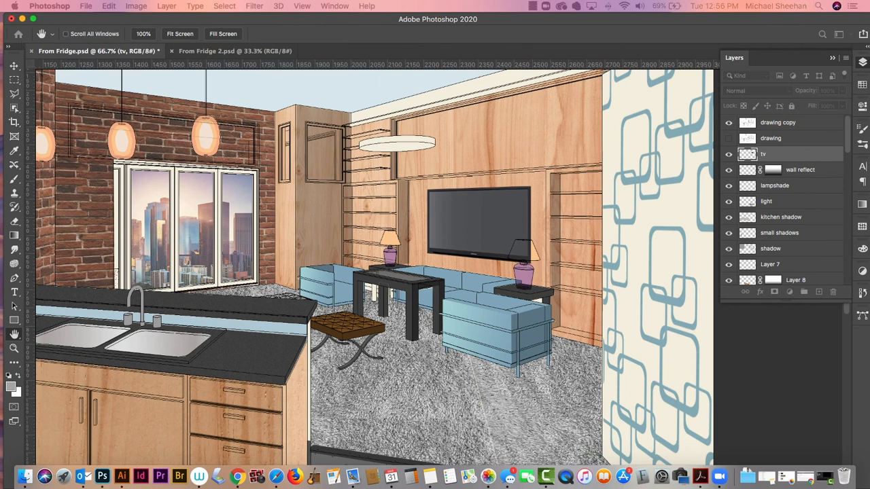
key("v")
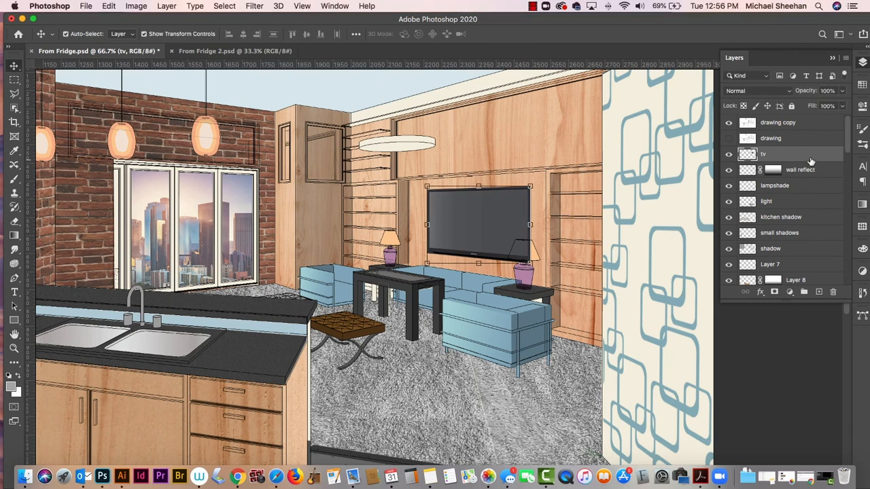
left_click_drag(811, 161, 812, 193)
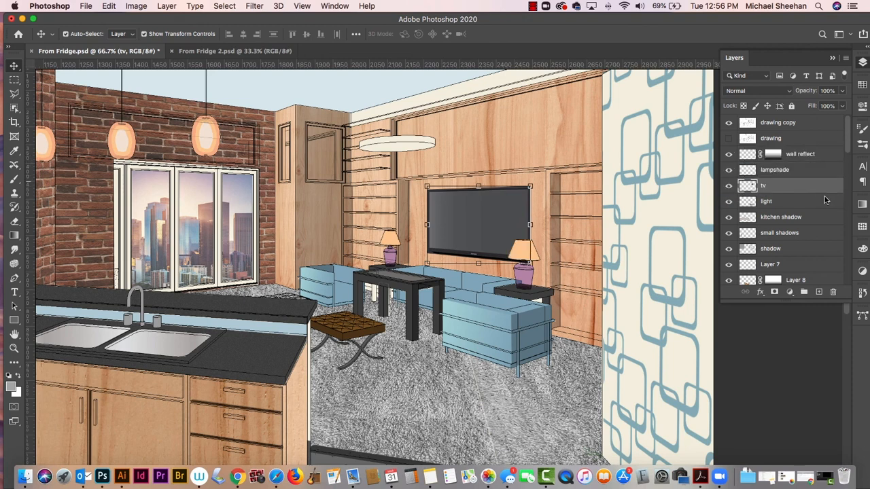
left_click(800, 345)
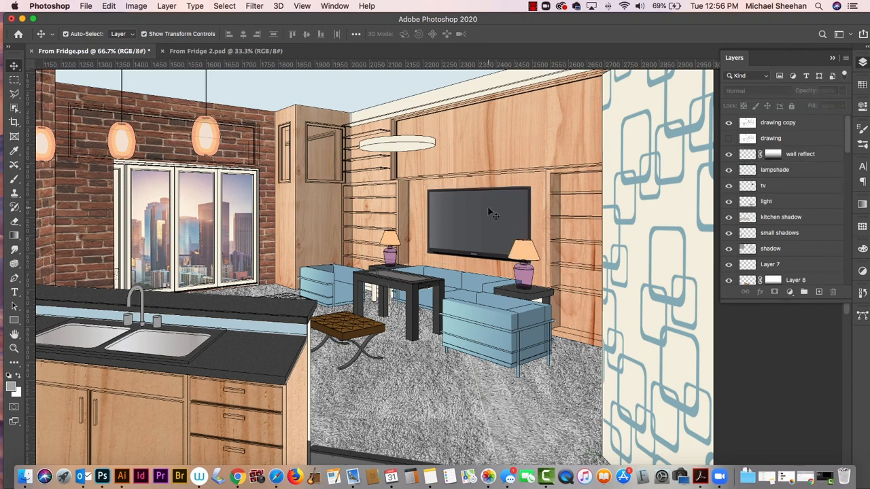
Nudge the TV slightly left and down to X 2347.50 px, Y 571.50 px using Free Transform
left_click(773, 185)
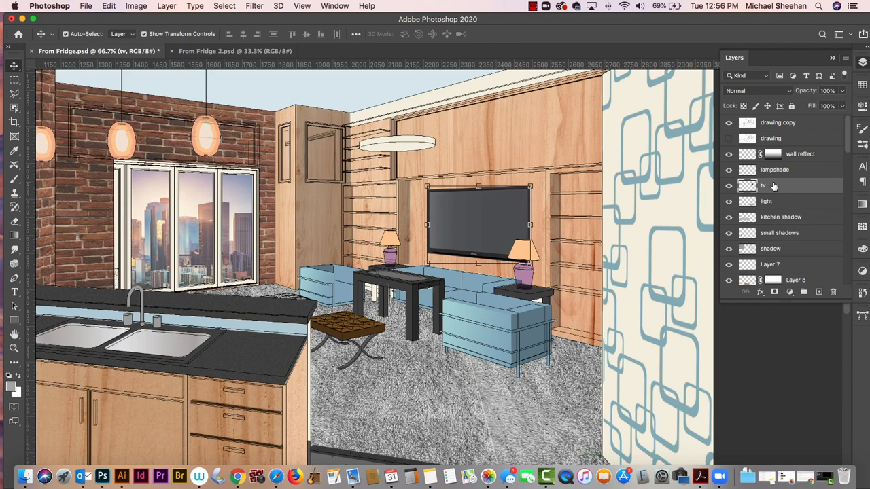
key("super+t")
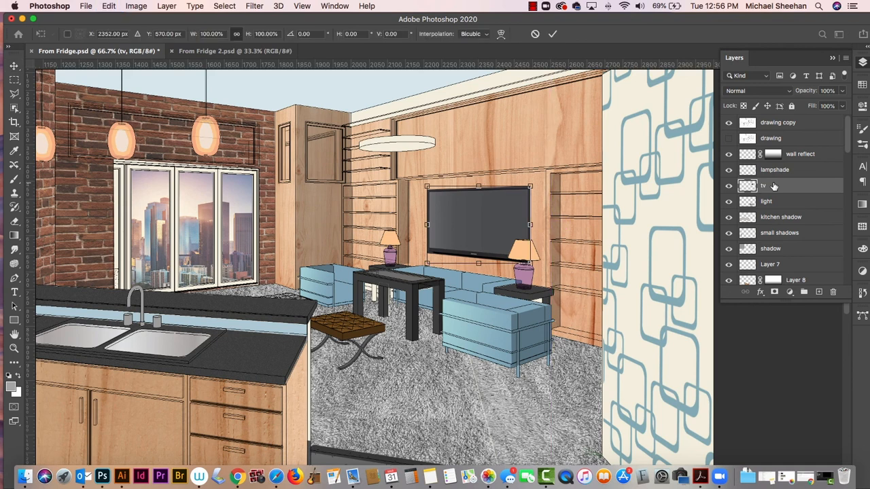
key("Left")
key("Left")
key("Left")
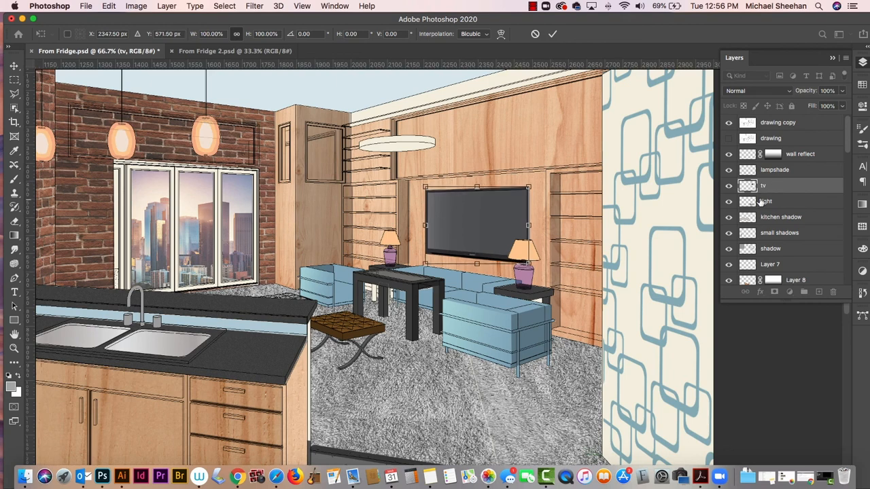
key("Return")
left_click(730, 353)
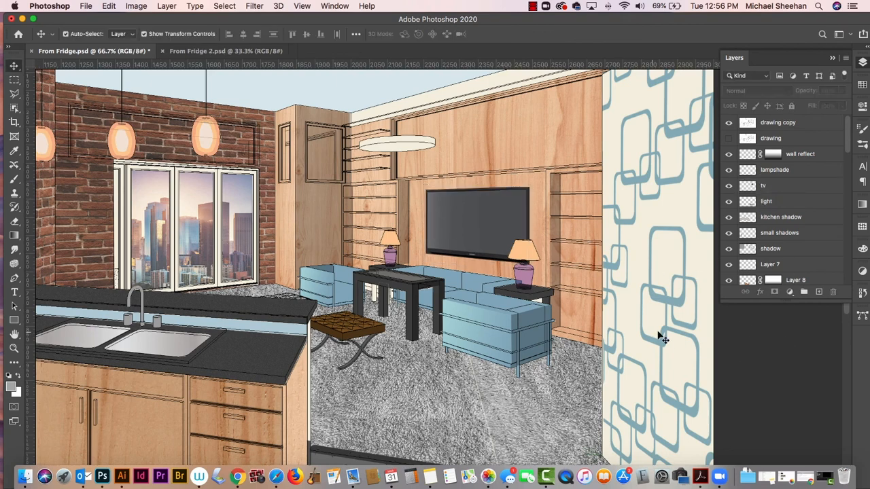
Save the finished rendering in From Fridge.psd
key("super+minus")
key("super+minus")
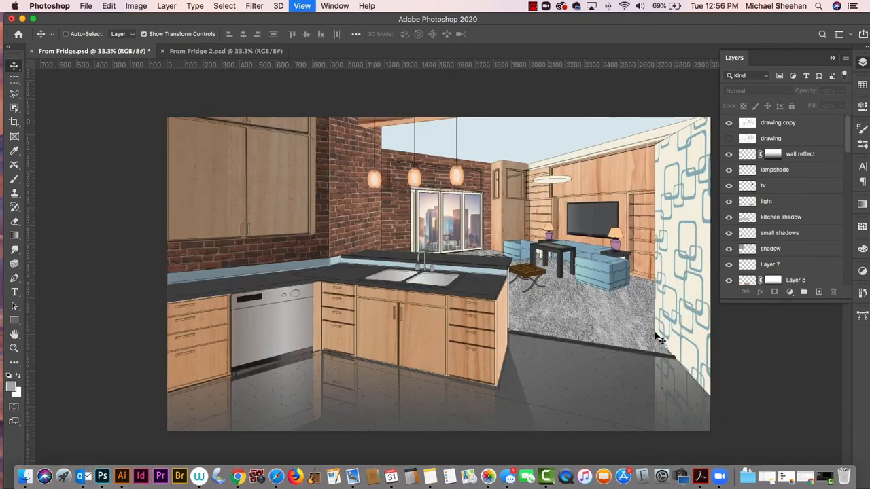
key("super+s")
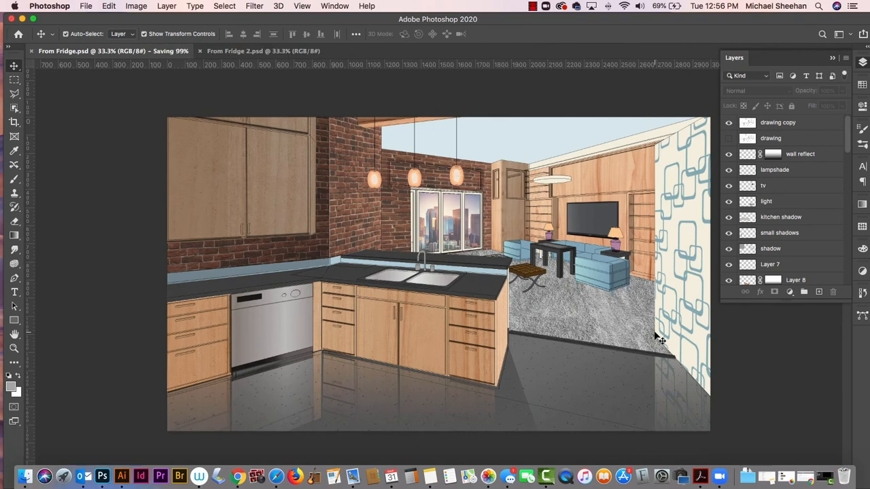